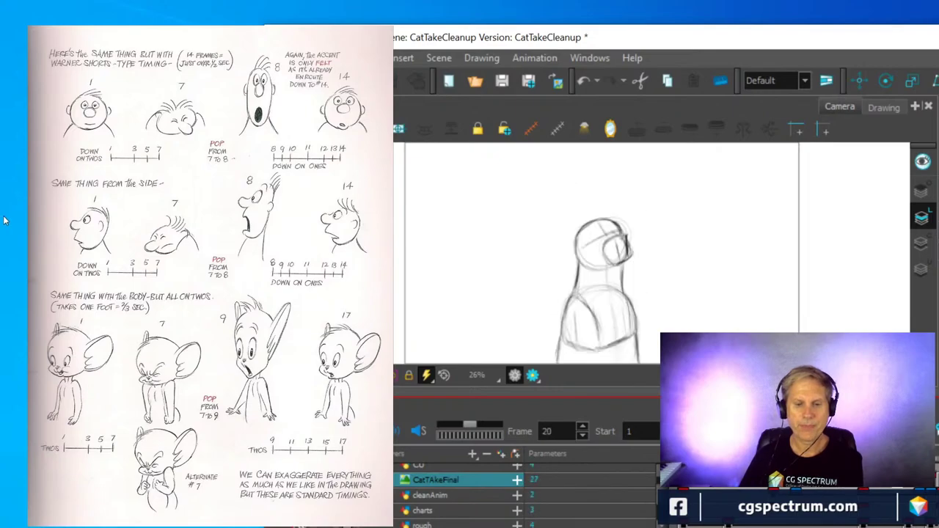
- Maximize the Harmony window so the CatTakeCleanup scene fills the screen
double_click(620, 45)
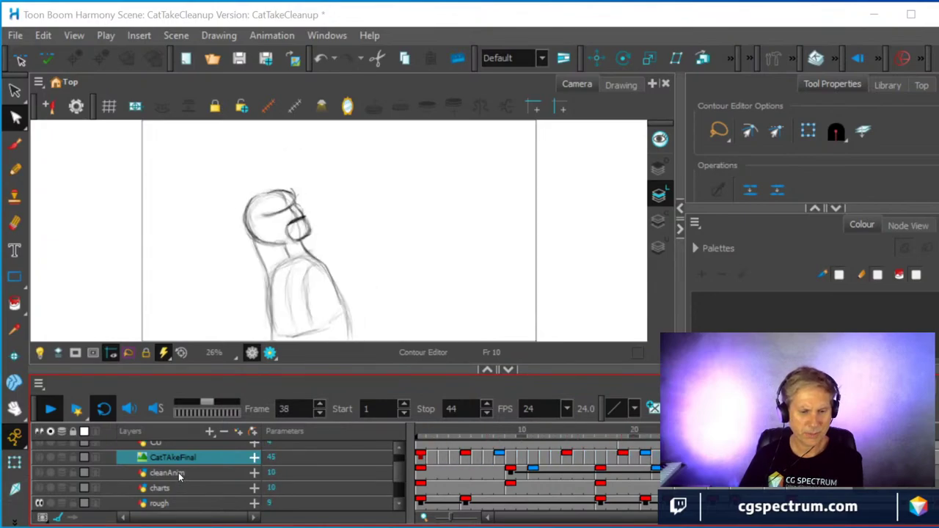
- Enable the cleanAnim layer and disable the rough layer in the Timeline during looping playback
scroll(178, 472, "up", 2)
scroll(178, 477, "down", 2)
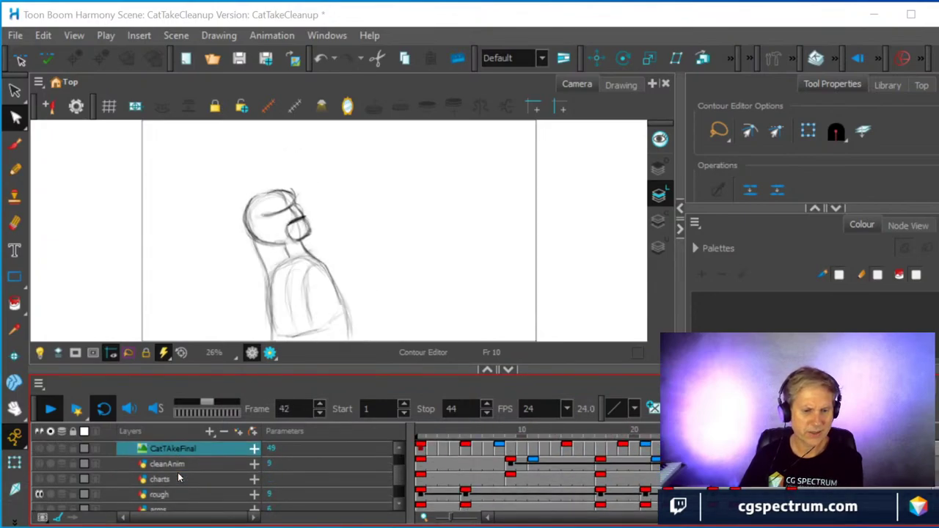
scroll(178, 477, "down", 2)
scroll(178, 477, "up", 1)
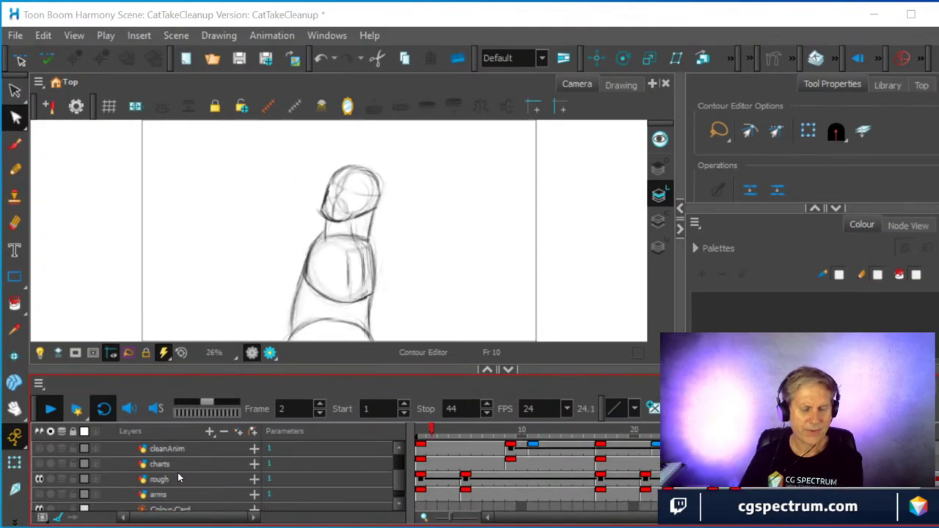
scroll(178, 478, "up", 1)
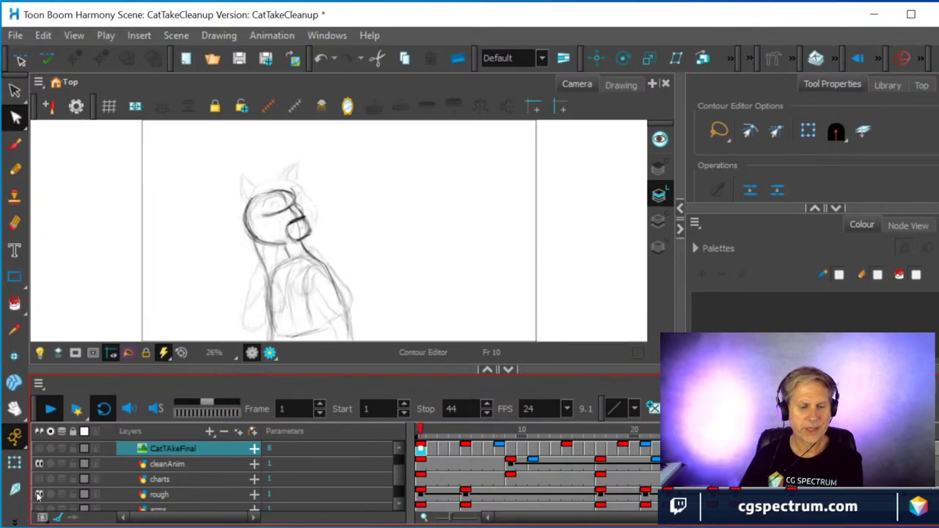
left_click(39, 464)
left_click(39, 494)
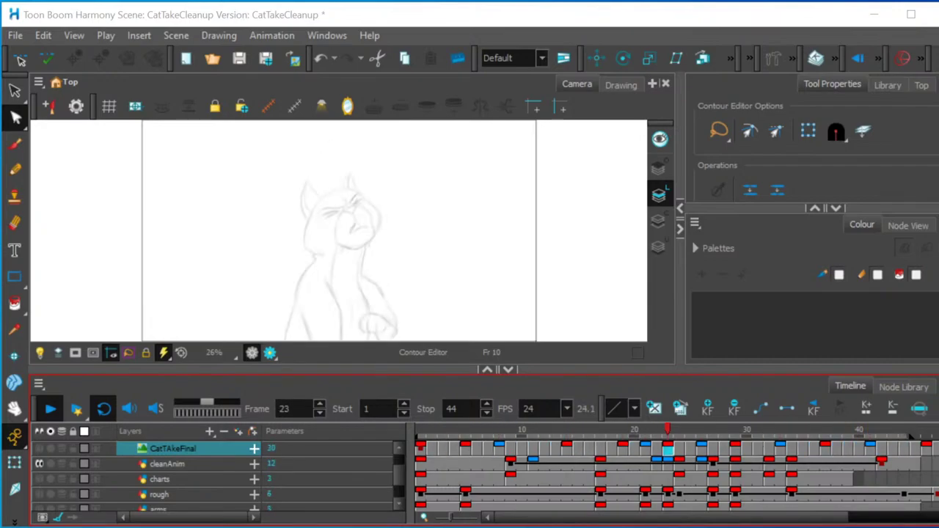
- Show the charts layer instead of cleanAnim, then scrub from frame 1 to frame 17's chart
left_click(40, 479)
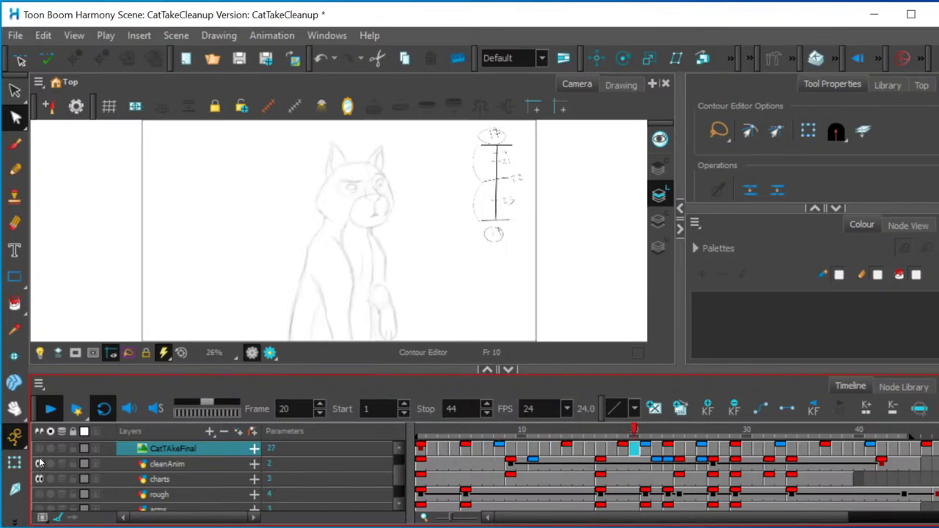
left_click(39, 464)
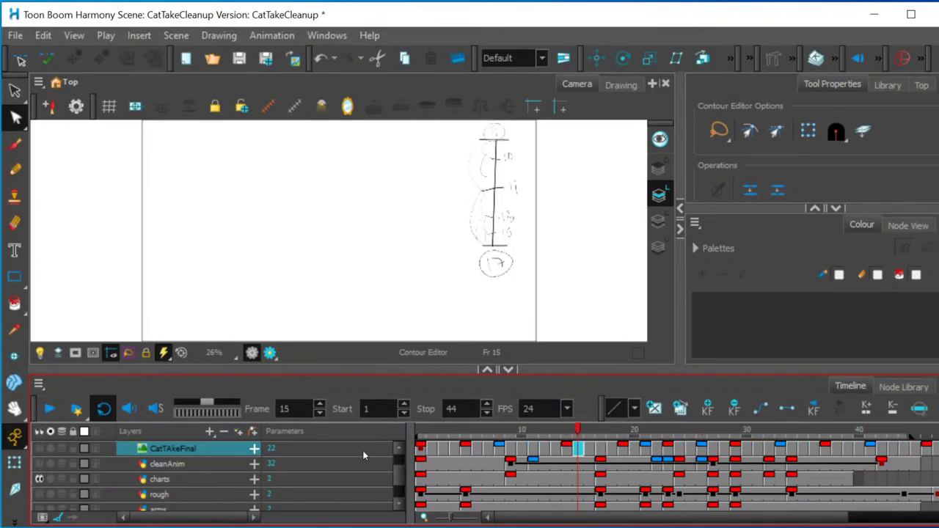
left_click(419, 431)
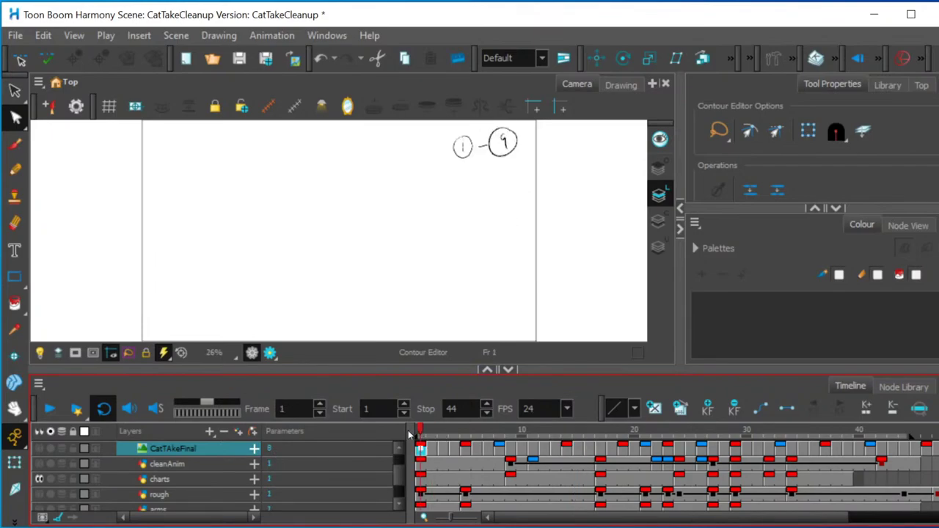
left_click_drag(419, 433, 513, 449)
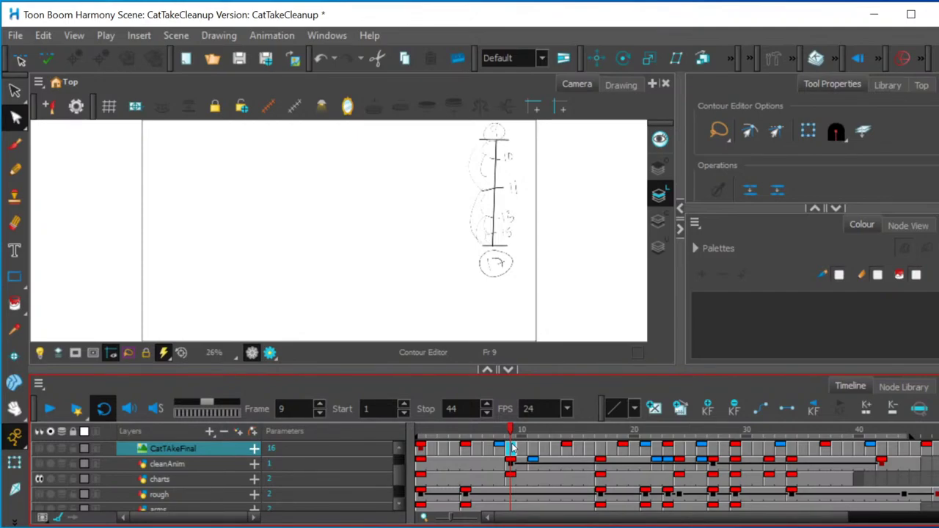
mouse_move(513, 449)
left_mouse_down()
mouse_move(645, 462)
mouse_move(707, 480)
mouse_move(644, 479)
mouse_move(836, 492)
mouse_move(755, 493)
mouse_move(800, 493)
left_mouse_up()
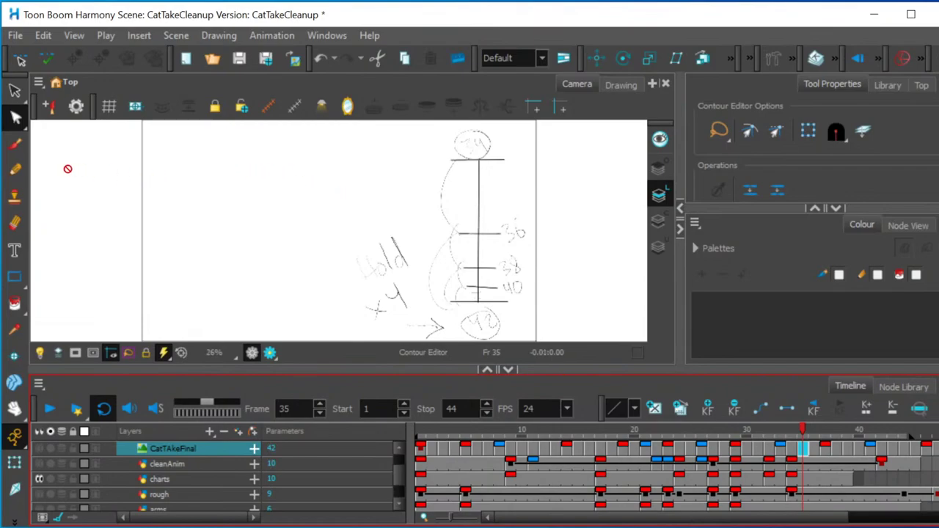
- On the frame-34 charts drawing, brush arrows pointing at the circled 39 and 42
key("alt+b")
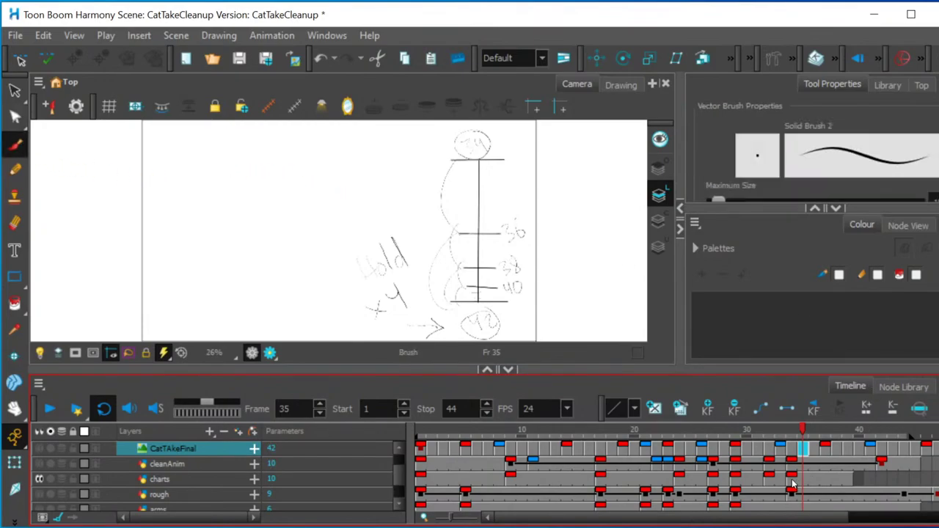
left_click(792, 479)
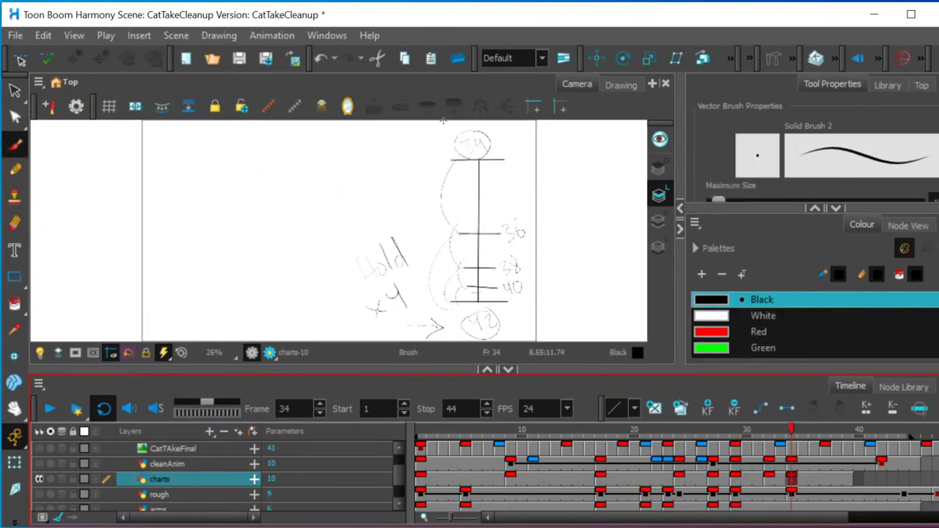
left_click_drag(398, 150, 427, 149)
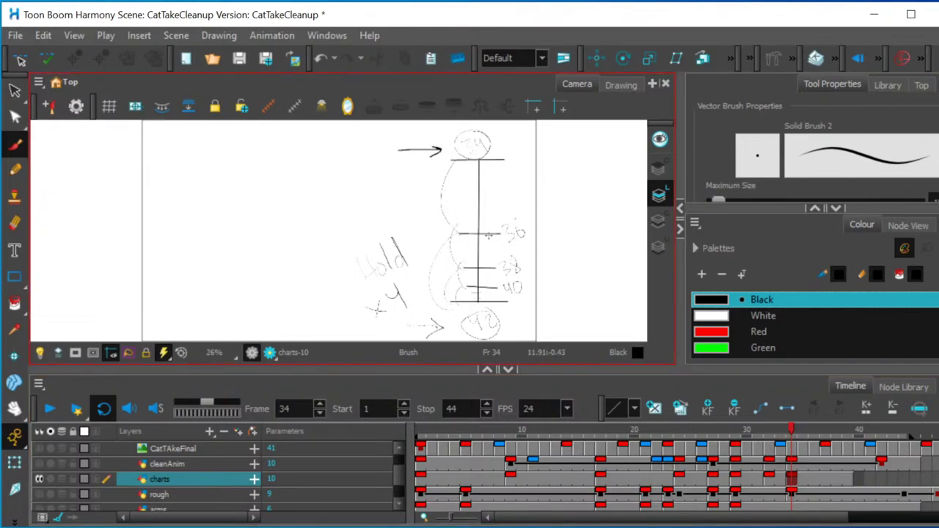
left_click_drag(516, 327, 576, 336)
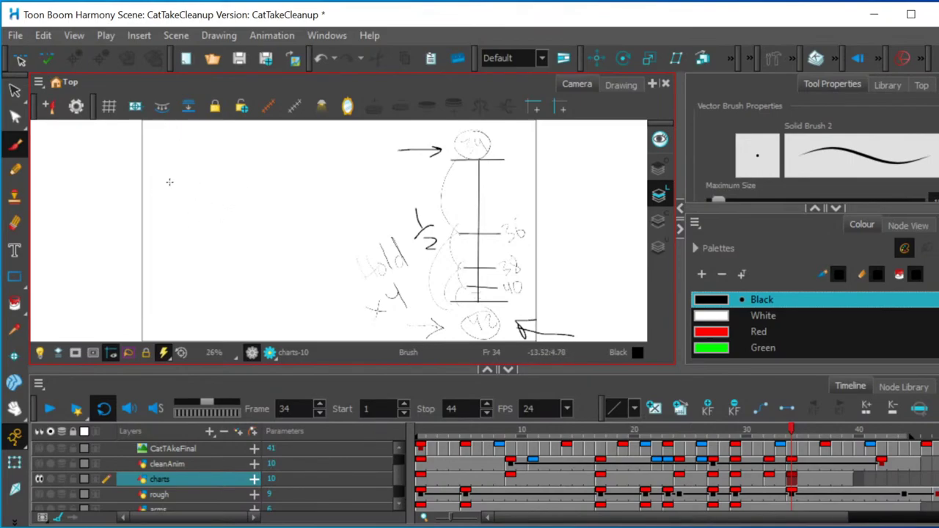
- Sketch an upper circle, lower ellipse, middle circle, a down arrow and a diagonal stroke
mouse_move(153, 197)
left_mouse_down()
mouse_move(192, 220)
mouse_move(170, 171)
left_mouse_up()
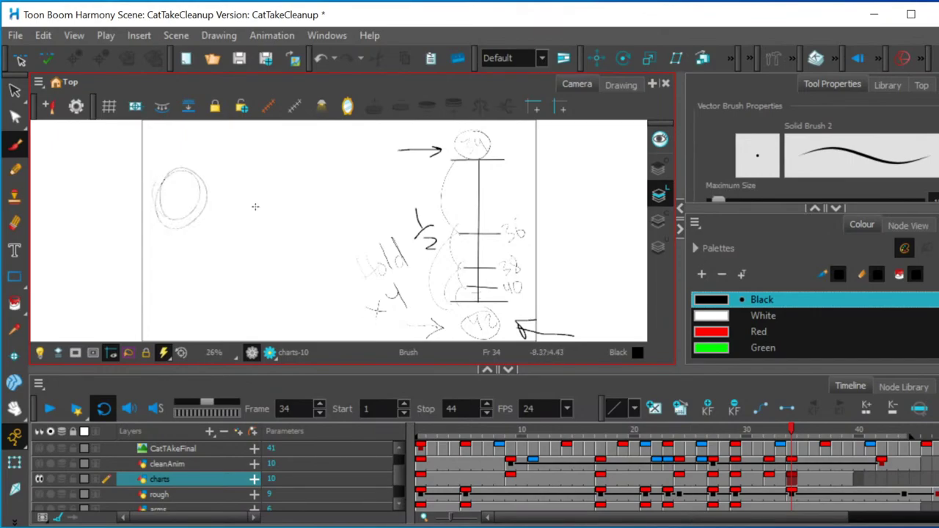
mouse_move(221, 254)
left_mouse_down()
mouse_move(278, 278)
mouse_move(255, 314)
mouse_move(223, 248)
left_mouse_up()
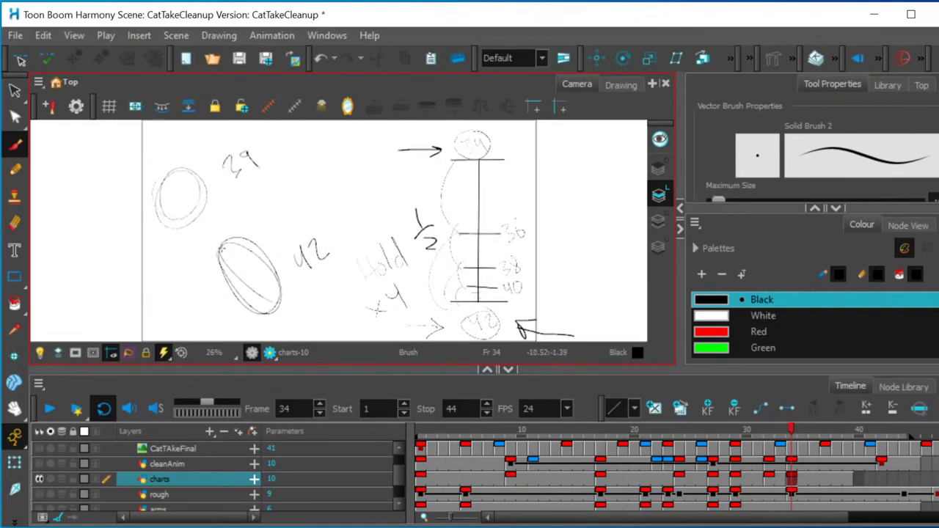
mouse_move(187, 211)
left_mouse_down()
mouse_move(233, 254)
mouse_move(220, 197)
mouse_move(231, 213)
mouse_move(295, 178)
mouse_move(246, 214)
left_mouse_up()
left_click_drag(247, 214, 281, 212)
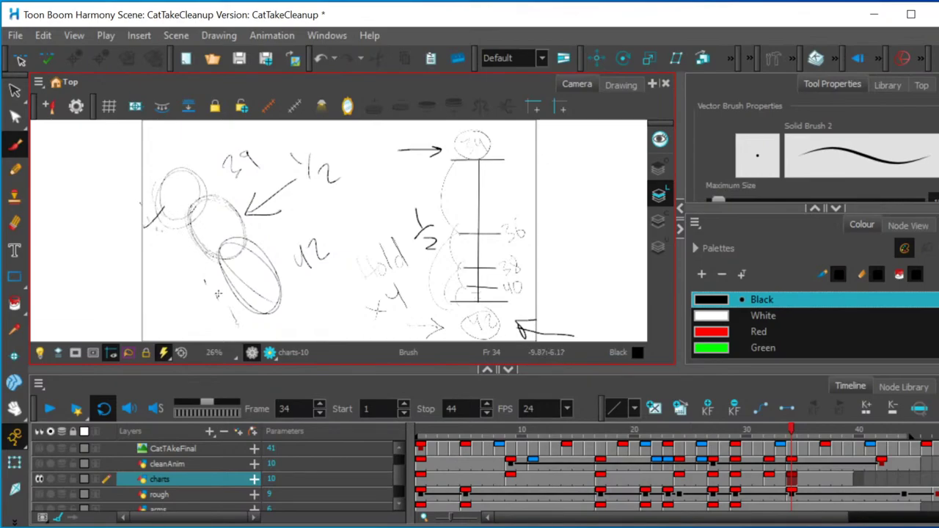
left_click_drag(202, 311, 232, 283)
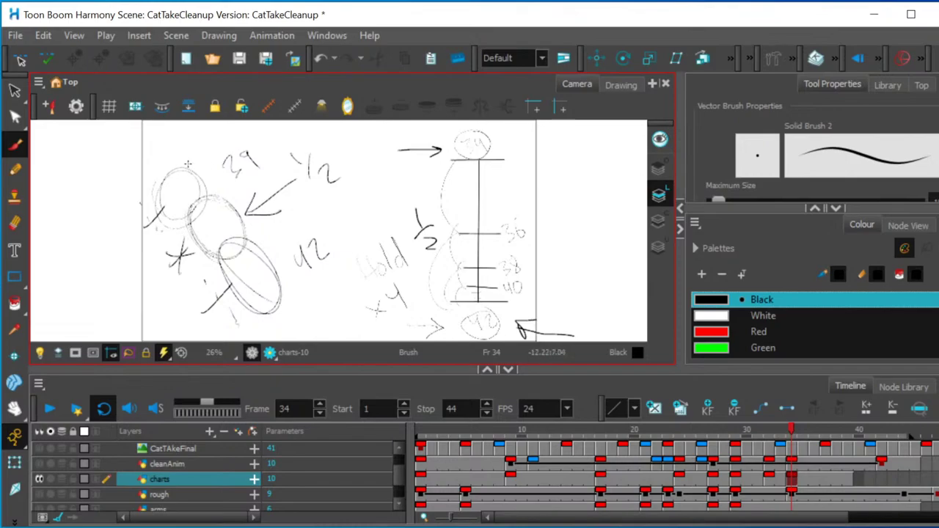
- Retrace the circle and ellipse, connect them, and draw long guide lines on both sides
mouse_move(176, 167)
left_mouse_down()
mouse_move(194, 220)
mouse_move(154, 212)
mouse_move(187, 220)
left_mouse_up()
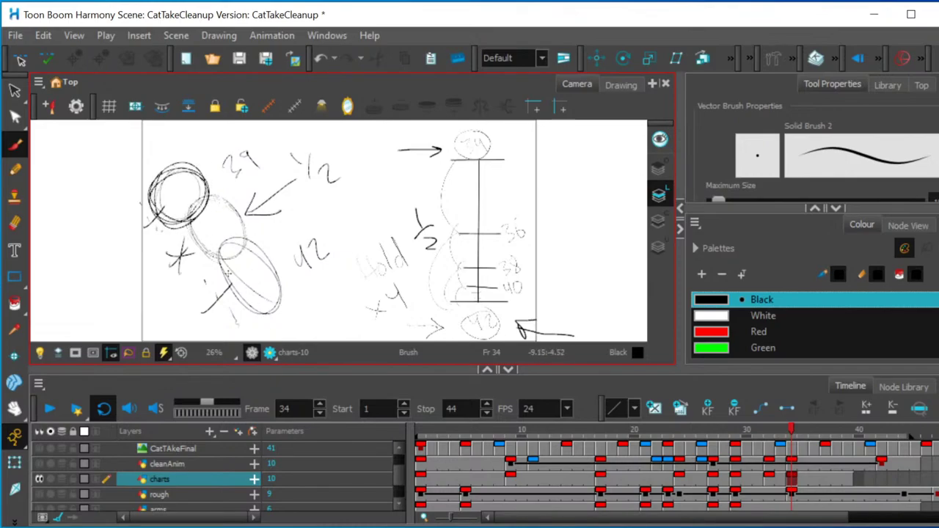
left_click_drag(228, 274, 246, 235)
mouse_move(274, 296)
left_mouse_down()
mouse_move(226, 264)
mouse_move(271, 286)
mouse_move(242, 308)
mouse_move(216, 266)
mouse_move(253, 243)
mouse_move(270, 268)
left_mouse_up()
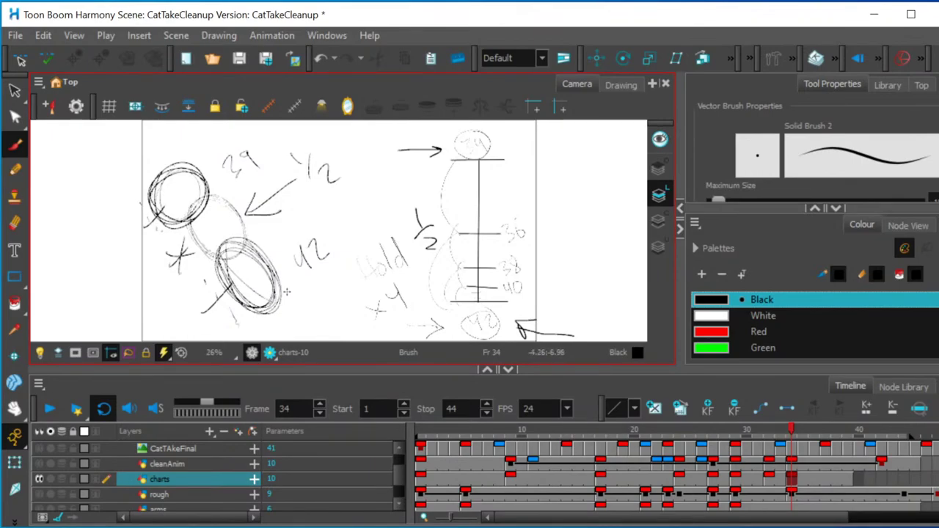
mouse_move(212, 200)
left_mouse_down()
mouse_move(194, 243)
mouse_move(187, 220)
mouse_move(237, 221)
mouse_move(239, 248)
mouse_move(182, 213)
mouse_move(233, 247)
left_mouse_up()
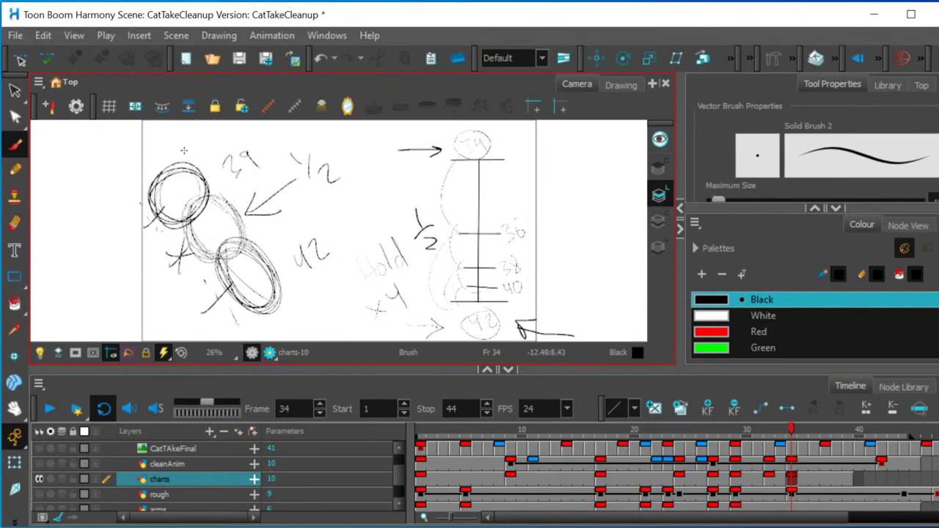
left_click_drag(184, 150, 305, 295)
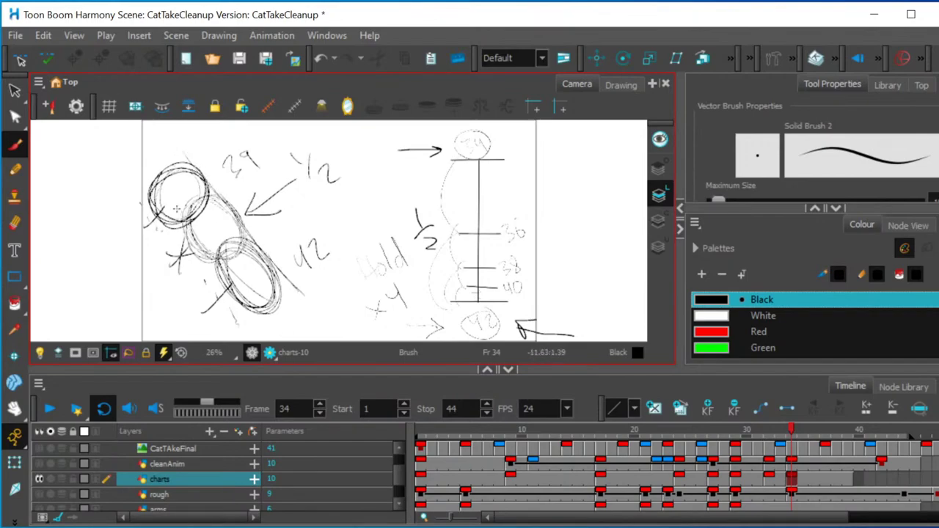
mouse_move(133, 181)
left_mouse_down()
mouse_move(236, 317)
mouse_move(261, 332)
left_mouse_up()
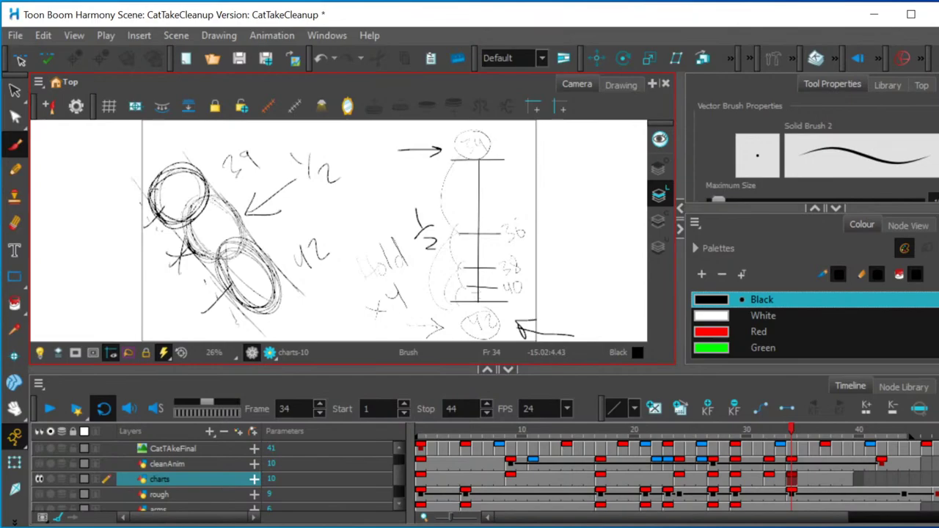
- Undo the three most recent brush strokes
key("ctrl+z")
key("ctrl+z")
key("ctrl+z")
key("ctrl+z")
key("ctrl+z")
key("ctrl+z")
key("ctrl+z")
key("ctrl+z")
key("ctrl+z")
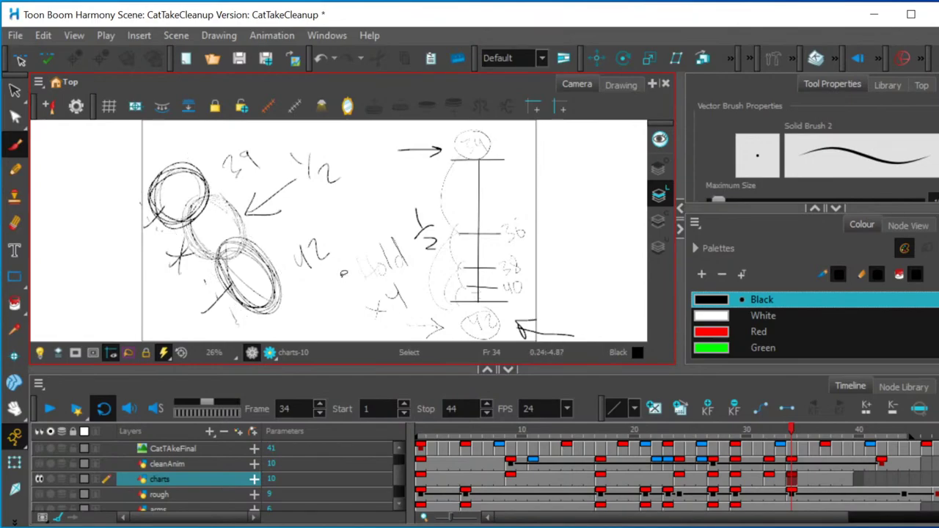
key("ctrl+z")
key("ctrl+z")
key("ctrl+z")
key("ctrl+z")
key("ctrl+z")
key("ctrl+z")
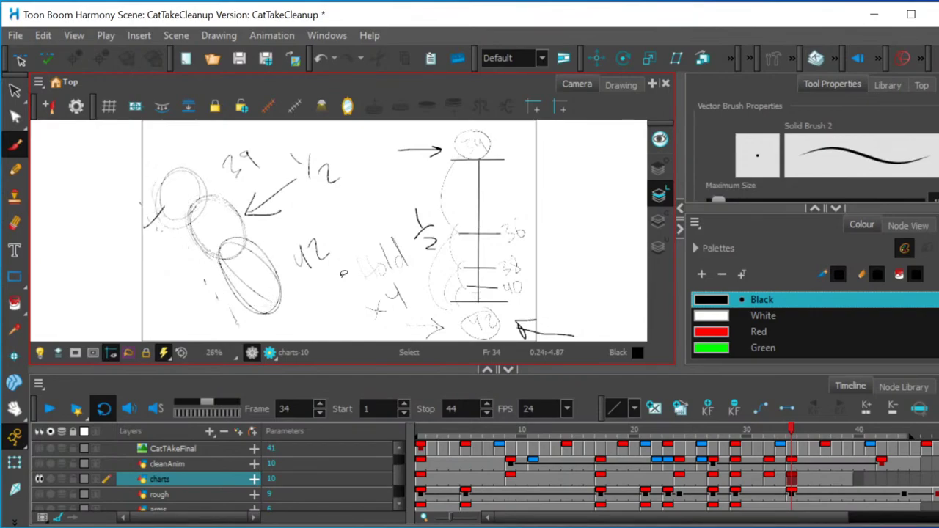
key("ctrl+z")
key("ctrl+z")
key("ctrl+z")
key("ctrl+z")
key("ctrl+z")
key("ctrl+z")
key("ctrl+z")
key("ctrl+z")
key("ctrl+z")
key("ctrl+z")
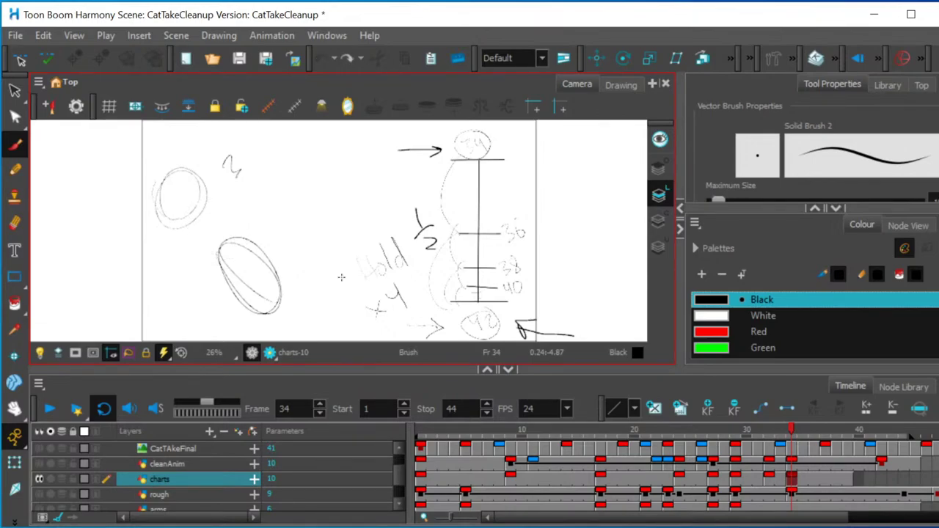
- Lasso the left-side circle and ellipse sketches with the Cutter and delete them
left_click(15, 89)
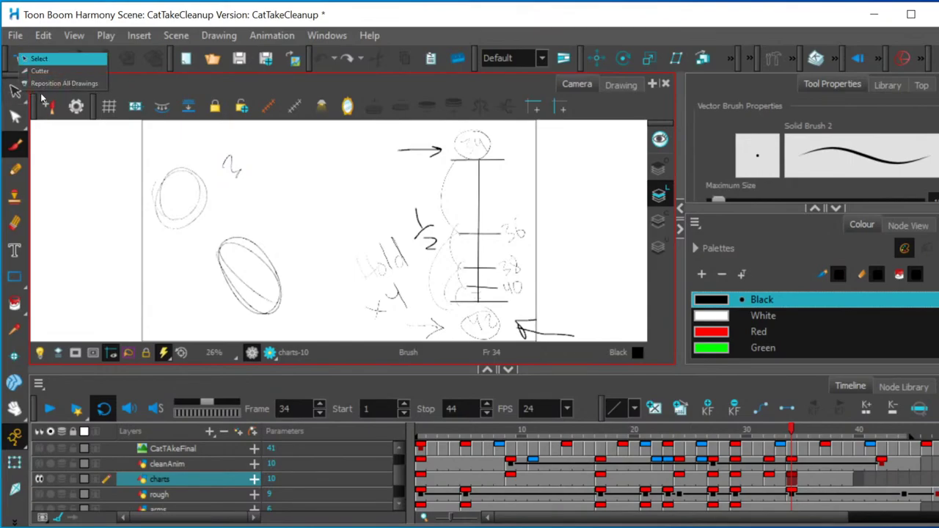
left_click(42, 100)
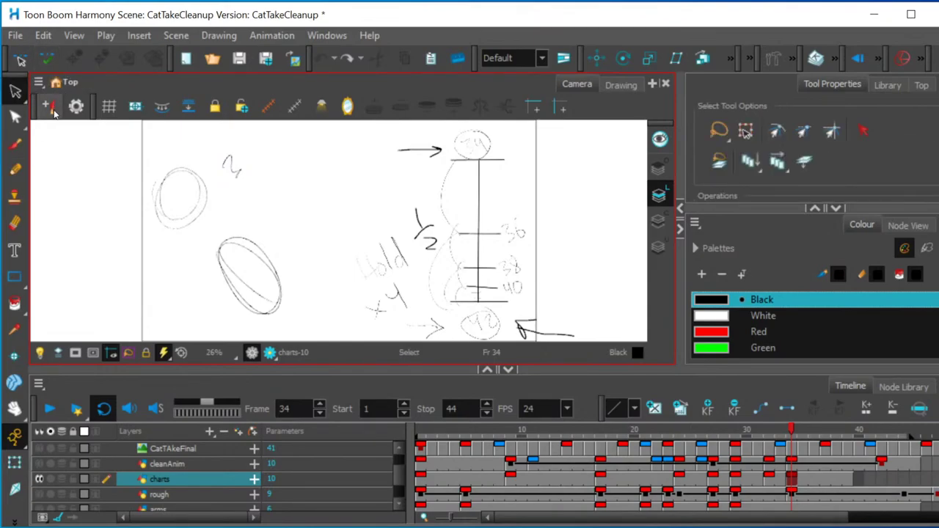
left_click(20, 94)
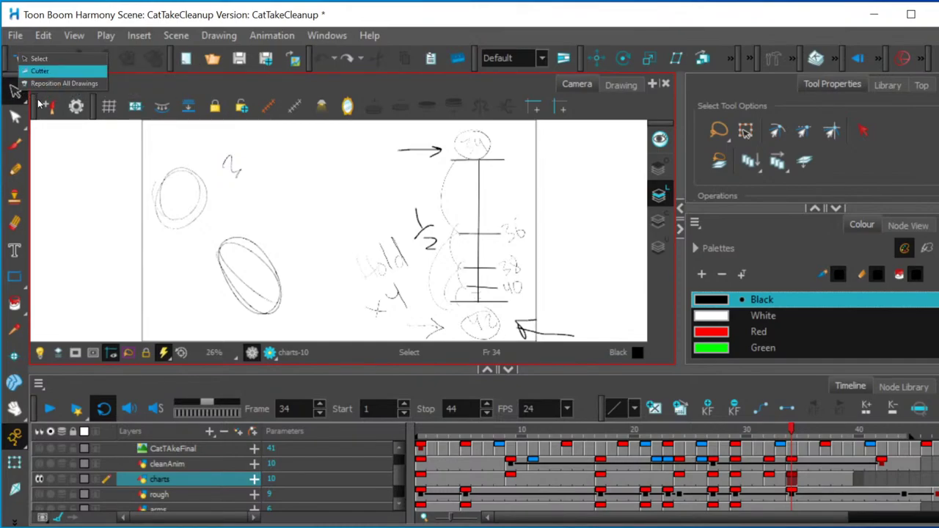
left_click(38, 71)
mouse_move(147, 201)
left_mouse_down()
mouse_move(163, 168)
mouse_move(202, 139)
mouse_move(250, 146)
mouse_move(309, 298)
mouse_move(256, 320)
mouse_move(147, 201)
left_mouse_up()
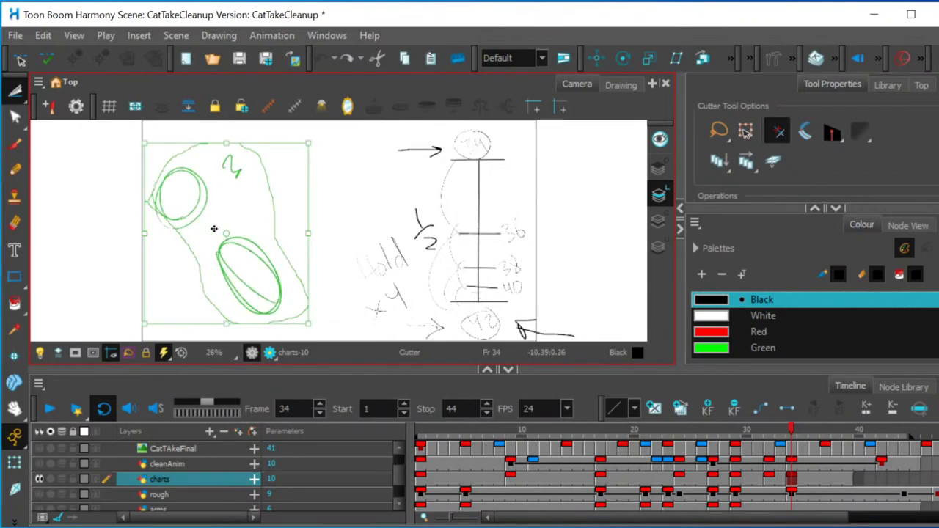
key("Delete")
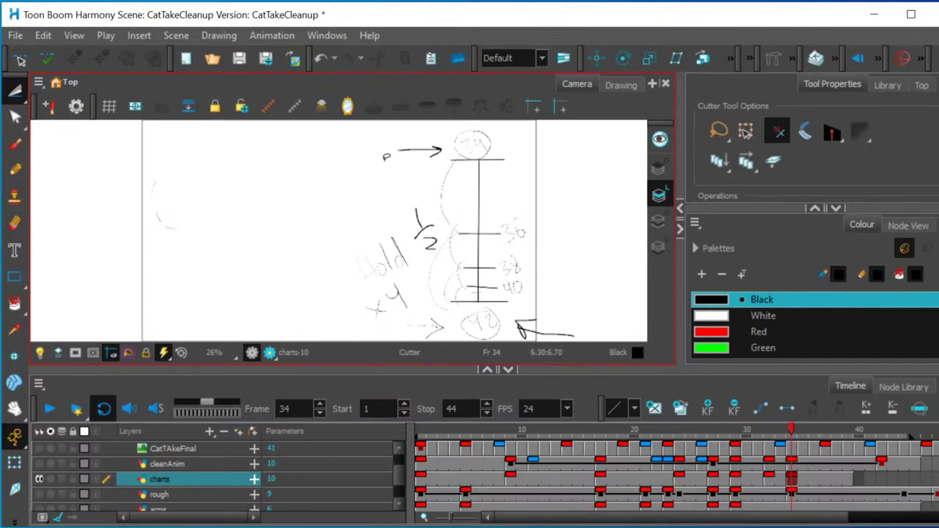
- Brush new strokes through the 36, 38 and 40 marks on the chart
left_click(14, 145)
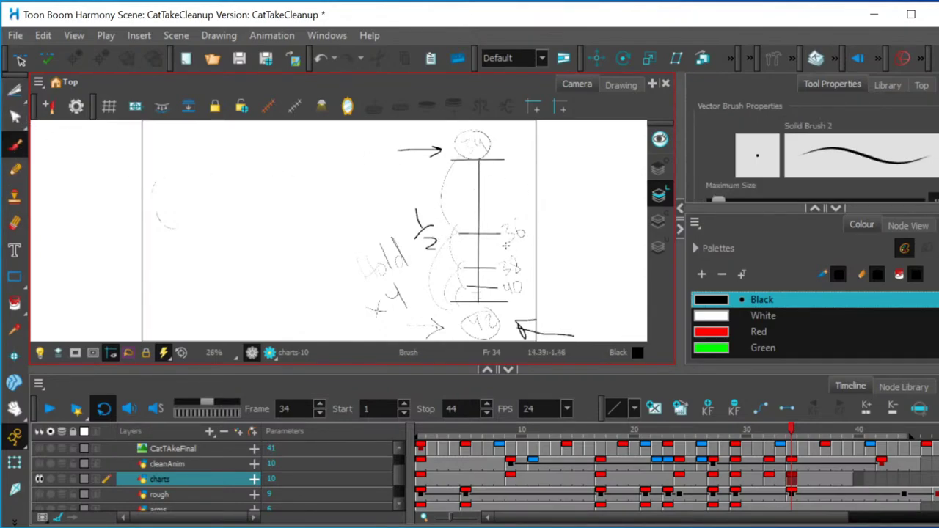
left_click_drag(505, 247, 542, 229)
left_click_drag(507, 278, 542, 268)
left_click_drag(507, 304, 533, 296)
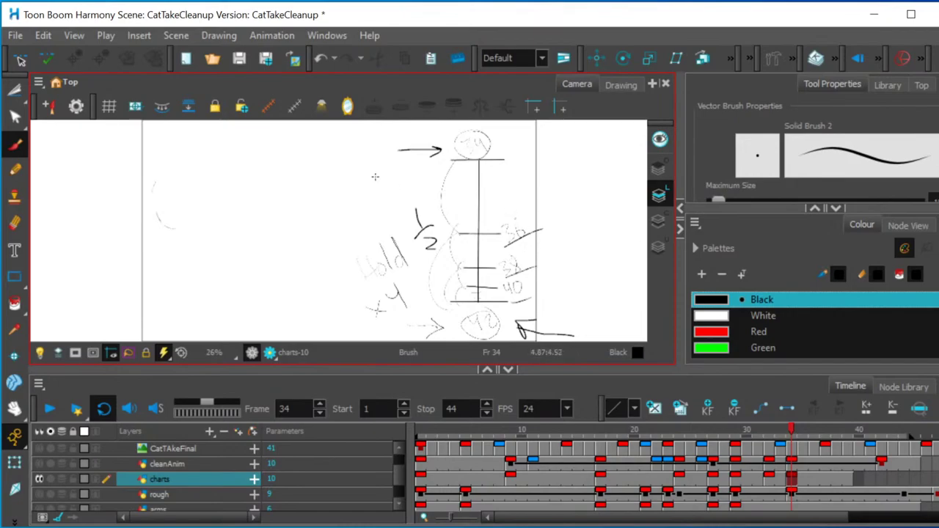
- Sketch timing numbers and a zigzag left of the chart, then undo the last two strokes
mouse_move(328, 171)
left_mouse_down()
mouse_move(347, 187)
mouse_move(363, 316)
left_mouse_up()
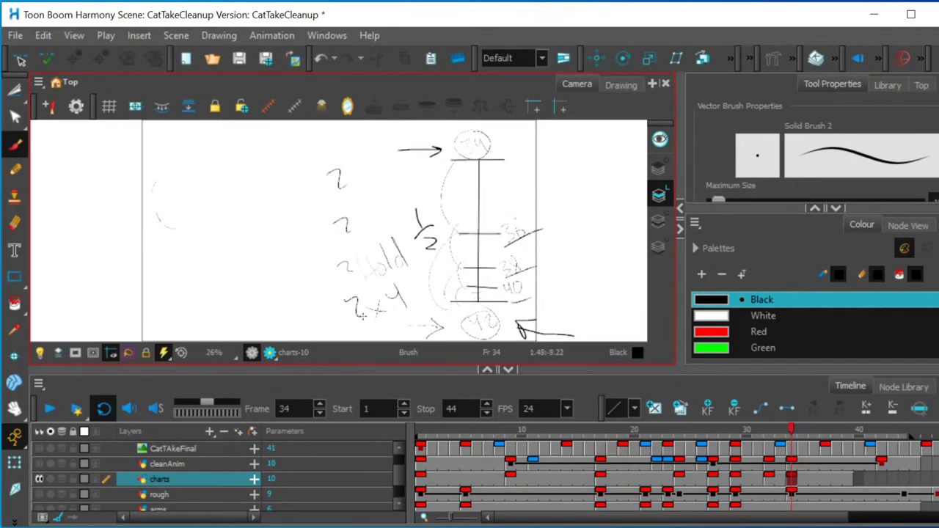
left_click_drag(245, 175, 283, 176)
left_click_drag(235, 308, 295, 292)
mouse_move(262, 179)
left_mouse_down()
mouse_move(250, 203)
mouse_move(279, 243)
mouse_move(250, 270)
mouse_move(243, 292)
mouse_move(273, 312)
left_mouse_up()
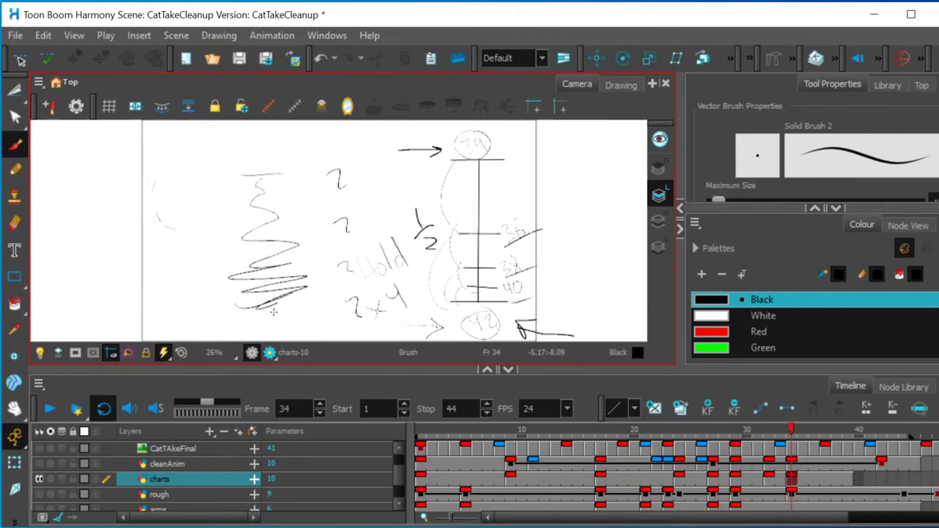
key("ctrl+z")
key("ctrl+z")
key("ctrl+z")
key("ctrl+z")
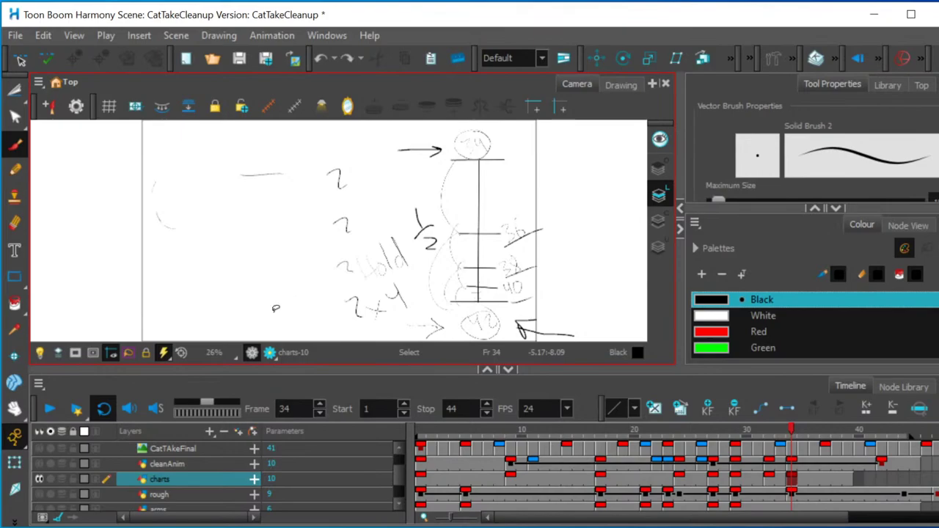
key("ctrl+z")
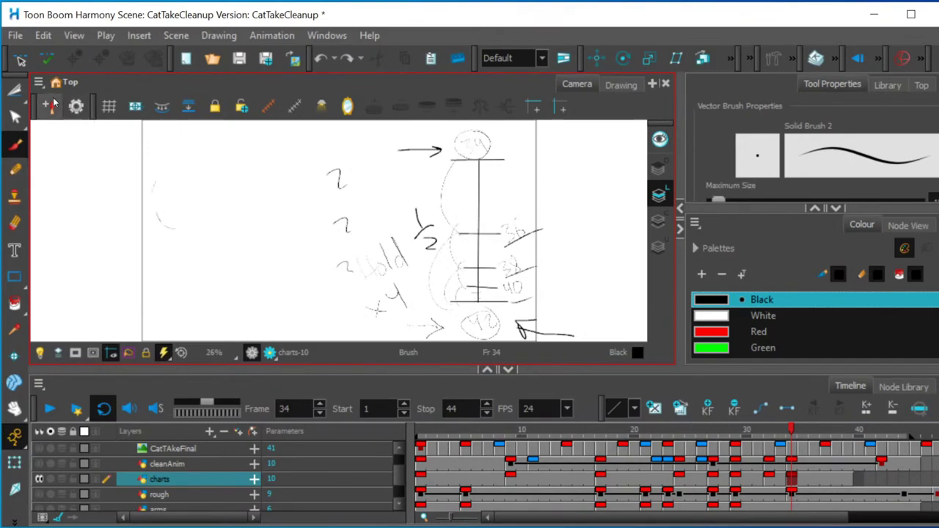
- Cut away the column of 2s, the top and bottom arrows, and the stray mark after 36
left_click(15, 91)
mouse_move(297, 173)
left_mouse_down()
mouse_move(347, 151)
mouse_move(366, 238)
mouse_move(362, 282)
mouse_move(321, 289)
mouse_move(297, 165)
left_mouse_up()
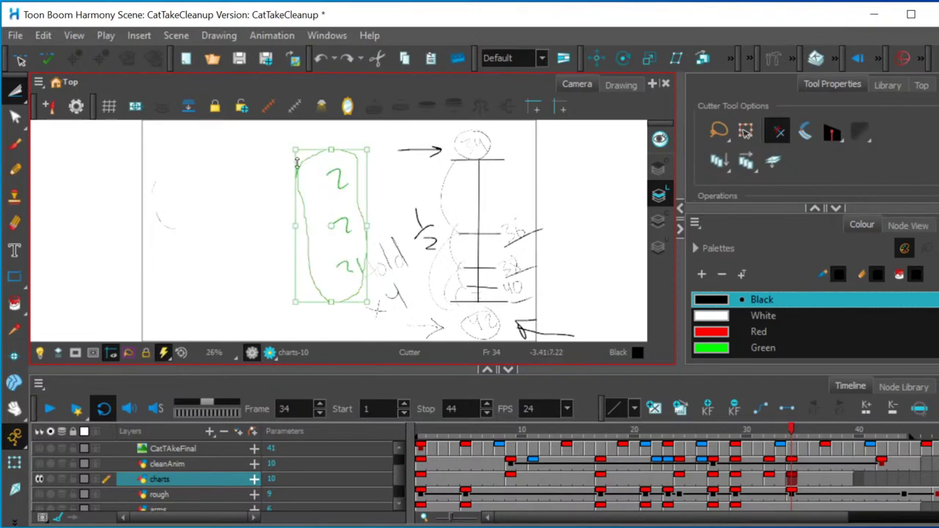
key("Delete")
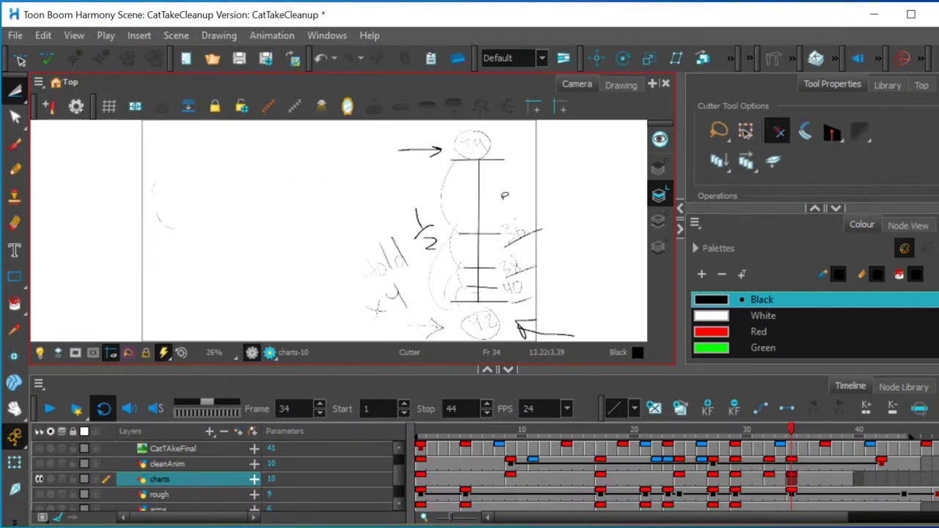
mouse_move(405, 165)
left_mouse_down()
mouse_move(383, 152)
mouse_move(400, 129)
mouse_move(448, 136)
mouse_move(448, 149)
mouse_move(402, 166)
left_mouse_up()
key("Delete")
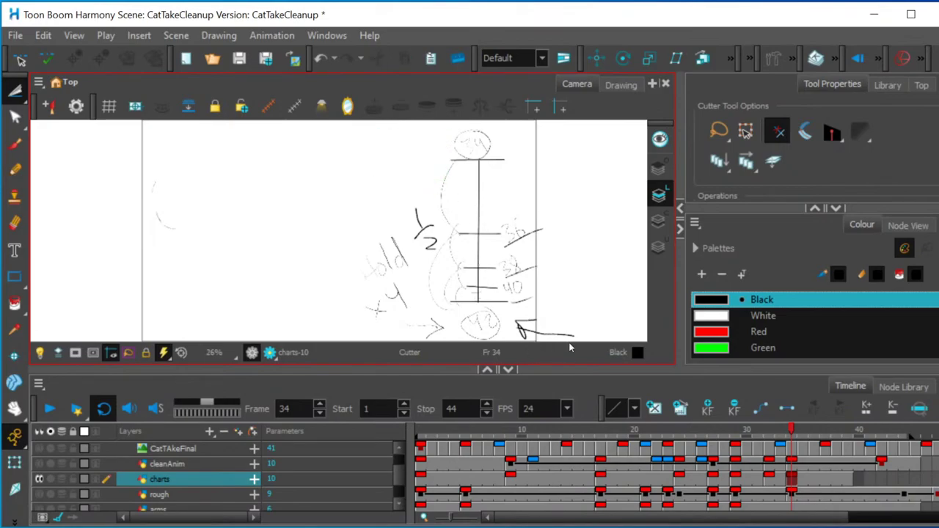
mouse_move(588, 331)
left_mouse_down()
mouse_move(572, 307)
mouse_move(508, 314)
mouse_move(554, 353)
mouse_move(592, 328)
mouse_move(571, 319)
left_mouse_up()
key("Delete")
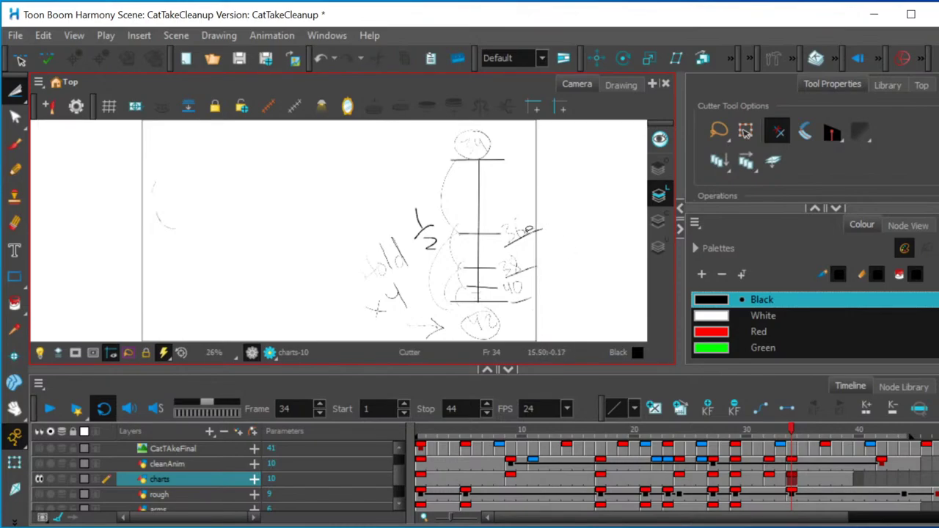
left_click_drag(534, 228, 525, 233)
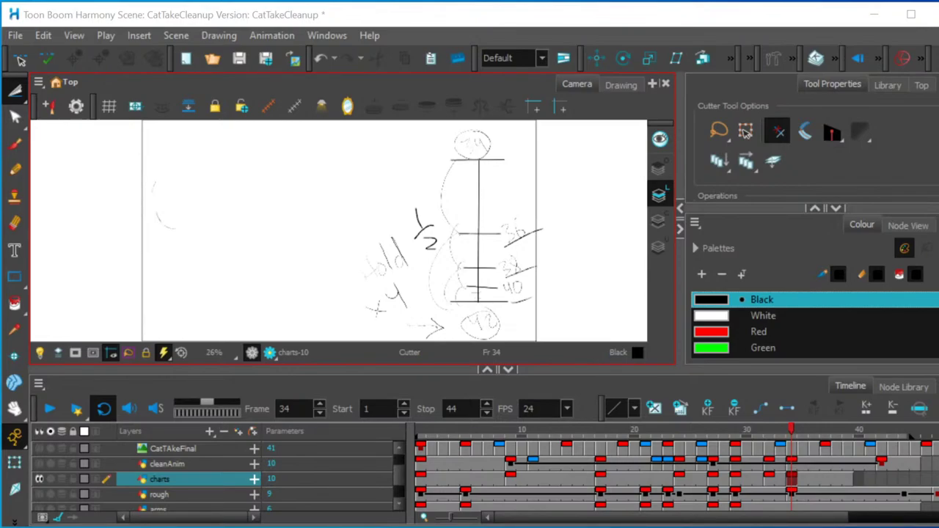
- Hide the charts layer, show the CatTAkeFinal layer, and scrub back to frame 1
left_click(167, 448)
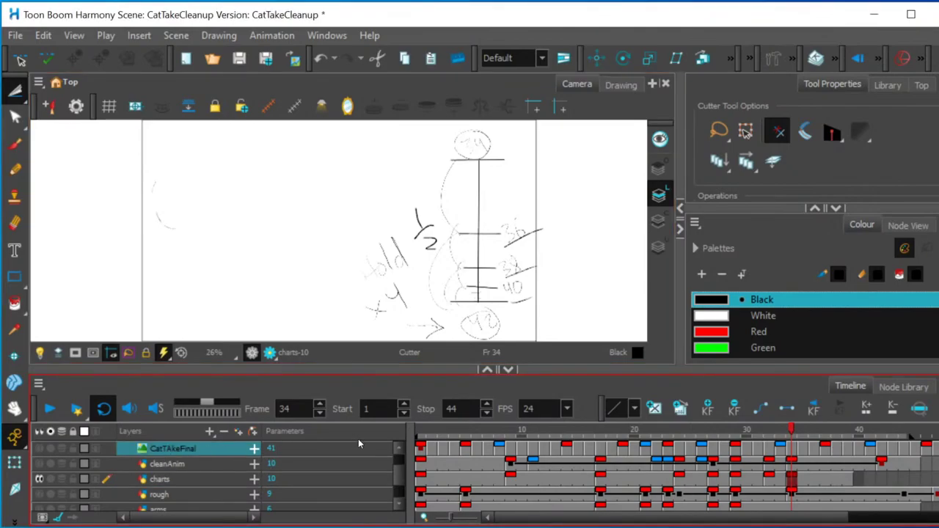
left_click(39, 479)
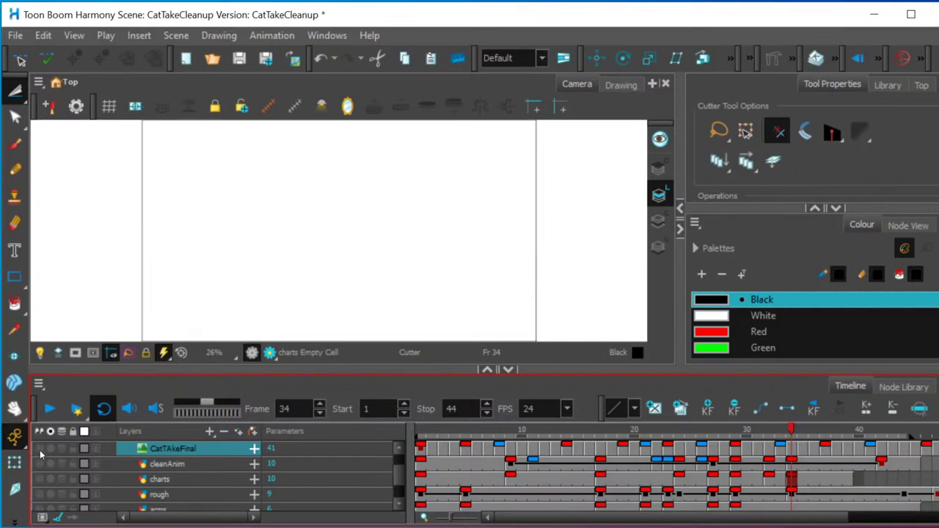
left_click(40, 450)
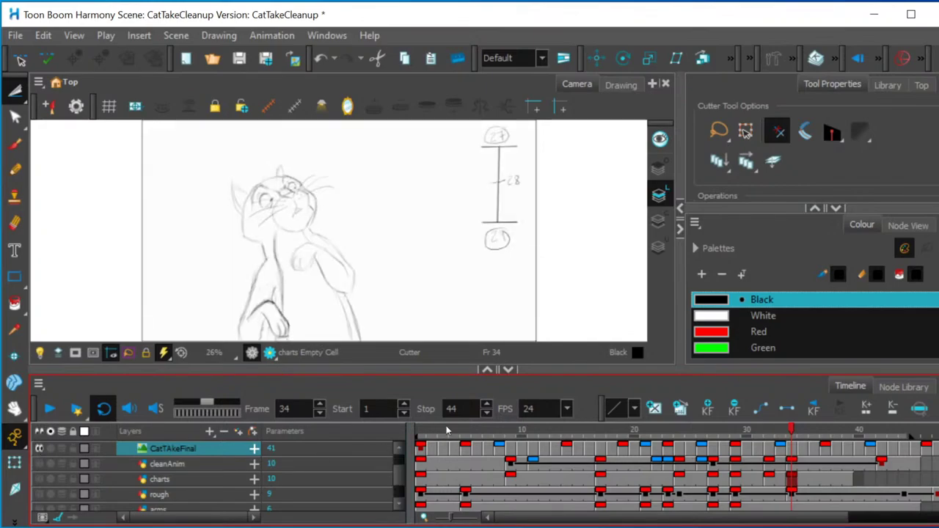
mouse_move(446, 426)
left_mouse_down()
mouse_move(409, 431)
mouse_move(603, 449)
mouse_move(435, 448)
mouse_move(559, 451)
mouse_move(452, 451)
mouse_move(499, 454)
left_mouse_up()
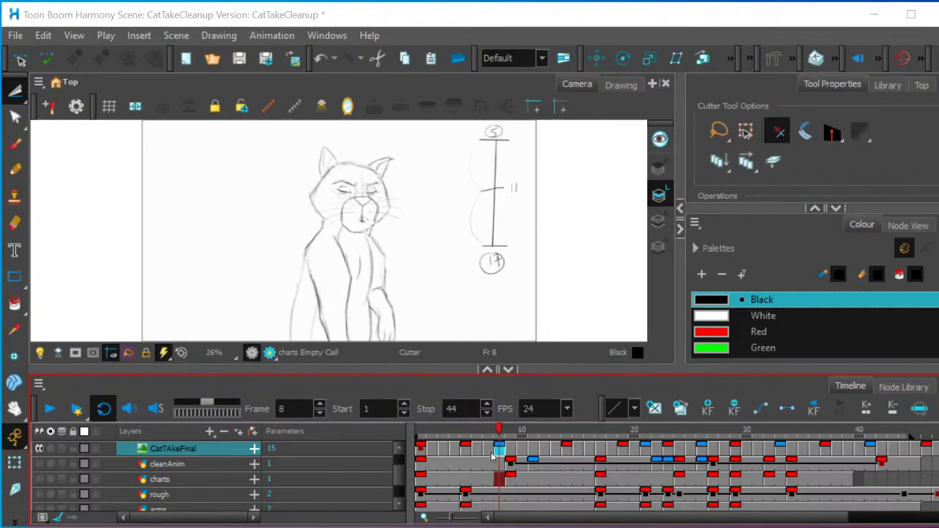
left_click(465, 451)
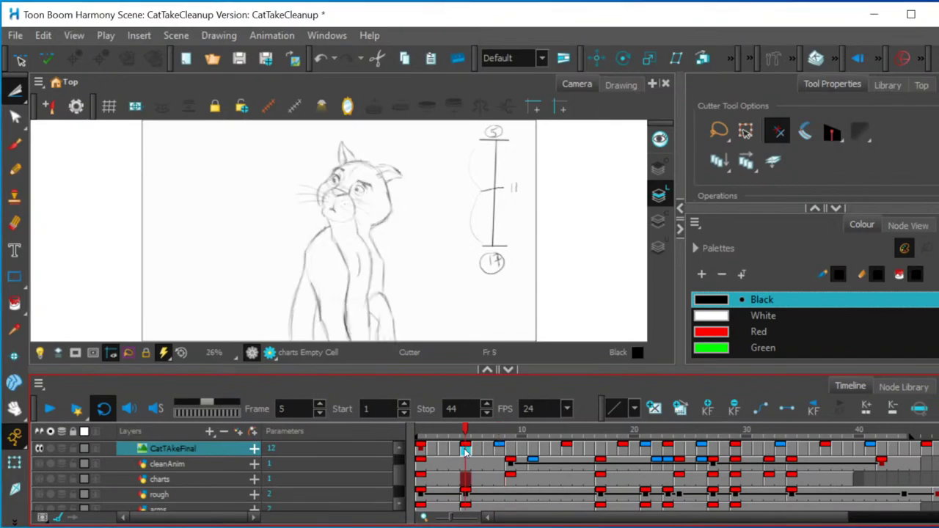
left_click(568, 451)
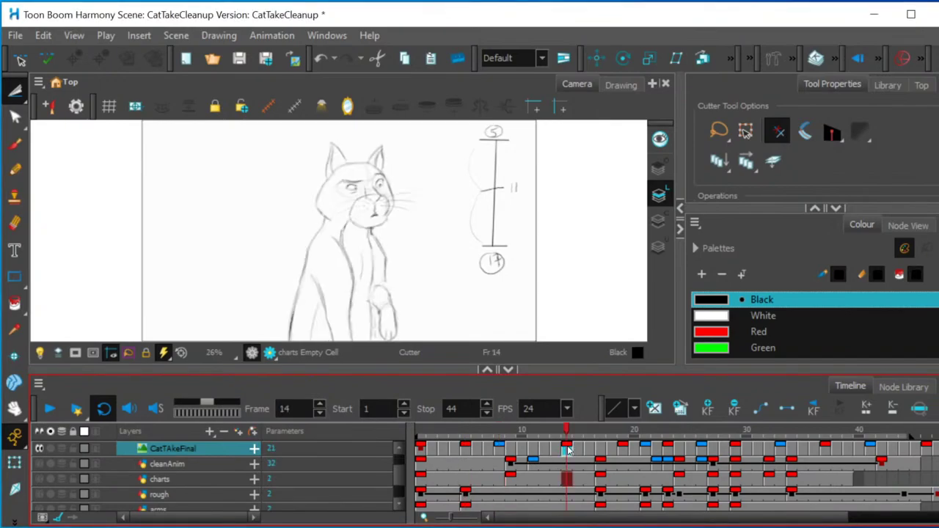
left_click(465, 450)
left_click(499, 451)
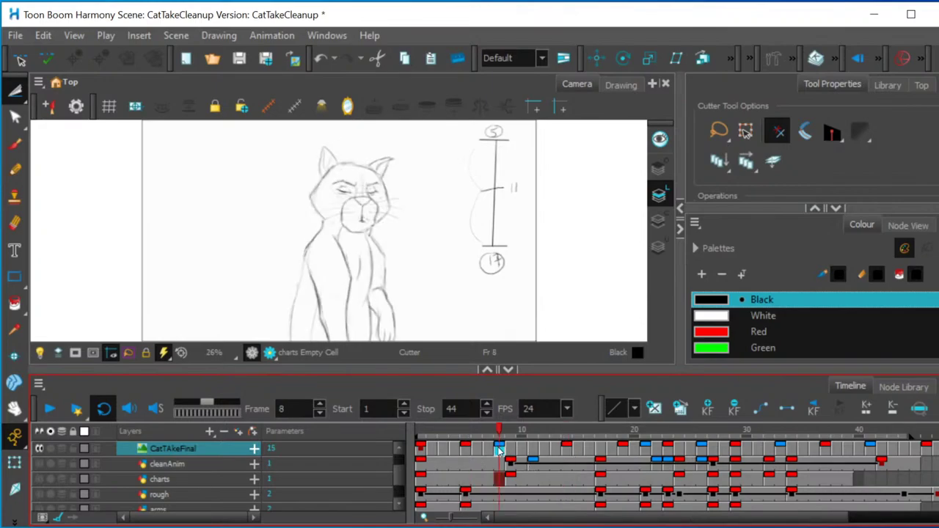
left_click(465, 450)
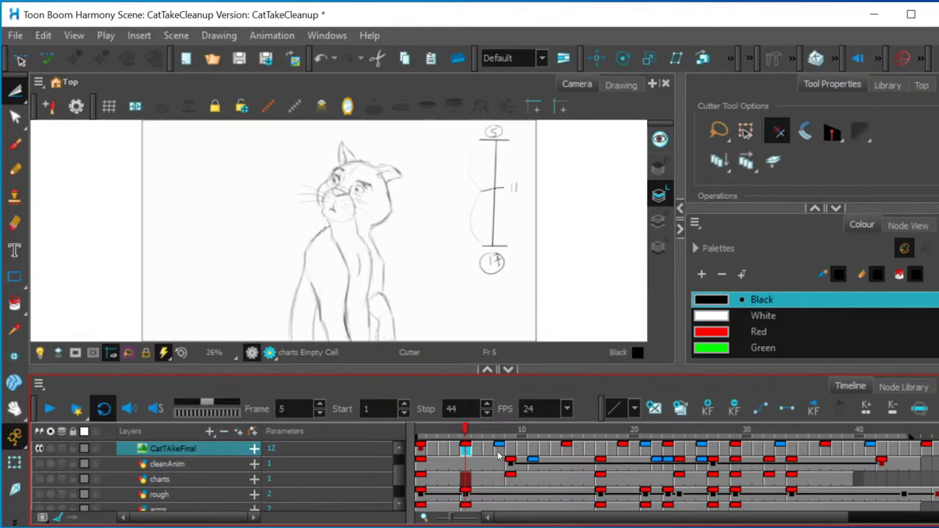
left_click(500, 451)
left_click(567, 450)
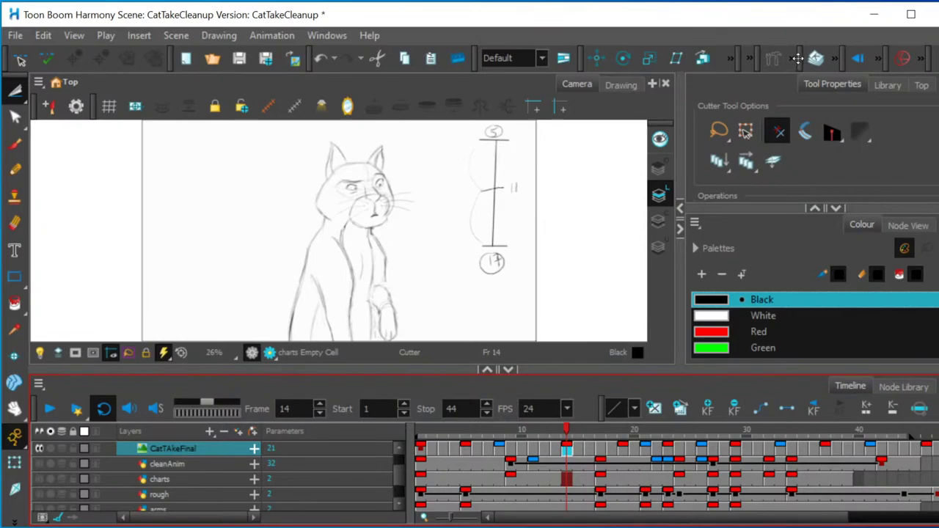
left_click_drag(797, 58, 691, 58)
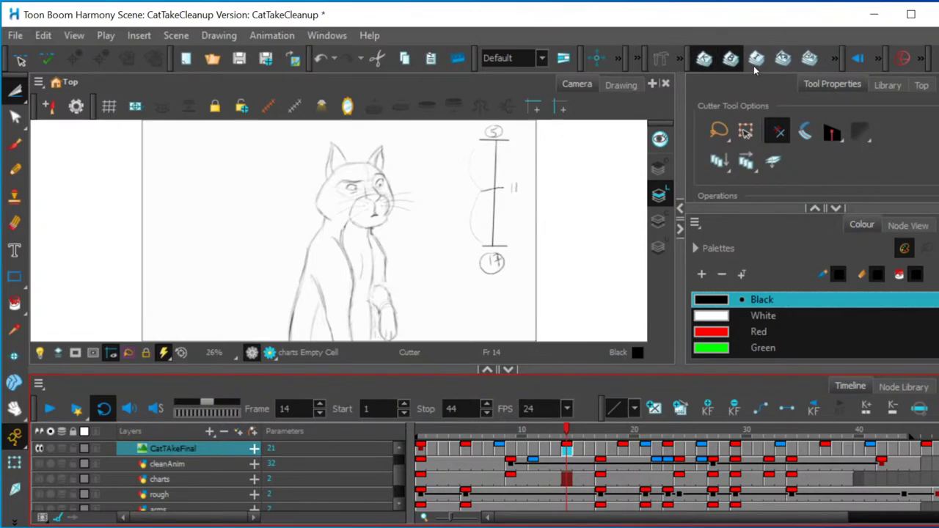
left_click_drag(844, 58, 819, 59)
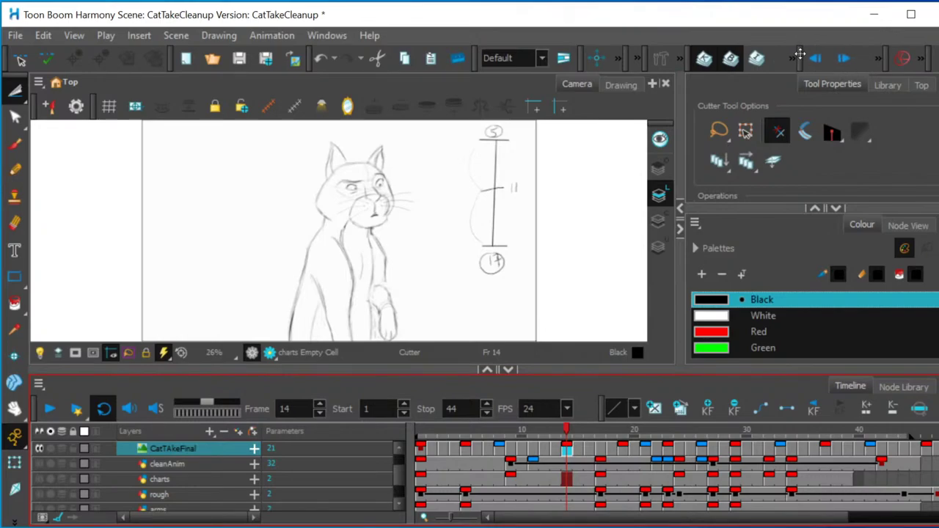
left_click(817, 59)
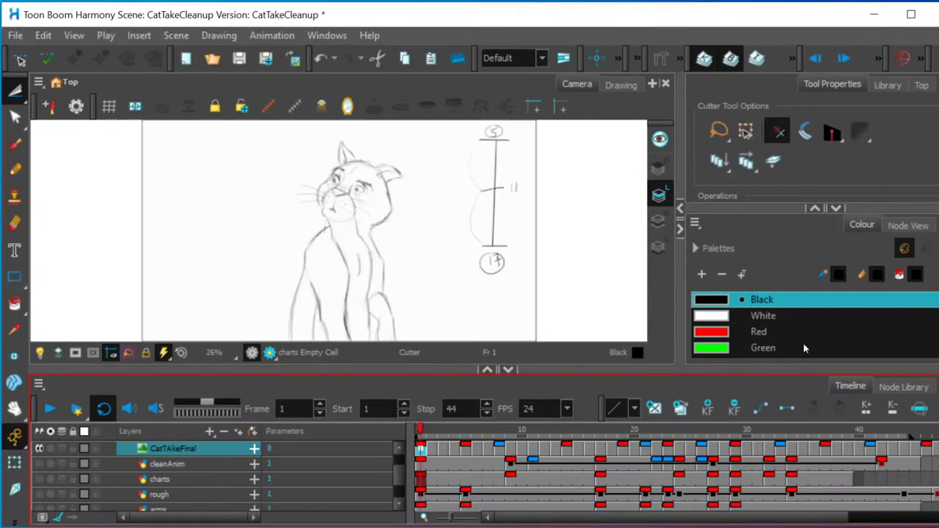
left_click(499, 449)
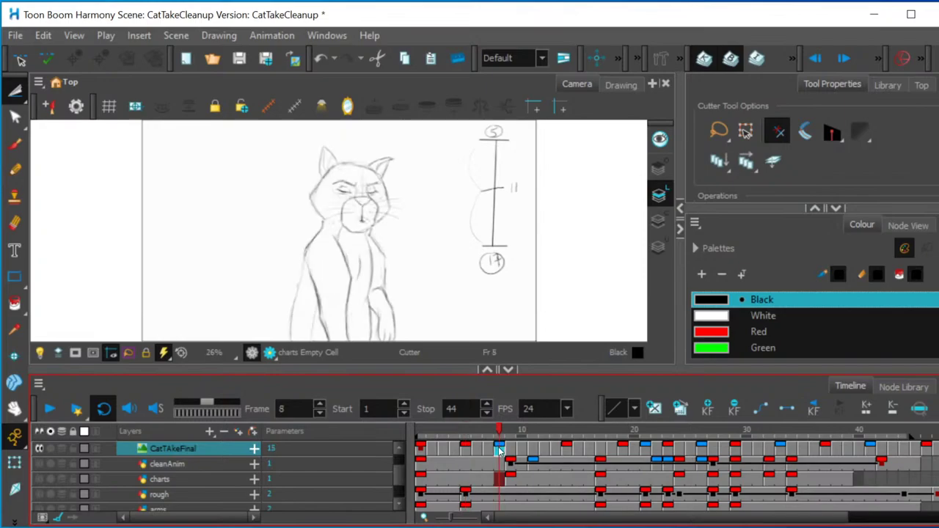
left_click(564, 452)
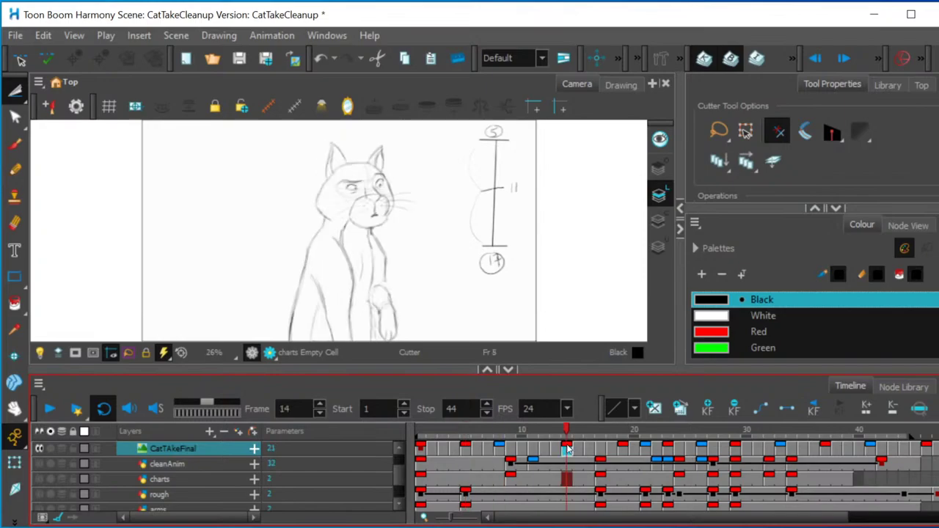
left_click(464, 451)
left_click(502, 450)
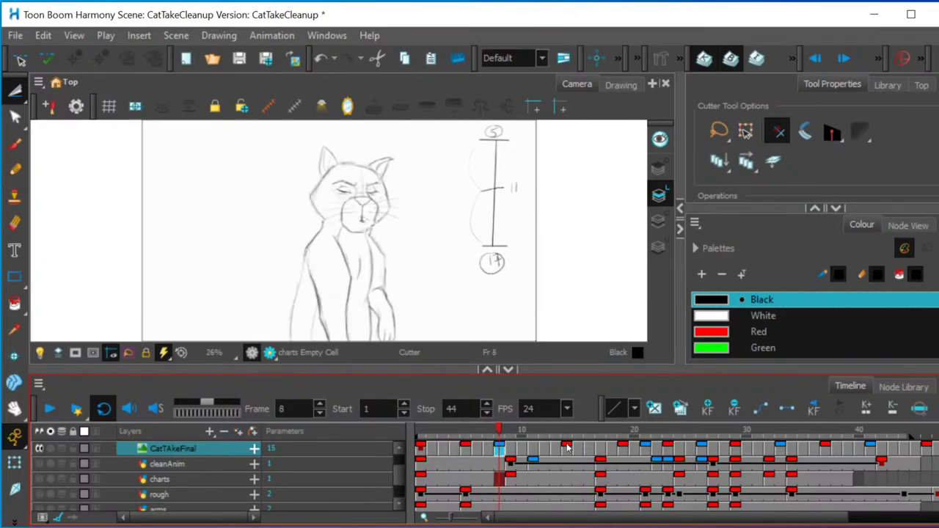
left_click(567, 449)
left_click(466, 449)
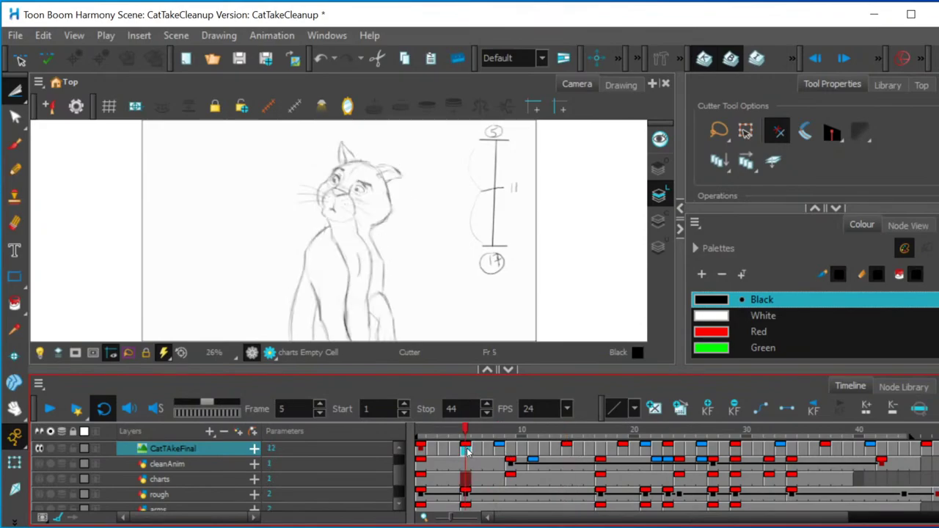
left_click(566, 450)
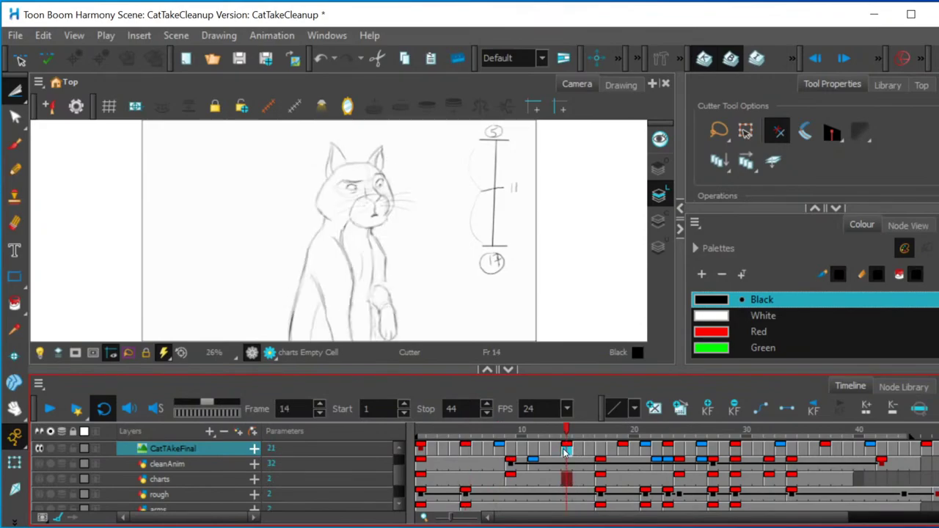
left_click(463, 449)
left_click(502, 450)
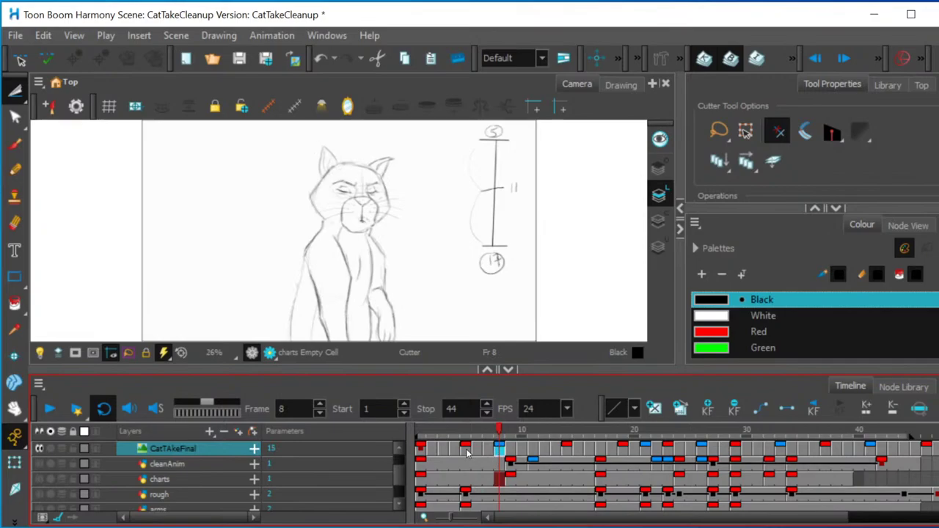
left_click(466, 450)
left_click(502, 450)
left_click(567, 450)
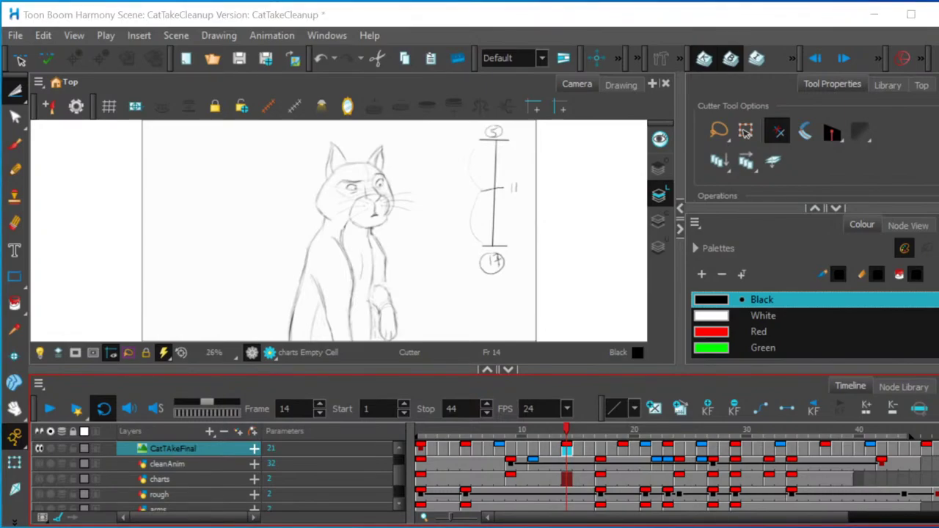
- Select the CU layer, then reselect the CatTAkeFinal layer
left_click(179, 445)
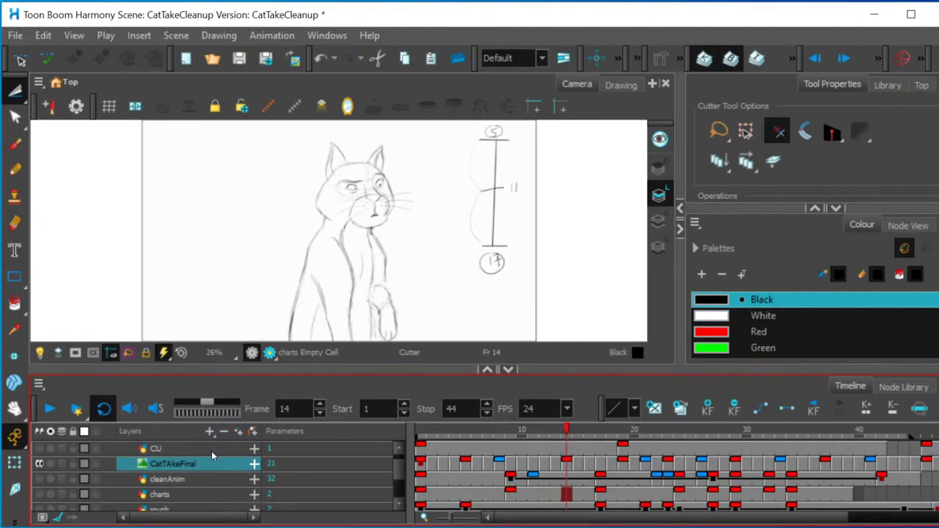
left_click(164, 462)
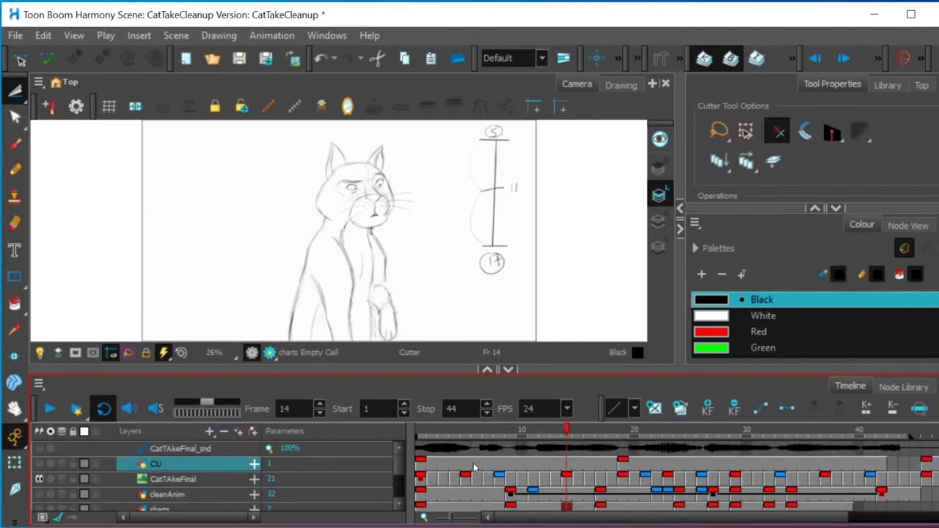
left_click(174, 478)
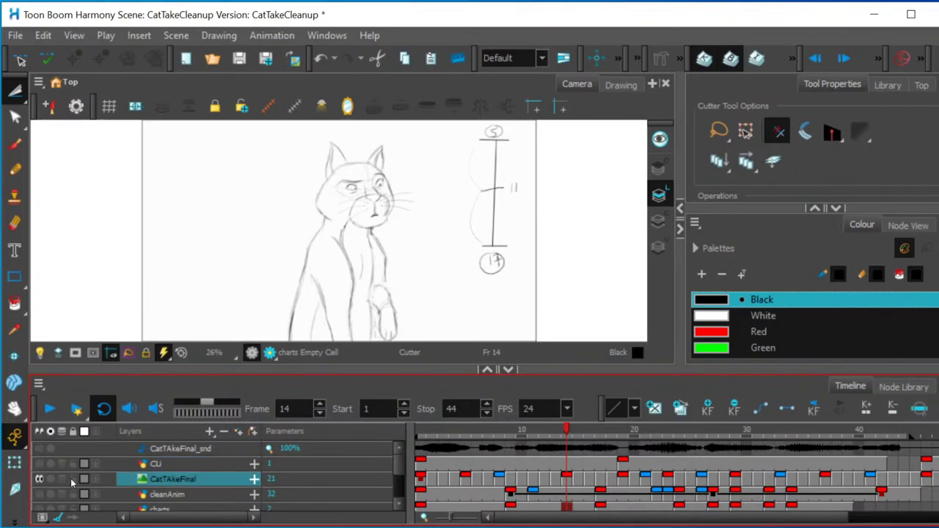
- Step through CatTAkeFinal key cells at frames 5, 8, 19, 23, 26, 29, 33, 37 and 41
left_click(420, 480)
left_click(465, 481)
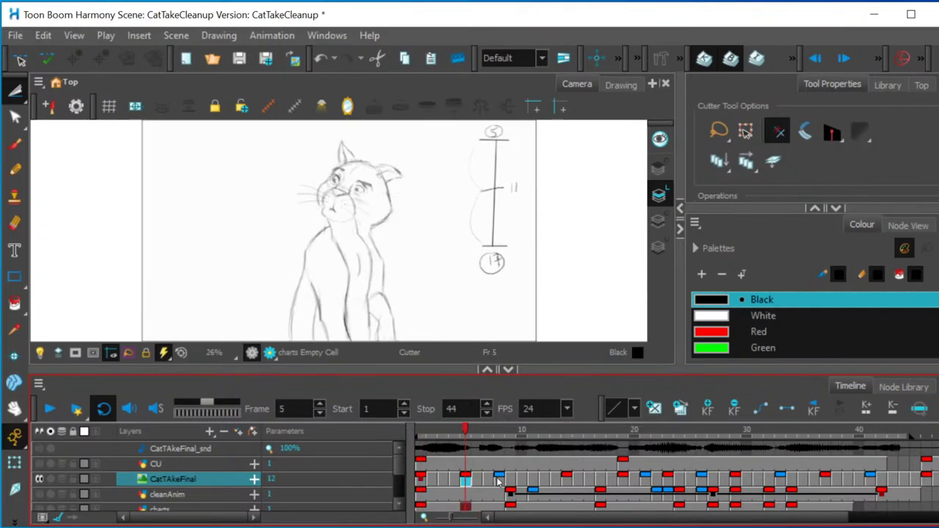
left_click(499, 480)
left_click(567, 481)
left_click(623, 481)
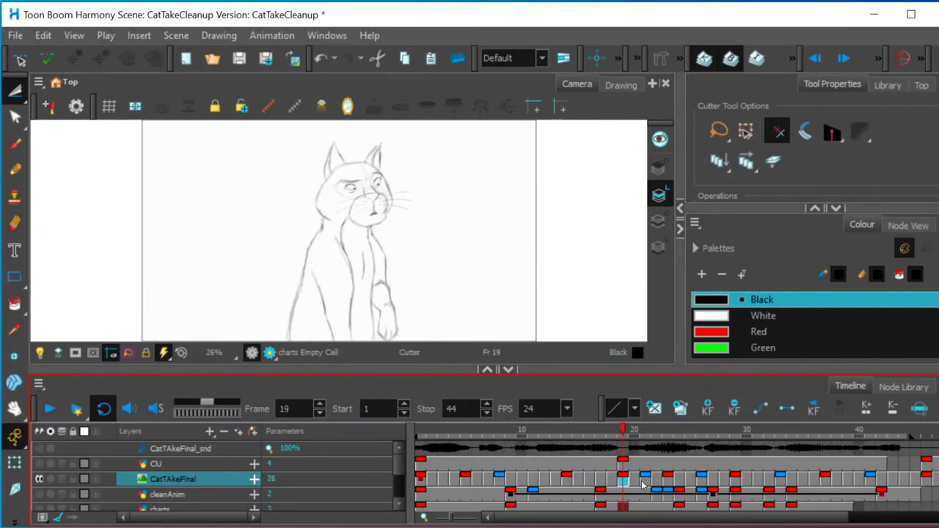
left_click(668, 481)
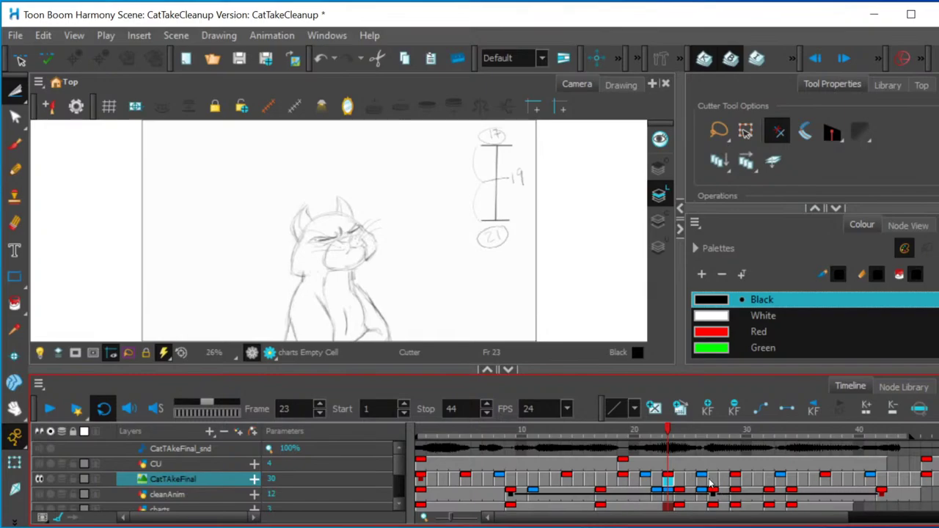
left_click(702, 481)
left_click(736, 481)
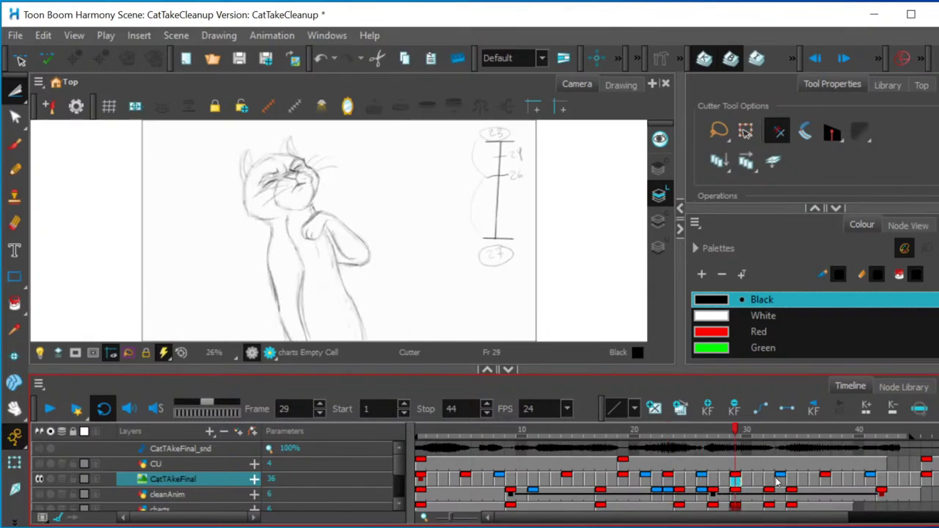
left_click(781, 481)
left_click(825, 481)
left_click(870, 481)
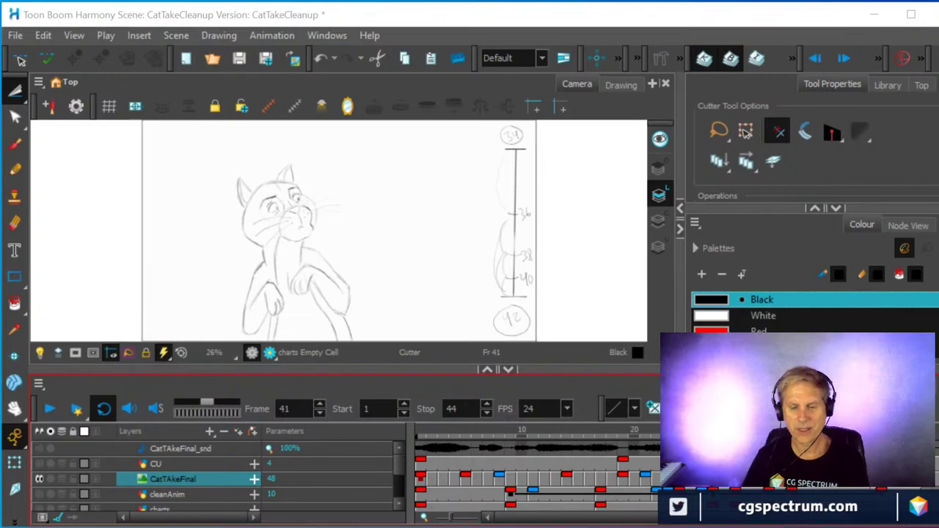
left_click(420, 478)
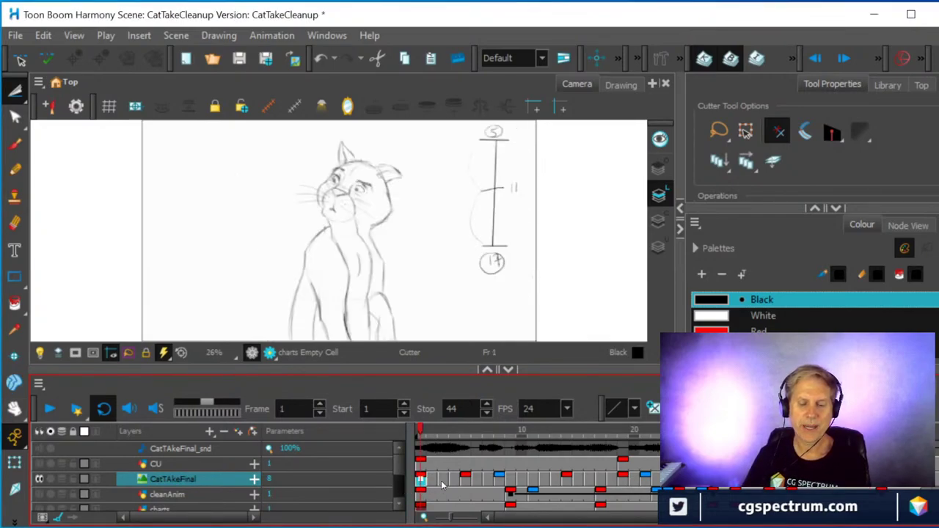
left_click(465, 479)
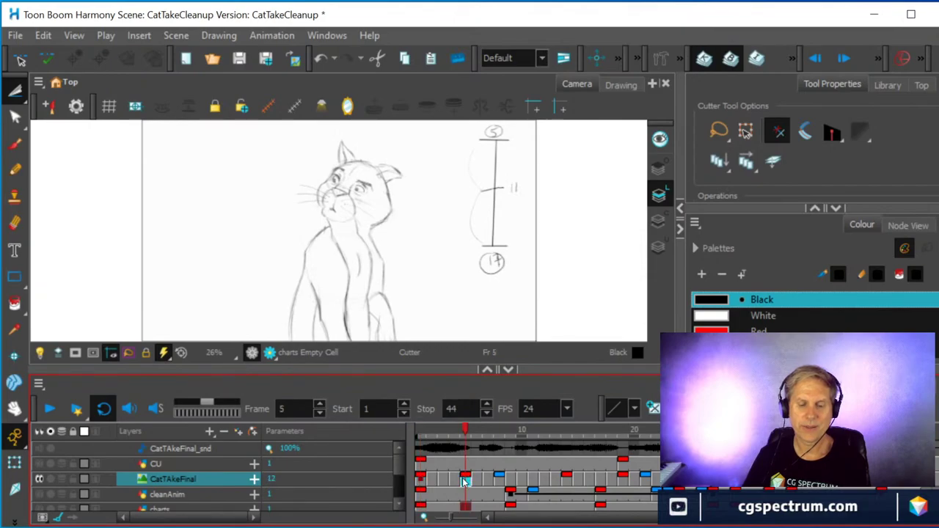
left_click(500, 479)
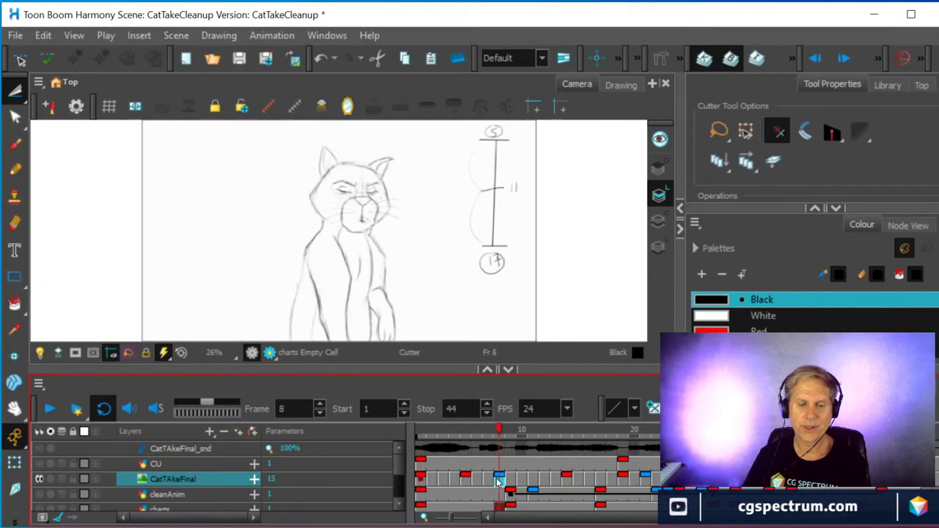
left_click(570, 480)
left_click(623, 482)
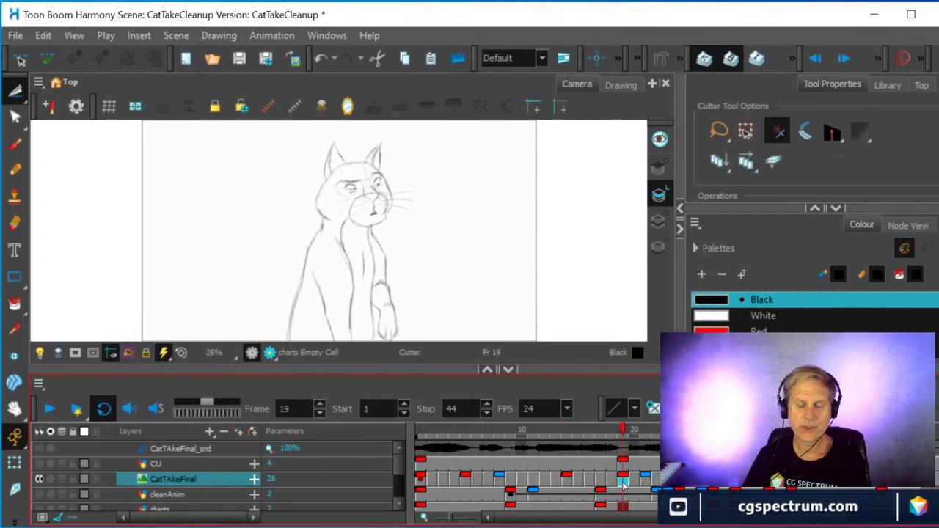
left_click(645, 479)
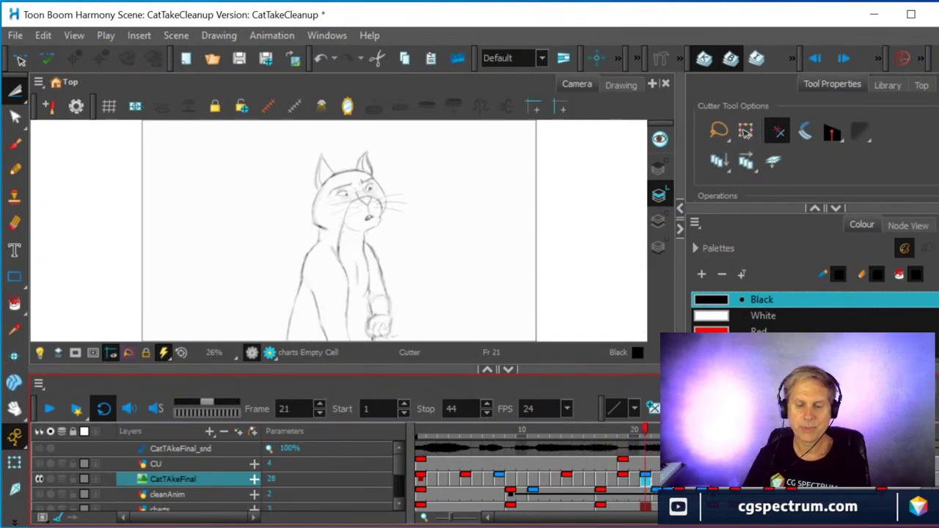
key("period")
key("period")
key("period")
key("period")
key("period")
key("period")
key("period")
key("period")
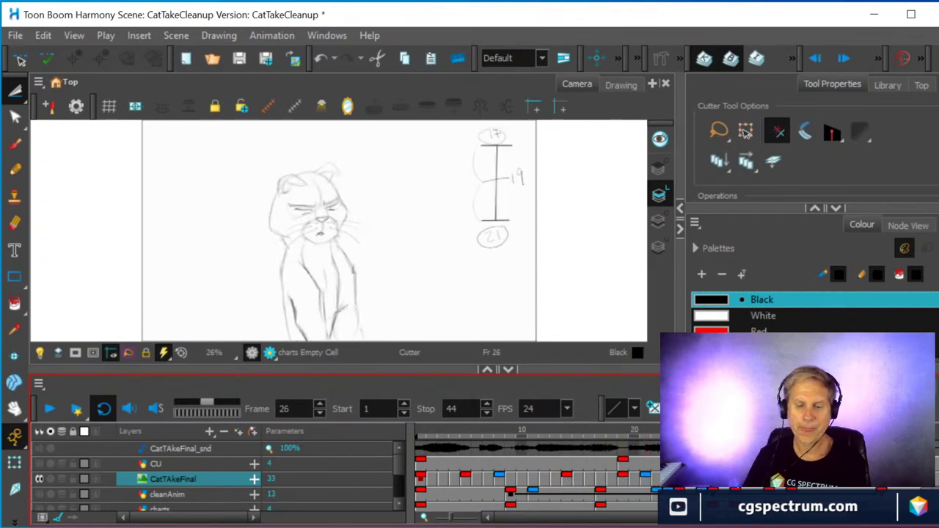
key("period")
key("period")
key("period")
key("period")
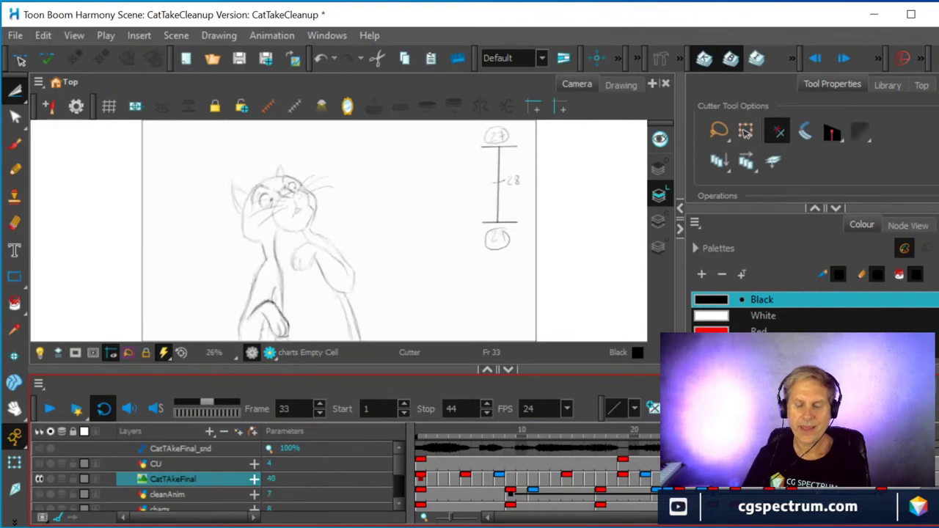
key("period")
key("period")
key("period")
key("period")
key("period")
key("period")
key("period")
key("period")
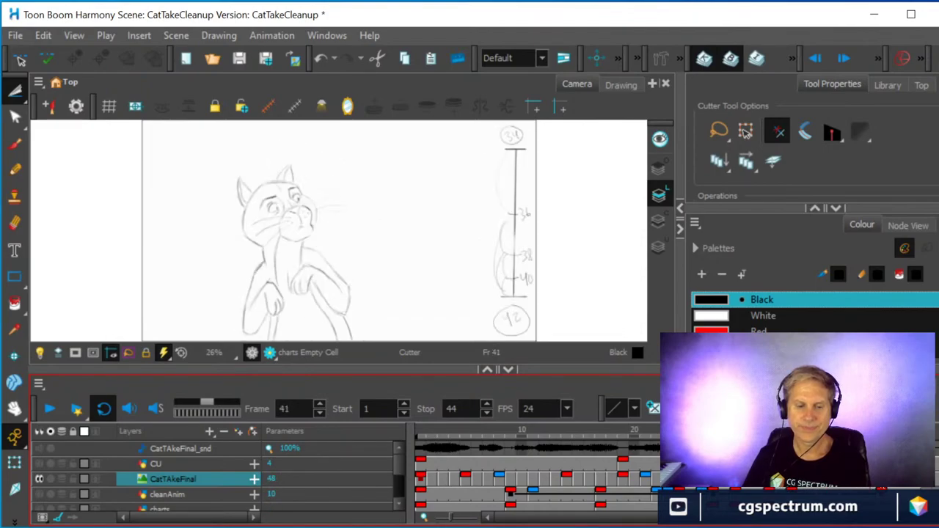
key("period")
key("period")
key("period")
key("period")
key("period")
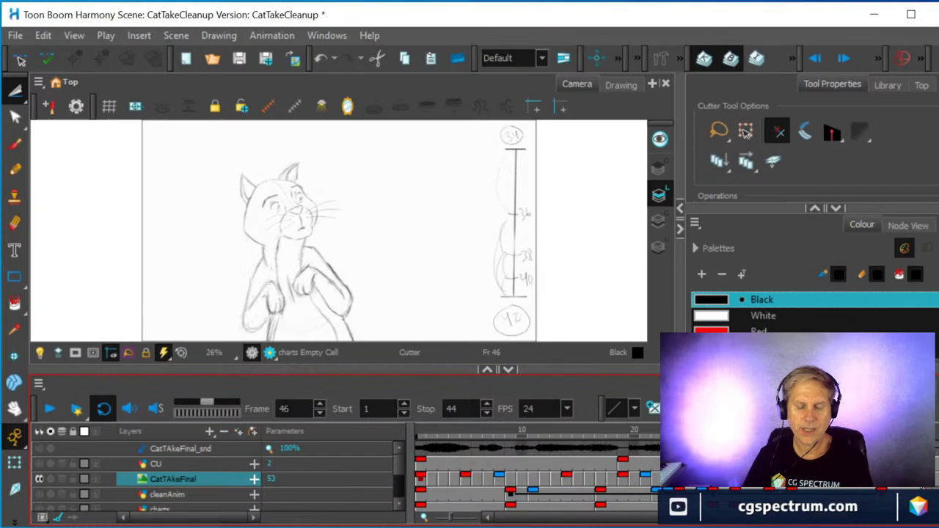
left_click(48, 409)
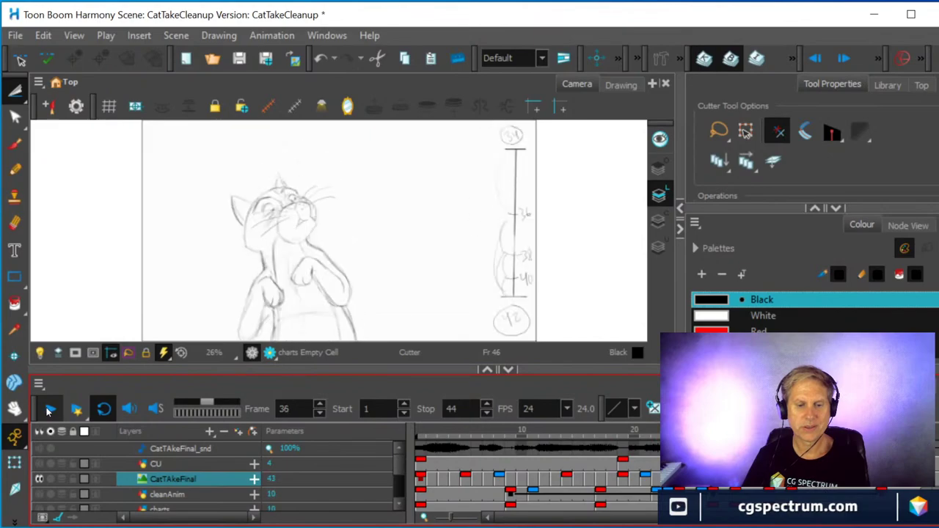
left_click(48, 410)
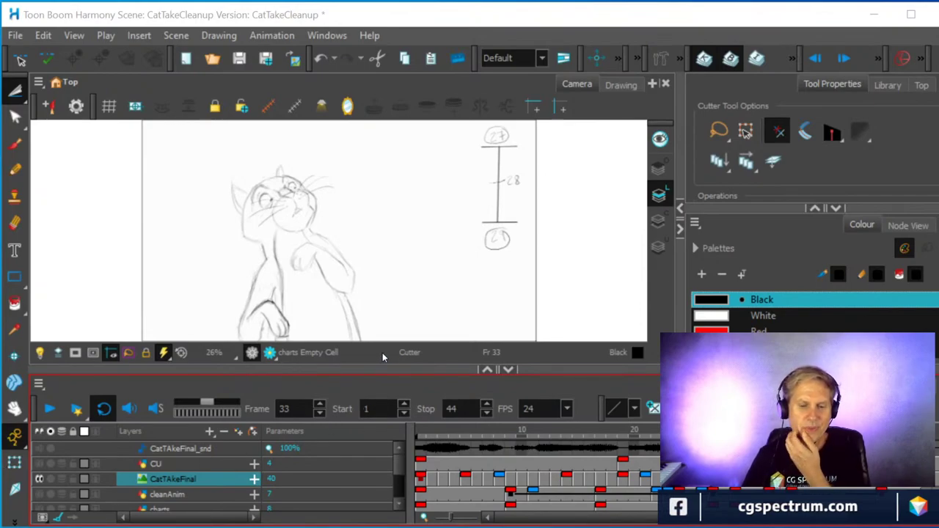
left_click(466, 482)
left_click(569, 482)
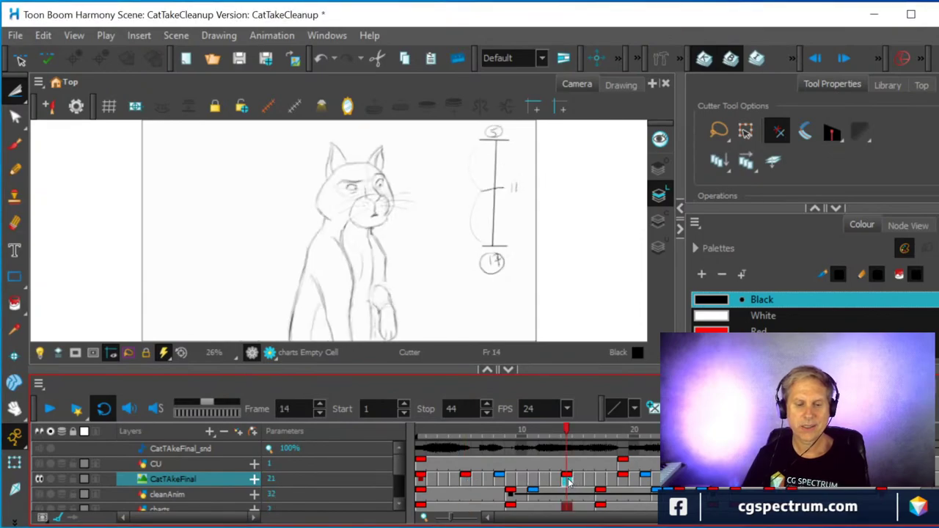
left_click(623, 481)
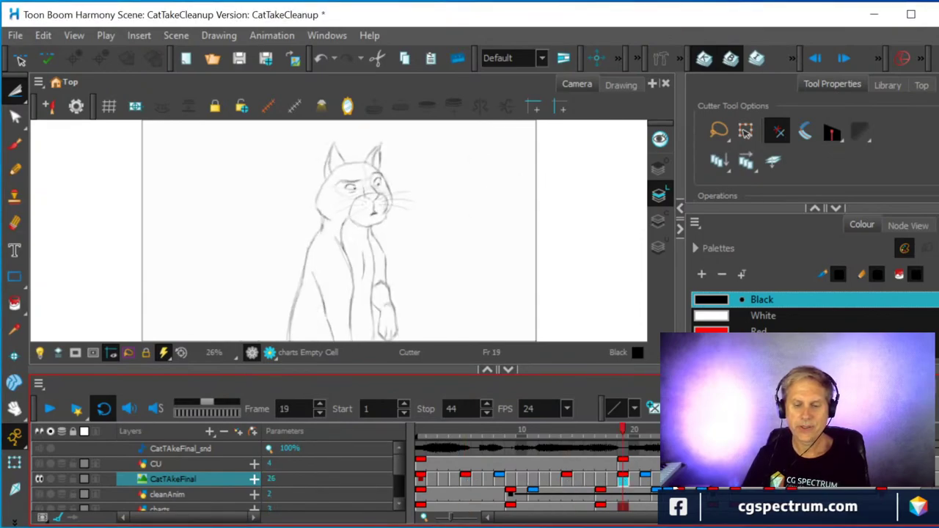
left_click(640, 482)
left_click(625, 482)
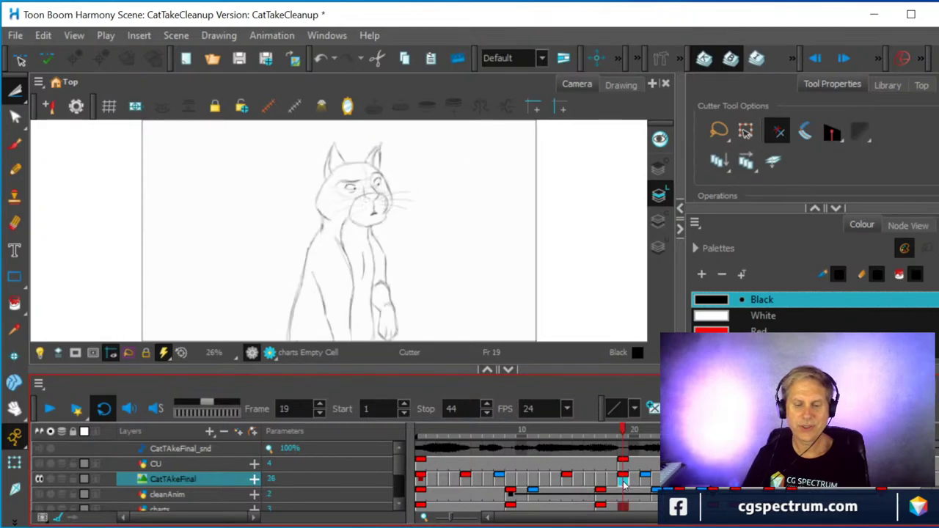
left_click(646, 482)
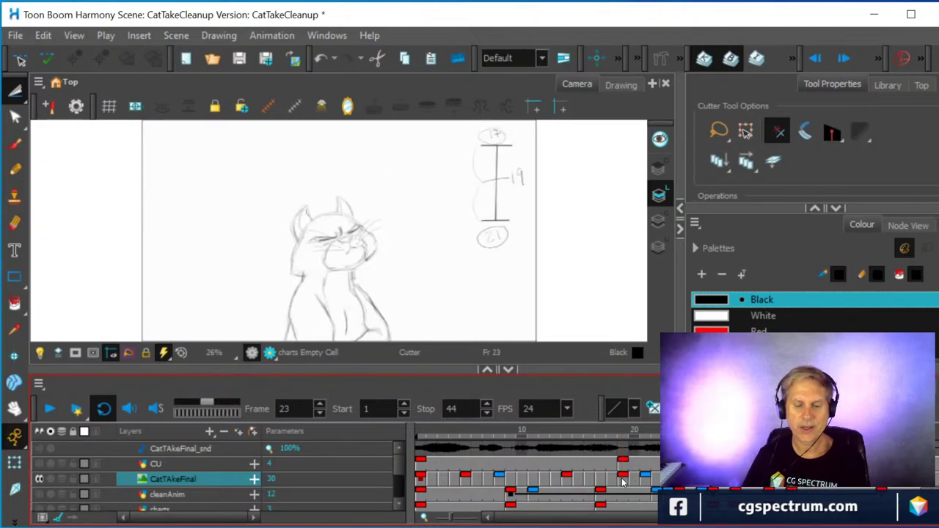
left_click(625, 482)
left_click(635, 482)
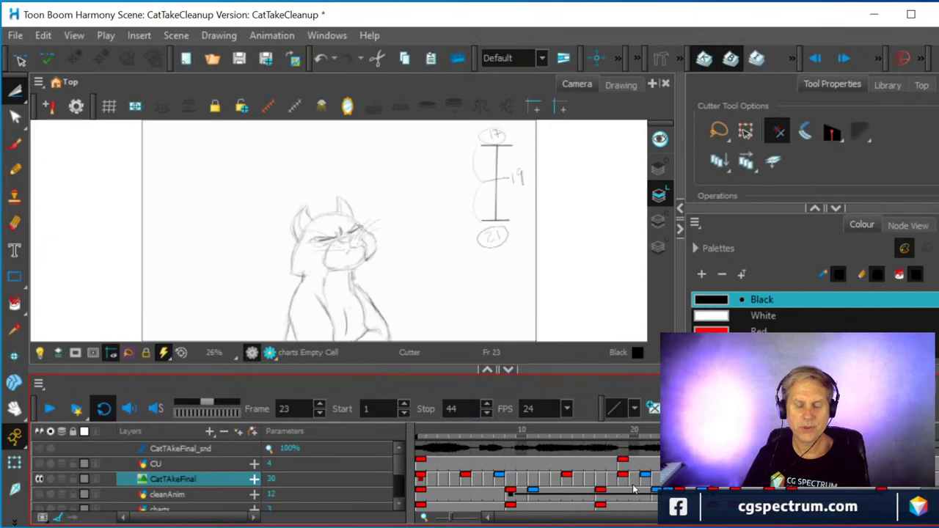
left_click(625, 482)
left_click(636, 482)
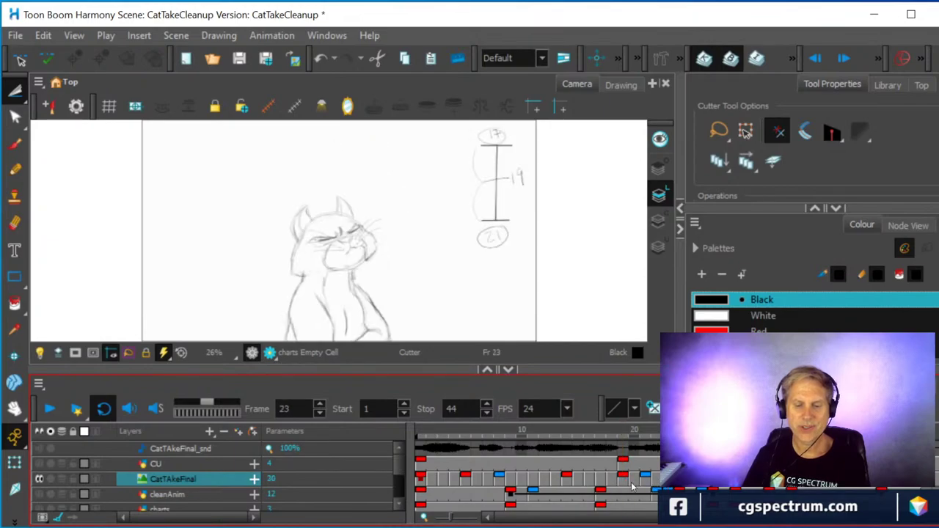
left_click(625, 482)
left_click(646, 482)
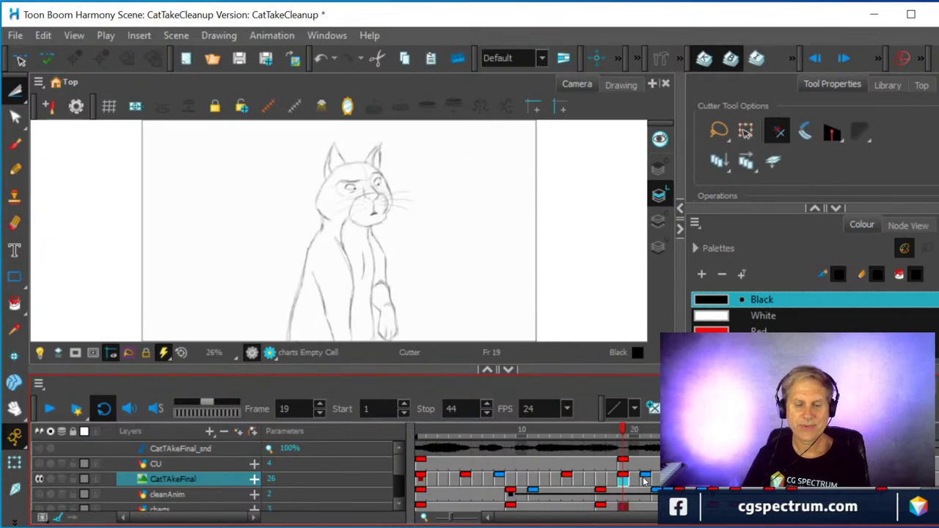
left_click(625, 482)
left_click(645, 480)
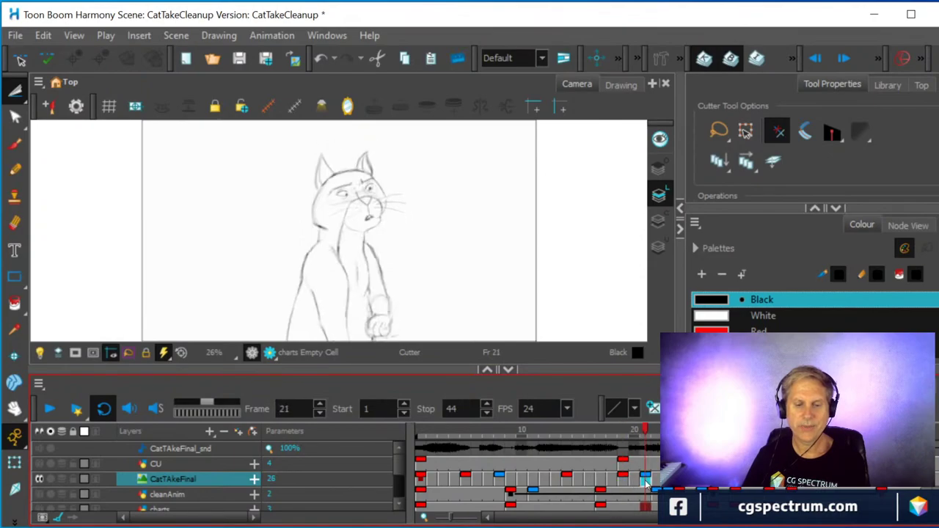
left_click(653, 483)
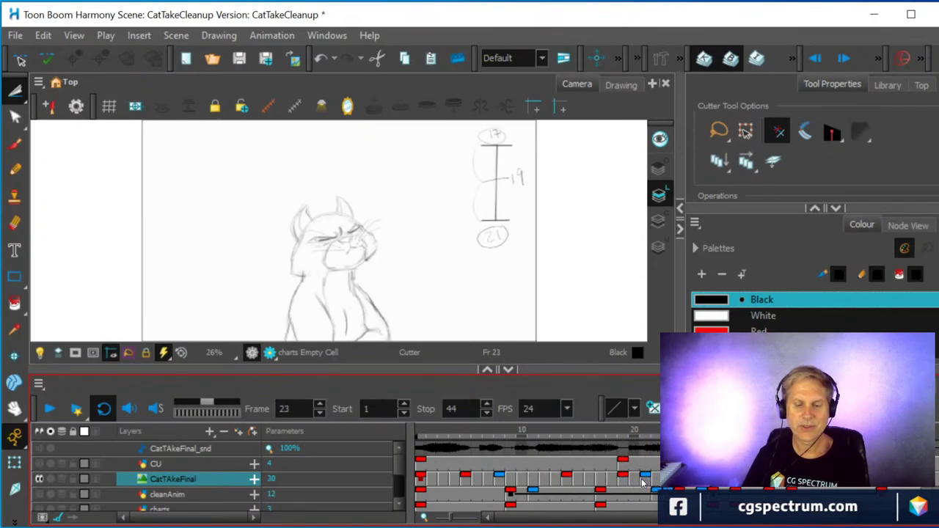
left_click(645, 482)
mouse_move(646, 433)
left_mouse_down()
mouse_move(598, 433)
mouse_move(649, 434)
mouse_move(611, 435)
mouse_move(631, 446)
mouse_move(653, 440)
mouse_move(622, 461)
mouse_move(697, 448)
mouse_move(679, 447)
mouse_move(645, 486)
mouse_move(623, 483)
left_mouse_up()
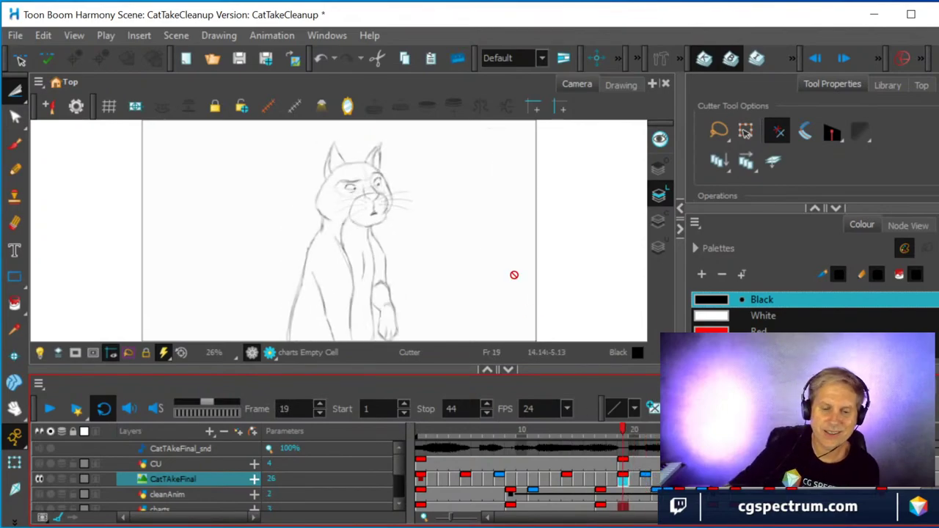
- With light table on, brush a timing chart with bars, key numbers and a tick at CU frame 19
left_click(14, 144)
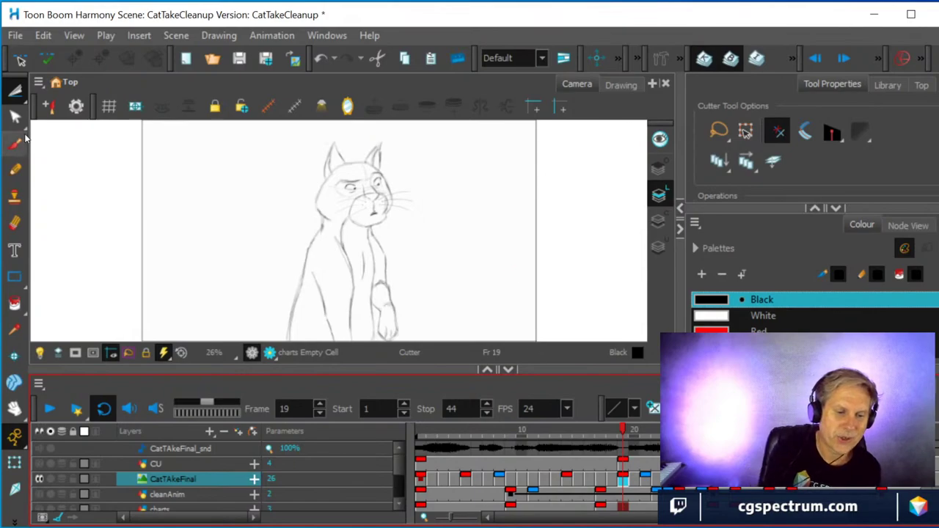
left_click(622, 463)
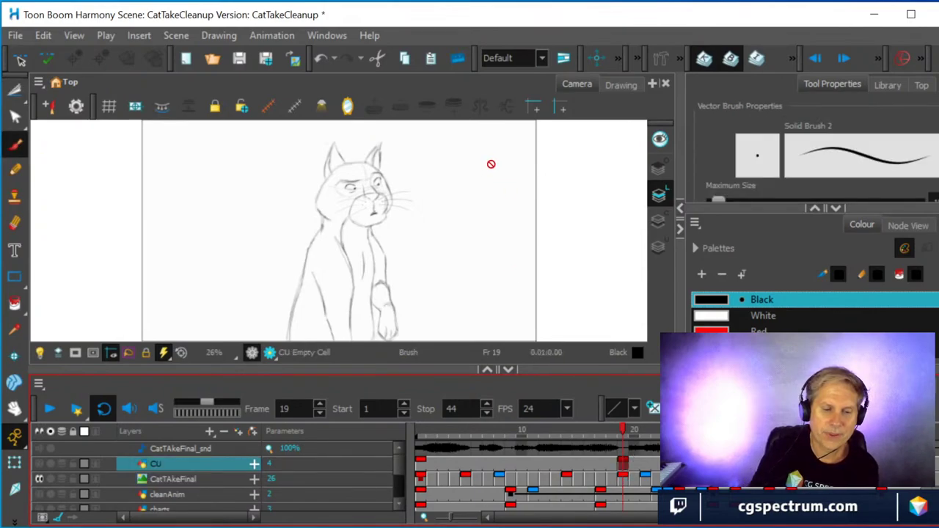
left_click(40, 463)
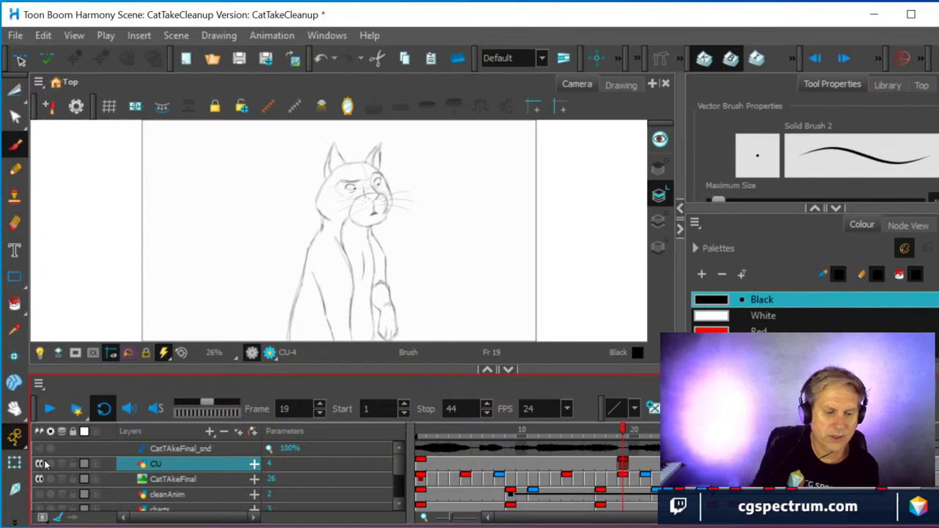
mouse_move(487, 157)
left_mouse_down()
mouse_move(488, 271)
mouse_move(515, 151)
left_mouse_up()
left_click_drag(477, 283, 517, 276)
mouse_move(481, 139)
left_mouse_down()
mouse_move(478, 132)
mouse_move(497, 138)
mouse_move(486, 145)
left_mouse_up()
mouse_move(477, 304)
left_mouse_down()
mouse_move(495, 319)
mouse_move(500, 300)
mouse_move(507, 313)
mouse_move(471, 309)
mouse_move(480, 287)
left_mouse_up()
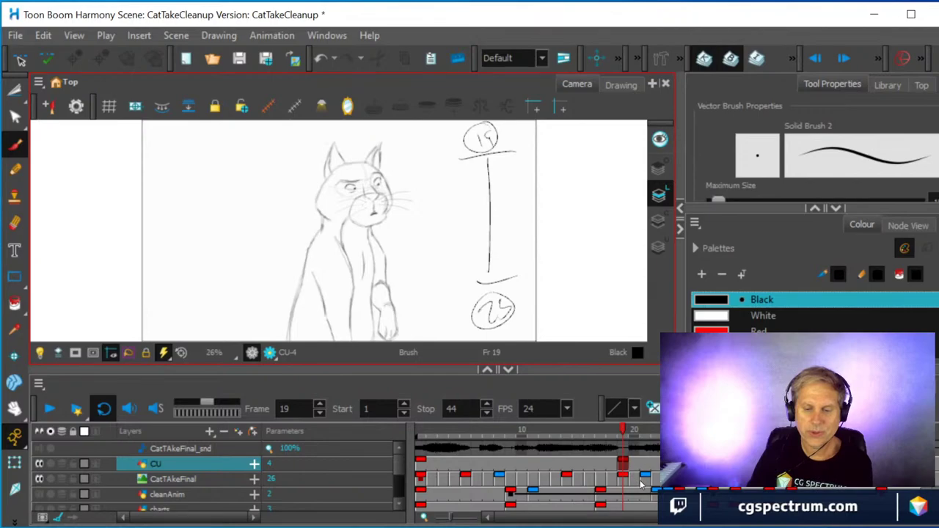
left_click_drag(471, 250, 507, 247)
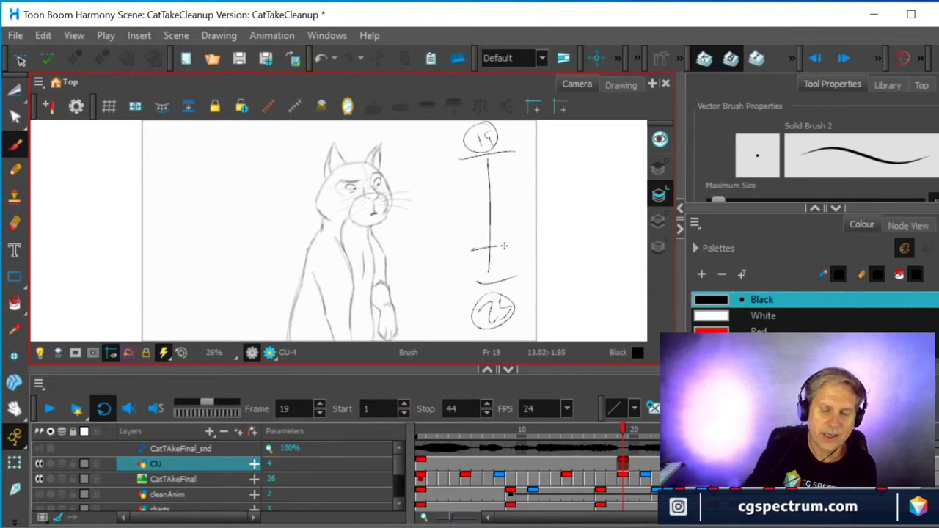
- Move the in-between tick higher, label it 21, and correct the bottom key to 23
key("ctrl+z")
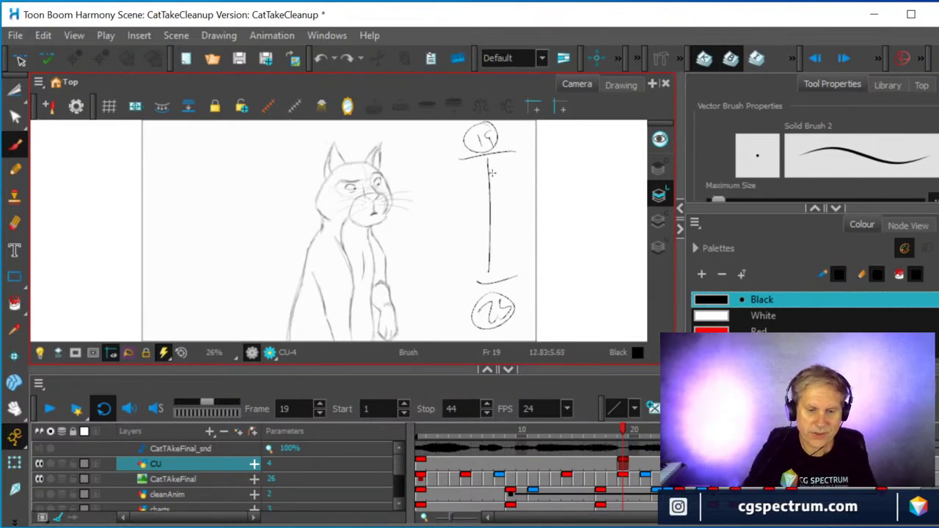
left_click_drag(469, 176, 537, 180)
left_click_drag(540, 161, 542, 181)
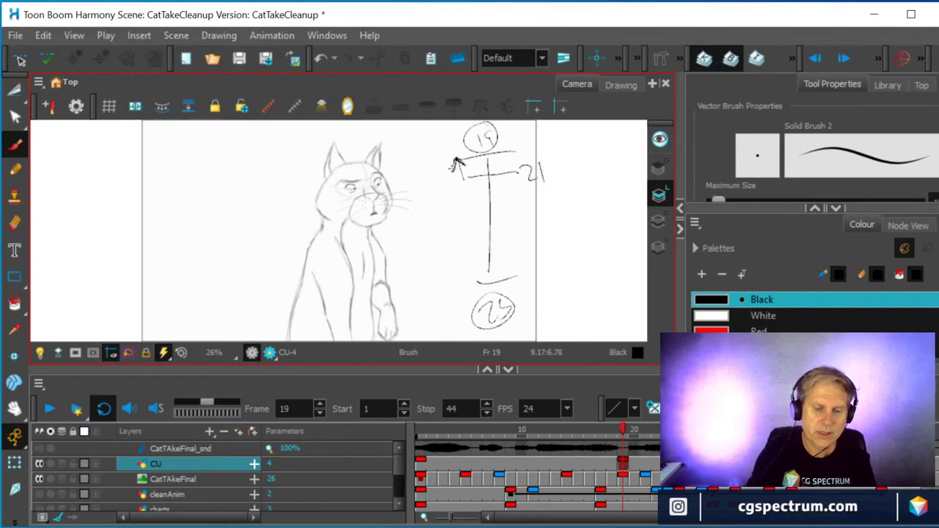
left_click_drag(461, 155, 462, 179)
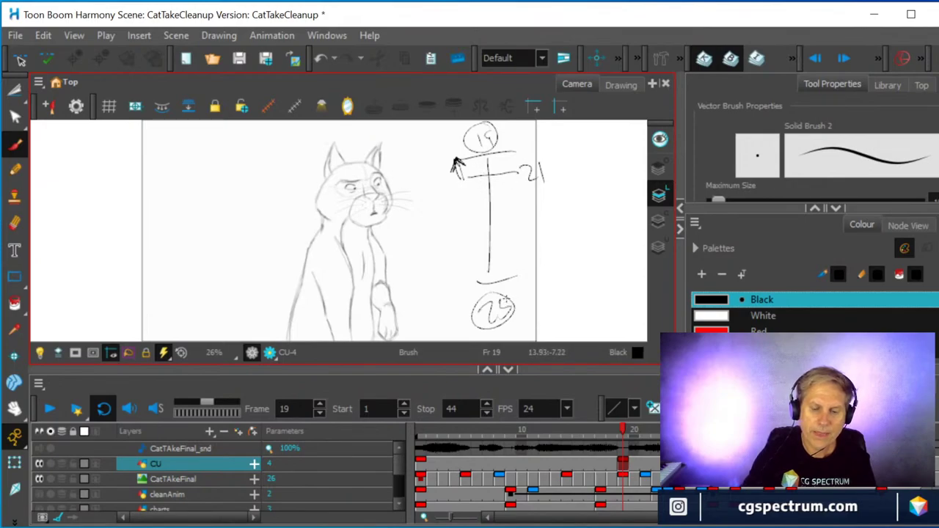
left_click_drag(499, 303, 508, 320)
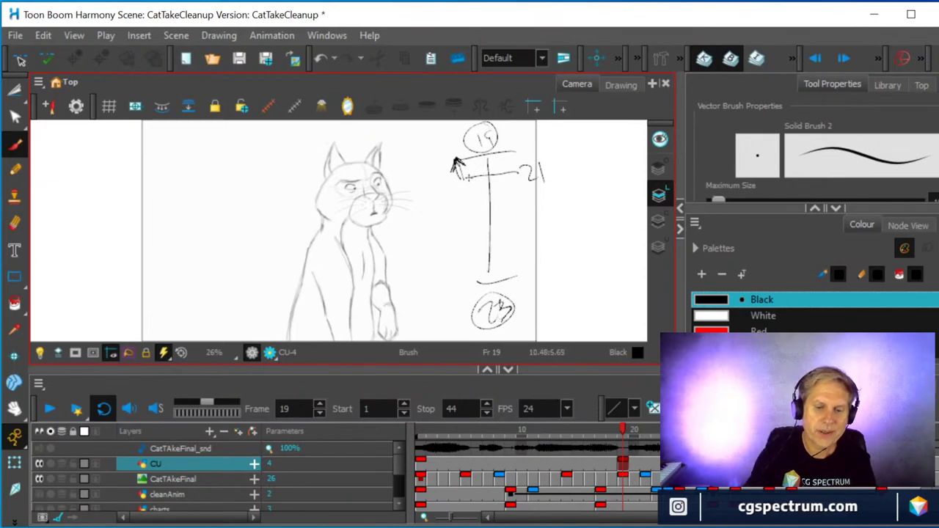
left_click_drag(470, 156, 460, 268)
- Sketch a spacing arc beside the chart, then undo it along with the numbers and marks
left_click_drag(410, 158, 427, 192)
left_click_drag(431, 183, 441, 199)
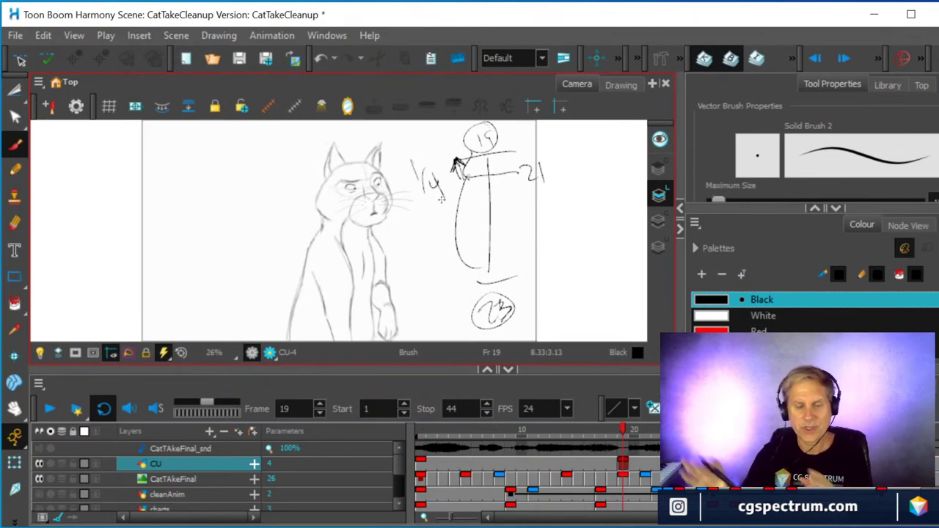
key("ctrl+z")
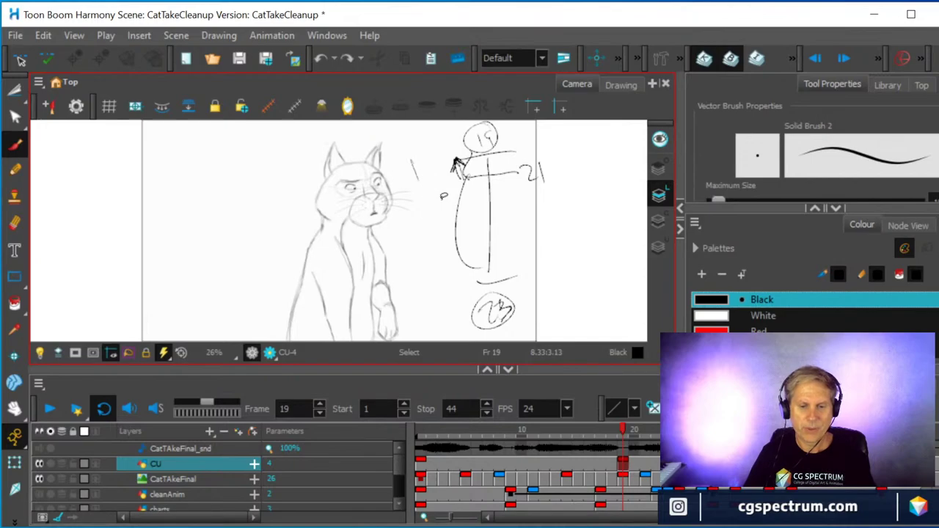
key("ctrl+z")
key("ctrl+z")
key("ctrl+z")
key("ctrl+z")
key("ctrl+z")
key("ctrl+z")
key("ctrl+z")
key("ctrl+z")
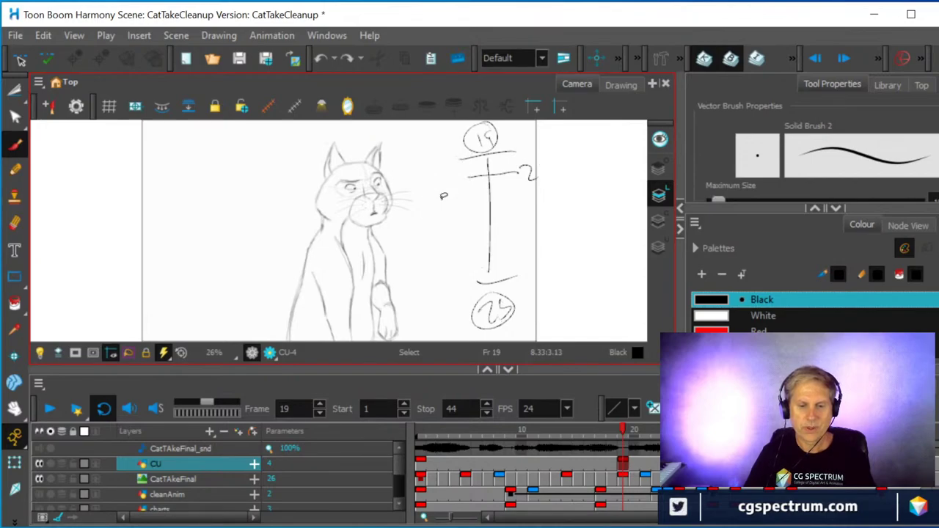
key("ctrl+z")
key("ctrl+z")
key("ctrl+z")
key("ctrl+z")
key("ctrl+z")
key("ctrl+z")
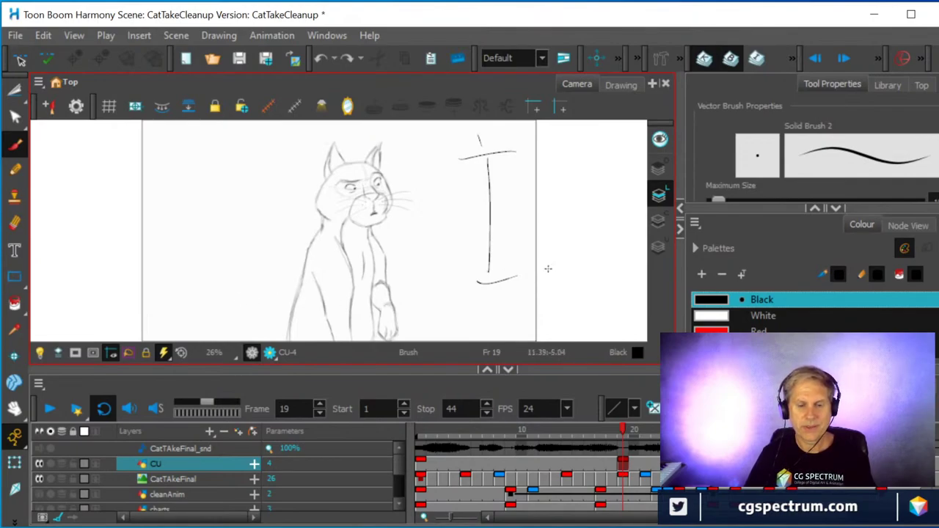
- Undo the last tick mark, then flip between cat frames 5 and 8
key("ctrl+z")
key("ctrl+z")
key("ctrl+z")
key("ctrl+z")
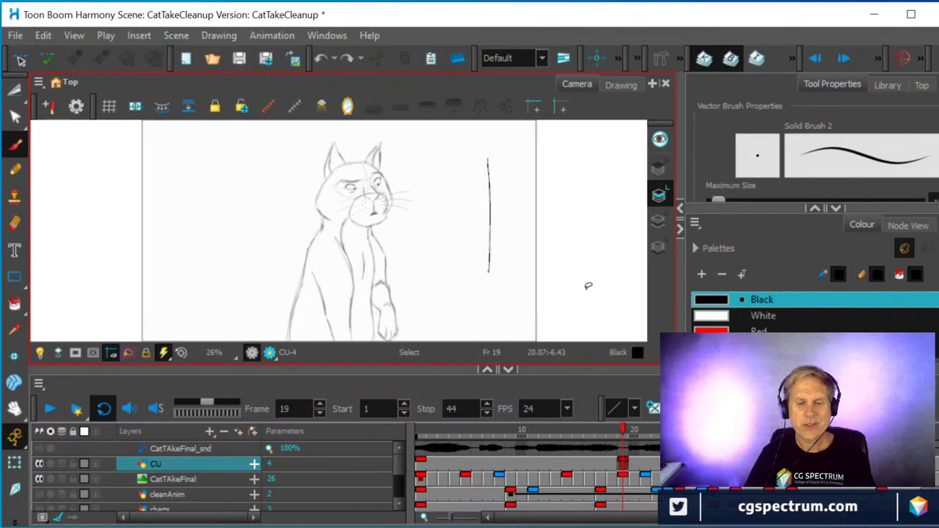
left_click(423, 479)
left_click(465, 479)
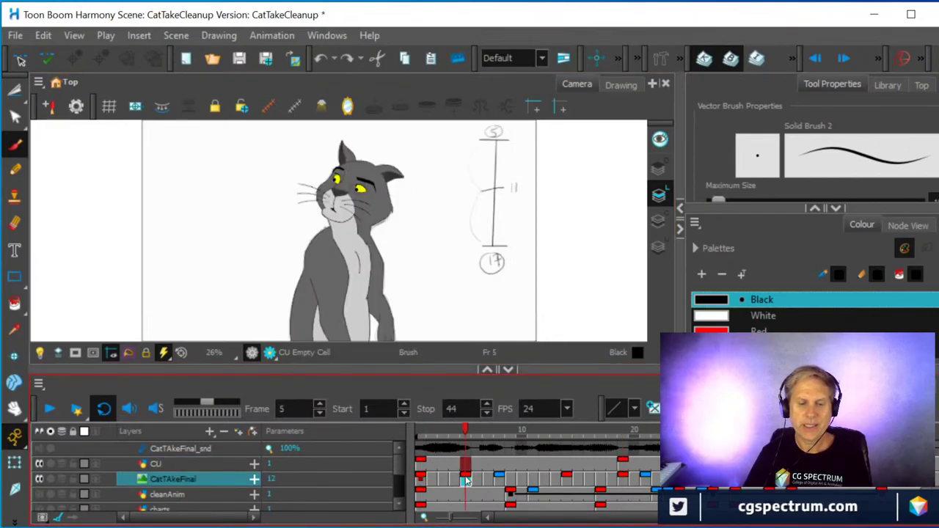
key("period")
key("comma")
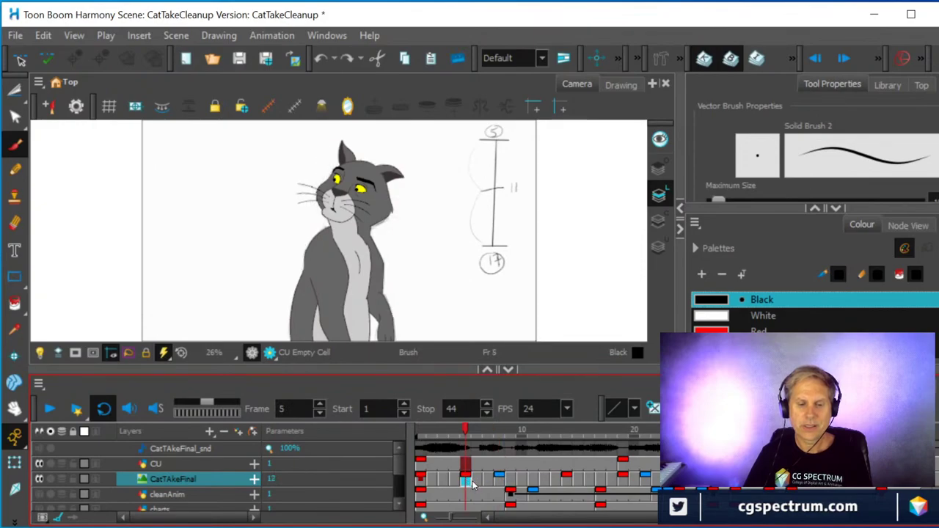
left_click(498, 480)
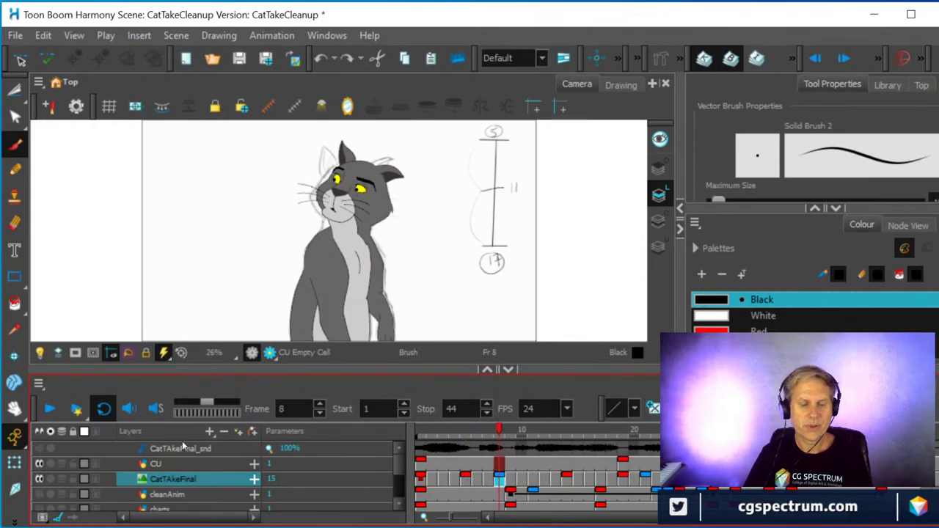
- Show the cat as rough line art and step through frames 14 and 19 onward
left_click(39, 478)
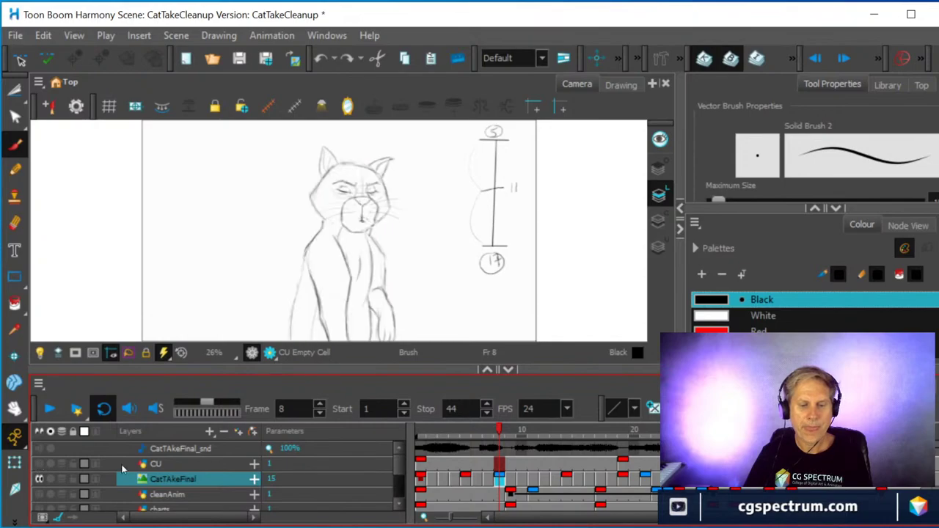
left_click(465, 478)
left_click(499, 480)
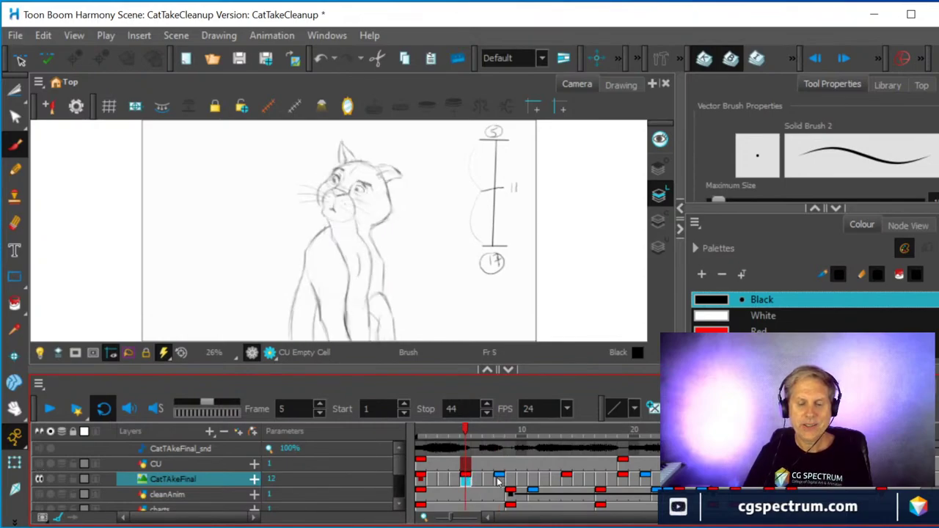
left_click(566, 478)
left_click(623, 480)
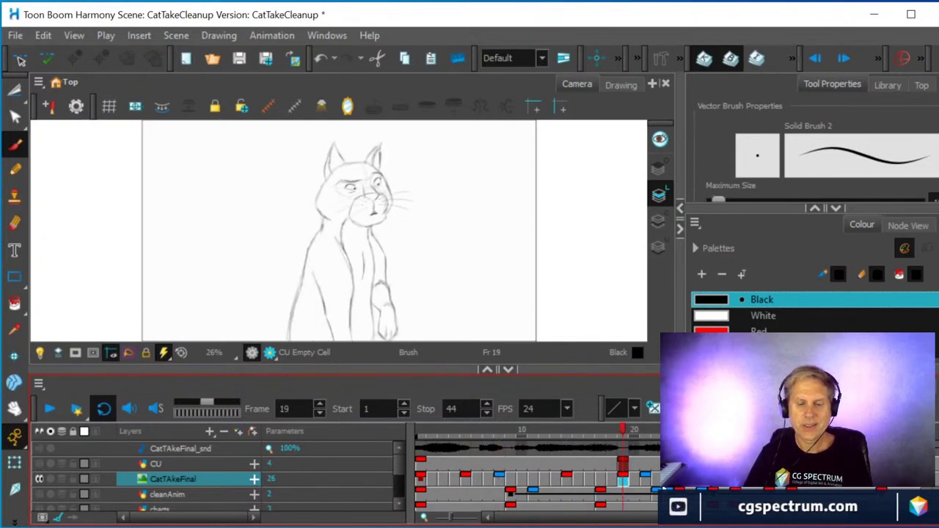
key("period")
key("period")
key("period")
key("period")
key("period")
key("period")
key("period")
key("period")
key("period")
key("period")
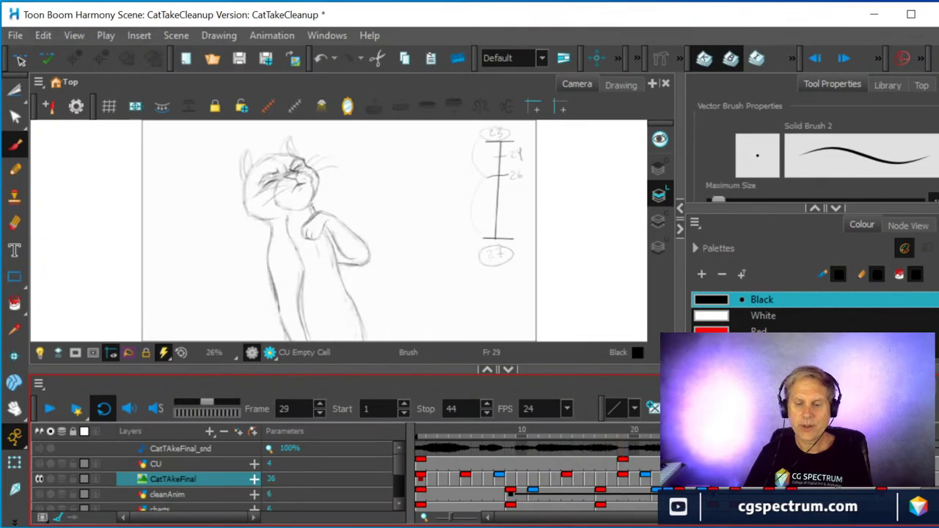
key("period")
key("period")
key("period")
key("period")
key("period")
key("period")
key("period")
key("period")
key("period")
key("period")
key("period")
key("period")
key("period")
key("period")
key("period")
key("period")
key("period")
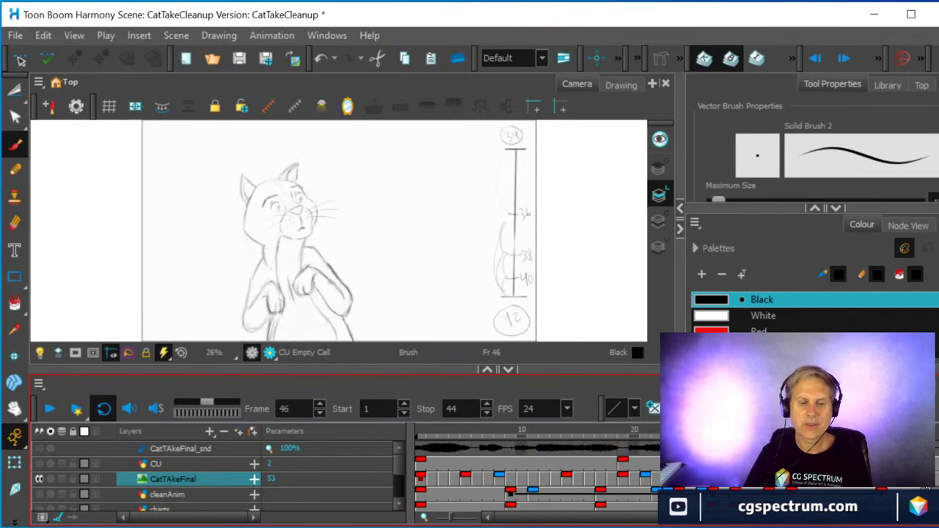
- Flip through the cat poses at frames 5, 14, 19, 23 and 29
left_click(465, 480)
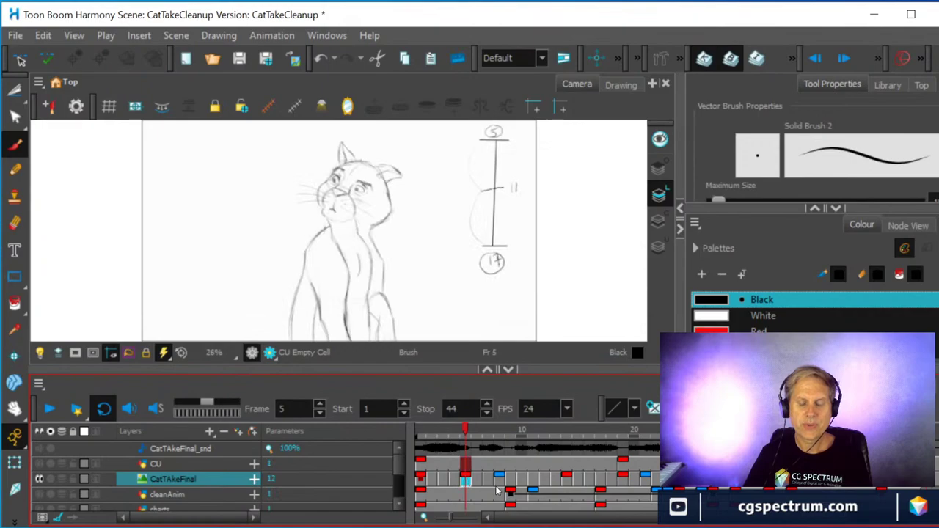
left_click(566, 480)
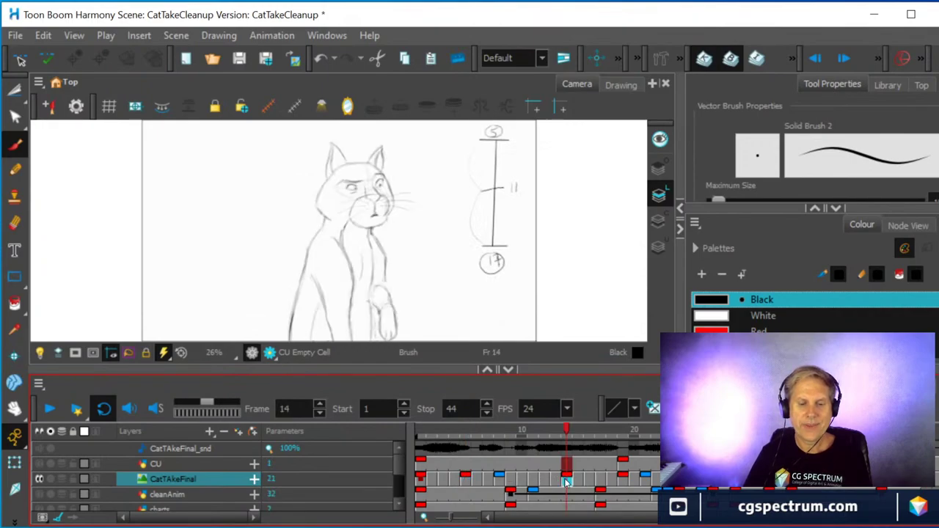
left_click(623, 481)
left_click(668, 480)
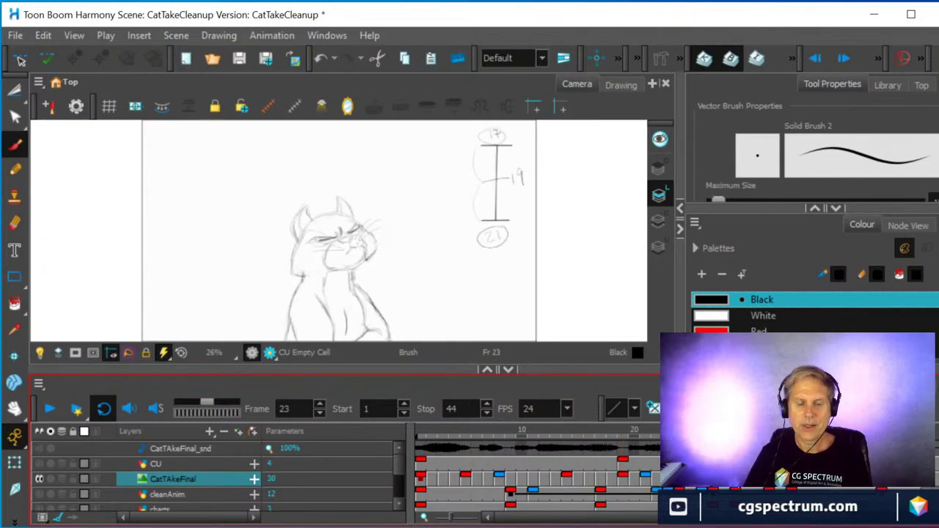
left_click(735, 481)
- Compare the frame 37 and frame 46 poses, then return to frame 19
left_click(826, 480)
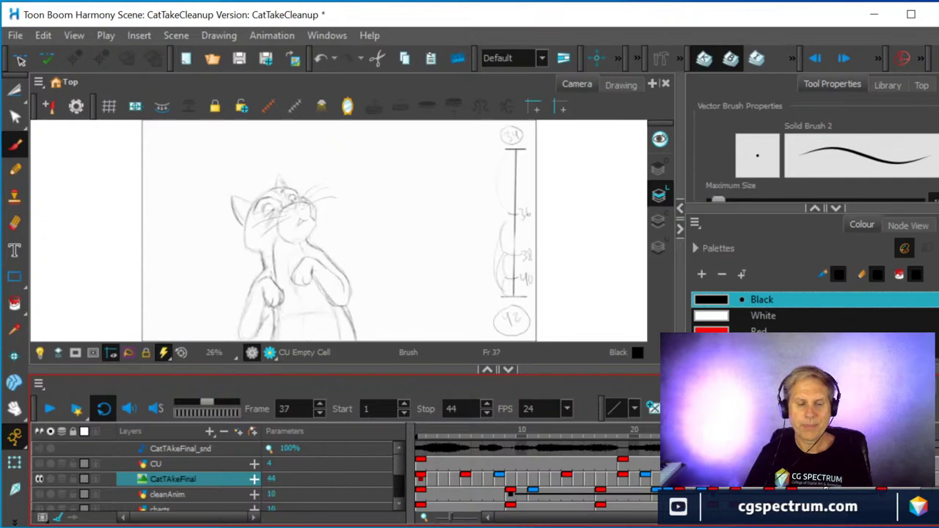
left_click(926, 479)
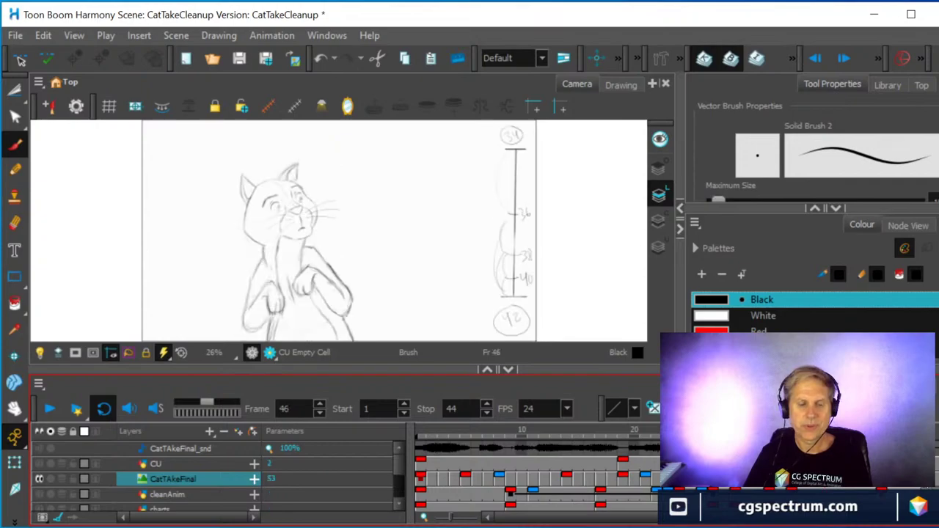
left_click(825, 480)
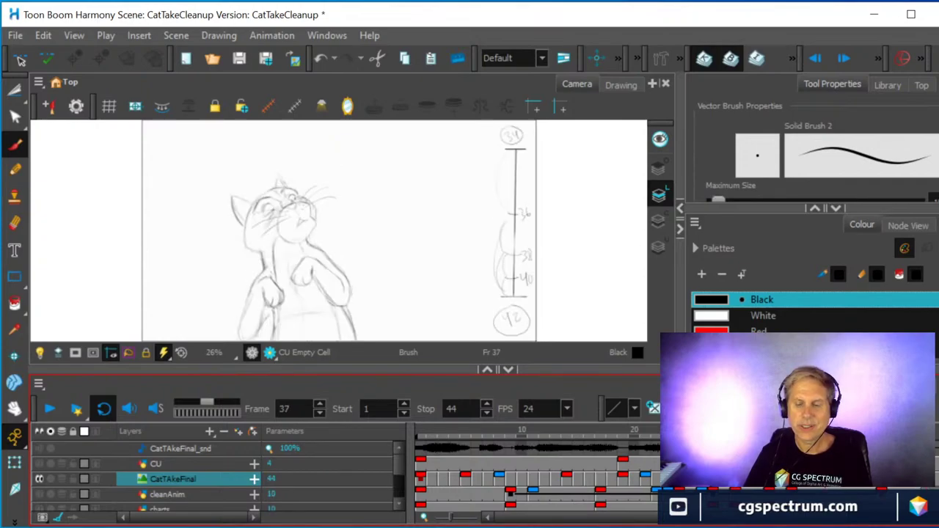
left_click(926, 479)
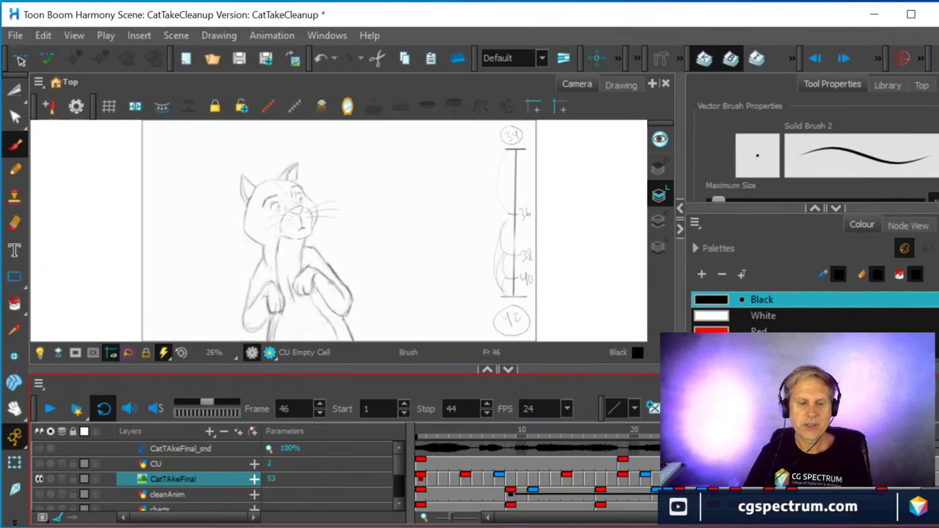
left_click(825, 481)
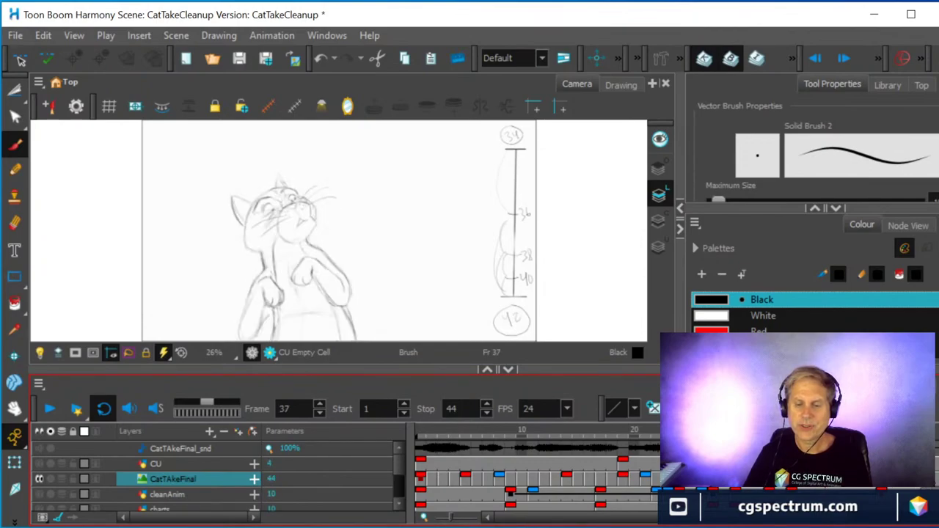
left_click(925, 479)
left_click(622, 480)
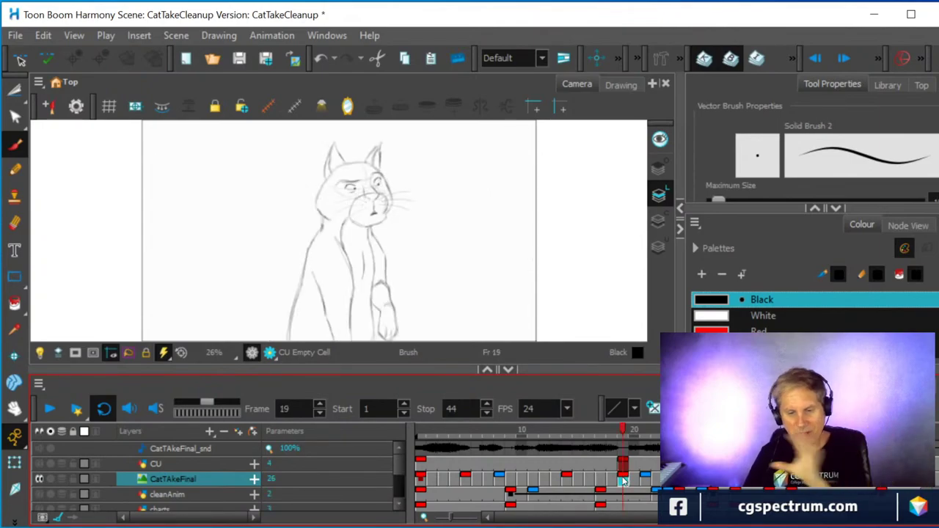
- Flip among the cat poses at frames 5, 8, 14, 19 and 21 with their timing chart
left_click(499, 482)
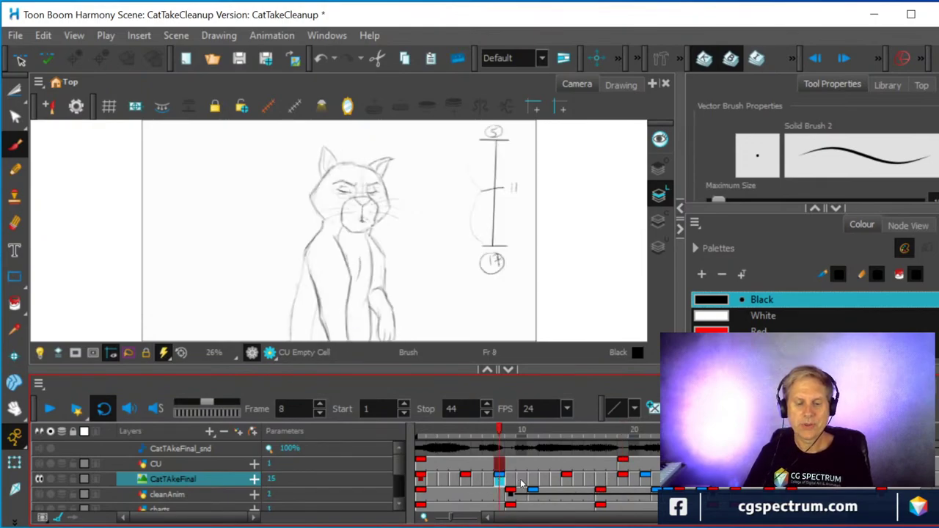
left_click(645, 481)
left_click(467, 482)
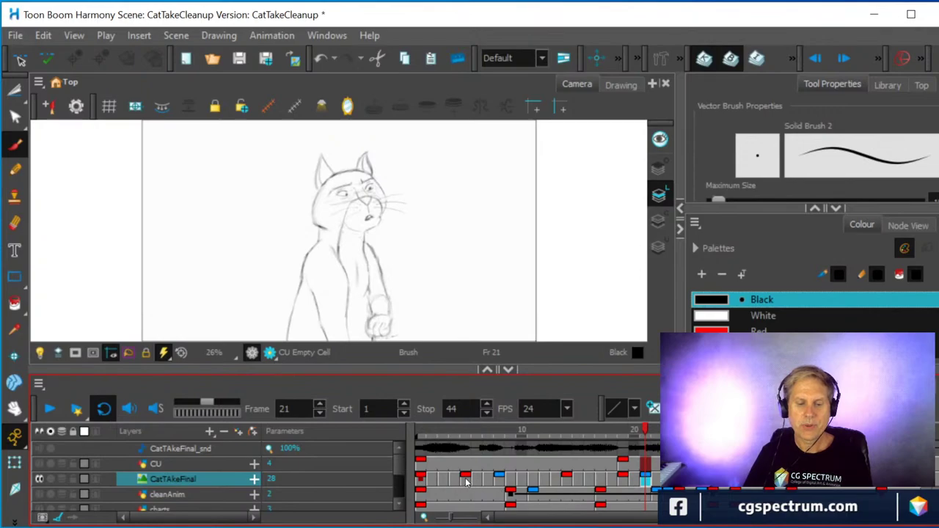
left_click(569, 482)
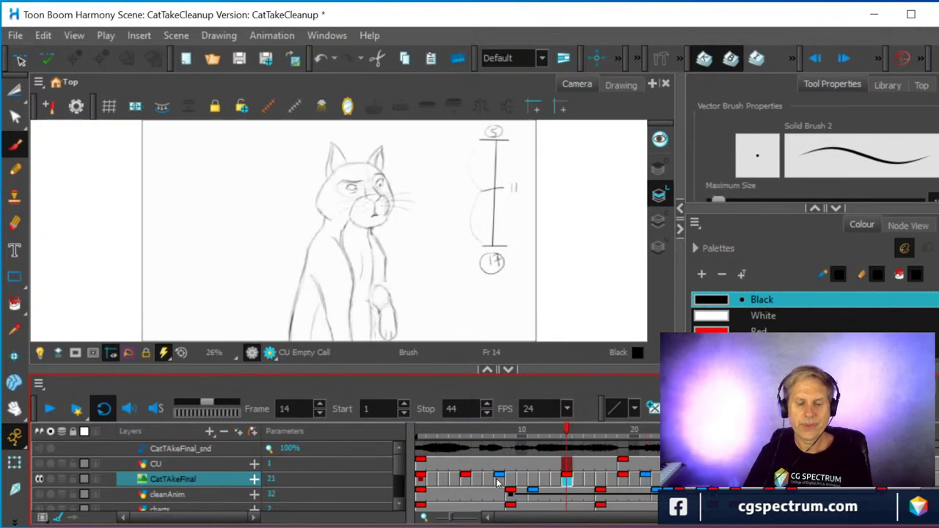
left_click(499, 482)
left_click(463, 480)
left_click(499, 482)
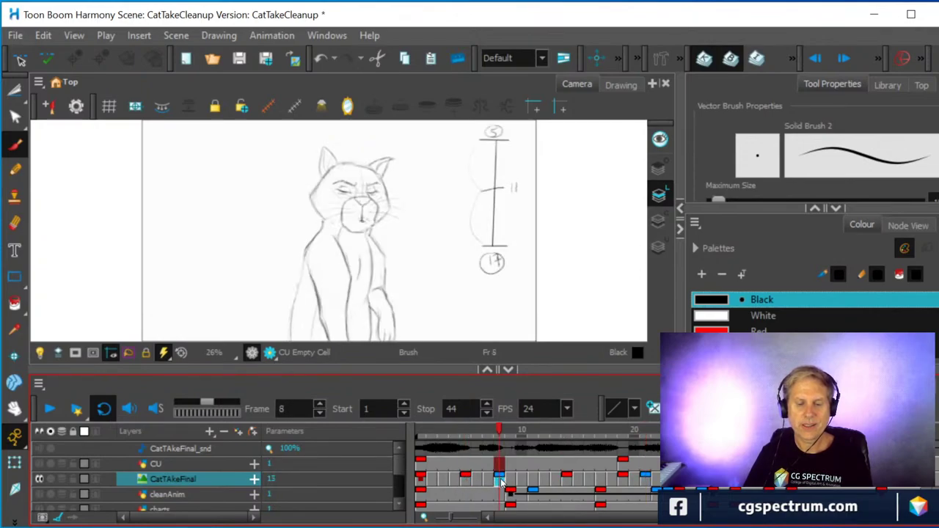
left_click(566, 482)
left_click(622, 482)
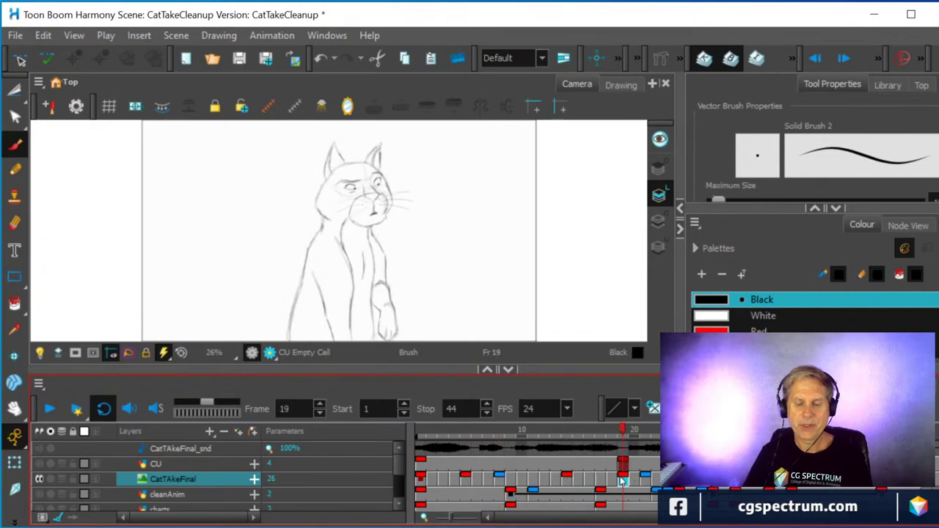
left_click(633, 482)
left_click(622, 482)
left_click(645, 482)
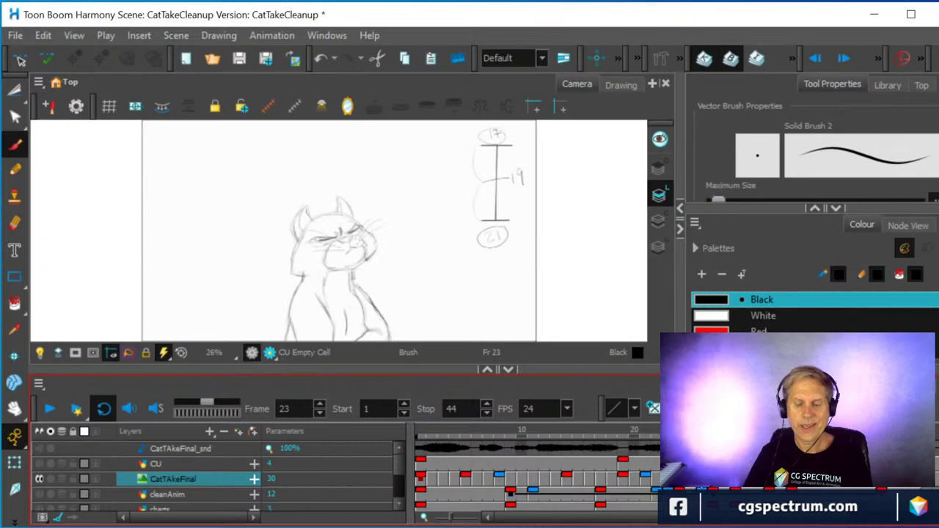
- Step between drawings at frames 26, 29 and 33 with G and F, ending on frame 37
key("g")
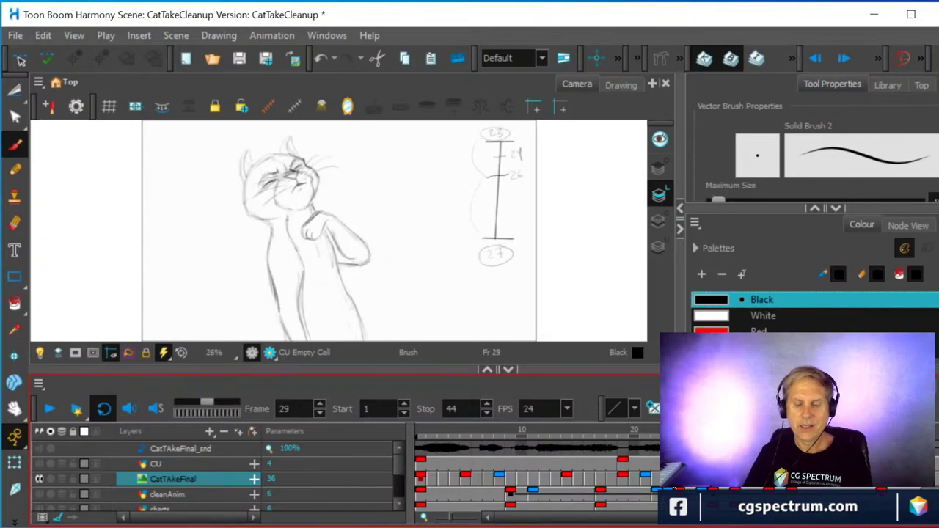
key("f")
key("f")
key("g")
key("g")
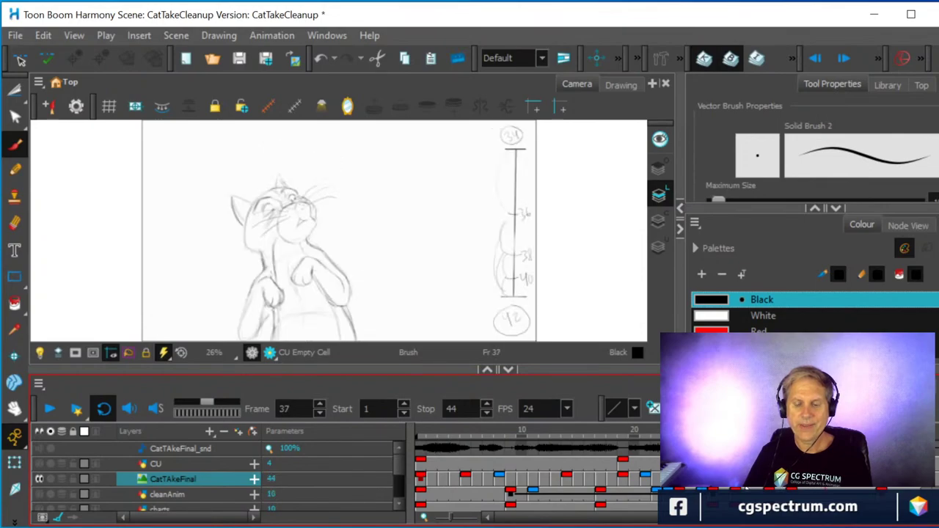
key("f")
key("f")
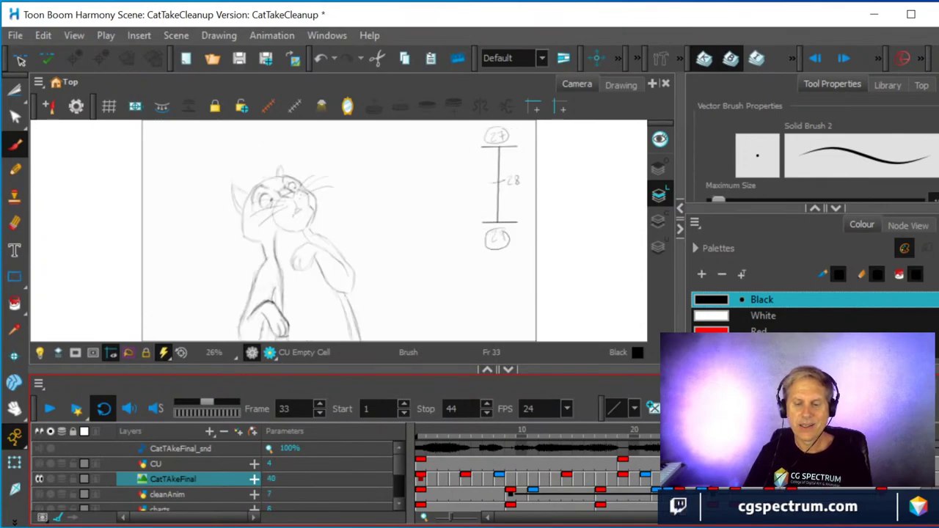
key("g")
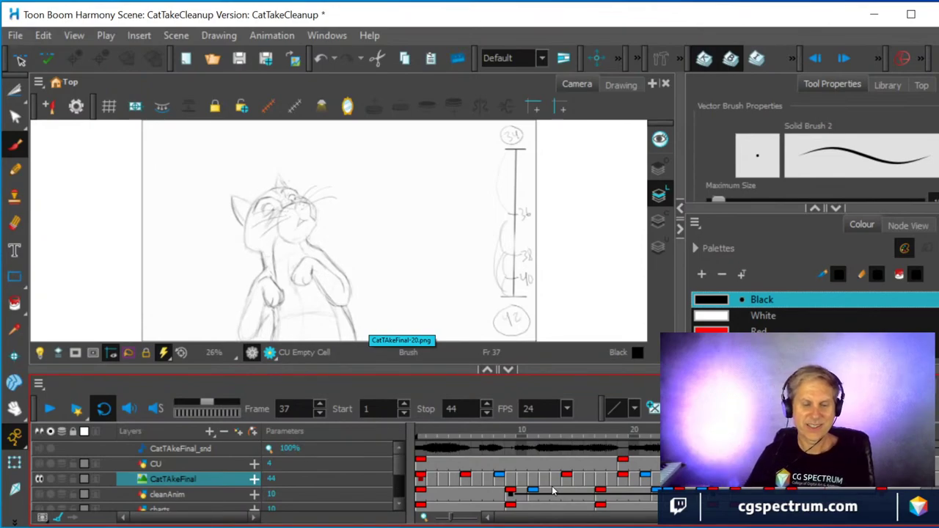
- Play the cat take in a continuous loop at 24 fps
left_click(49, 411)
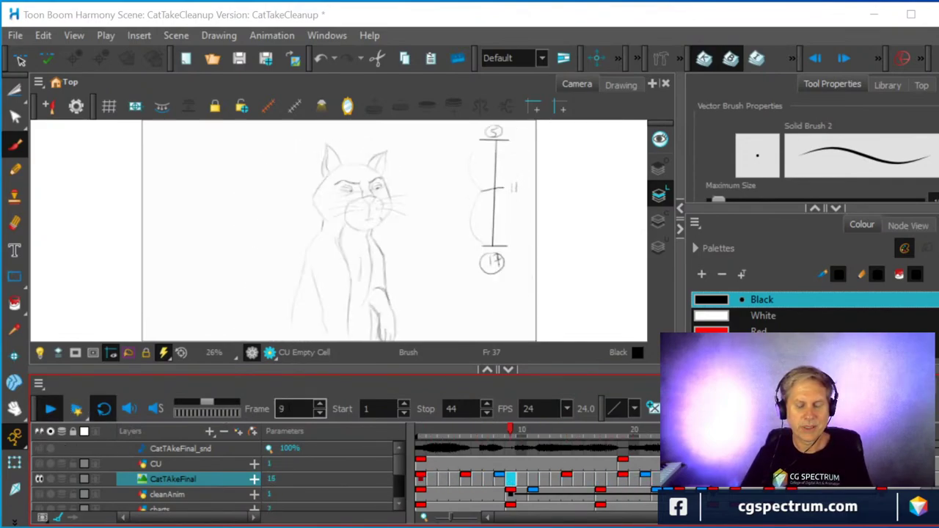
- Stop the looping playback and scrub from frame 17 toward frame 23
key("Return")
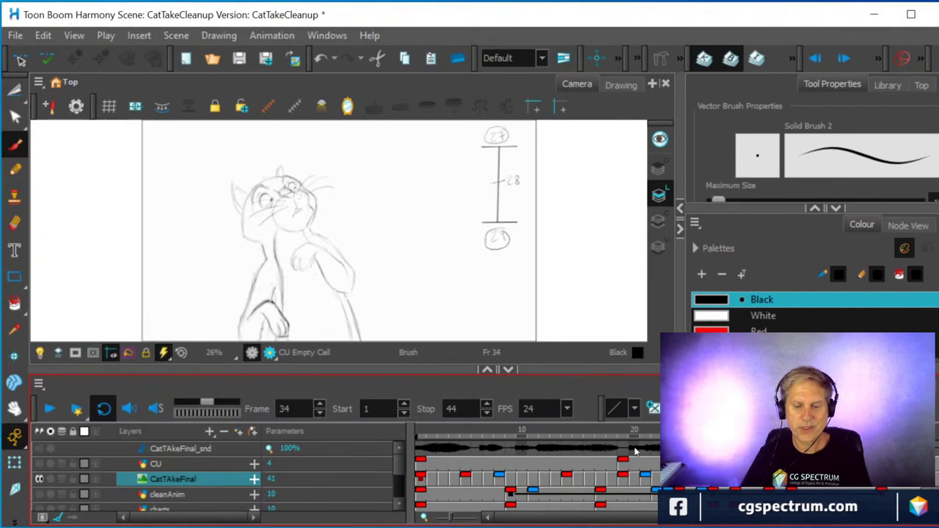
mouse_move(600, 430)
left_mouse_down()
mouse_move(667, 430)
mouse_move(655, 469)
mouse_move(638, 469)
mouse_move(650, 458)
left_mouse_up()
key("comma")
- Flip back and forth between frames 19, 22 and 23 to compare the cat poses
left_click(622, 481)
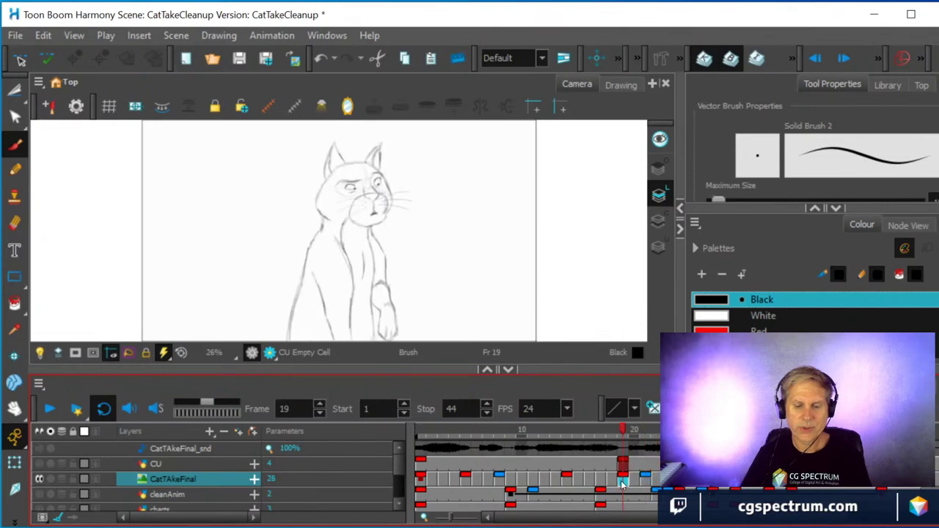
left_click(659, 483)
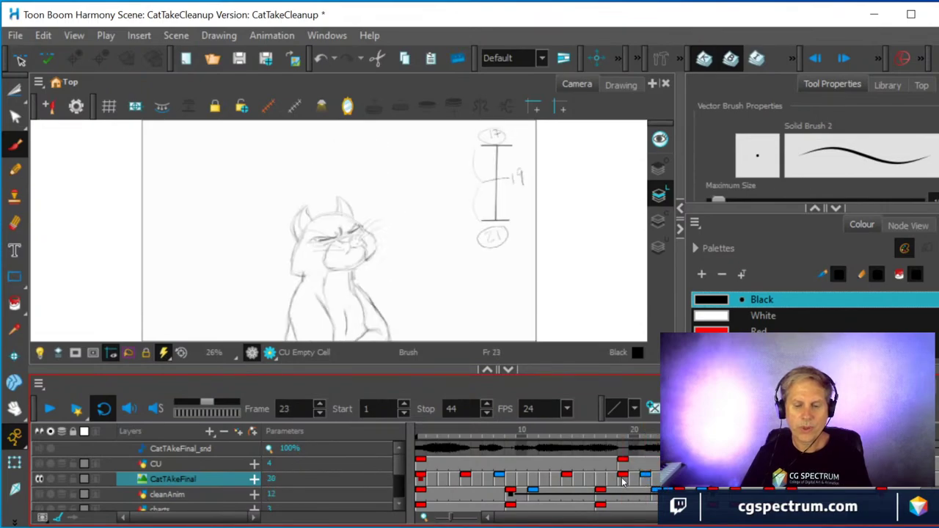
left_click(622, 481)
left_click(658, 481)
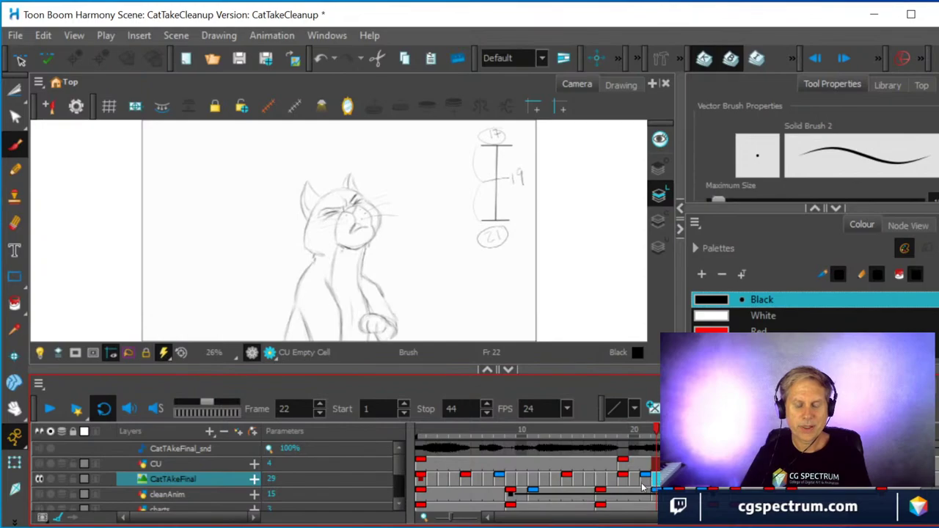
left_click(624, 482)
left_click(656, 480)
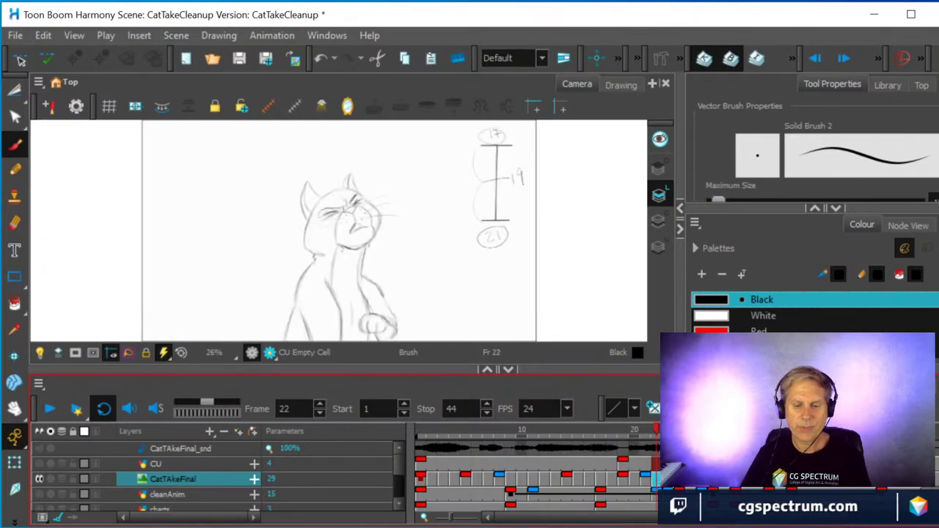
key(".")
left_click(657, 481)
left_click(622, 482)
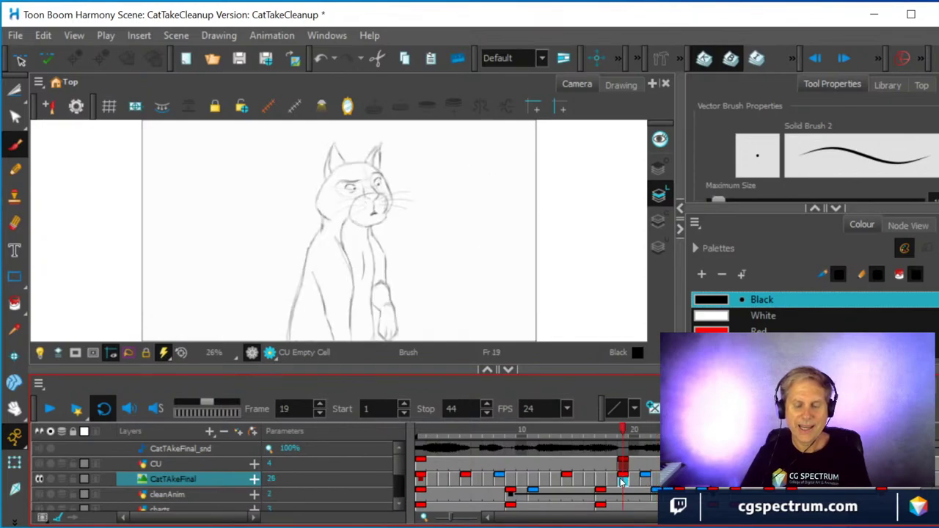
left_click(656, 480)
left_click(623, 483)
left_click(656, 481)
key(".")
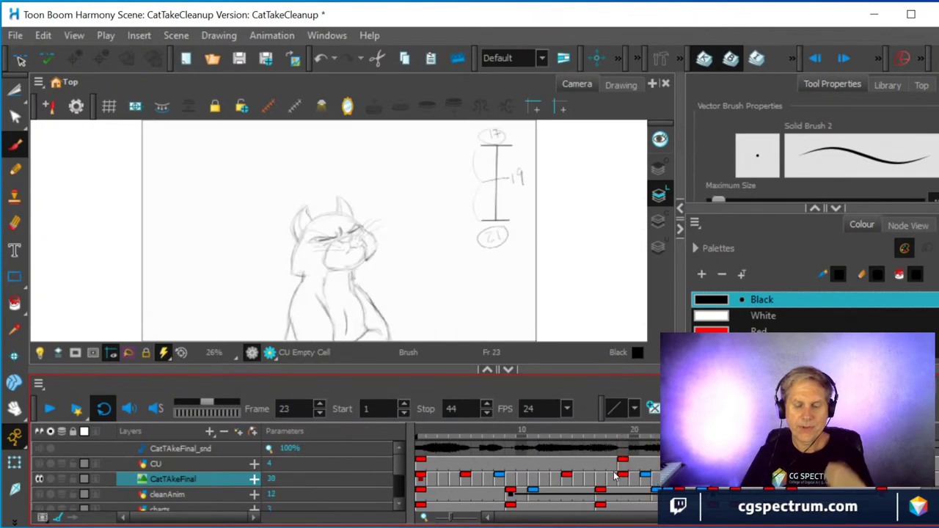
- Compare frames 19, 21, 22 and 23, then settle on frame 19
left_click(622, 482)
left_click(657, 480)
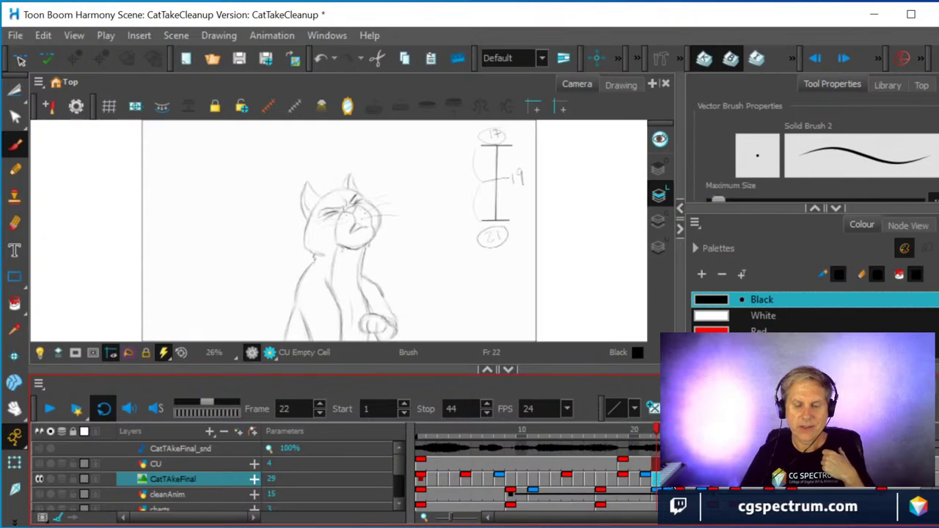
key(".")
left_click(628, 481)
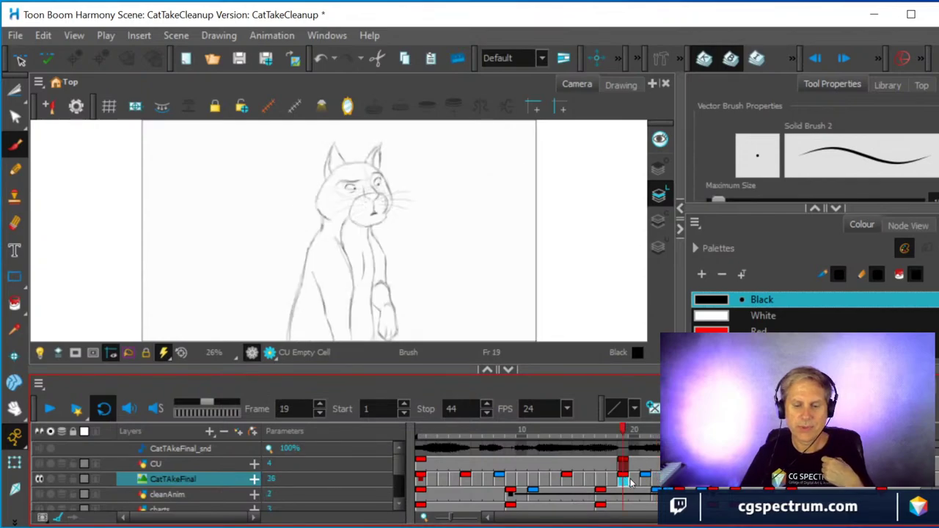
left_click(645, 481)
key("period")
key("period")
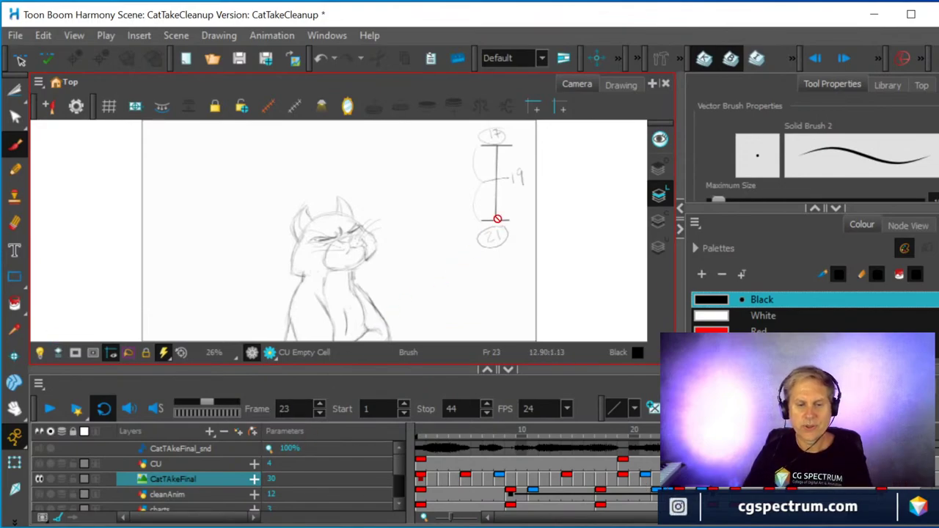
left_click(622, 482)
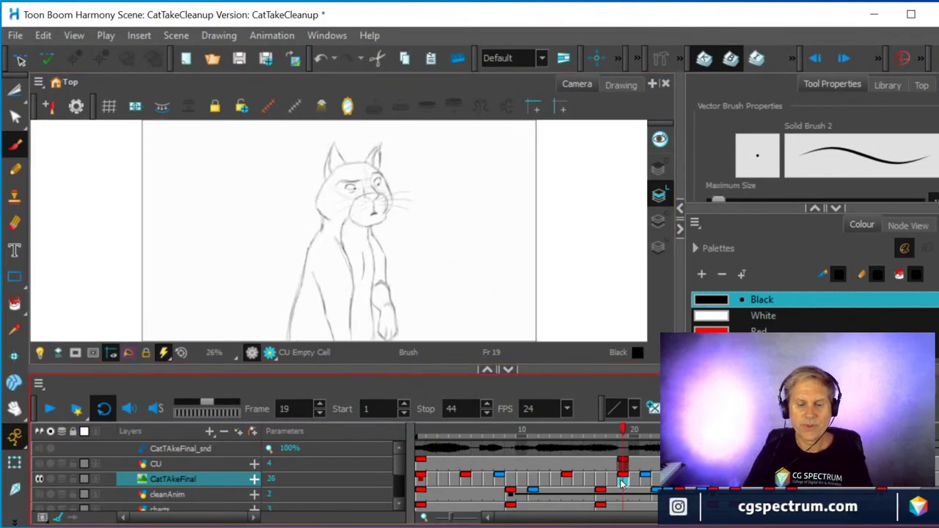
left_click(645, 481)
left_click(633, 481)
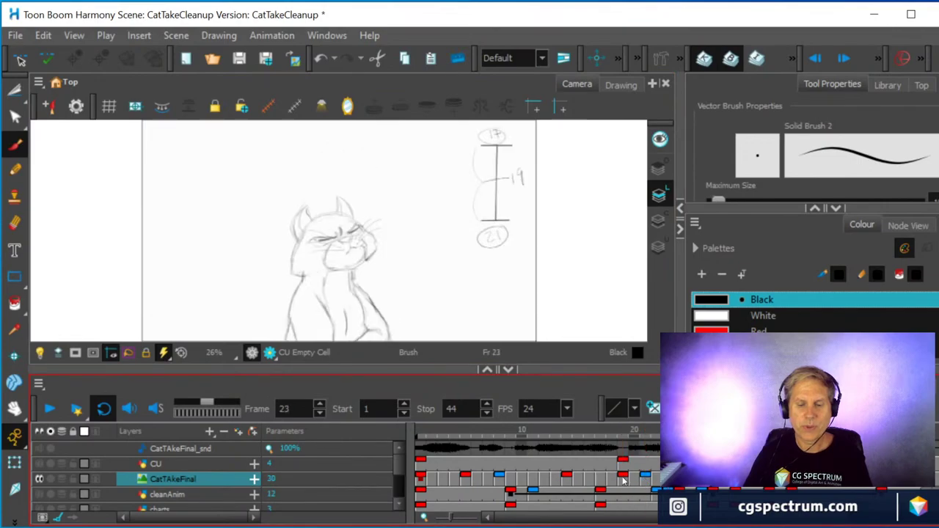
left_click(624, 482)
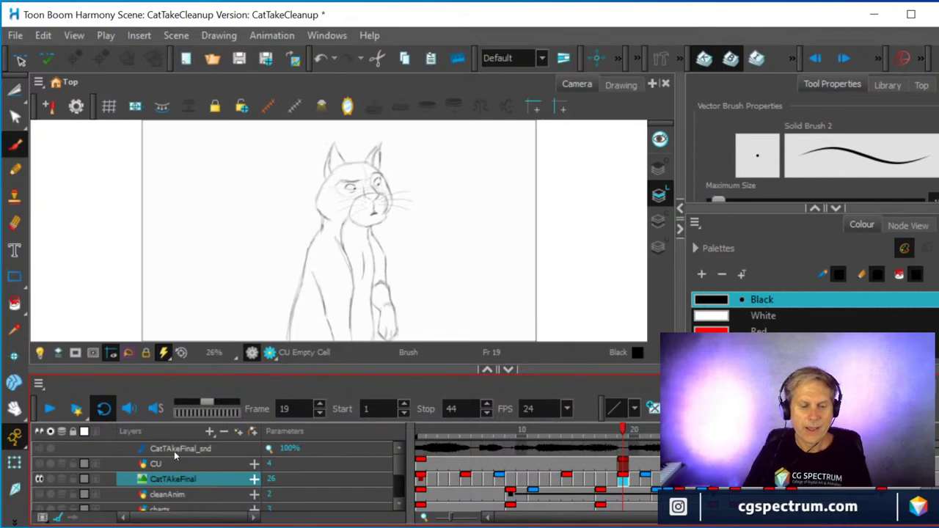
- Turn on onion skinning for the CU layer and step through frames 20 to 22
left_click(39, 464)
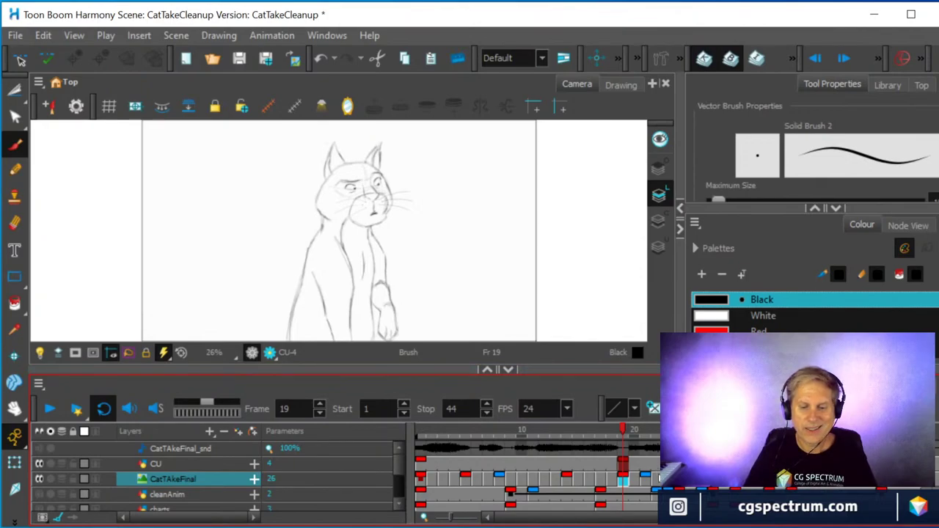
key("period")
key("period")
key("period")
key("period")
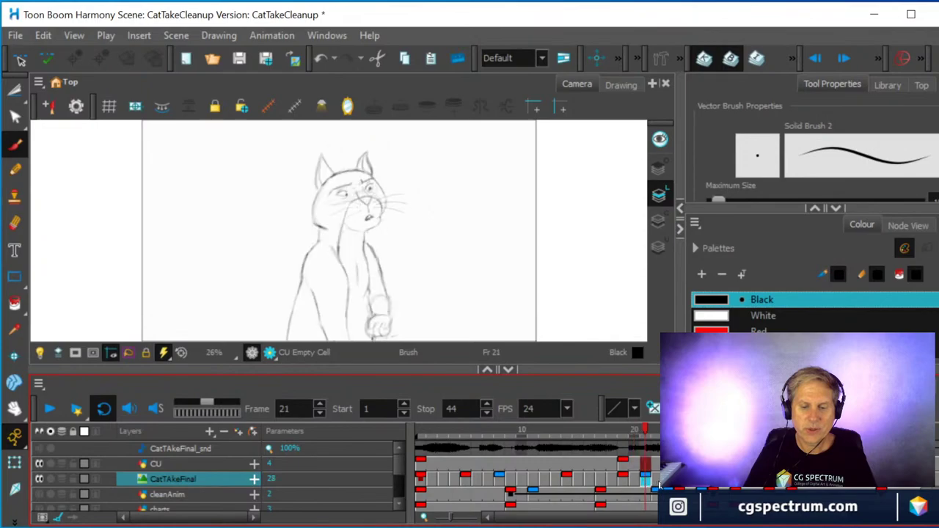
left_click(644, 481)
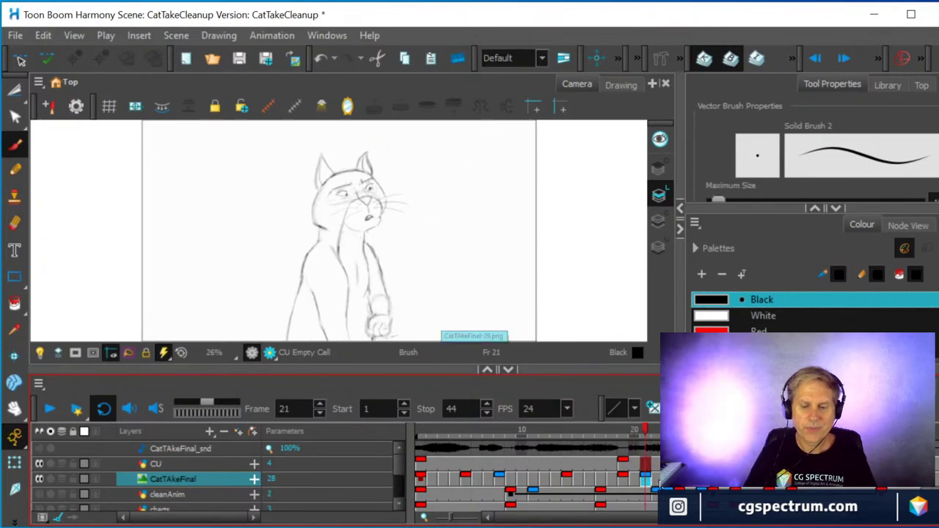
left_click(657, 480)
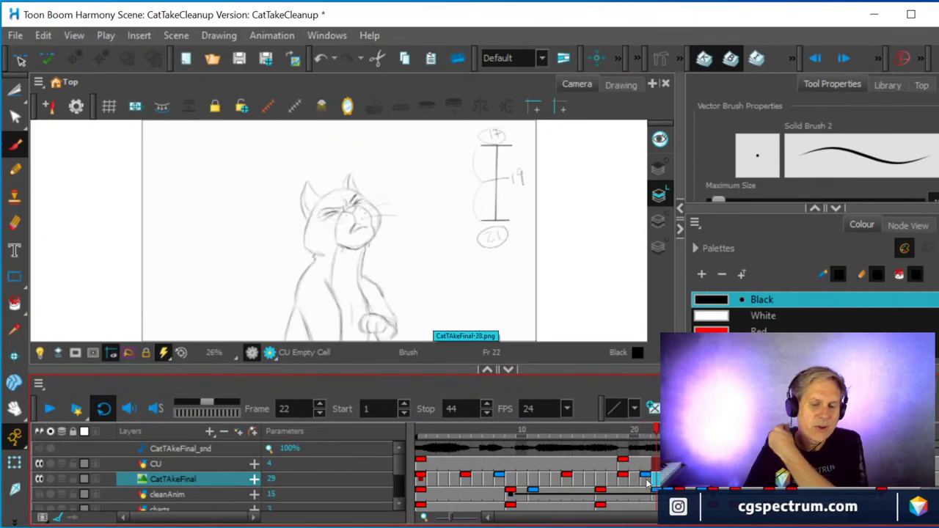
- Flip between frames 19, 22 and 23, then rest on frame 19 with the CU layer selected
left_click(622, 484)
left_click(657, 481)
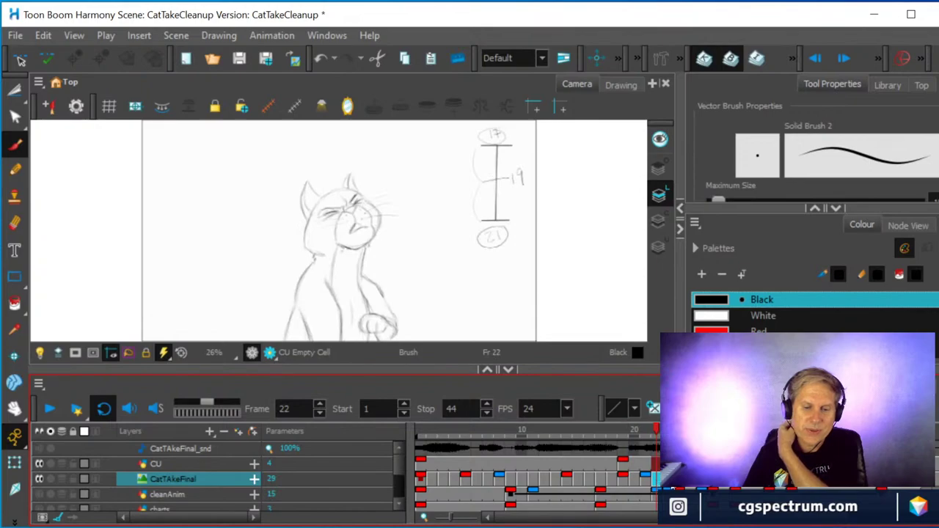
left_click(659, 483)
left_click(652, 485)
left_click(626, 484)
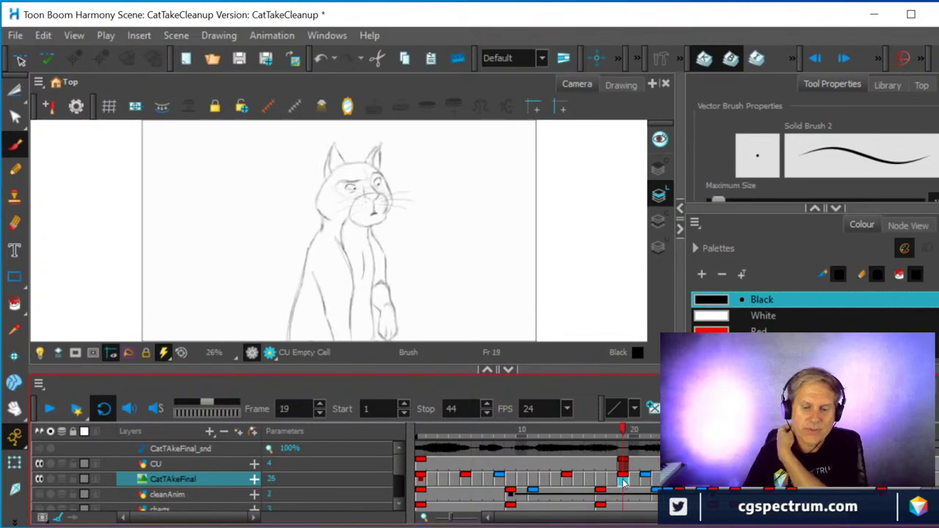
left_click(653, 483)
left_click(660, 483)
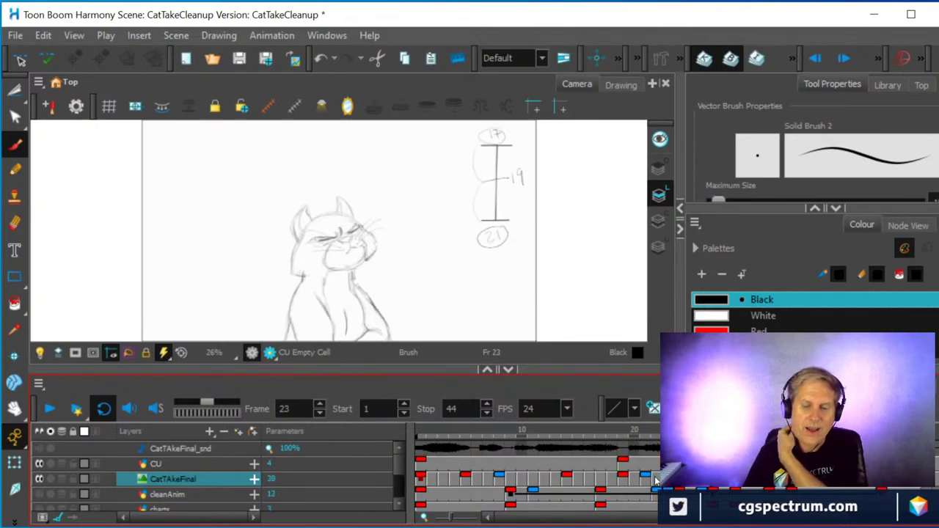
left_click(654, 483)
left_click(623, 483)
left_click(654, 483)
left_click(660, 483)
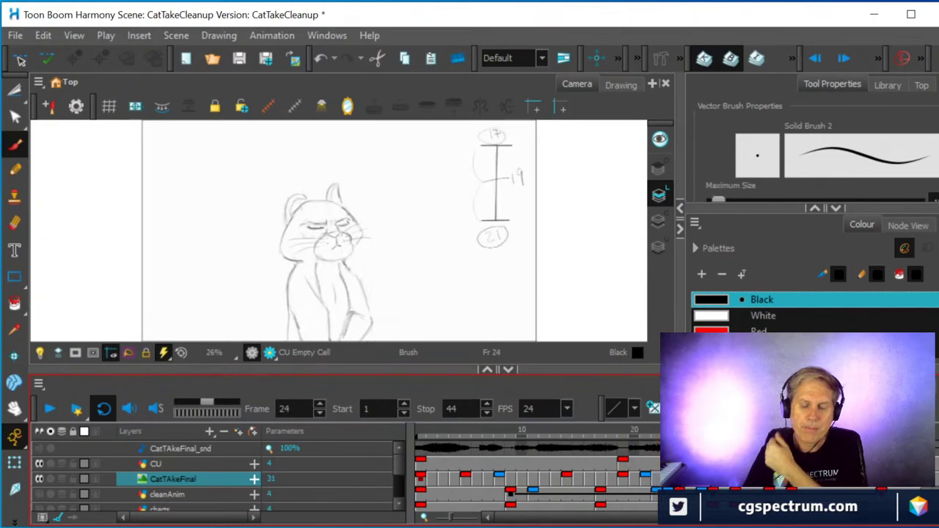
left_click(623, 481)
left_click(659, 482)
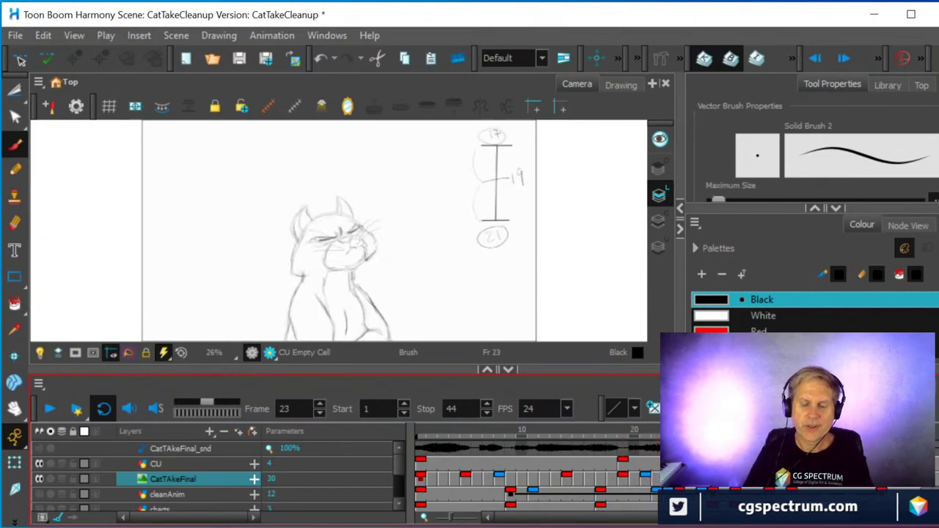
left_click(622, 481)
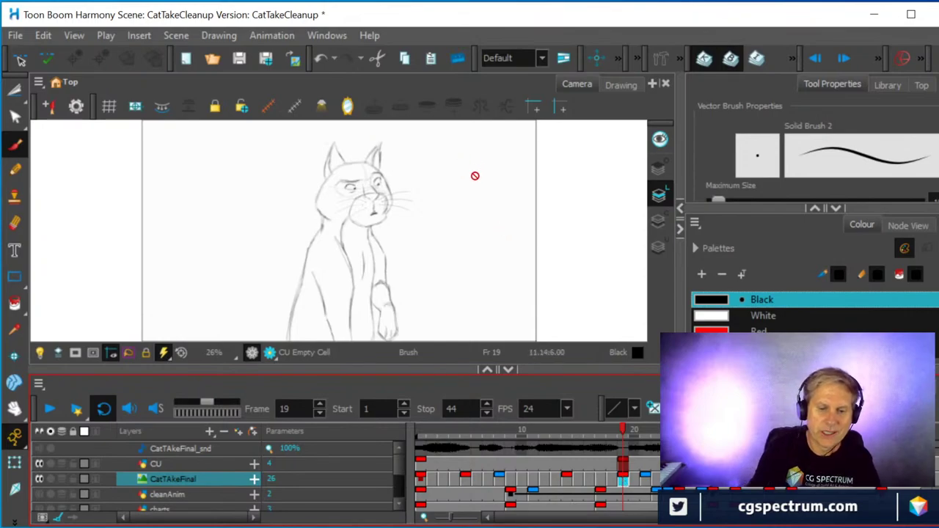
left_click(625, 466)
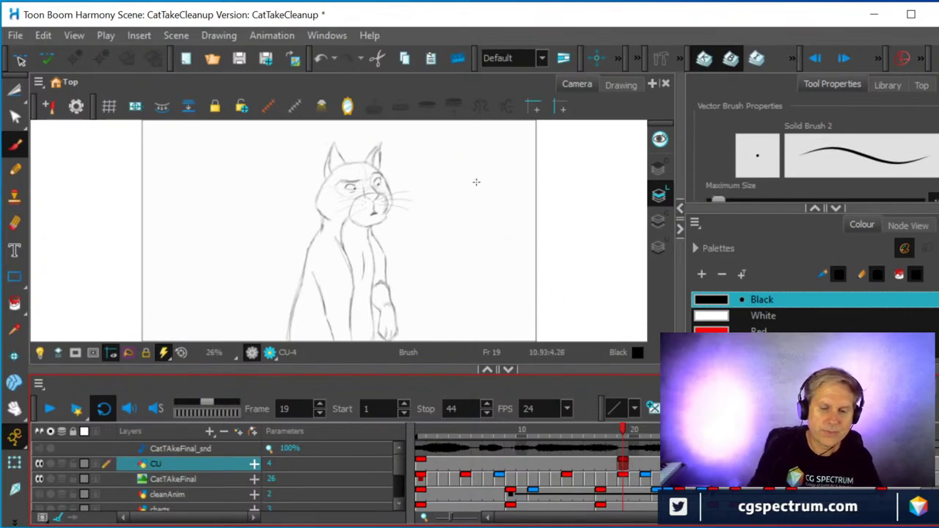
- Draw the chart's vertical line with top and bottom bars and circled key numbers 19 and 23
left_click_drag(480, 163, 477, 278)
left_click_drag(448, 164, 515, 156)
left_click_drag(461, 294, 519, 287)
left_click_drag(486, 136, 493, 154)
mouse_move(481, 312)
left_mouse_down()
mouse_move(484, 330)
mouse_move(496, 308)
mouse_move(469, 323)
mouse_move(498, 310)
mouse_move(502, 322)
mouse_move(485, 297)
mouse_move(523, 312)
mouse_move(505, 300)
left_mouse_up()
left_click_drag(483, 122, 475, 123)
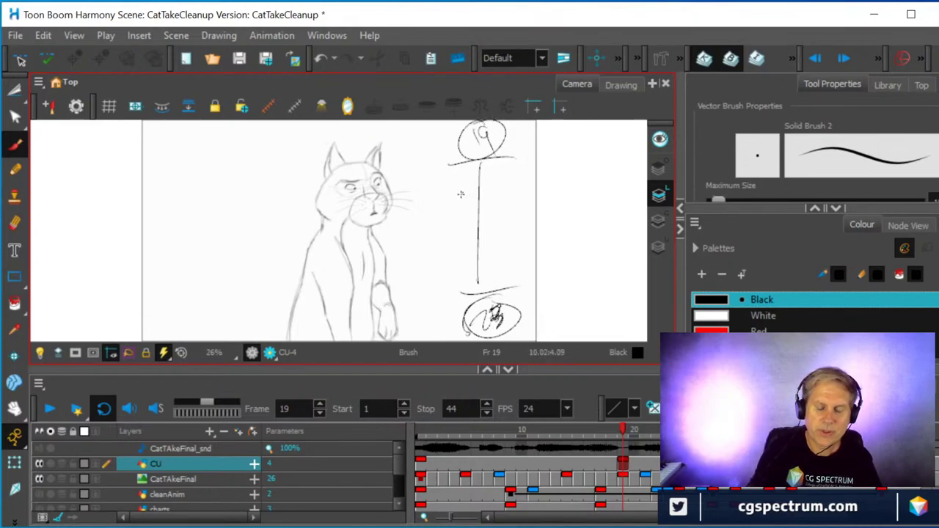
- Add three ticks across the chart line labelled 20, 21 and 22
left_click_drag(461, 196, 508, 192)
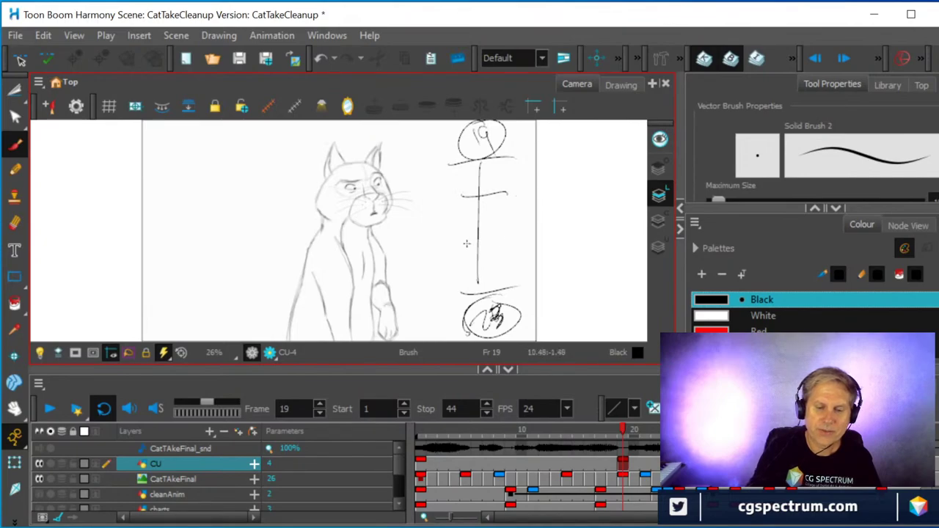
left_click_drag(464, 248, 503, 246)
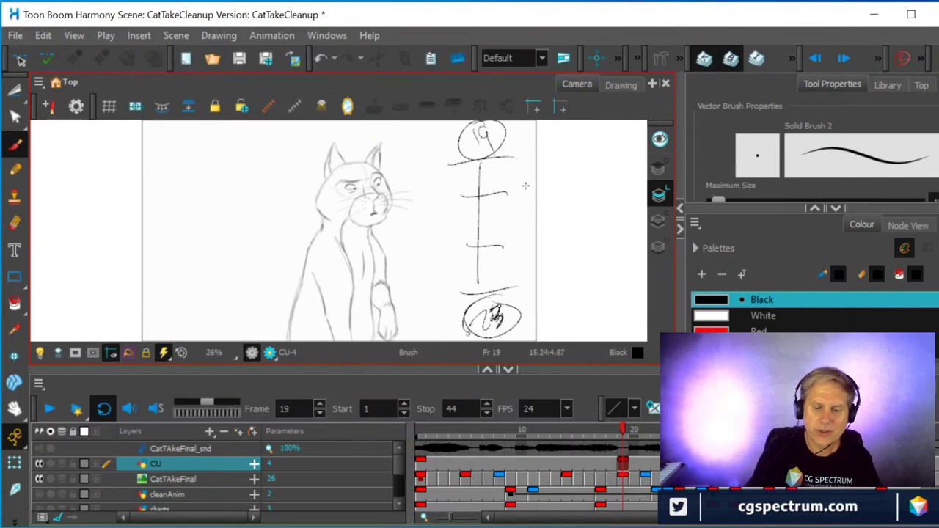
left_click_drag(513, 187, 525, 197)
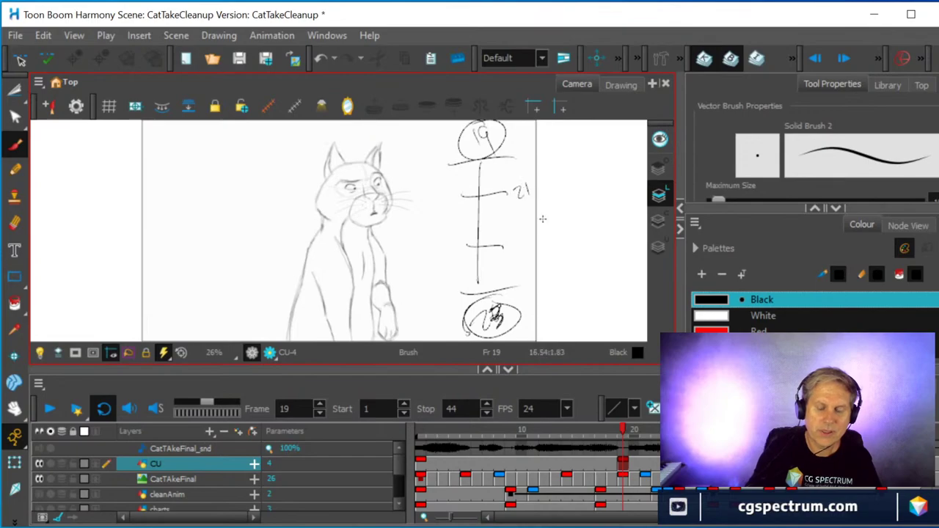
mouse_move(518, 235)
left_mouse_down()
mouse_move(514, 248)
mouse_move(543, 246)
left_mouse_up()
mouse_move(466, 174)
left_mouse_down()
mouse_move(527, 159)
mouse_move(511, 177)
left_mouse_up()
left_click_drag(514, 168, 515, 176)
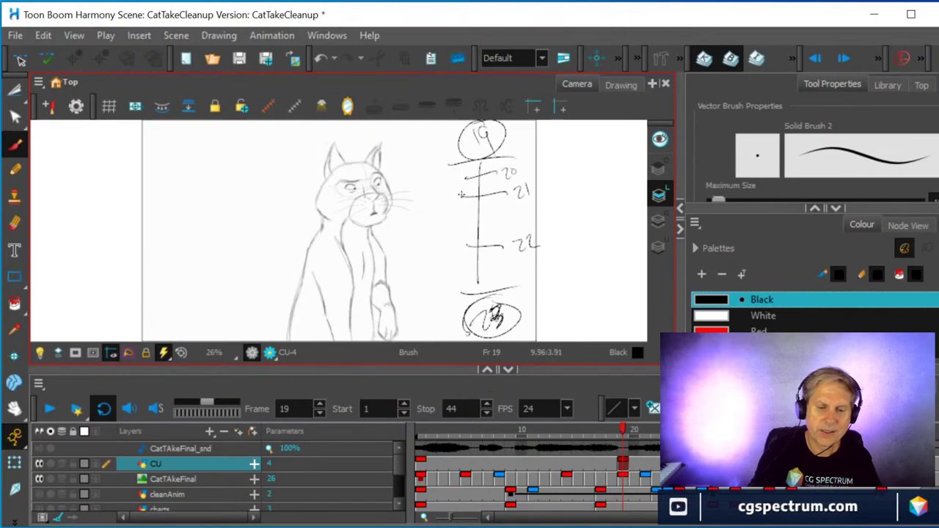
- Draw spacing arcs left of the chart with 1/3 fraction notes and small marks
mouse_move(454, 195)
left_mouse_down()
mouse_move(464, 152)
mouse_move(460, 249)
mouse_move(443, 295)
left_mouse_up()
mouse_move(420, 188)
left_mouse_down()
mouse_move(426, 219)
mouse_move(445, 214)
mouse_move(447, 224)
mouse_move(424, 250)
left_mouse_up()
left_click_drag(427, 240, 434, 268)
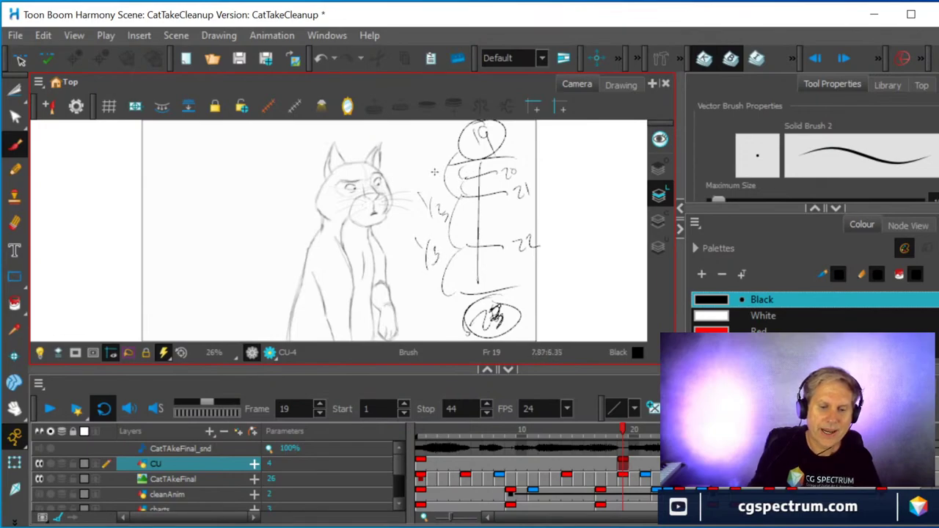
left_click_drag(432, 169, 456, 188)
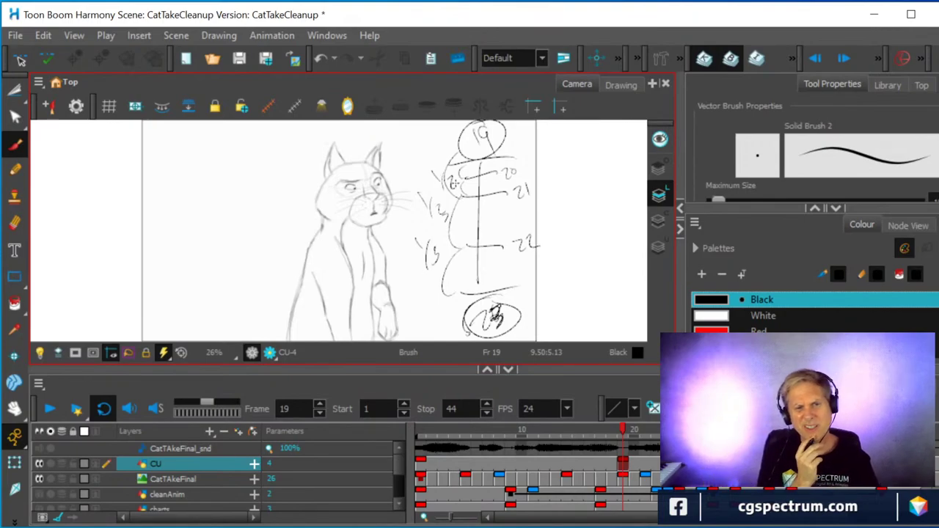
- Undo every timing chart stroke with Ctrl+Z, then scrub the frames to replay the cat's motion
key("ctrl+z")
key("ctrl+z")
key("ctrl+z")
key("ctrl+z")
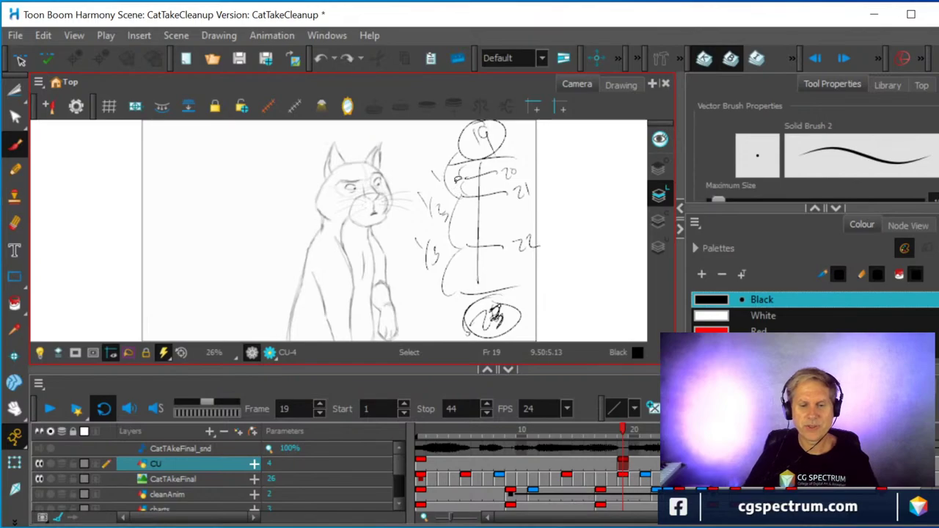
key("ctrl+z")
key("ctrl+z")
key("ctrl+z")
key("ctrl+z")
key("ctrl+z")
key("ctrl+z")
key("ctrl+z")
key("ctrl+z")
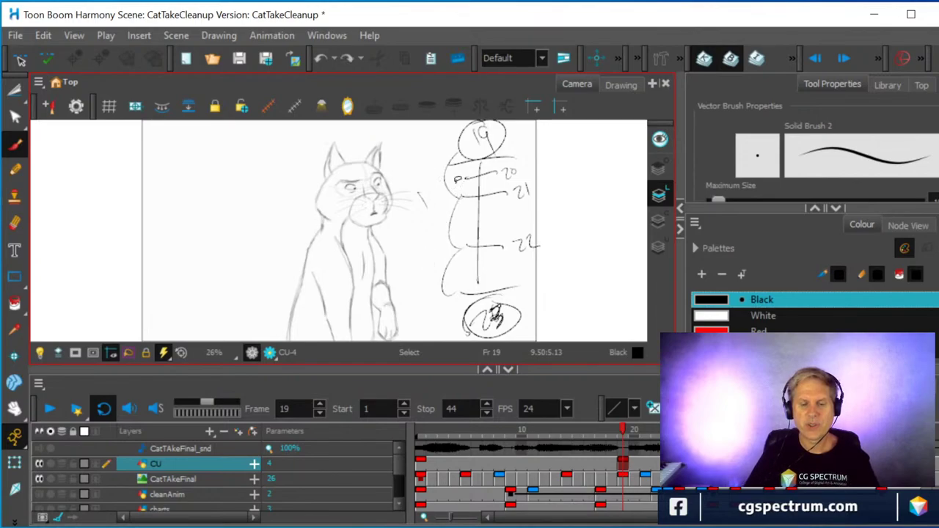
key("ctrl+z")
key("ctrl+z")
key("ctrl+z")
key("ctrl+z")
key("ctrl+z")
key("ctrl+z")
key("ctrl+z")
key("ctrl+z")
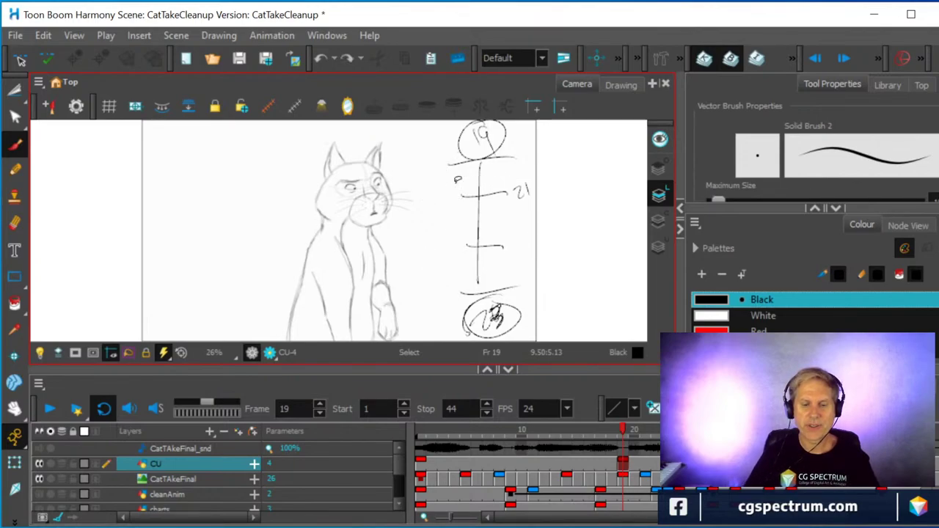
key("ctrl+z")
key("ctrl+z")
key("ctrl+z")
key("ctrl+z")
key("ctrl+z")
key("ctrl+z")
key("ctrl+z")
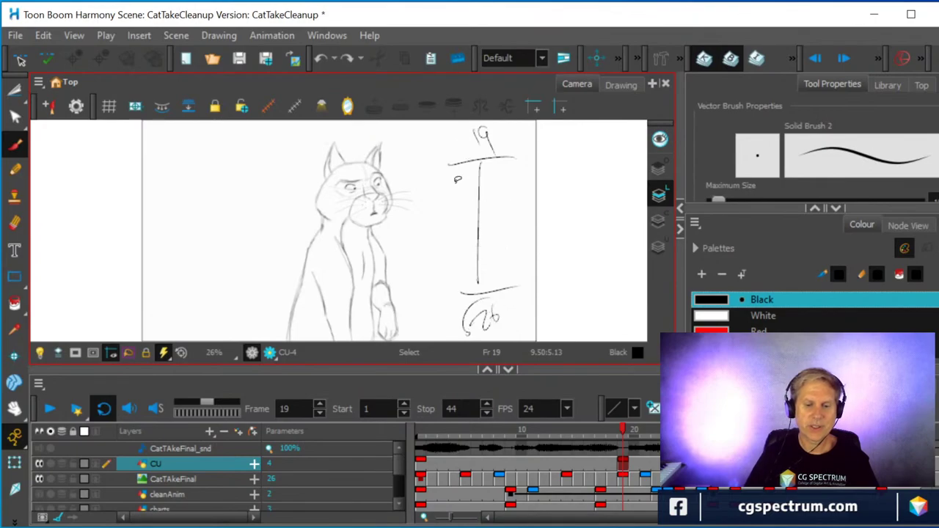
key("ctrl+z")
key("ctrl+z")
key("ctrl+z")
key("ctrl+z")
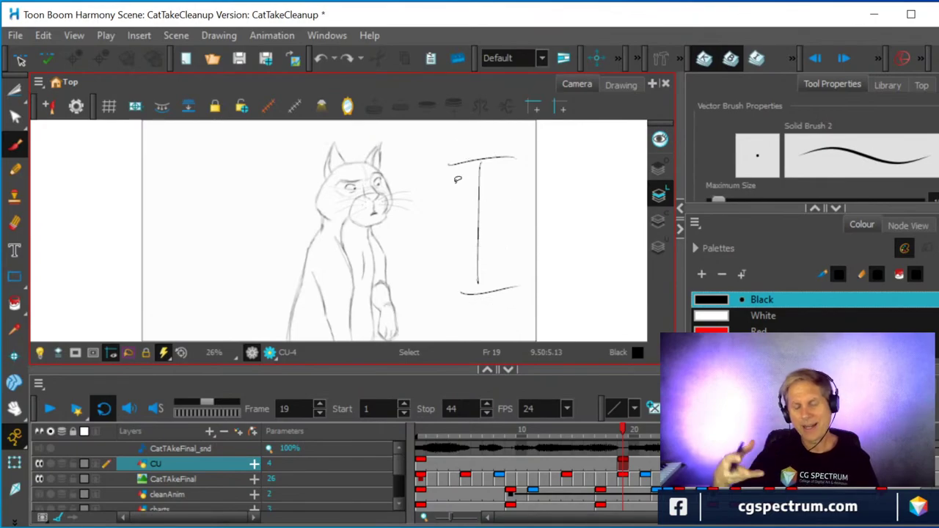
key("ctrl+z")
key("ctrl+z")
key("ctrl+z")
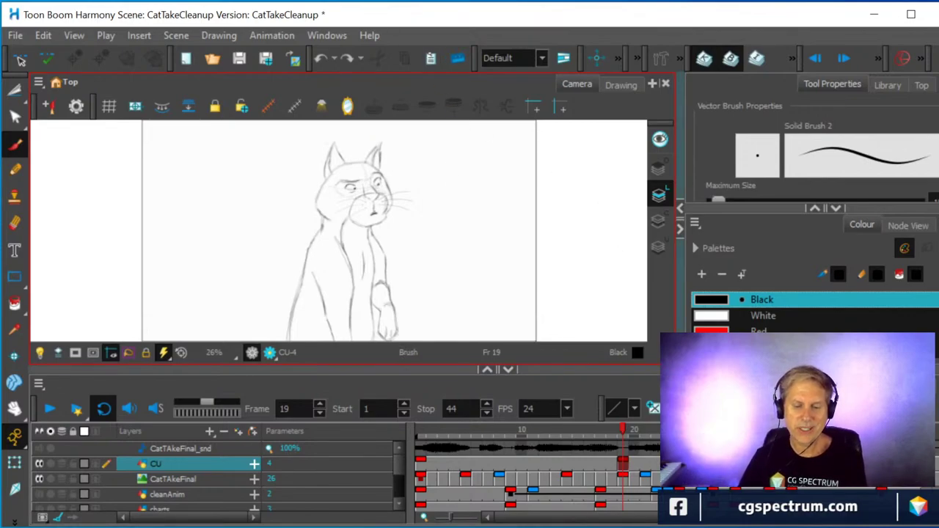
left_click_drag(623, 427, 627, 476)
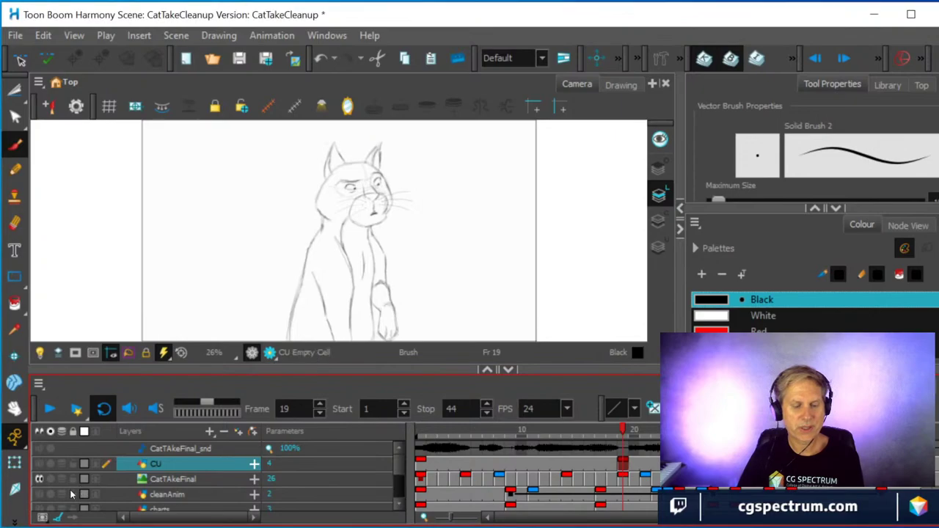
- Toggle the CatTAkeFinal and rough layer visibility, leaving the rough sketch hidden, and return to frame 1
scroll(53, 488, "down", 2)
scroll(51, 484, "up", 1)
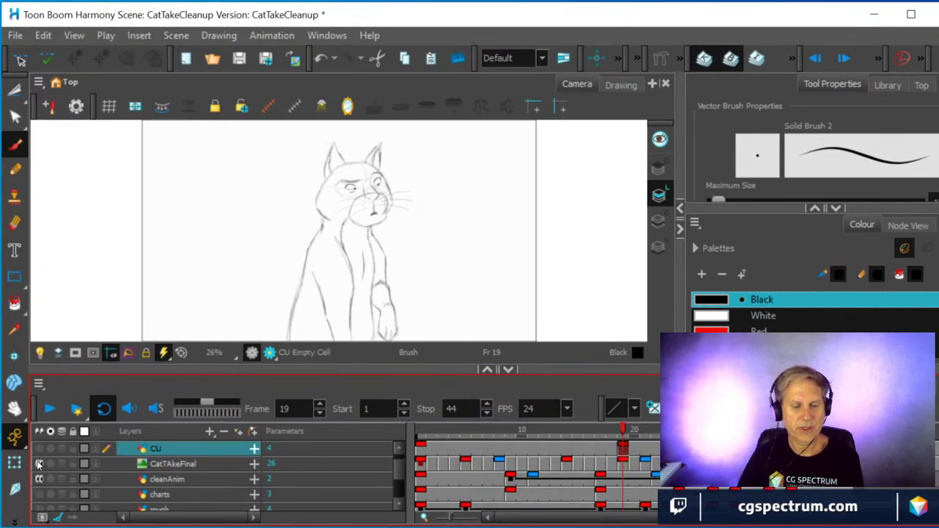
left_click(39, 464)
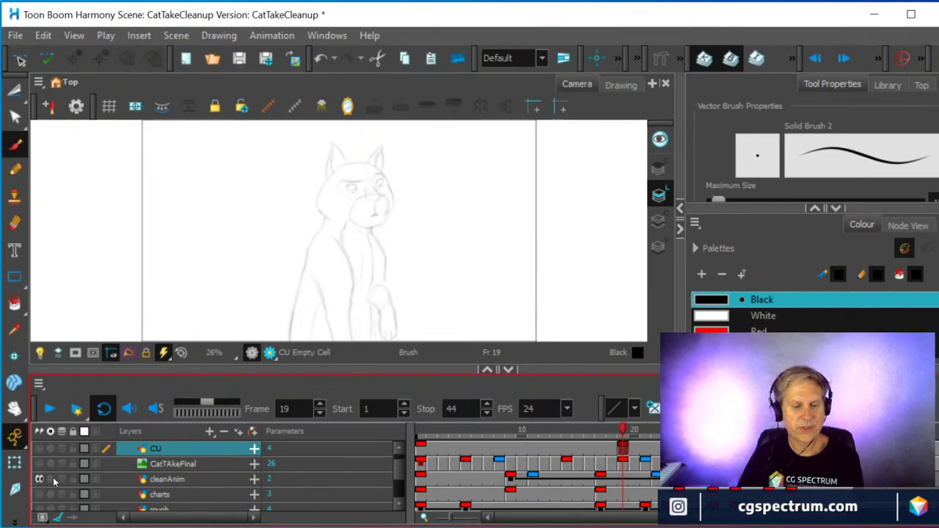
scroll(44, 478, "down", 1)
left_click(39, 495)
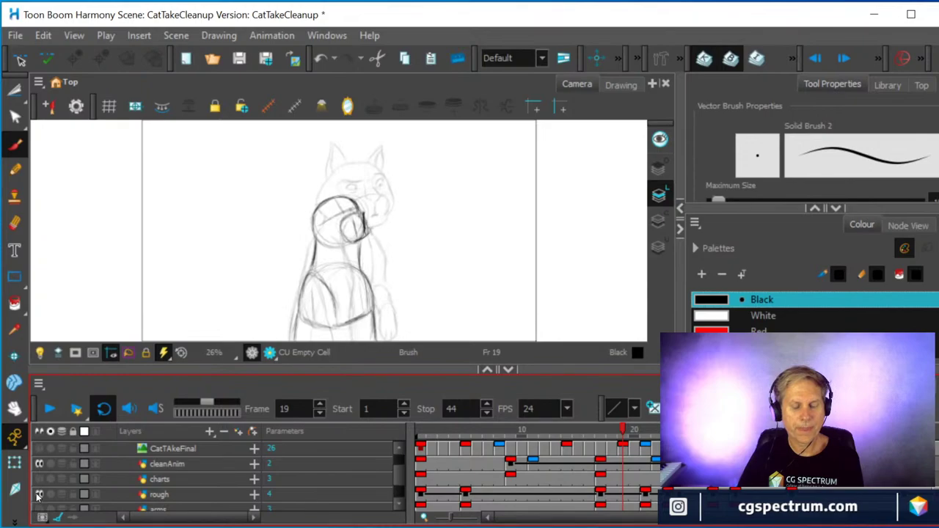
scroll(38, 495, "up", 2)
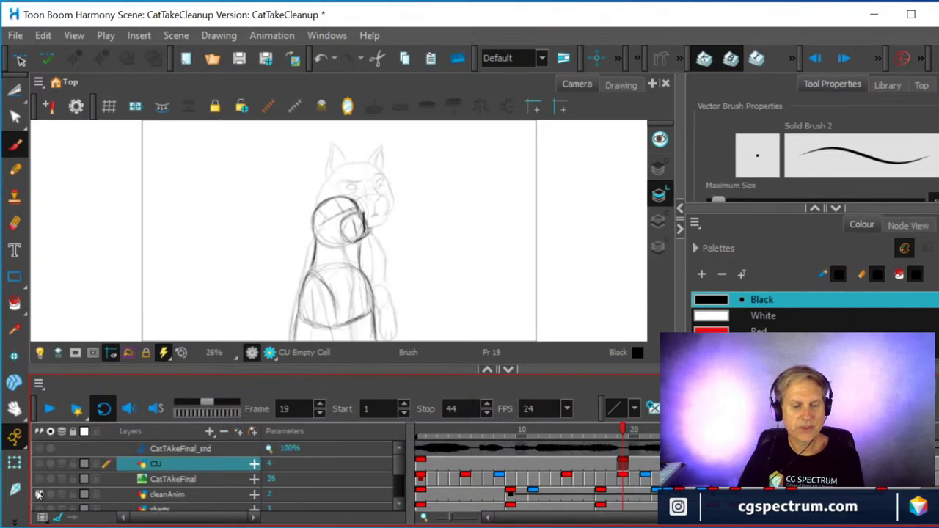
left_click(38, 495)
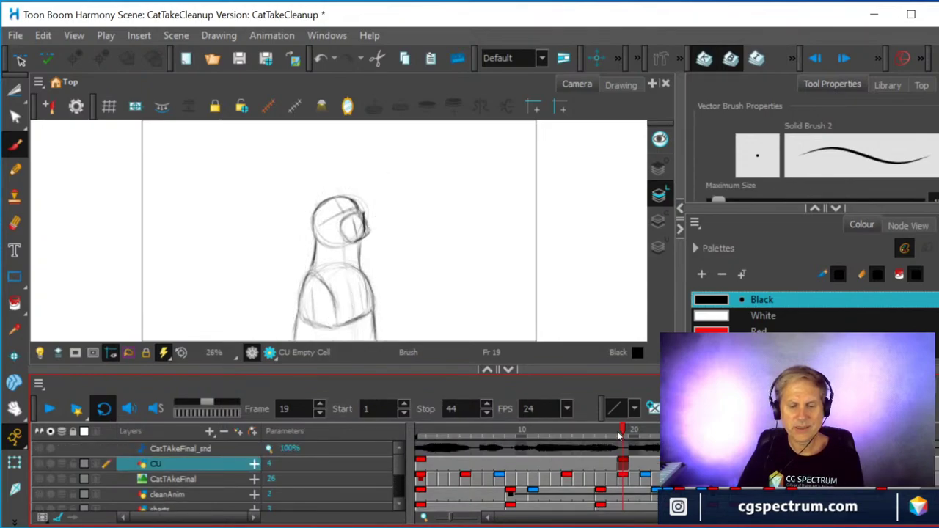
mouse_move(620, 434)
left_mouse_down()
mouse_move(487, 444)
mouse_move(400, 466)
mouse_move(724, 476)
mouse_move(418, 477)
mouse_move(415, 491)
left_mouse_up()
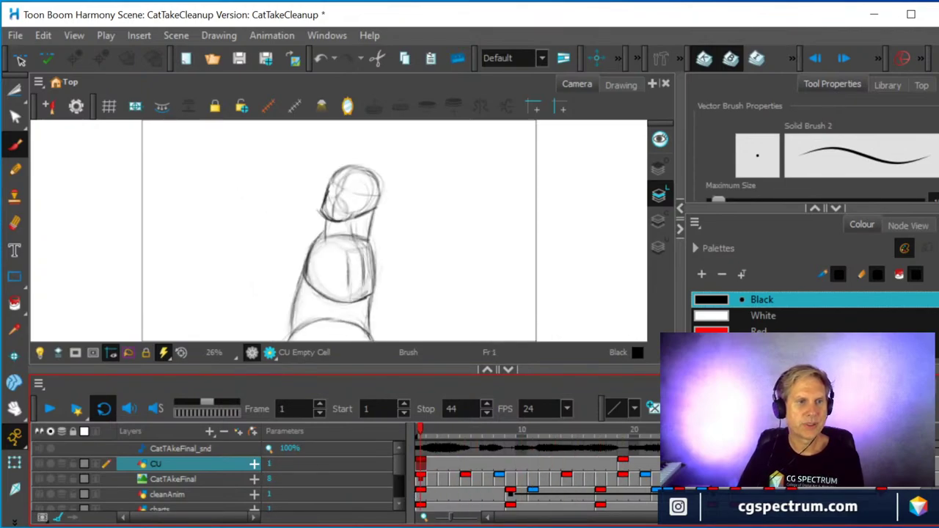
- Switch to the image viewer showing the book page of Warner shorts-type timing charts
key("alt+Tab")
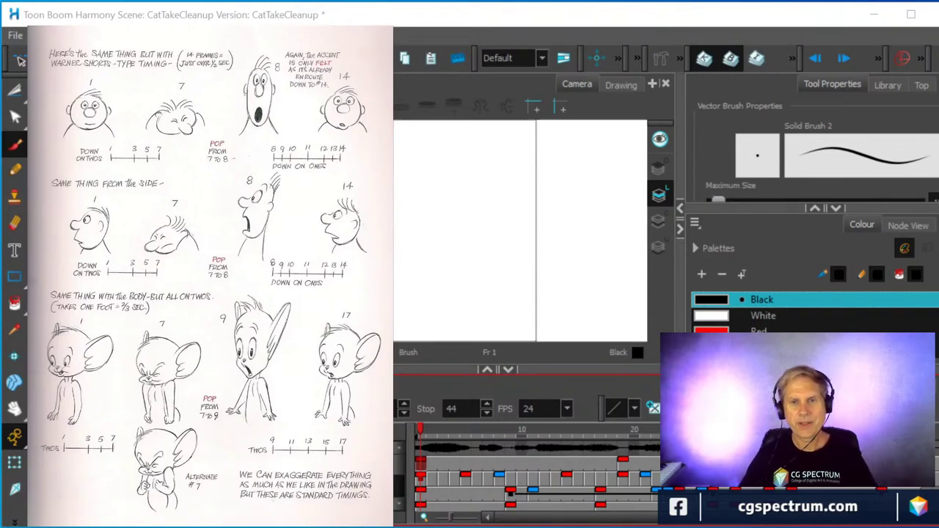
- Bring up Chrome's 'richard williams animator's toolkit' image results and nudge the window left
key("alt+Tab")
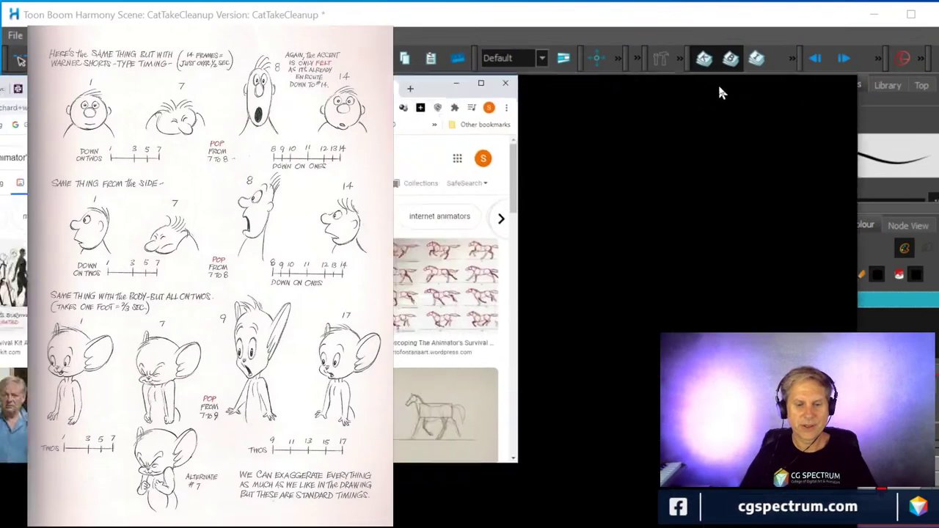
left_click_drag(912, 67, 877, 68)
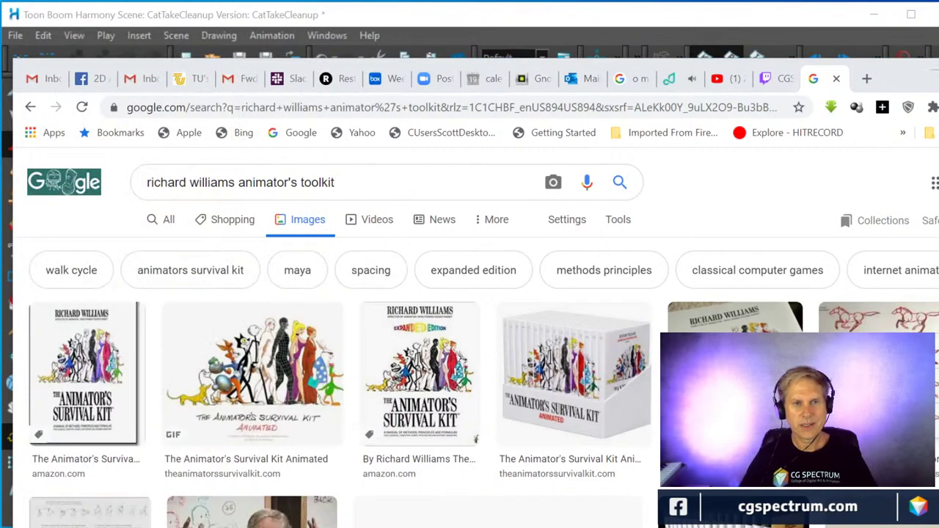
scroll(492, 393, "down", 2)
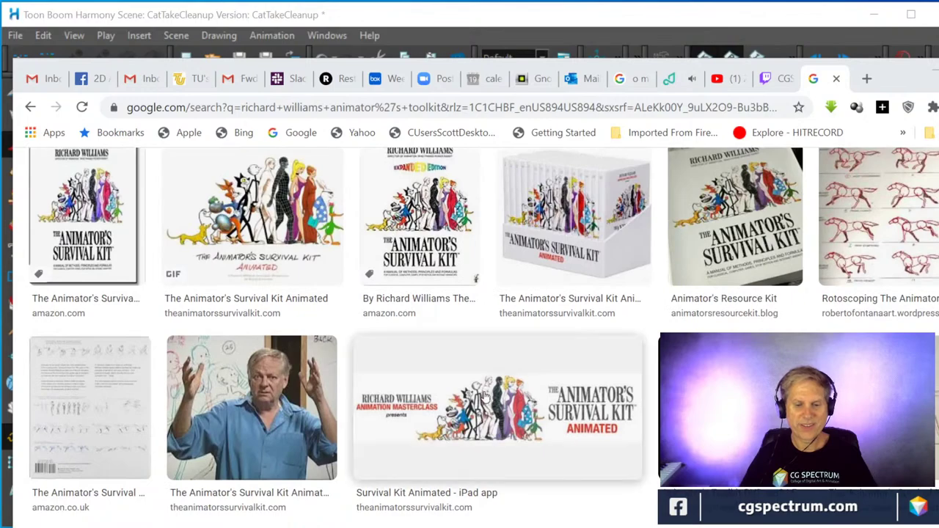
scroll(485, 396, "up", 1)
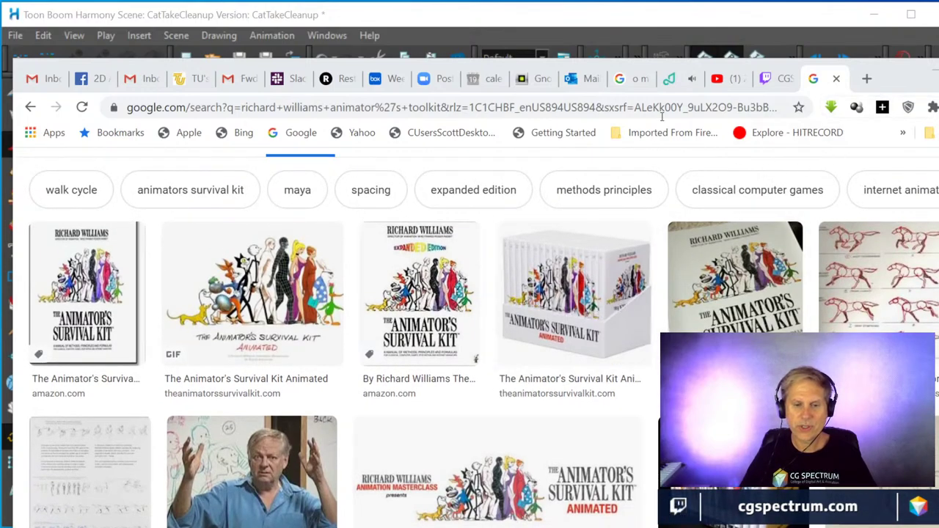
- Search Google for 'preston blair animation' from the address bar
left_click(228, 109)
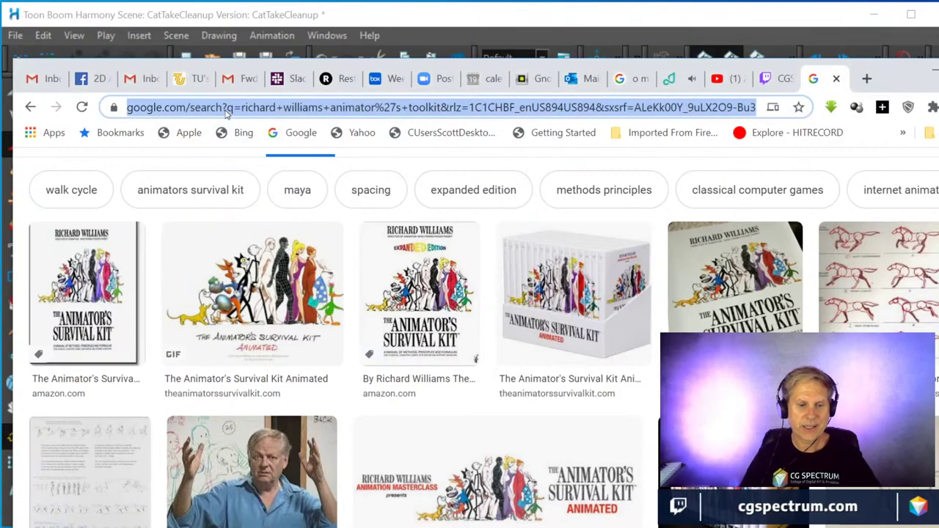
type("b")
key("BackSpace")
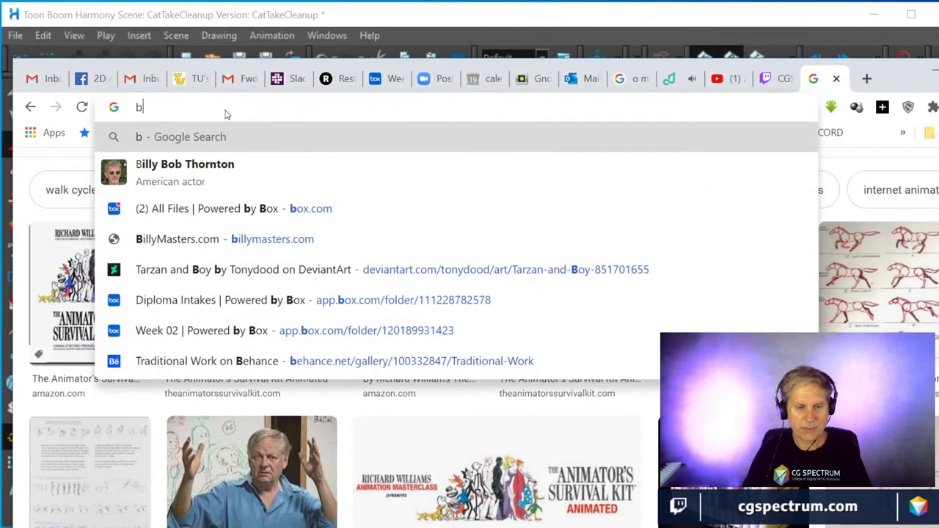
type("pre")
key("BackSpace")
key("BackSpace")
key("BackSpace")
key("BackSpace")
type("pr")
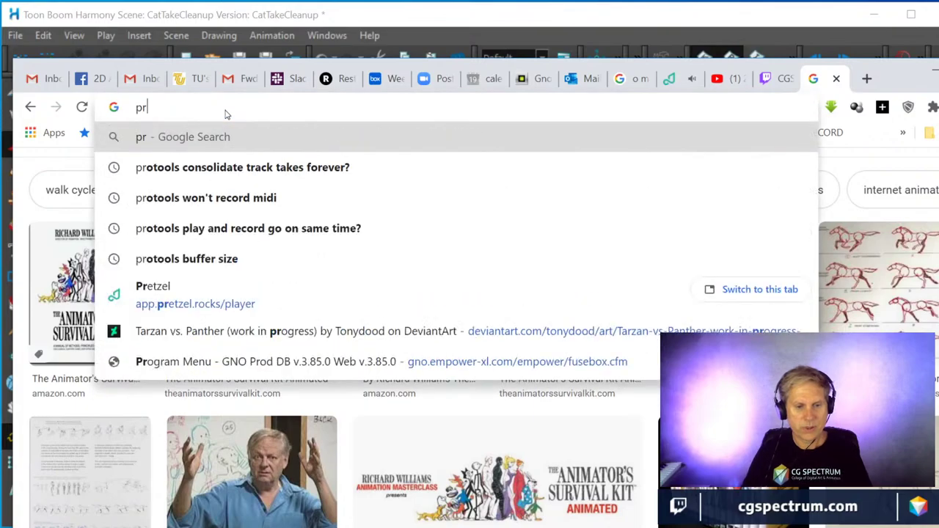
type("eston blair")
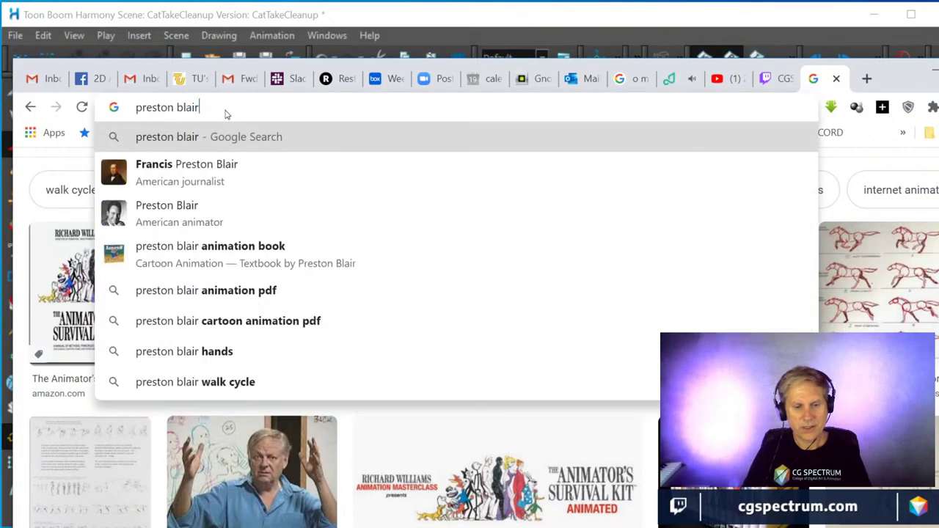
type(" a")
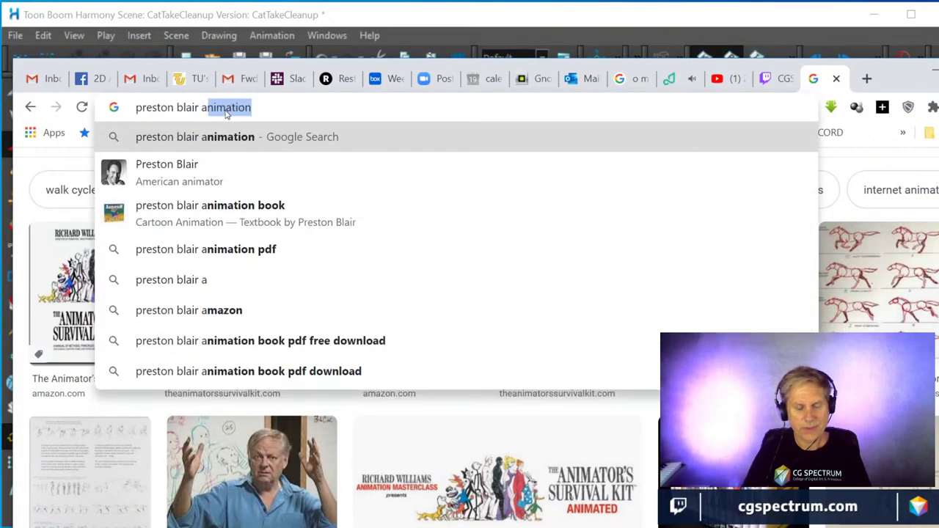
key("Return")
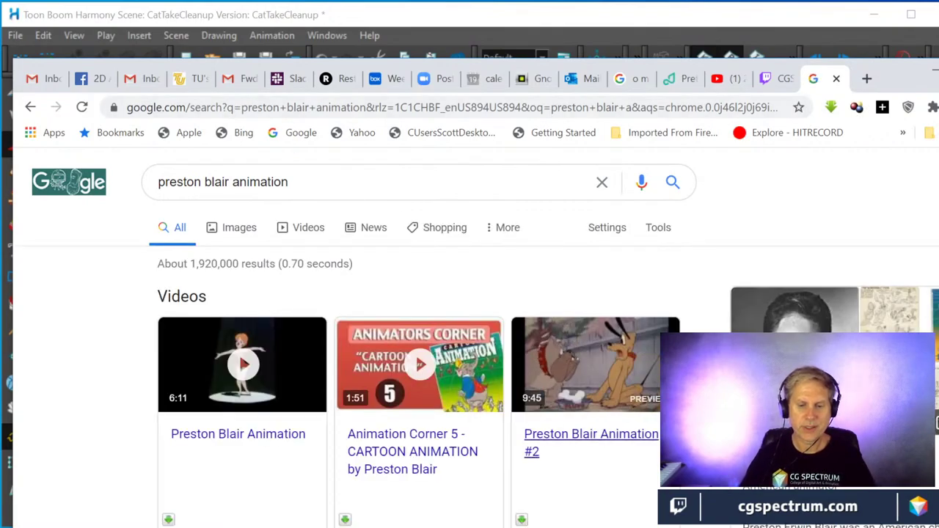
- Browse the preston blair animation image results, then minimize Chrome
scroll(375, 293, "down", 4)
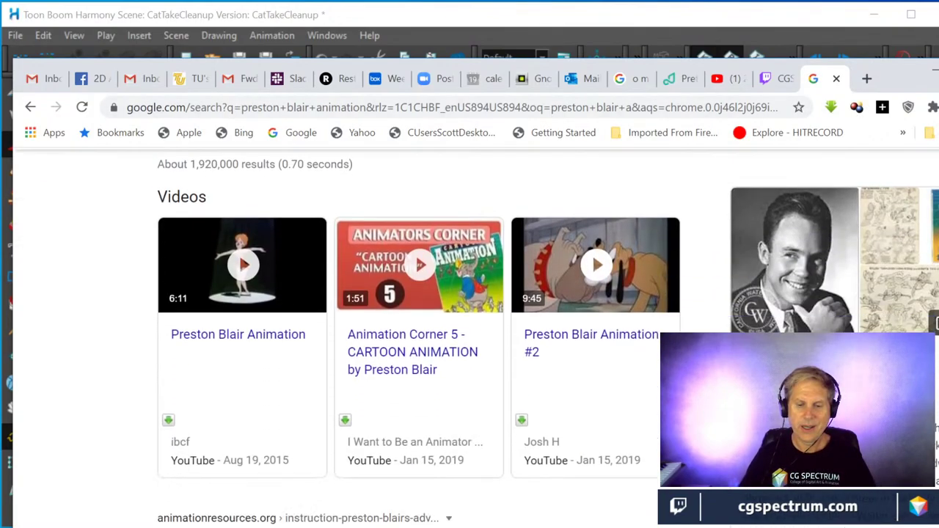
scroll(374, 294, "up", 4)
left_click(239, 228)
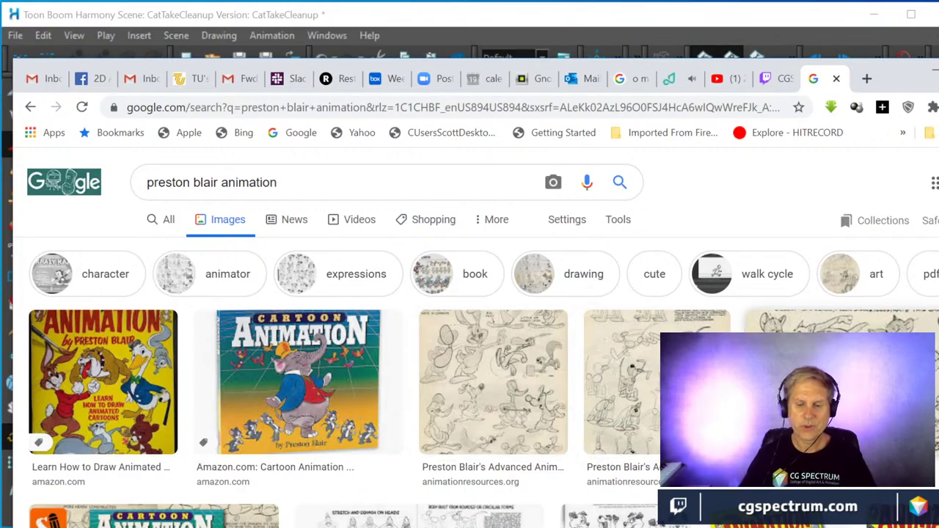
scroll(587, 383, "down", 3)
scroll(587, 383, "down", 2)
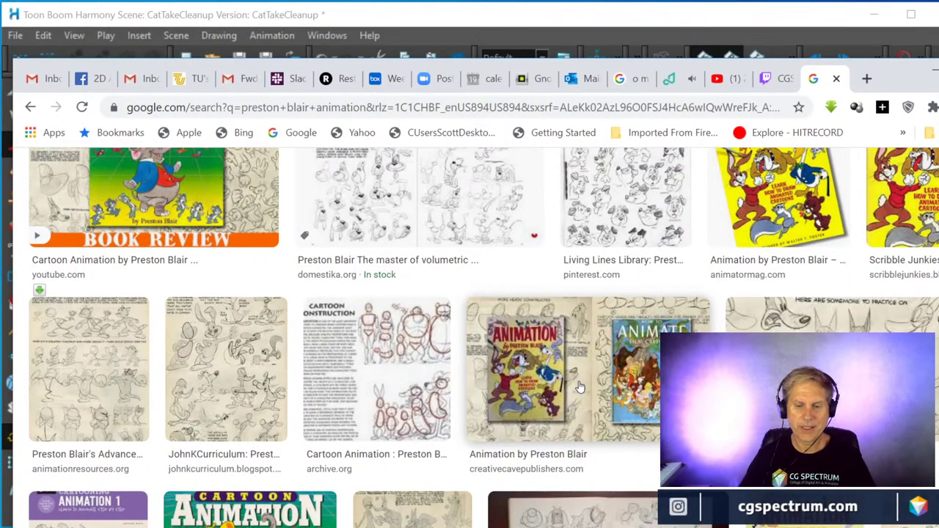
scroll(579, 386, "down", 2)
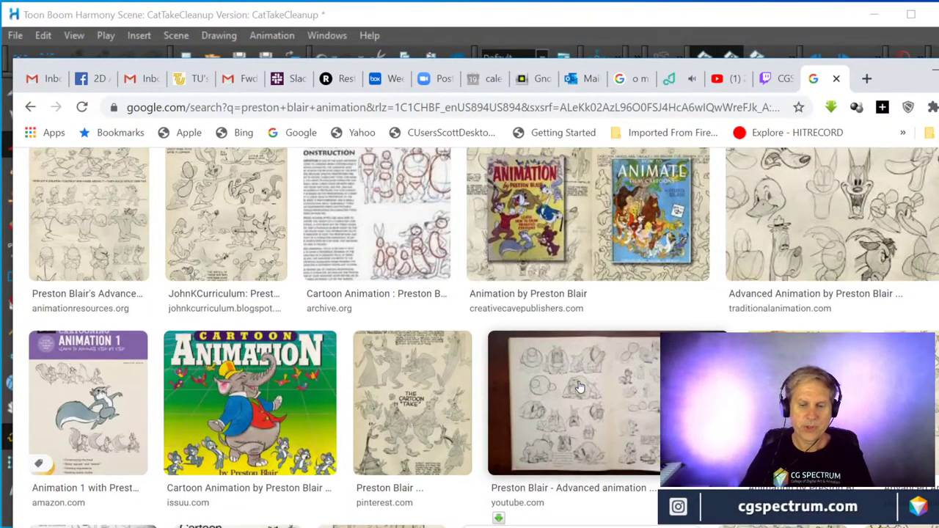
scroll(580, 387, "down", 3)
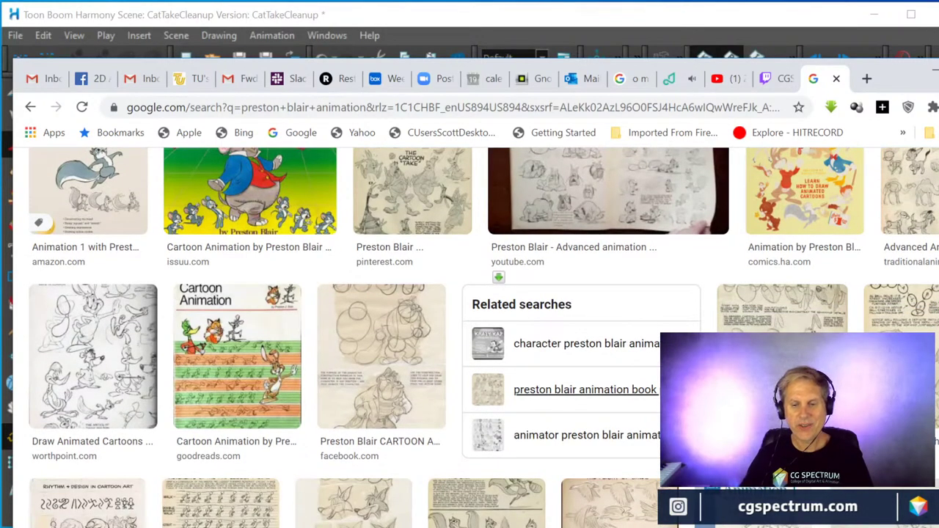
scroll(443, 378, "down", 4)
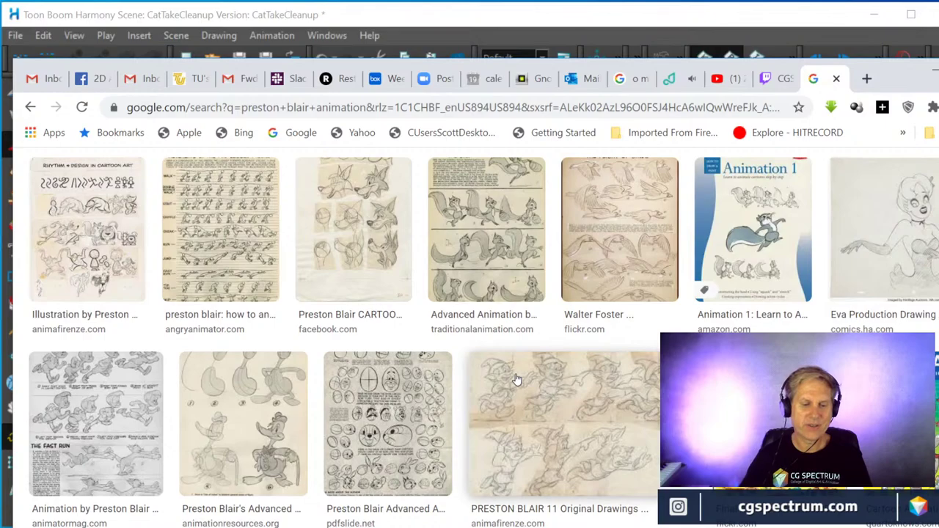
scroll(516, 379, "up", 1)
scroll(517, 379, "down", 2)
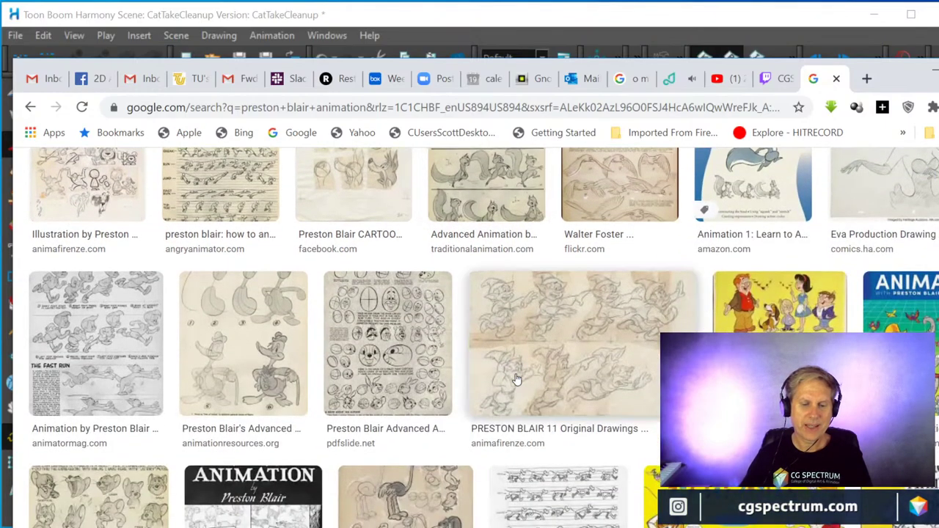
scroll(516, 379, "down", 2)
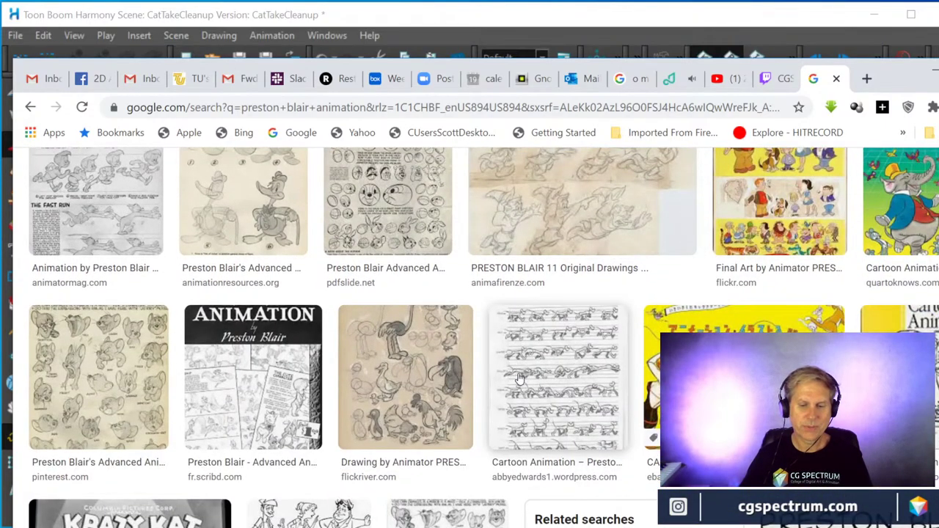
left_click(897, 78)
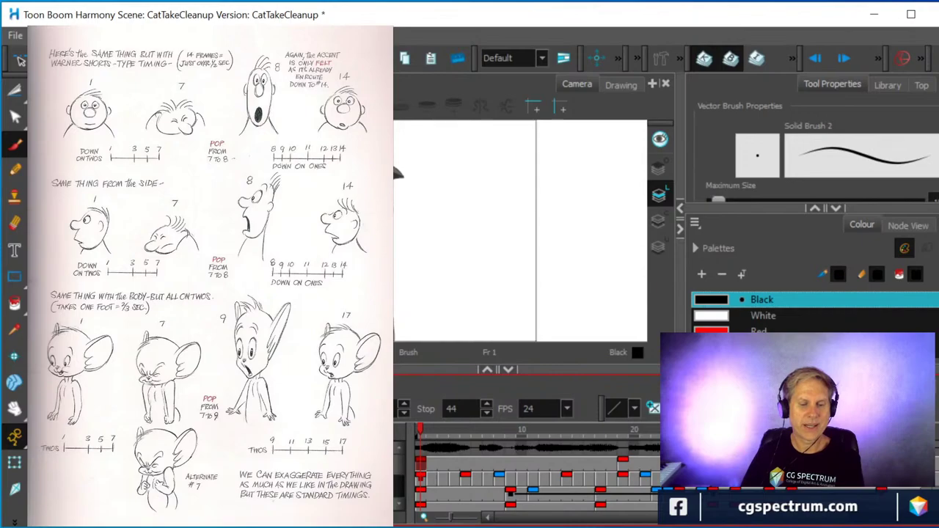
scroll(536, 476, "down", 1)
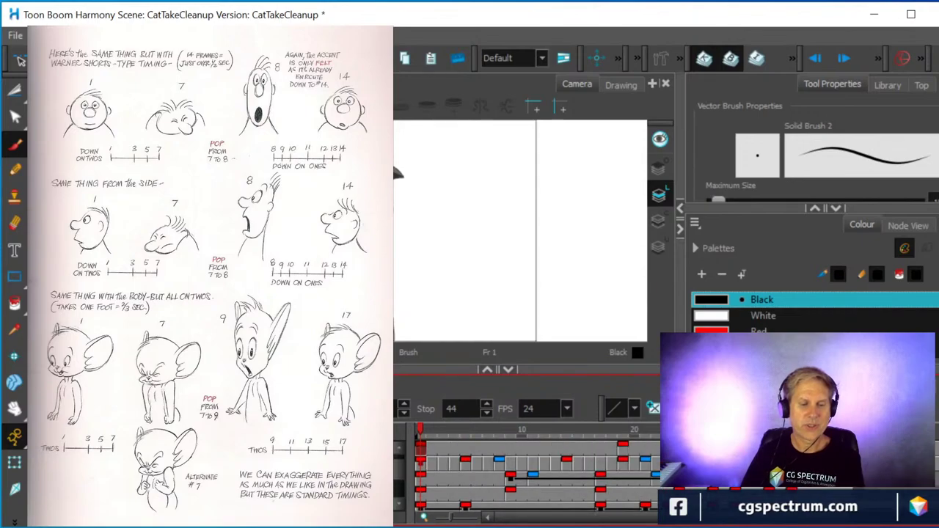
scroll(536, 473, "down", 2)
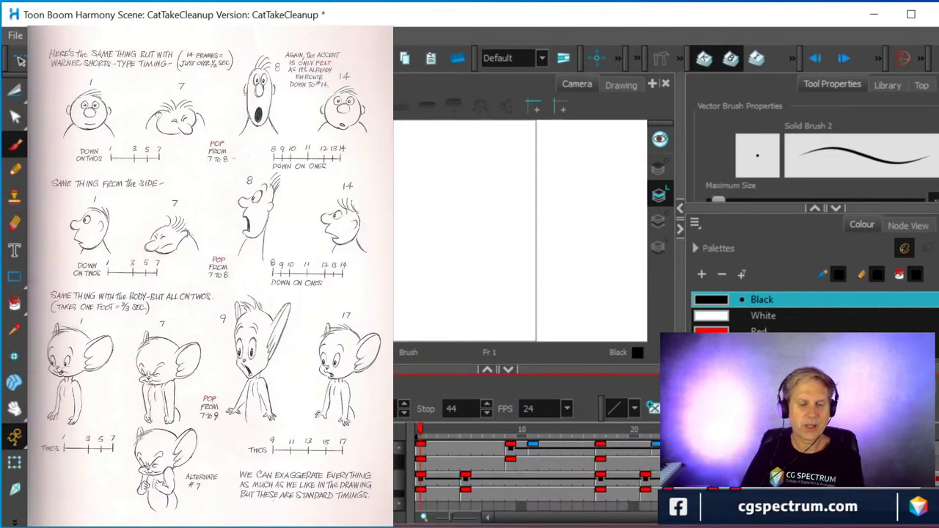
scroll(536, 477, "up", 3)
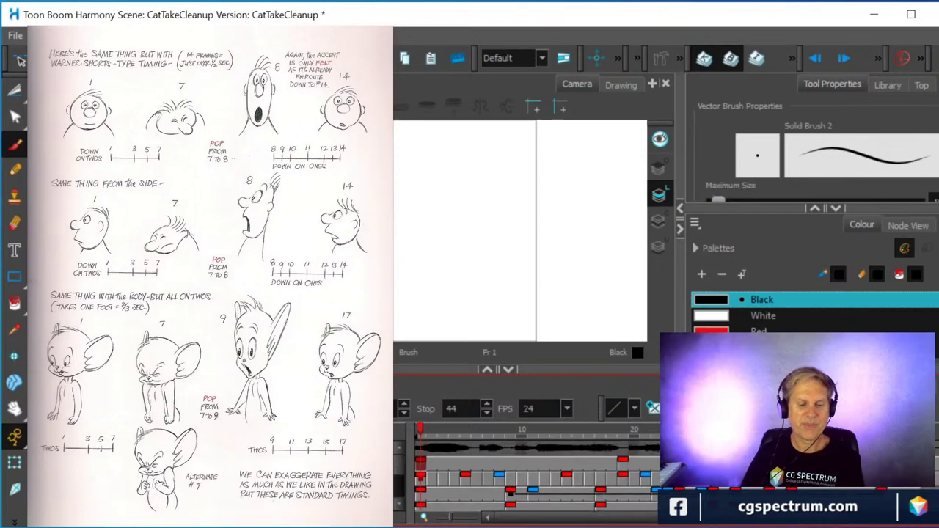
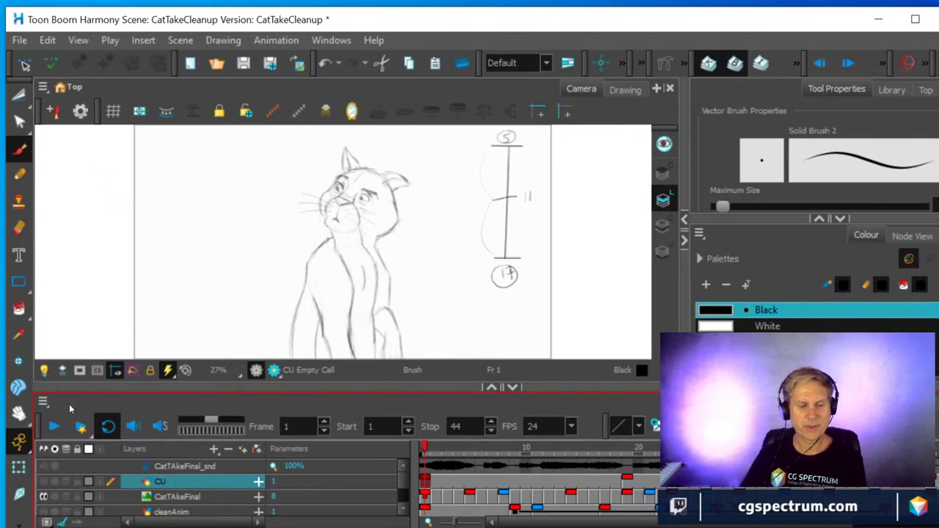
- Play the rough cat animation at 24 fps and stop on frame 36 of 44
left_click(55, 426)
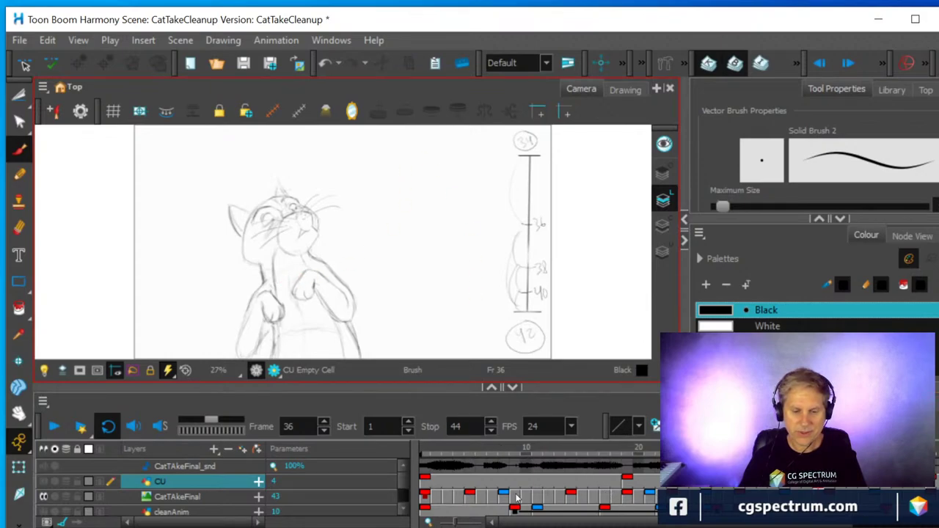
- Check frame 19, return to frame 1, and make the CU layer's coloured cat visible
left_click(522, 518)
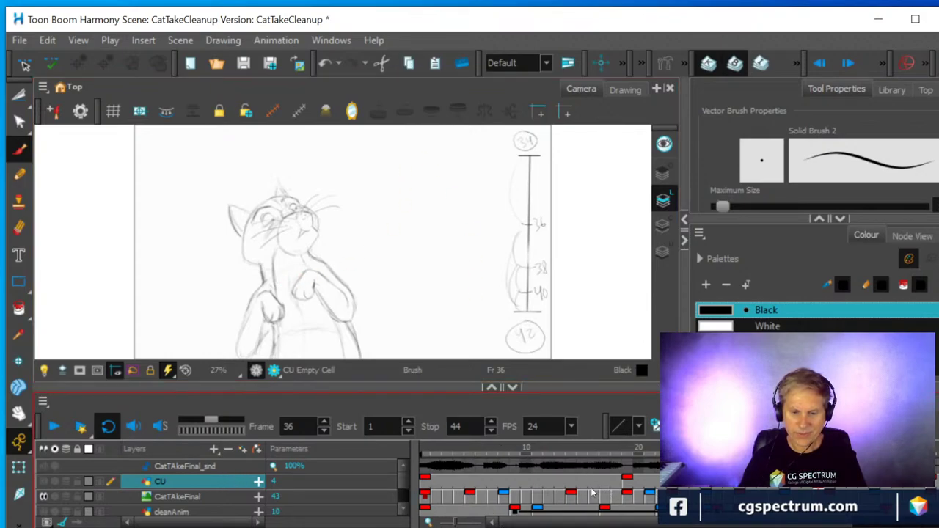
left_click(629, 480)
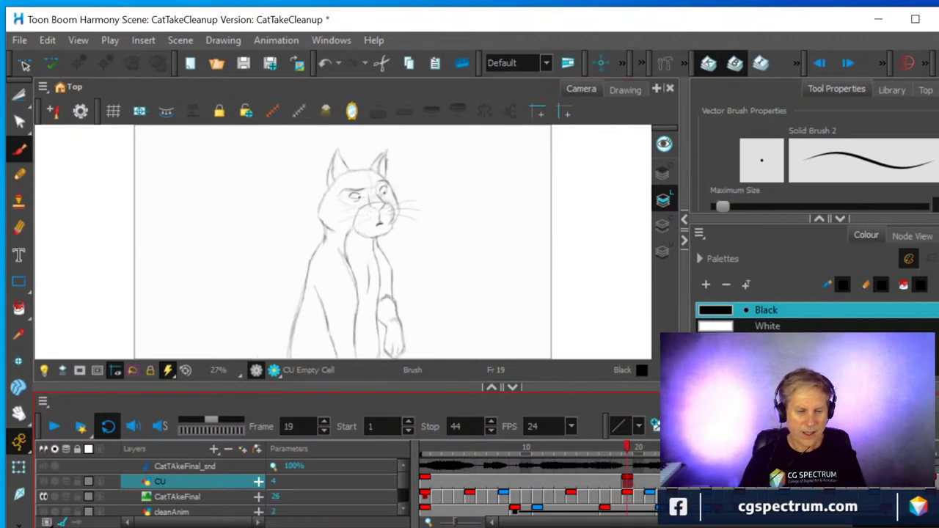
left_click(426, 482)
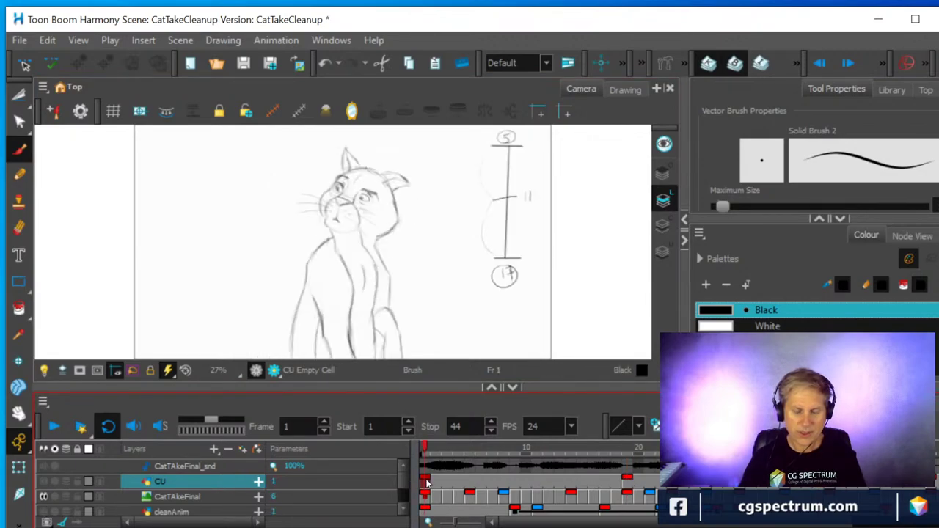
left_click(45, 481)
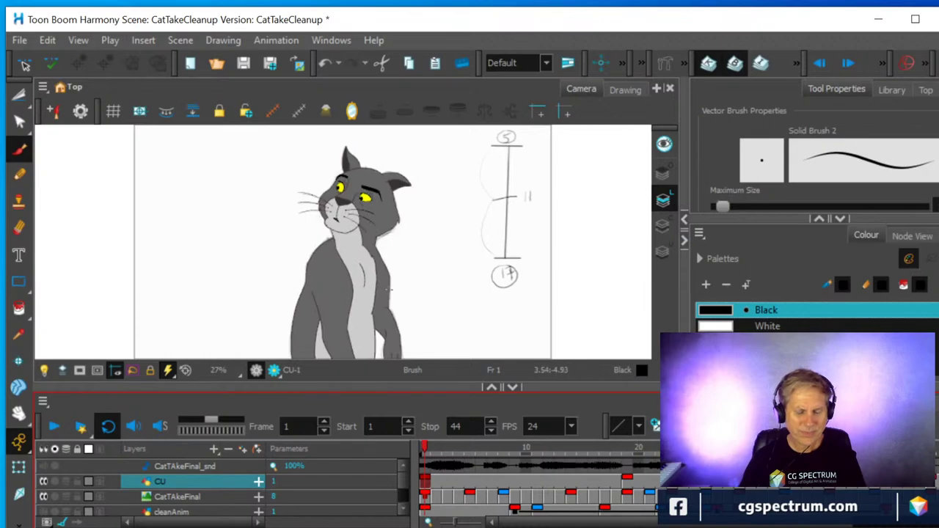
- Tilt the canvas view and bring up the options for CU frames 1–18
mouse_move(433, 295)
left_mouse_down()
mouse_move(489, 180)
mouse_move(441, 265)
mouse_move(220, 346)
mouse_move(440, 323)
mouse_move(430, 272)
mouse_move(311, 286)
mouse_move(345, 316)
mouse_move(416, 242)
mouse_move(396, 294)
mouse_move(352, 308)
mouse_move(396, 235)
mouse_move(404, 246)
mouse_move(388, 271)
left_mouse_up()
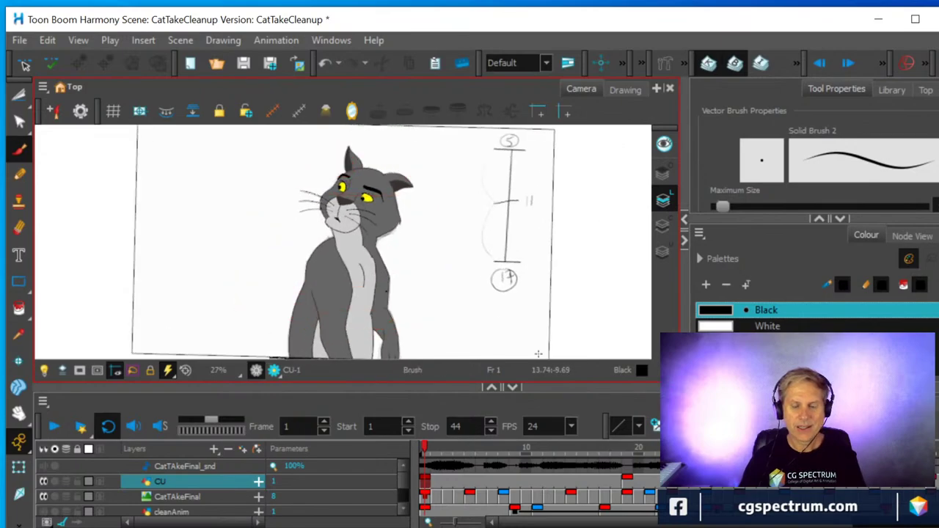
left_click(627, 486, "shift")
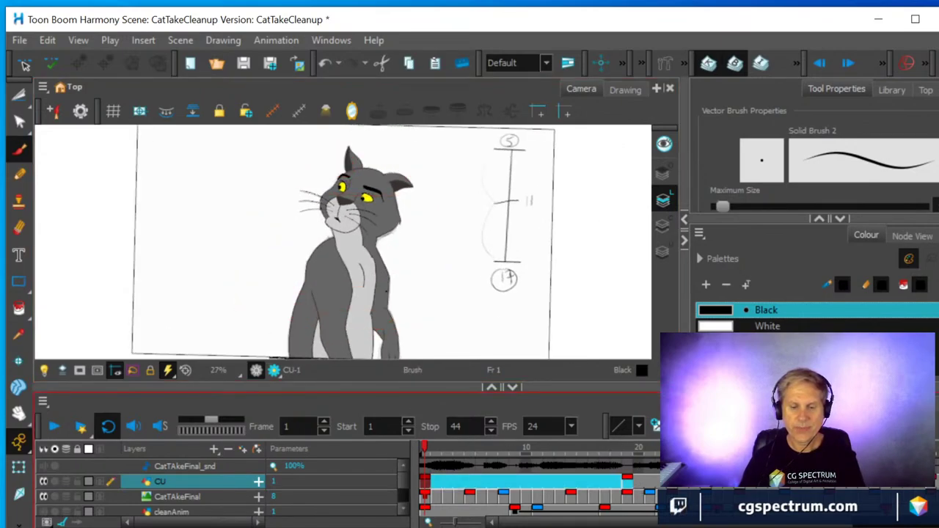
right_click(626, 484)
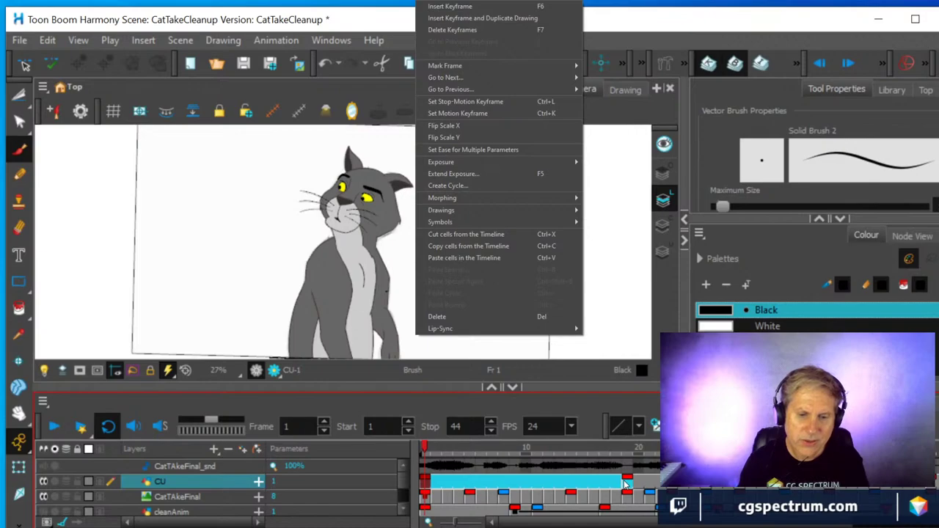
- Show the Xsheet panel and place it on the right side of the screen
left_click(624, 17)
left_click(331, 40)
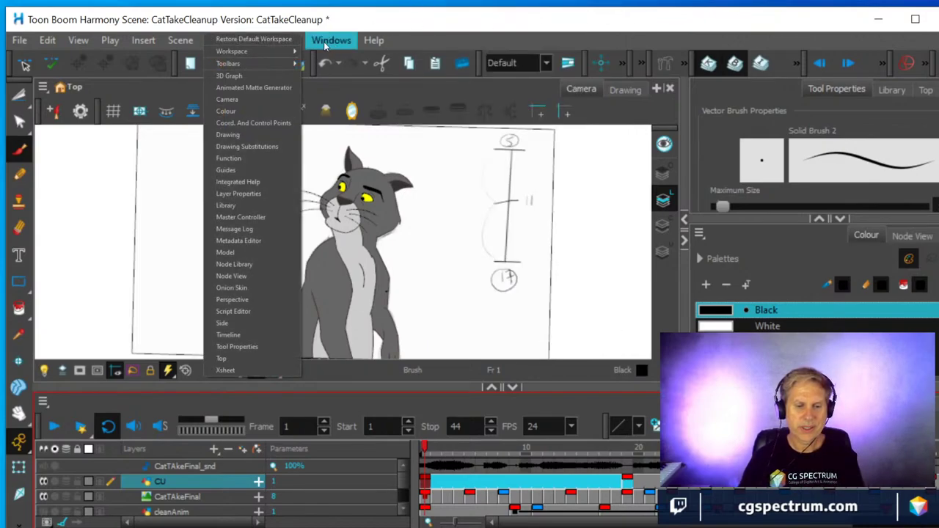
left_click(226, 370)
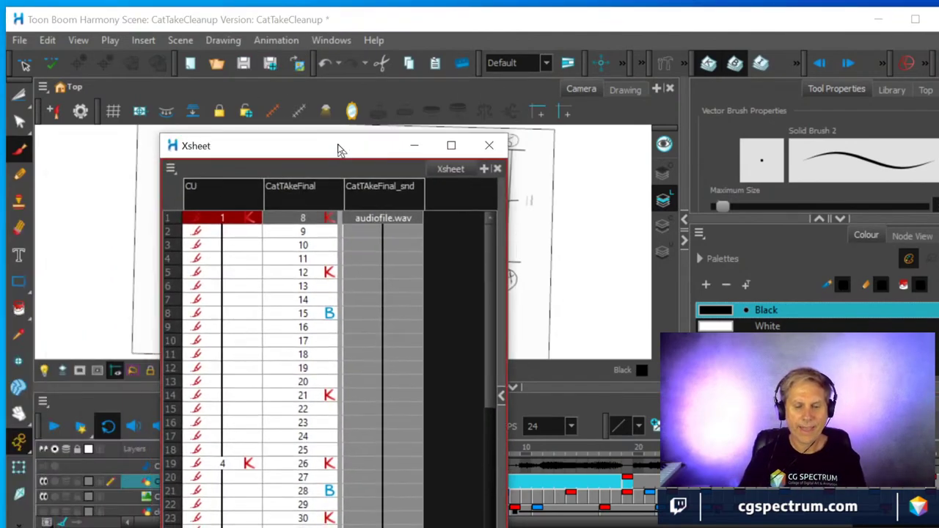
left_click_drag(345, 142, 835, 155)
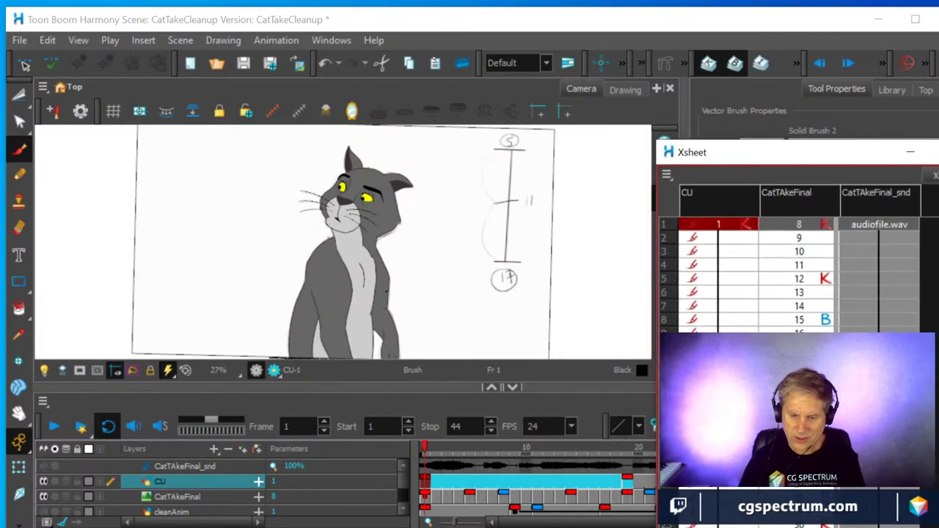
- Select the CU cells down to frame 19, move the Xsheet aside, and enable onion skin
left_click(740, 225)
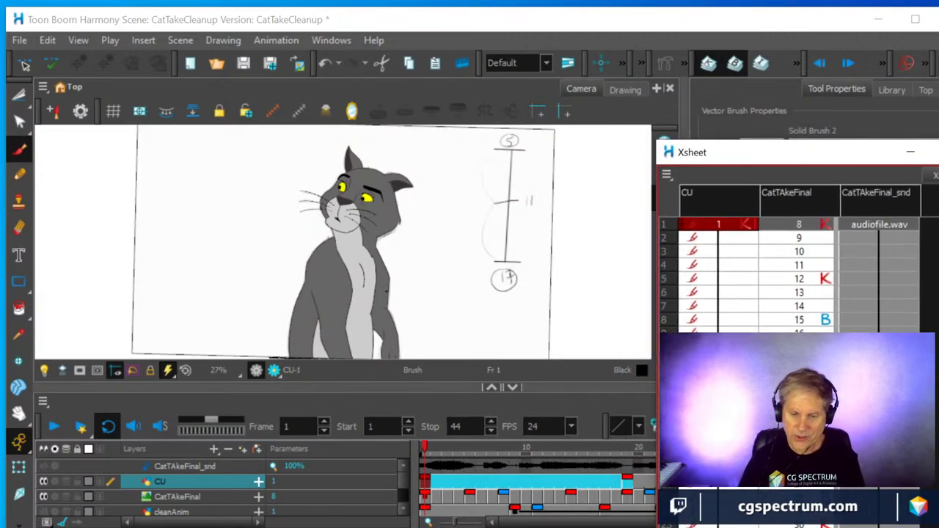
left_click_drag(740, 225, 719, 472)
right_click(731, 316)
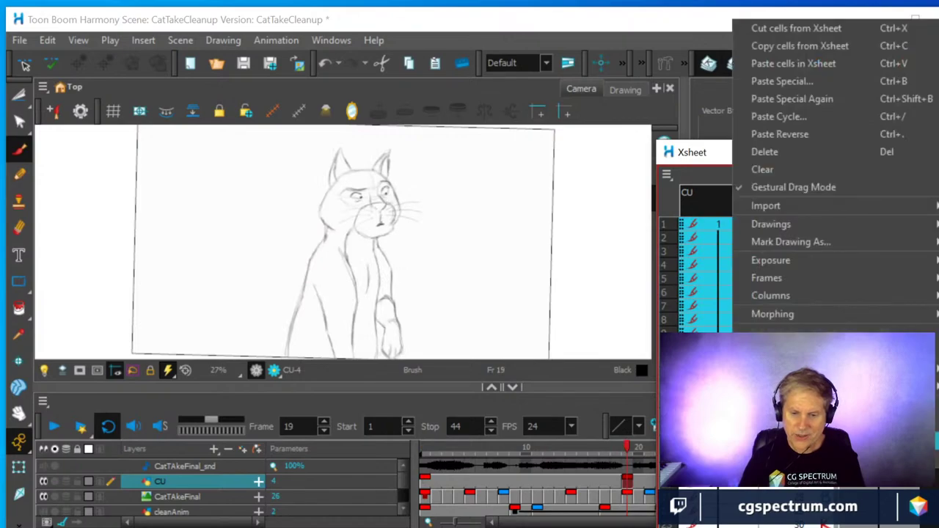
key("Escape")
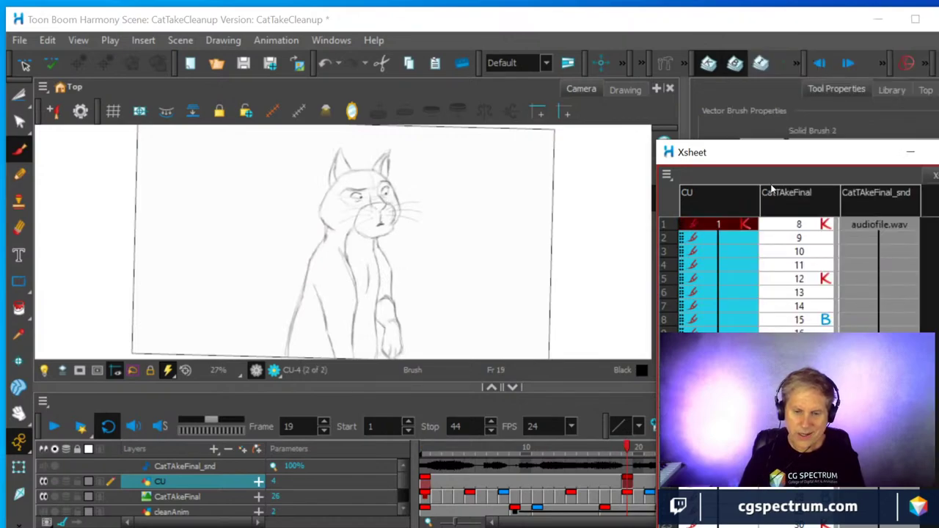
left_click_drag(772, 160, 0, 147)
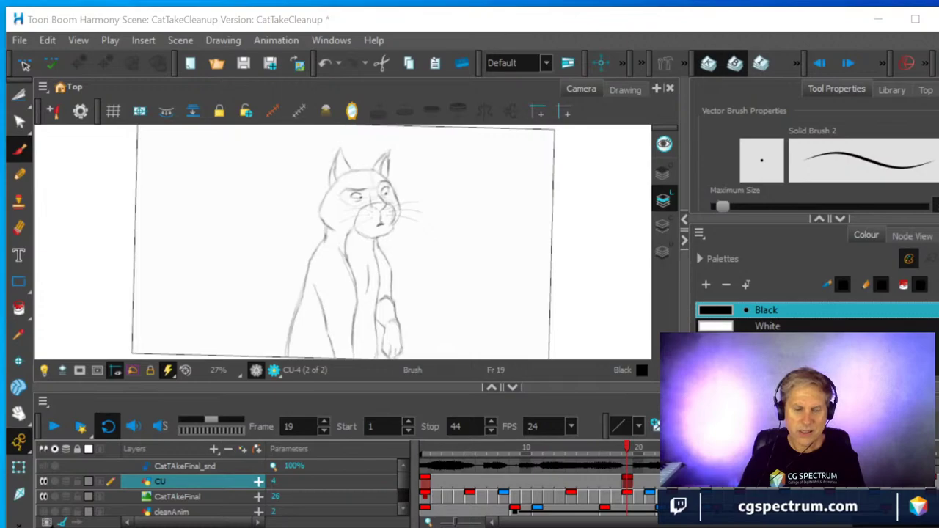
left_click(504, 18)
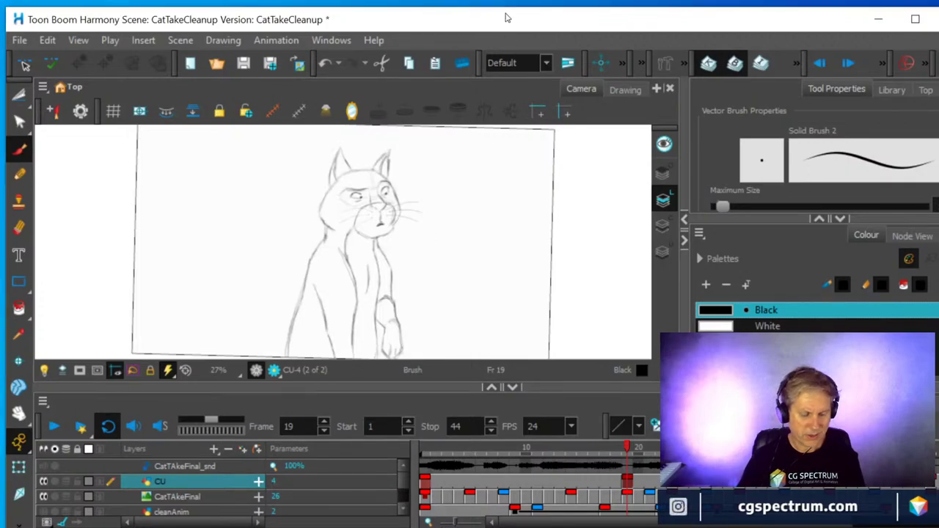
key("alt+o")
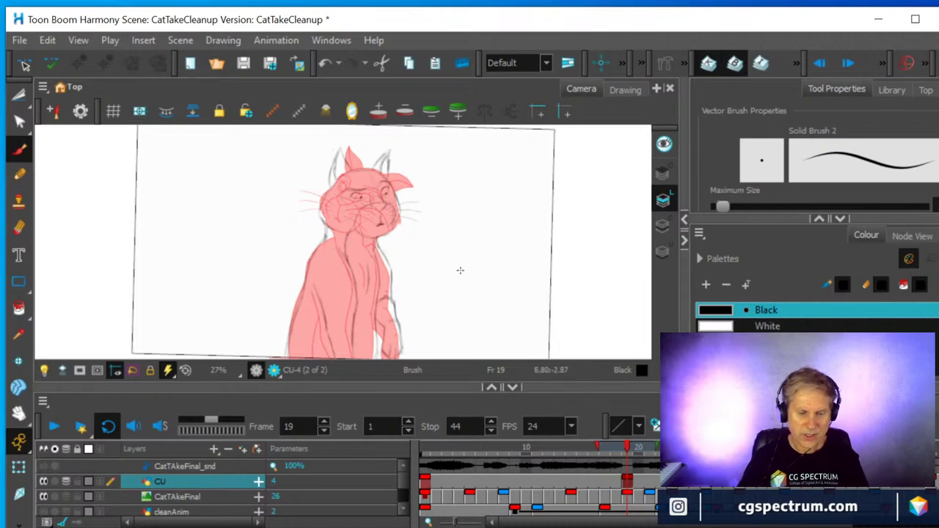
- Zoom out and apply Animation > Tools > Reset All Except Z
scroll(442, 256, "down", 1)
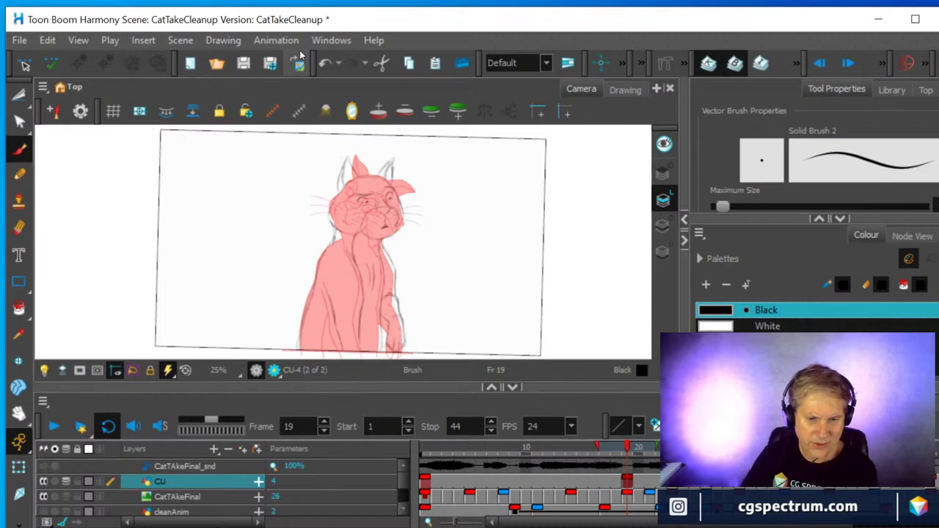
left_click(331, 40)
mouse_move(276, 40)
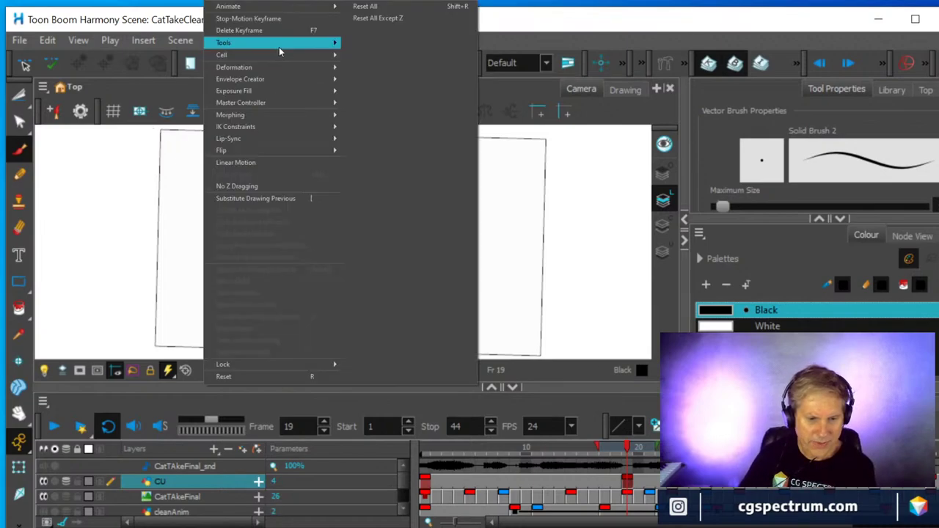
left_click(378, 18)
- Browse the Windows > Toolbars list without changes, then show CU-4 in the Drawing view
left_click(337, 42)
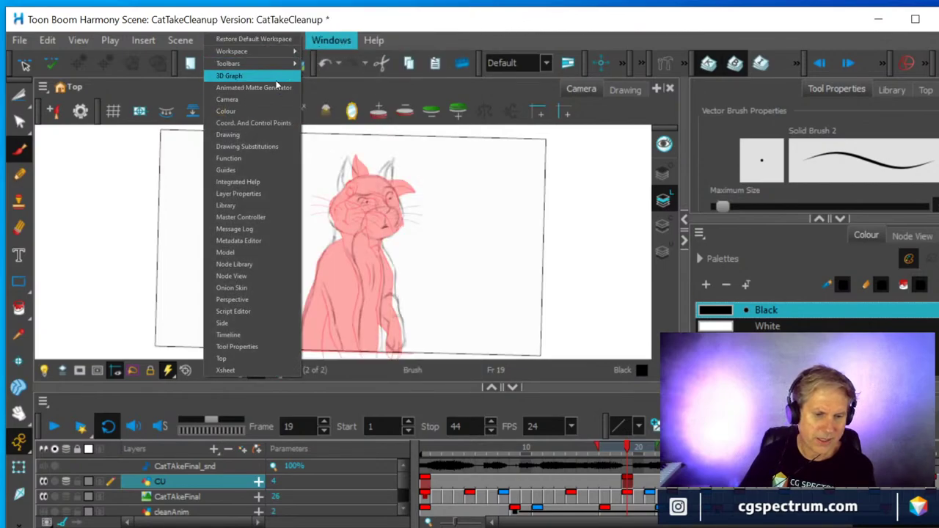
mouse_move(281, 64)
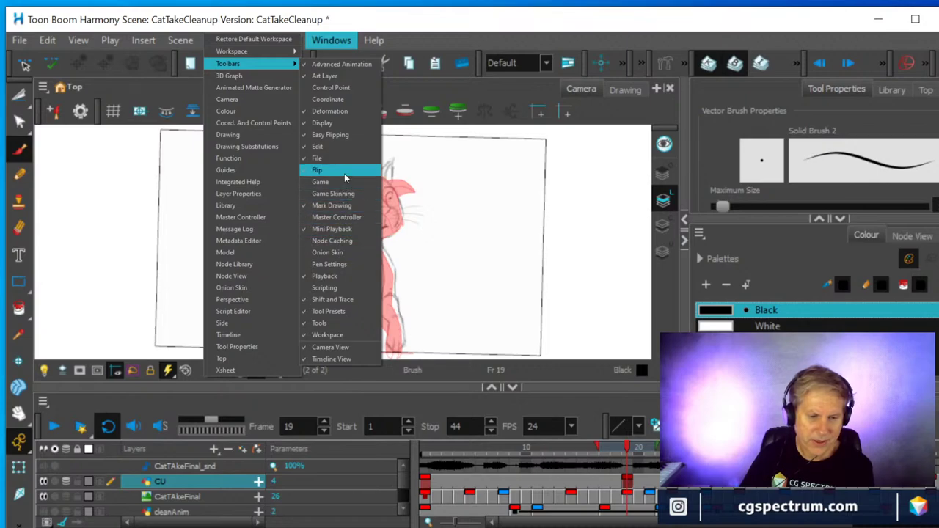
left_click(495, 47)
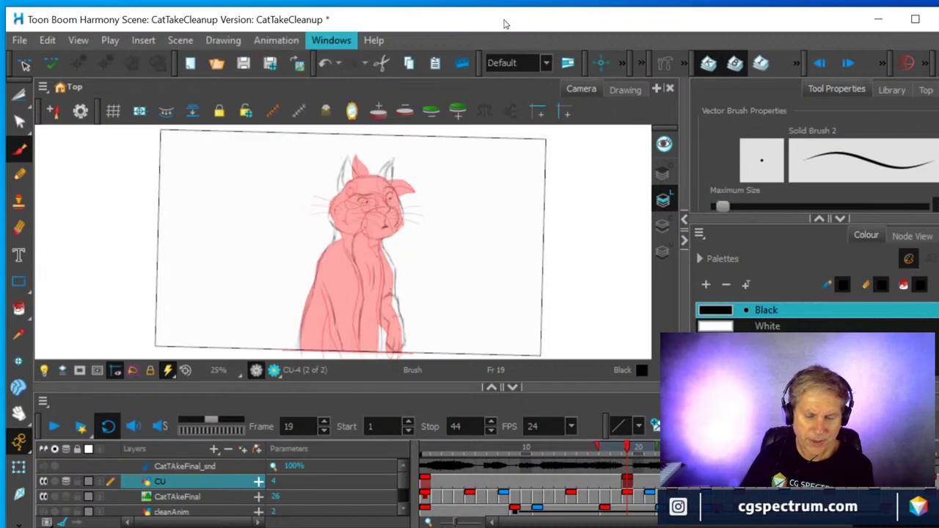
left_click(625, 89)
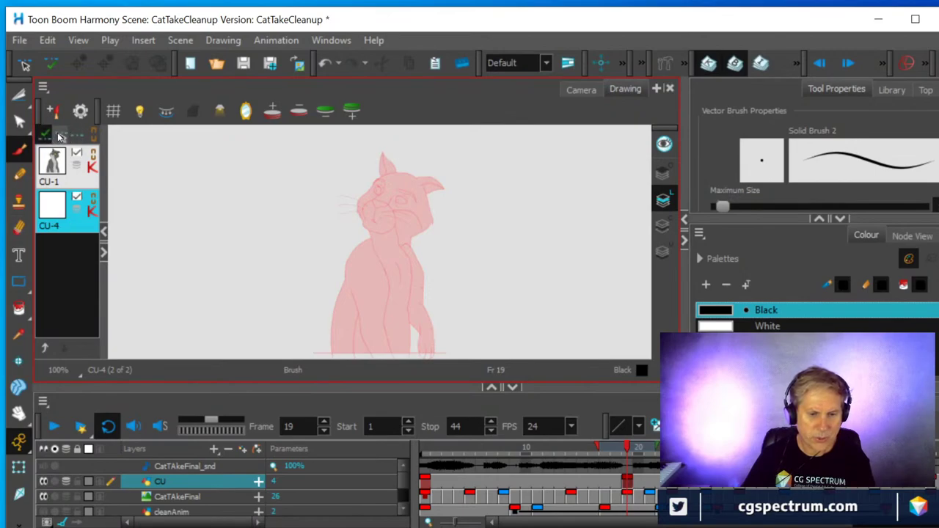
- Use Shift And Trace to move the empty CU-4 drawing up-right and back down-left
left_click(47, 137)
scroll(419, 245, "down", 2)
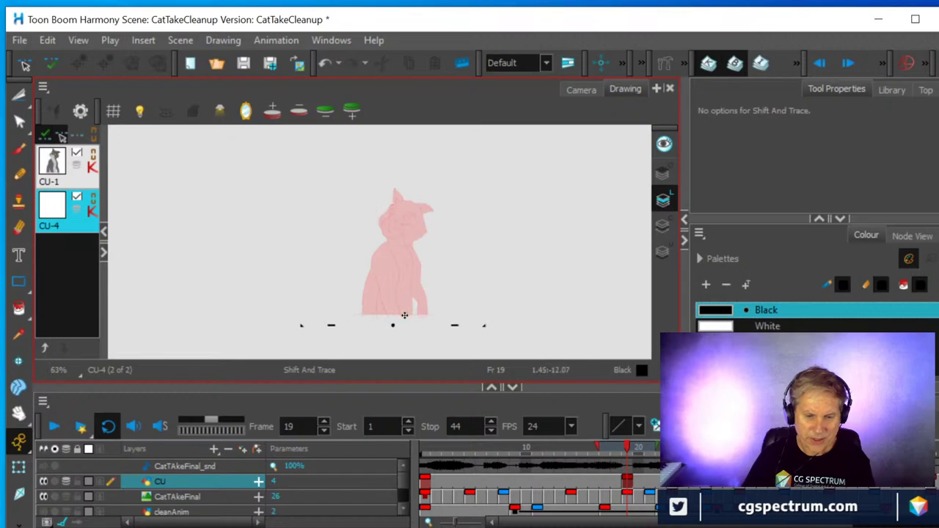
mouse_move(408, 315)
left_mouse_down()
mouse_move(473, 283)
mouse_move(407, 260)
mouse_move(422, 300)
left_mouse_up()
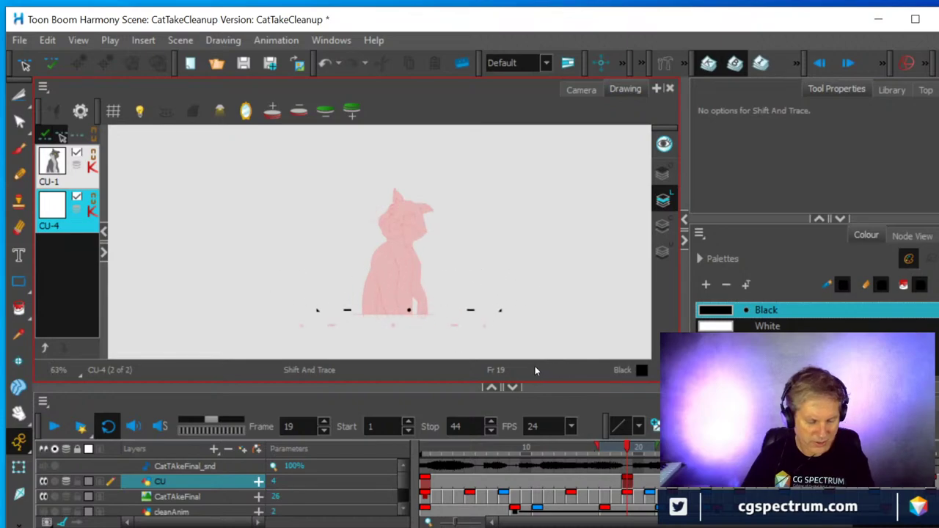
left_click(626, 481)
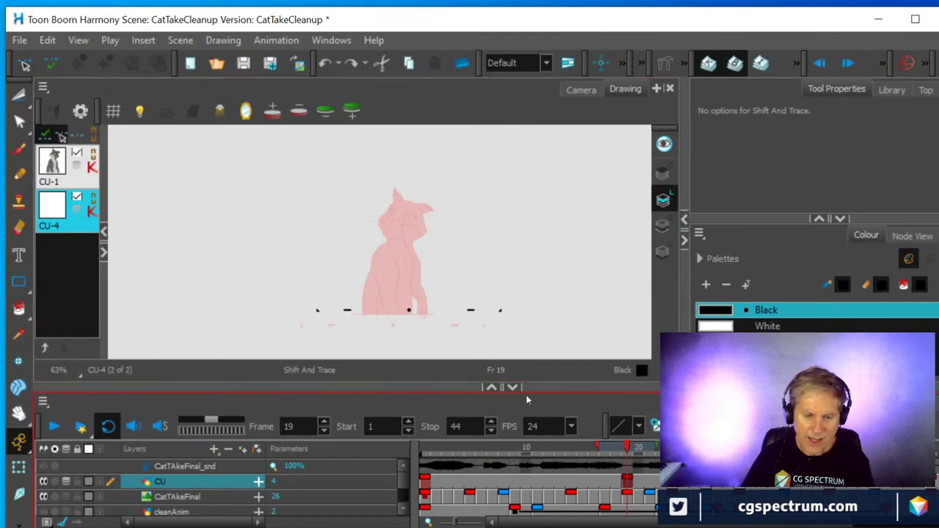
mouse_move(465, 312)
left_mouse_down()
mouse_move(507, 274)
mouse_move(452, 325)
left_mouse_up()
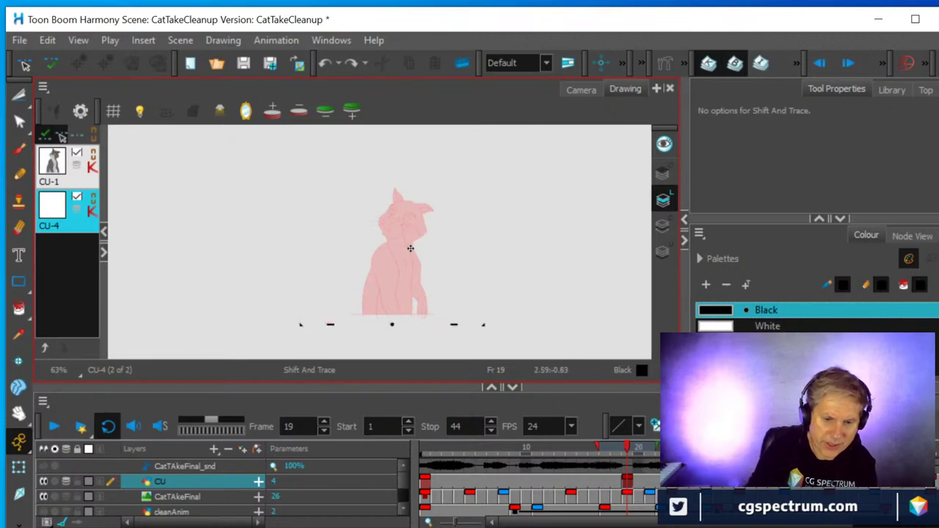
- Sketch practice circles over the cat's head and align them using Shift And Trace
left_click(19, 174)
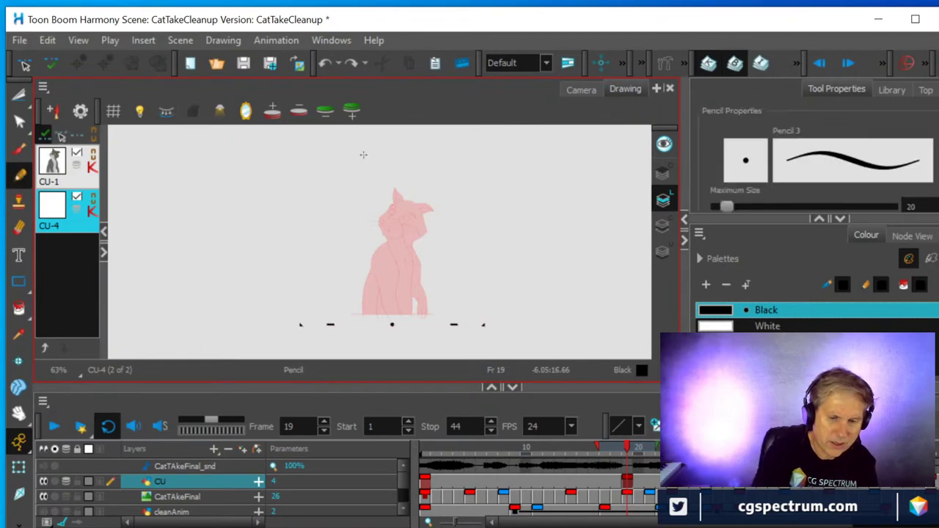
mouse_move(407, 219)
left_mouse_down()
mouse_move(368, 224)
mouse_move(398, 237)
left_mouse_up()
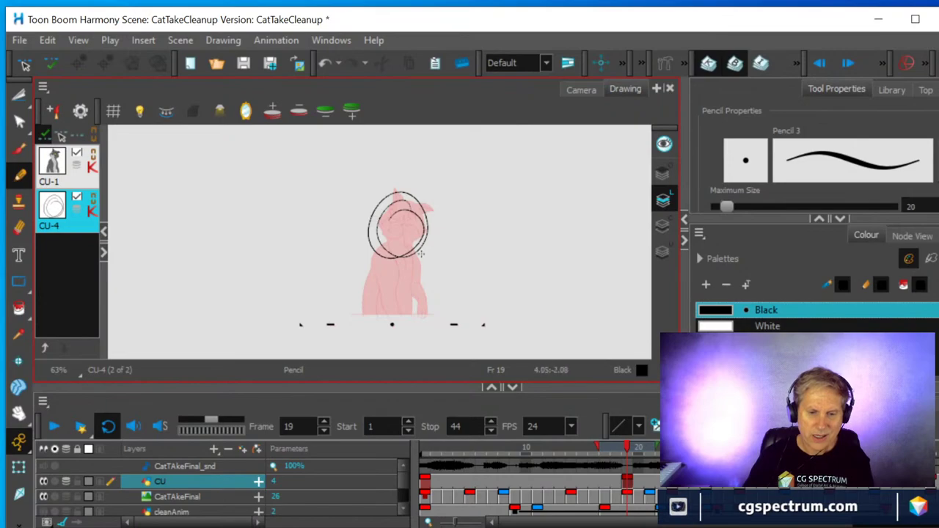
left_click(17, 97)
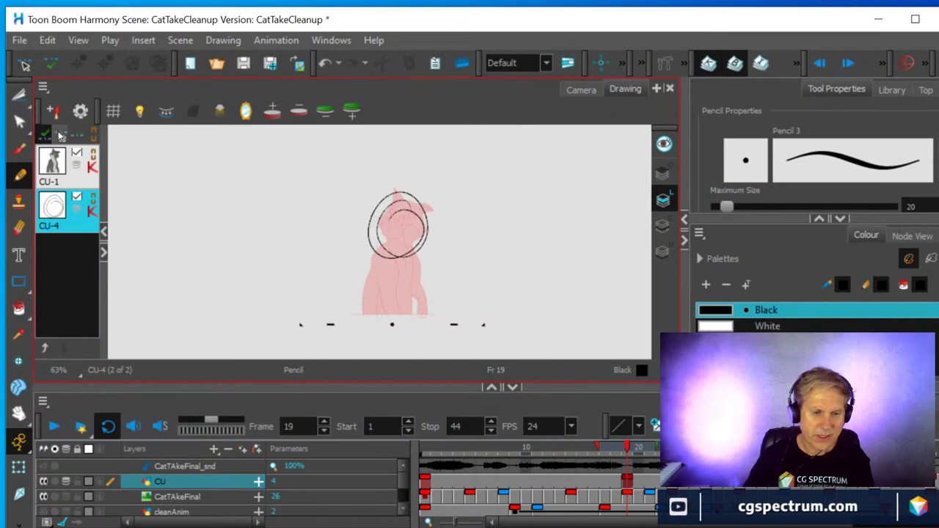
mouse_move(409, 256)
left_mouse_down()
mouse_move(437, 259)
mouse_move(493, 209)
mouse_move(390, 226)
mouse_move(449, 263)
mouse_move(424, 202)
mouse_move(424, 272)
mouse_move(464, 230)
left_mouse_up()
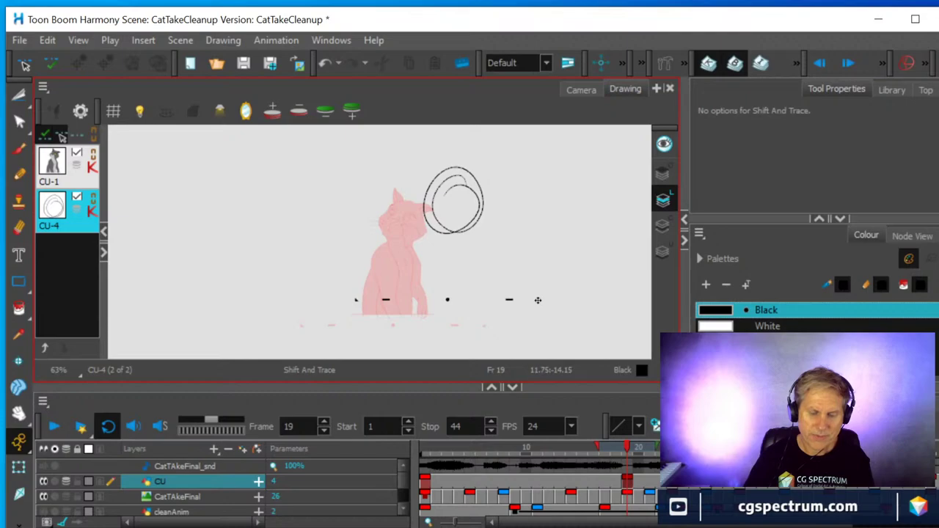
mouse_move(538, 300)
left_mouse_down()
mouse_move(545, 292)
mouse_move(523, 308)
mouse_move(518, 291)
mouse_move(508, 299)
mouse_move(536, 264)
mouse_move(537, 215)
left_mouse_up()
mouse_move(490, 257)
left_mouse_down()
mouse_move(560, 262)
mouse_move(508, 253)
left_mouse_up()
scroll(457, 232, "up", 3)
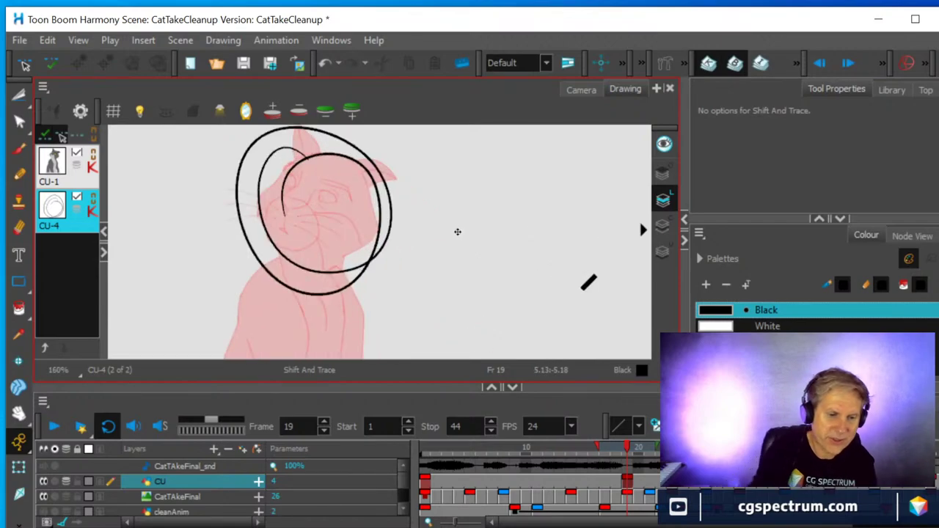
- Erase a gap across the circle, then lasso the circles with the Cutter and delete them
left_click(19, 227)
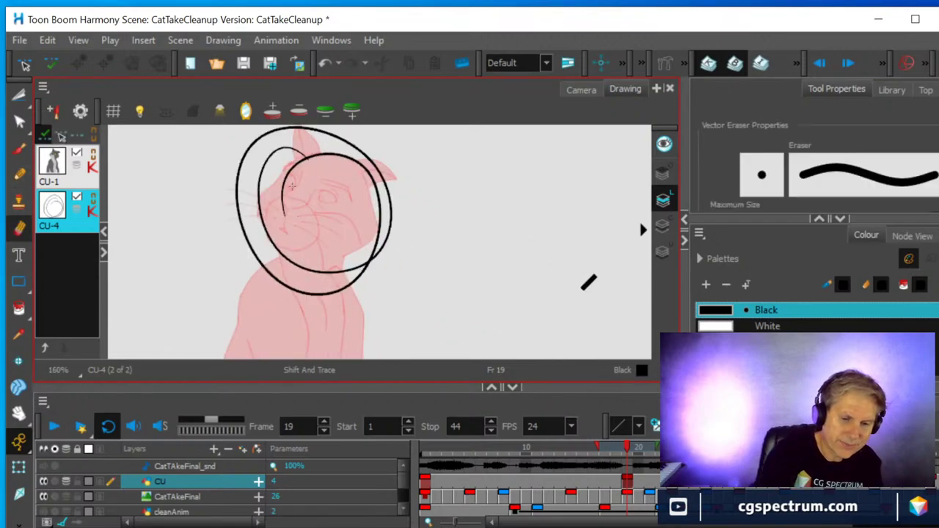
mouse_move(261, 220)
left_mouse_down()
mouse_move(380, 220)
mouse_move(371, 168)
mouse_move(250, 151)
mouse_move(333, 157)
mouse_move(391, 221)
mouse_move(326, 289)
left_mouse_up()
key("alt+t")
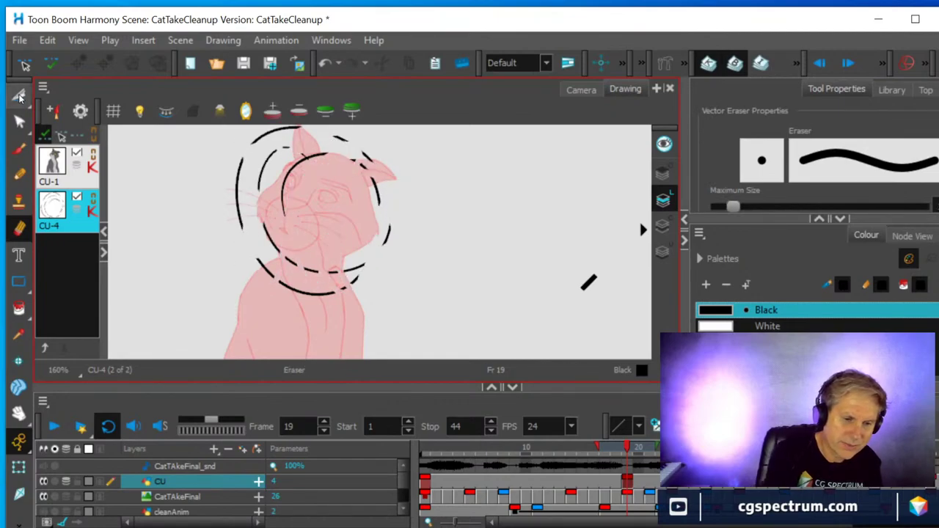
mouse_move(250, 219)
left_mouse_down()
mouse_move(442, 151)
mouse_move(228, 174)
left_mouse_up()
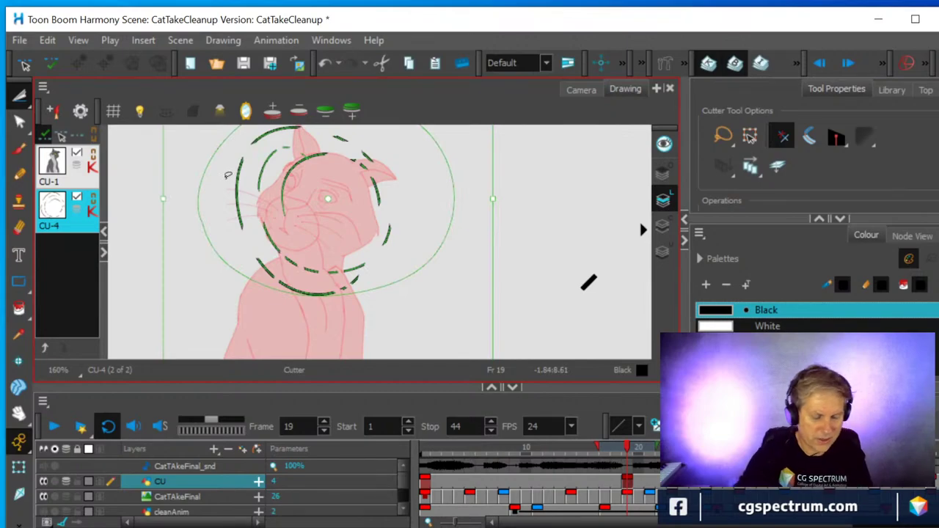
key("Delete")
- Trace the cat's eye, face outline, left shoulder line and pupil with the Pencil
left_click(19, 174)
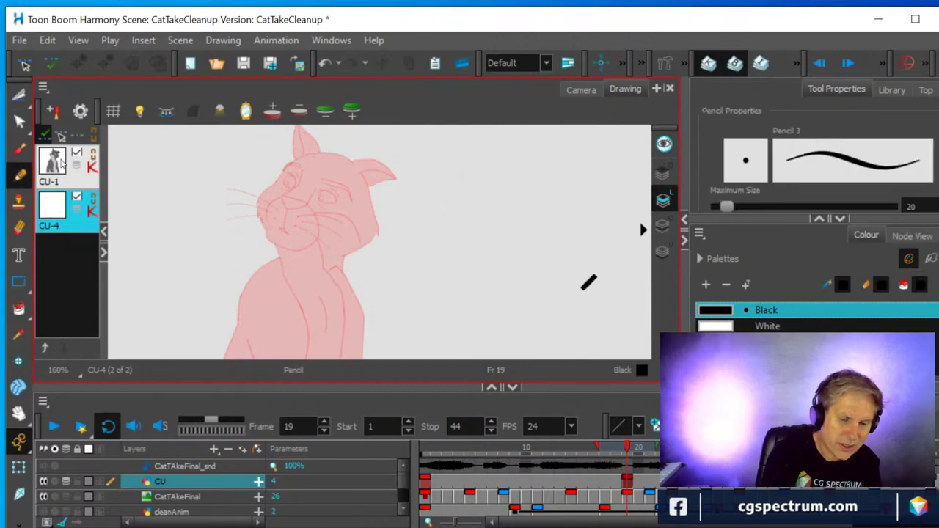
mouse_move(281, 195)
left_mouse_down()
mouse_move(308, 206)
mouse_move(303, 201)
mouse_move(266, 227)
mouse_move(292, 248)
left_mouse_up()
mouse_move(311, 251)
left_mouse_down()
mouse_move(318, 149)
mouse_move(361, 160)
mouse_move(377, 233)
mouse_move(344, 254)
mouse_move(340, 273)
mouse_move(368, 309)
left_mouse_up()
mouse_move(285, 257)
left_mouse_down()
mouse_move(230, 302)
mouse_move(237, 343)
left_mouse_up()
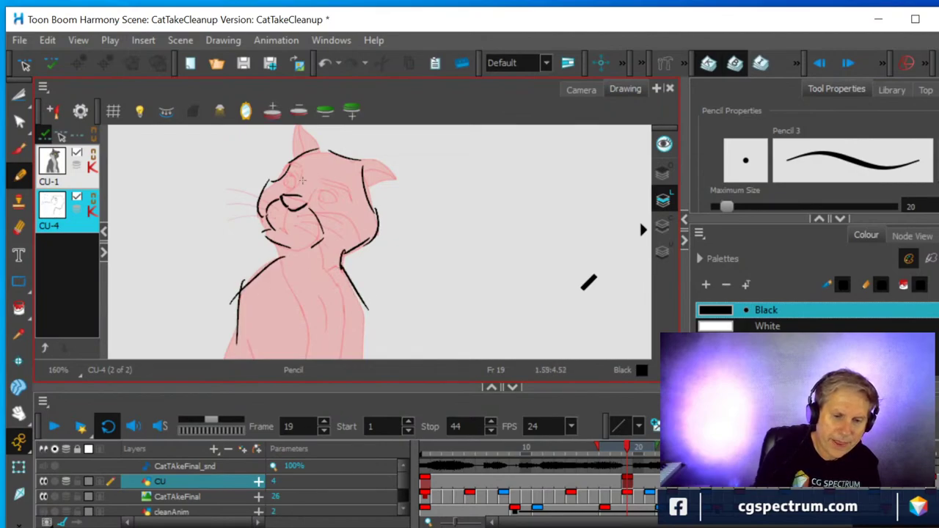
left_click(321, 197)
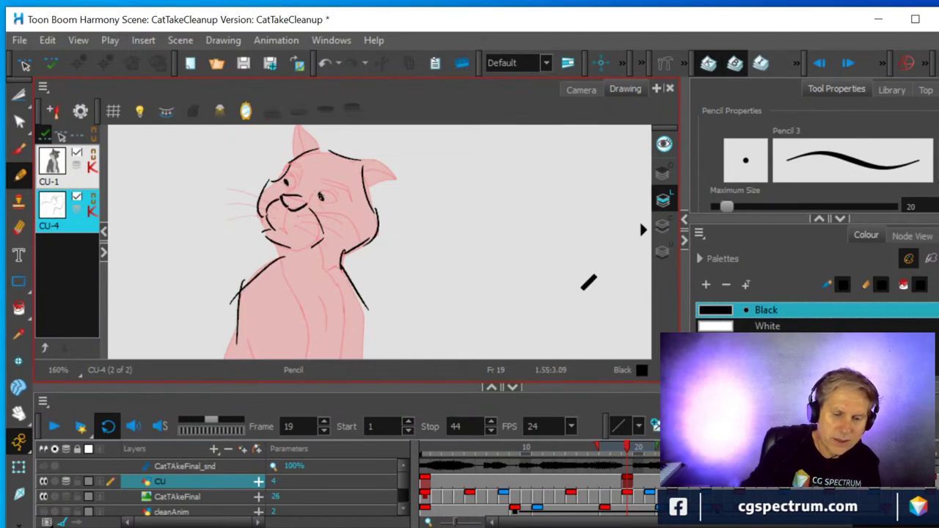
- Check the lines in the Camera view without onion skin, then return to the Drawing view with onion skin on
left_click(582, 89)
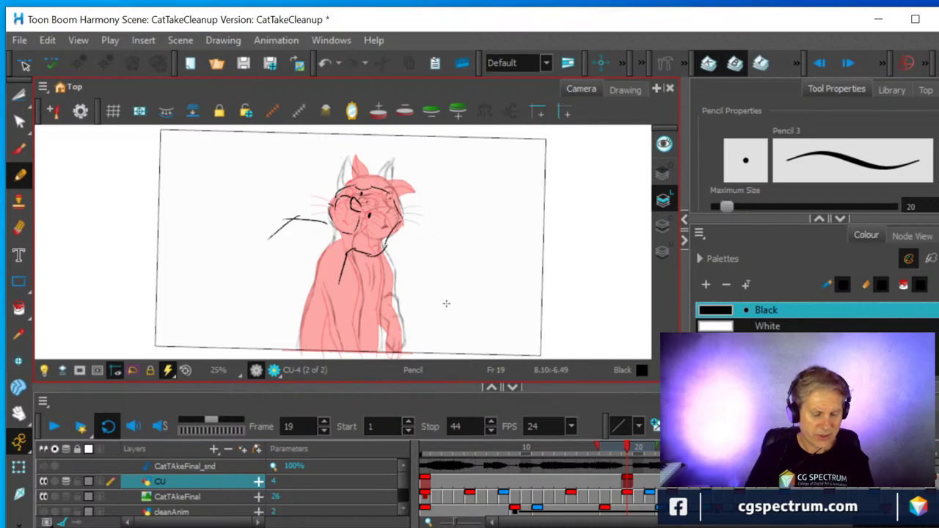
key("alt+o")
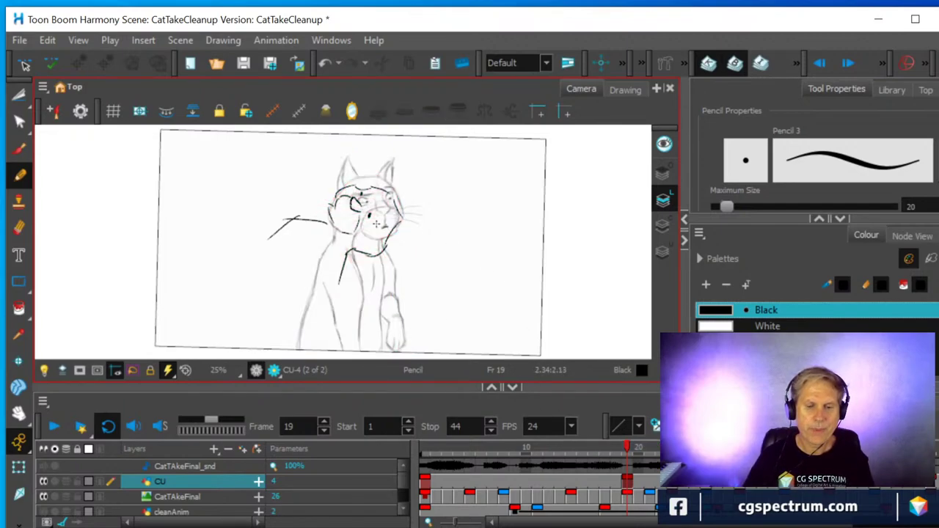
left_click(620, 89)
scroll(548, 249, "down", 5)
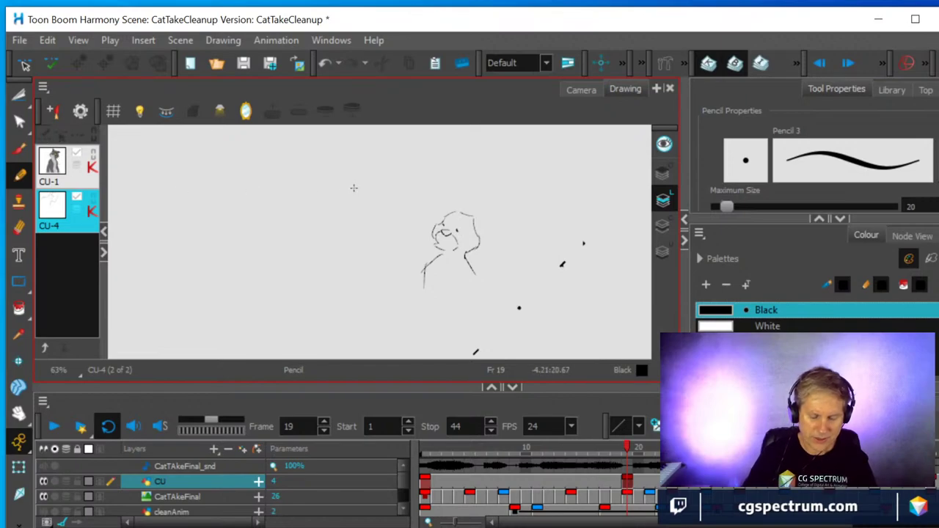
key("alt+o")
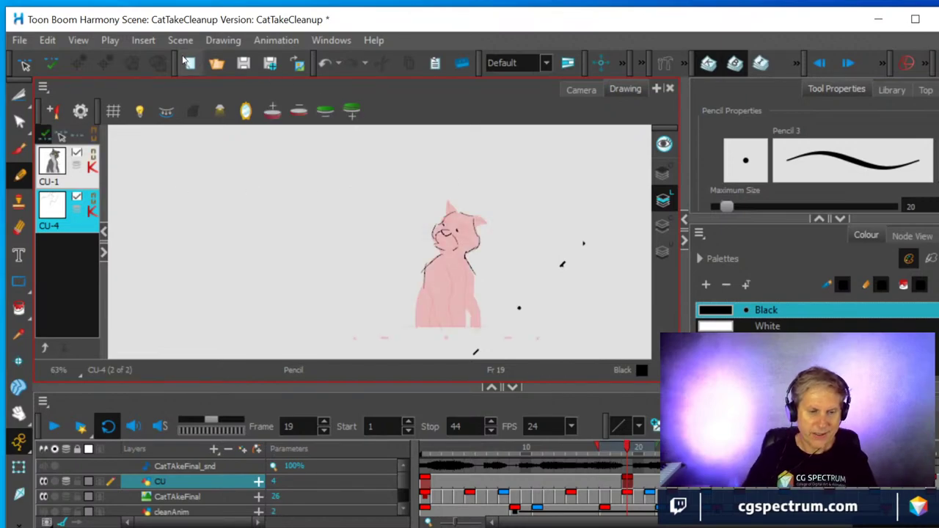
- Shift and rotate the CU-4 sketch to line it up over the pink onion-skinned cat
left_click(54, 112)
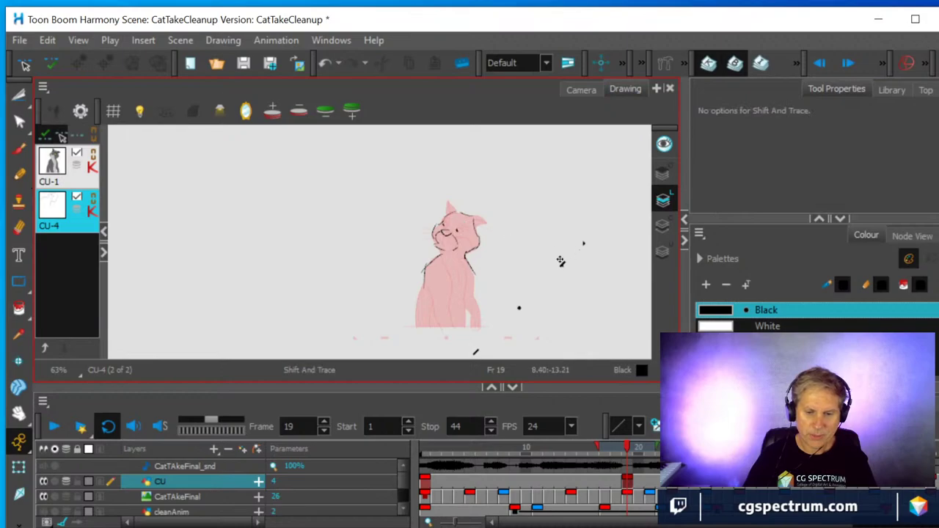
mouse_move(563, 265)
left_mouse_down()
mouse_move(510, 261)
mouse_move(512, 278)
mouse_move(505, 245)
mouse_move(513, 256)
left_mouse_up()
scroll(521, 245, "up", 4)
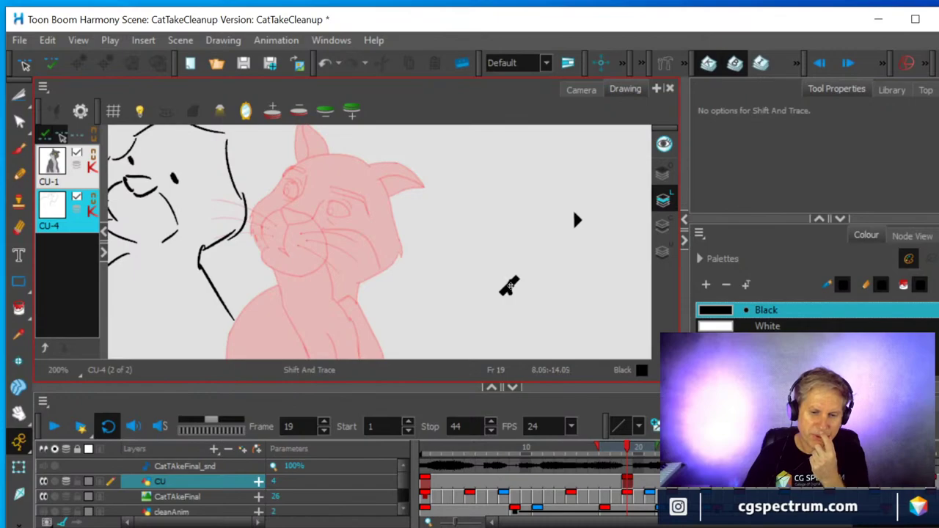
mouse_move(509, 285)
left_mouse_down()
mouse_move(513, 329)
mouse_move(494, 295)
mouse_move(550, 311)
mouse_move(411, 325)
mouse_move(455, 323)
mouse_move(524, 287)
left_mouse_up()
scroll(533, 259, "down", 2)
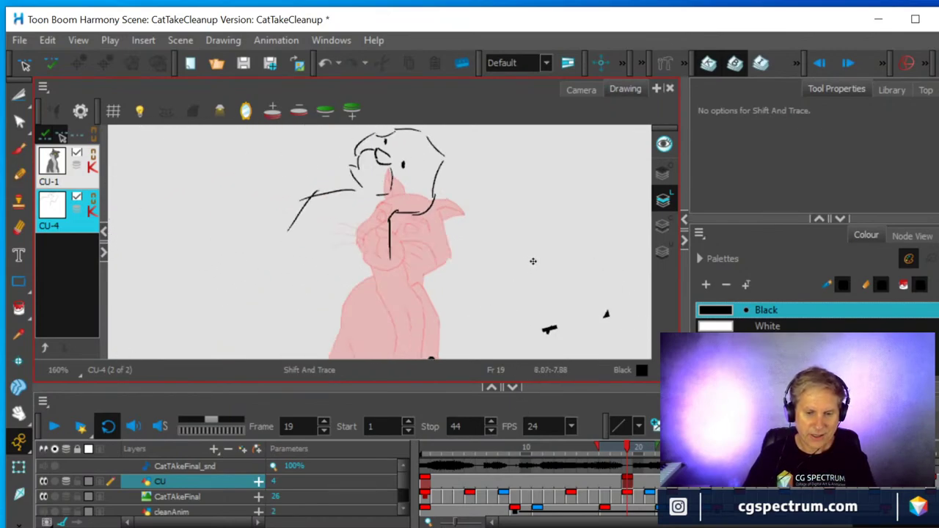
scroll(538, 258, "down", 1)
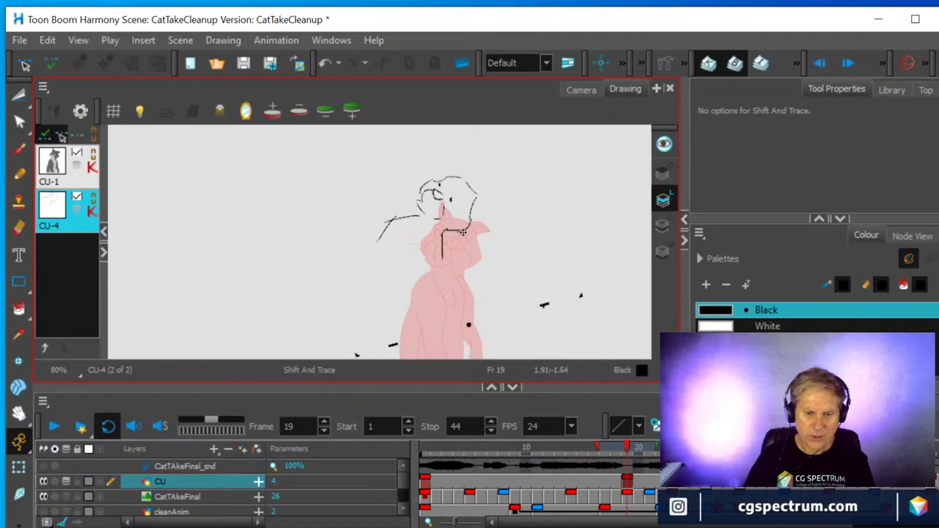
left_click_drag(464, 232, 469, 275)
scroll(475, 262, "up", 3)
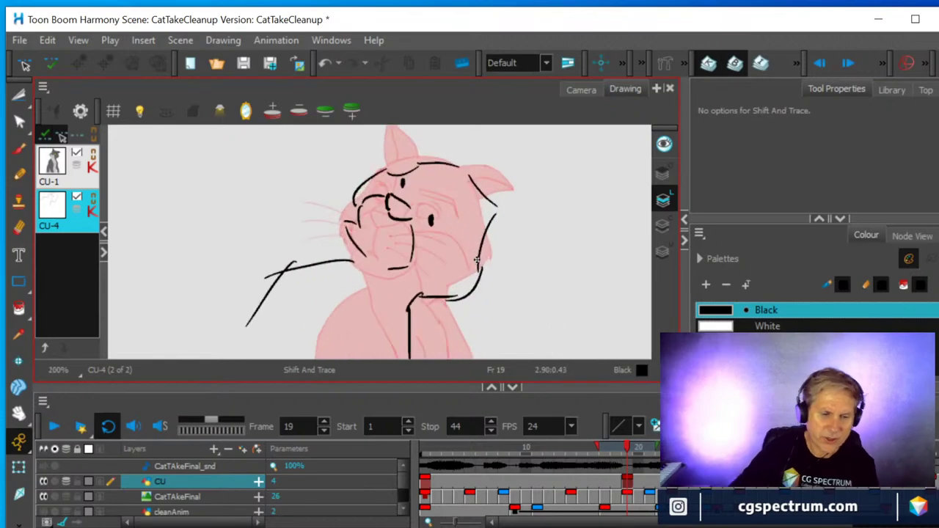
- Lasso the black head strokes with the Cutter and delete them
left_click(20, 94)
mouse_move(320, 252)
left_mouse_down()
mouse_move(513, 147)
mouse_move(340, 285)
mouse_move(294, 201)
left_mouse_up()
key("Delete")
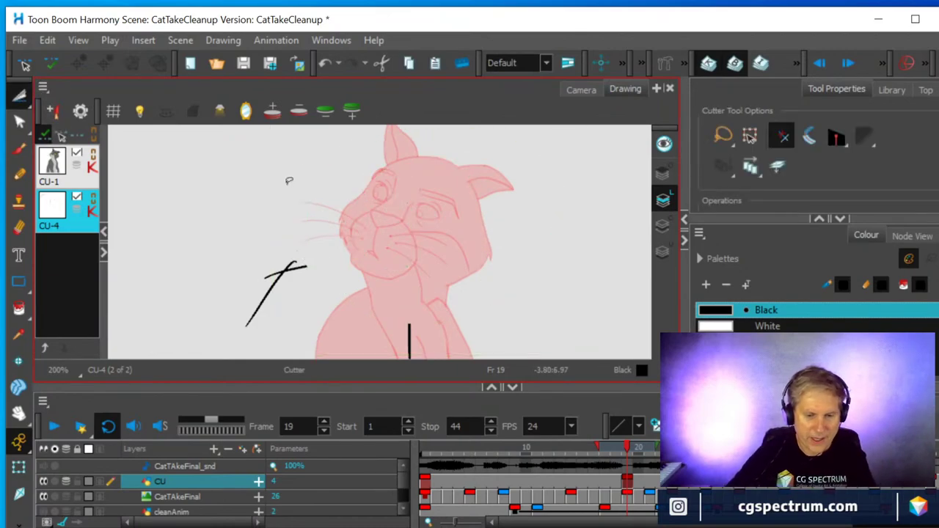
- Trace the forehead, right ear, cheek, chin, left neck line and right shoulder in pencil
left_click(19, 175)
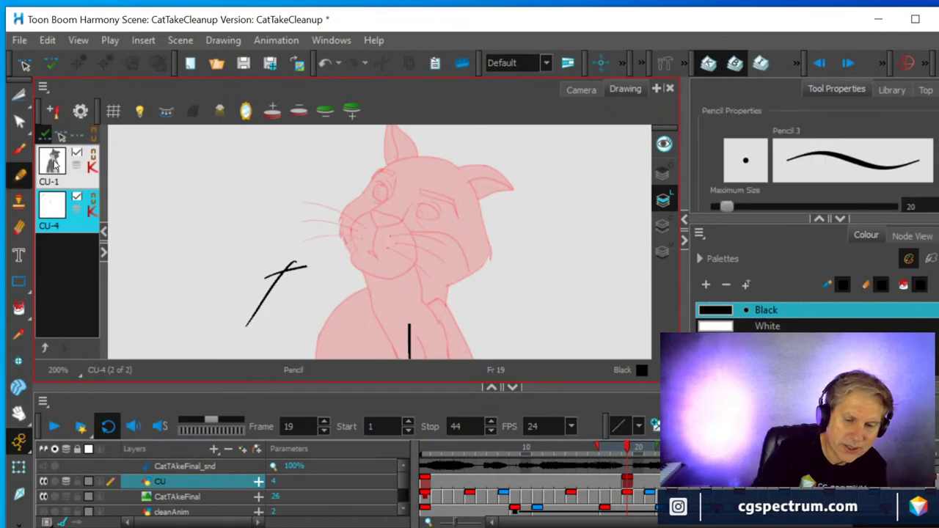
mouse_move(342, 239)
left_mouse_down()
mouse_move(342, 214)
mouse_move(399, 155)
mouse_move(458, 167)
mouse_move(487, 248)
mouse_move(446, 308)
left_mouse_up()
mouse_move(368, 213)
left_mouse_down()
mouse_move(379, 228)
mouse_move(370, 214)
left_mouse_up()
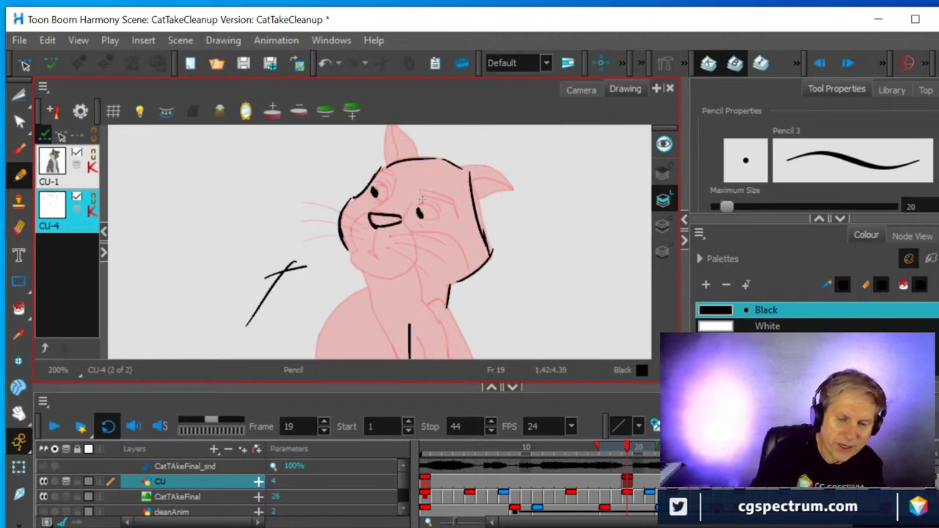
left_click_drag(350, 261, 402, 273)
left_click_drag(365, 282, 371, 327)
mouse_move(424, 305)
left_mouse_down()
mouse_move(441, 298)
mouse_move(468, 339)
left_mouse_up()
- Add the ear outlines, muzzle line, right brow and forehead stroke, then recentre the view
mouse_move(465, 168)
left_mouse_down()
mouse_move(517, 183)
mouse_move(520, 193)
left_mouse_up()
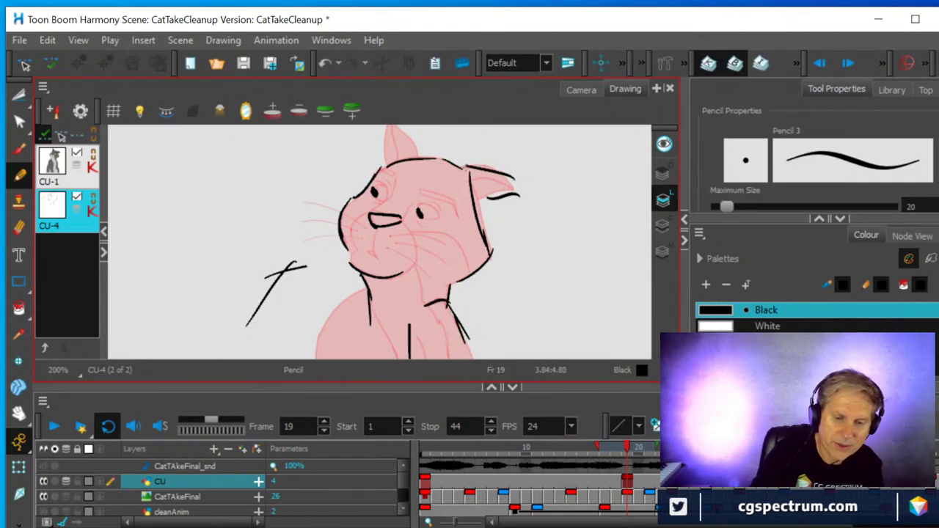
mouse_move(385, 157)
left_mouse_down()
mouse_move(416, 152)
mouse_move(379, 163)
mouse_move(400, 156)
left_mouse_up()
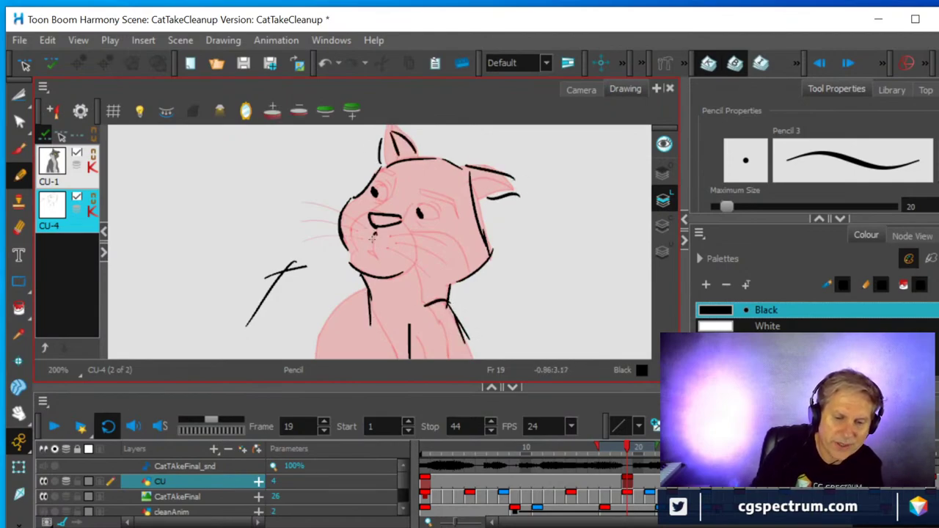
left_click_drag(372, 234, 371, 252)
left_click_drag(421, 190, 455, 213)
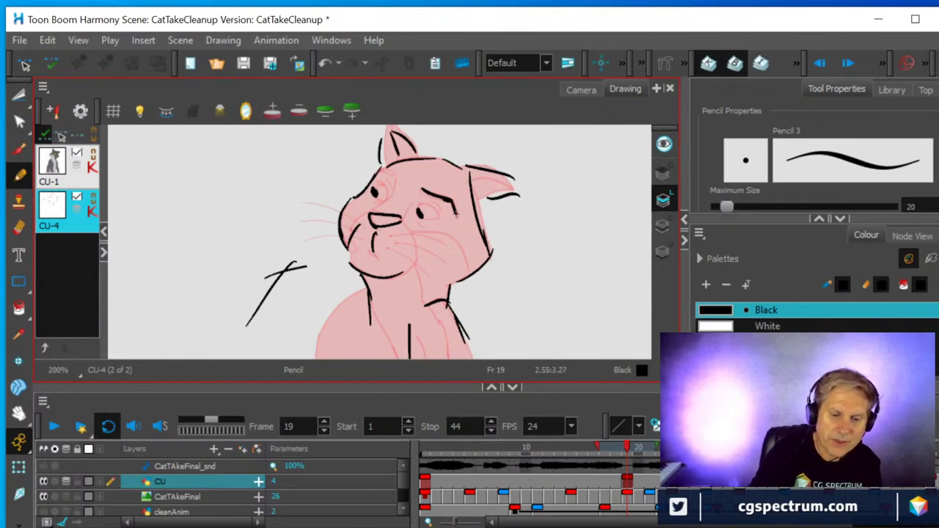
left_click_drag(376, 174, 397, 169)
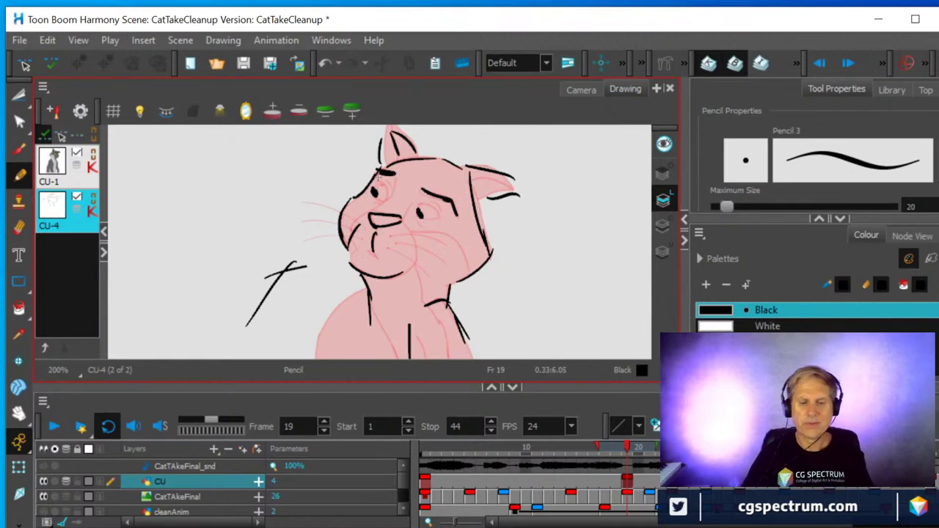
scroll(537, 196, "down", 3)
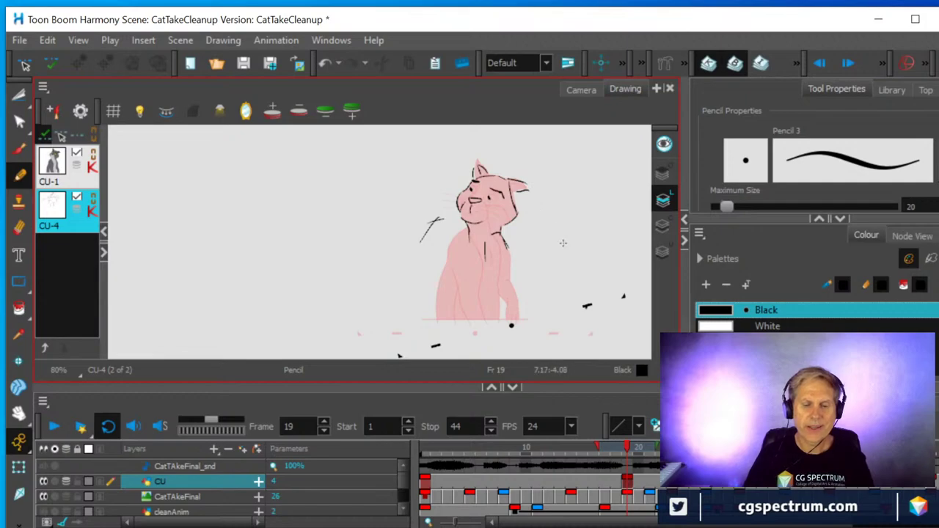
left_click_drag(584, 245, 509, 222)
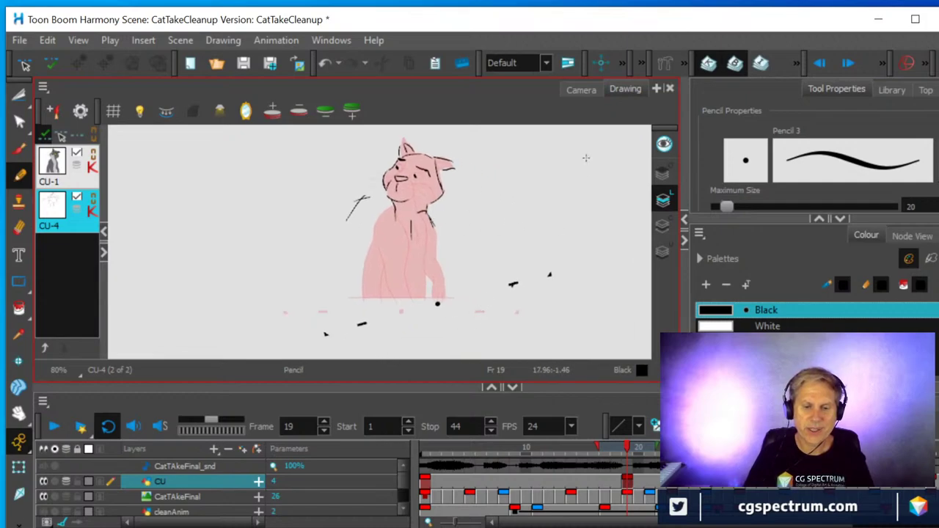
- In the Camera view, straighten the rotation with Shift+X and lasso the stray stroke left of the cat
left_click(577, 91)
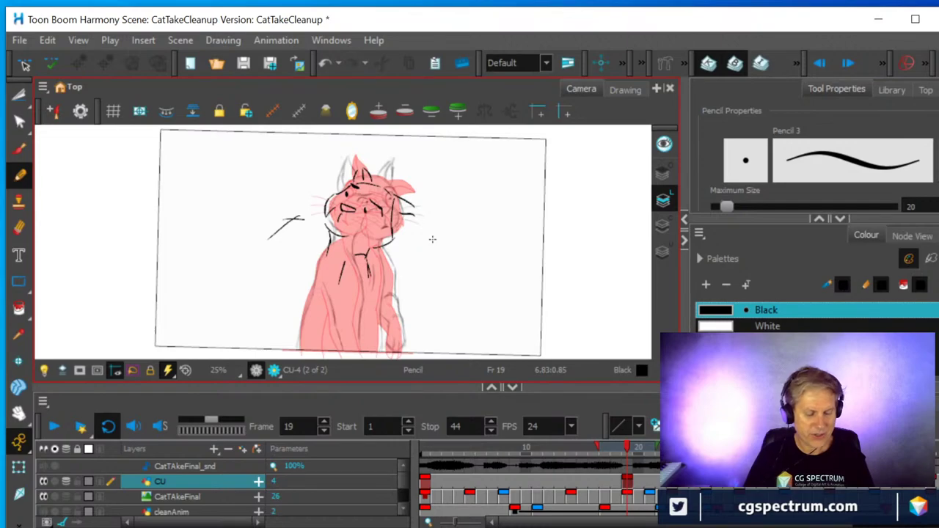
key("shift+x")
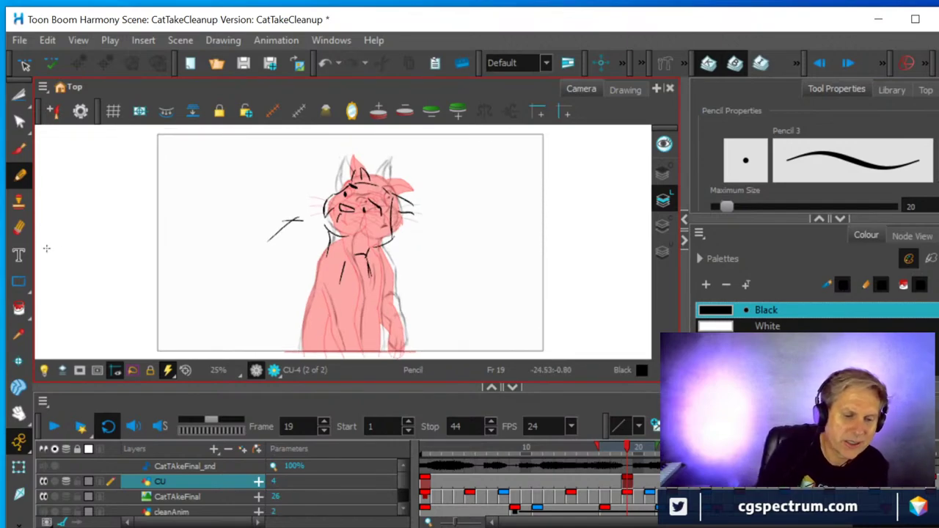
left_click(19, 94)
mouse_move(257, 248)
left_mouse_down()
mouse_move(288, 189)
mouse_move(314, 248)
left_mouse_up()
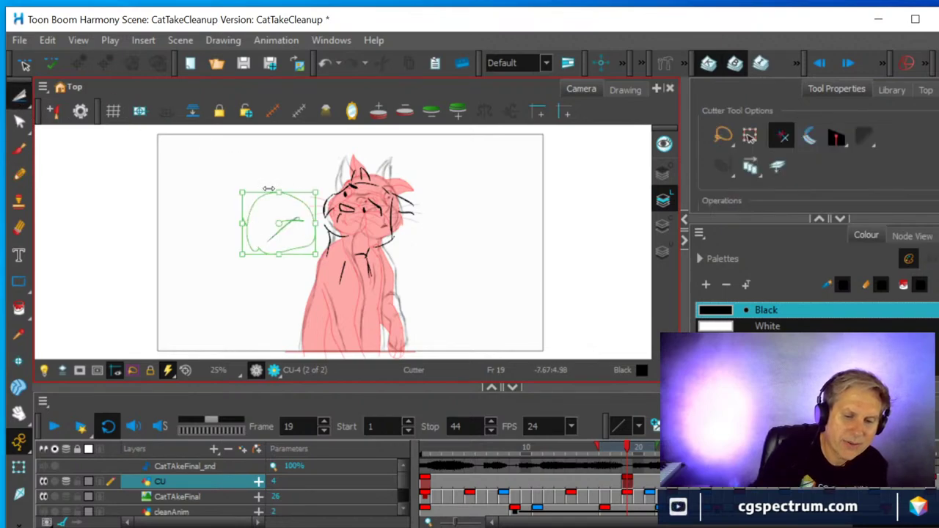
- Delete the stray stroke and trace the cat's right side and face with brush lines
key("Delete")
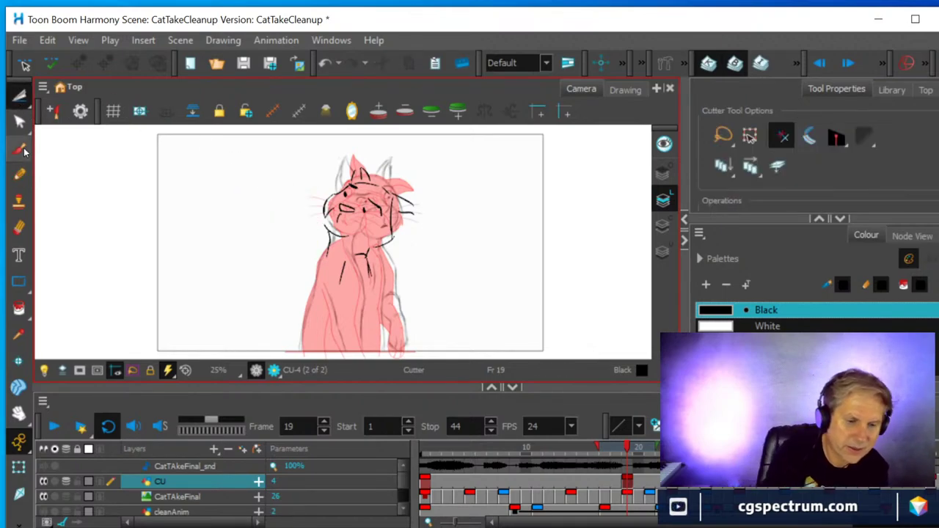
key("alt+b")
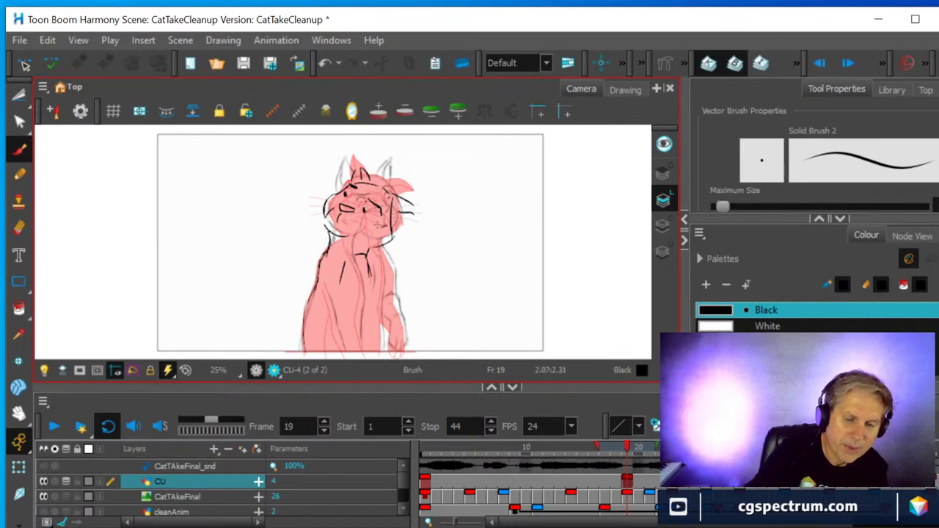
mouse_move(390, 270)
left_mouse_down()
mouse_move(409, 347)
mouse_move(390, 349)
left_mouse_up()
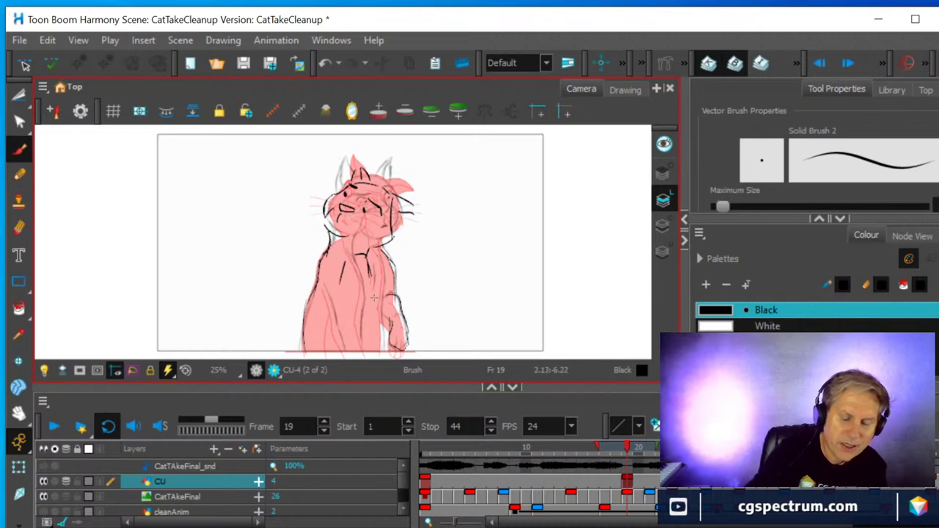
left_click_drag(340, 221, 337, 213)
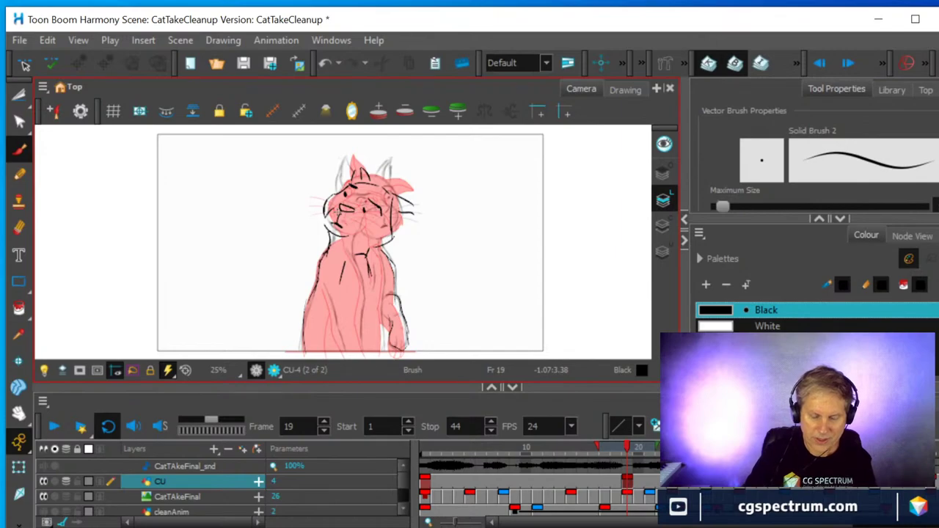
- Turn off onion skin, hide CatTakeFinal, and compare frames 19 and 20
key("alt+o")
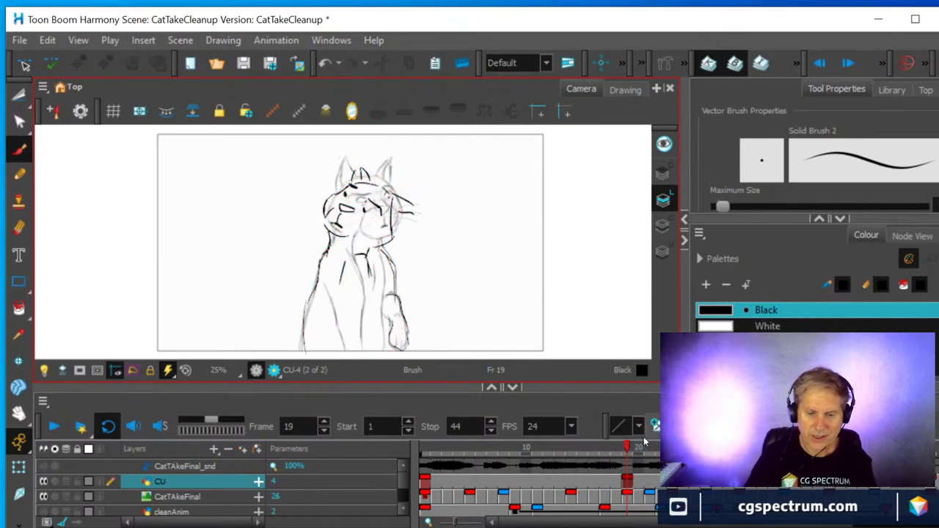
left_click(44, 497)
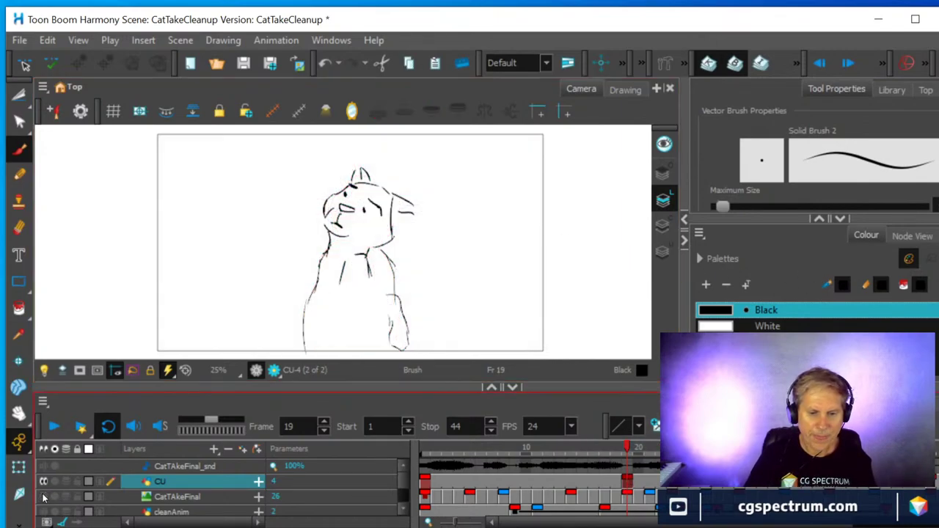
mouse_move(626, 447)
left_mouse_down()
mouse_move(637, 448)
mouse_move(606, 453)
mouse_move(630, 458)
left_mouse_up()
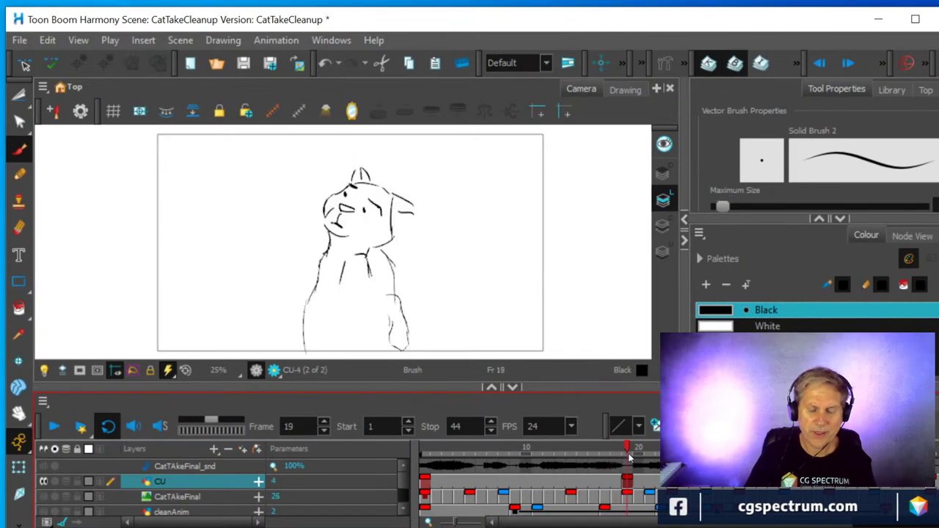
- Return to the Drawing view with onion skin on and Shift And Trace active
left_click(629, 89)
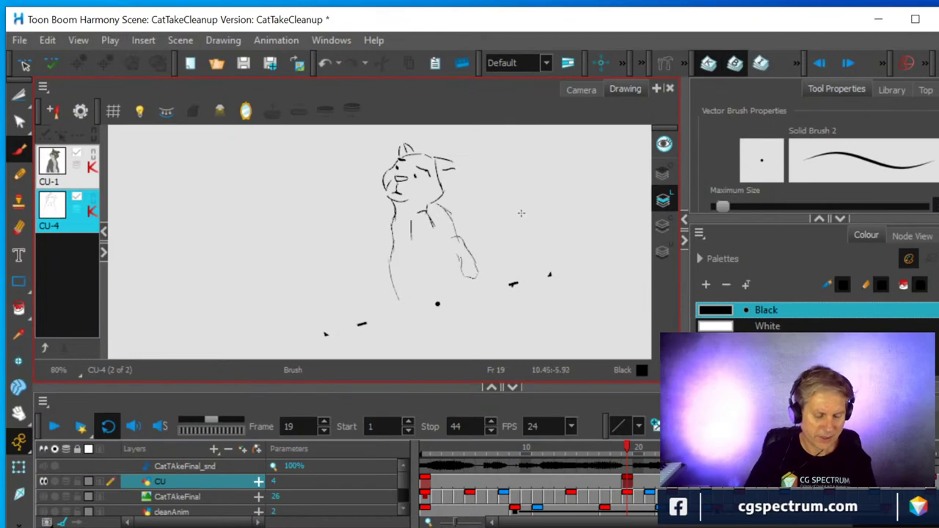
key("alt+o")
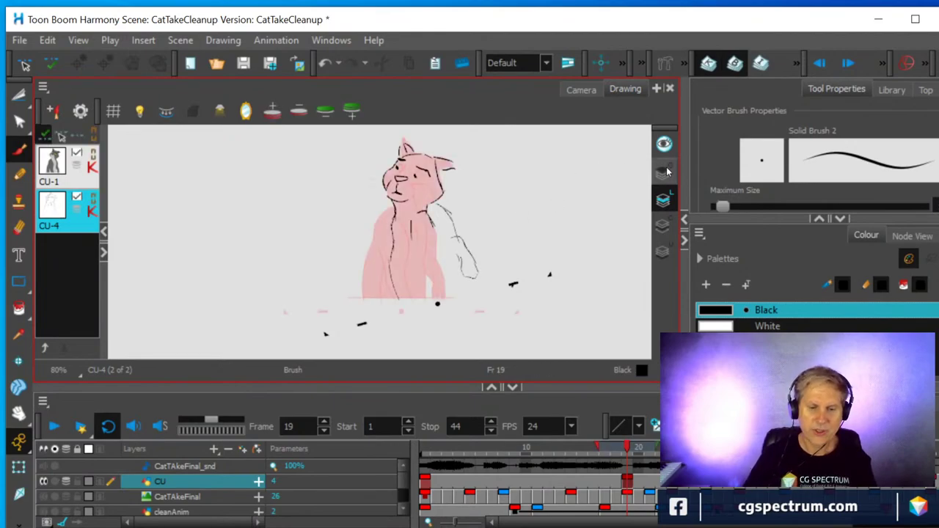
left_click(62, 136)
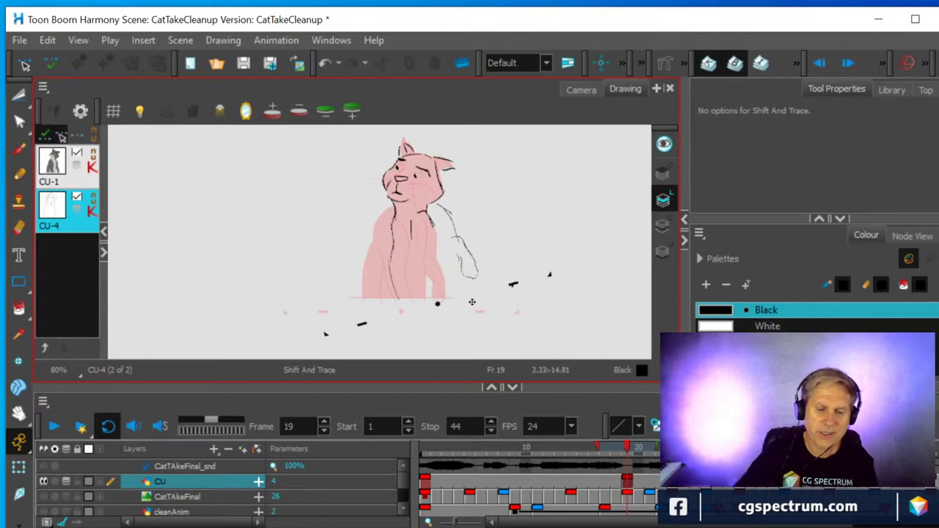
- With the Brush, circle and box the stray marks below the cat and draw a large upper-left rectangle
left_click(20, 152)
mouse_move(551, 246)
left_mouse_down()
mouse_move(447, 272)
mouse_move(587, 294)
mouse_move(558, 237)
left_mouse_up()
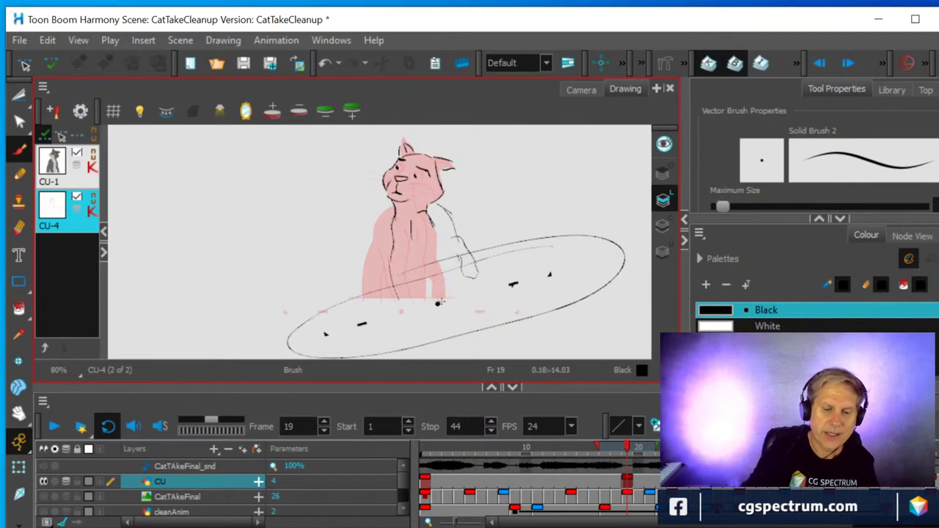
left_click_drag(438, 295, 441, 301)
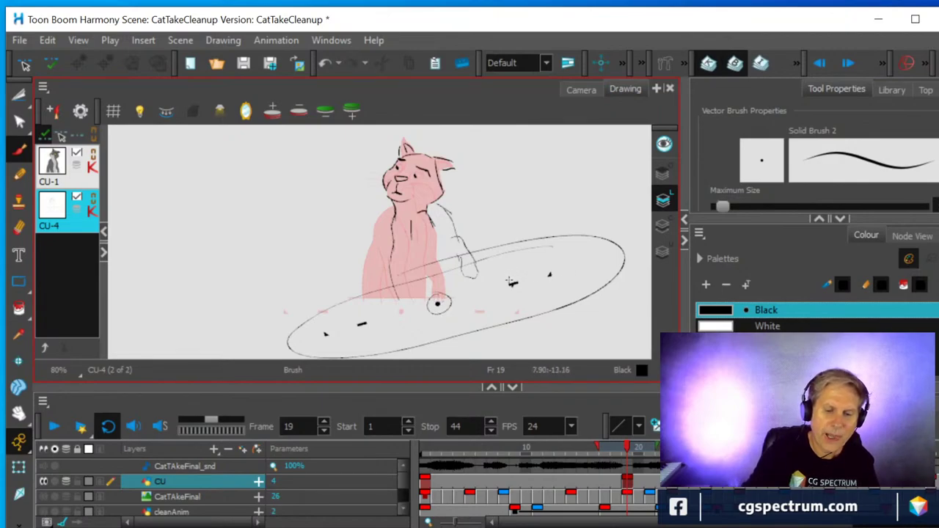
mouse_move(503, 293)
left_mouse_down()
mouse_move(526, 273)
mouse_move(503, 297)
left_mouse_up()
mouse_move(348, 322)
left_mouse_down()
mouse_move(376, 312)
mouse_move(350, 336)
left_mouse_up()
mouse_move(161, 249)
left_mouse_down()
mouse_move(158, 219)
mouse_move(314, 165)
mouse_move(229, 263)
mouse_move(155, 208)
left_mouse_up()
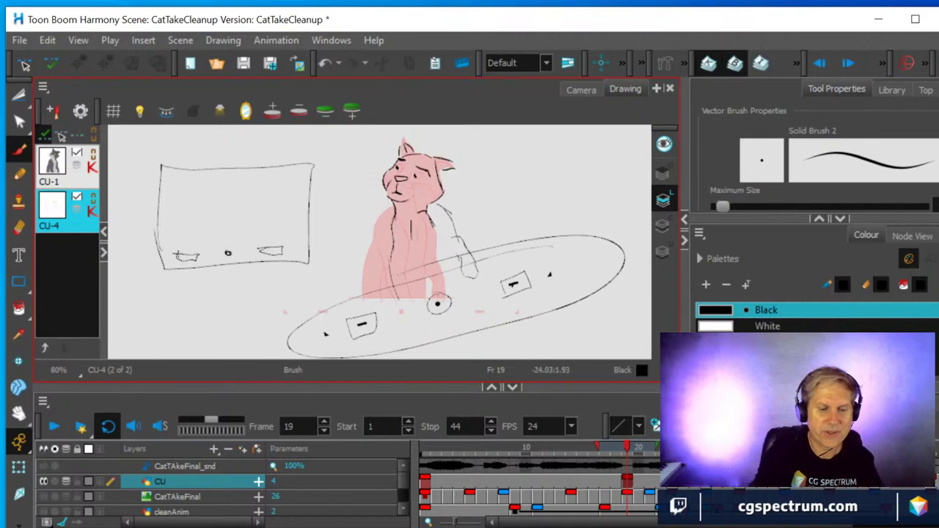
- Draw three legs under the rectangle and a zigzag scribble inside it
mouse_move(185, 265)
left_mouse_down()
mouse_move(179, 310)
mouse_move(187, 270)
left_mouse_up()
left_click_drag(270, 267, 279, 299)
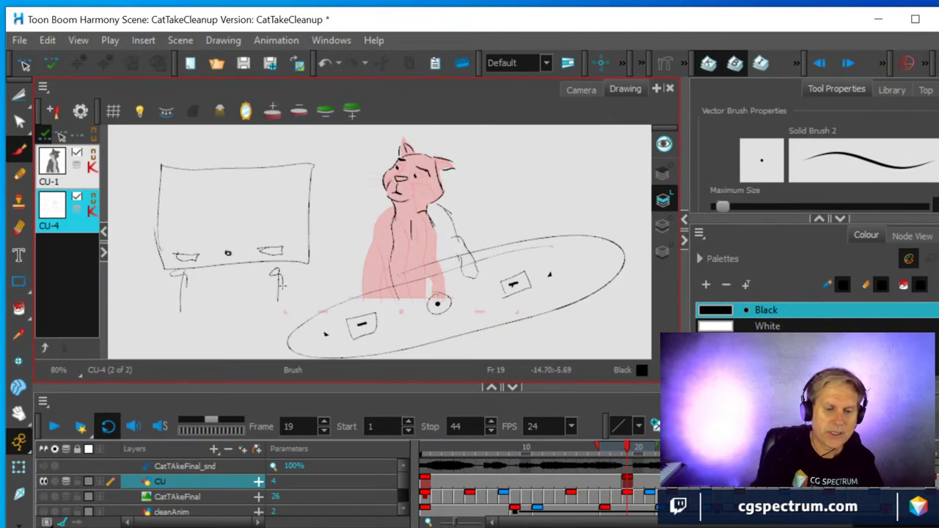
mouse_move(231, 273)
left_mouse_down()
mouse_move(230, 300)
mouse_move(238, 278)
left_mouse_up()
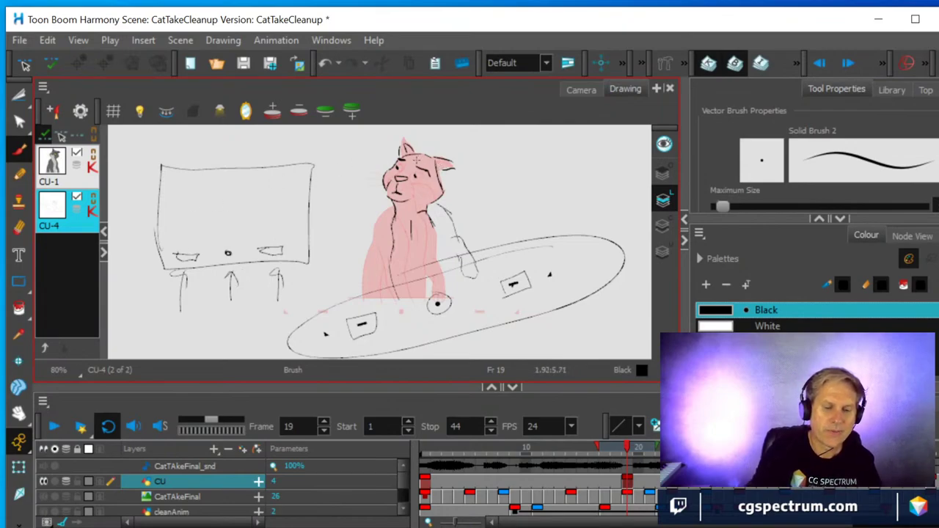
mouse_move(185, 188)
left_mouse_down()
mouse_move(229, 217)
mouse_move(192, 242)
mouse_move(271, 208)
left_mouse_up()
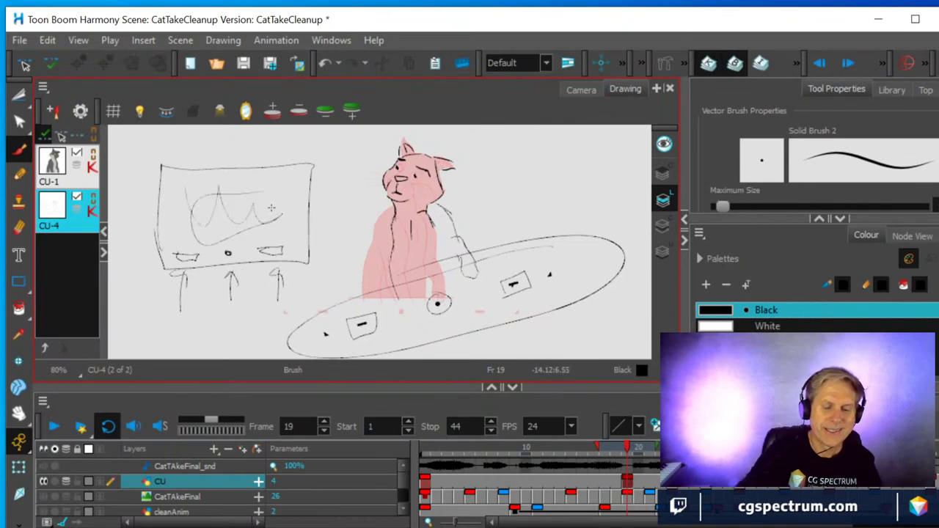
left_click_drag(157, 194, 177, 165)
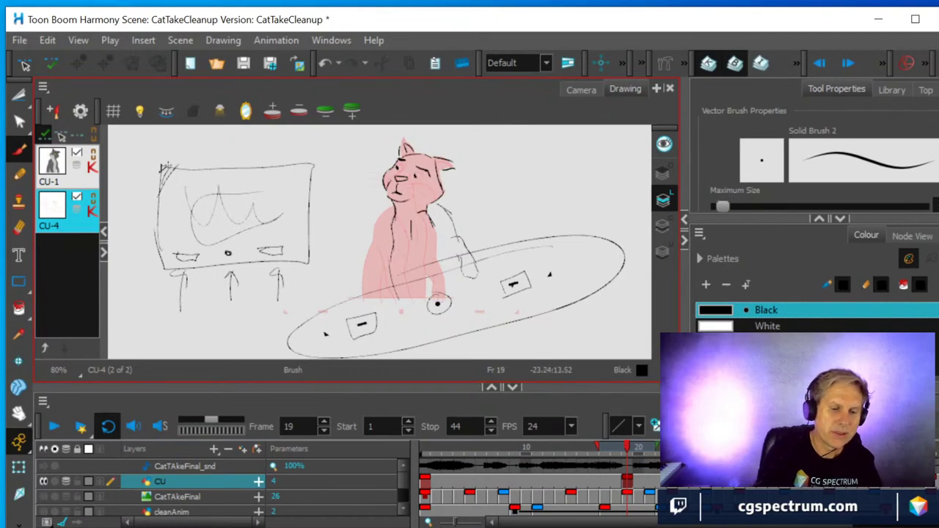
- Draw an ellipse around the rectangle, undo and redraw it looser, and stroke the bottom edge
mouse_move(292, 160)
left_mouse_down()
mouse_move(254, 139)
mouse_move(367, 210)
mouse_move(283, 149)
left_mouse_up()
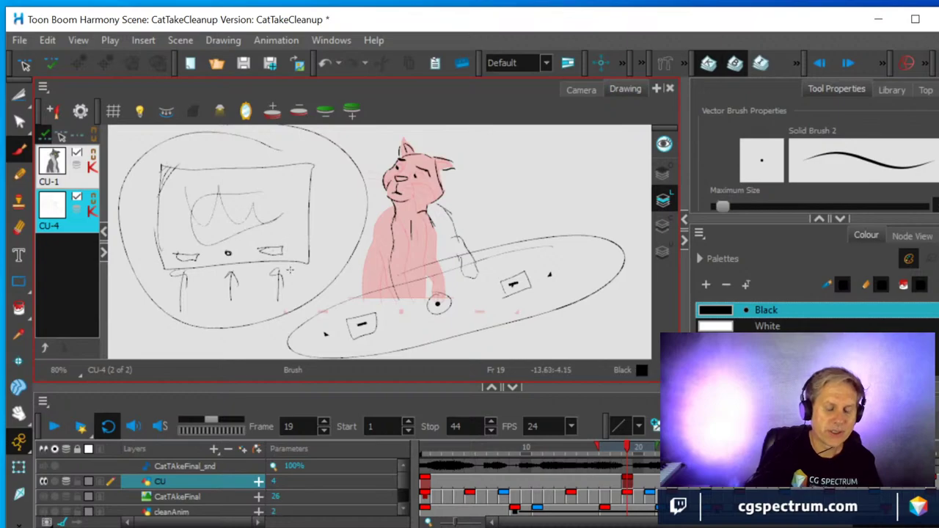
key("ctrl+z")
mouse_move(201, 147)
left_mouse_down()
mouse_move(149, 212)
mouse_move(221, 271)
mouse_move(304, 178)
mouse_move(170, 146)
left_mouse_up()
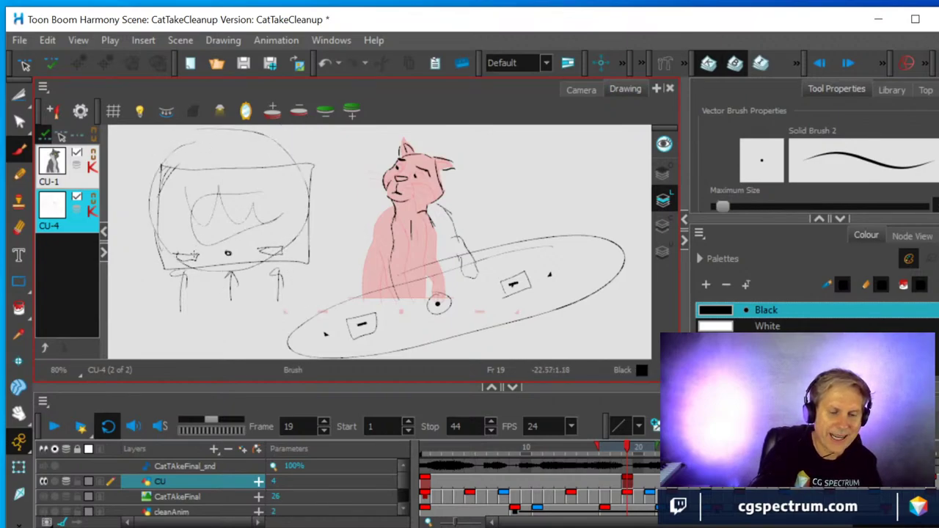
left_click_drag(183, 259, 268, 248)
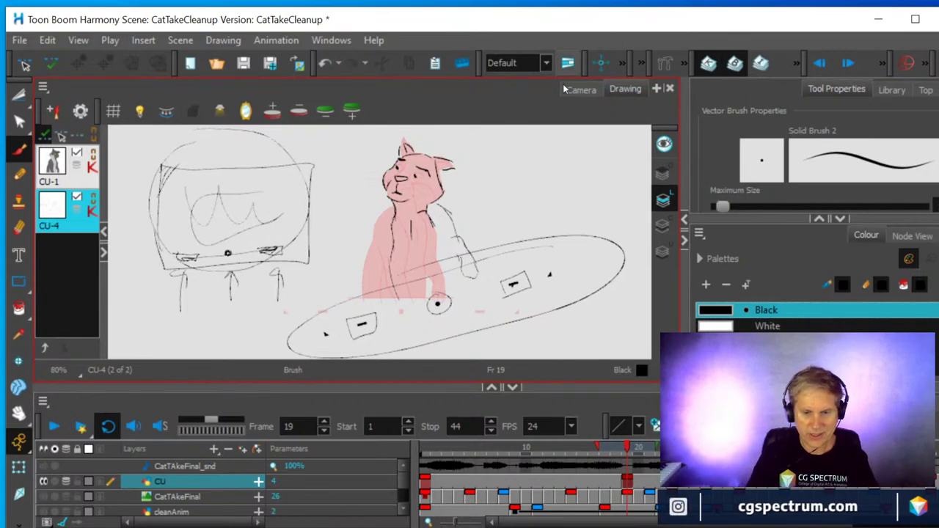
key("ctrl+alt")
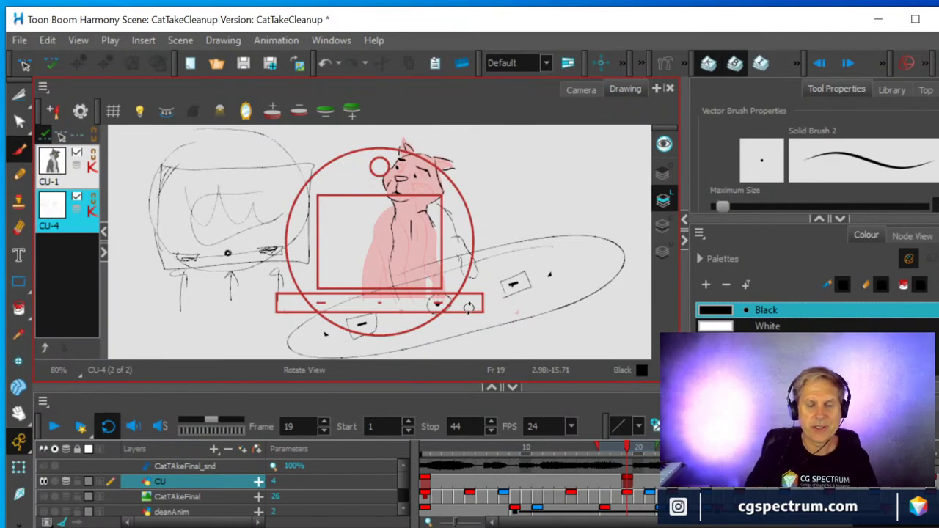
mouse_move(507, 256)
left_mouse_down()
mouse_move(487, 172)
mouse_move(499, 201)
mouse_move(459, 334)
mouse_move(491, 206)
mouse_move(454, 330)
mouse_move(486, 214)
mouse_move(469, 308)
mouse_move(441, 330)
mouse_move(477, 220)
mouse_move(447, 242)
mouse_move(455, 308)
mouse_move(470, 242)
mouse_move(462, 264)
left_mouse_up()
key("shift+x")
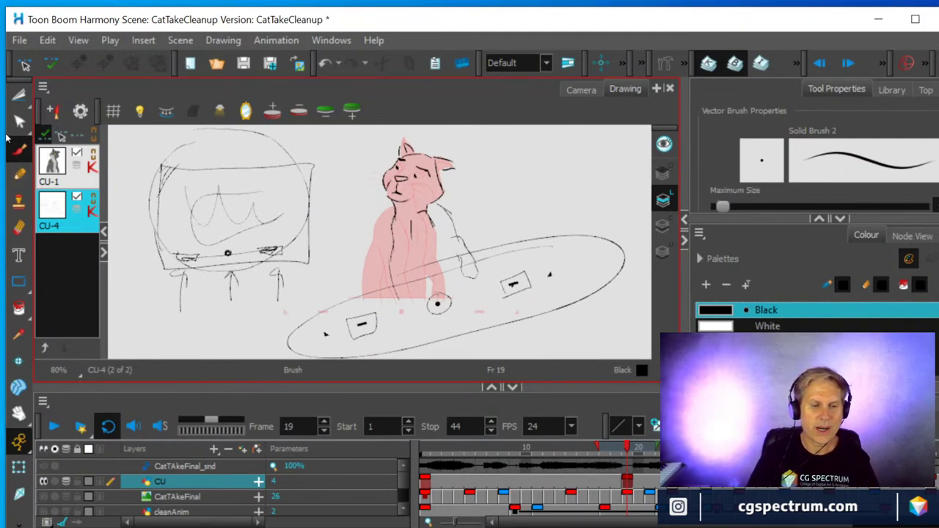
- Shift the CU-4 drawing over the reference and back, then hide onion skin and zoom out
left_click(63, 136)
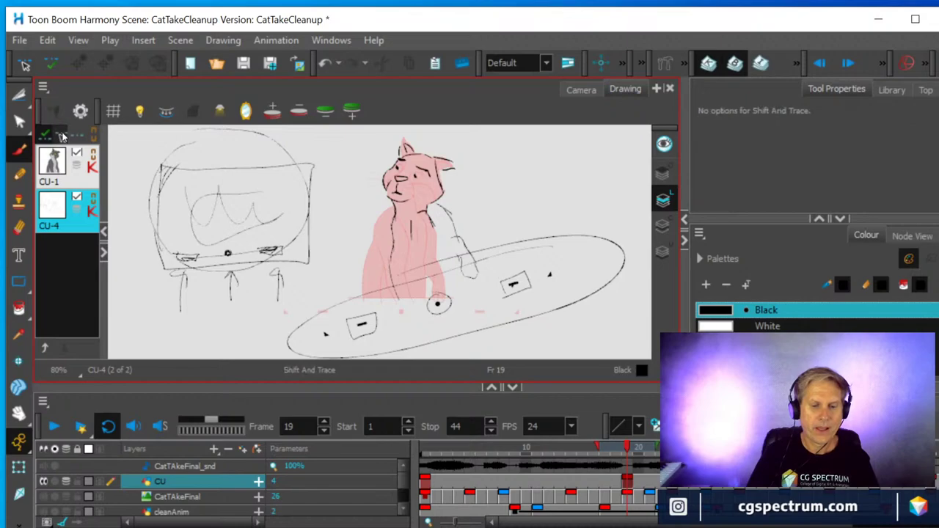
mouse_move(436, 301)
left_mouse_down()
mouse_move(465, 242)
mouse_move(426, 227)
mouse_move(402, 295)
mouse_move(409, 284)
left_mouse_up()
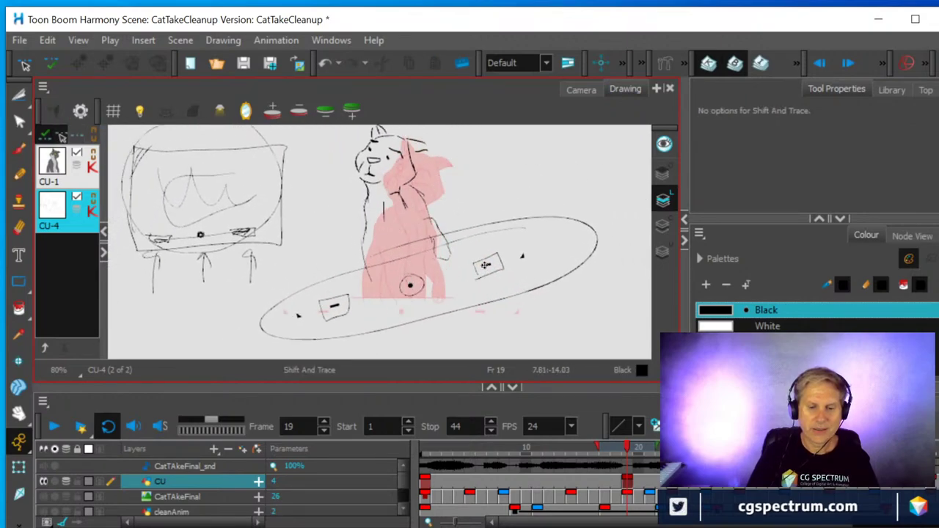
mouse_move(485, 264)
left_mouse_down()
mouse_move(498, 270)
mouse_move(496, 292)
mouse_move(529, 281)
mouse_move(509, 296)
mouse_move(515, 284)
left_mouse_up()
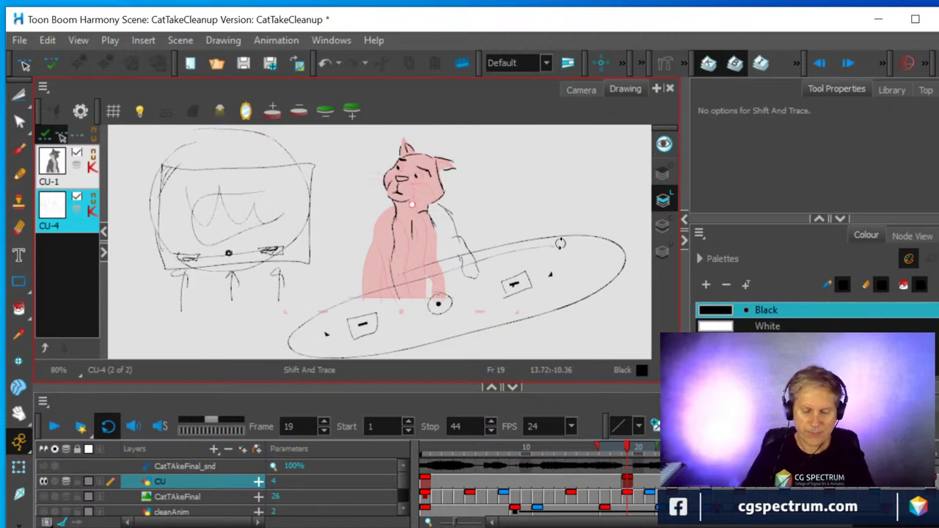
key("alt+o")
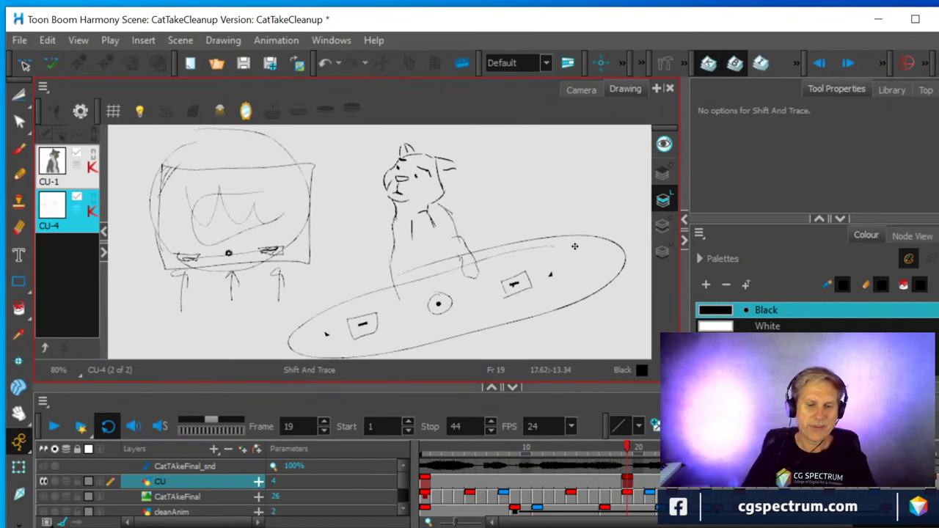
scroll(550, 246, "down", 2)
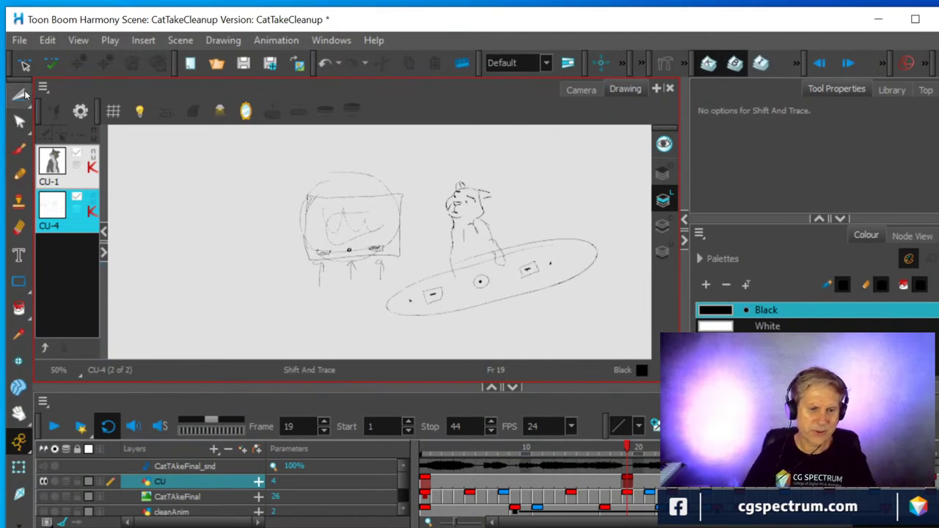
- Cutter-lasso and delete the sketch strokes and remaining outline, then switch to the Camera view
left_click(22, 94)
mouse_move(272, 195)
left_mouse_down()
mouse_move(286, 172)
mouse_move(380, 150)
mouse_move(518, 149)
mouse_move(600, 252)
mouse_move(601, 280)
mouse_move(477, 321)
mouse_move(354, 308)
mouse_move(279, 218)
mouse_move(260, 169)
left_mouse_up()
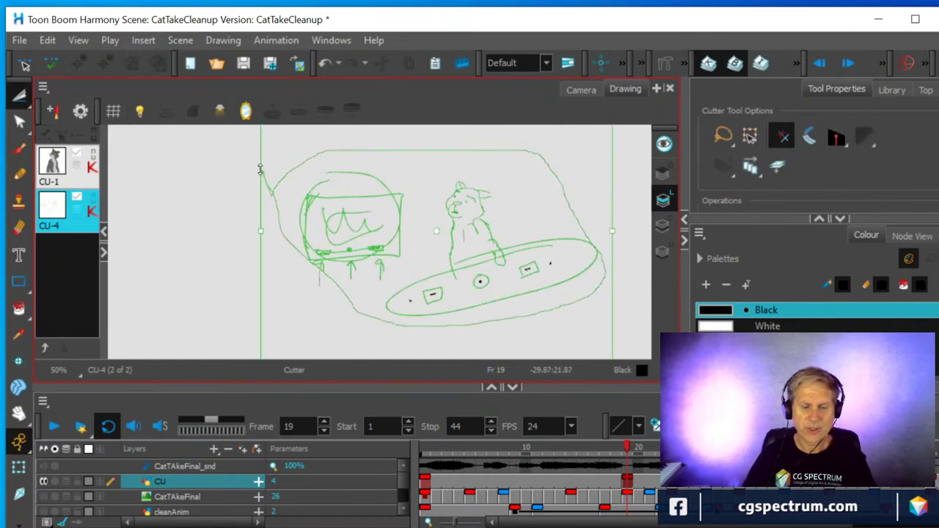
key("Delete")
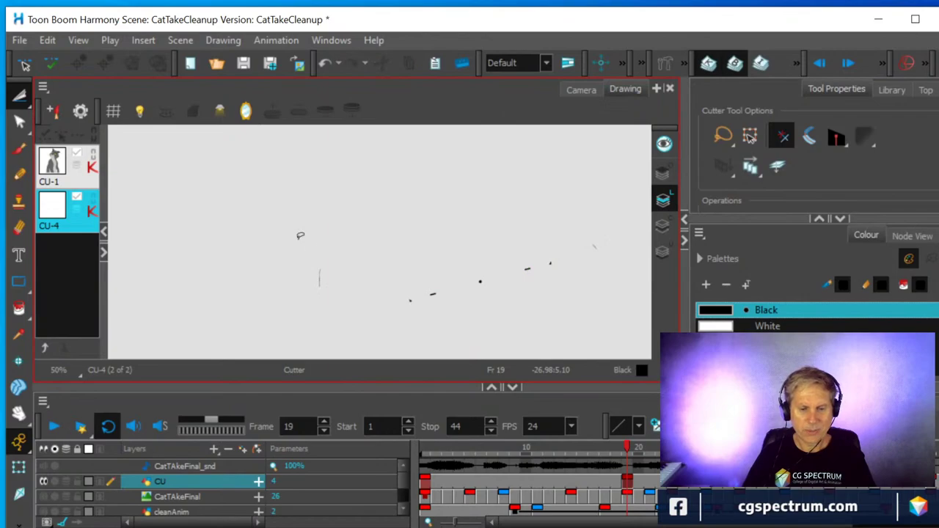
mouse_move(297, 287)
left_mouse_down()
mouse_move(327, 227)
mouse_move(537, 184)
mouse_move(585, 200)
mouse_move(607, 245)
mouse_move(483, 309)
mouse_move(313, 299)
mouse_move(269, 273)
mouse_move(325, 264)
left_mouse_up()
key("Delete")
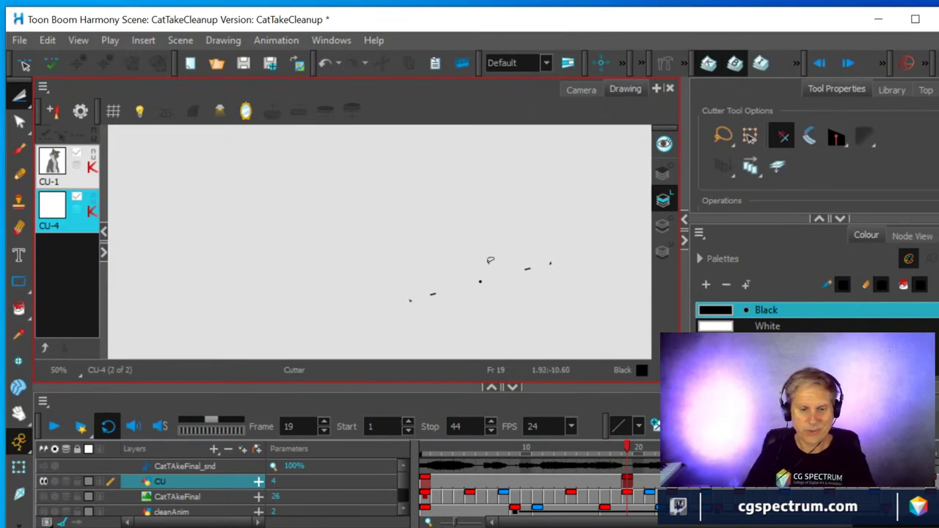
left_click(583, 91)
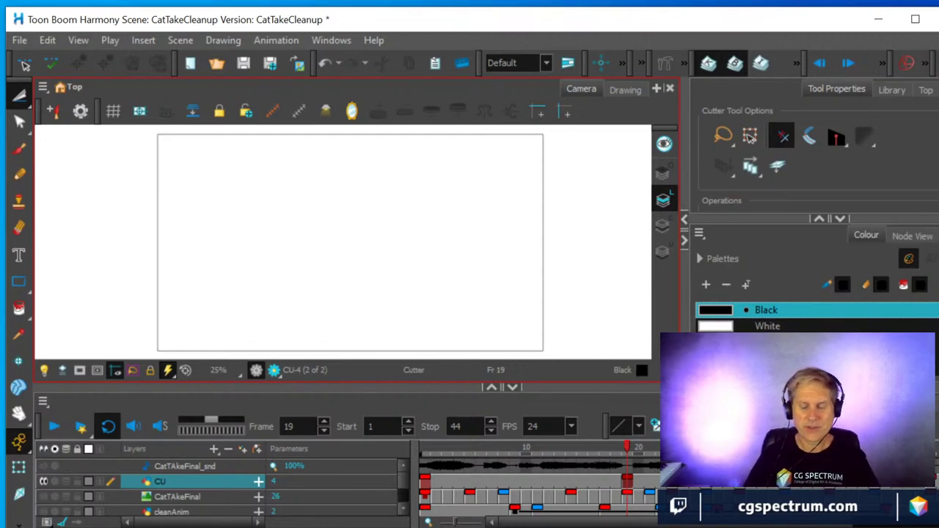
- Brush a loose round head with eye and facial strokes
key("alt+b")
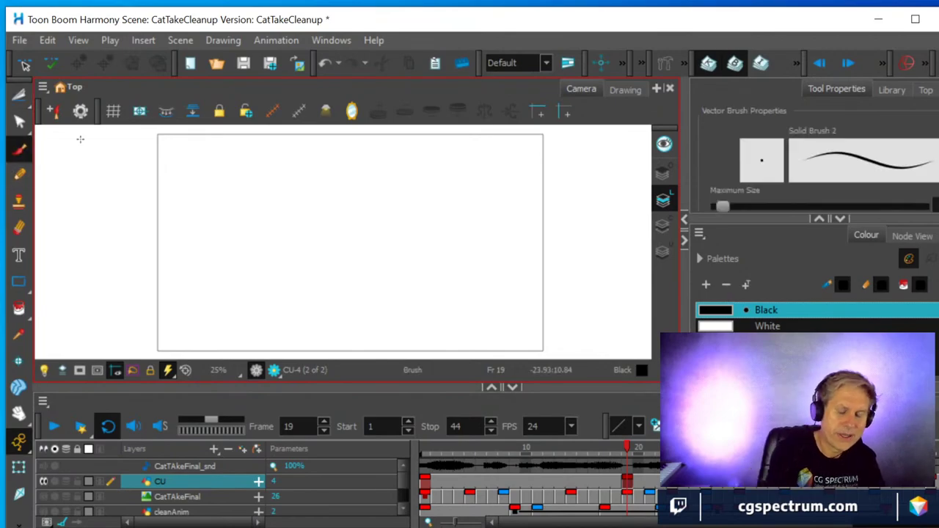
left_click_drag(476, 212, 496, 237)
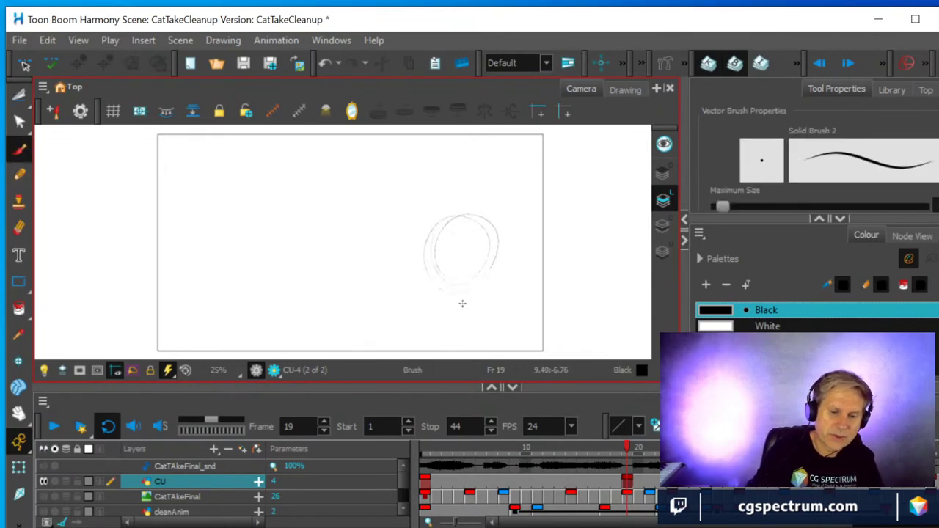
mouse_move(433, 229)
left_mouse_down()
mouse_move(429, 258)
mouse_move(444, 295)
mouse_move(490, 264)
mouse_move(435, 261)
mouse_move(469, 279)
mouse_move(478, 263)
mouse_move(433, 252)
mouse_move(456, 237)
mouse_move(463, 245)
mouse_move(428, 239)
mouse_move(435, 233)
left_mouse_up()
left_click_drag(456, 245, 459, 217)
left_click_drag(455, 221, 473, 220)
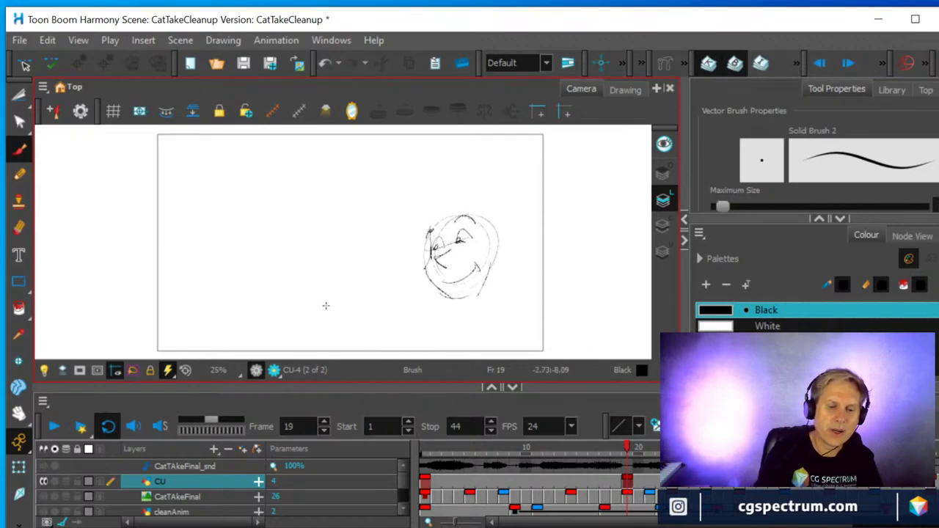
- Draw an oval left face with nose, jaw, eyes and ear, then erase its upper-left lines
left_click_drag(262, 183, 250, 189)
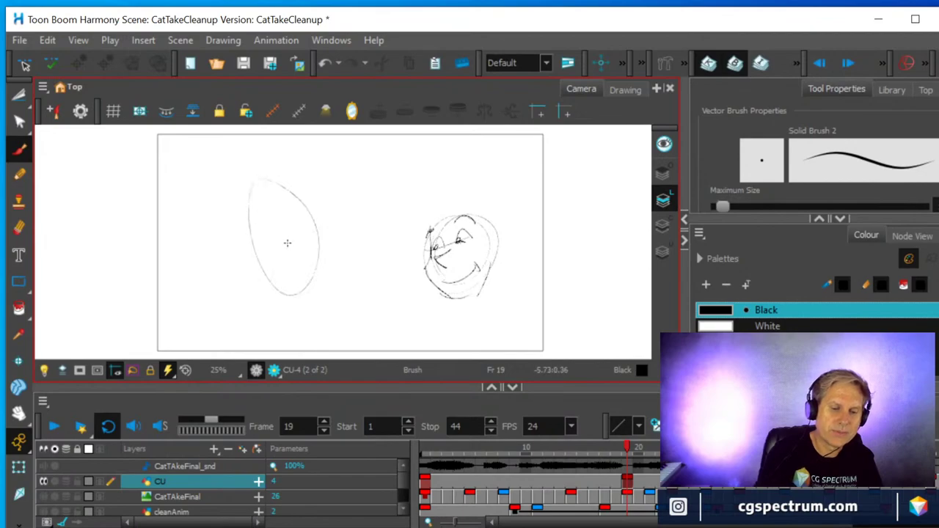
left_click_drag(269, 229, 293, 254)
left_click_drag(273, 258, 281, 294)
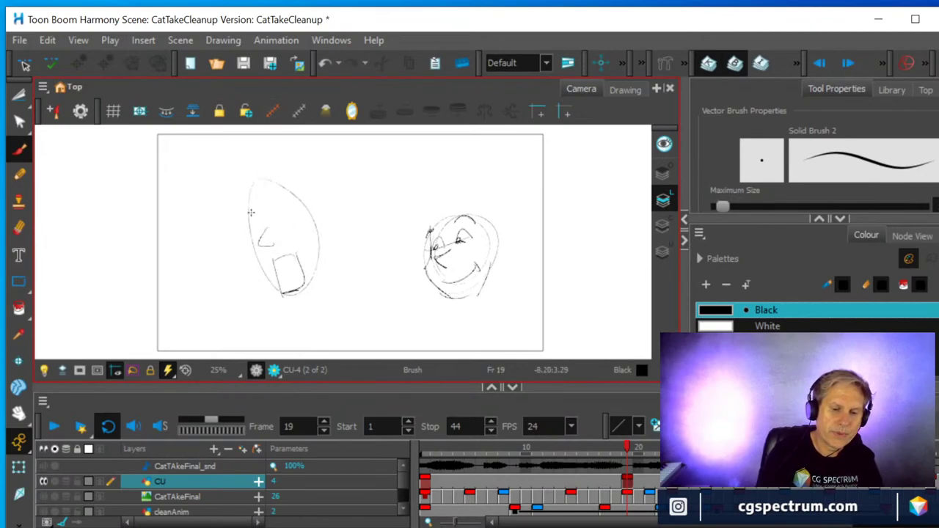
mouse_move(250, 212)
left_mouse_down()
mouse_move(255, 232)
mouse_move(273, 207)
mouse_move(286, 217)
mouse_move(248, 194)
left_mouse_up()
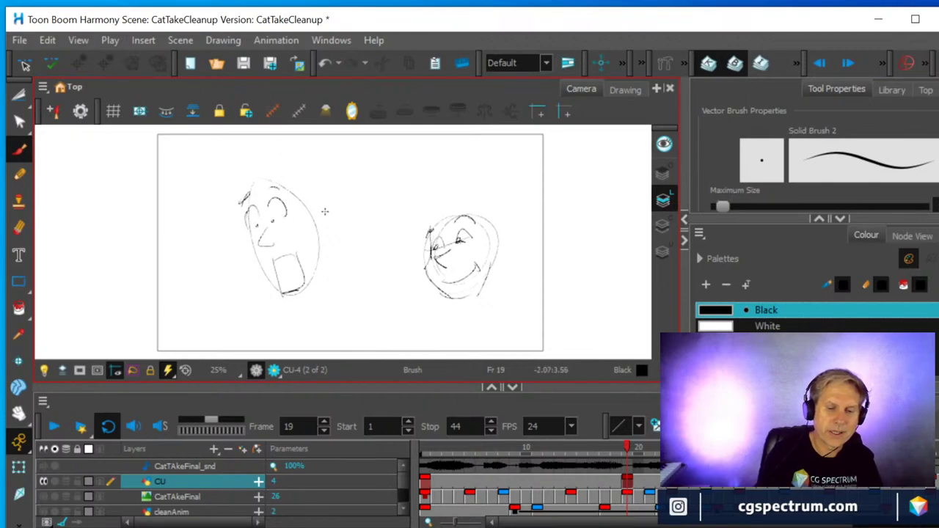
left_click_drag(314, 217, 321, 229)
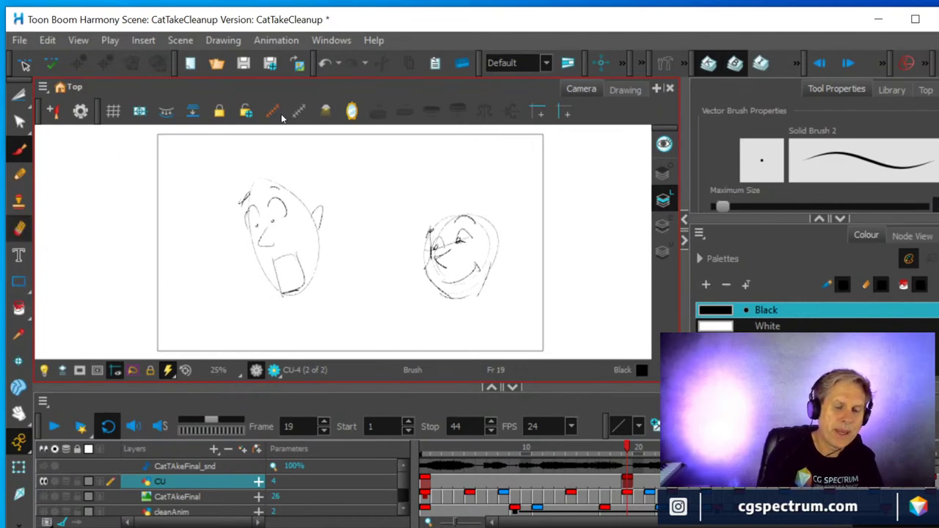
mouse_move(242, 231)
left_mouse_down()
mouse_move(272, 190)
mouse_move(296, 214)
left_mouse_up()
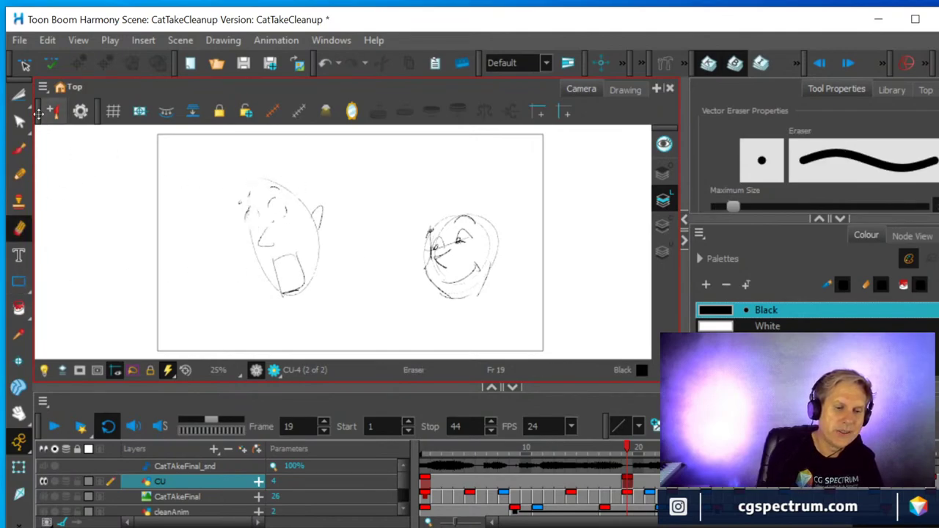
- Cut away the left head's strokes, sketch new curves on it, then undo them
left_click(19, 94)
mouse_move(229, 220)
left_mouse_down()
mouse_move(249, 167)
mouse_move(354, 195)
mouse_move(224, 218)
left_mouse_up()
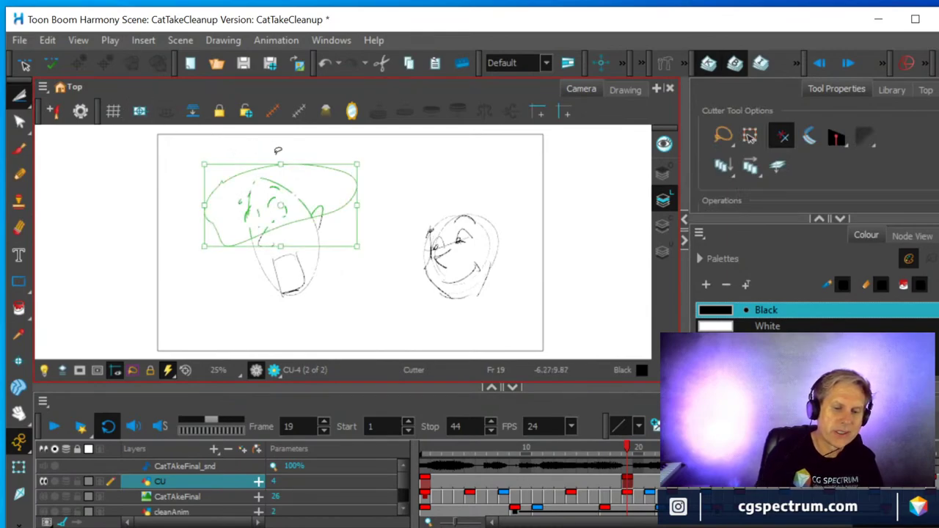
key("Delete")
left_click(19, 149)
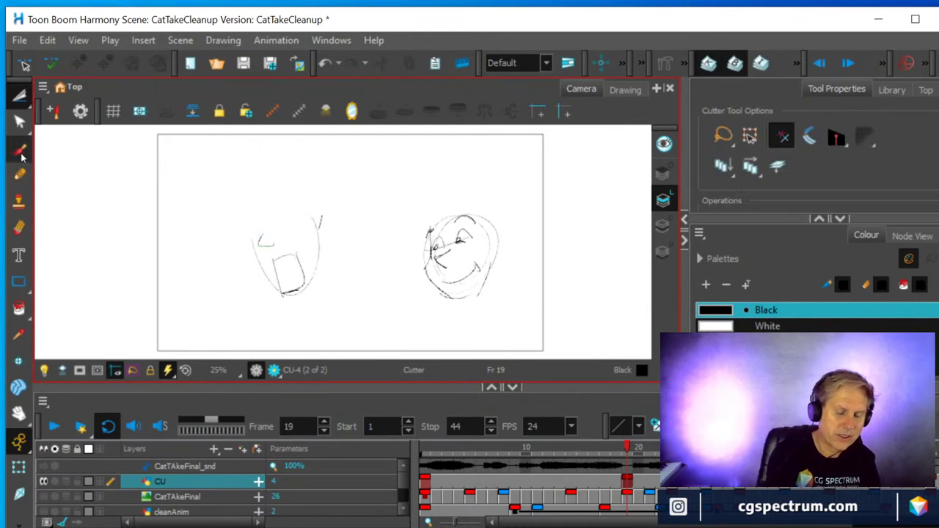
mouse_move(269, 198)
left_mouse_down()
mouse_move(246, 229)
mouse_move(254, 246)
mouse_move(314, 220)
left_mouse_up()
mouse_move(250, 222)
left_mouse_down()
mouse_move(264, 242)
mouse_move(286, 226)
mouse_move(249, 214)
mouse_move(240, 225)
mouse_move(268, 202)
mouse_move(256, 226)
left_mouse_up()
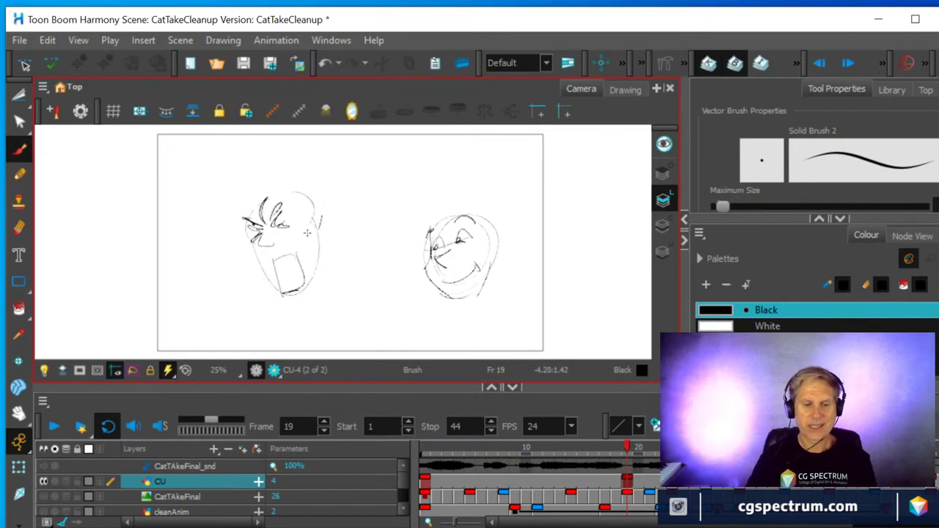
key("alt+s")
key("ctrl+z")
key("ctrl+z")
key("ctrl+z")
key("ctrl+z")
key("ctrl+z")
key("ctrl+z")
key("ctrl+z")
key("ctrl+z")
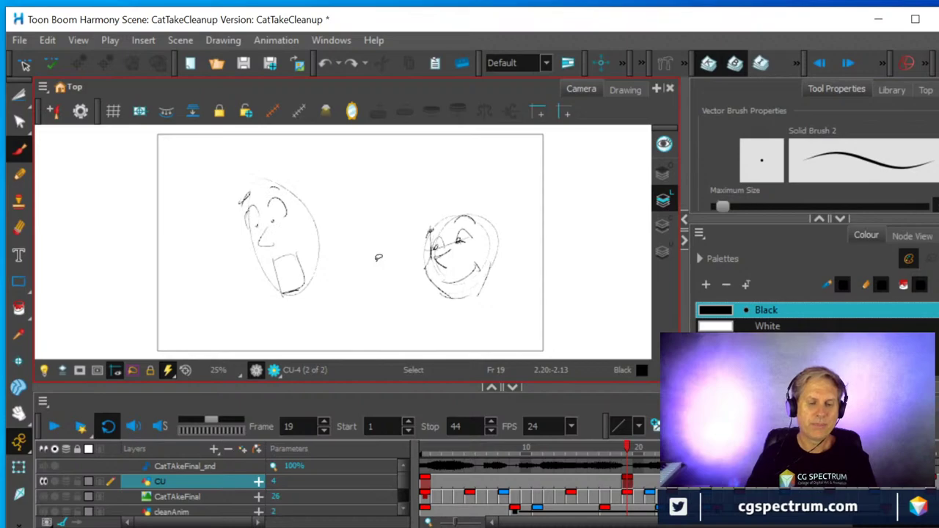
key("alt+b")
- Lasso both practice heads with the Cutter and delete them
left_click(20, 96)
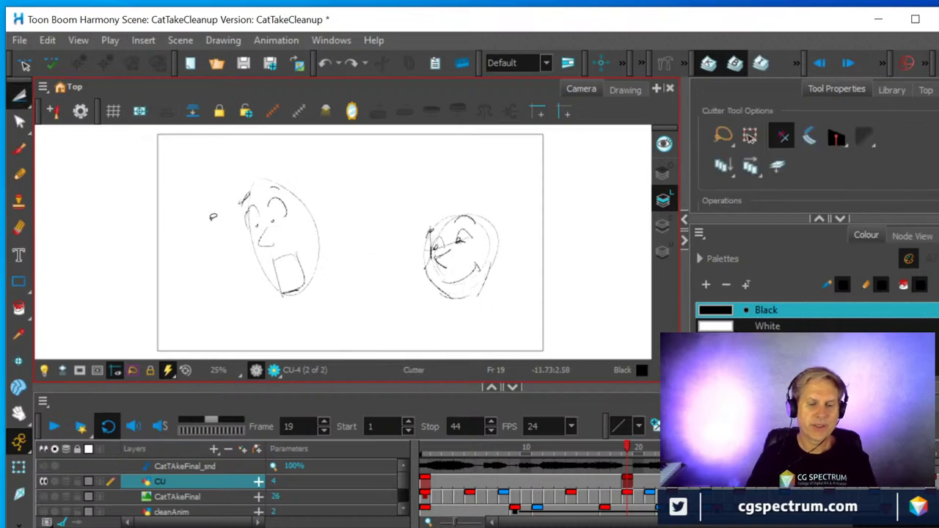
mouse_move(214, 226)
left_mouse_down()
mouse_move(247, 176)
mouse_move(335, 166)
mouse_move(530, 185)
mouse_move(564, 243)
mouse_move(477, 314)
mouse_move(343, 324)
mouse_move(254, 299)
mouse_move(217, 220)
left_mouse_up()
key("Delete")
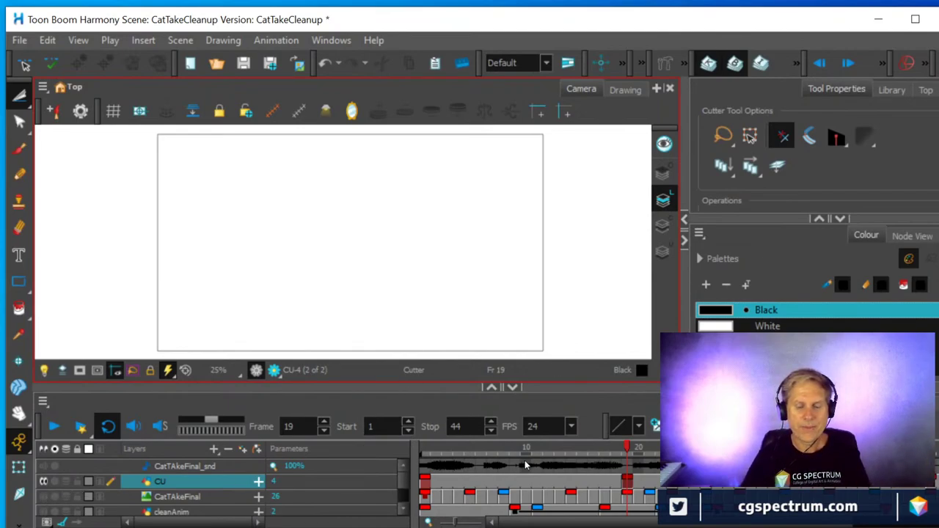
- Make the CatTakeFinal layer visible again in the Timeline and select its row
left_click(42, 501)
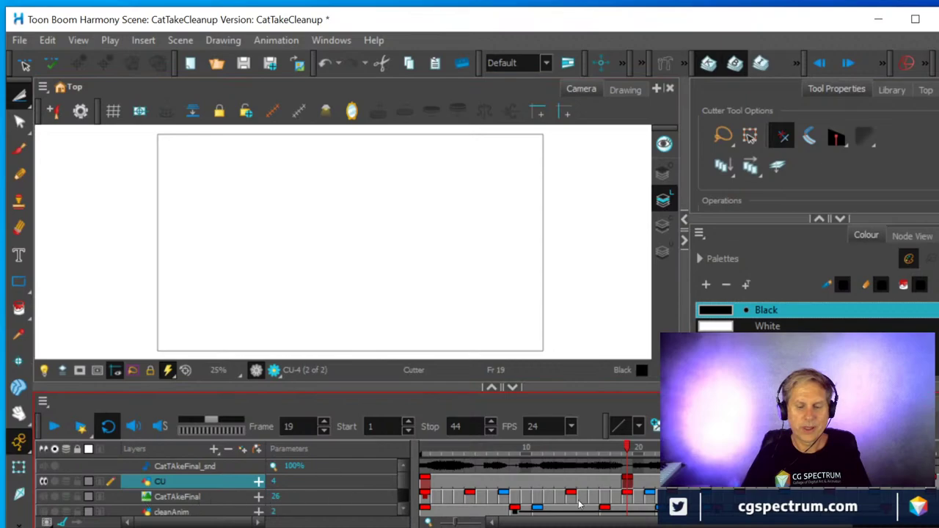
left_click(43, 497)
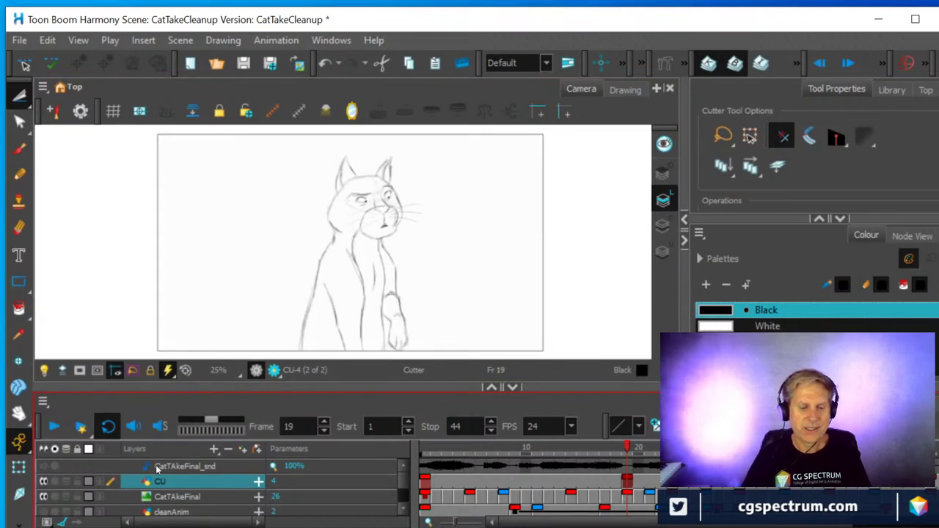
left_click(143, 499)
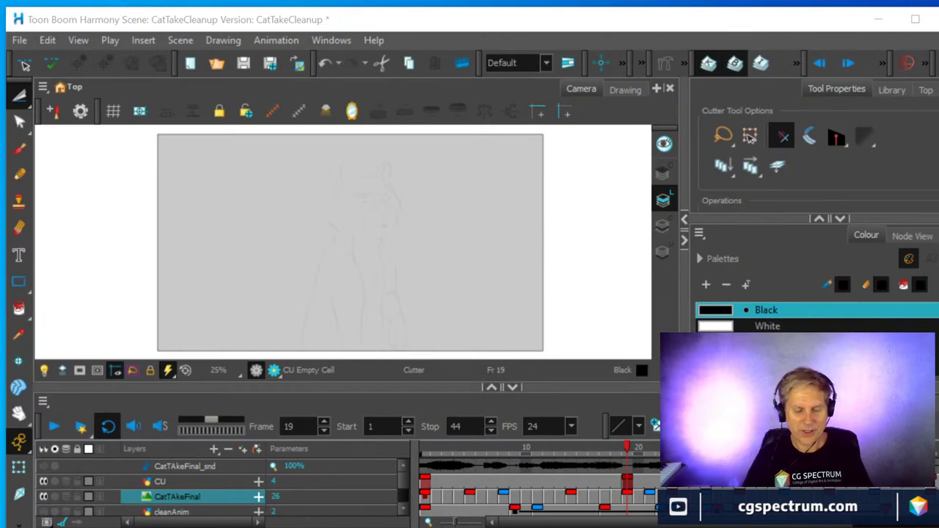
- Deselect so the rough cat shows fully and return to the CU layer
key("Escape")
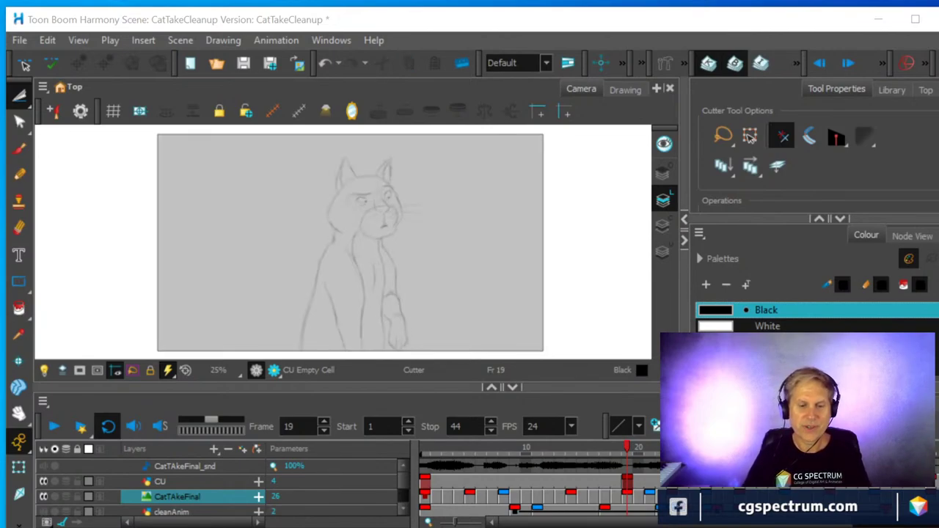
left_click(143, 484)
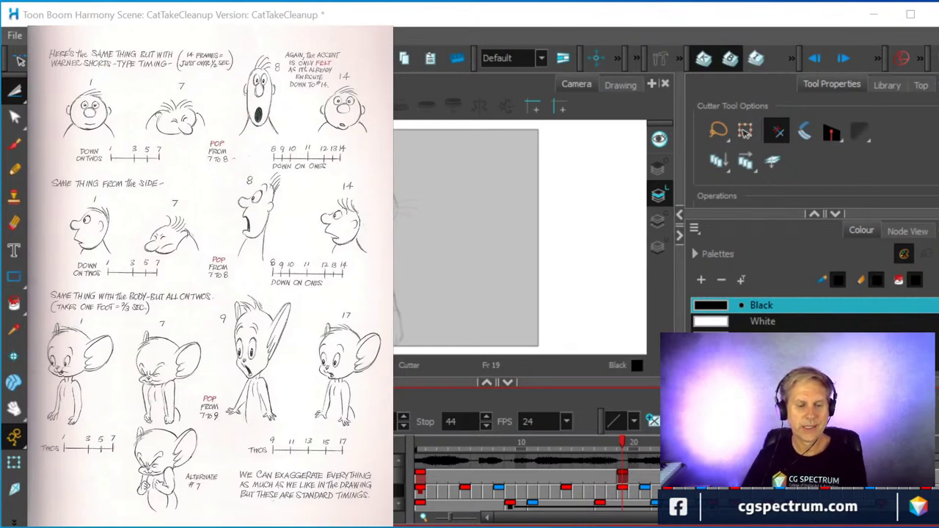
- Play back the rough cat animation in loop mode
key("Return")
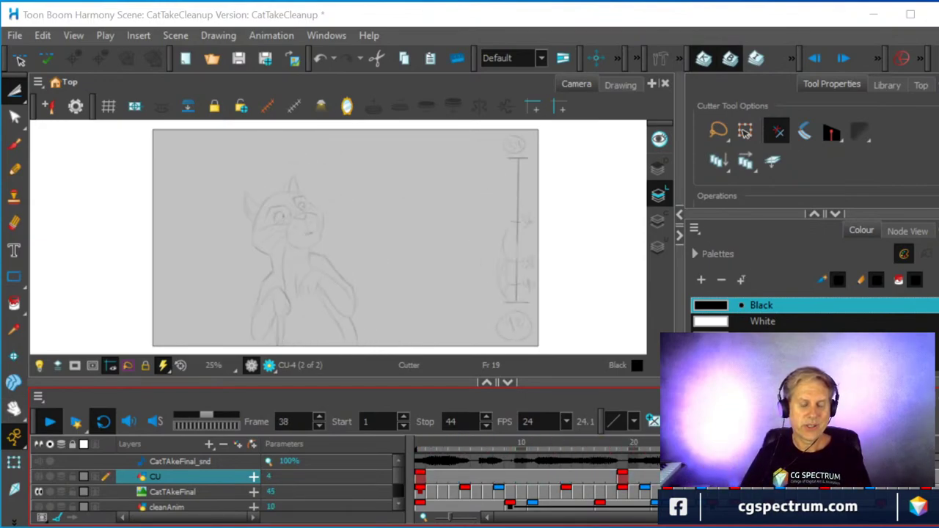
- Stop the looping playback on frame 19 and zoom in on the cat drawing
left_click(49, 422)
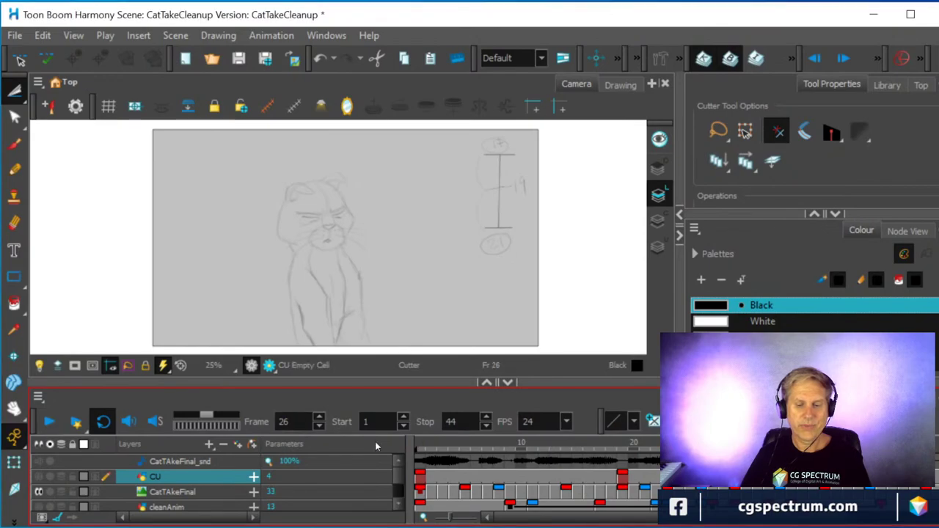
left_click(622, 479)
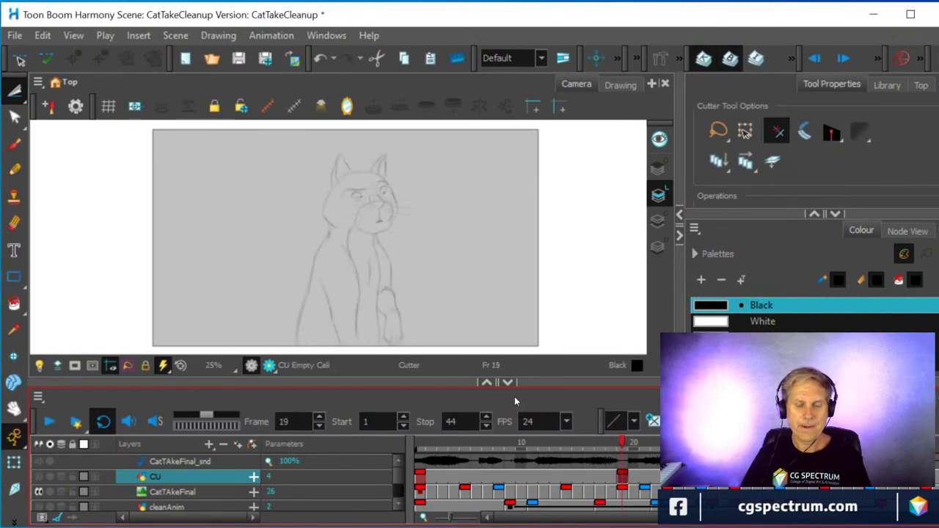
scroll(430, 291, "up", 2)
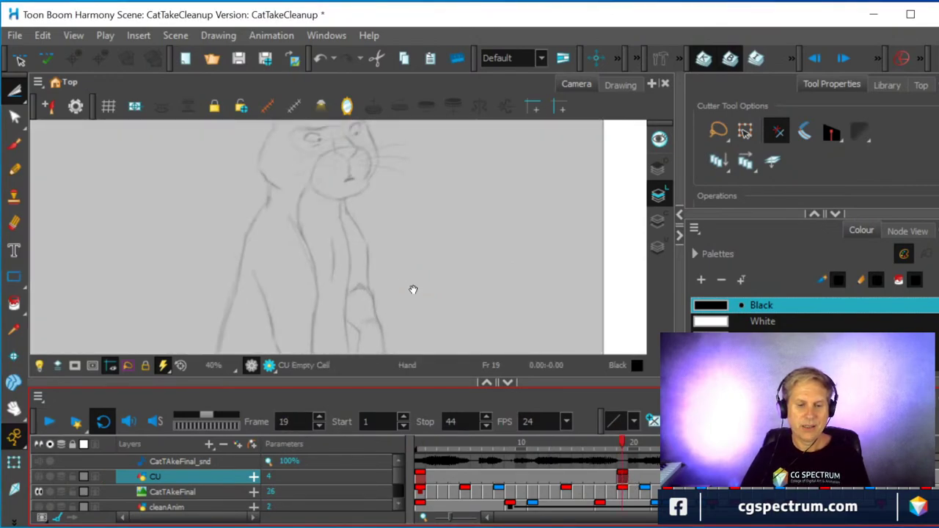
mouse_move(413, 289)
left_mouse_down()
mouse_move(438, 243)
mouse_move(427, 262)
mouse_move(484, 234)
left_mouse_up()
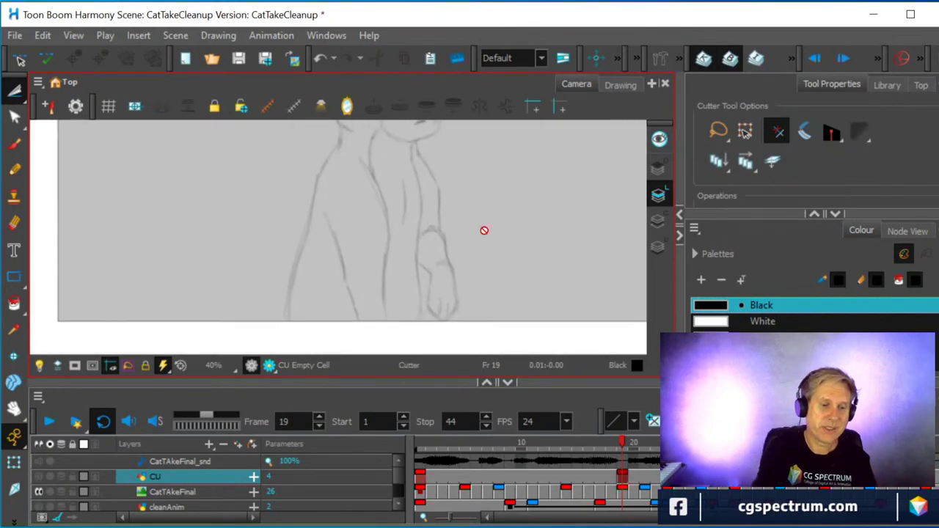
- Set the Pencil to the New 0 cleanup colour and frame the cat's head
left_click(15, 170)
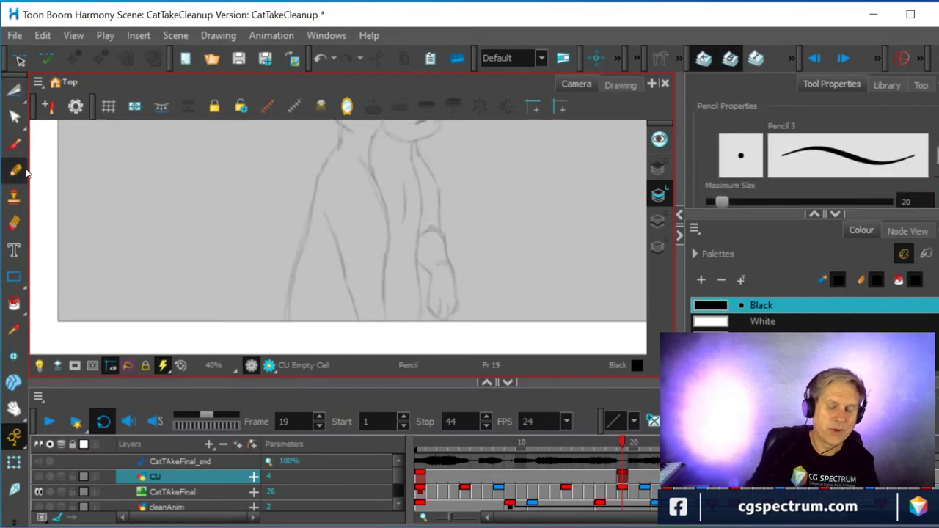
left_click(807, 308)
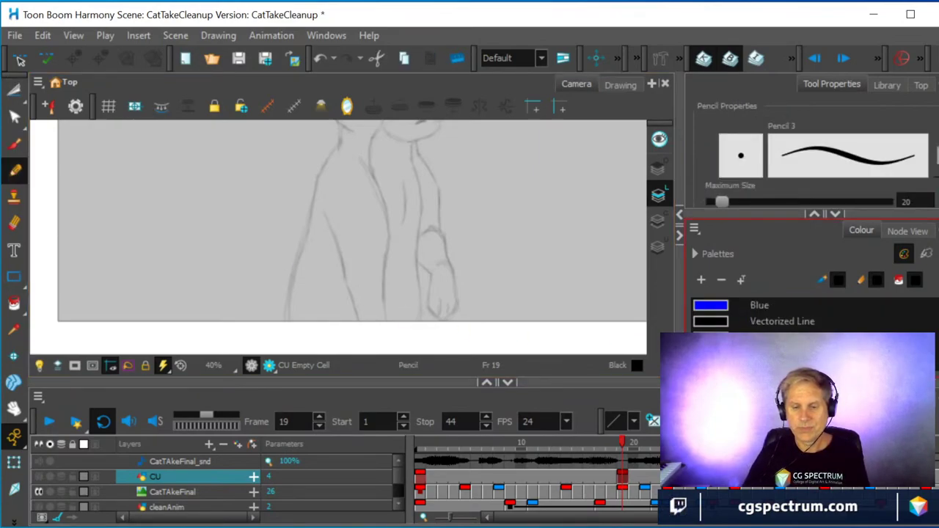
left_click(719, 338)
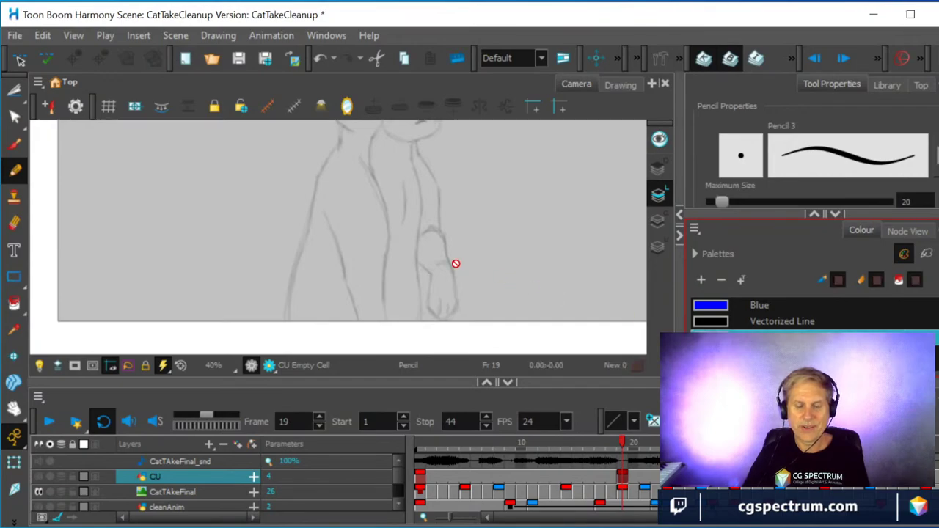
scroll(456, 264, "up", 1)
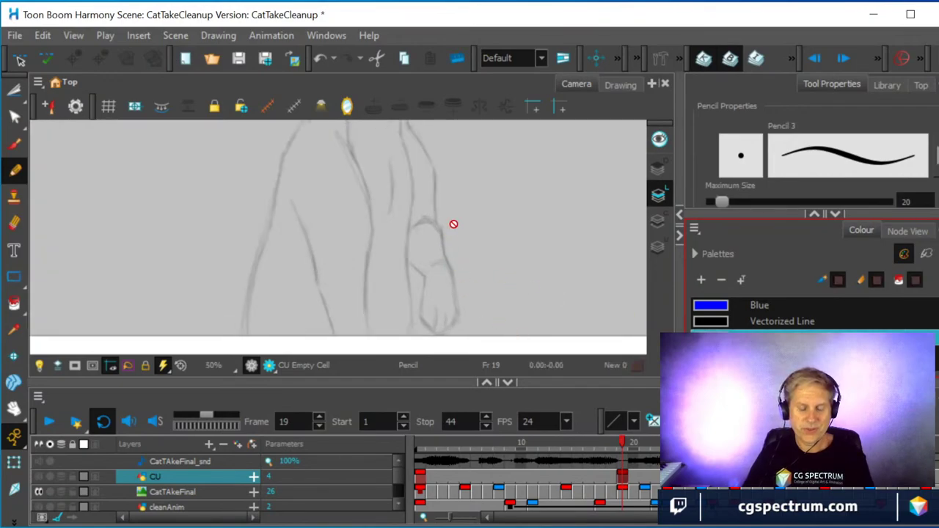
left_click_drag(502, 189, 502, 322)
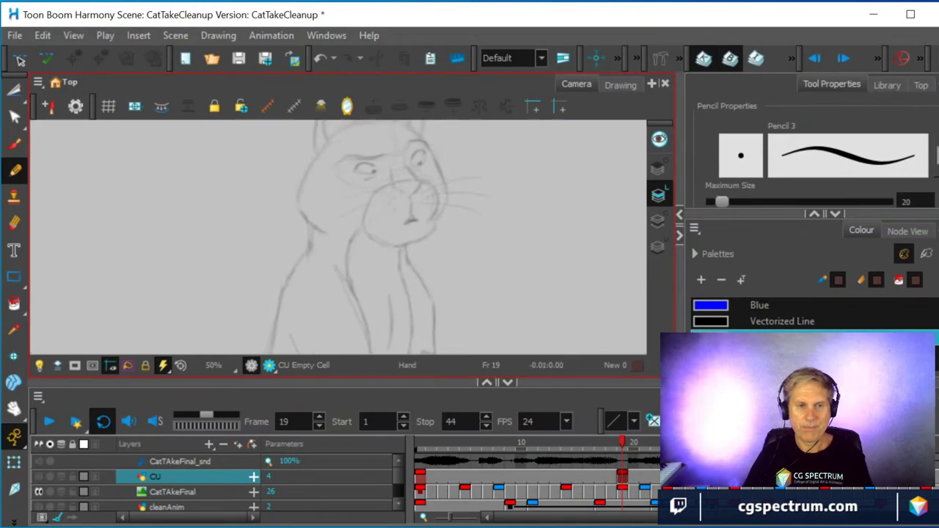
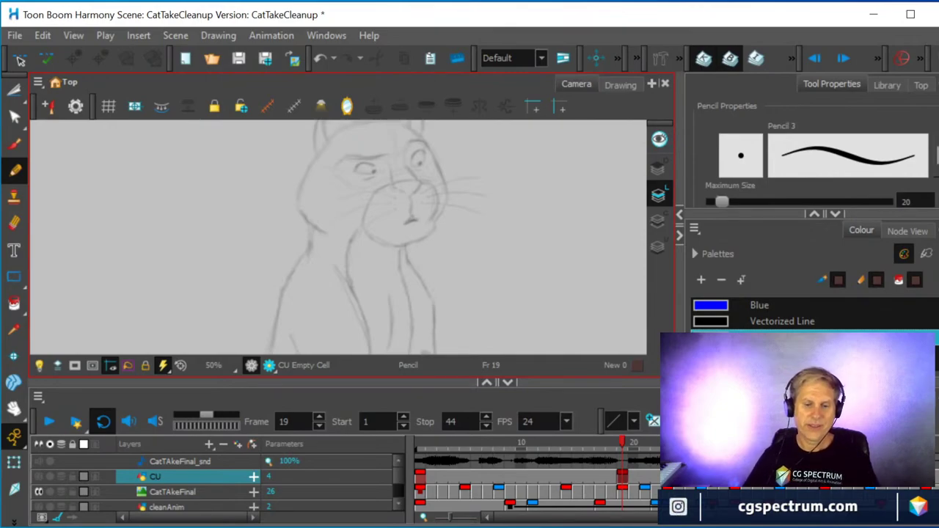
- Pan the Camera view to the cat's ears and check the drawing on frame 46
scroll(357, 255, "down", 1)
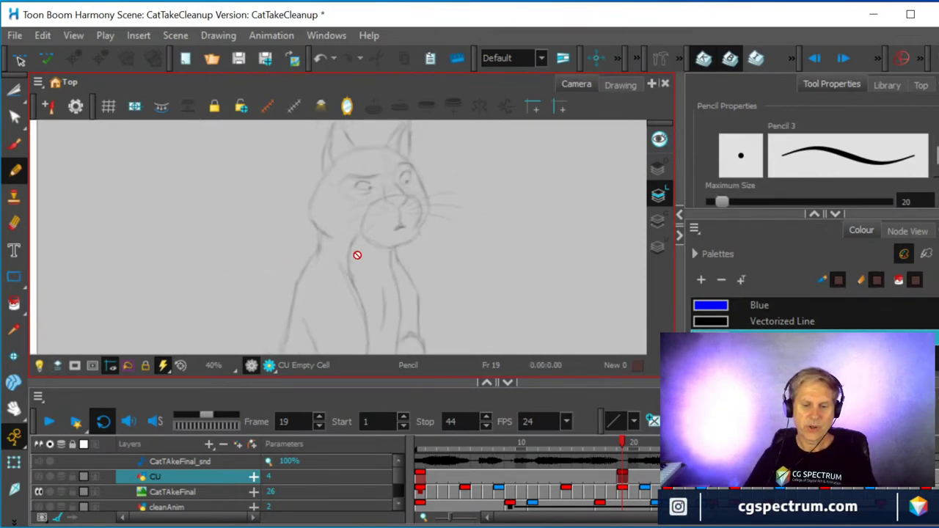
left_click(621, 478)
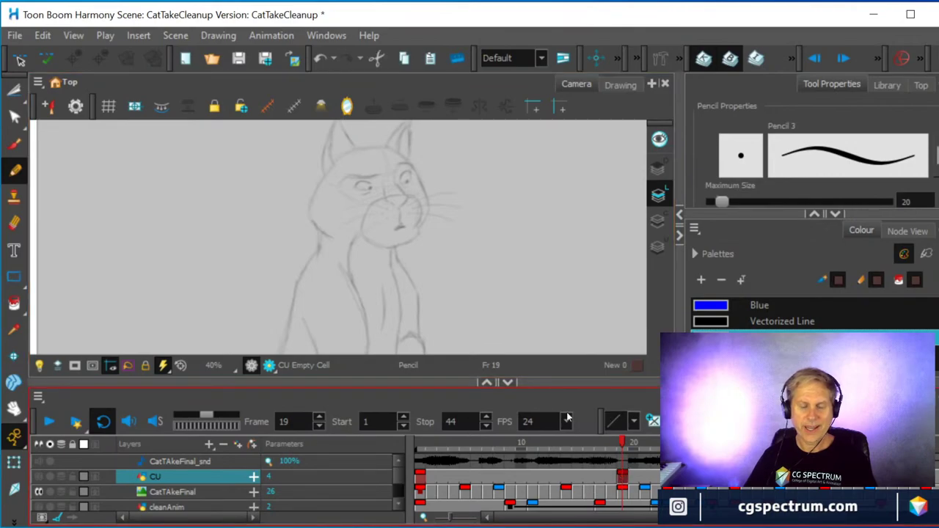
scroll(441, 278, "up", 2)
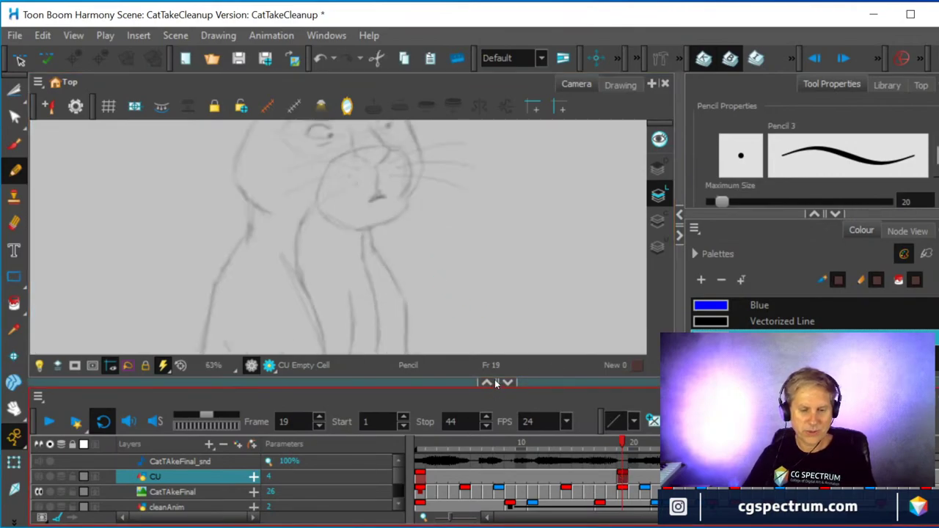
left_click_drag(454, 260, 478, 315)
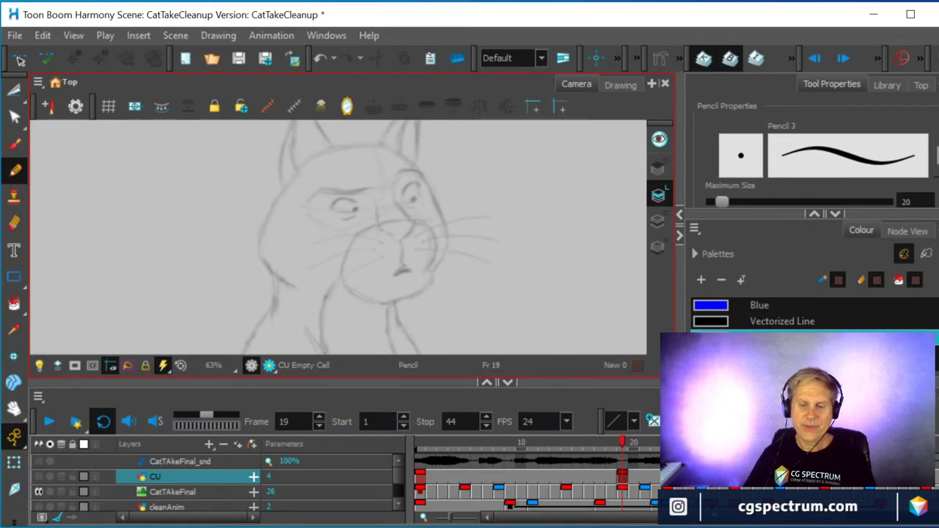
left_click(925, 443)
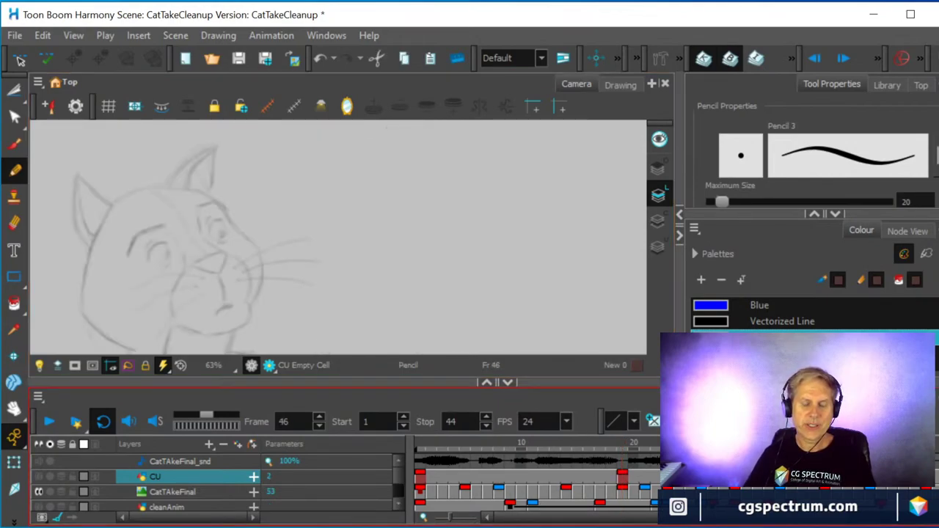
scroll(536, 485, "right", 5)
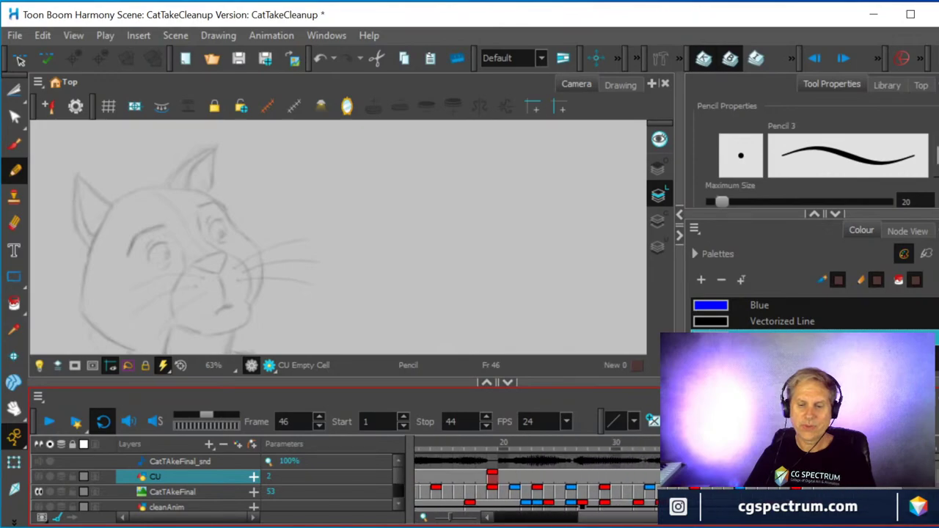
- Turn on the CU layer and return to frame 19 over the rough cat sketch
left_click(41, 477)
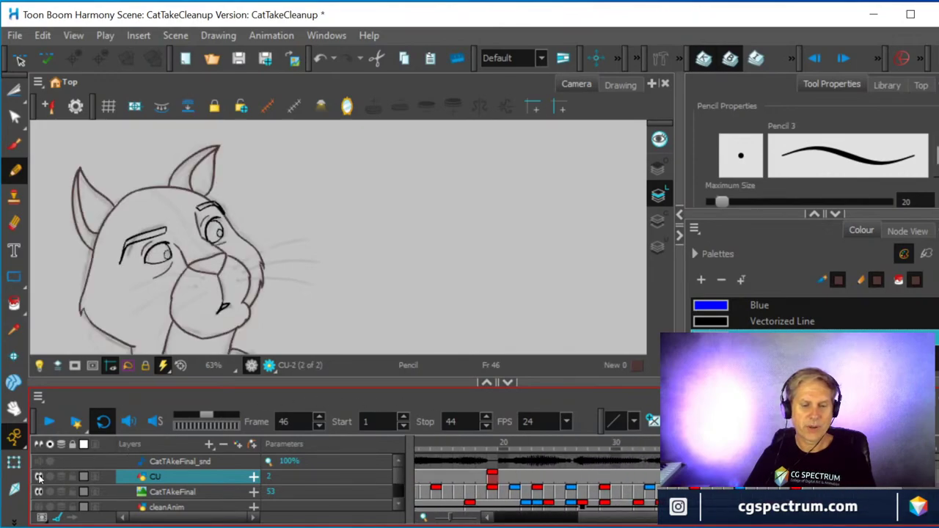
left_click(492, 443)
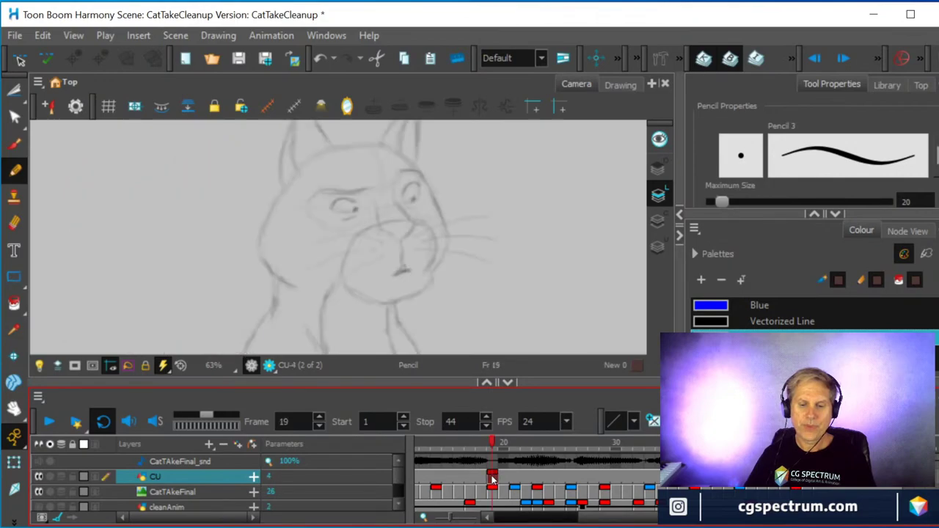
scroll(407, 275, "down", 2)
mouse_move(407, 275)
left_mouse_down()
mouse_move(354, 258)
mouse_move(395, 275)
left_mouse_up()
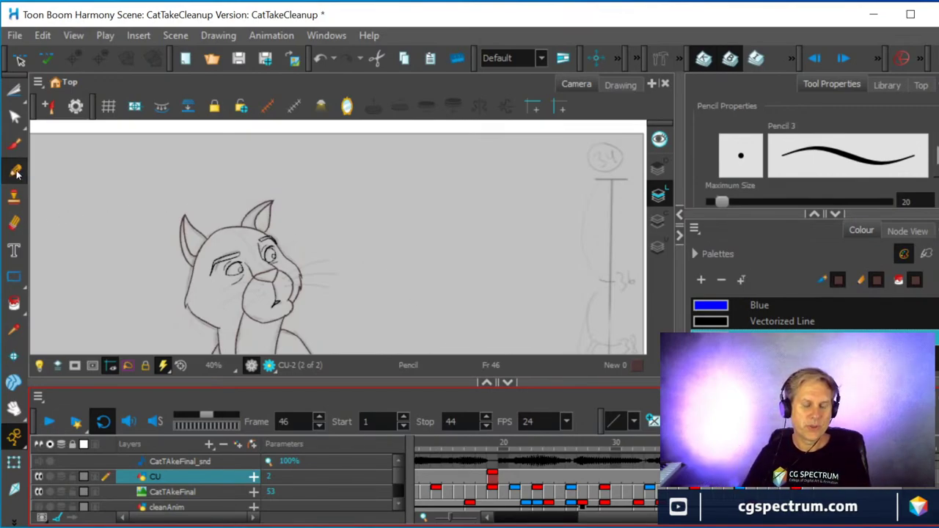
- Lasso the clean cat head with the Cutter and copy it as a drawing object
left_click(14, 89)
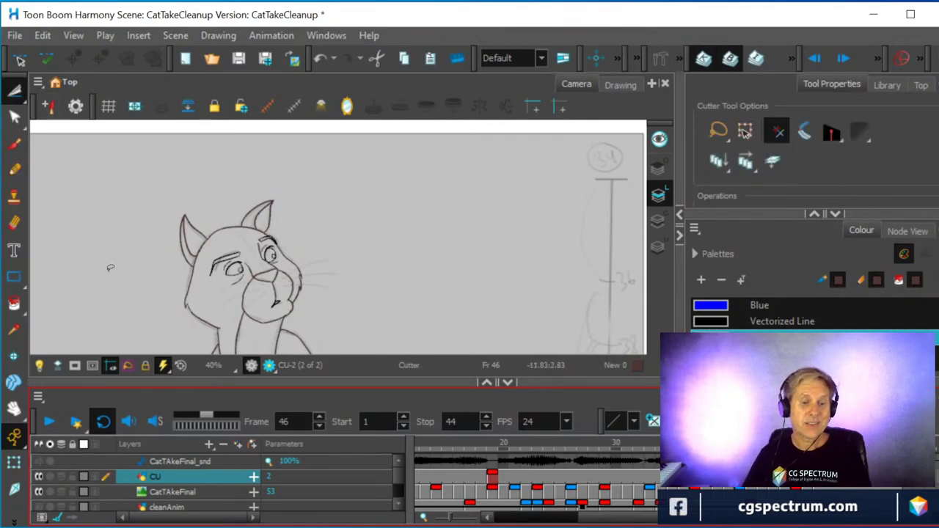
mouse_move(126, 279)
left_mouse_down()
mouse_move(145, 209)
mouse_move(188, 174)
mouse_move(257, 166)
mouse_move(321, 190)
mouse_move(340, 249)
mouse_move(317, 303)
mouse_move(263, 336)
mouse_move(155, 328)
mouse_move(123, 258)
left_mouse_up()
left_click(44, 38)
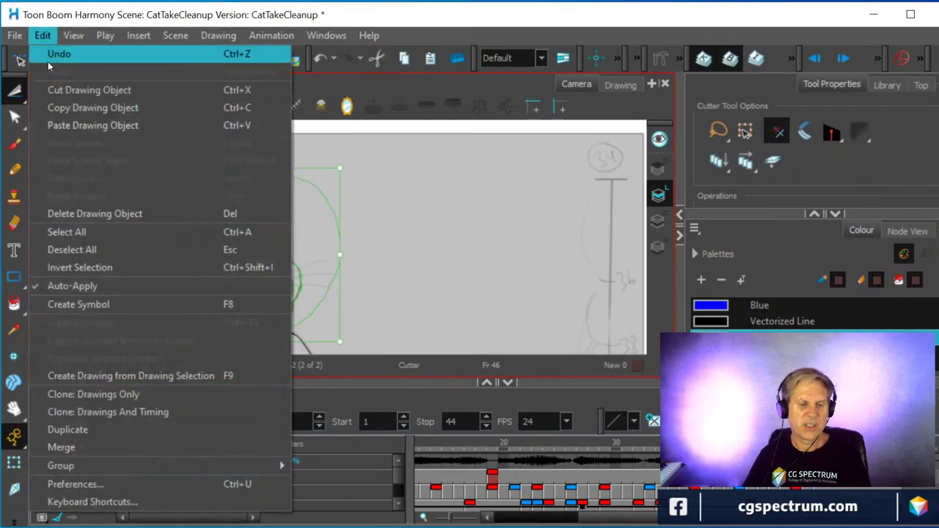
left_click(72, 113)
- Paste the copied cat head into frame 19 of the CU layer
left_click(494, 478)
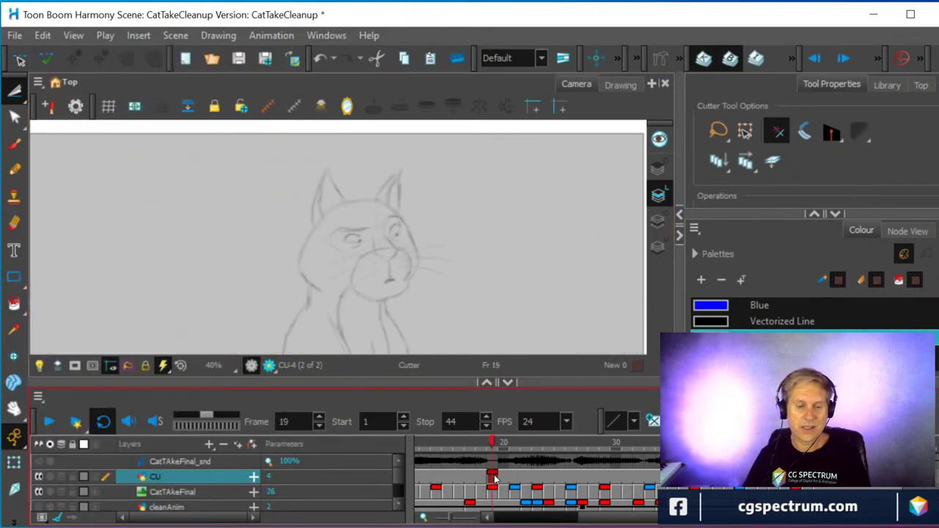
left_click(46, 38)
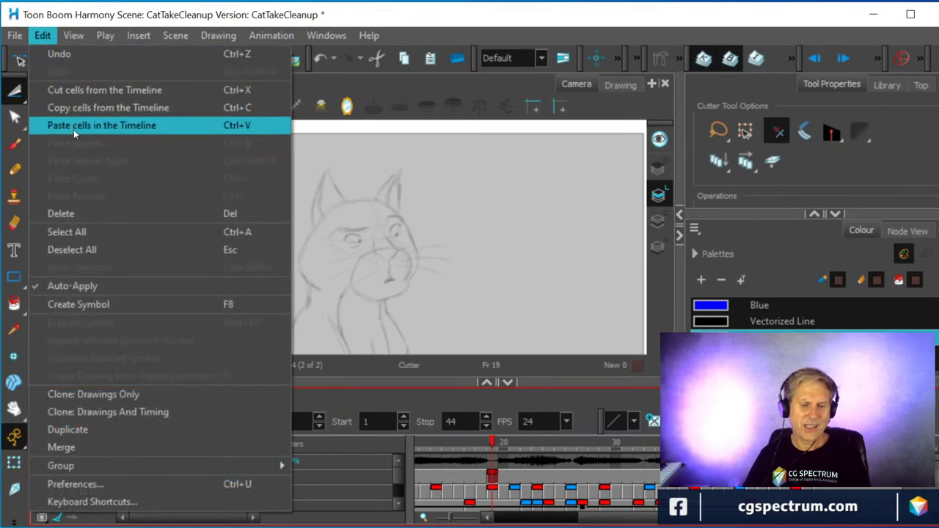
left_click(73, 129)
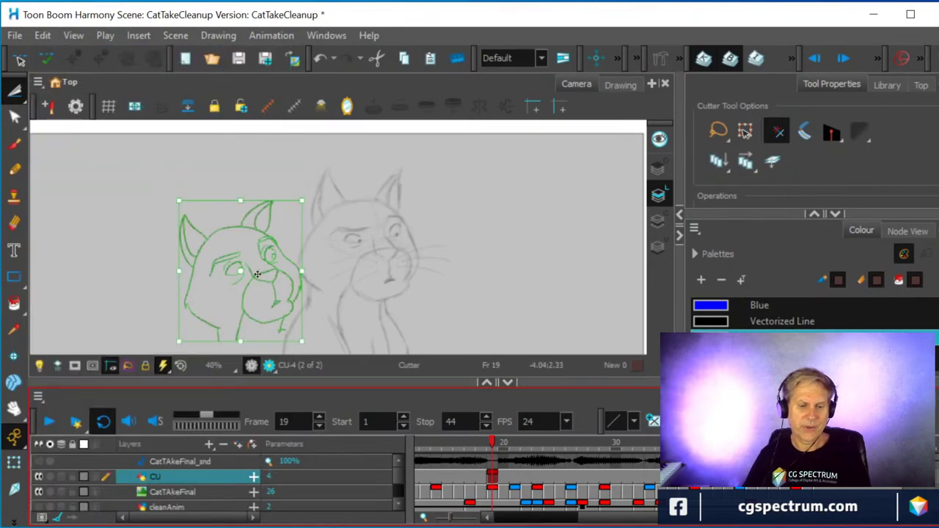
- Drag the pasted head onto the rough sketch and rotate it to match
mouse_move(257, 274)
left_mouse_down()
mouse_move(374, 243)
mouse_move(384, 260)
left_mouse_up()
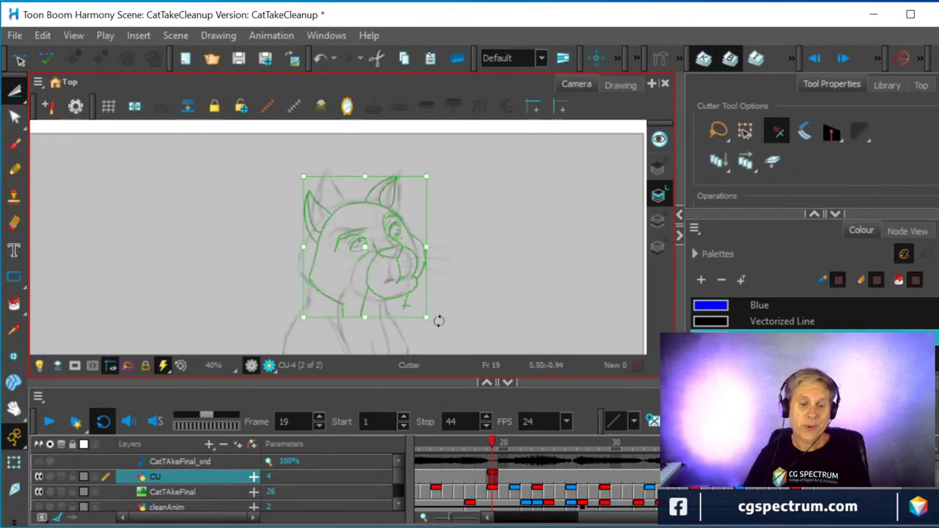
left_click_drag(434, 323, 403, 334)
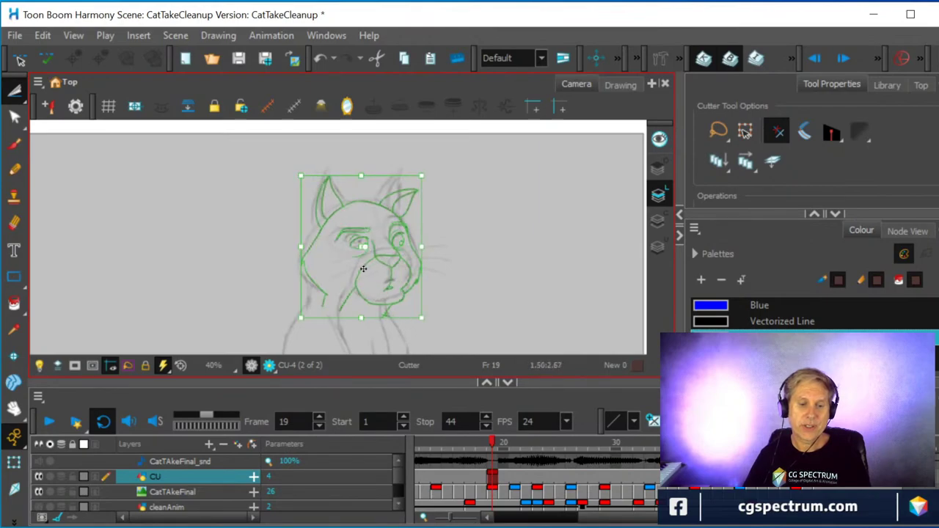
left_click_drag(363, 269, 355, 269)
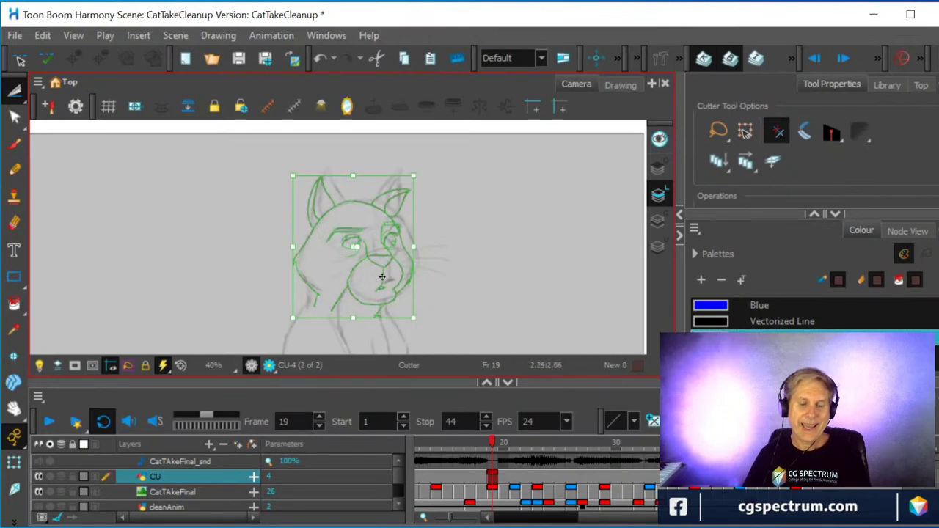
scroll(455, 246, "up", 2)
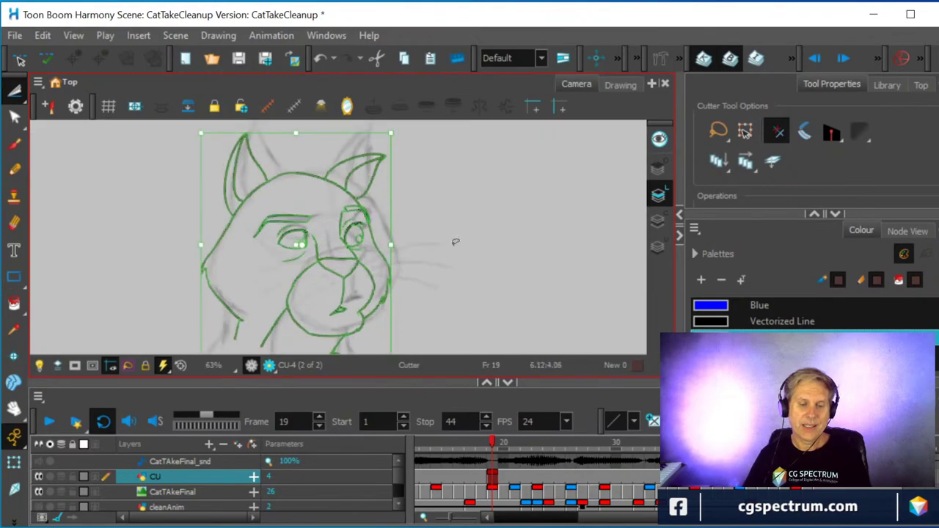
scroll(455, 242, "up", 1)
left_click_drag(328, 265, 346, 256)
scroll(346, 256, "down", 1)
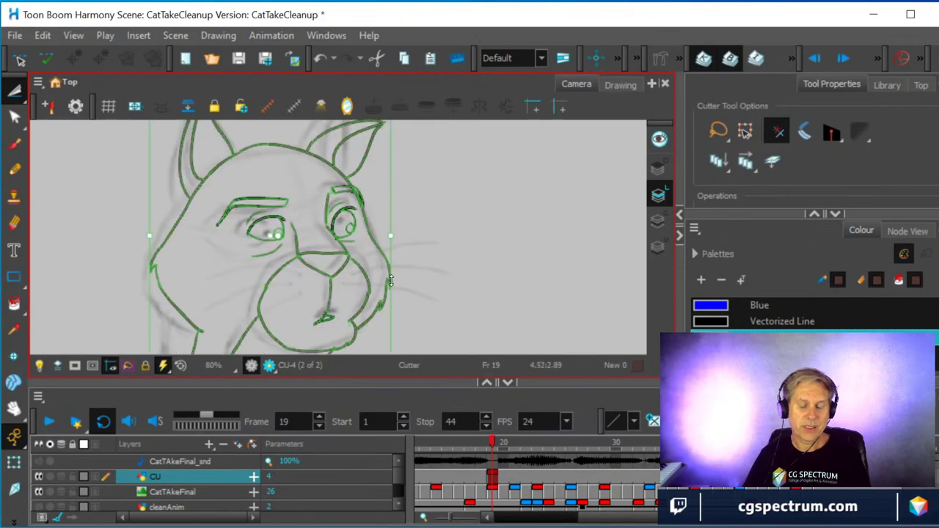
scroll(439, 263, "down", 1)
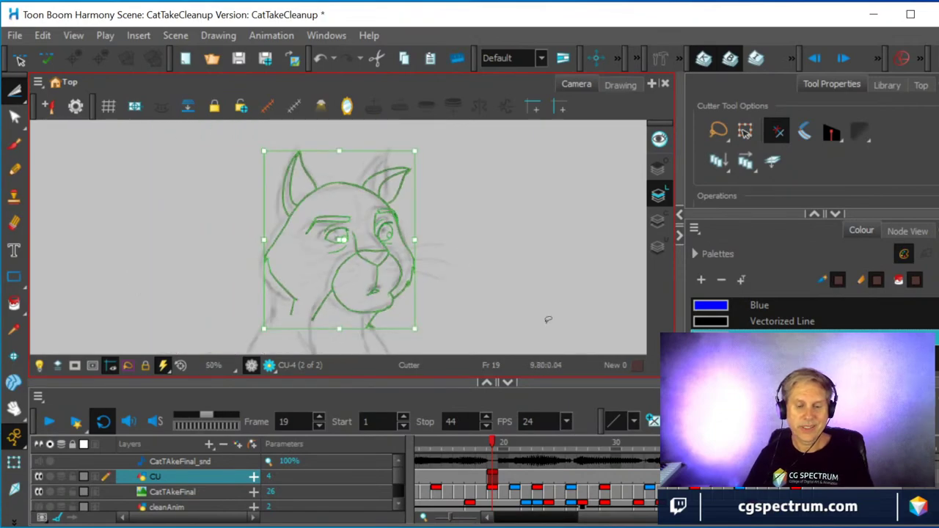
- Scale the pasted head to fit the sketch and nudge it into final alignment
left_click_drag(576, 379, 576, 405)
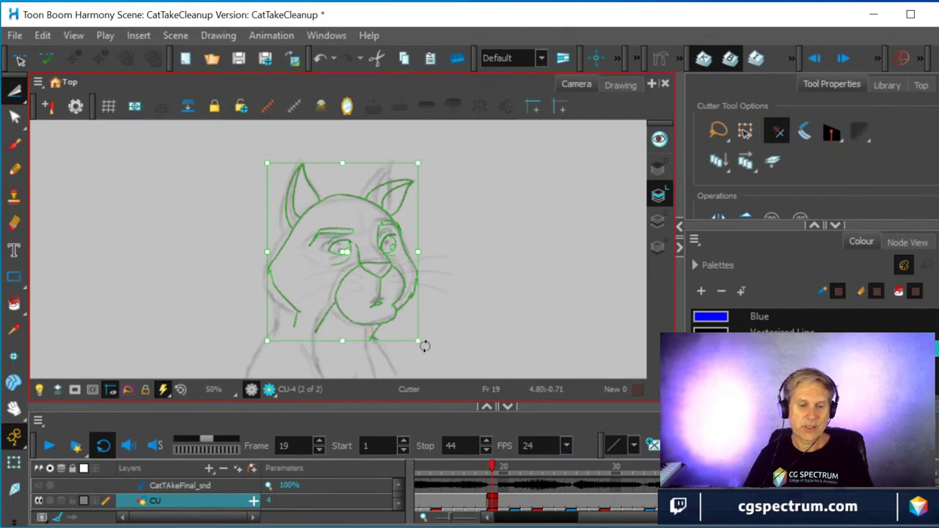
left_click_drag(424, 346, 429, 342)
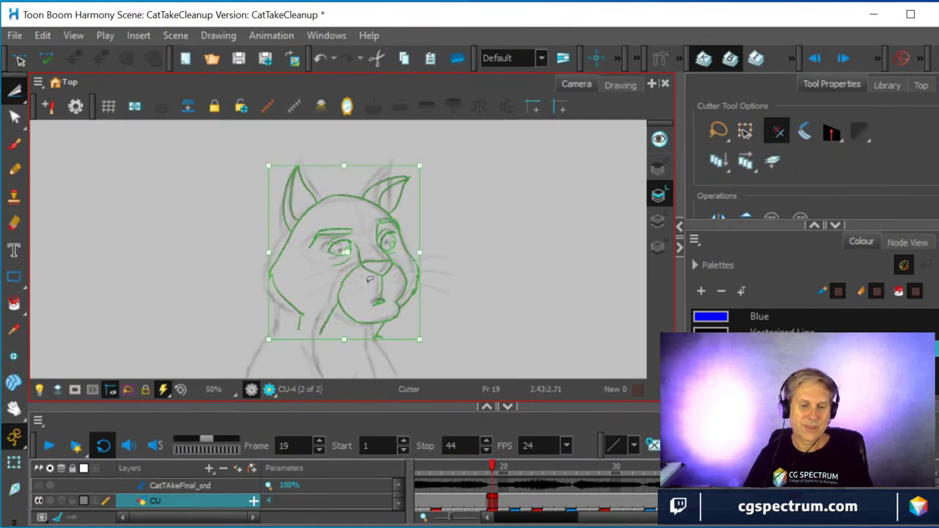
left_click_drag(346, 276, 340, 278)
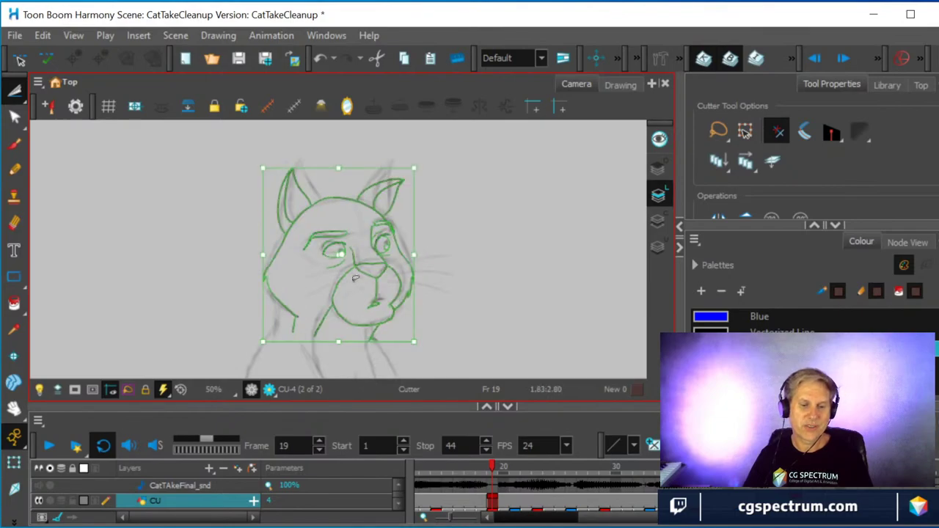
scroll(467, 279, "up", 2)
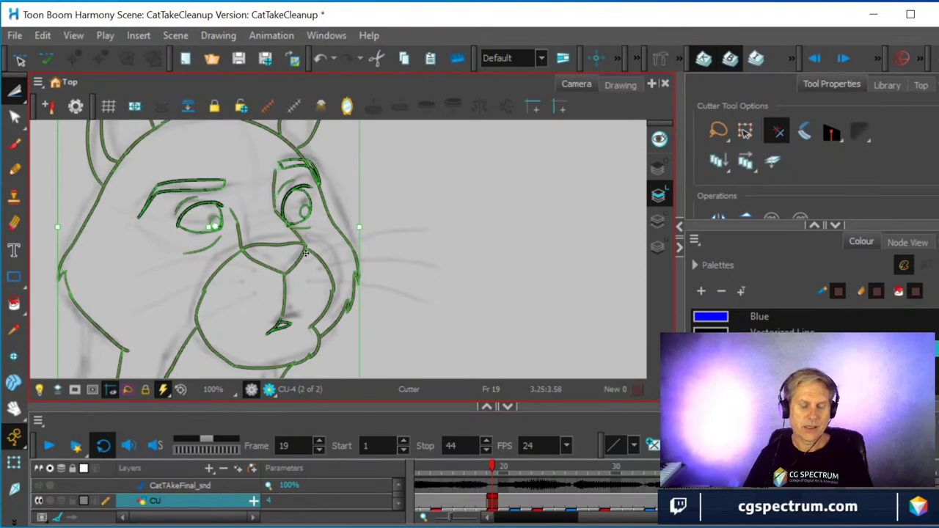
mouse_move(306, 253)
left_mouse_down()
mouse_move(315, 247)
mouse_move(305, 243)
left_mouse_up()
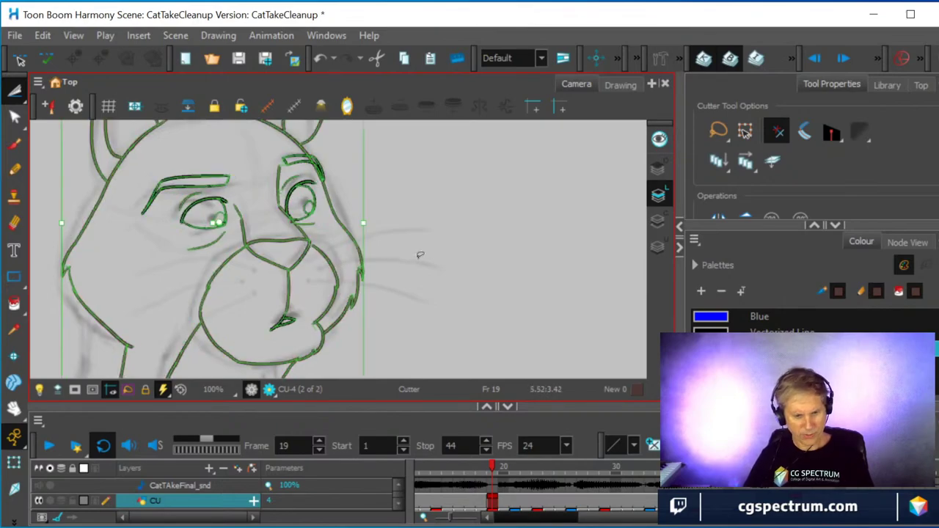
scroll(420, 254, "up", 1)
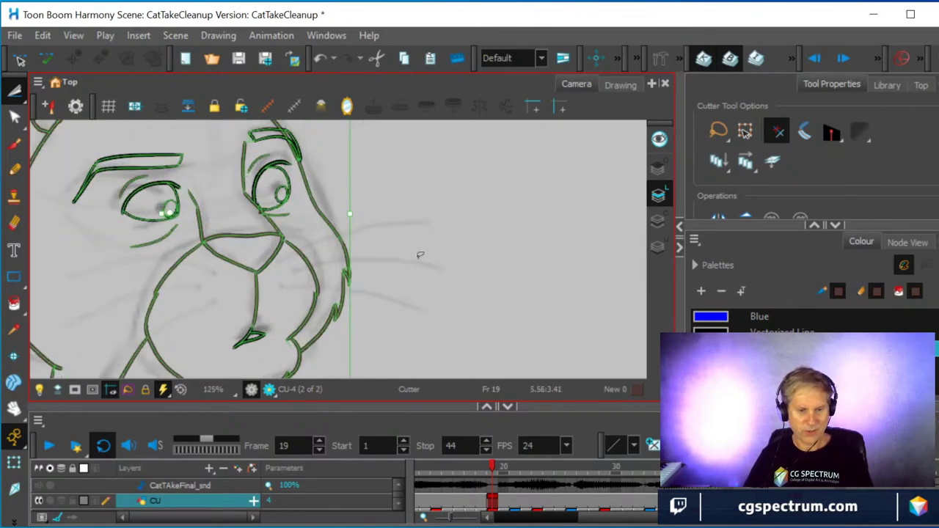
scroll(419, 254, "down", 2)
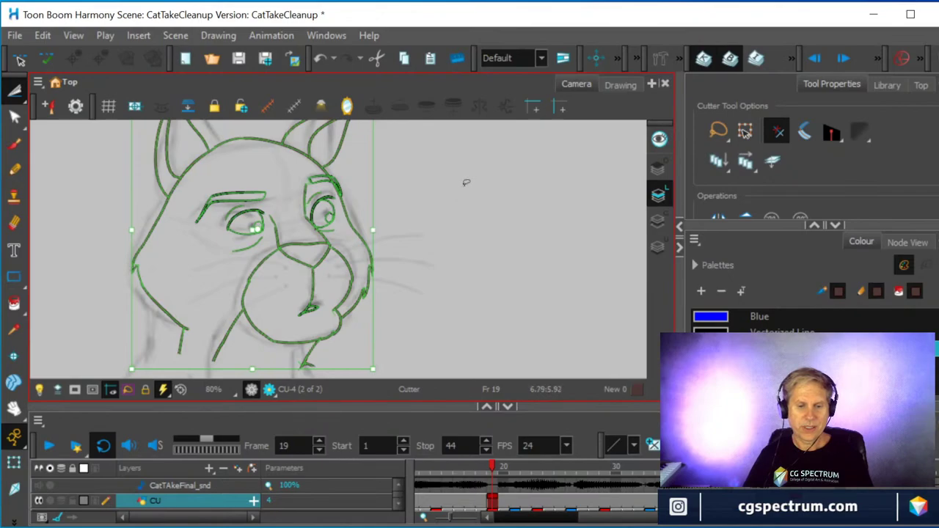
scroll(446, 192, "down", 1)
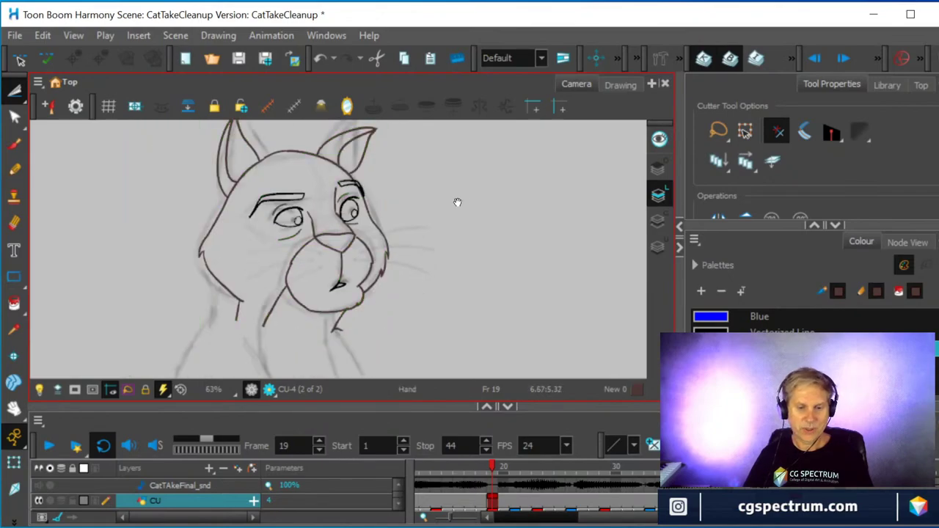
left_click_drag(457, 203, 469, 262)
scroll(411, 247, "up", 3)
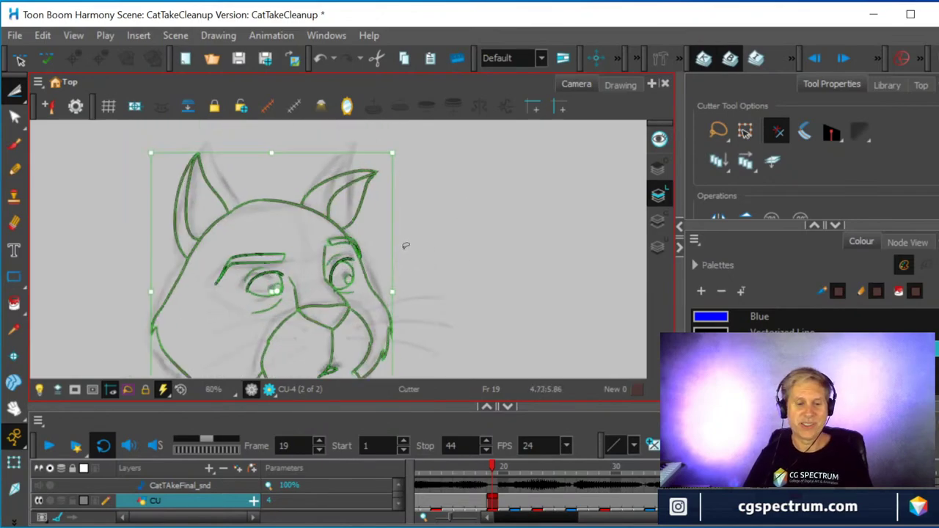
left_click_drag(457, 195, 498, 194)
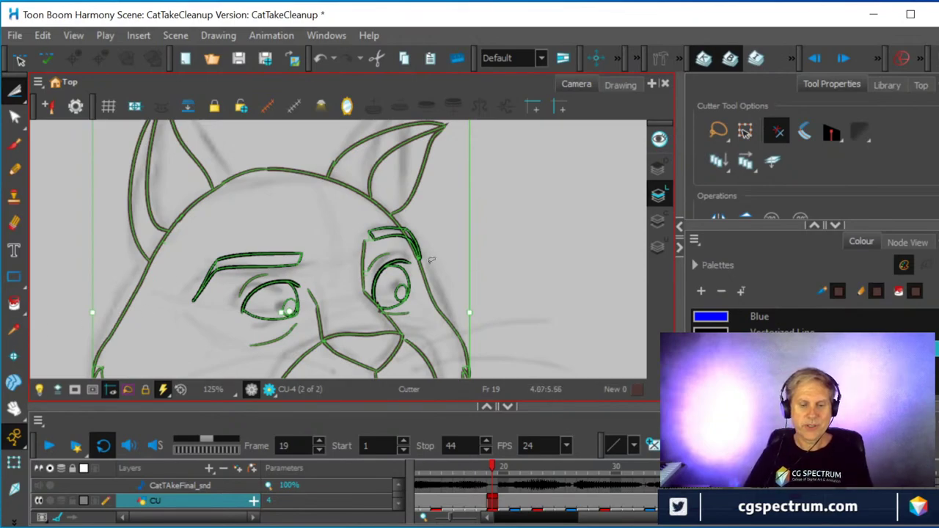
- Lasso the cat's right ear with the Cutter to cut it free
scroll(433, 254, "up", 1)
key("space")
mouse_move(455, 220)
left_mouse_down()
mouse_move(453, 291)
mouse_move(464, 334)
left_mouse_up()
left_click(16, 91)
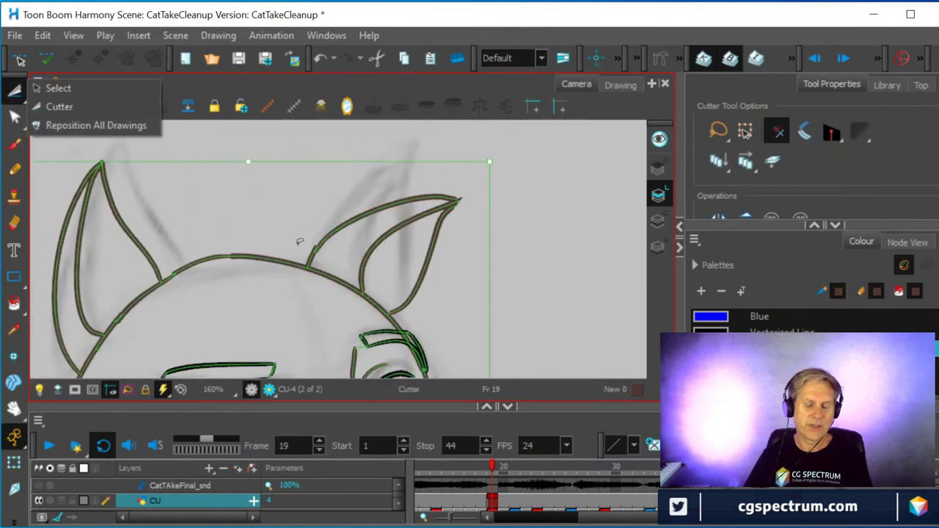
mouse_move(299, 242)
left_mouse_down()
mouse_move(323, 202)
mouse_move(375, 176)
mouse_move(431, 167)
mouse_move(490, 178)
mouse_move(498, 210)
mouse_move(458, 273)
mouse_move(435, 303)
mouse_move(378, 314)
left_mouse_up()
- Select the right ear's upper stroke piece, then its inner stroke piece
key("ctrl+a")
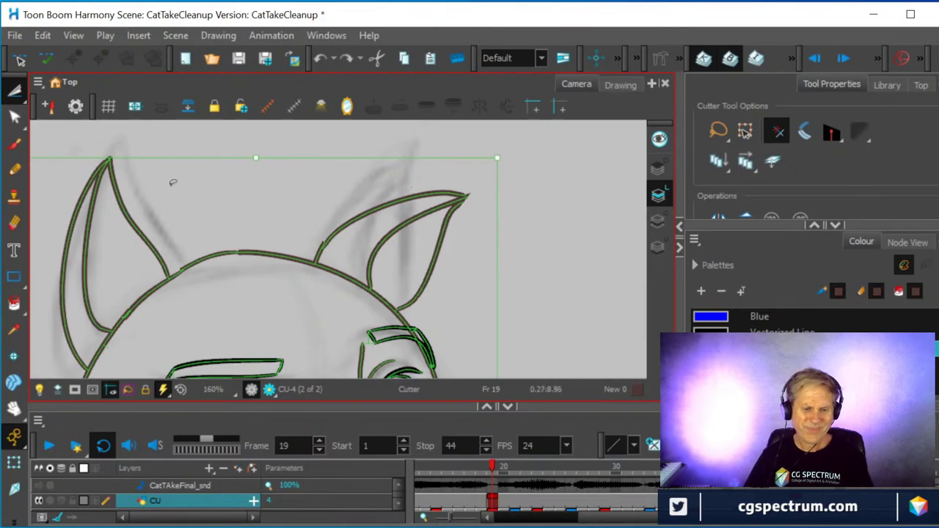
left_click(42, 35)
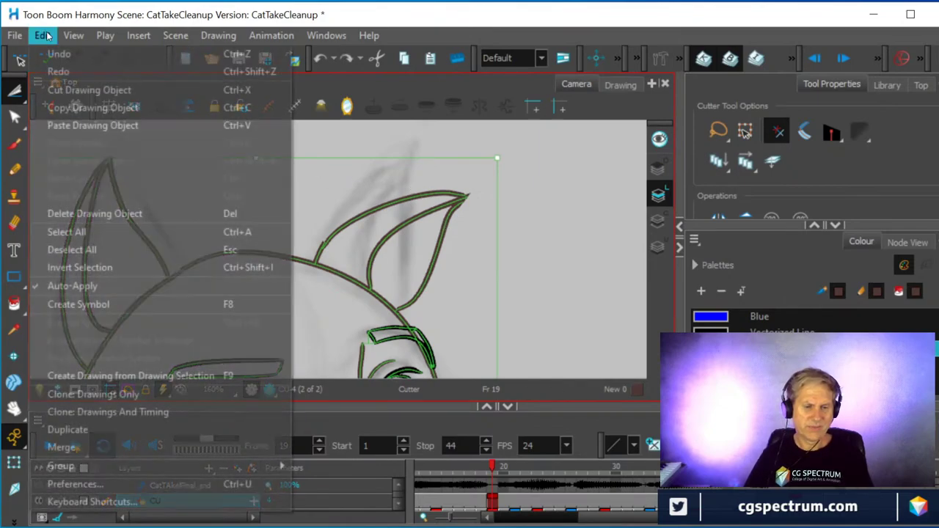
left_click(52, 72)
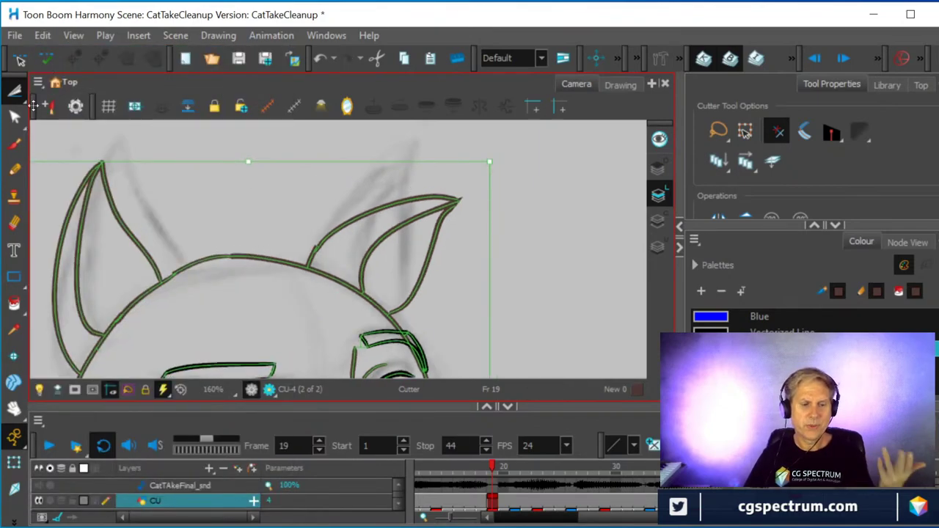
left_click_drag(15, 89, 103, 106)
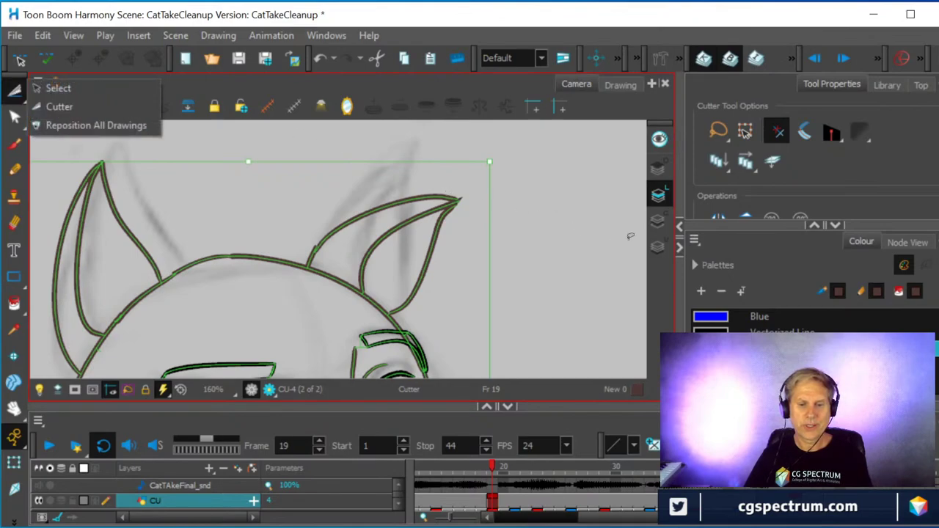
left_click(553, 224)
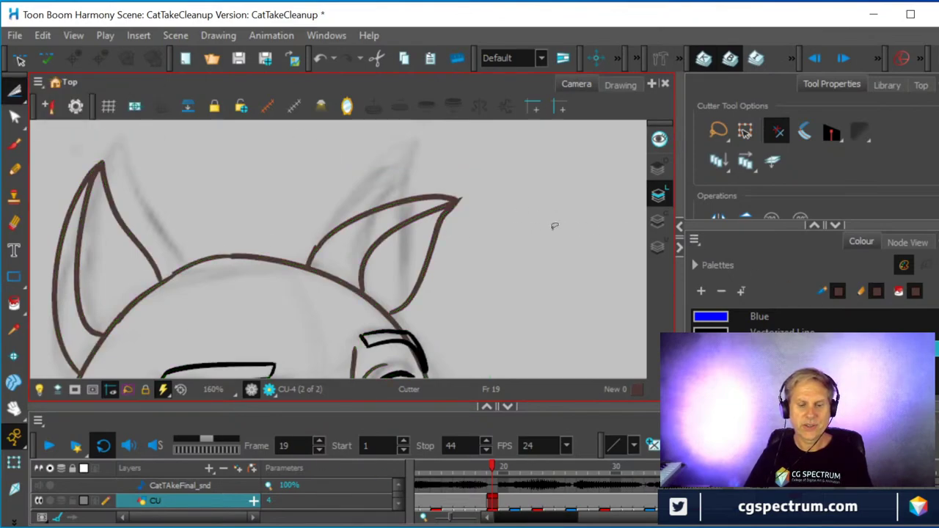
left_click(350, 216)
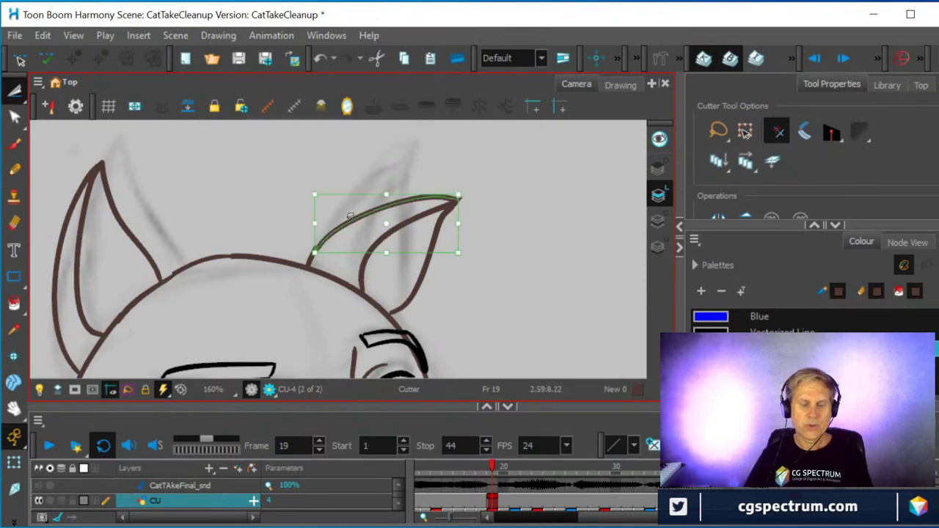
left_click(419, 281)
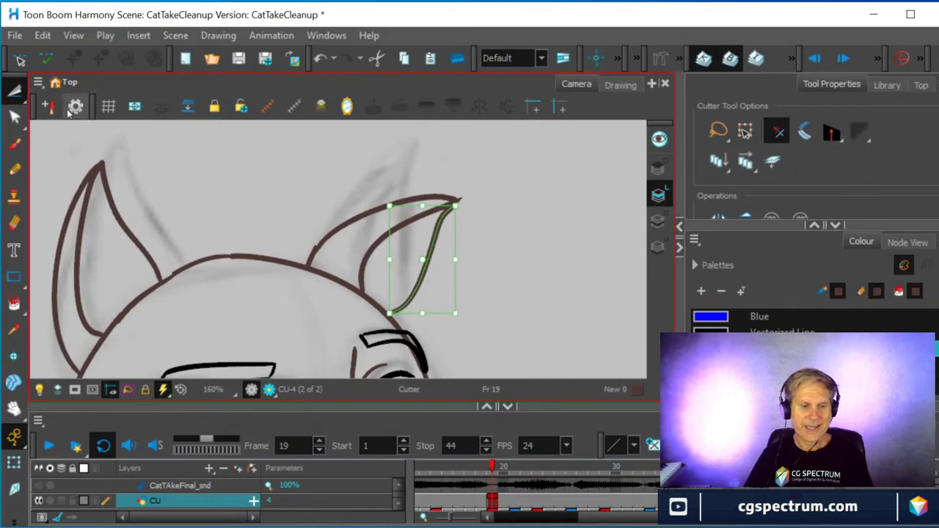
key("alt+q")
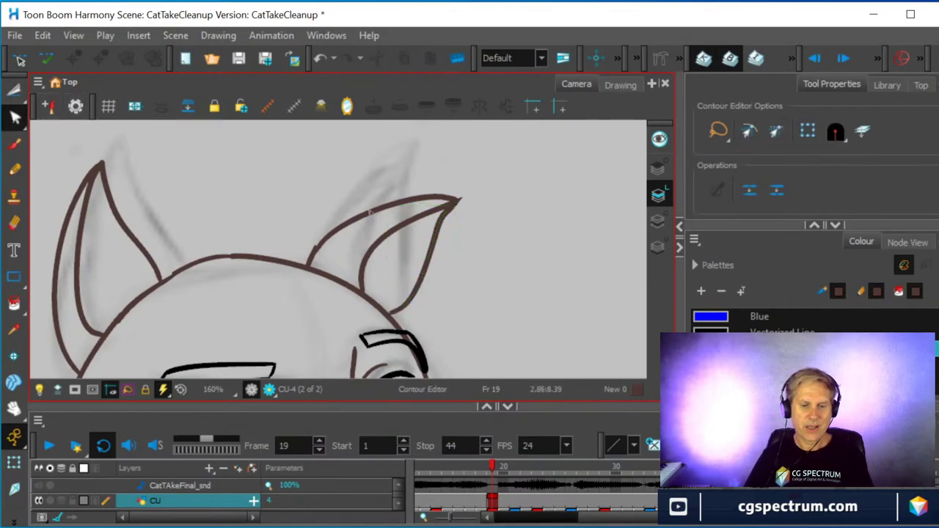
left_click(370, 214)
left_click(392, 241, "shift")
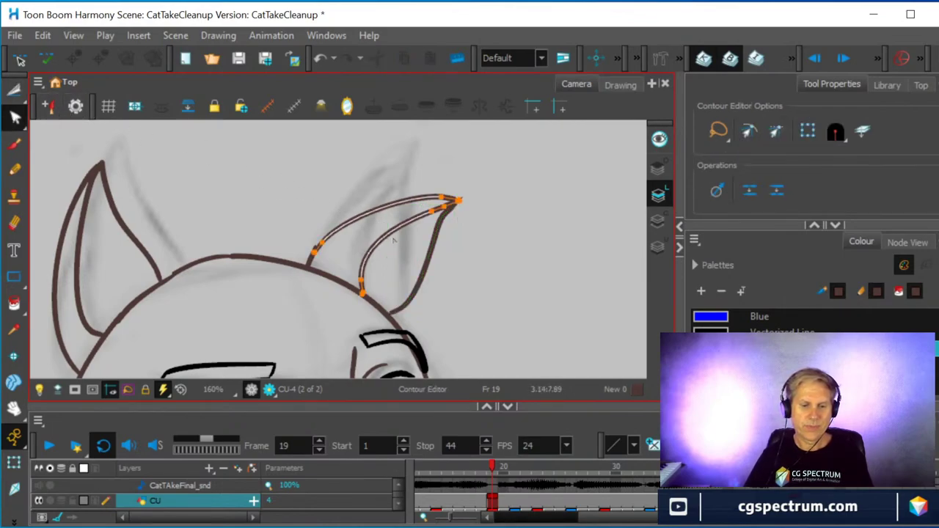
left_click(432, 255, "shift")
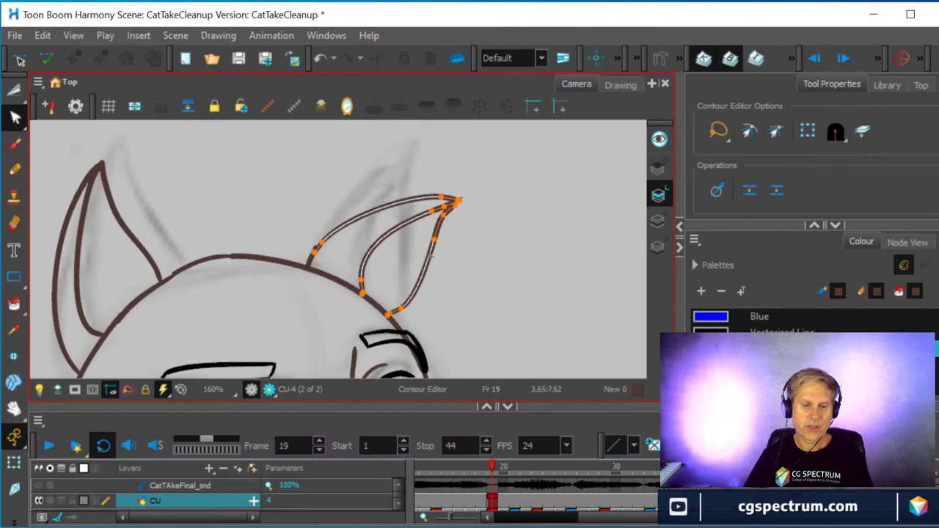
left_click(311, 264)
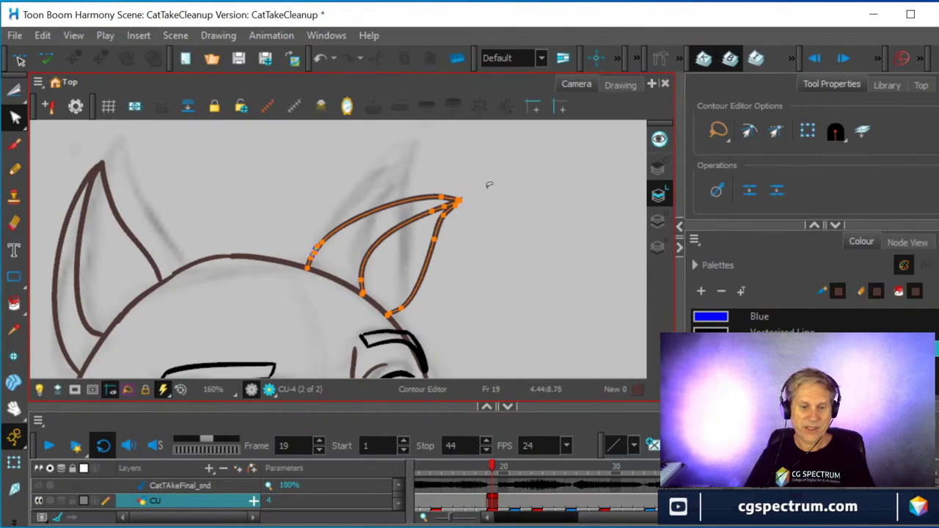
mouse_move(475, 200)
left_mouse_down()
mouse_move(459, 182)
mouse_move(405, 177)
mouse_move(347, 182)
mouse_move(304, 217)
mouse_move(298, 245)
mouse_move(321, 284)
mouse_move(339, 301)
mouse_move(397, 306)
left_mouse_up()
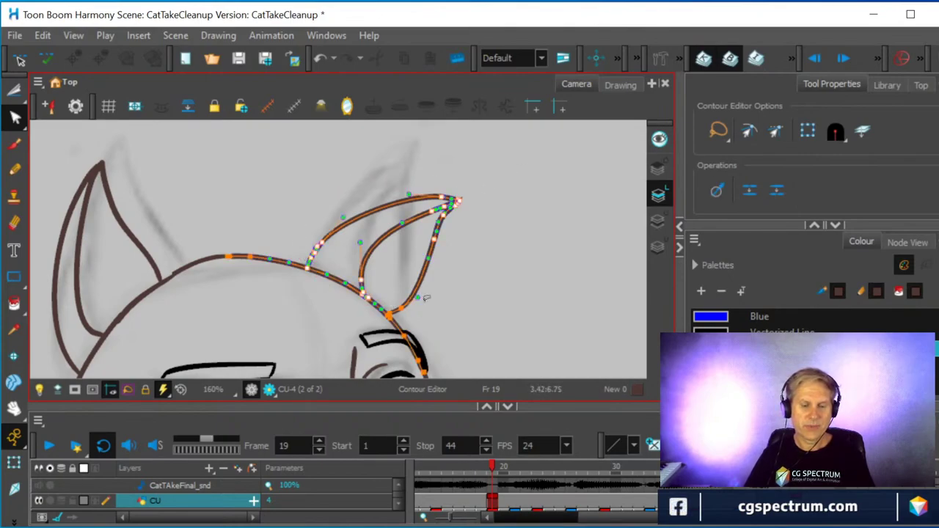
left_click(489, 276)
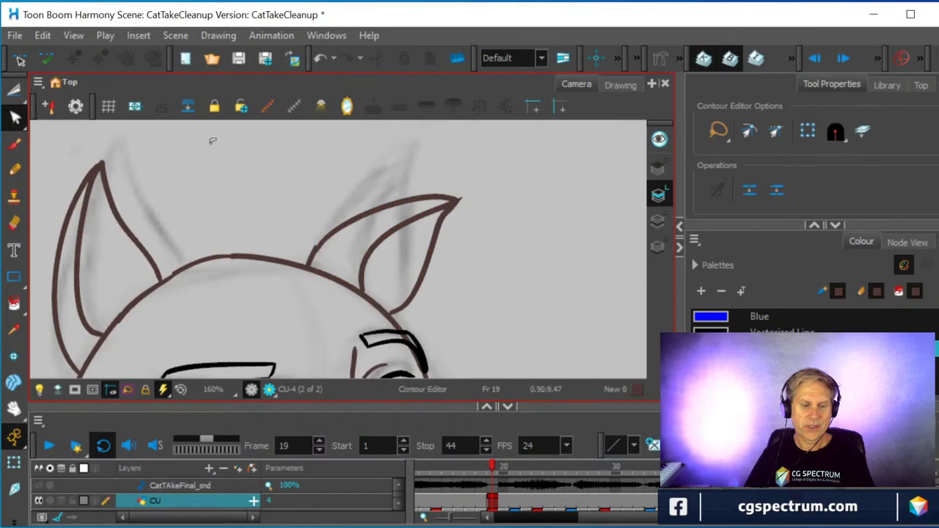
left_click(13, 90)
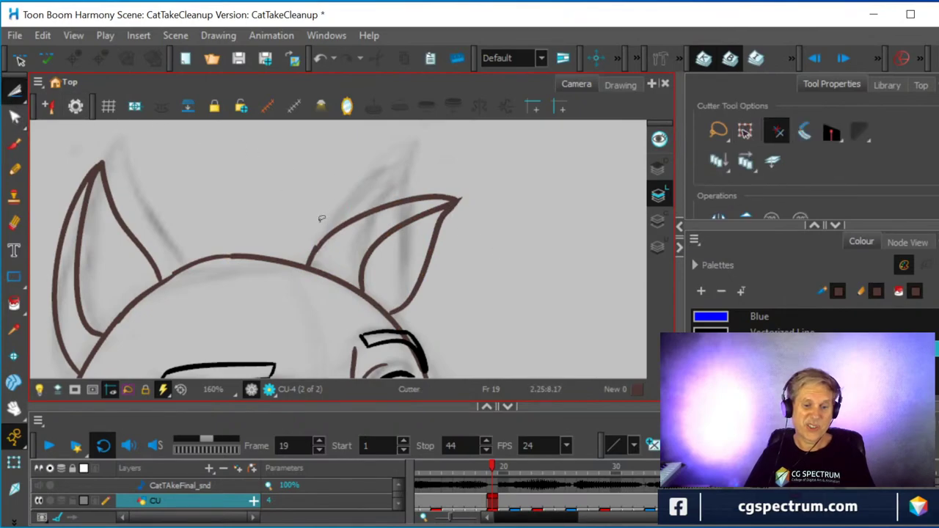
- Lasso the right ear, rotate it counter-clockwise, and move it up-left to match the sketch
mouse_move(310, 224)
left_mouse_down()
mouse_move(361, 194)
mouse_move(454, 176)
mouse_move(479, 201)
mouse_move(437, 292)
mouse_move(392, 317)
mouse_move(362, 314)
mouse_move(308, 281)
mouse_move(296, 259)
mouse_move(317, 212)
left_mouse_up()
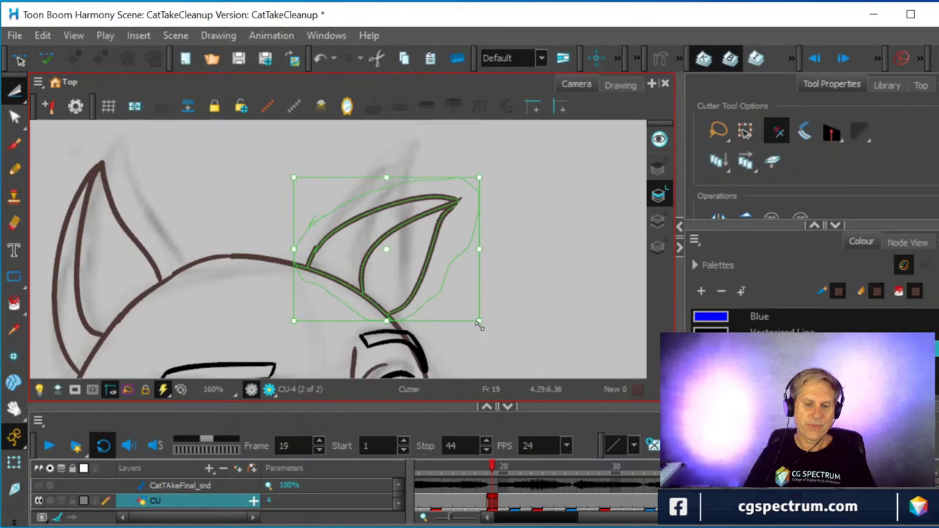
left_click_drag(484, 328, 515, 293)
left_click_drag(389, 228, 379, 209)
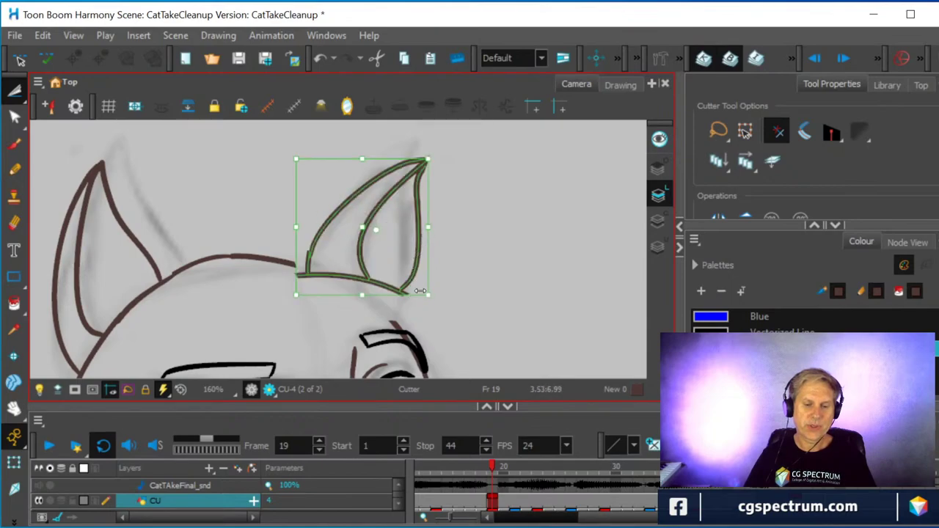
left_click(520, 244)
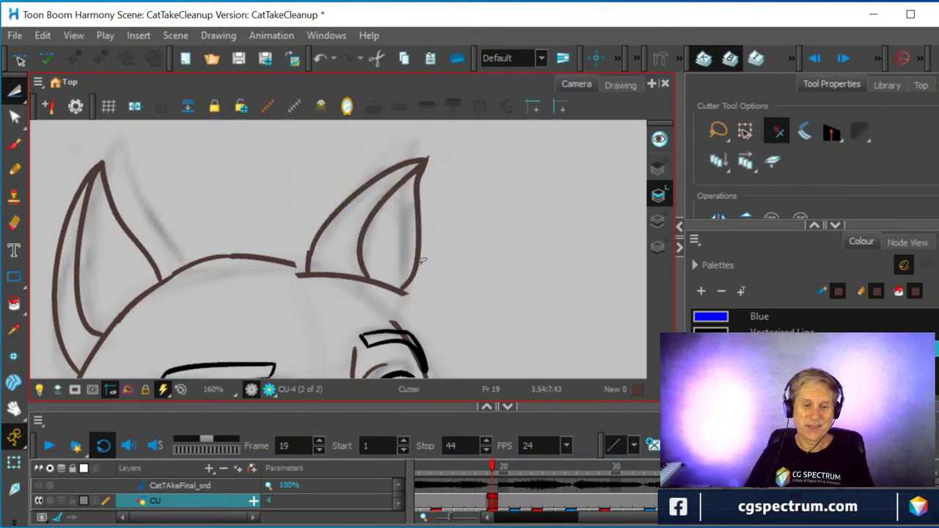
- Cut and delete the overhanging stroke ends at the right ear's base and inner stroke
left_click_drag(372, 278, 404, 301)
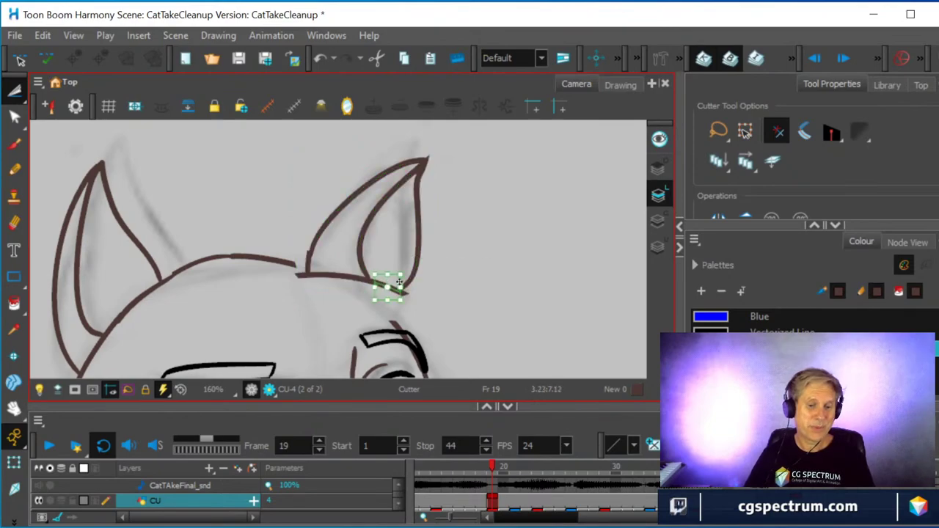
key("Delete")
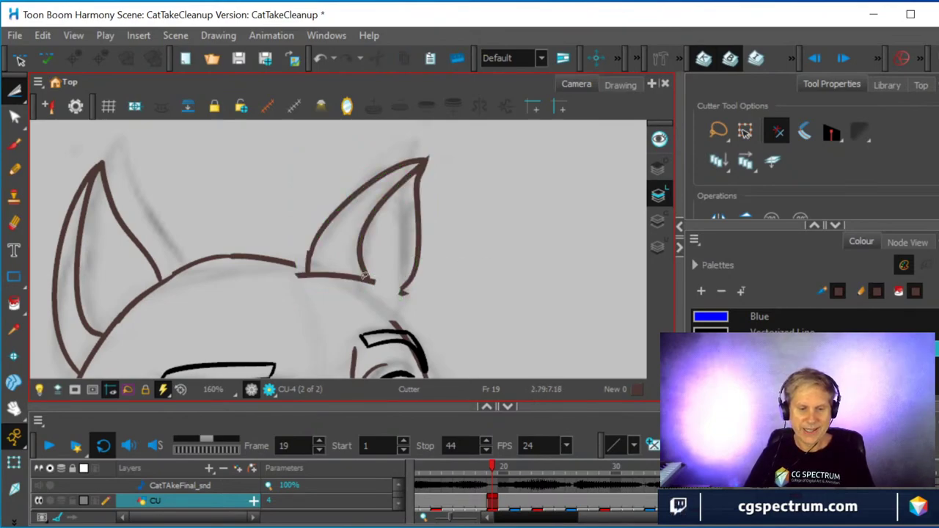
left_click_drag(305, 261, 382, 285)
key("Delete")
scroll(396, 279, "up", 2)
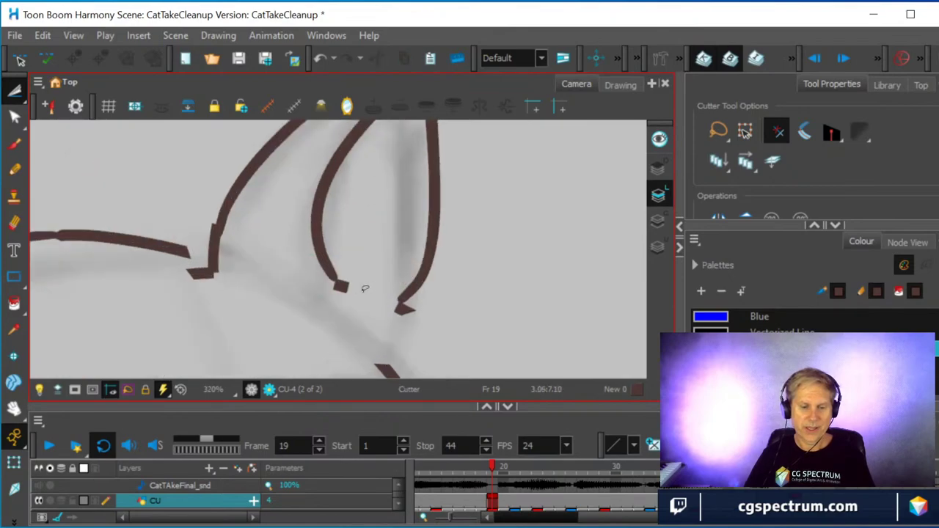
left_click_drag(327, 273, 355, 299)
key("Delete")
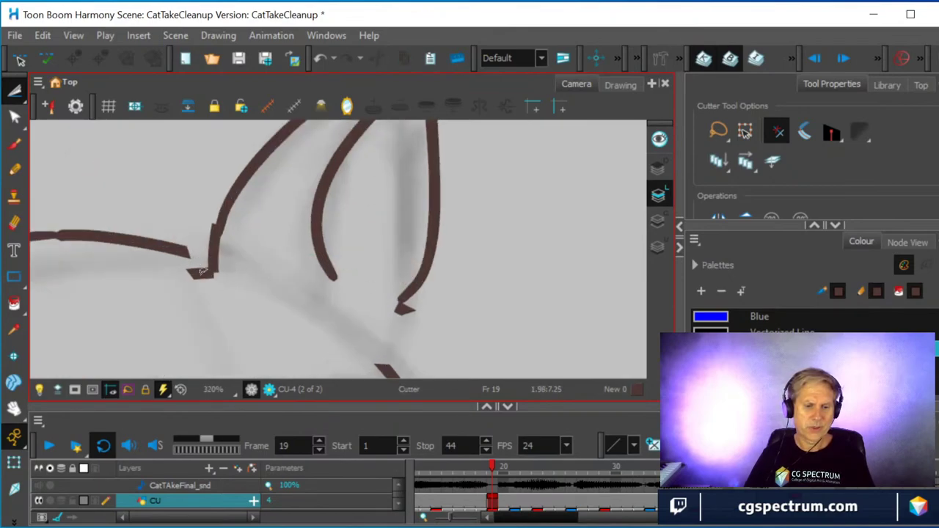
left_click_drag(188, 258, 215, 284)
key("Delete")
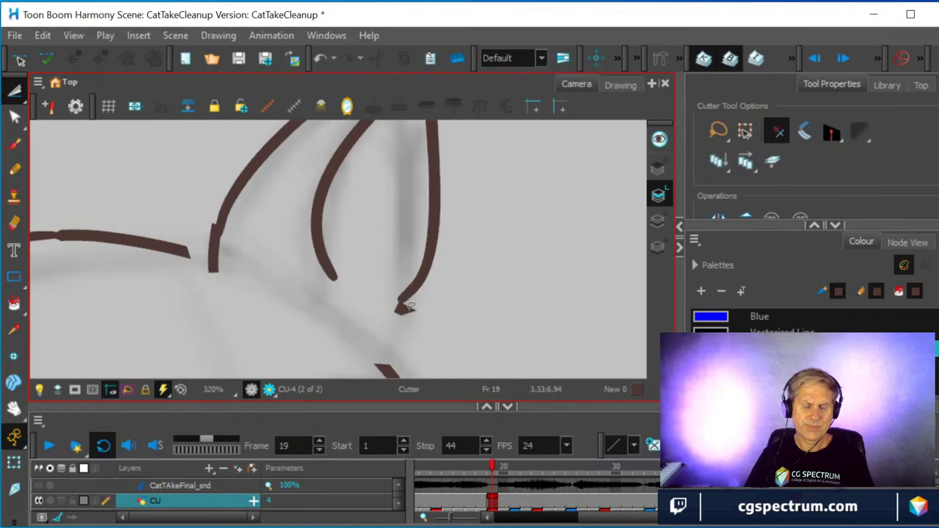
mouse_move(410, 306)
left_mouse_down()
mouse_move(430, 320)
mouse_move(394, 306)
mouse_move(402, 292)
left_mouse_up()
key("Delete")
- Cut and delete the last leftover stroke fragments and tip near the ear
key("Delete")
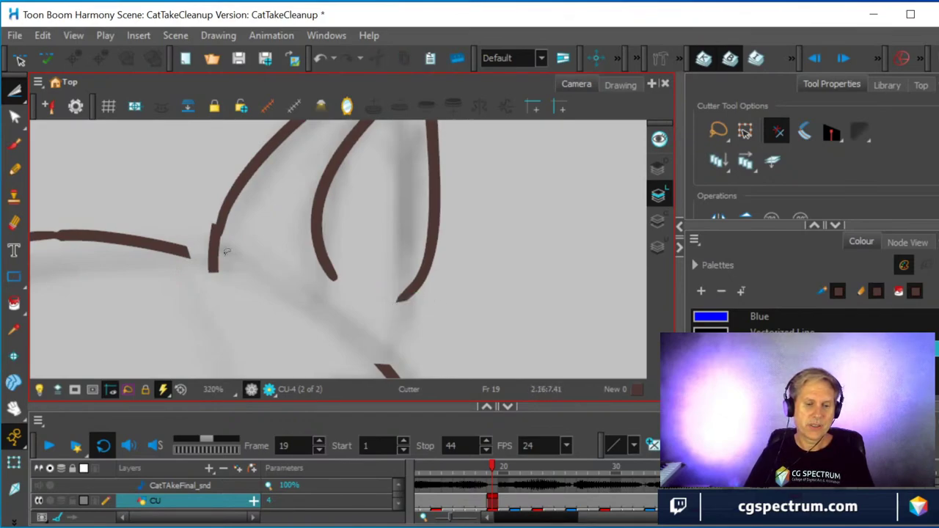
left_click_drag(202, 237, 249, 273)
key("Delete")
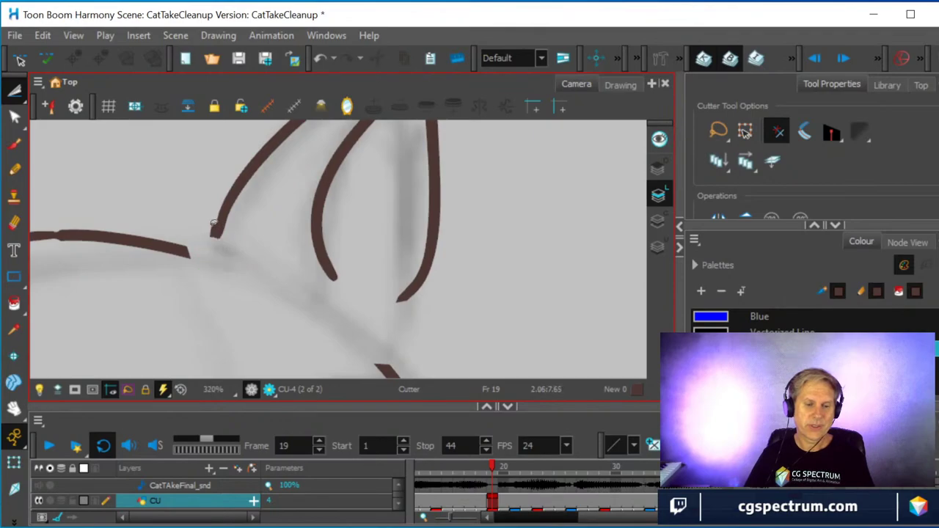
left_click_drag(217, 222, 220, 232)
key("Delete")
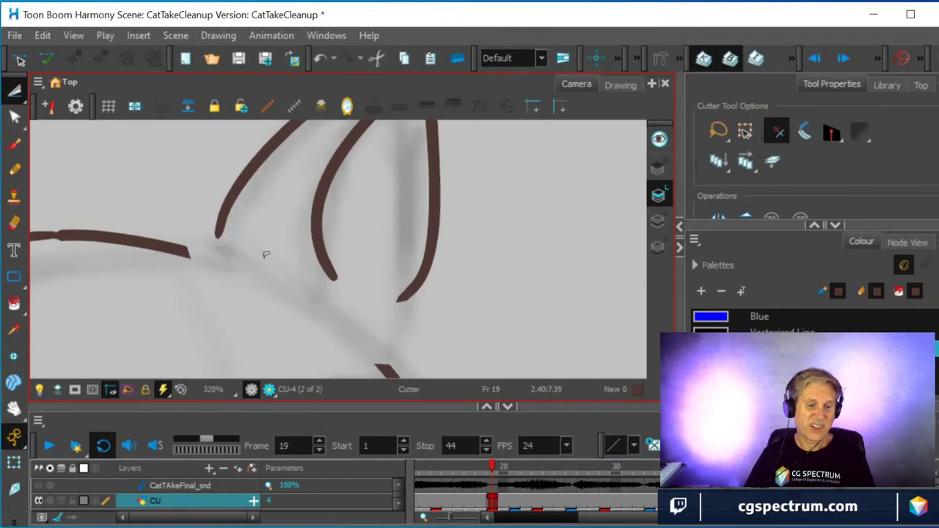
scroll(343, 277, "down", 2)
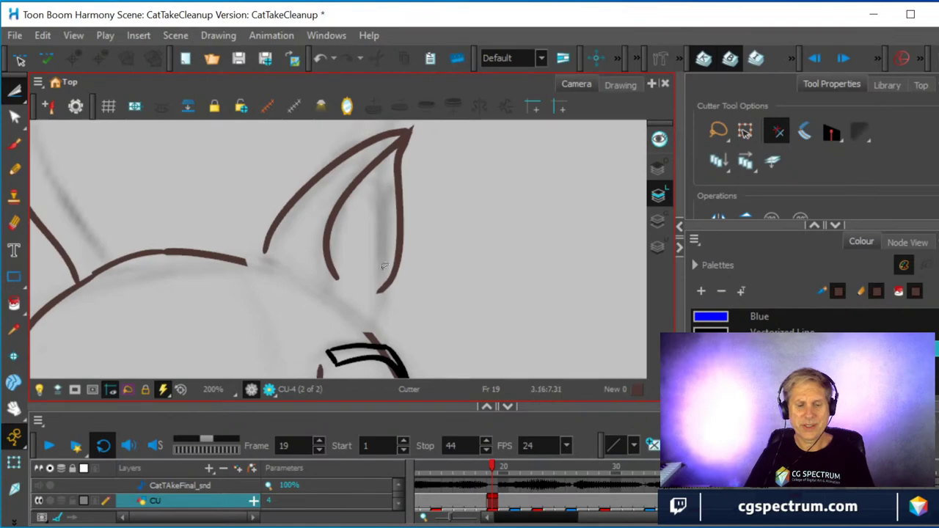
scroll(384, 266, "down", 2)
scroll(390, 264, "up", 3)
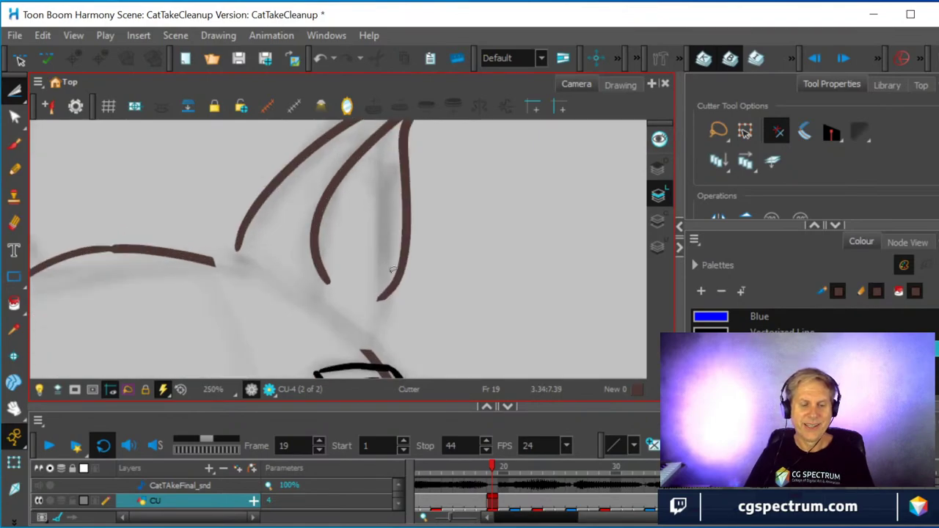
left_click_drag(441, 279, 515, 193)
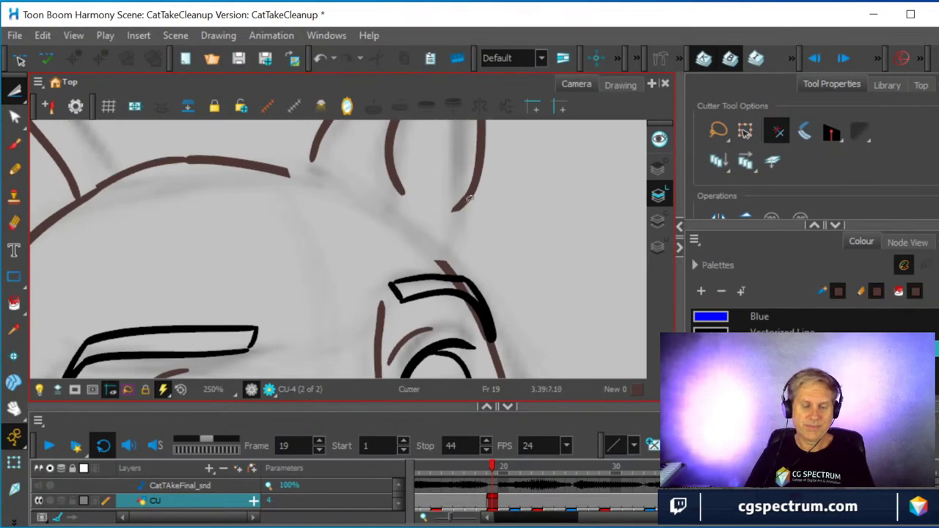
- Set the Pencil to maximum size 10 and centerline smoothing 15, undoing a test stroke
left_click(15, 169)
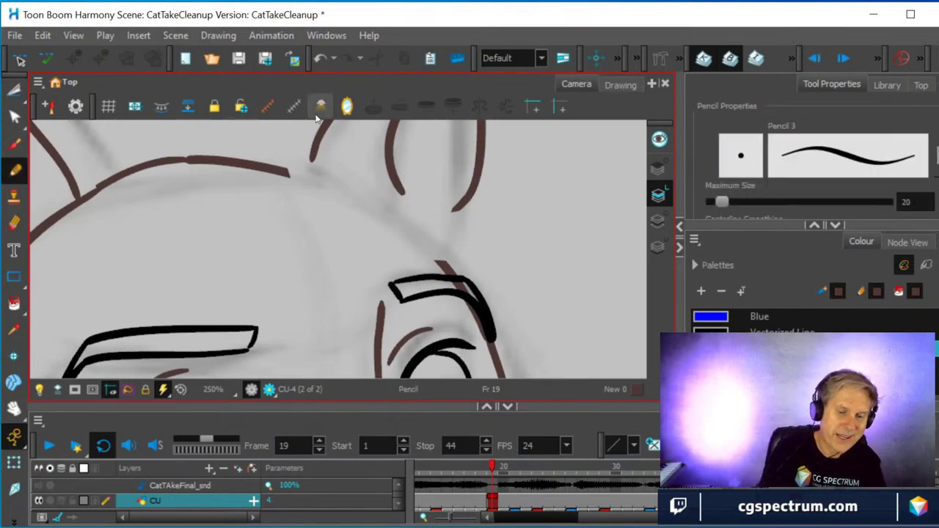
left_click_drag(285, 170, 354, 201)
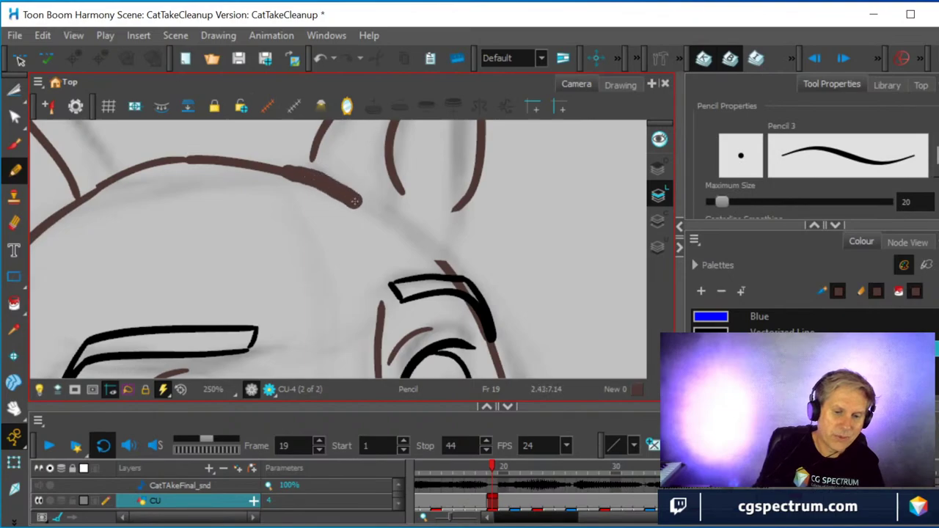
key("ctrl+z")
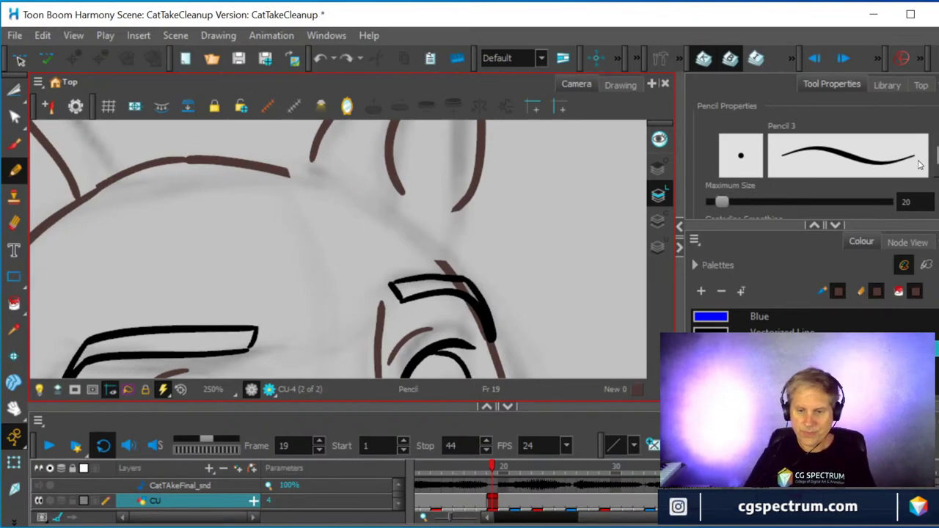
double_click(910, 201)
type("1")
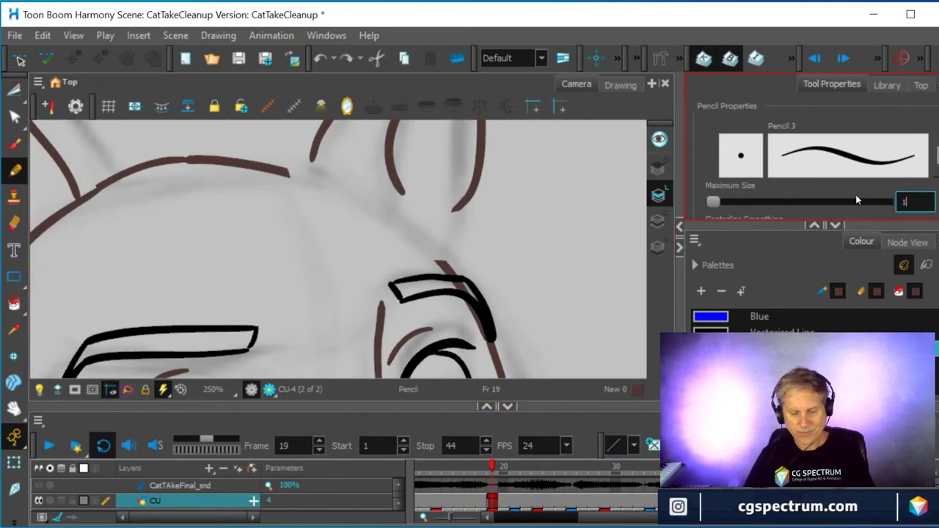
type("0")
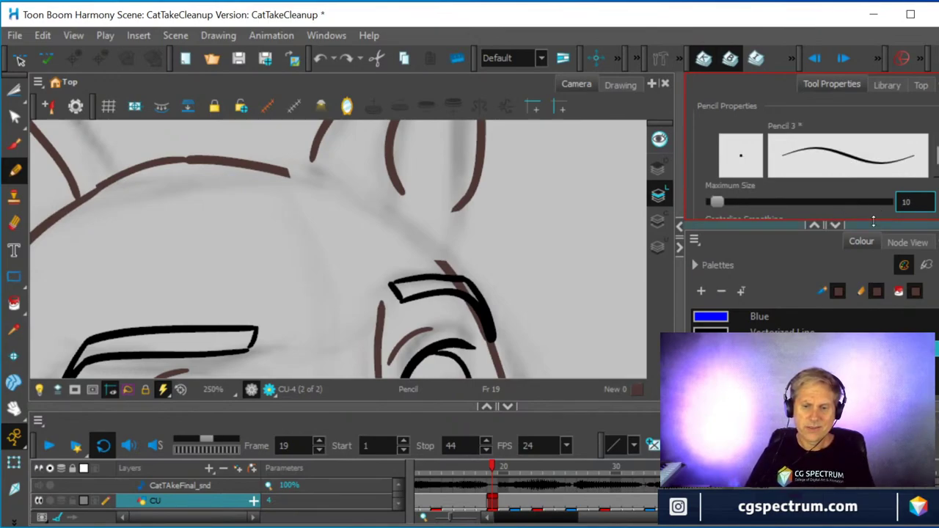
left_click_drag(874, 224, 870, 283)
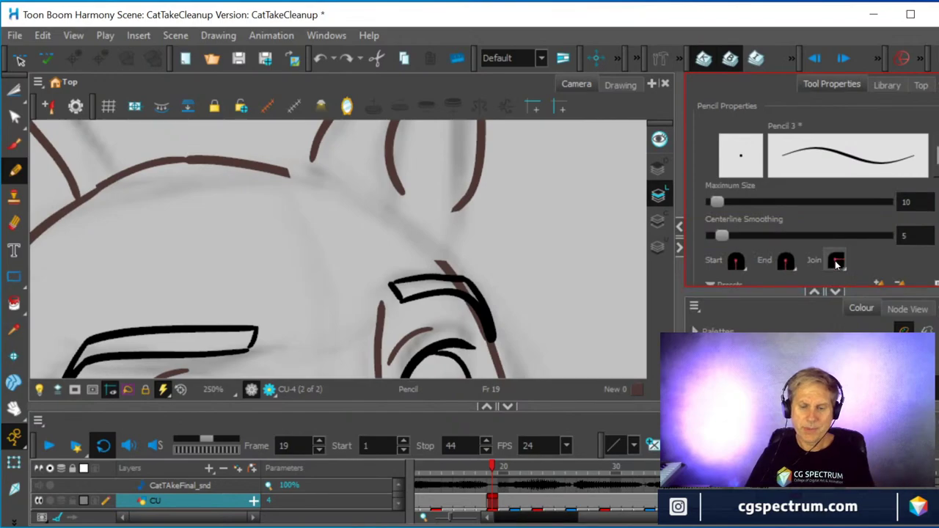
left_click(910, 235)
type("1")
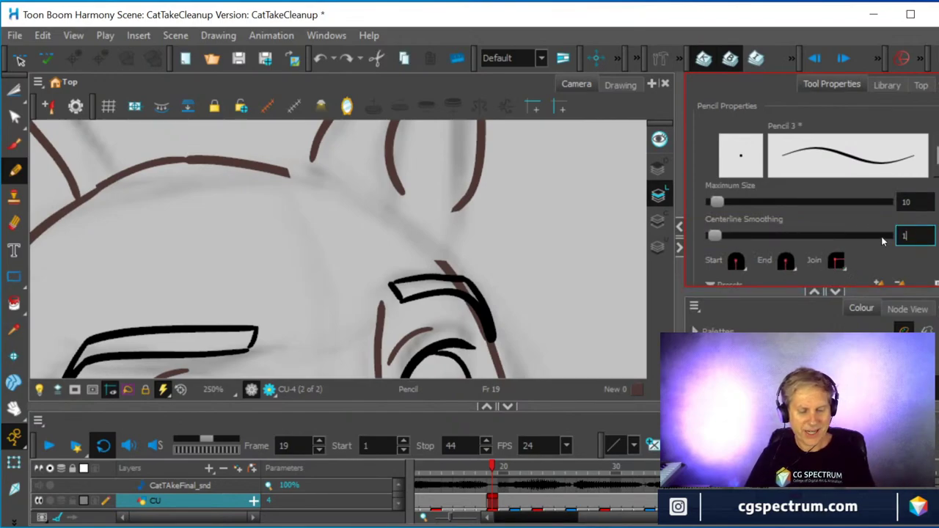
type("5")
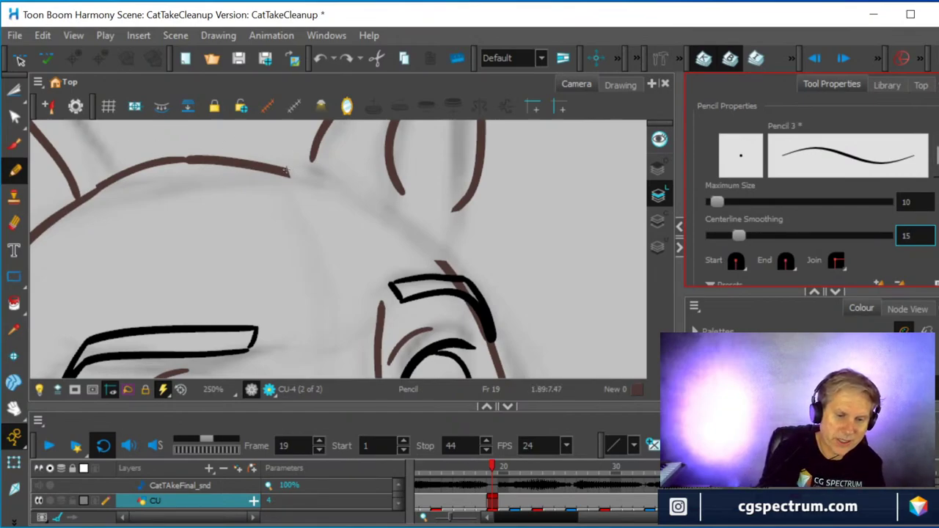
left_click(325, 186)
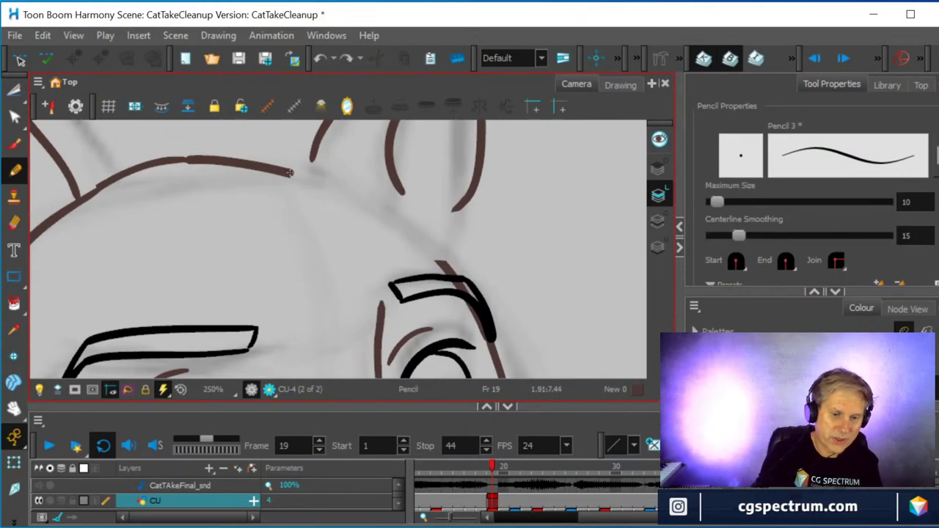
- Draw the cat's head line down-right to the right eyebrow
left_click_drag(290, 172, 448, 260)
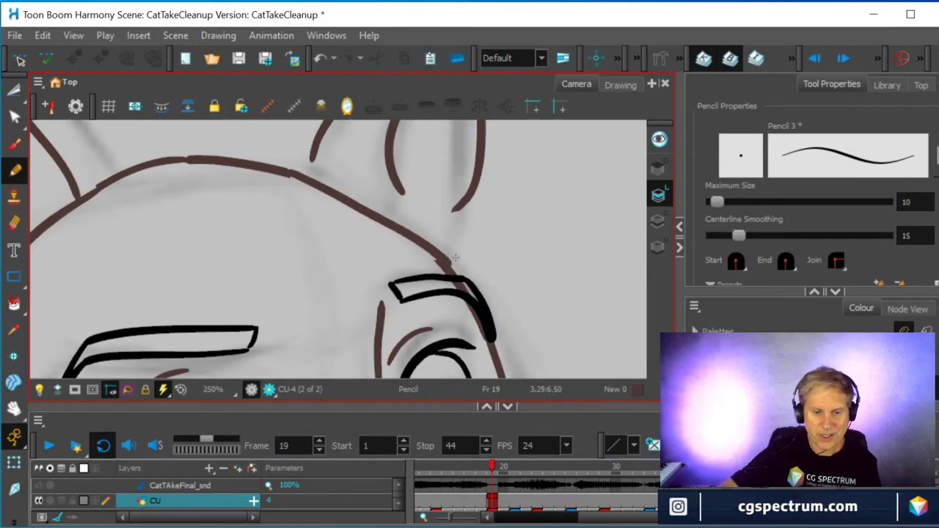
scroll(456, 262, "down", 1)
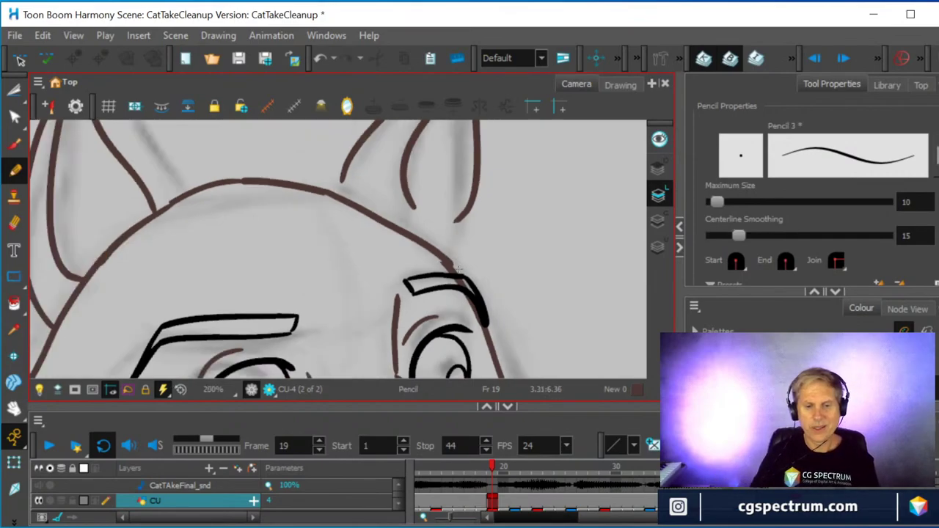
left_click_drag(535, 210, 488, 279)
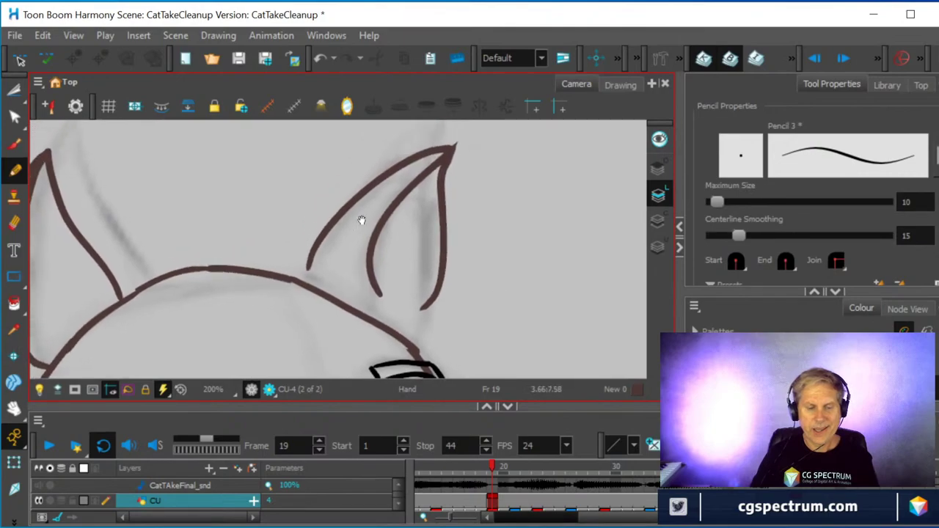
- Cut out the right ear's strokes and shift them slightly down-left onto the head line
left_click(14, 90)
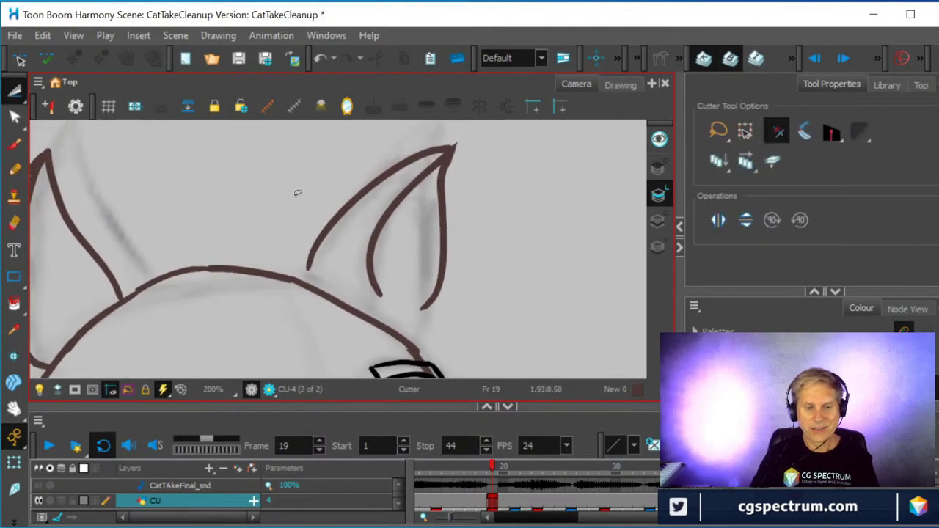
mouse_move(304, 218)
left_mouse_down()
mouse_move(383, 147)
mouse_move(429, 130)
mouse_move(486, 126)
mouse_move(483, 243)
mouse_move(412, 332)
mouse_move(308, 275)
mouse_move(295, 248)
mouse_move(323, 189)
mouse_move(368, 144)
mouse_move(426, 125)
mouse_move(489, 132)
mouse_move(510, 236)
mouse_move(429, 343)
left_mouse_up()
left_click(533, 299)
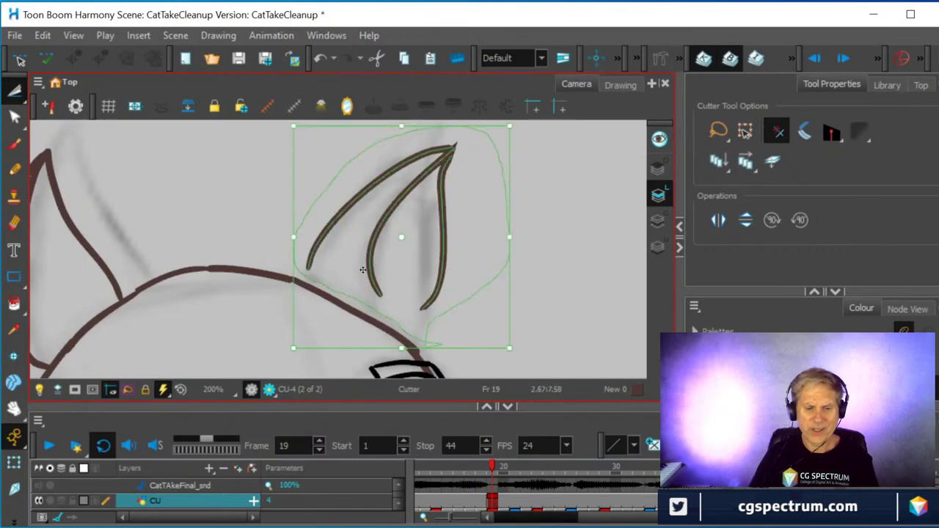
left_click(372, 273)
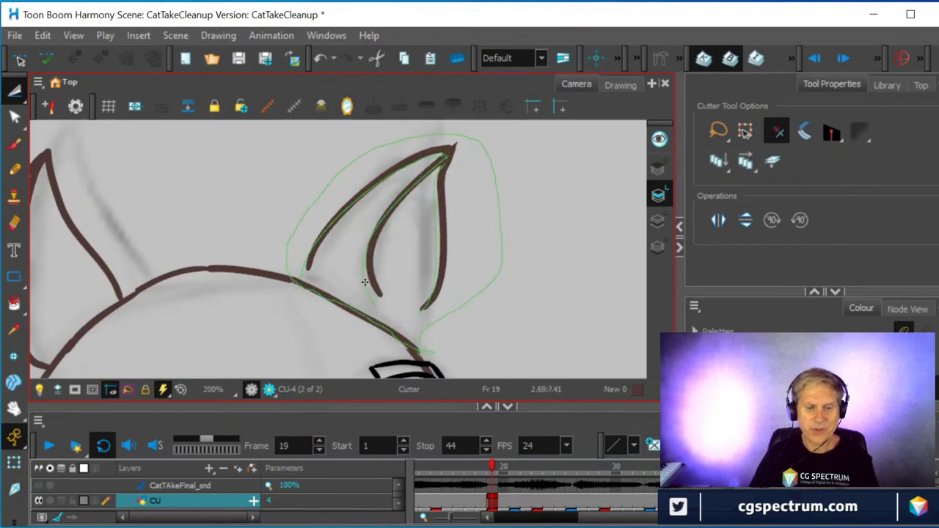
left_click_drag(365, 281, 357, 289)
left_click(526, 273)
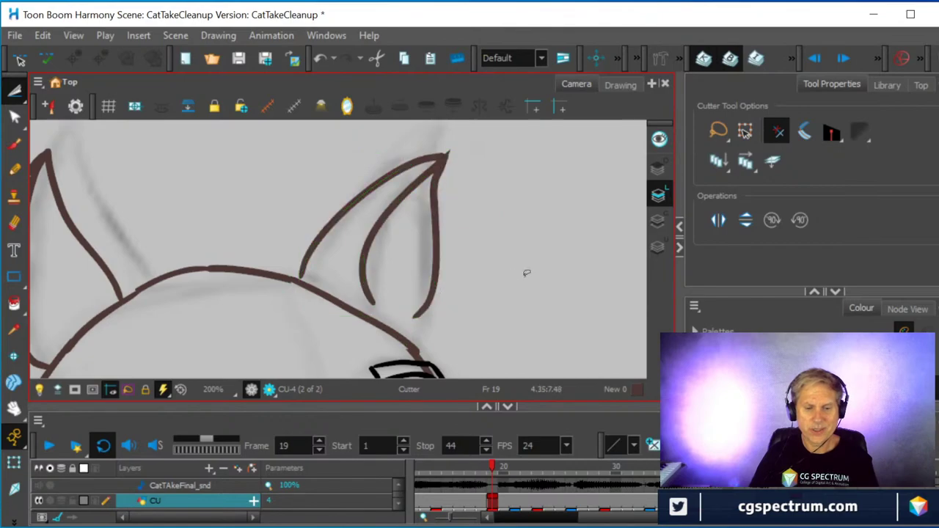
scroll(498, 273, "up", 2)
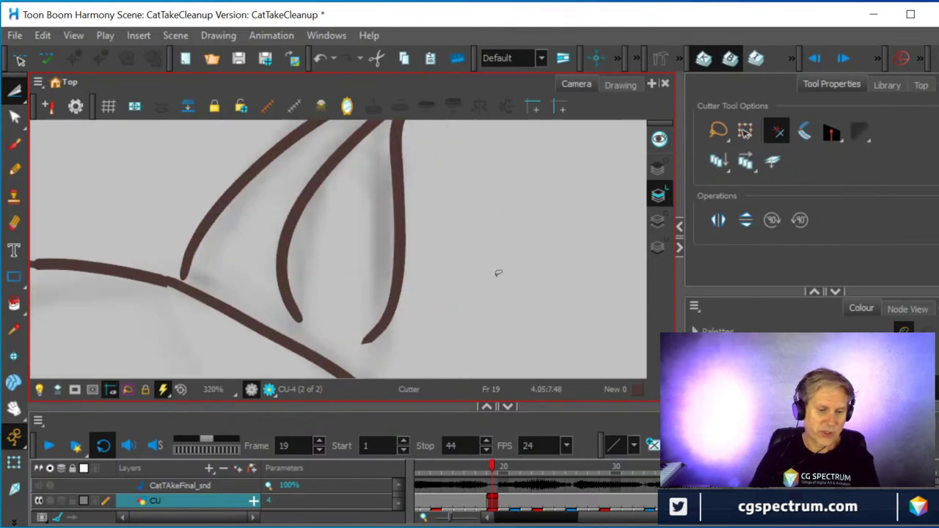
left_click(14, 117)
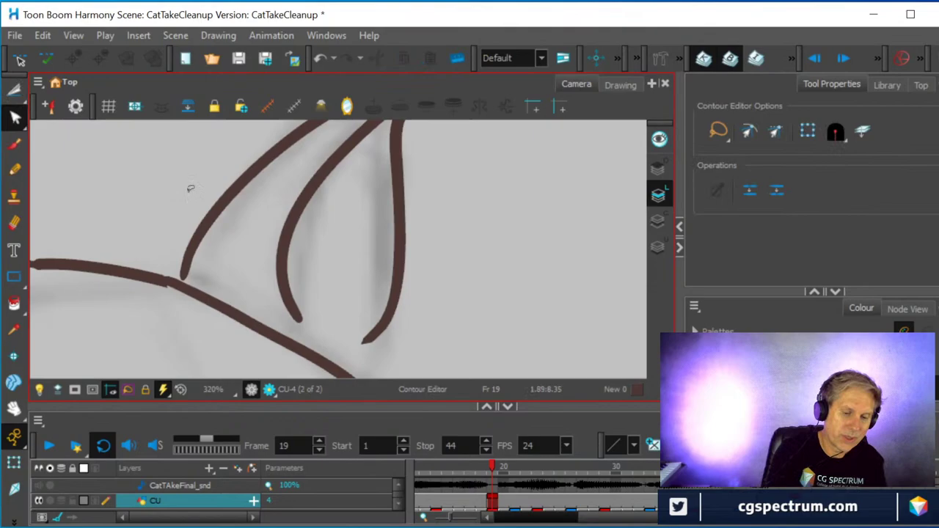
- Drag the right outer ear stroke's end point down to meet the head line
left_click(193, 256)
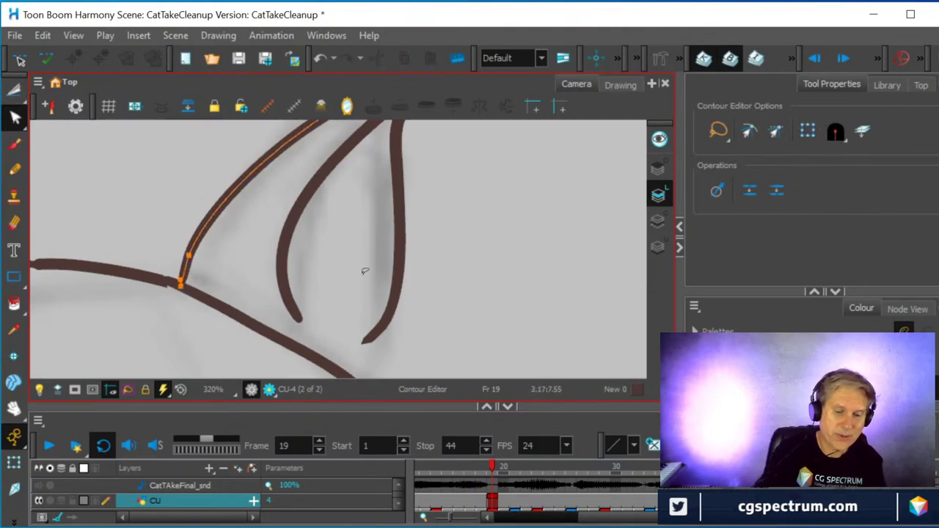
left_click(299, 322)
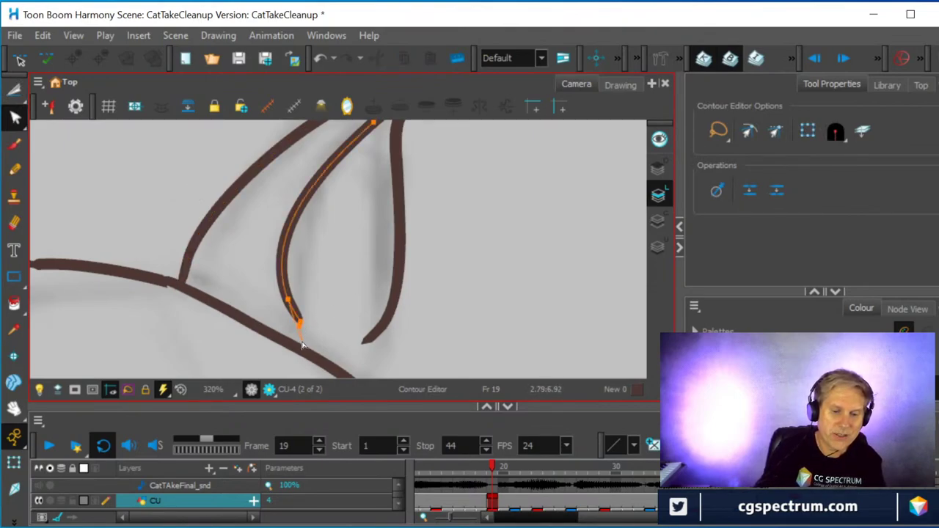
left_click(367, 342)
mouse_move(365, 343)
left_mouse_down()
mouse_move(361, 358)
mouse_move(331, 371)
left_mouse_up()
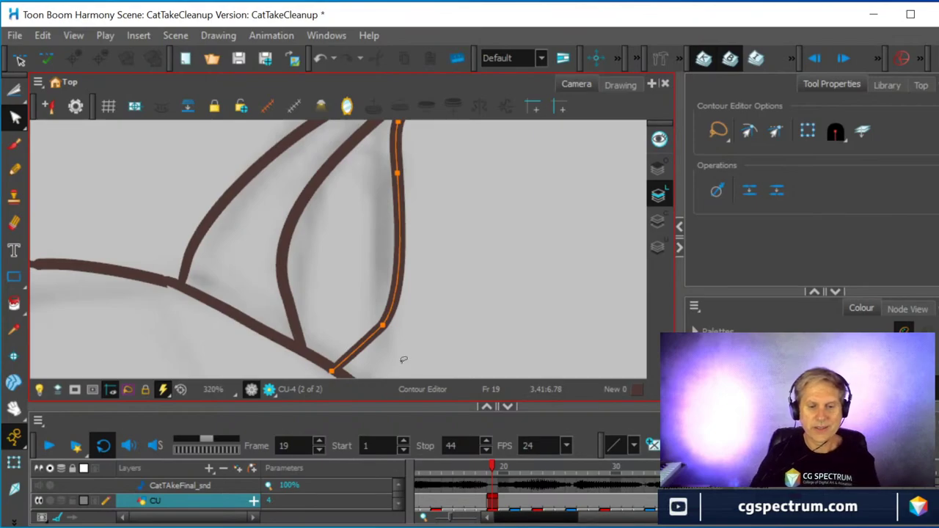
- Reshape the inner ear curve by nudging its point left and adjusting its bend
left_click(298, 334)
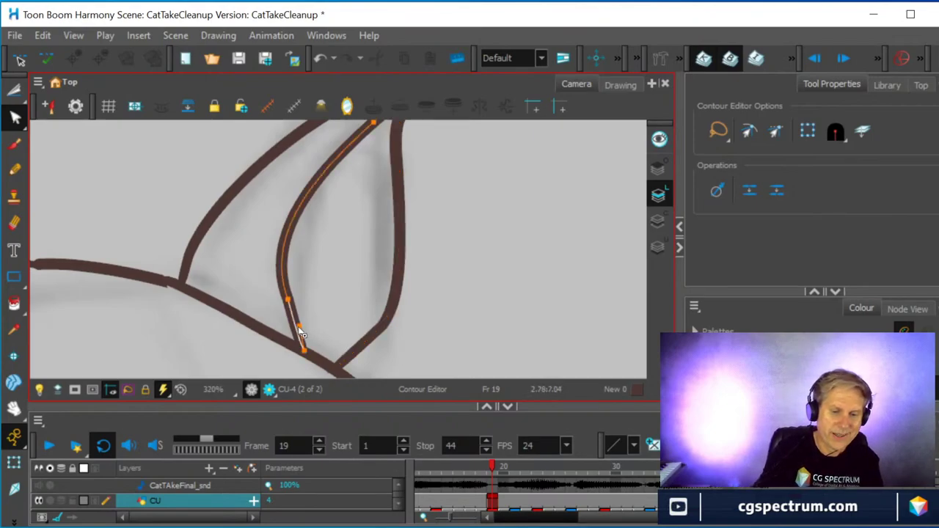
left_click(287, 301)
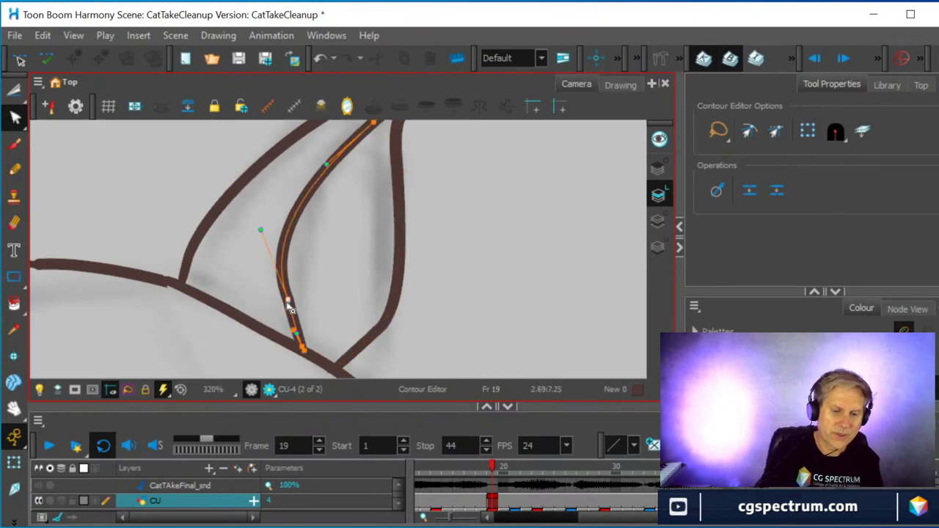
left_click_drag(288, 302, 282, 303)
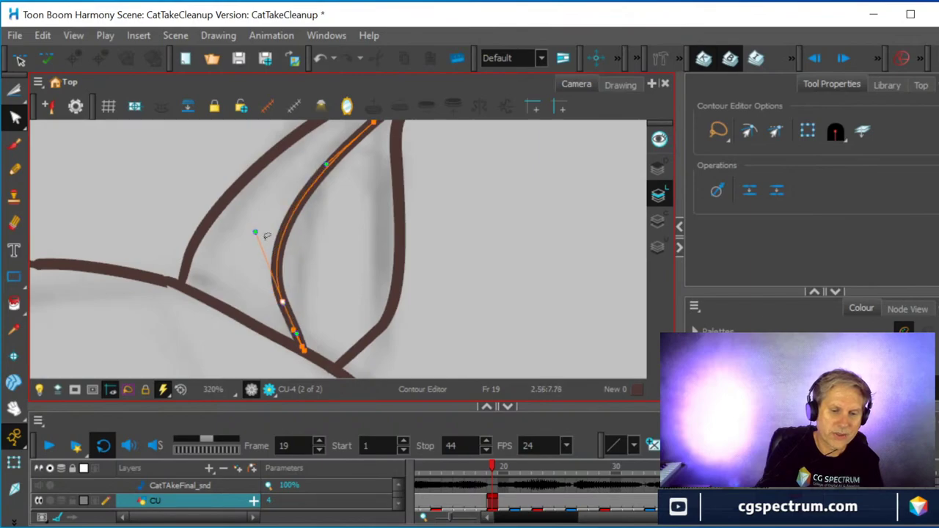
left_click_drag(257, 235, 264, 234)
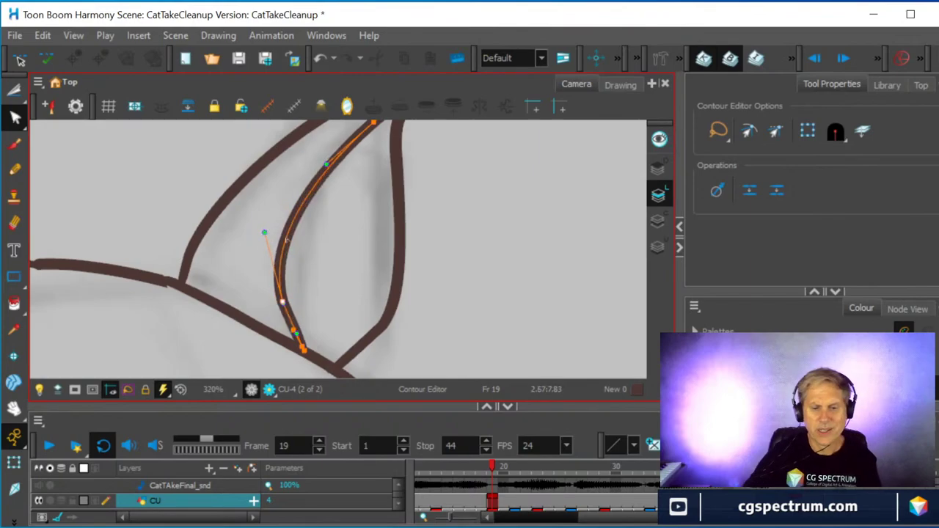
scroll(408, 212, "down", 4)
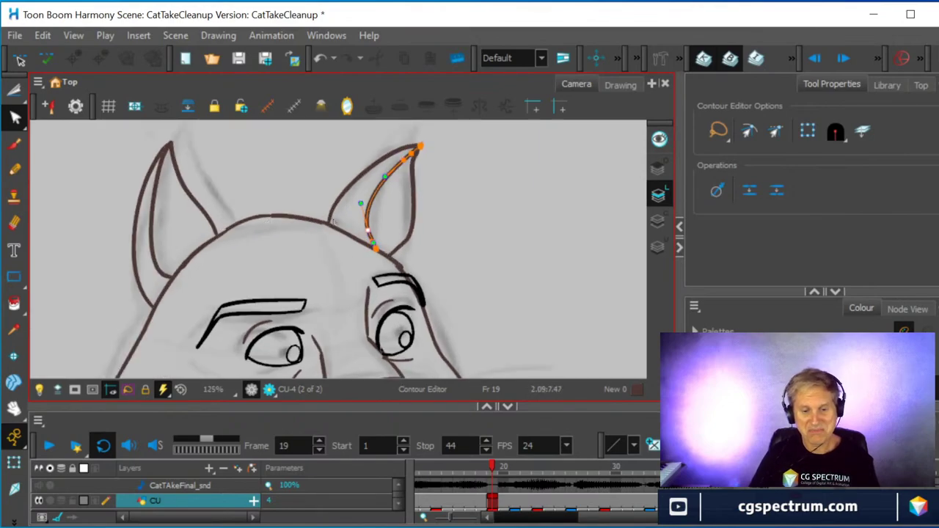
scroll(333, 221, "down", 1)
scroll(415, 266, "down", 1)
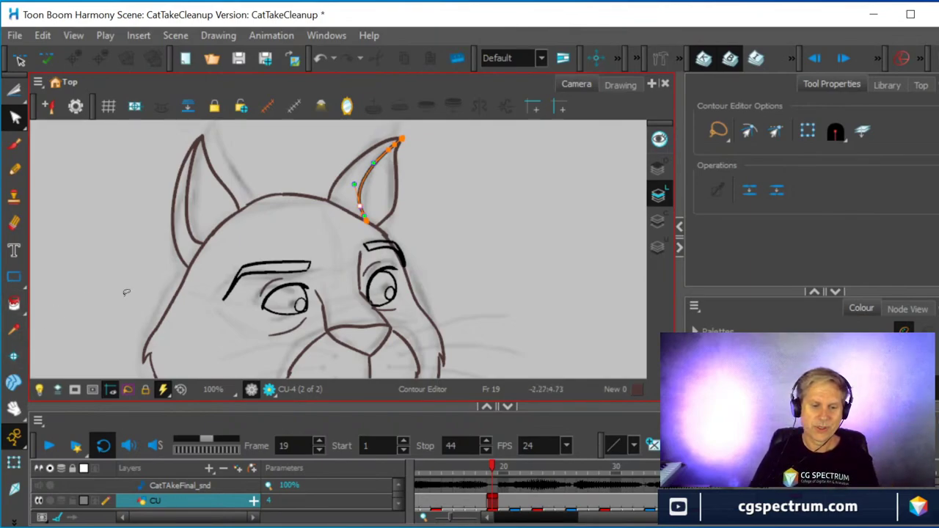
scroll(132, 286, "down", 2)
scroll(143, 284, "up", 2)
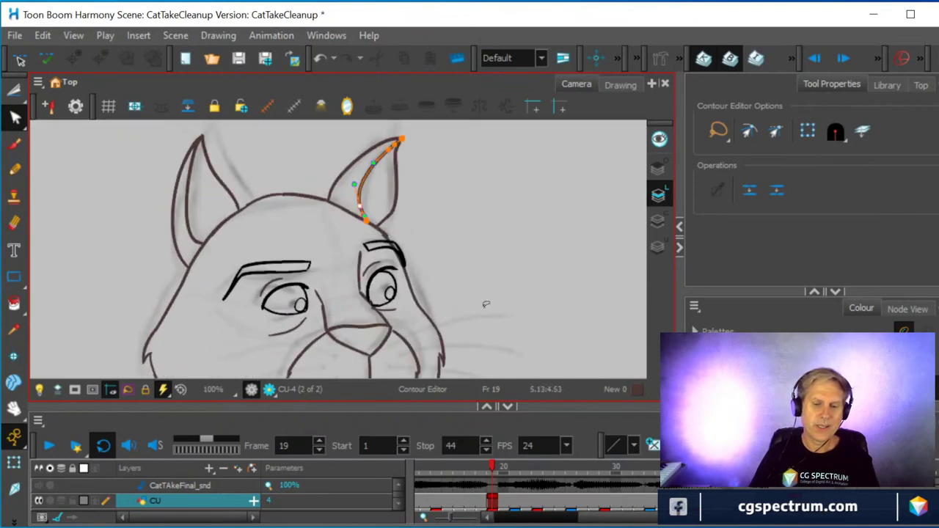
left_click_drag(491, 310, 509, 226)
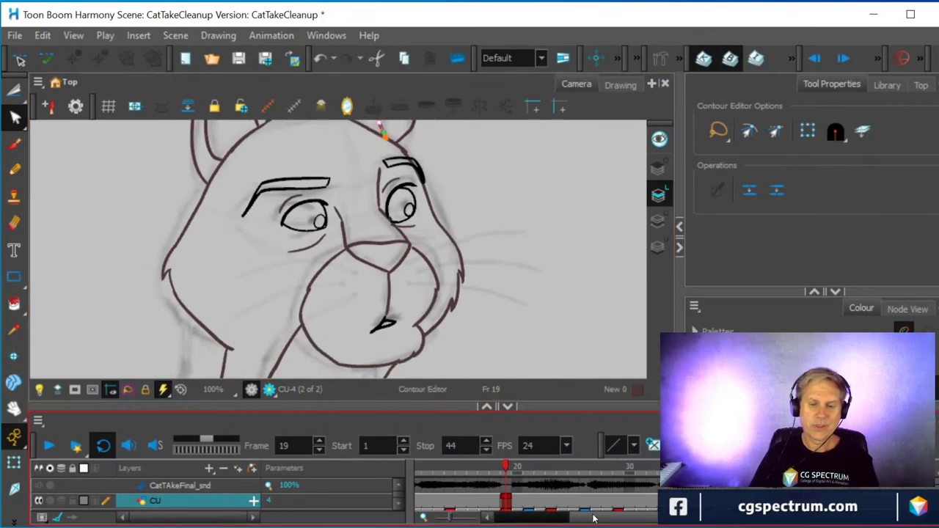
- Zoom to the chin and cut away the small stray stroke on the left neck using Alt+T
left_click_drag(603, 517, 490, 520)
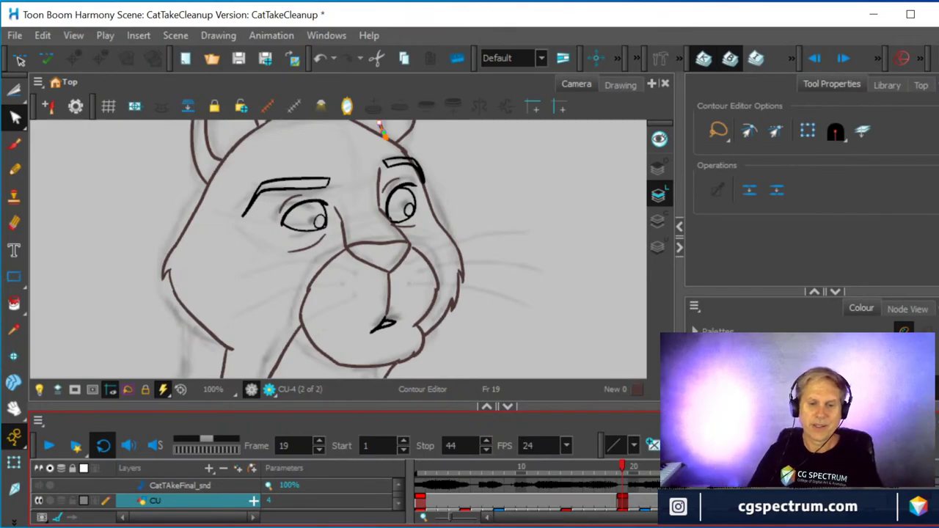
scroll(424, 234, "down", 2)
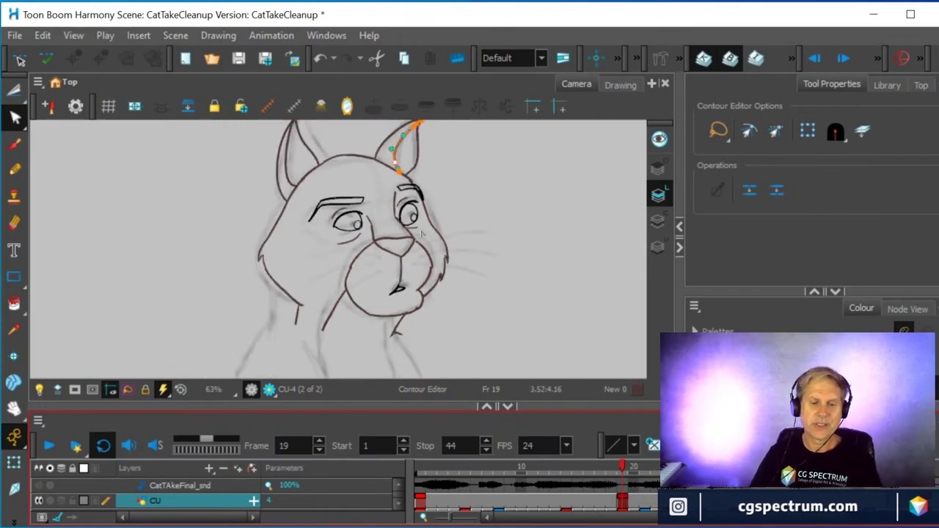
scroll(422, 233, "up", 1)
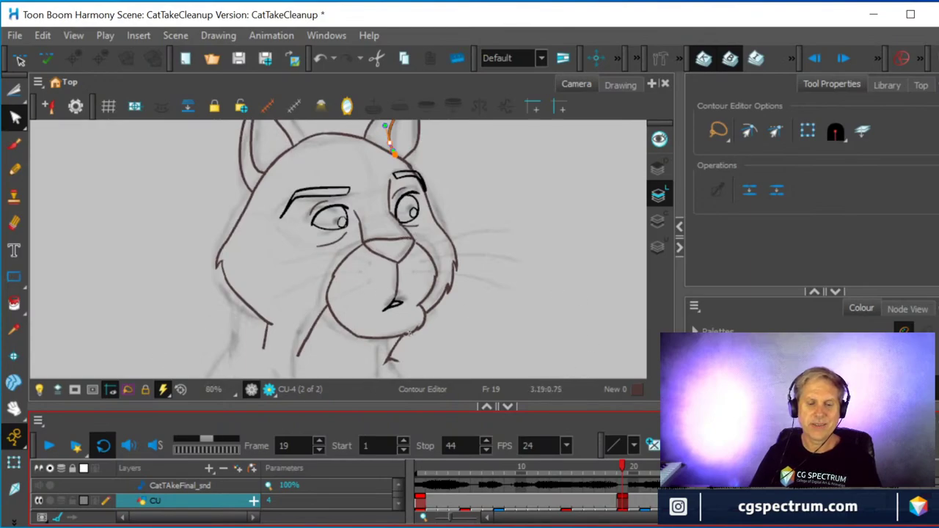
mouse_move(408, 333)
left_mouse_down()
mouse_move(433, 382)
mouse_move(415, 349)
mouse_move(471, 319)
mouse_move(503, 224)
left_mouse_up()
scroll(503, 224, "up", 1)
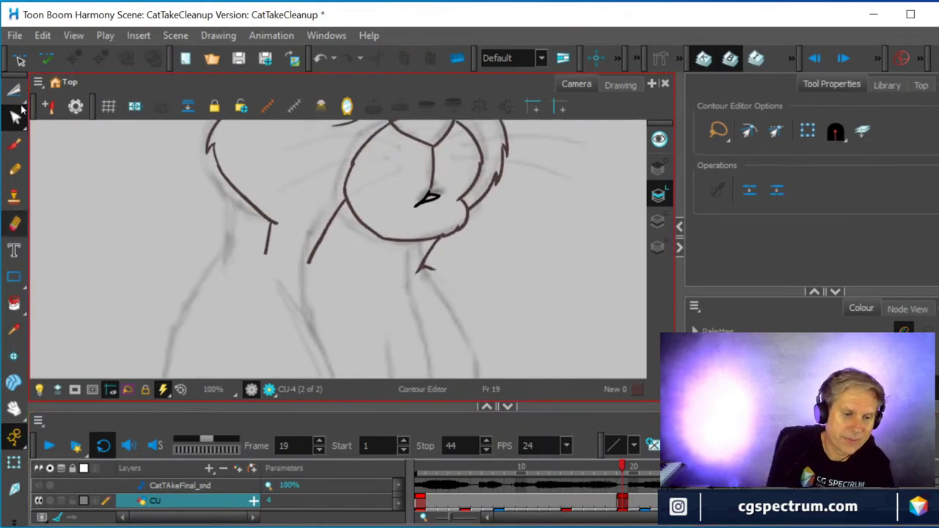
key("alt+t")
left_click_drag(245, 213, 293, 251)
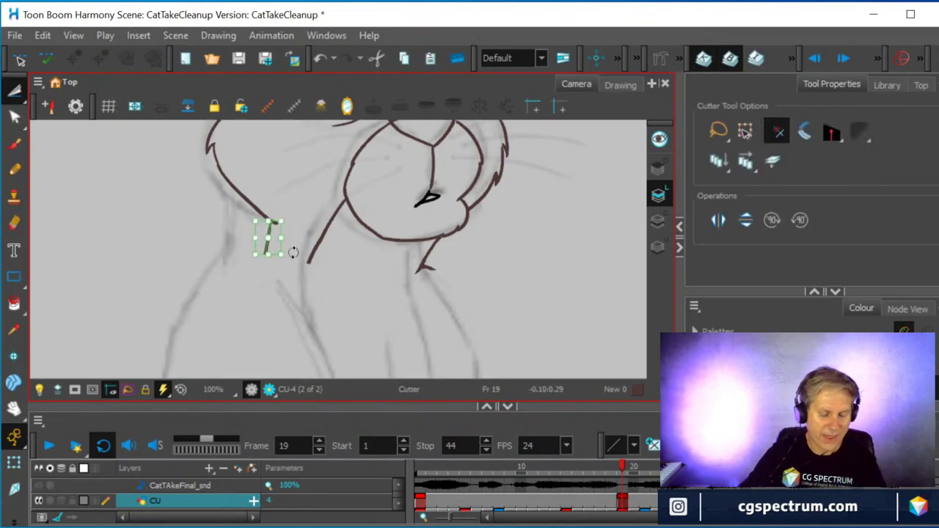
key("Delete")
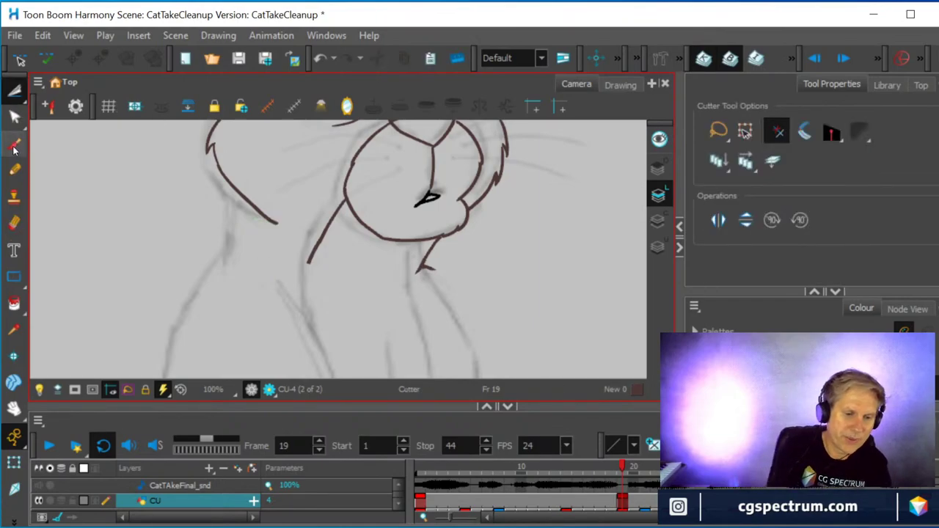
- Pencil the cat's left neck line, then cut a piece out of the rough throat line
left_click(14, 170)
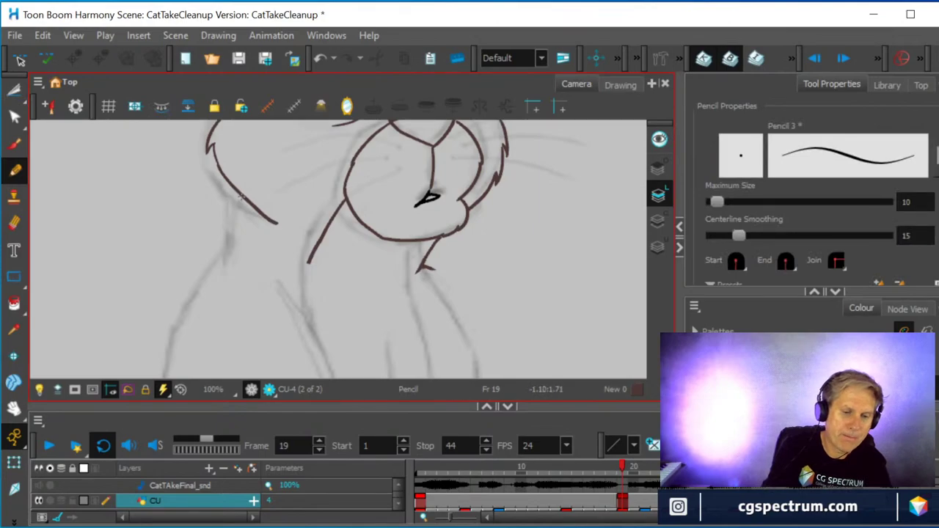
left_click_drag(236, 193, 233, 266)
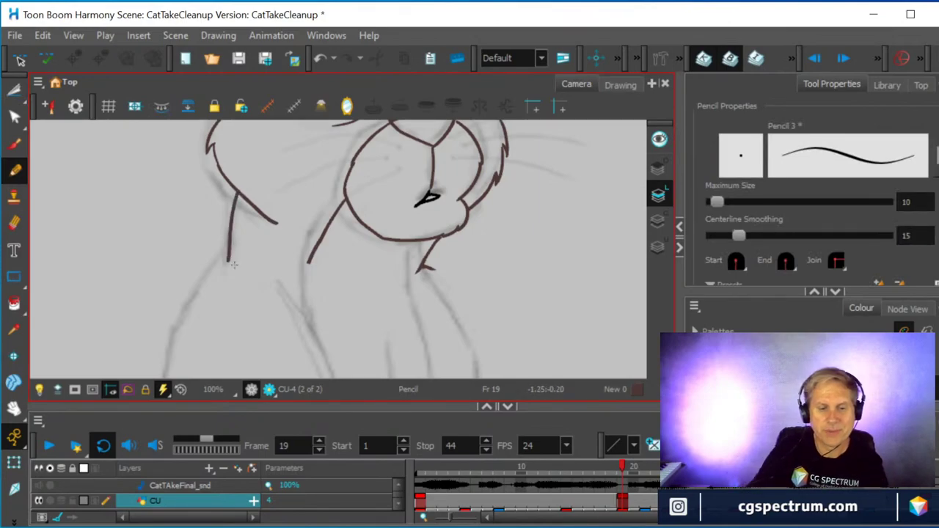
left_click(14, 89)
mouse_move(310, 220)
left_mouse_down()
mouse_move(337, 248)
mouse_move(335, 261)
mouse_move(324, 253)
left_mouse_up()
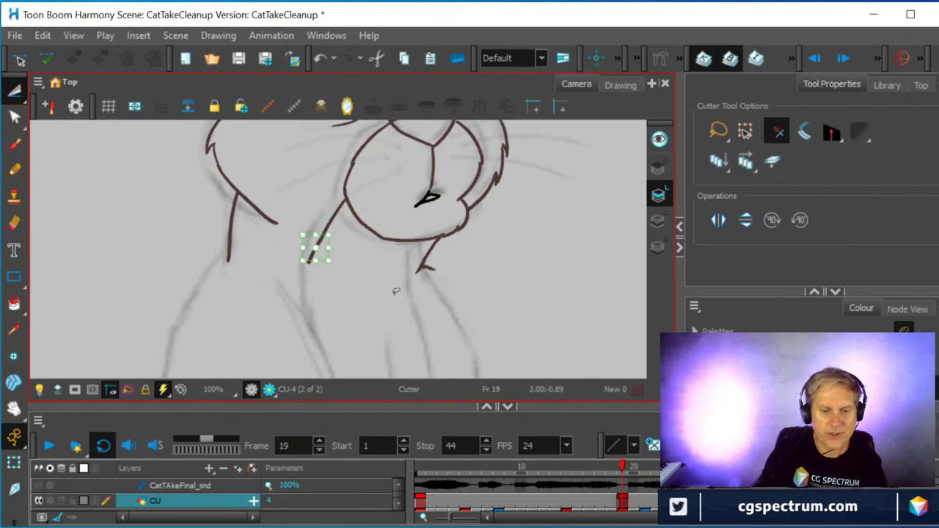
- Delete the rough throat stroke and leftover tip, then pencil a new throat line below the muzzle
left_click(418, 321)
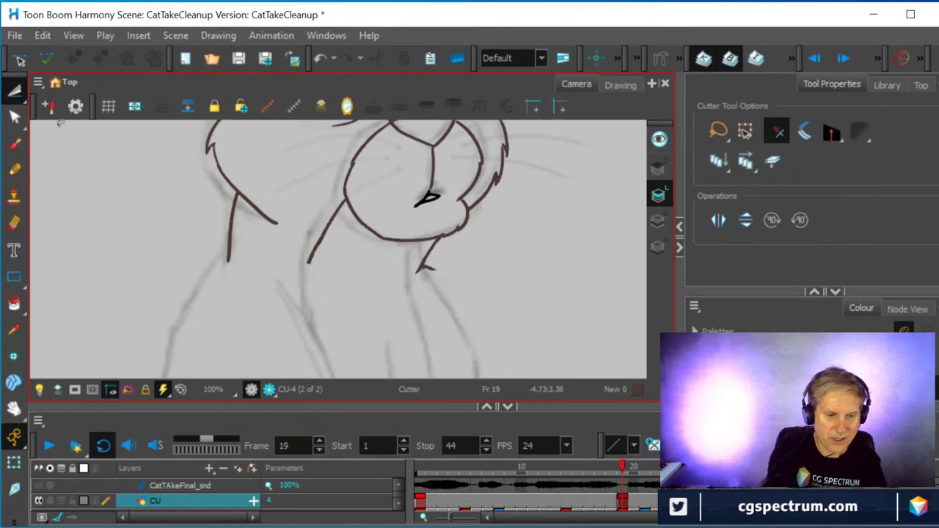
mouse_move(302, 279)
left_mouse_down()
mouse_move(300, 254)
mouse_move(318, 203)
mouse_move(342, 193)
mouse_move(351, 222)
mouse_move(302, 279)
left_mouse_up()
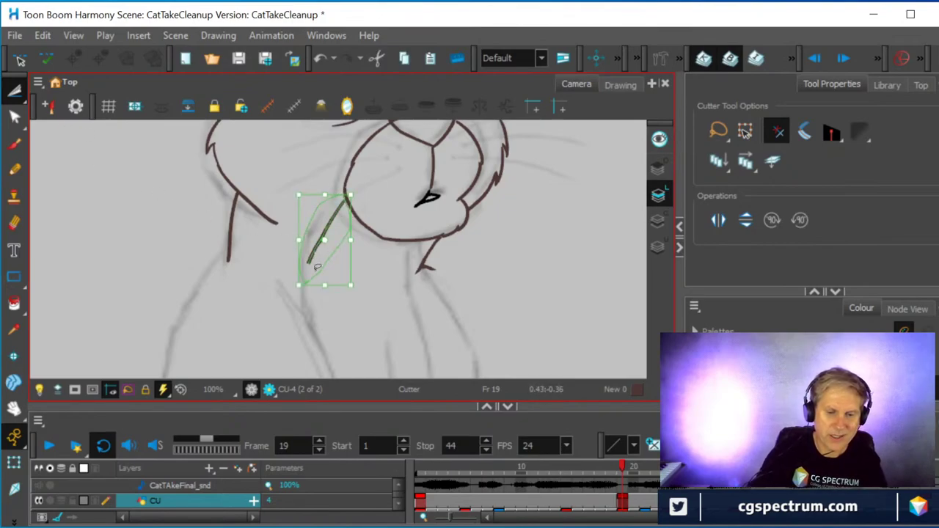
key("Delete")
mouse_move(432, 263)
left_mouse_down()
mouse_move(422, 256)
mouse_move(430, 272)
mouse_move(408, 269)
mouse_move(432, 239)
mouse_move(454, 236)
mouse_move(439, 273)
left_mouse_up()
key("Delete")
key("Delete")
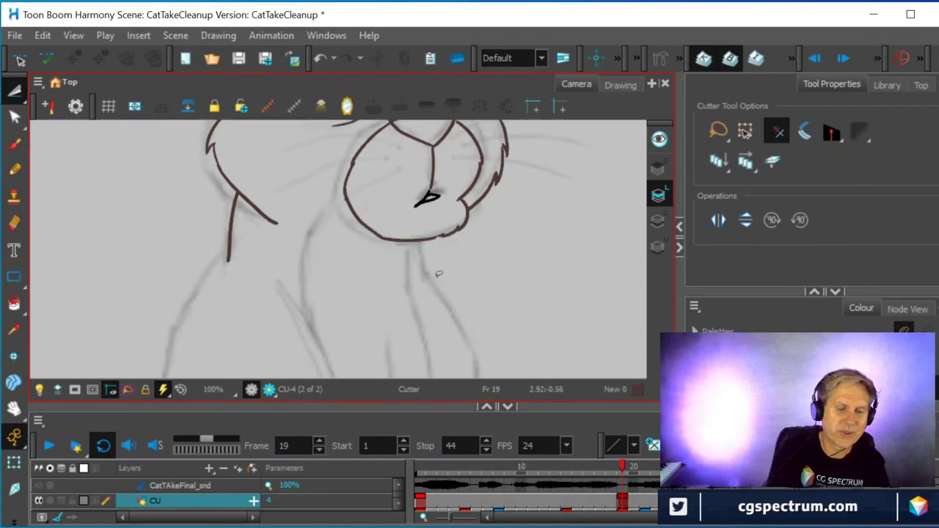
left_click(14, 169)
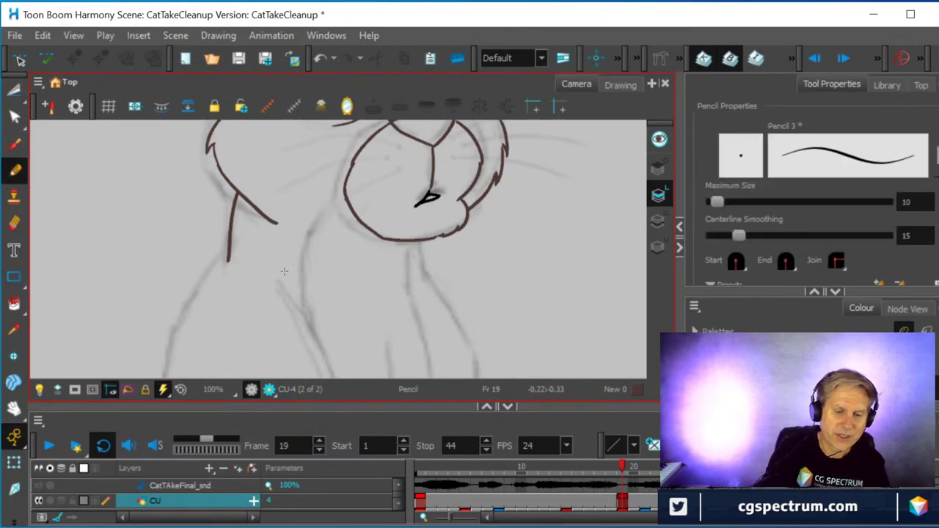
mouse_move(307, 315)
left_mouse_down()
mouse_move(302, 278)
mouse_move(317, 227)
mouse_move(345, 194)
left_mouse_up()
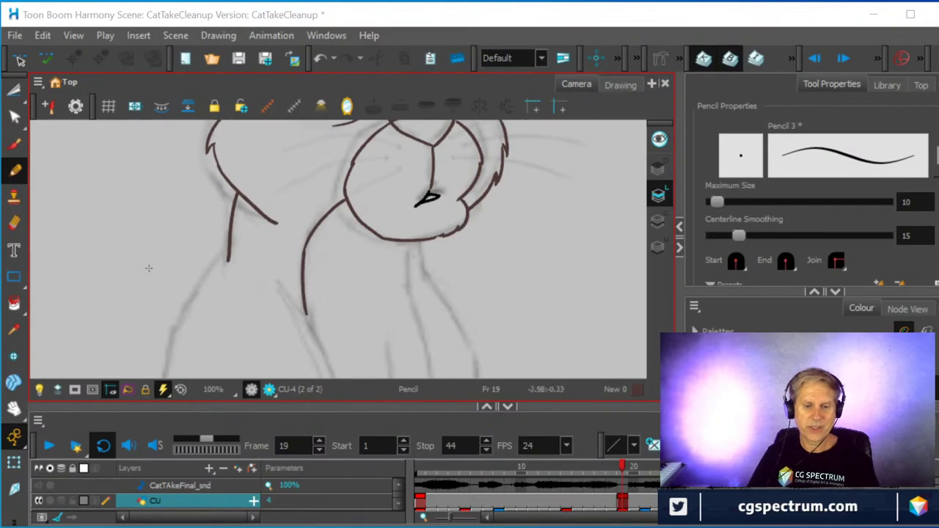
- Zoom out and extend the left neck line down toward the shoulder
scroll(391, 242, "down", 2)
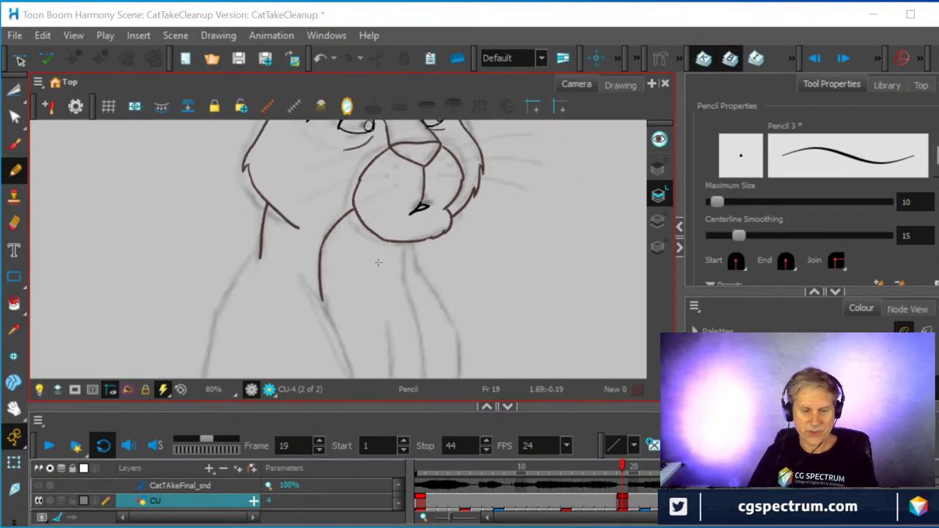
scroll(370, 235, "down", 2)
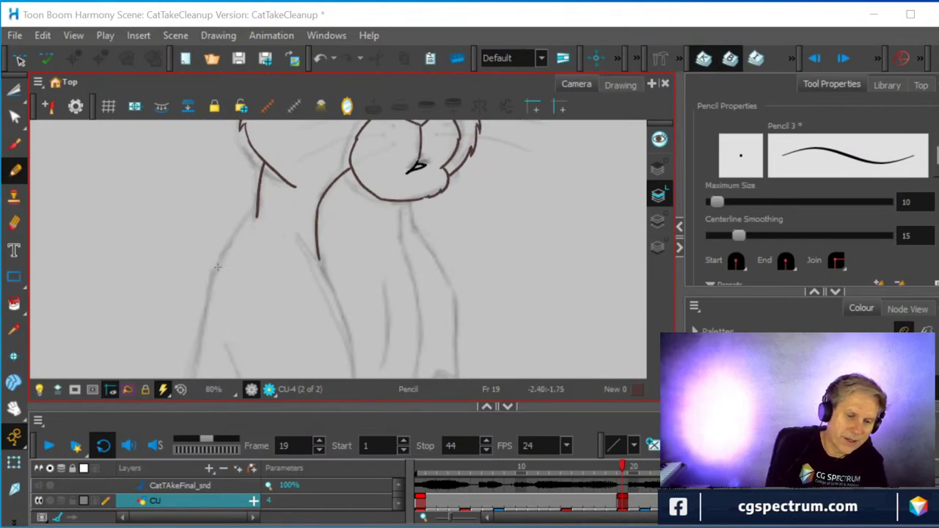
left_click_drag(214, 276, 257, 214)
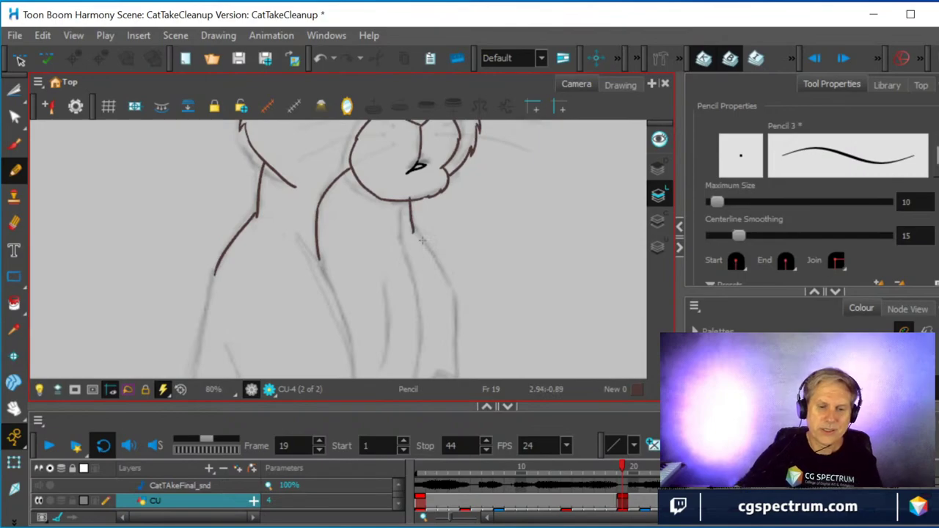
- Zoom in on the chin and lasso a stroke piece along the chin line with the Cutter
scroll(503, 212, "up", 4)
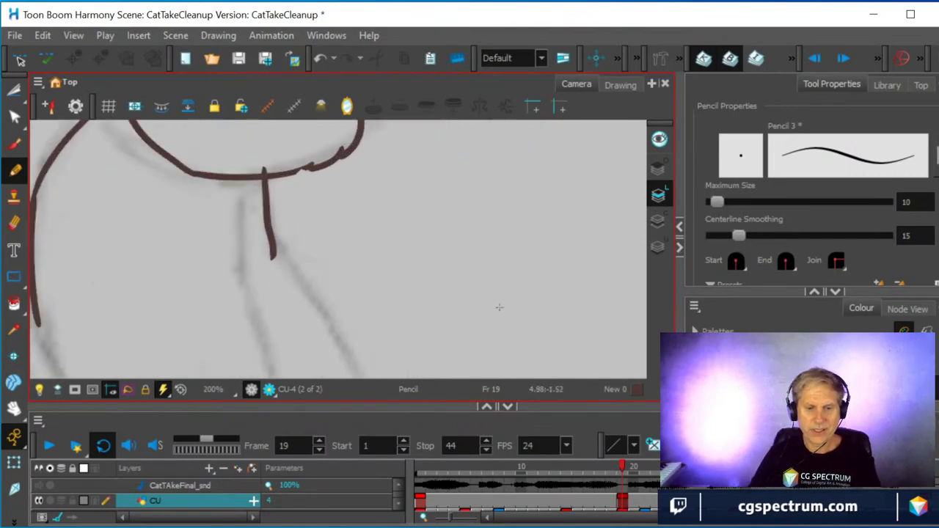
mouse_move(455, 201)
left_mouse_down()
mouse_move(562, 292)
mouse_move(562, 303)
left_mouse_up()
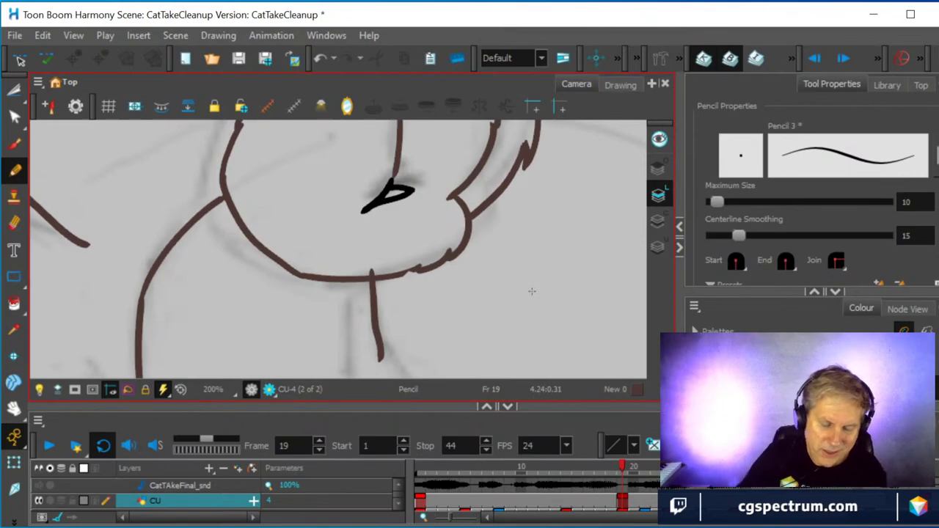
key("alt+t")
mouse_move(349, 256)
left_mouse_down()
mouse_move(372, 267)
mouse_move(394, 251)
left_mouse_up()
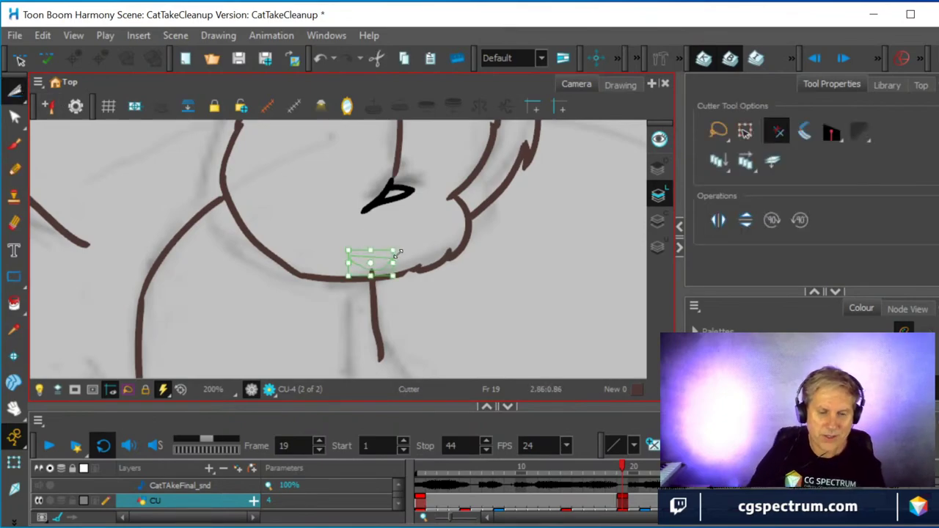
left_click(490, 306)
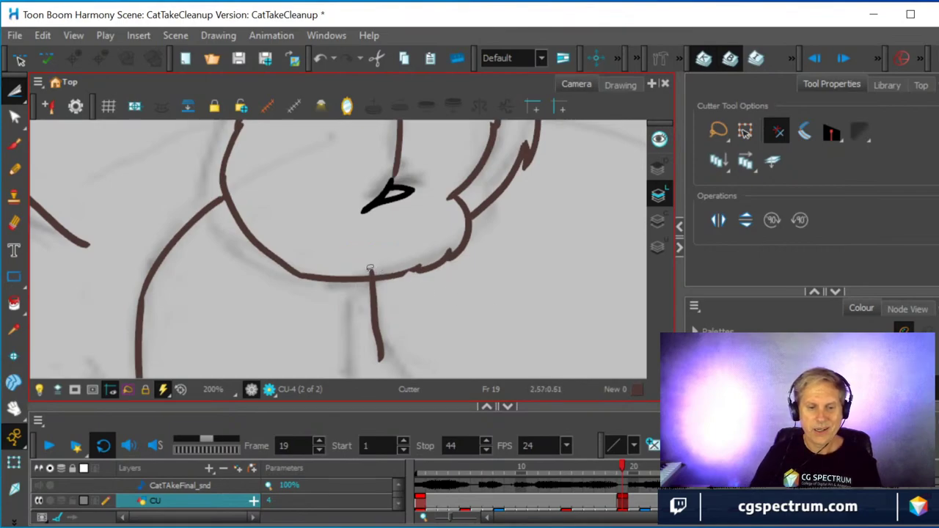
left_click(491, 285)
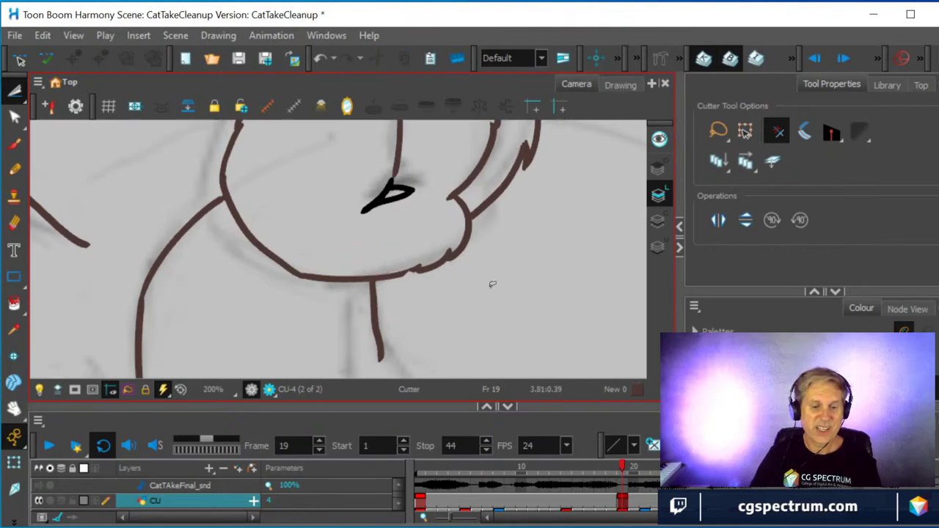
- Cut away and delete the short stroke hanging below the chin
scroll(438, 295, "down", 1)
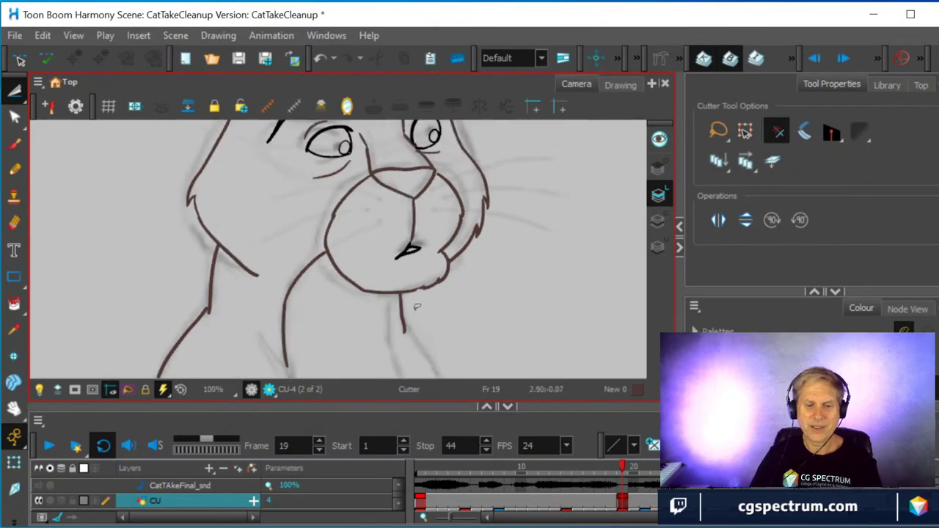
scroll(440, 310, "down", 1)
mouse_move(450, 325)
left_mouse_down()
mouse_move(467, 310)
mouse_move(461, 222)
left_mouse_up()
left_click_drag(424, 300, 422, 281)
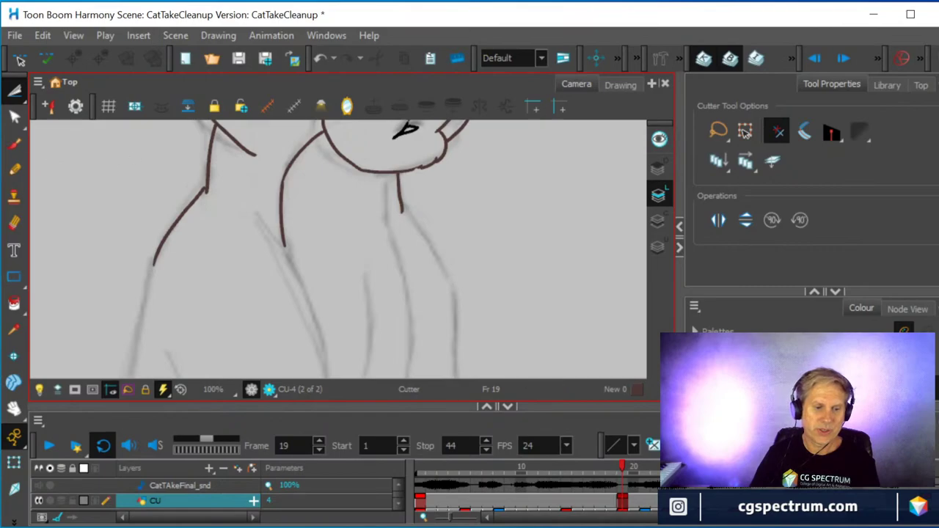
left_click(14, 170)
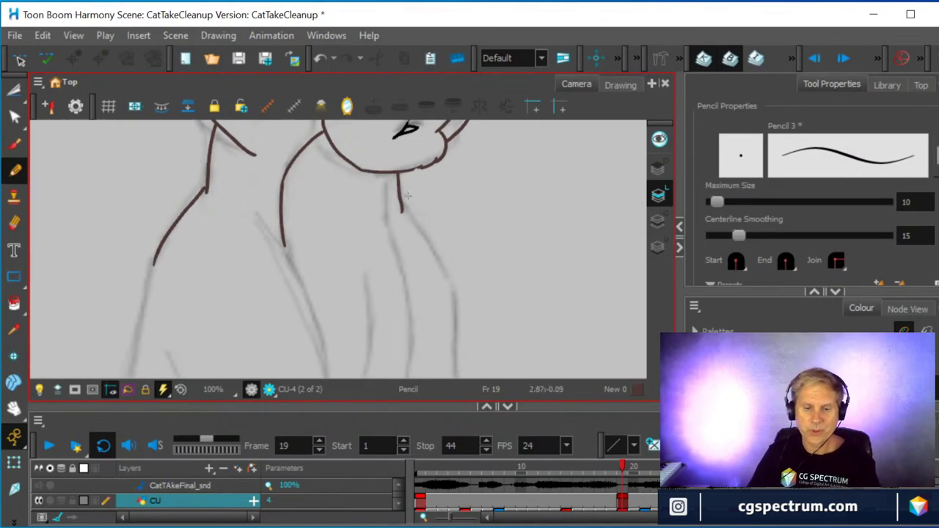
left_click(14, 90)
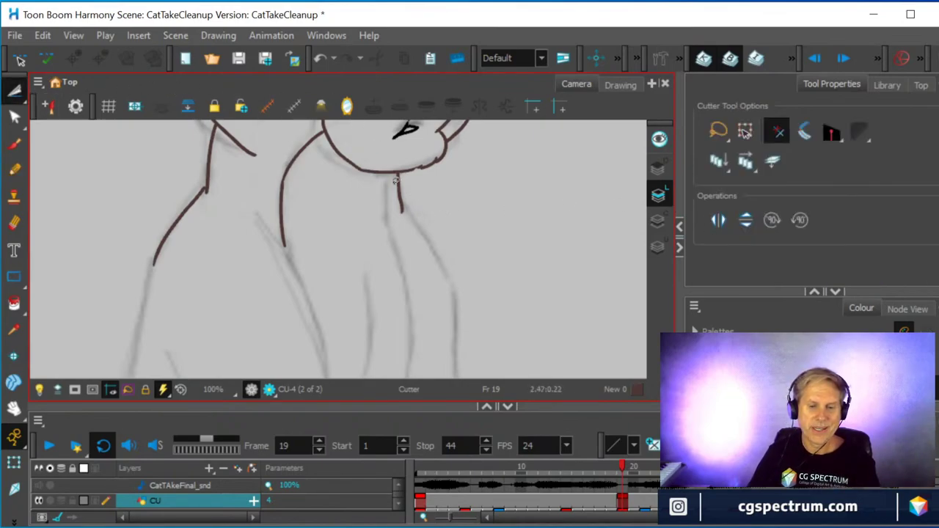
left_click_drag(402, 189, 416, 212)
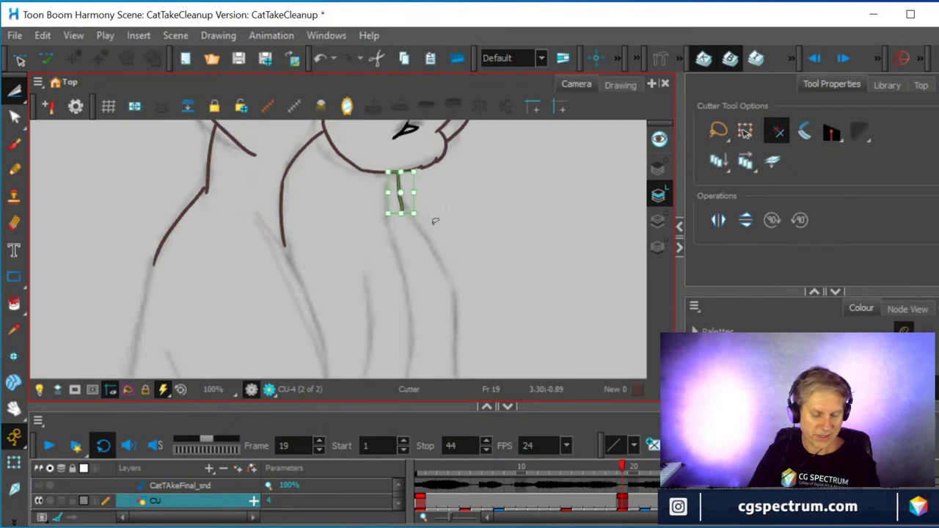
key("Delete")
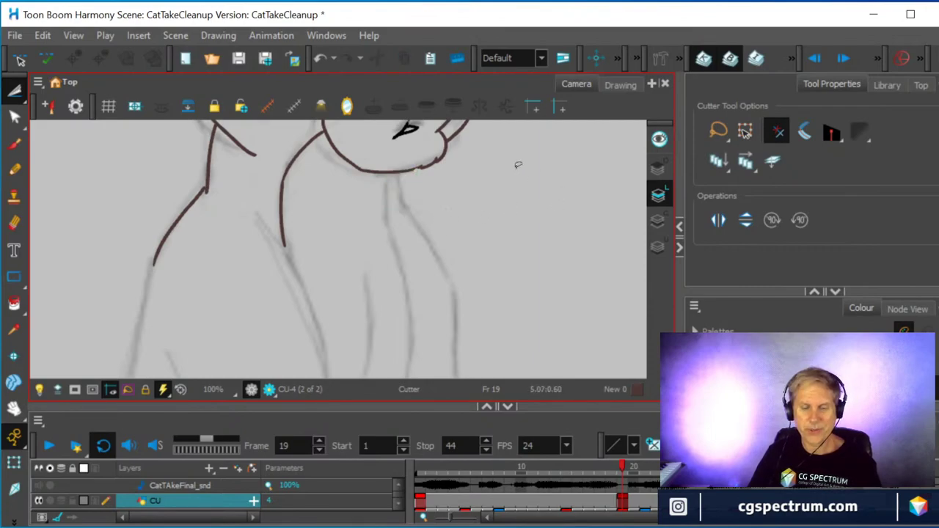
left_click(14, 169)
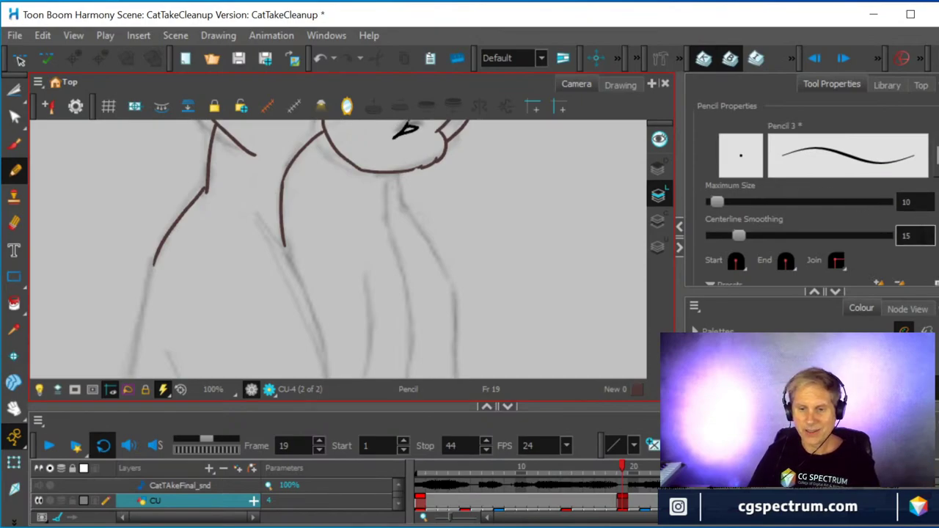
- Set Centerline Smoothing to 20 and ink a chest line down from the head
double_click(898, 236)
type("20")
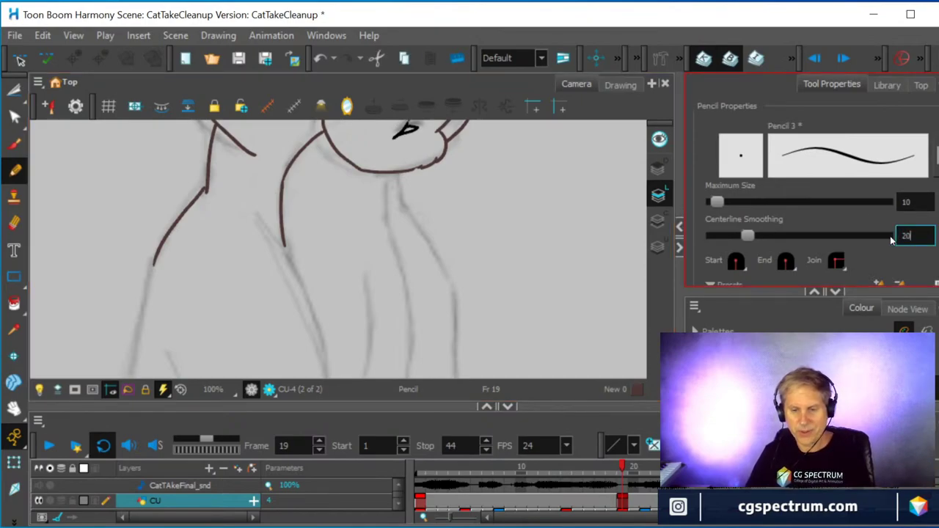
scroll(531, 193, "up", 2)
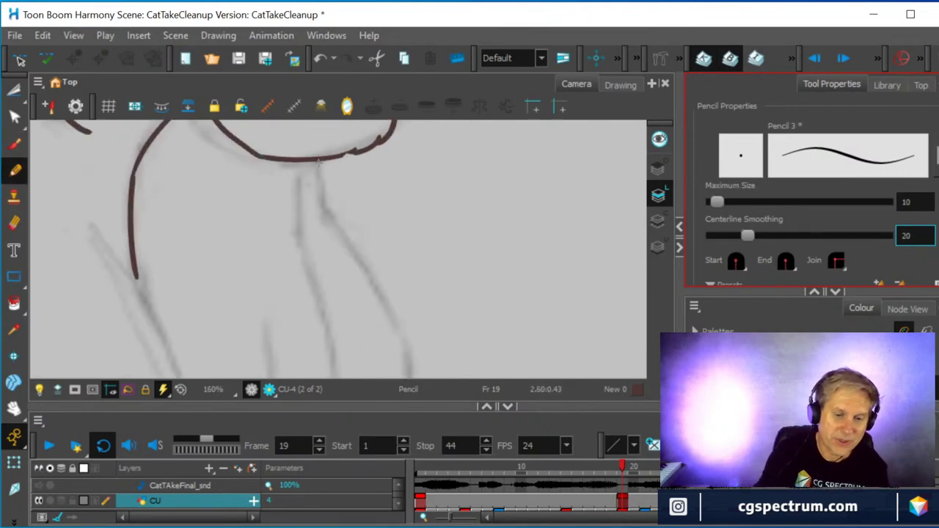
left_click_drag(318, 150, 322, 220)
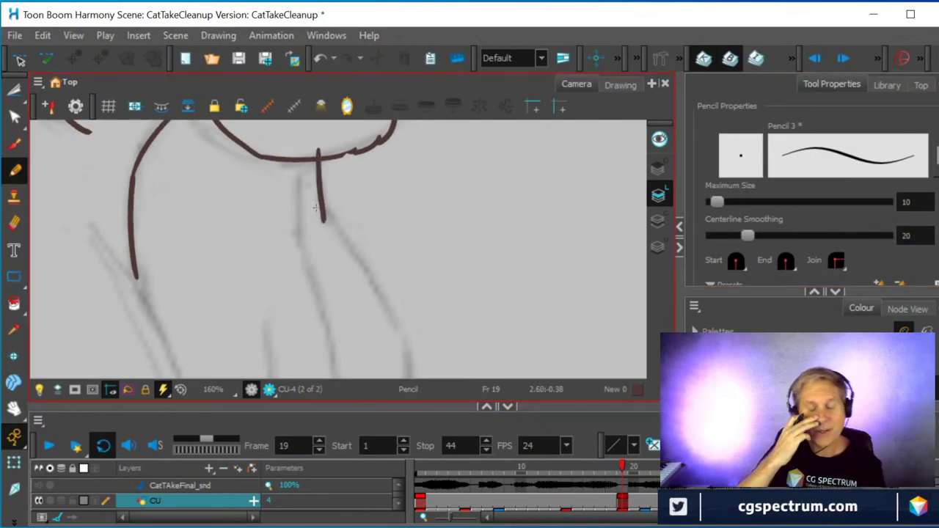
- Draw the right-side line down the body, undoing a misplaced stroke first
left_click(14, 89)
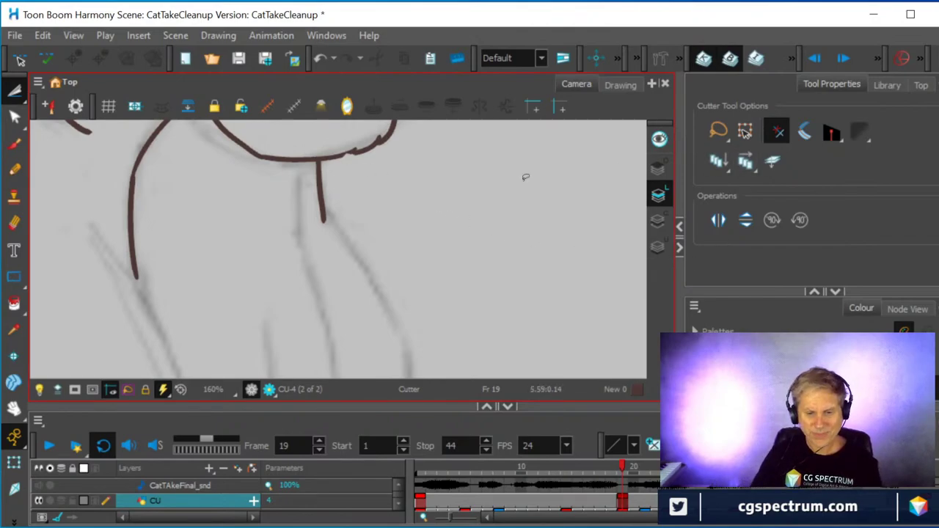
scroll(460, 189, "down", 3)
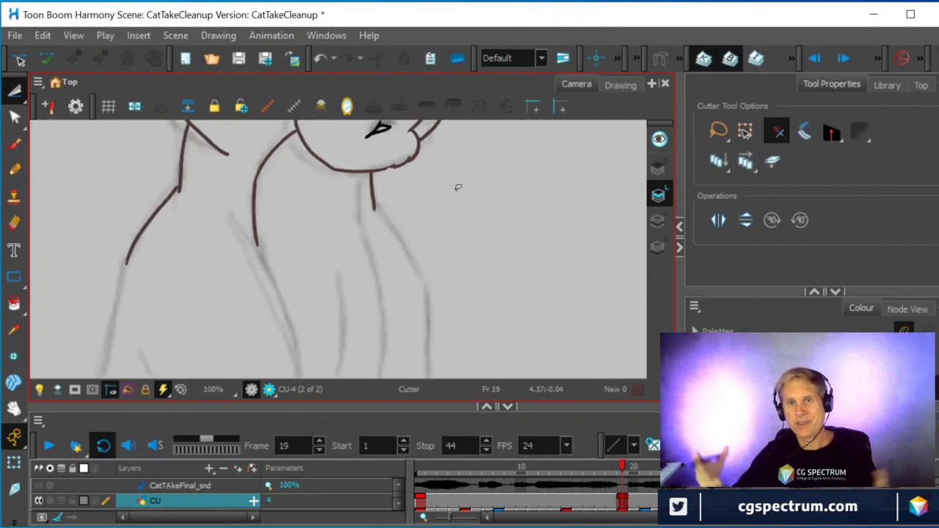
key("alt+slash")
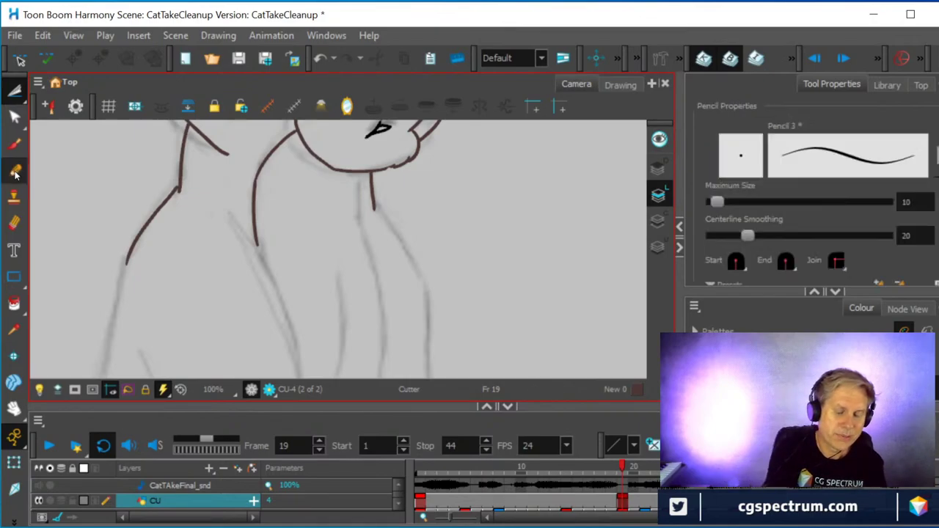
left_click_drag(374, 207, 426, 284)
key("ctrl+z")
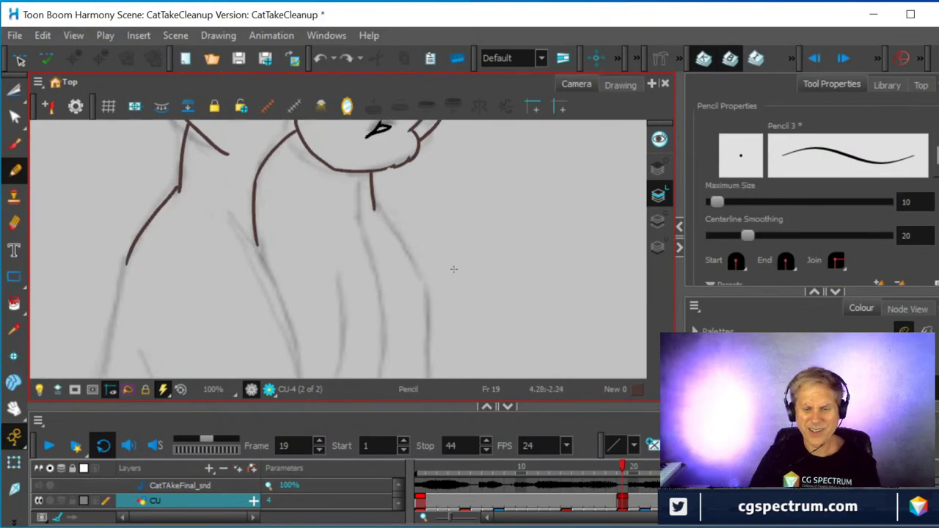
scroll(455, 264, "up", 2)
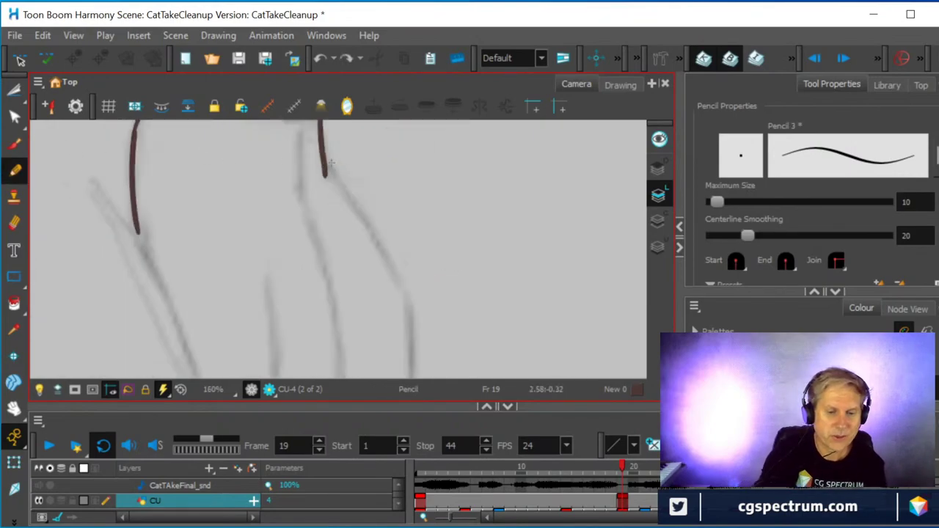
mouse_move(323, 170)
left_mouse_down()
mouse_move(351, 196)
mouse_move(409, 298)
left_mouse_up()
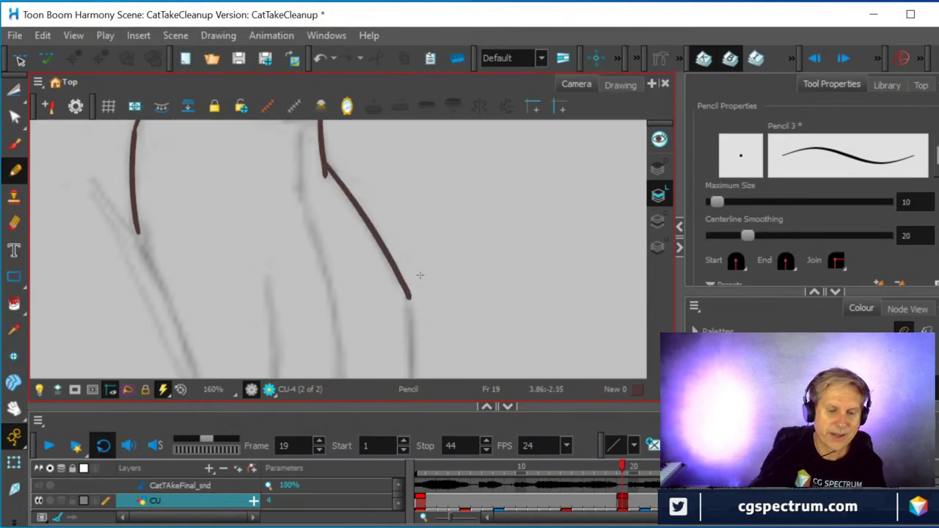
left_click(16, 91)
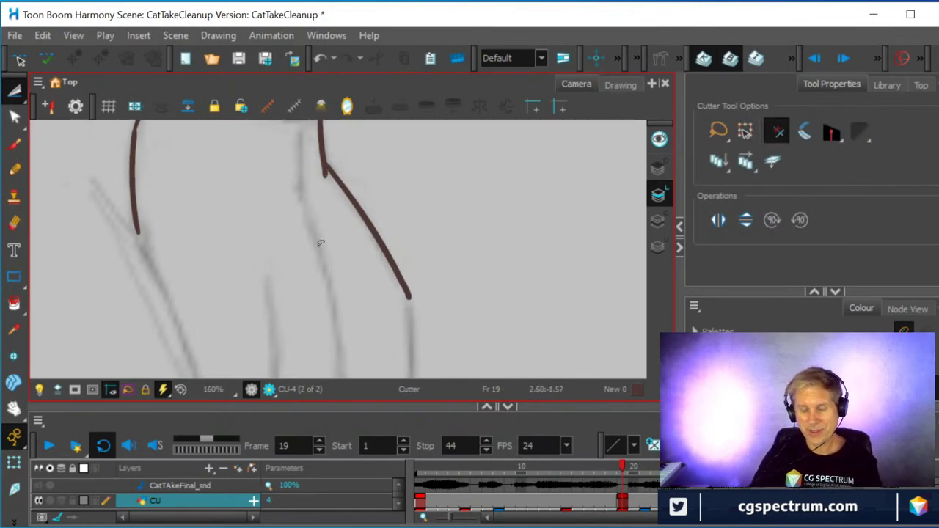
scroll(449, 213, "down", 2)
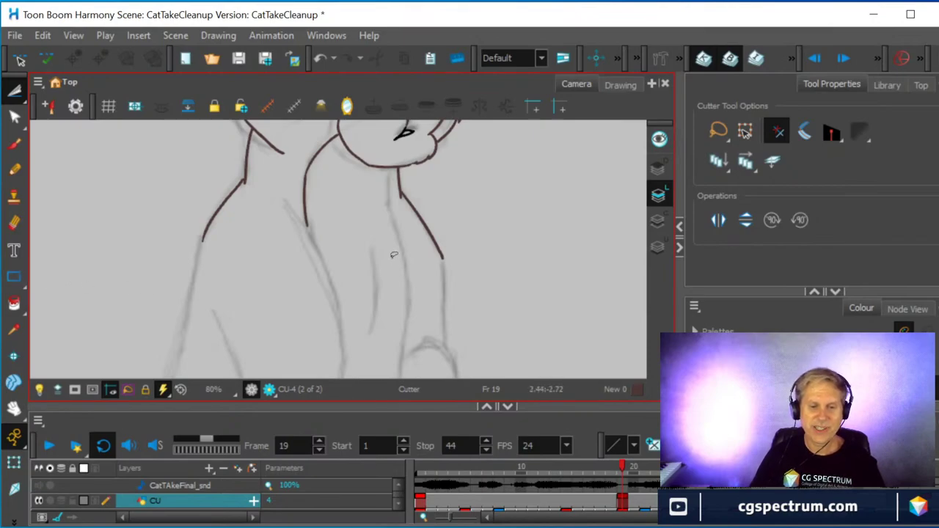
- Pan to the cat's legs, then compare the frame-19 rough with coloured frame 1, ending on frame 1
scroll(394, 254, "down", 1)
mouse_move(386, 291)
left_mouse_down()
mouse_move(415, 199)
mouse_move(415, 210)
left_mouse_up()
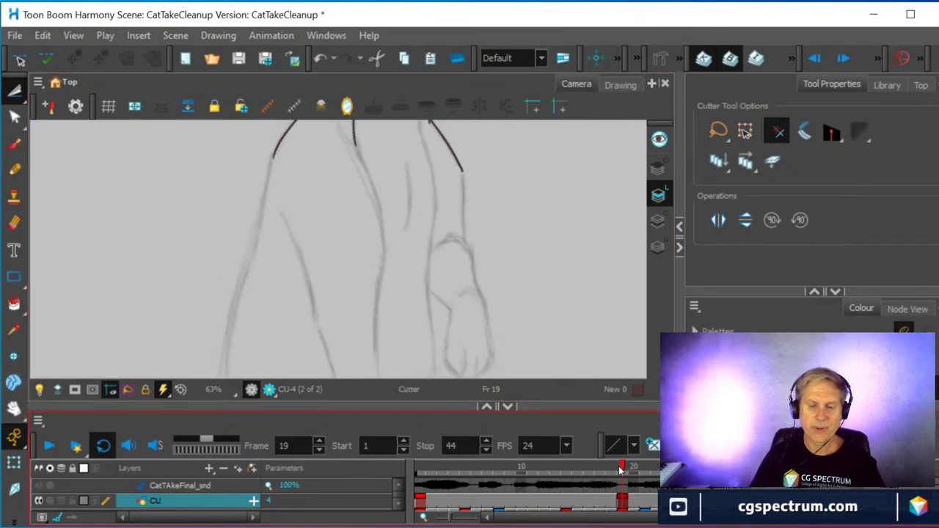
left_click(612, 499)
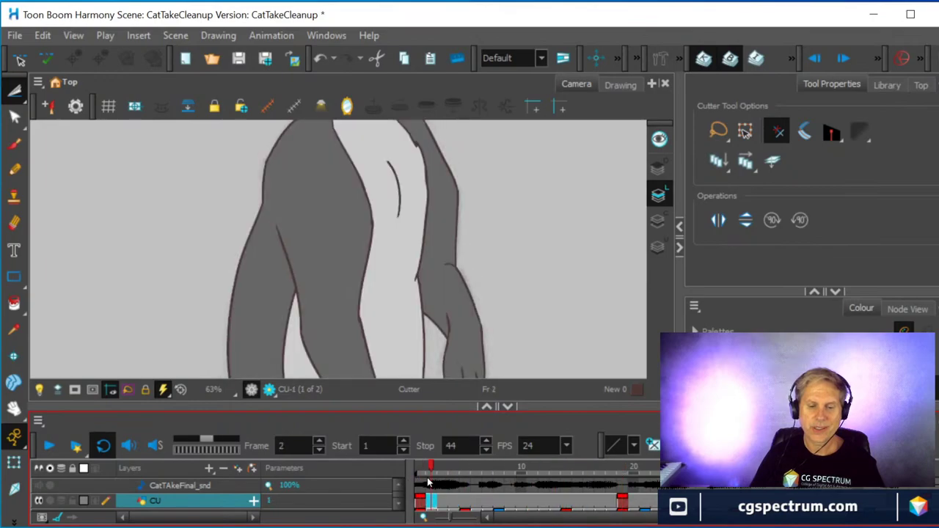
left_click(619, 498)
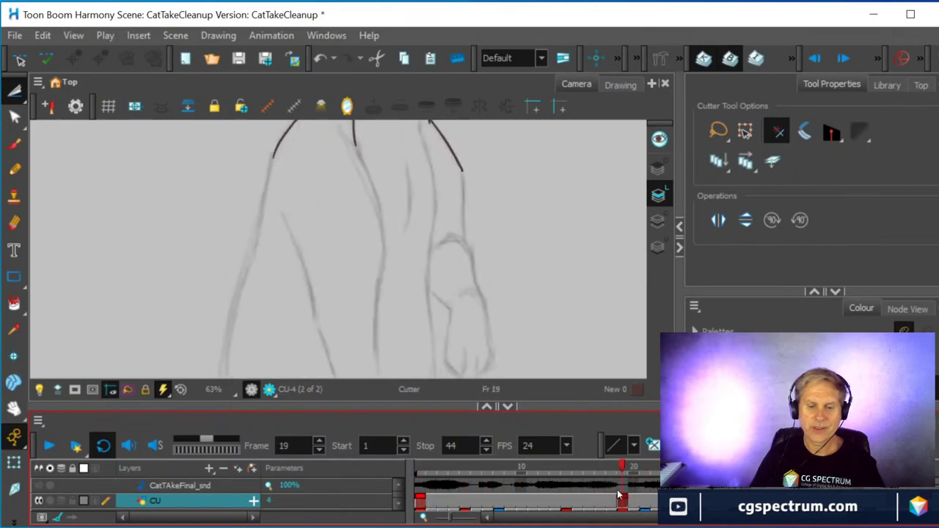
key("shift+comma")
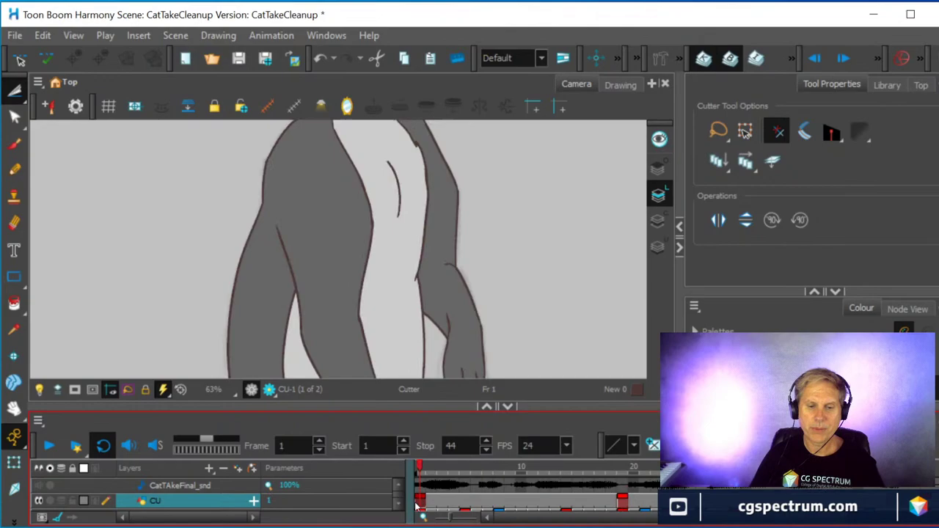
left_click(622, 501)
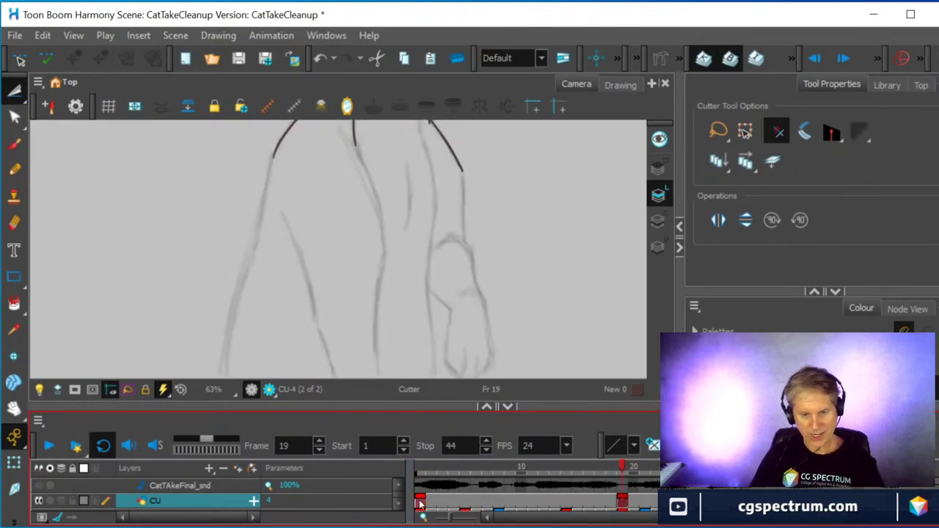
left_click(419, 500)
left_click(623, 502)
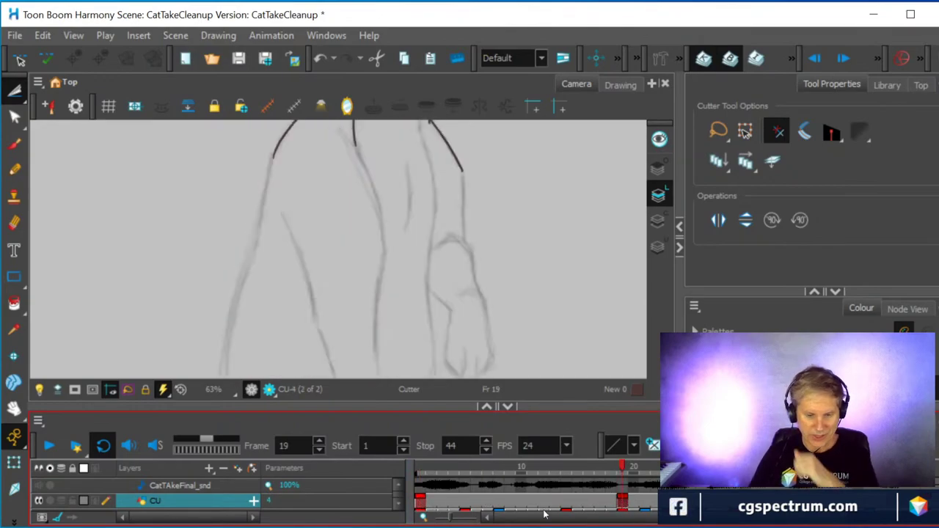
left_click(419, 501)
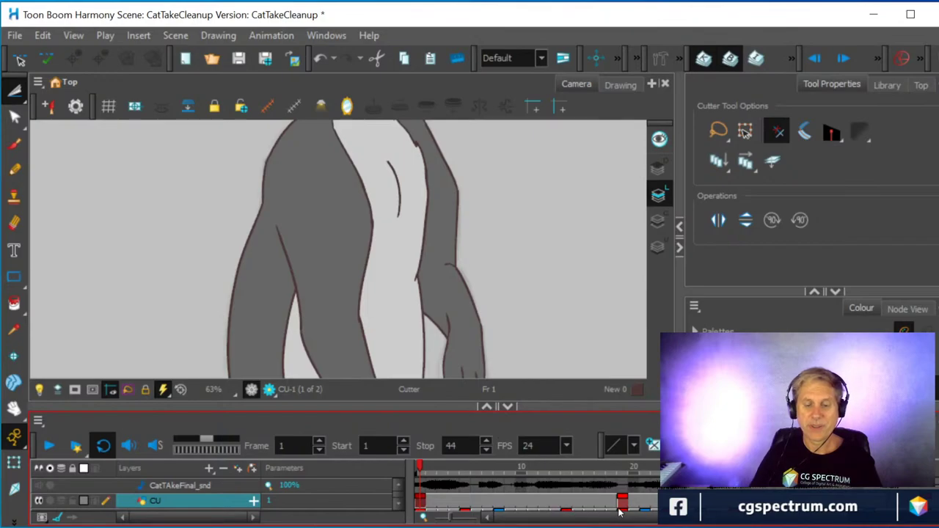
left_click(15, 35)
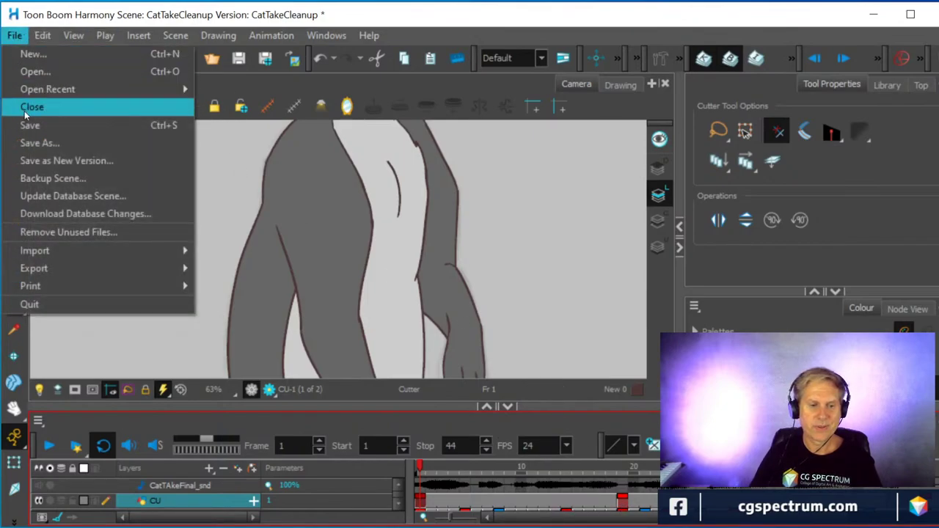
- Save the scene on the Desktop as CatCleanupPass
left_click(33, 143)
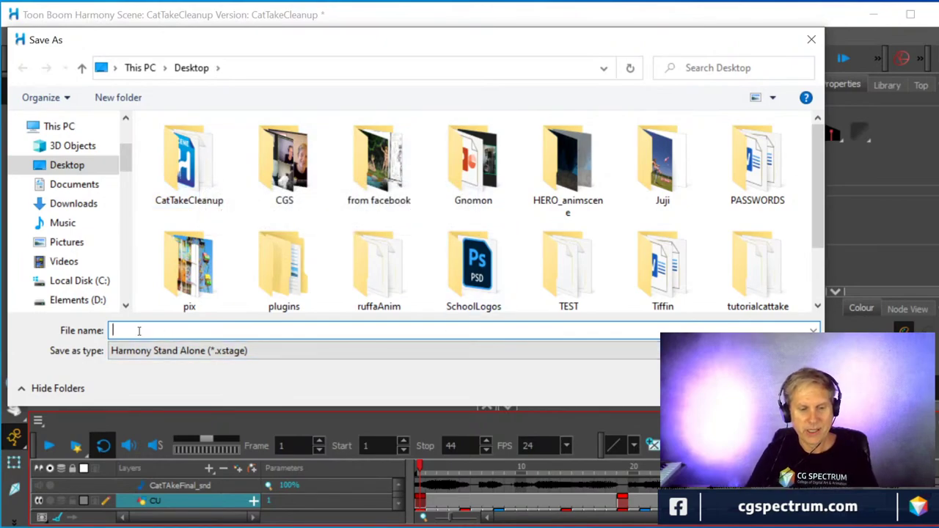
type("Cat")
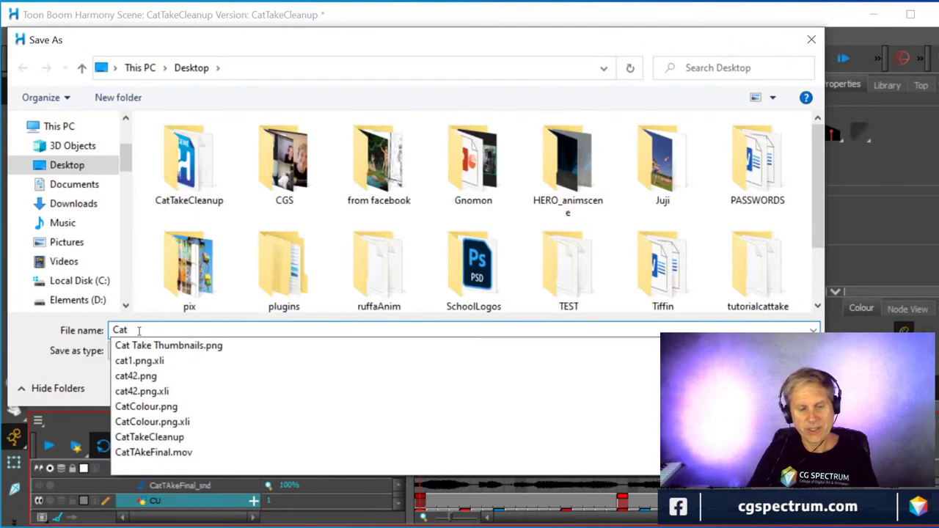
type("Cleanup")
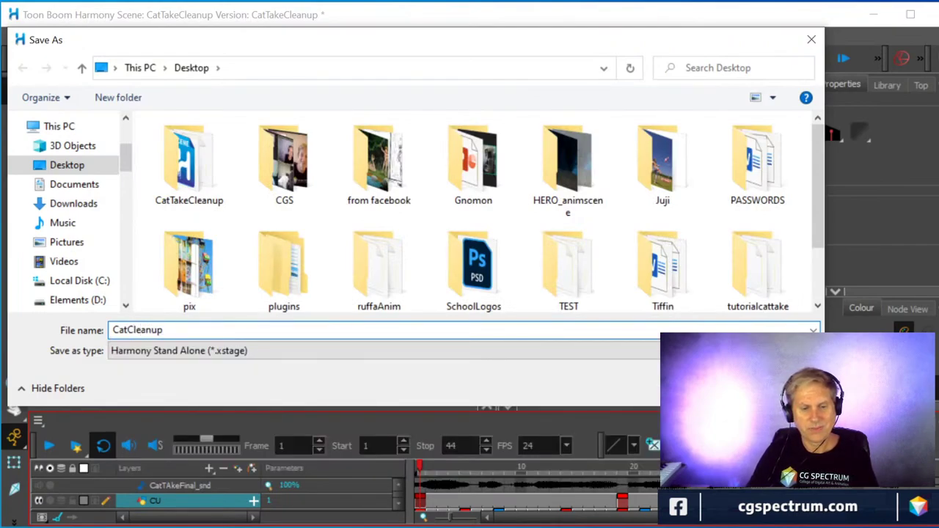
type("Pass")
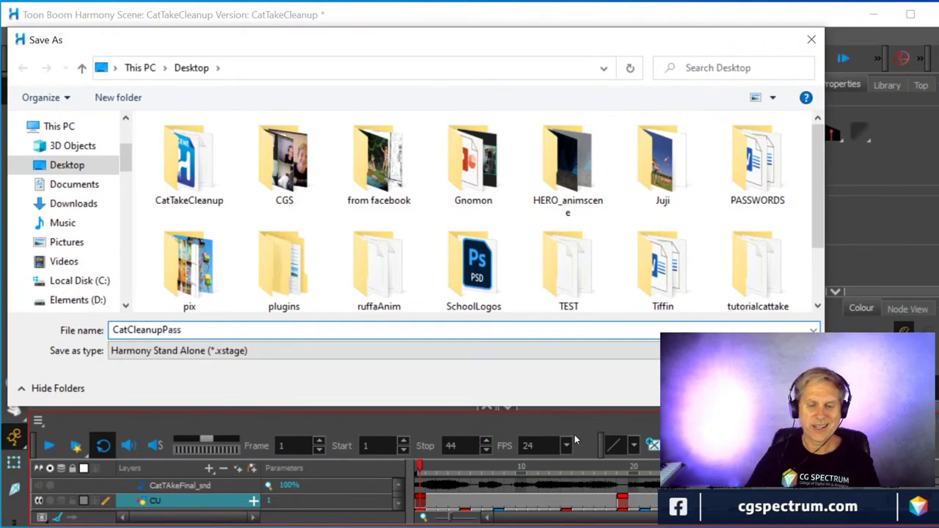
key("Return")
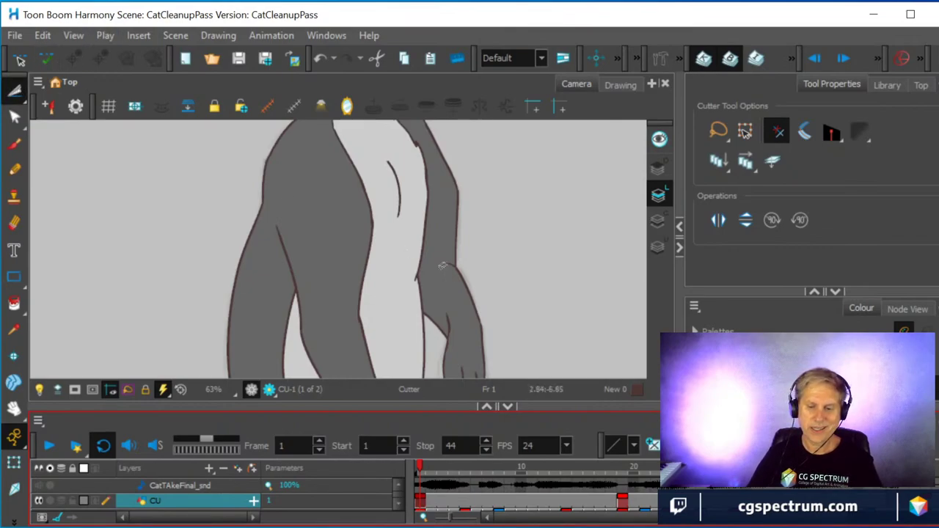
- Flip repeatedly between the frame-19 sketch and coloured frame 1, ending on frame 1
left_click(622, 487)
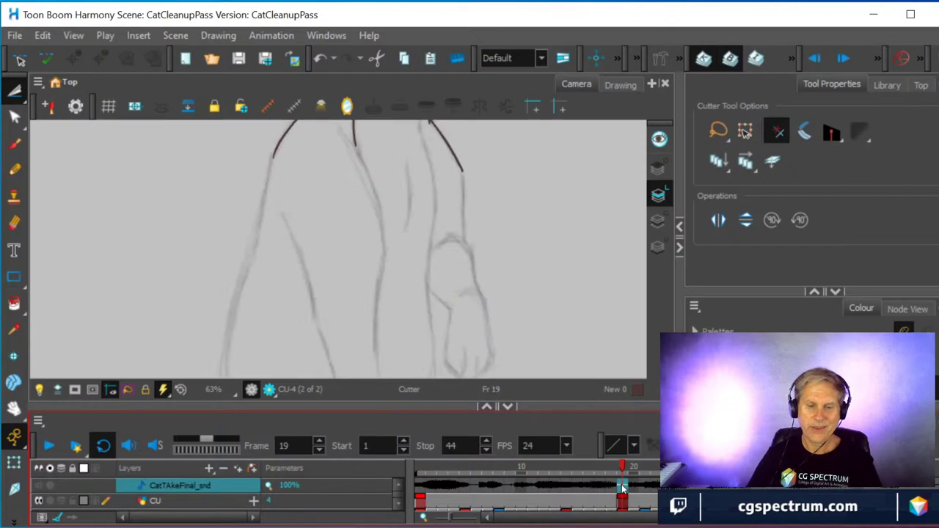
scroll(512, 287, "down", 2)
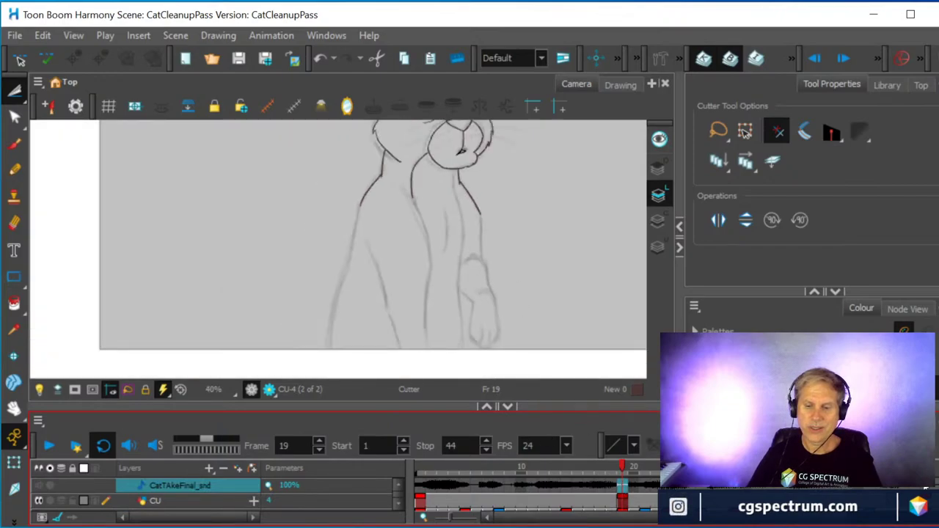
left_click(422, 486)
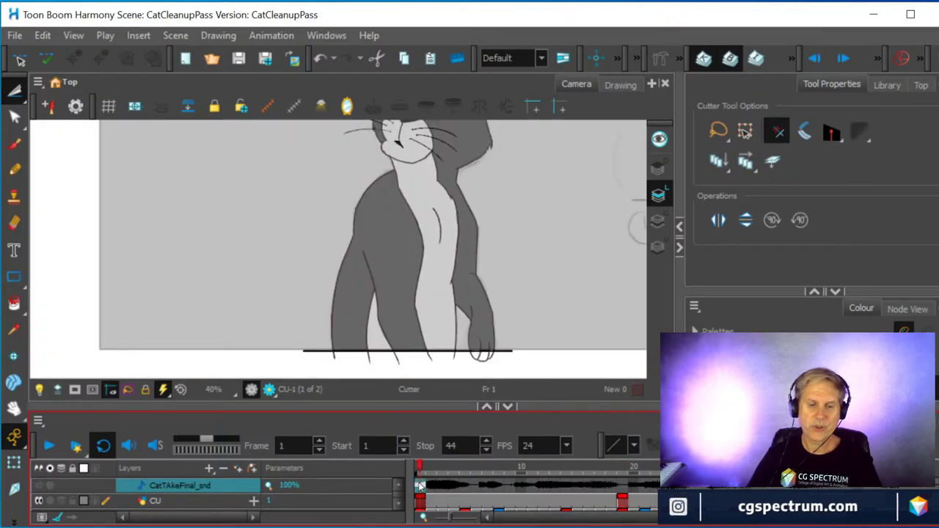
left_click(623, 488)
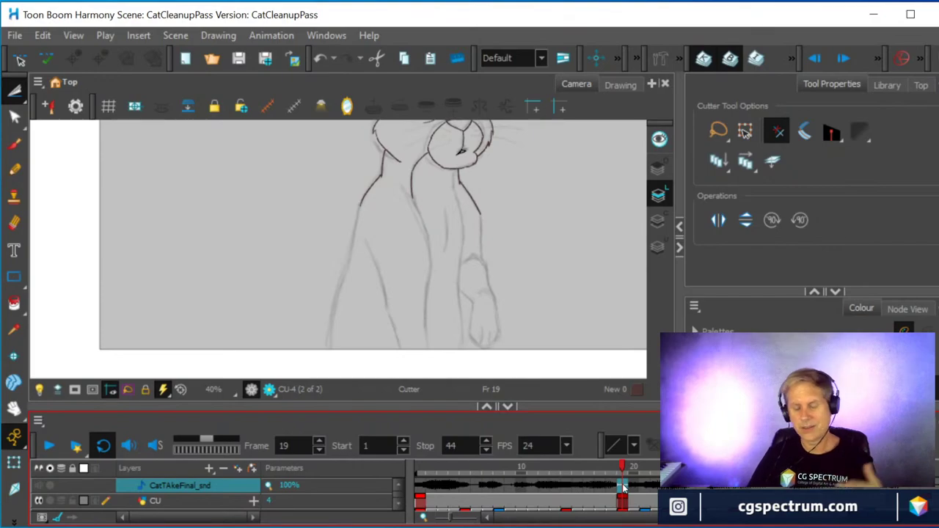
left_click(419, 489)
left_click(420, 501)
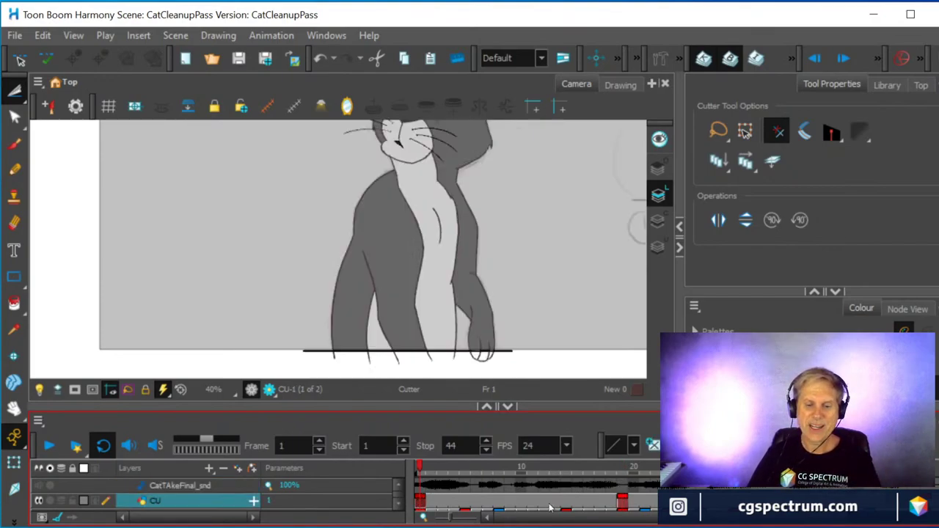
left_click(624, 502)
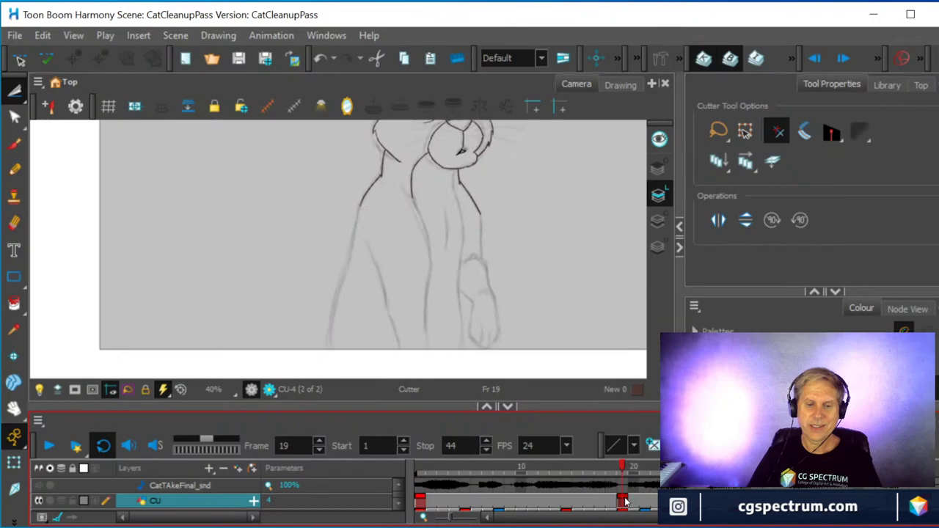
left_click(420, 505)
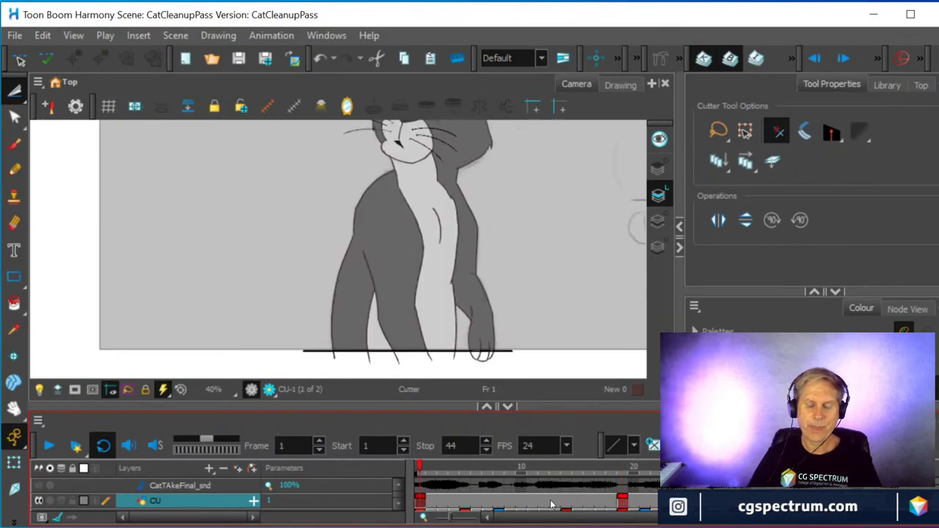
left_click(622, 503)
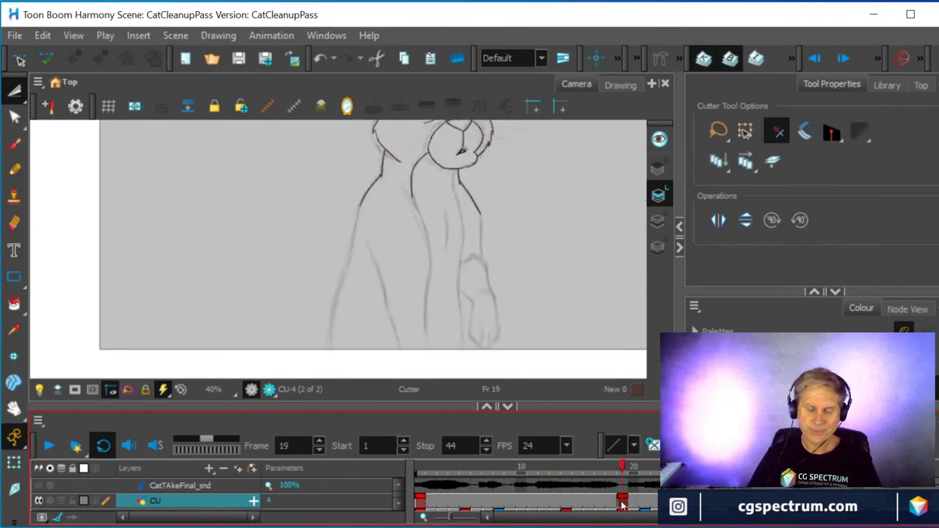
left_click(423, 504)
left_click(622, 504)
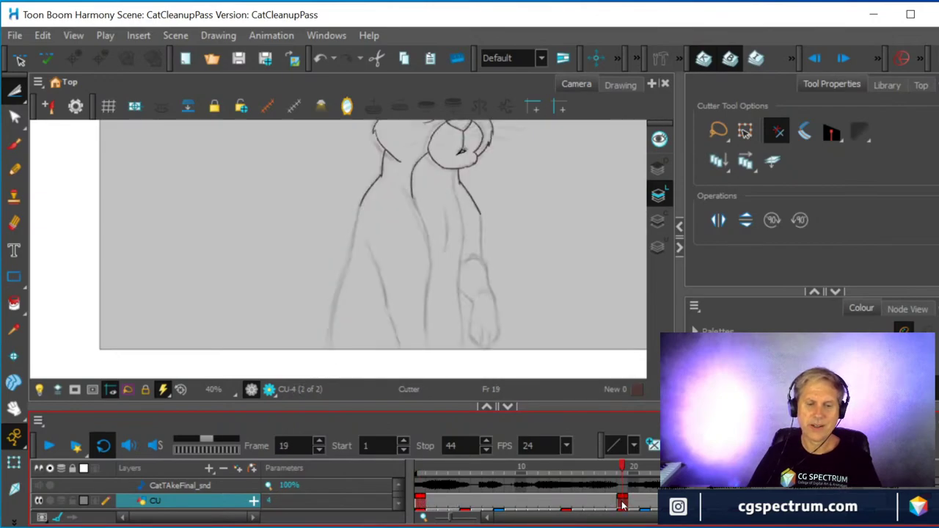
left_click(423, 505)
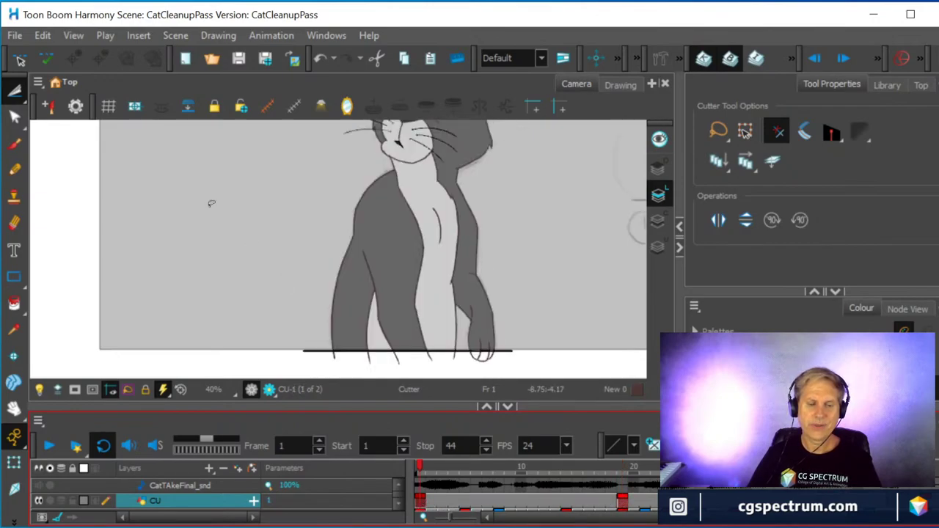
left_click(14, 90)
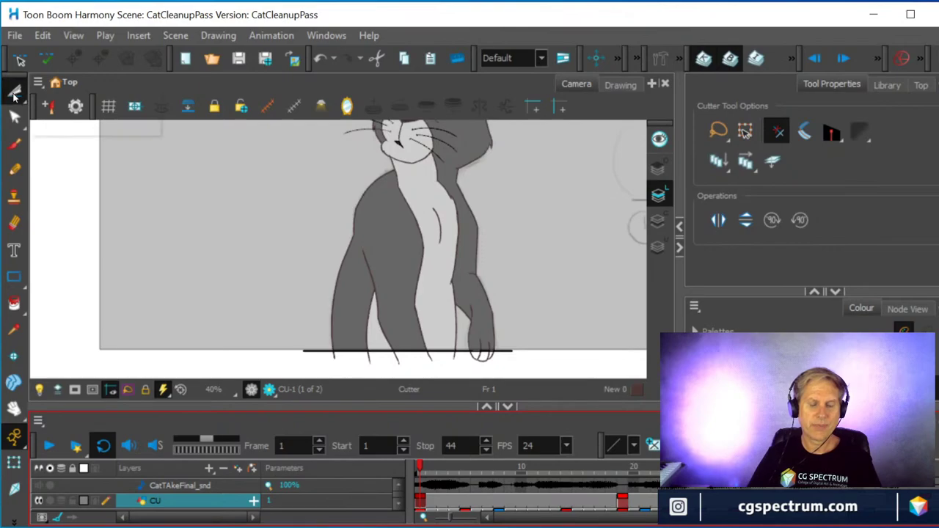
- Cutter-lasso and delete the dark grey fills on the torso, neck, right hand and left arm
left_click_drag(383, 224, 394, 258)
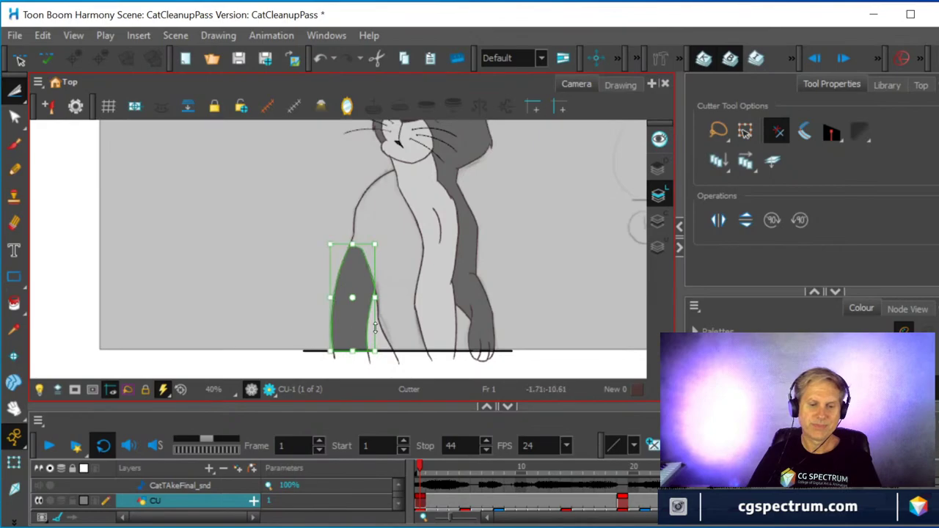
left_click_drag(478, 126, 428, 291)
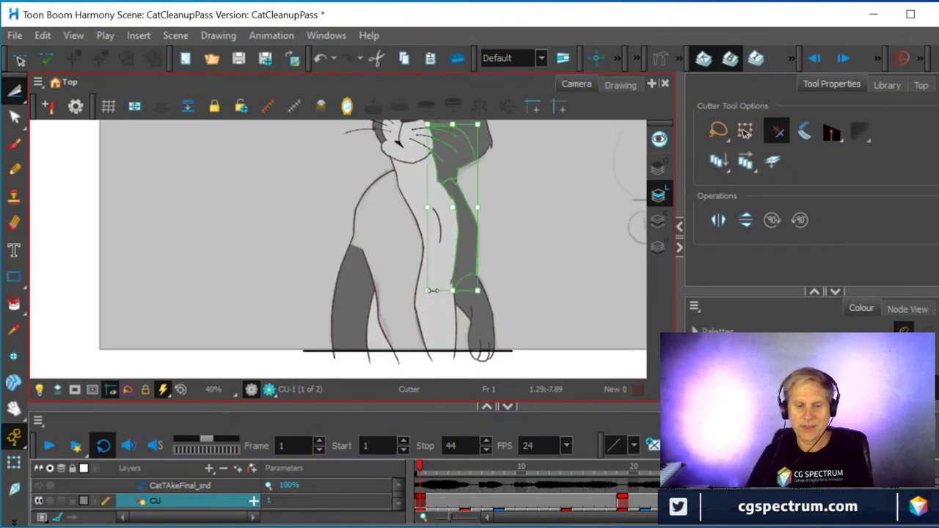
key("Delete")
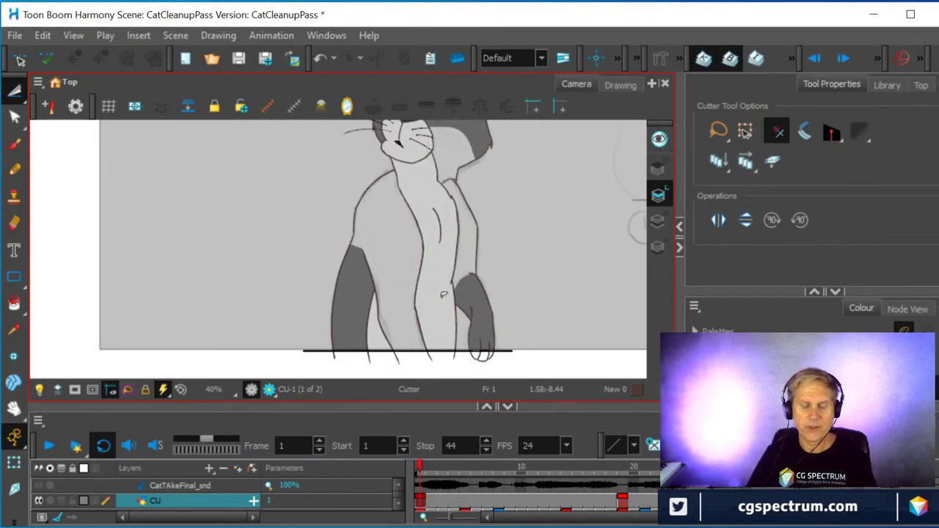
left_click_drag(477, 292, 489, 316)
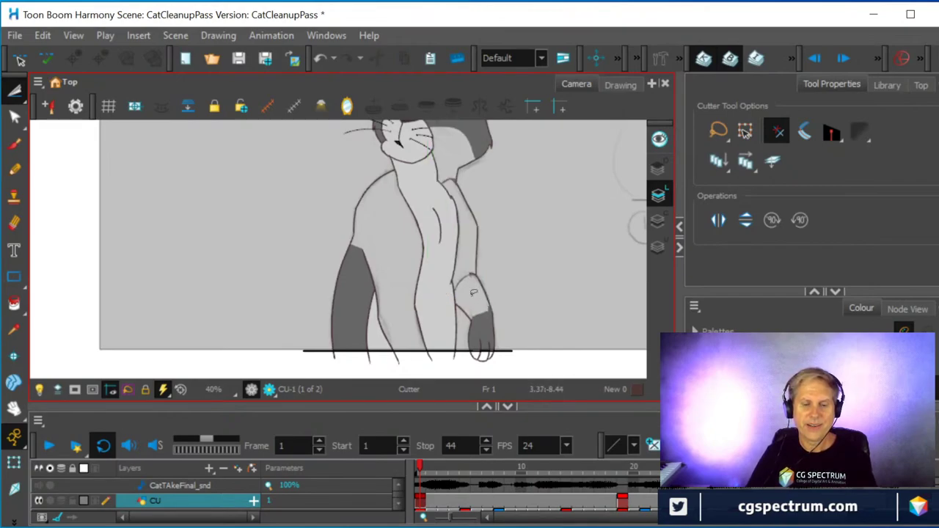
mouse_move(360, 280)
left_mouse_down()
mouse_move(359, 319)
mouse_move(379, 339)
left_mouse_up()
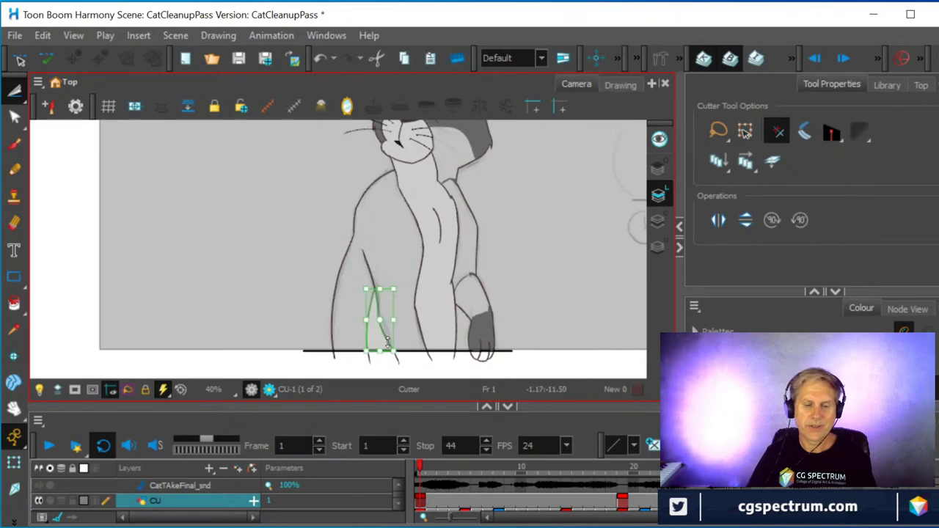
mouse_move(437, 335)
left_mouse_down()
mouse_move(437, 271)
mouse_move(467, 299)
mouse_move(499, 272)
mouse_move(513, 223)
mouse_move(470, 256)
left_mouse_up()
key("Escape")
scroll(538, 289, "up", 3)
- Delete the right and left pieces of the paw's grey fill
key("Delete")
scroll(469, 257, "up", 2)
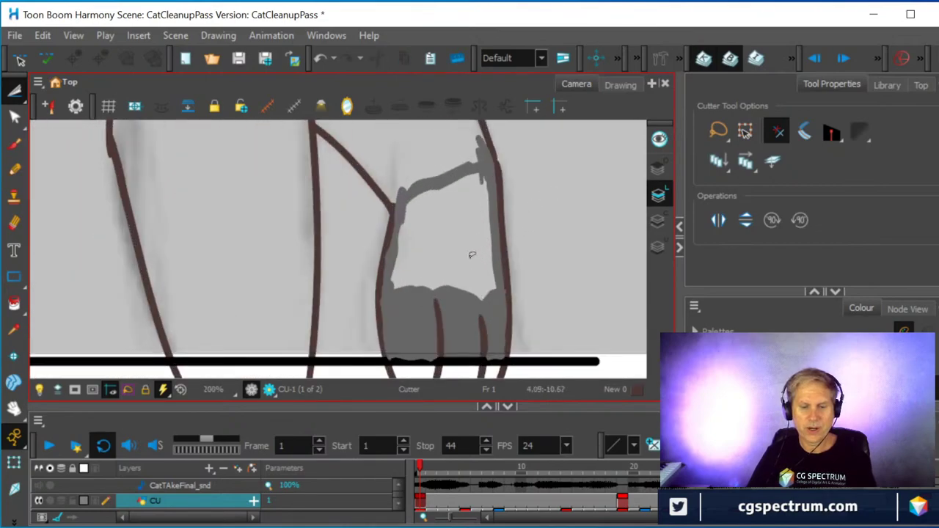
left_click_drag(454, 300, 458, 329)
key("Delete")
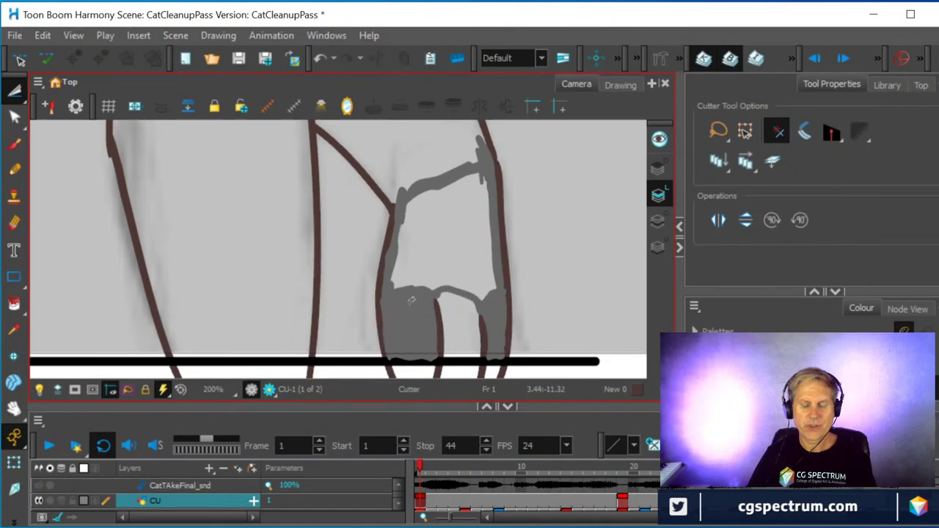
left_click_drag(410, 299, 419, 322)
key("Delete")
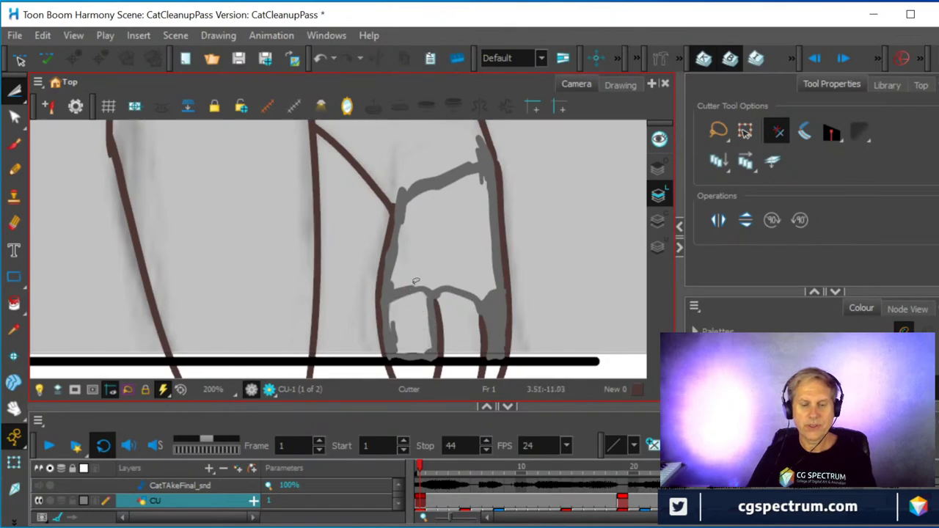
- Remove the cross stroke at the paw's bottom and the rough grey strokes along its left edge
mouse_move(399, 286)
left_mouse_down()
mouse_move(499, 315)
mouse_move(481, 345)
left_mouse_up()
key("Delete")
key("Delete")
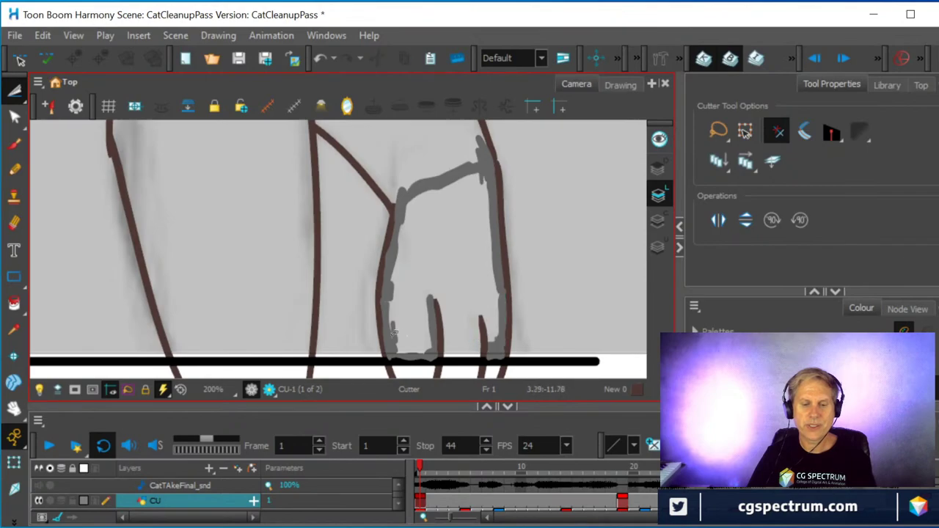
left_click_drag(387, 309, 407, 352)
key("Delete")
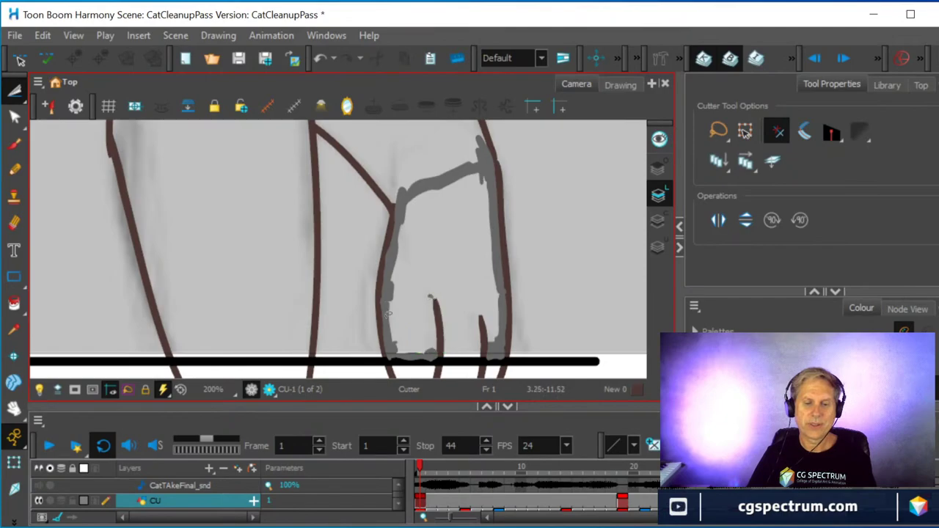
left_click_drag(387, 317, 396, 242)
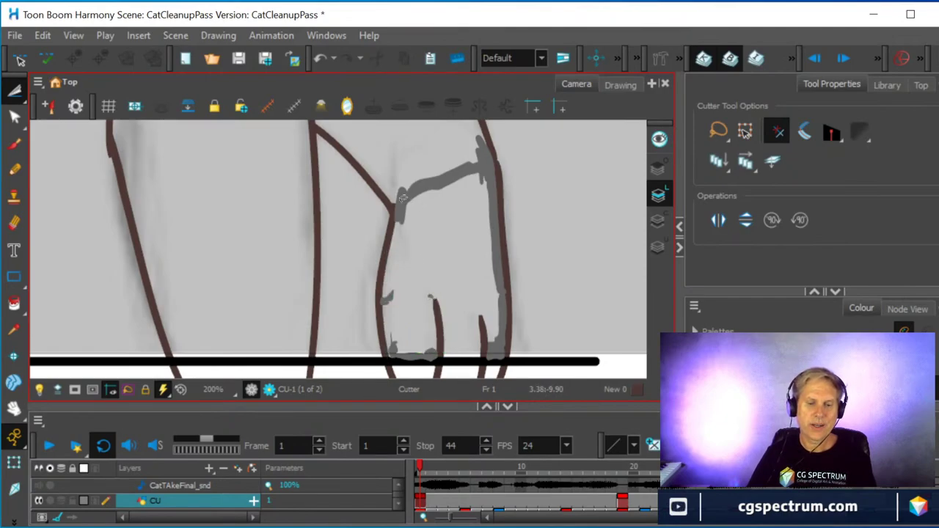
mouse_move(402, 203)
left_mouse_down()
mouse_move(402, 186)
mouse_move(408, 197)
left_mouse_up()
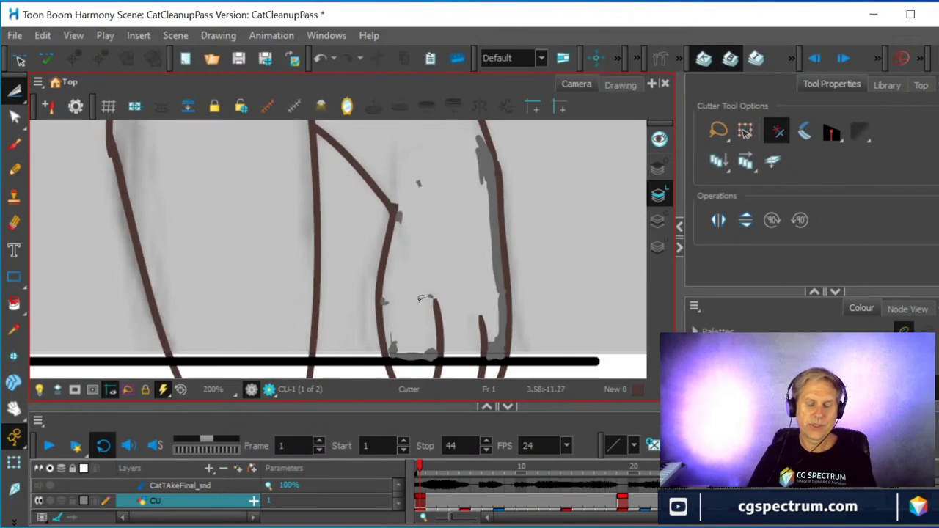
scroll(421, 298, "up", 3)
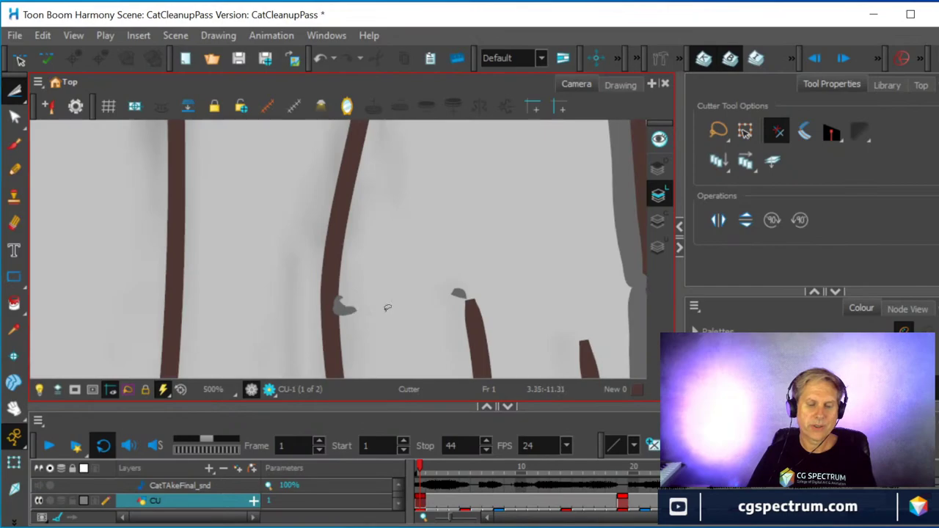
- Undo a cut that broke the brown line, then delete the grey fragments along that stroke
mouse_move(339, 302)
left_mouse_down()
mouse_move(360, 306)
mouse_move(385, 286)
left_mouse_up()
key("ctrl+z")
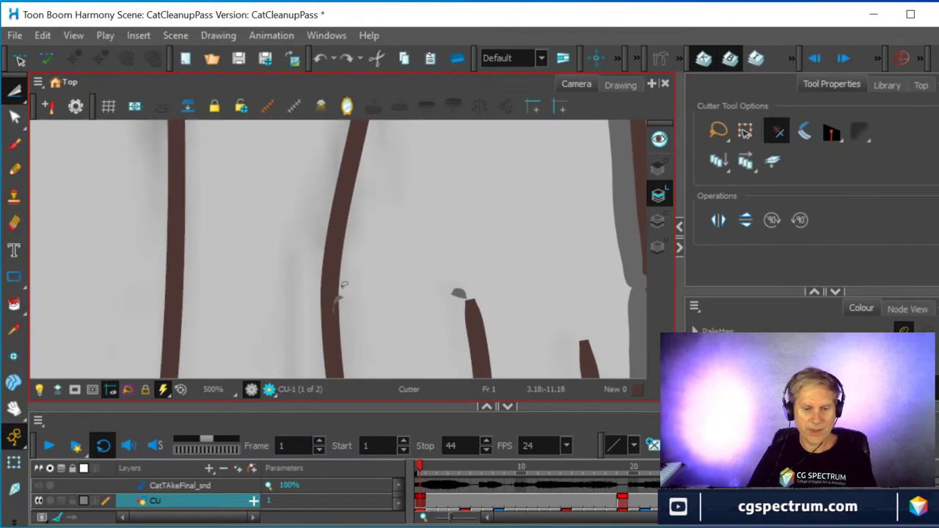
scroll(337, 301, "up", 2)
left_click_drag(338, 303, 373, 306)
key("Delete")
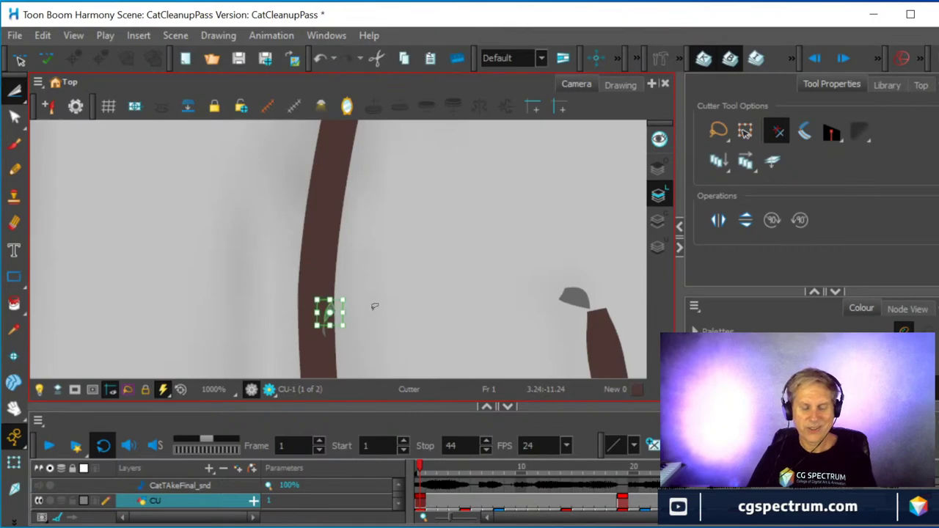
key("Delete")
left_click_drag(326, 328, 357, 329)
key("Delete")
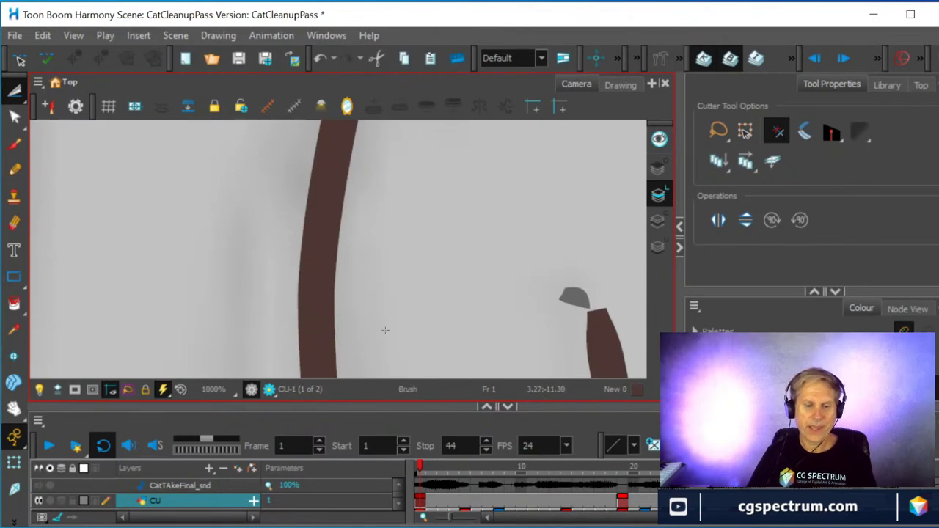
- Cut away the grey fragments and small speck near the line's corner
left_click_drag(576, 292, 587, 304)
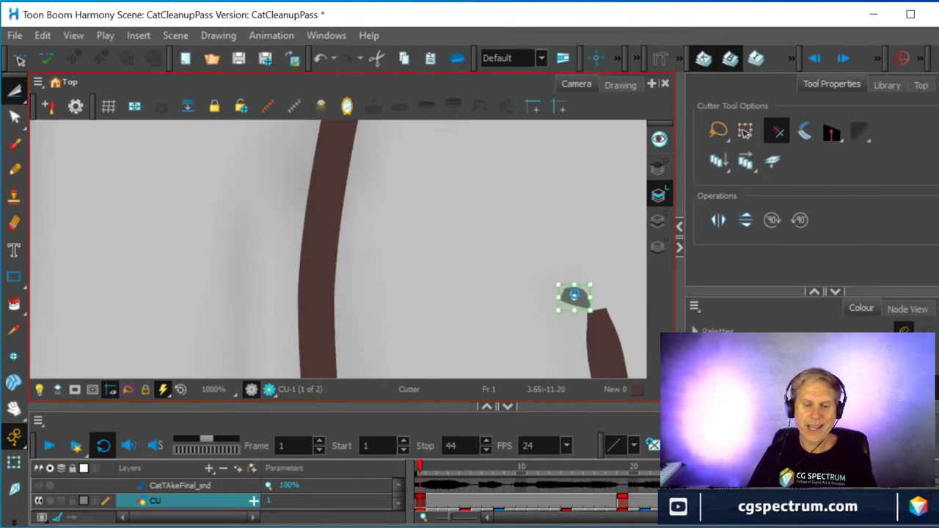
key("Delete")
scroll(551, 291, "down", 3)
scroll(526, 264, "up", 5)
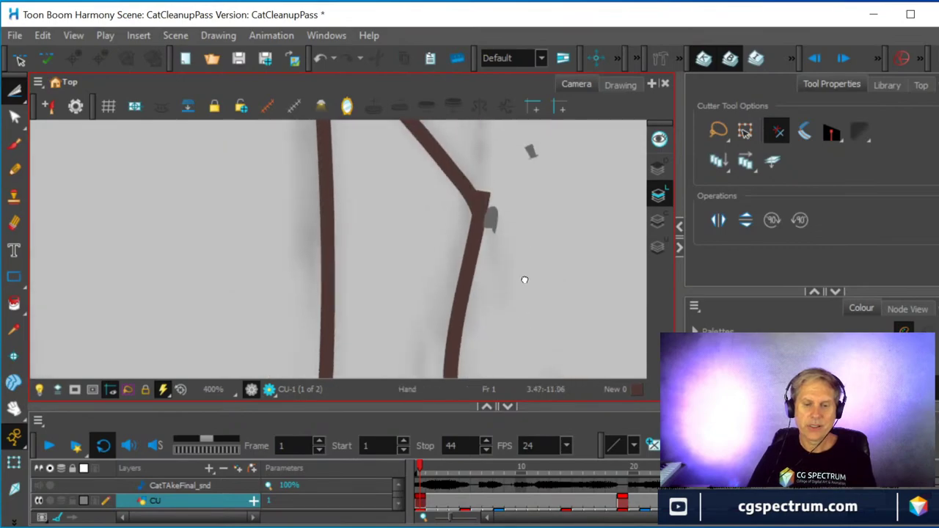
left_click_drag(482, 273, 514, 274)
key("Delete")
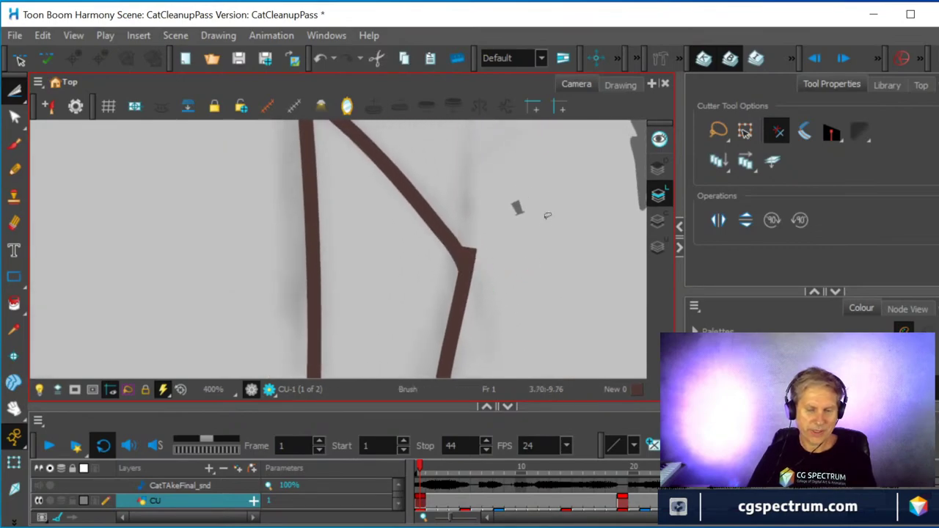
mouse_move(528, 184)
left_mouse_down()
mouse_move(491, 201)
mouse_move(498, 226)
mouse_move(534, 210)
mouse_move(517, 173)
left_mouse_up()
key("Delete")
left_click_drag(555, 226, 438, 308)
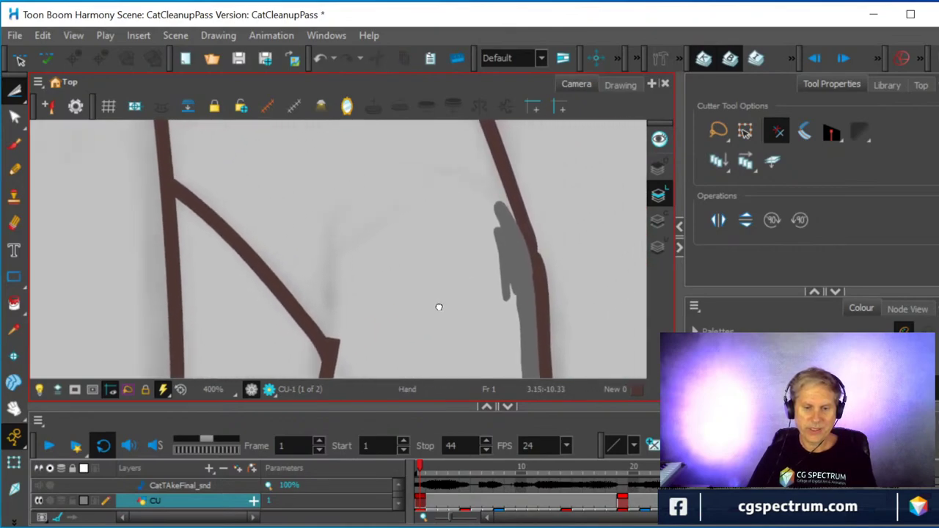
left_click_drag(510, 241, 527, 266)
key("Delete")
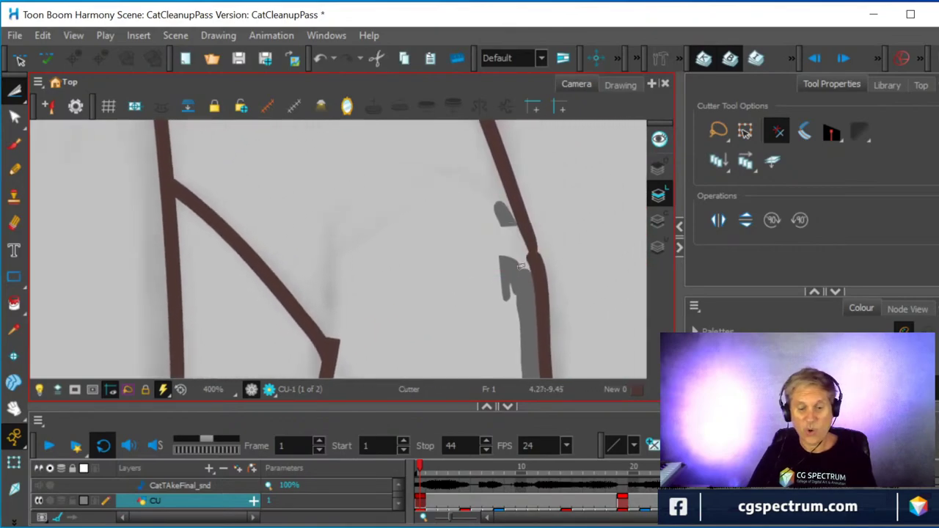
- Remove the last small fragments, grey patch and sliver beside the leg outline
left_click_drag(513, 200, 493, 224)
key("Delete")
mouse_move(514, 271)
left_mouse_down()
mouse_move(505, 258)
mouse_move(512, 272)
left_mouse_up()
key("Delete")
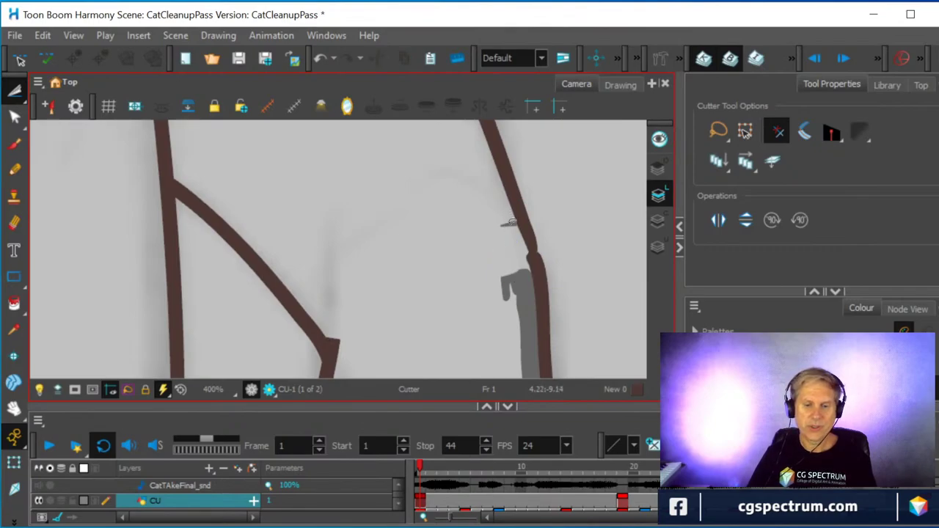
left_click_drag(508, 217, 506, 230)
key("Delete")
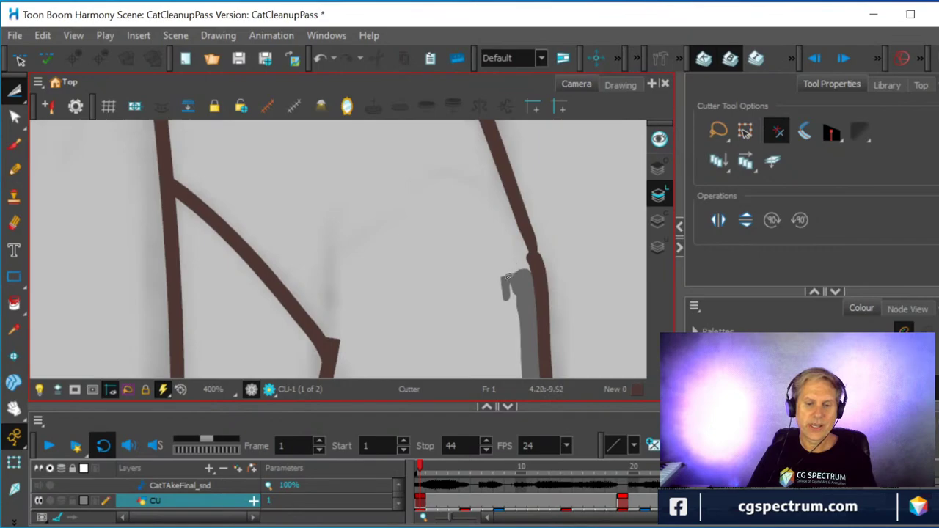
mouse_move(501, 280)
left_mouse_down()
mouse_move(536, 293)
mouse_move(523, 297)
left_mouse_up()
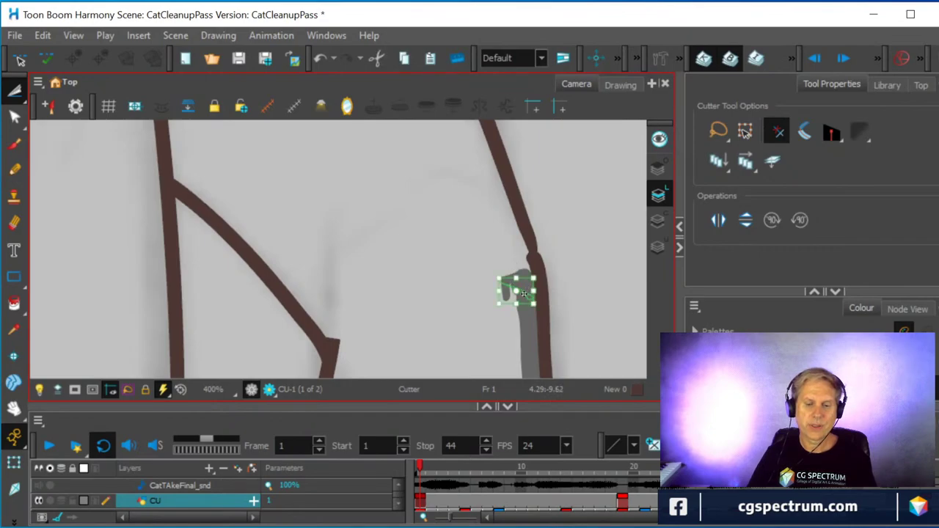
key("Delete")
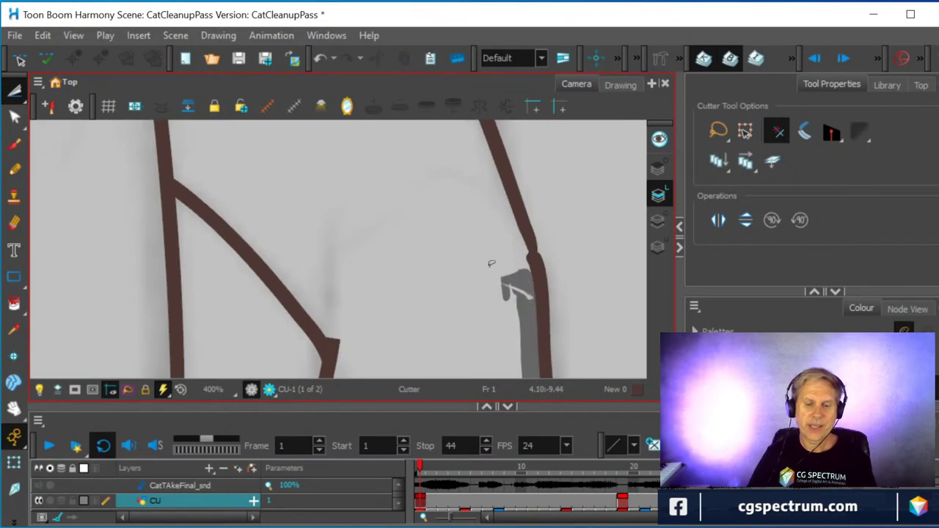
mouse_move(491, 263)
left_mouse_down()
mouse_move(522, 282)
mouse_move(537, 336)
mouse_move(484, 349)
left_mouse_up()
key("Delete")
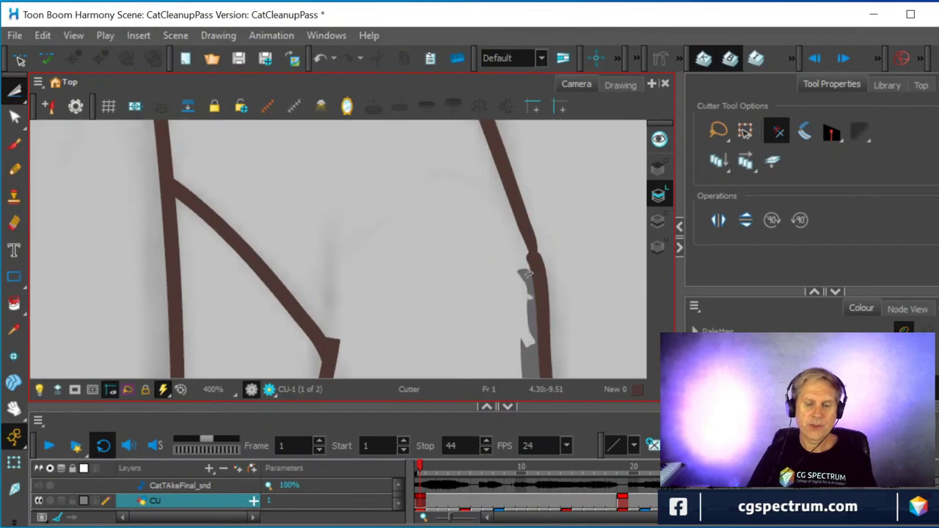
left_click_drag(527, 274, 531, 280)
key("Delete")
key("Delete")
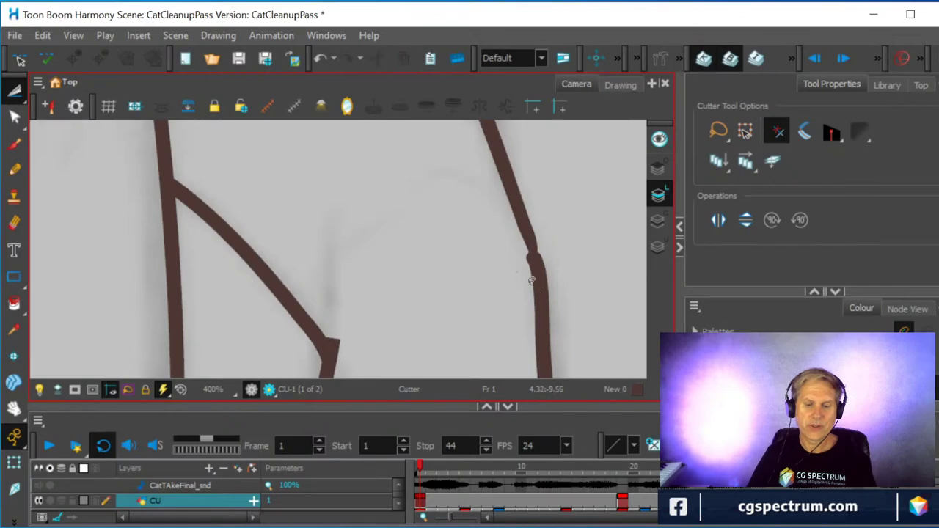
scroll(532, 280, "down", 10)
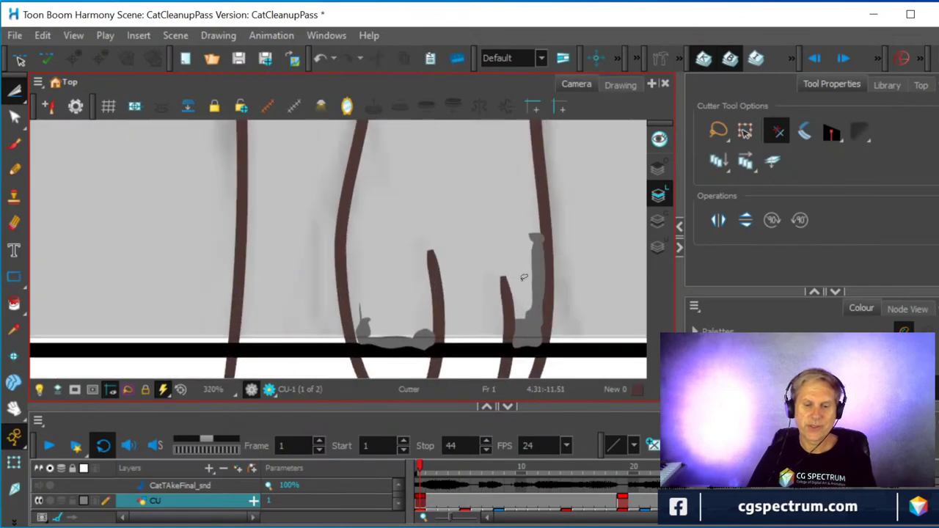
- Select and delete the grey patch and its remnant beside the lower brown line
mouse_move(524, 277)
left_mouse_down()
mouse_move(538, 292)
mouse_move(548, 288)
mouse_move(525, 246)
mouse_move(547, 258)
left_mouse_up()
key("Delete")
key("Delete")
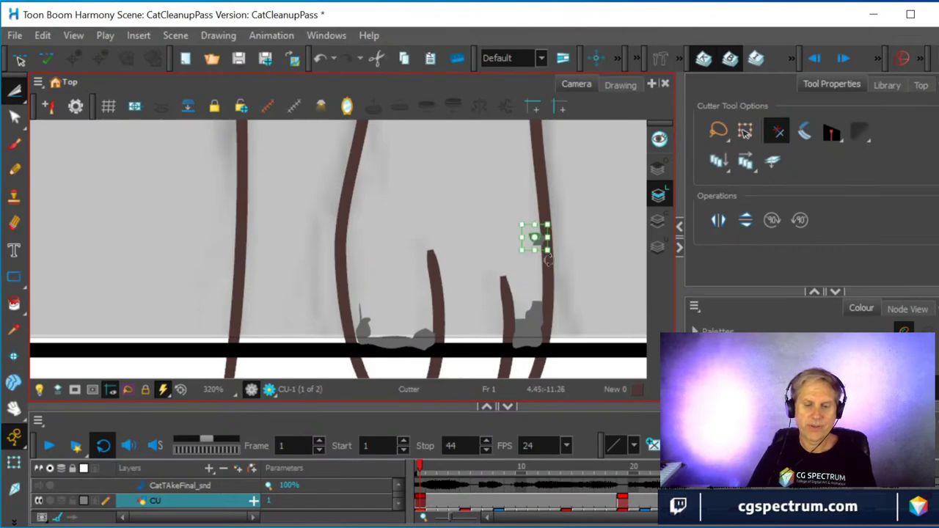
key("Delete")
mouse_move(541, 293)
left_mouse_down()
mouse_move(534, 312)
mouse_move(543, 292)
left_mouse_up()
key("Delete")
key("alt+b")
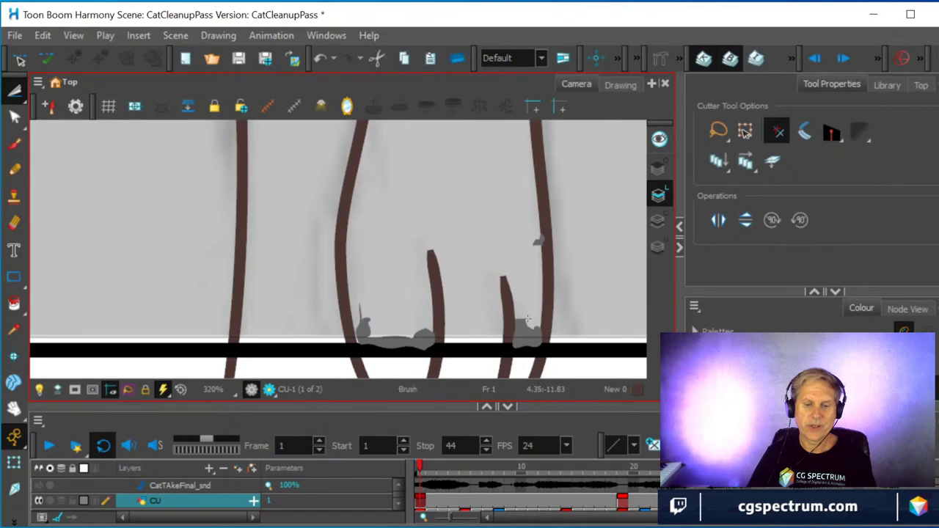
key("alt+t")
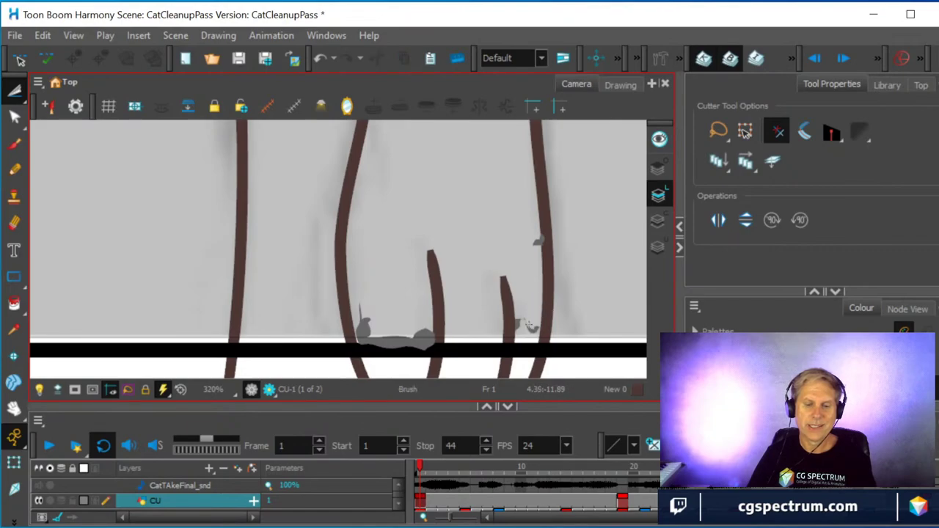
scroll(536, 320, "up", 3)
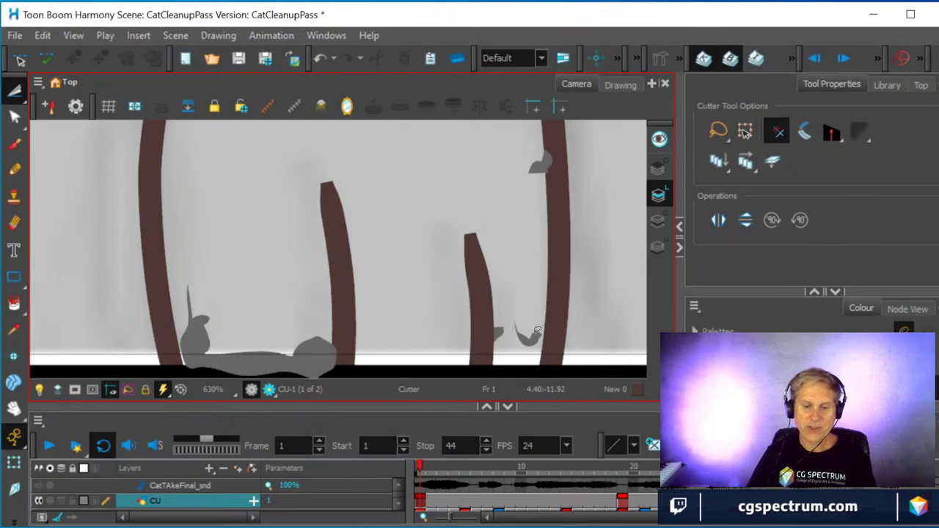
- Remove the grey fragments by the post: stroke bit, round and leaf-shaped pieces, wedge and sliver
mouse_move(538, 332)
left_mouse_down()
mouse_move(500, 341)
mouse_move(504, 305)
left_mouse_up()
mouse_move(540, 168)
left_mouse_down()
mouse_move(540, 160)
mouse_move(538, 168)
mouse_move(570, 163)
left_mouse_up()
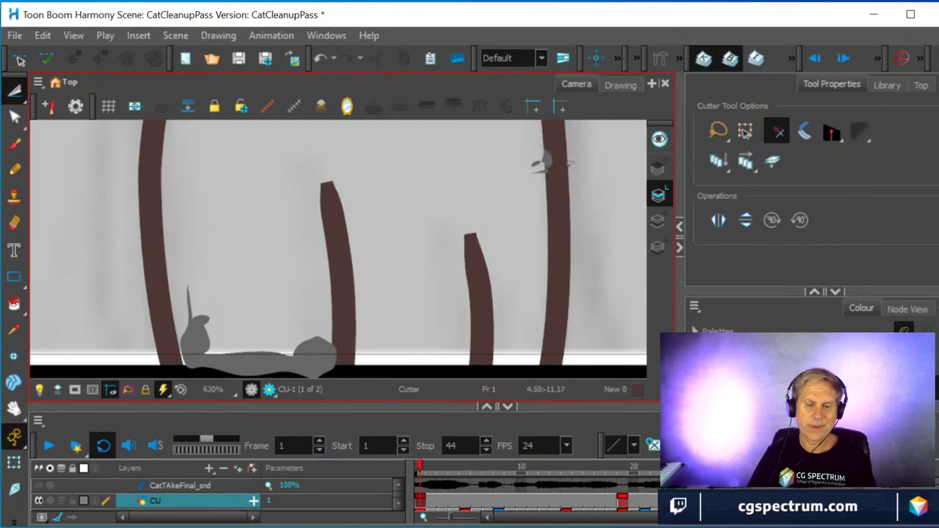
scroll(540, 170, "up", 5)
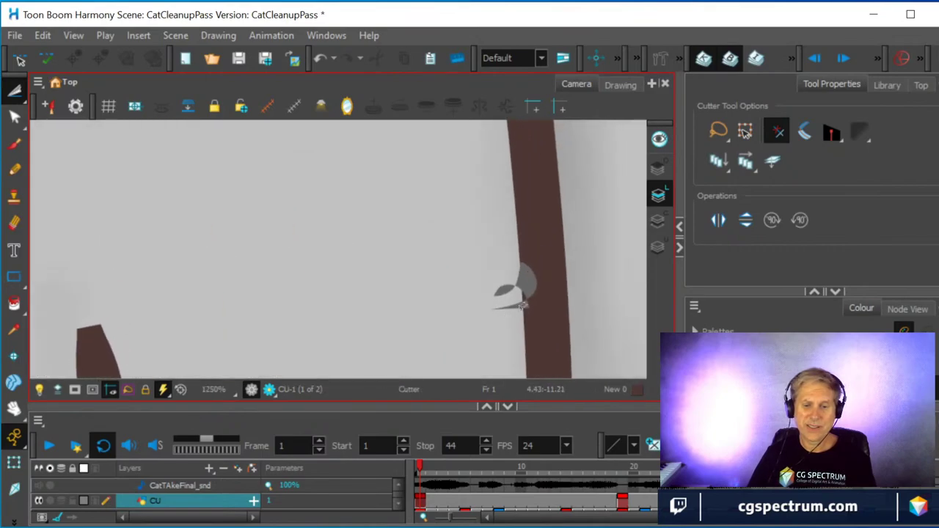
left_click_drag(530, 248, 537, 275)
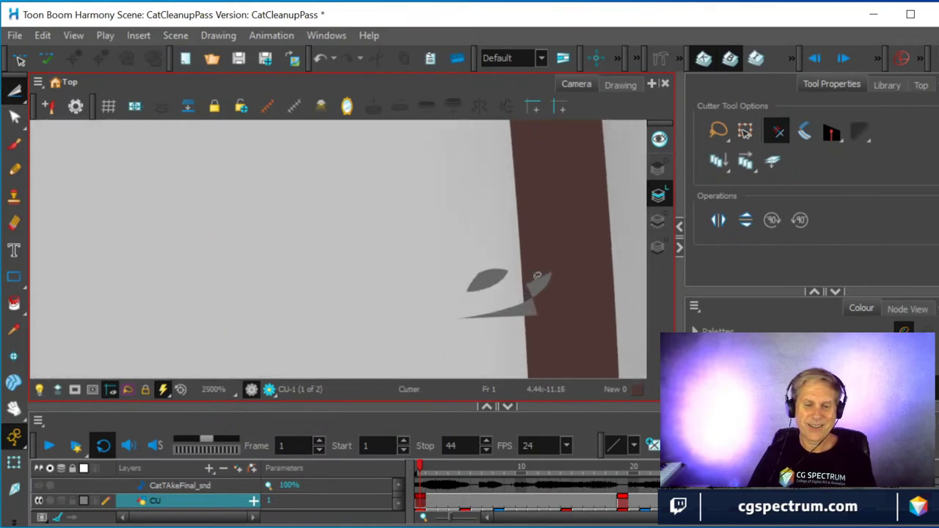
left_click(494, 276)
key("Delete")
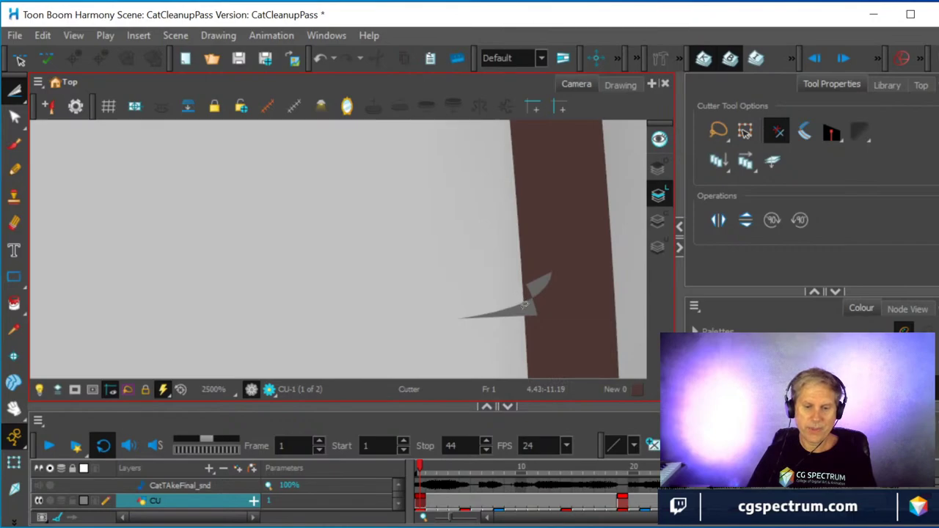
left_click(521, 297)
key("Delete")
left_click(540, 280)
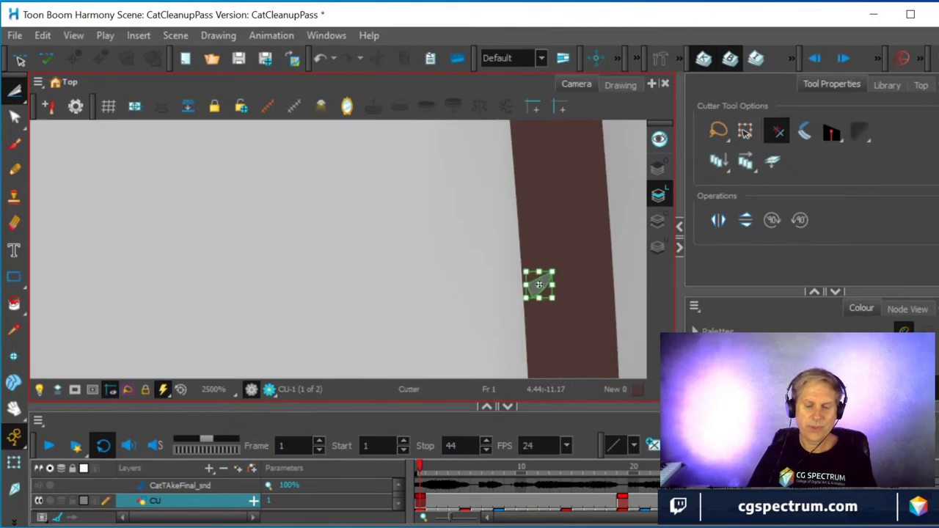
key("Delete")
- Cut away the grey cat silhouette's body blob and head shape, deleting the leftover wedge
scroll(433, 277, "down", 2)
scroll(433, 277, "down", 3)
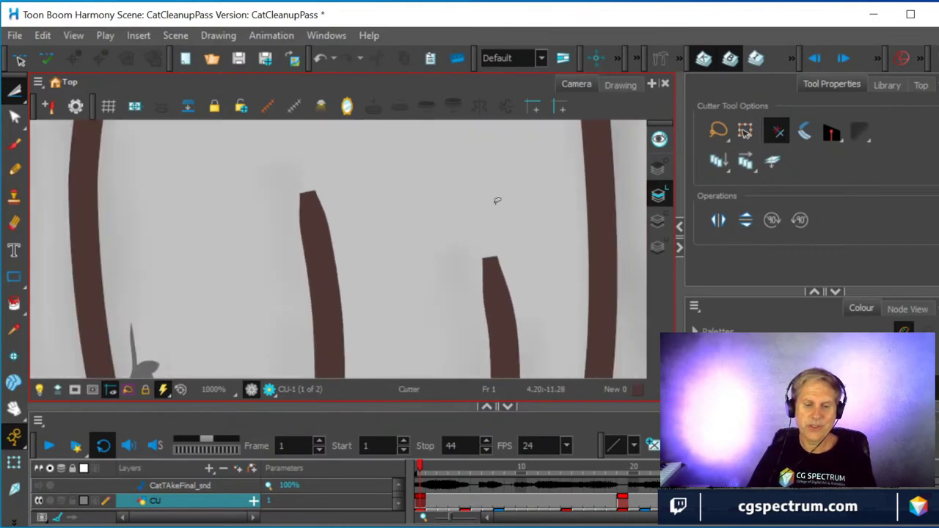
left_click_drag(472, 216, 453, 207)
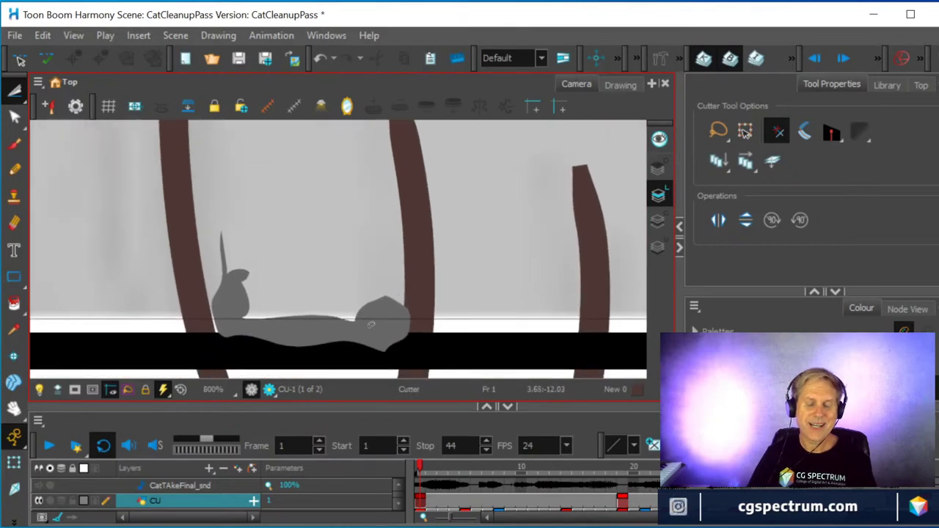
left_click_drag(386, 320, 322, 324)
mouse_move(231, 301)
left_mouse_down()
mouse_move(234, 256)
mouse_move(273, 248)
left_mouse_up()
left_click_drag(395, 305, 394, 290)
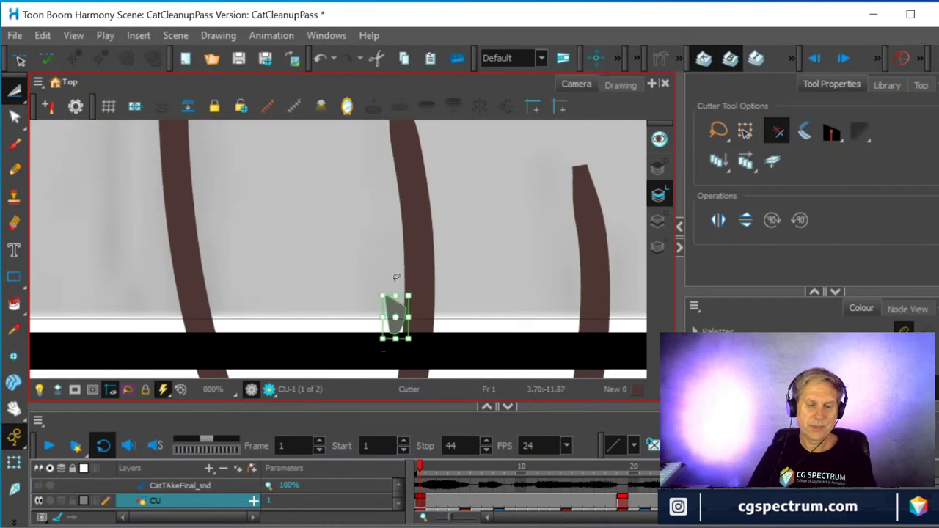
key("Delete")
- Cut away the grey curved stroke at the upper curve, its hanging part, long tip and leftover nub
scroll(454, 242, "down", 2)
scroll(460, 243, "down", 2)
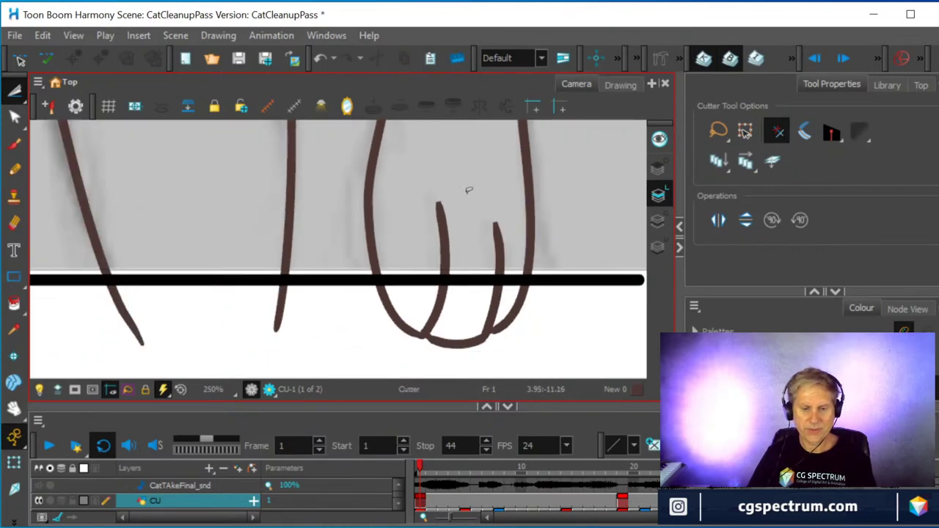
mouse_move(467, 181)
left_mouse_down()
mouse_move(485, 310)
mouse_move(520, 357)
mouse_move(472, 315)
mouse_move(465, 345)
left_mouse_up()
scroll(424, 269, "up", 2)
left_click_drag(410, 236, 449, 219)
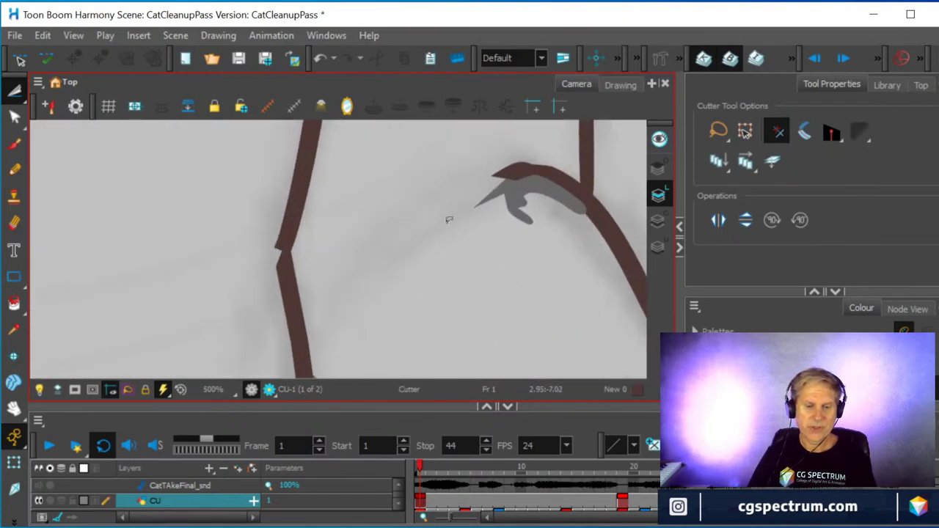
mouse_move(508, 191)
left_mouse_down()
mouse_move(540, 216)
mouse_move(561, 198)
mouse_move(572, 214)
left_mouse_up()
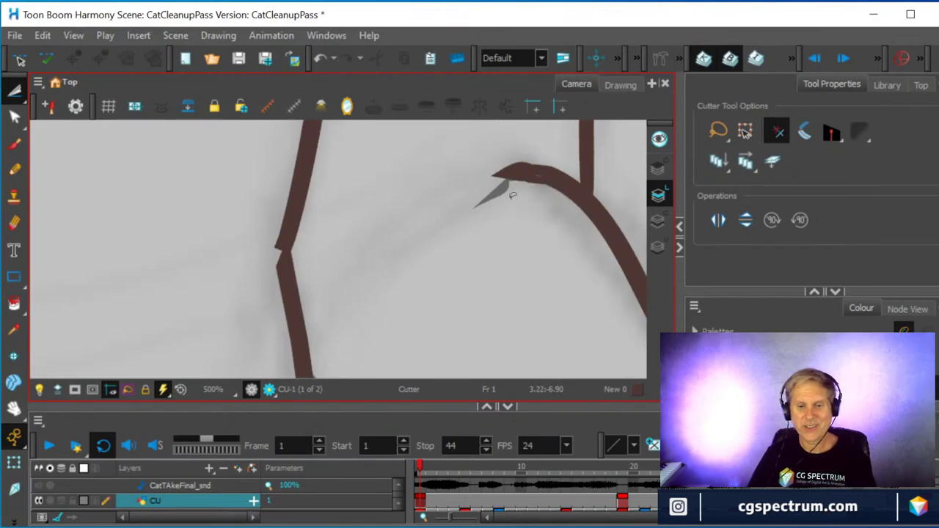
mouse_move(500, 187)
left_mouse_down()
mouse_move(521, 191)
mouse_move(519, 199)
mouse_move(449, 331)
left_mouse_up()
scroll(493, 200, "up", 2)
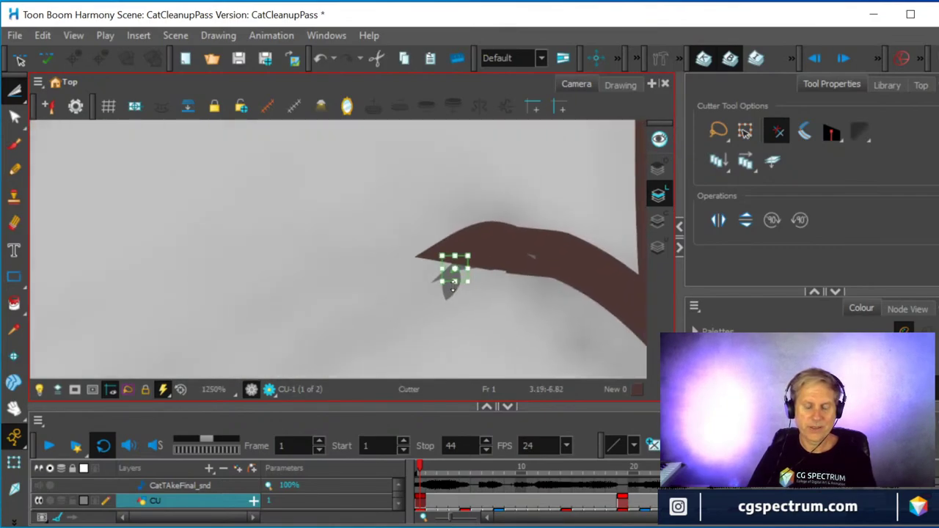
mouse_move(470, 299)
left_mouse_down()
mouse_move(484, 293)
mouse_move(431, 273)
mouse_move(449, 293)
mouse_move(464, 266)
left_mouse_up()
key("Delete")
key("Delete")
key("Delete")
scroll(506, 289, "down", 6)
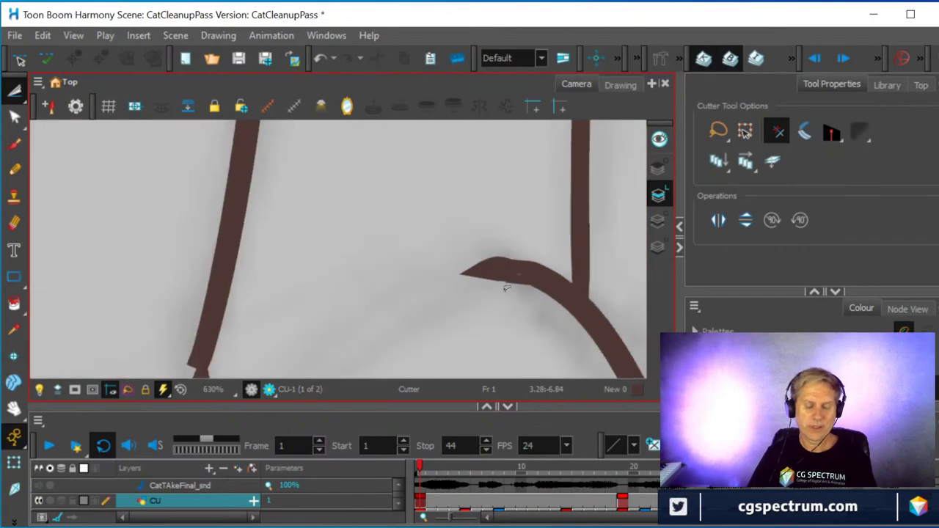
- Slice the grey stroke between the two brown lines into pieces, cutting away its segments
left_click_drag(471, 249, 487, 328)
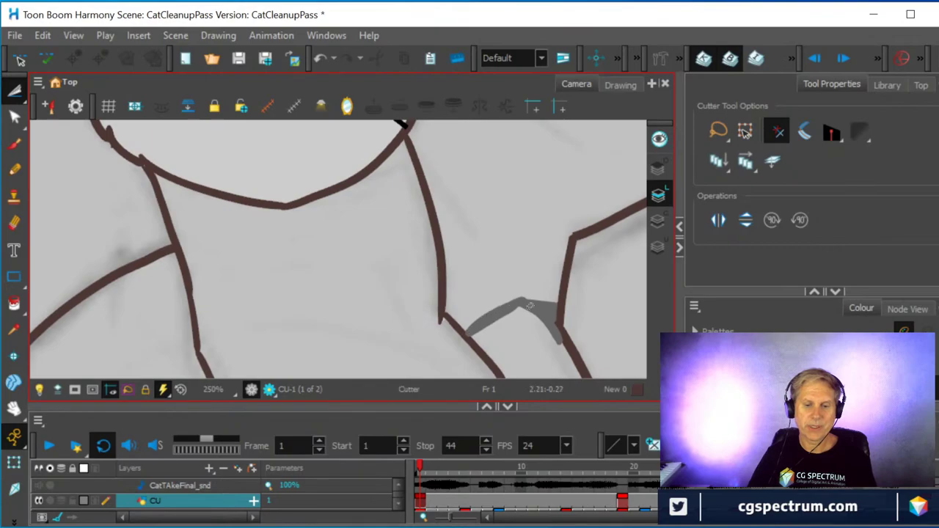
mouse_move(531, 307)
left_mouse_down()
mouse_move(559, 336)
mouse_move(490, 302)
left_mouse_up()
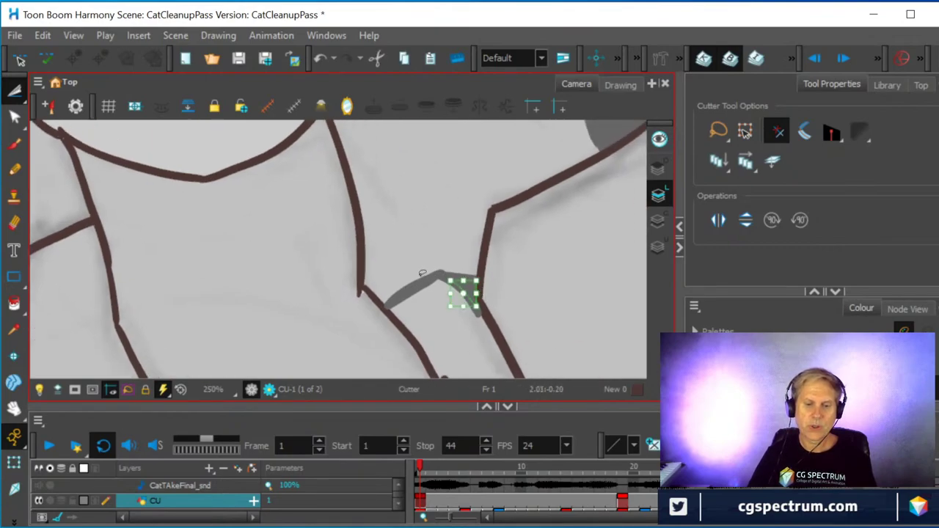
left_click_drag(413, 269, 442, 296)
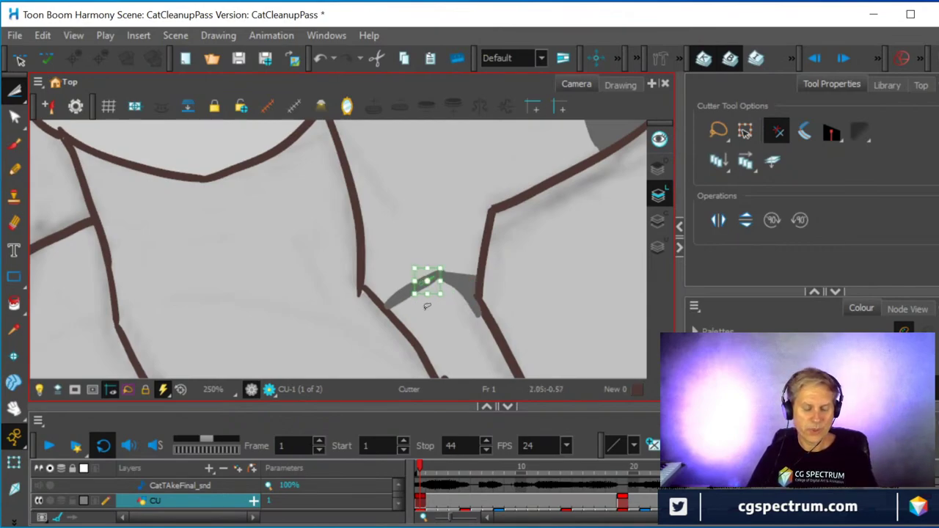
left_click(428, 306)
left_click_drag(420, 258, 433, 300)
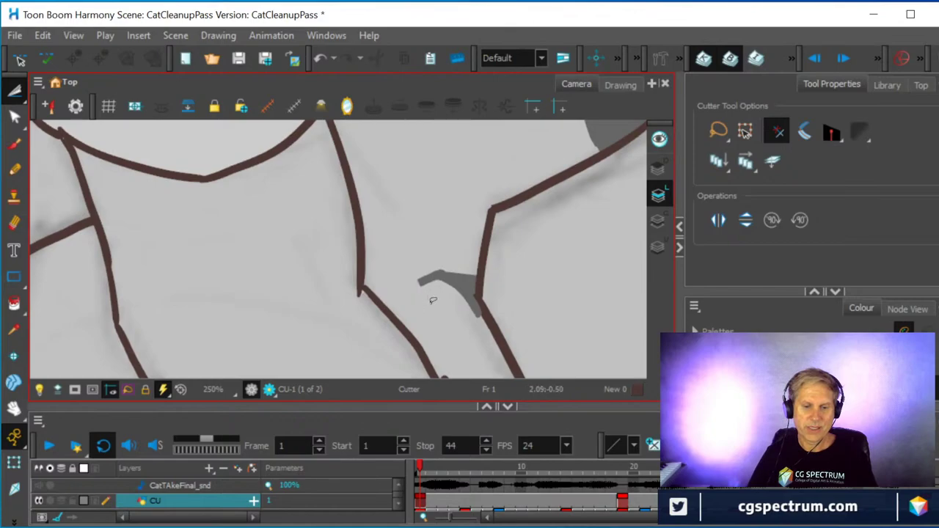
left_click_drag(473, 253, 463, 315)
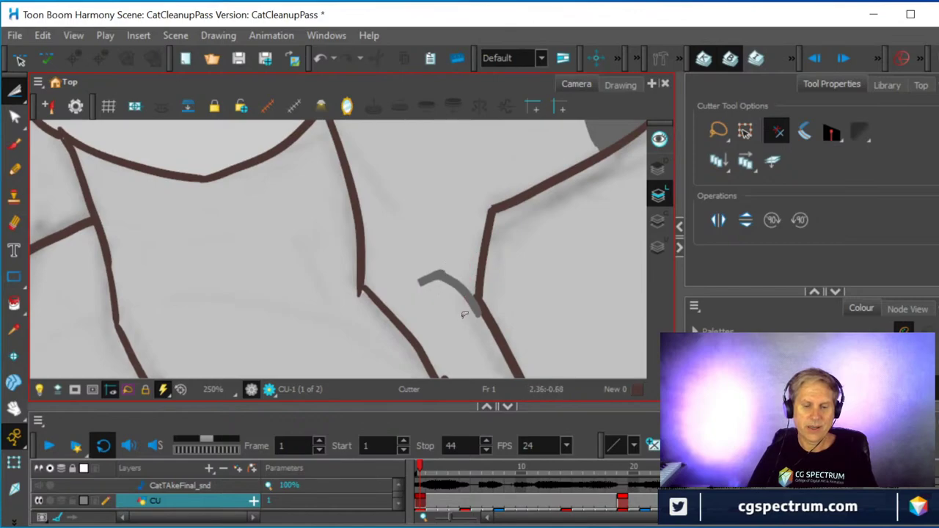
left_click_drag(436, 250, 451, 299)
left_click_drag(441, 256, 439, 290)
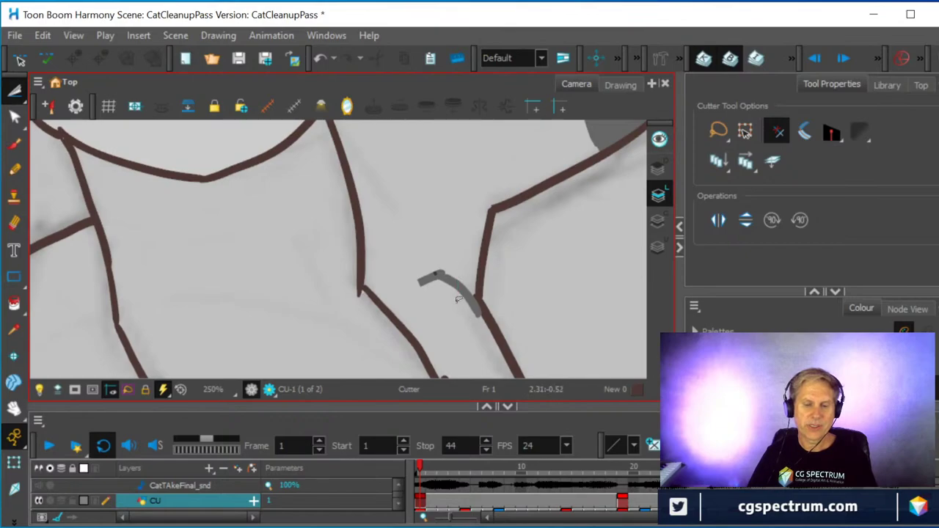
left_click_drag(453, 282, 452, 296)
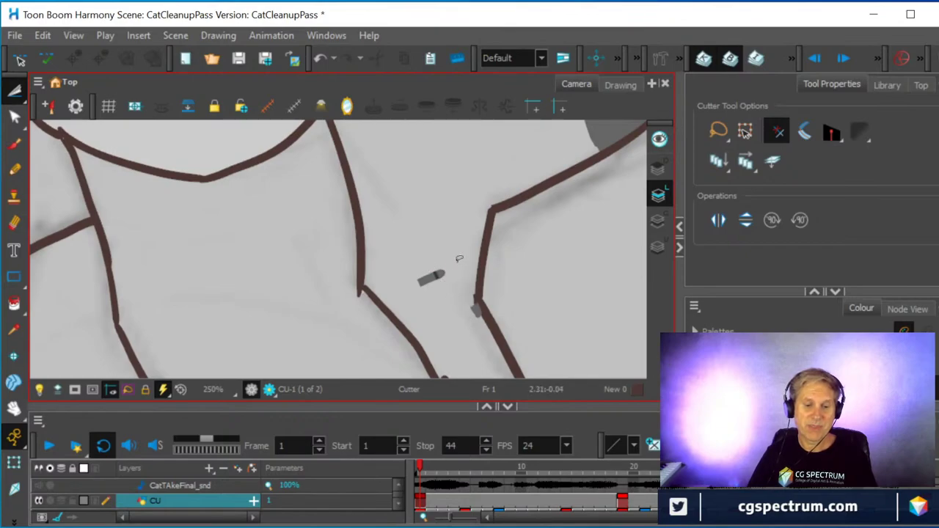
- Delete the small leftover grey piece and the grey stub at the line joint
mouse_move(459, 258)
left_mouse_down()
mouse_move(407, 273)
mouse_move(461, 293)
mouse_move(451, 246)
left_mouse_up()
key("Delete")
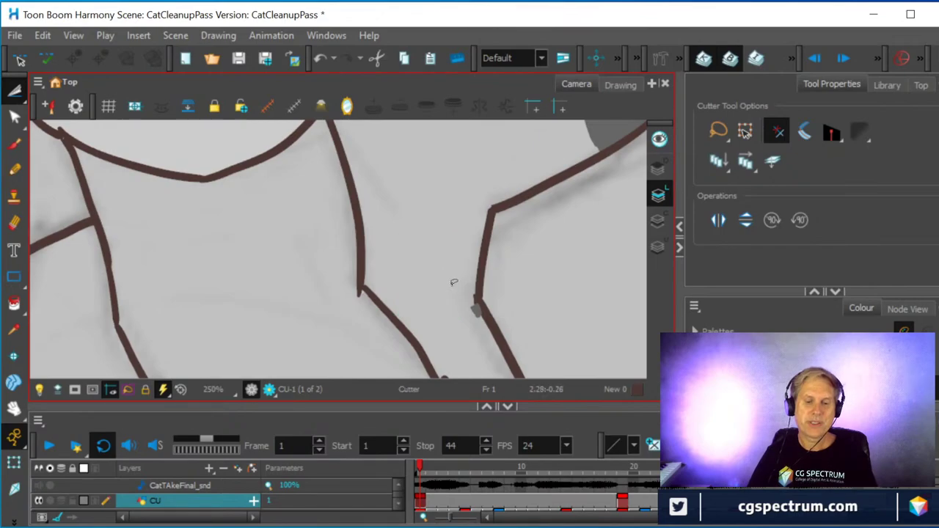
mouse_move(470, 306)
left_mouse_down()
mouse_move(484, 317)
mouse_move(480, 301)
mouse_move(471, 308)
left_mouse_up()
key("Delete")
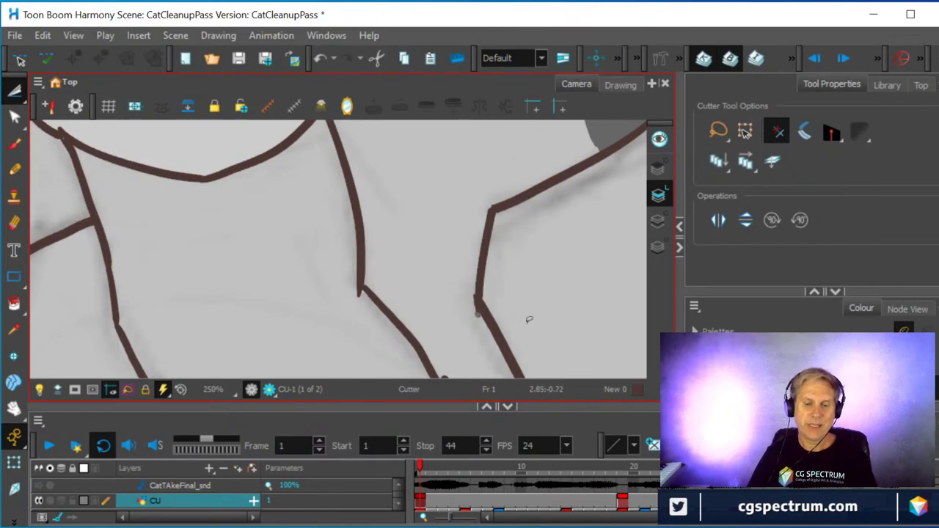
scroll(529, 320, "up", 4)
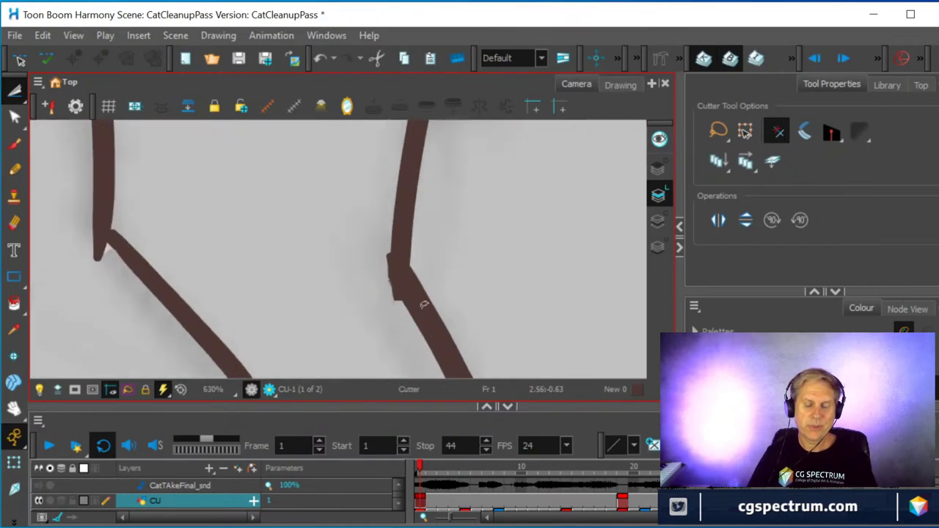
scroll(424, 304, "up", 2)
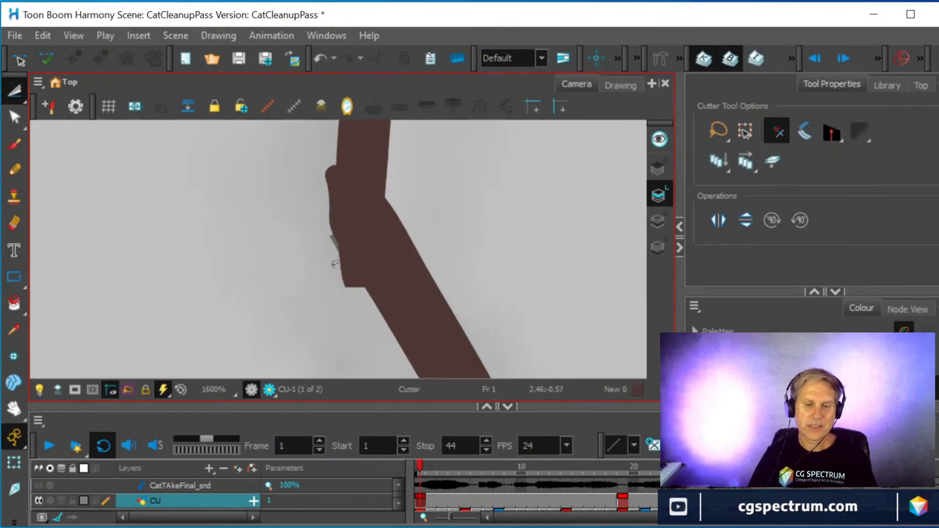
mouse_move(334, 153)
left_mouse_down()
mouse_move(326, 198)
mouse_move(327, 157)
left_mouse_up()
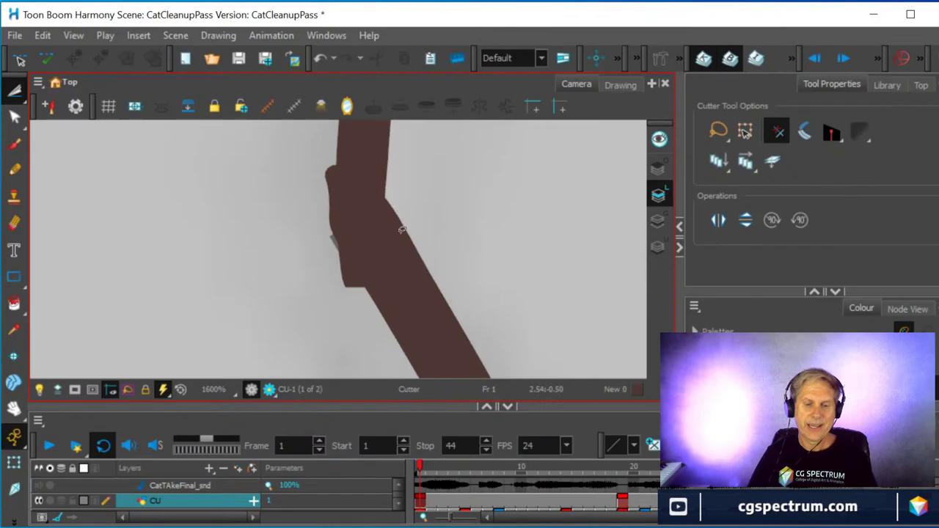
scroll(403, 229, "down", 6)
scroll(402, 251, "down", 5)
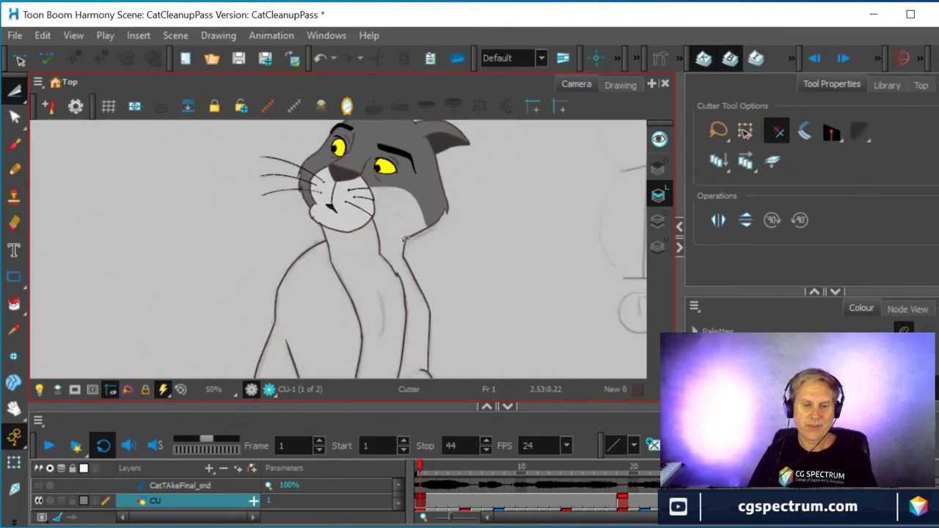
- Cut away the grey fill over the head and near the right eye, and delete the cheek stroke
scroll(423, 213, "up", 2)
left_click_drag(424, 214, 427, 304)
left_click(449, 288)
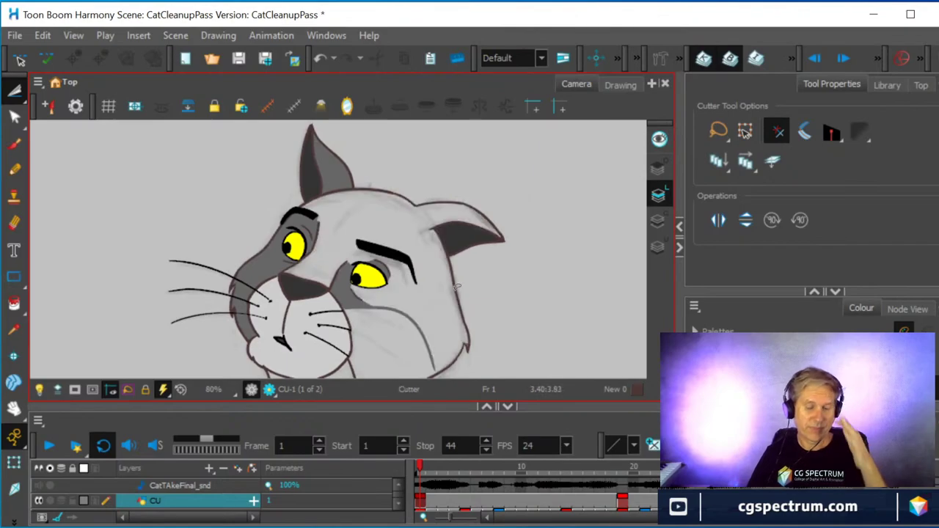
scroll(393, 303, "up", 3)
mouse_move(301, 257)
left_mouse_down()
mouse_move(315, 294)
mouse_move(334, 304)
left_mouse_up()
left_click_drag(437, 324, 458, 327)
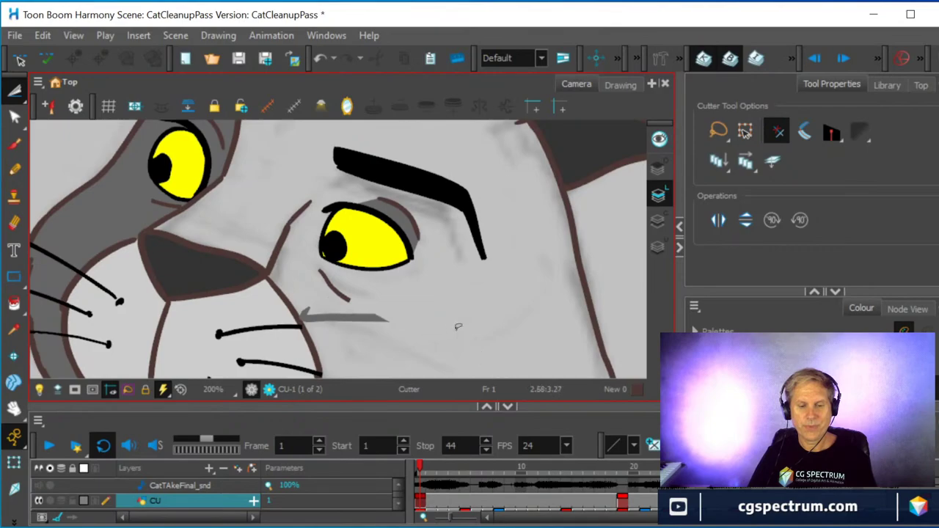
mouse_move(372, 311)
left_mouse_down()
mouse_move(300, 323)
mouse_move(365, 316)
left_mouse_up()
key("Delete")
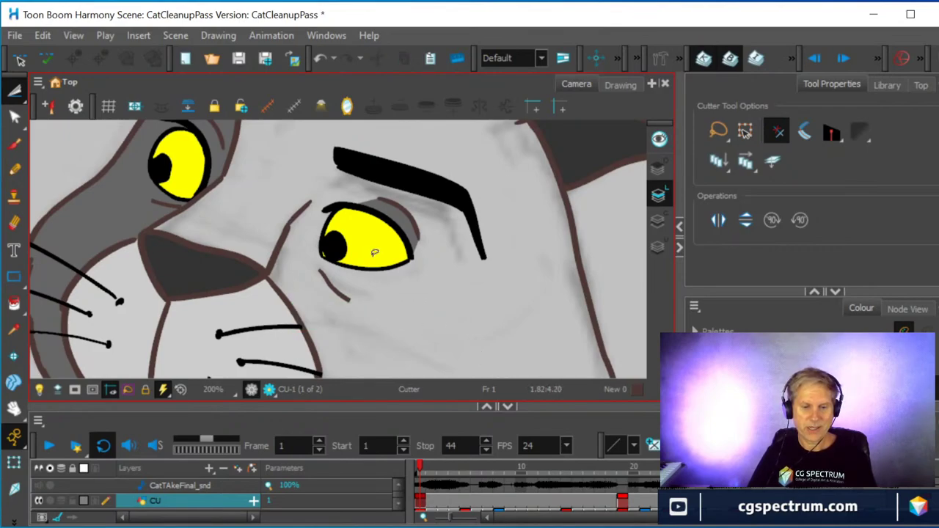
- Cut the eyelid shading, undo to restore the eye's yellow fill, and centre the eye
mouse_move(393, 204)
left_mouse_down()
mouse_move(420, 236)
mouse_move(375, 259)
left_mouse_up()
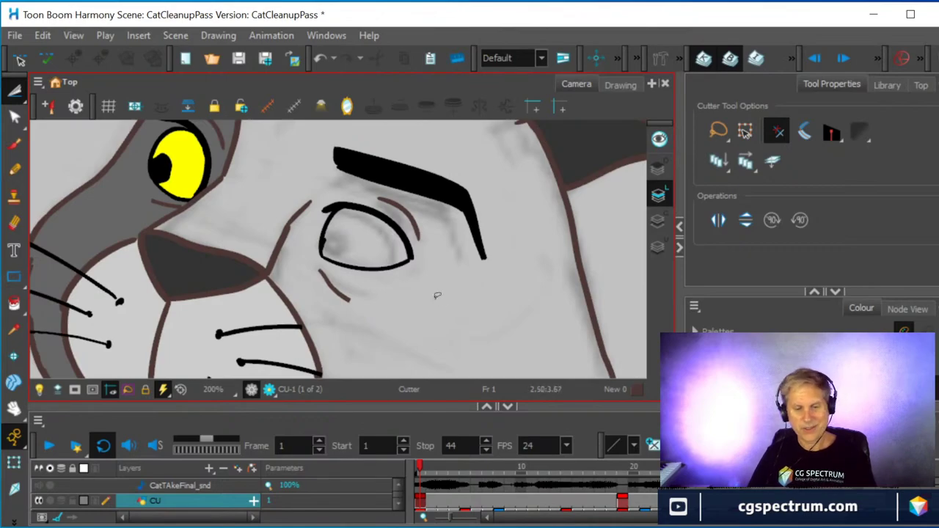
key("ctrl+z")
scroll(420, 283, "up", 3)
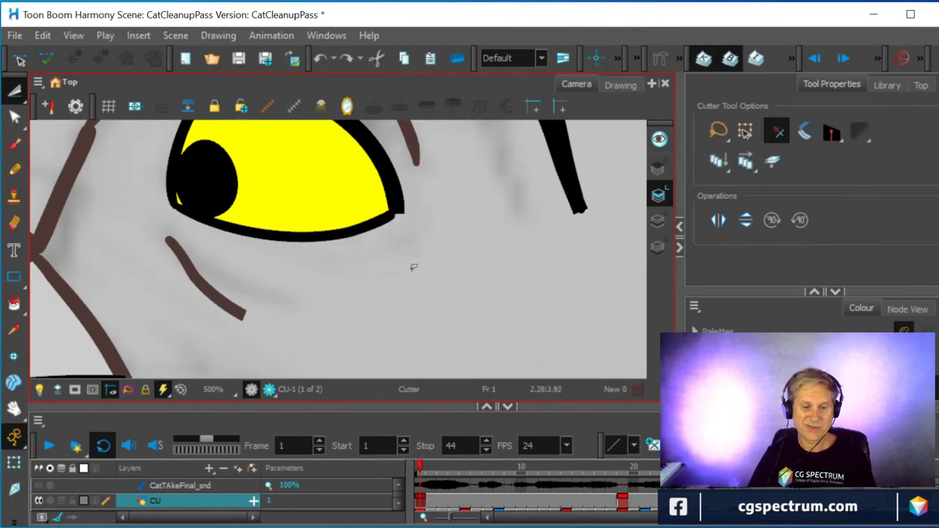
key("space")
left_click_drag(412, 270, 529, 351)
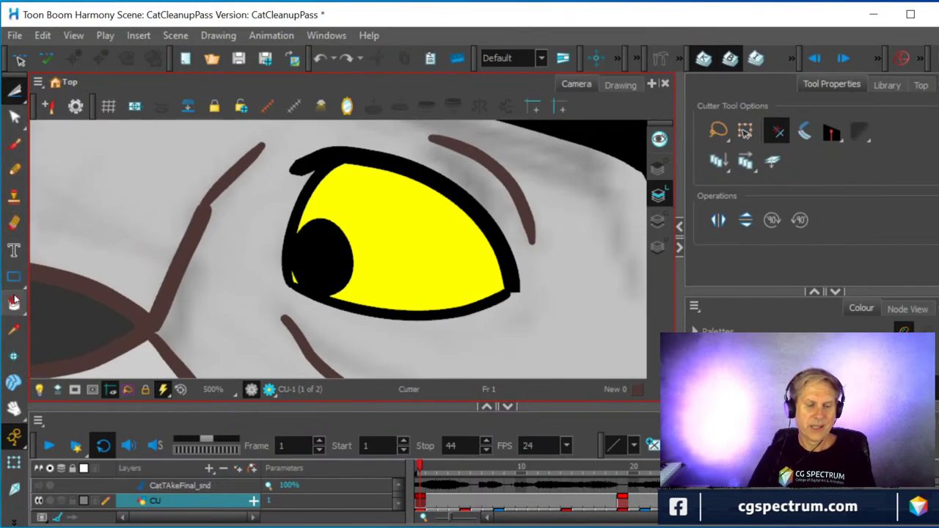
- Try Contour Editor and Select, then use the Cutter to free the yellow eye fill and pupil
left_click(16, 119)
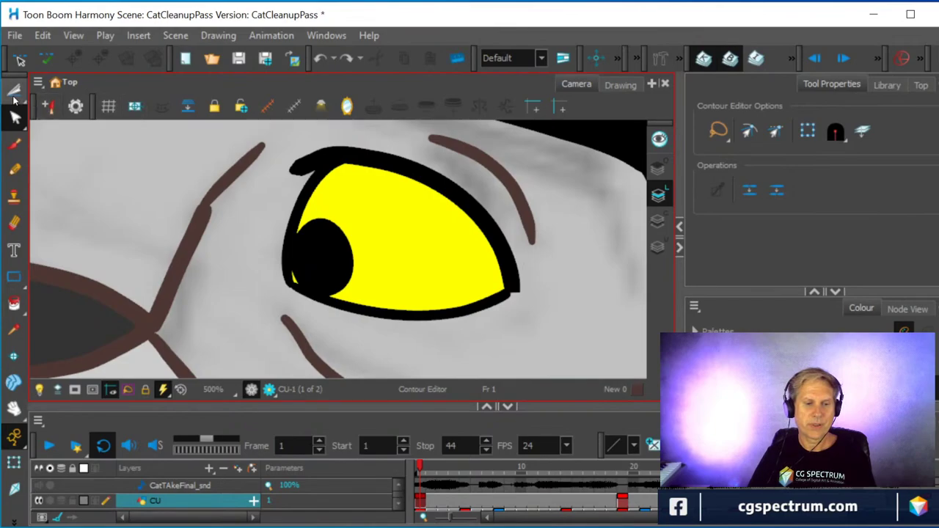
left_click_drag(12, 96, 66, 91)
left_click(411, 229)
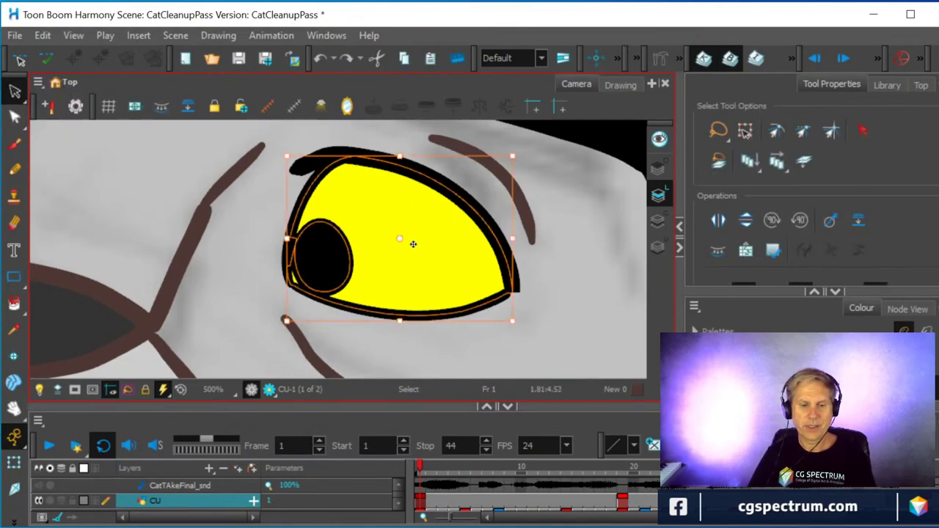
left_click(581, 264)
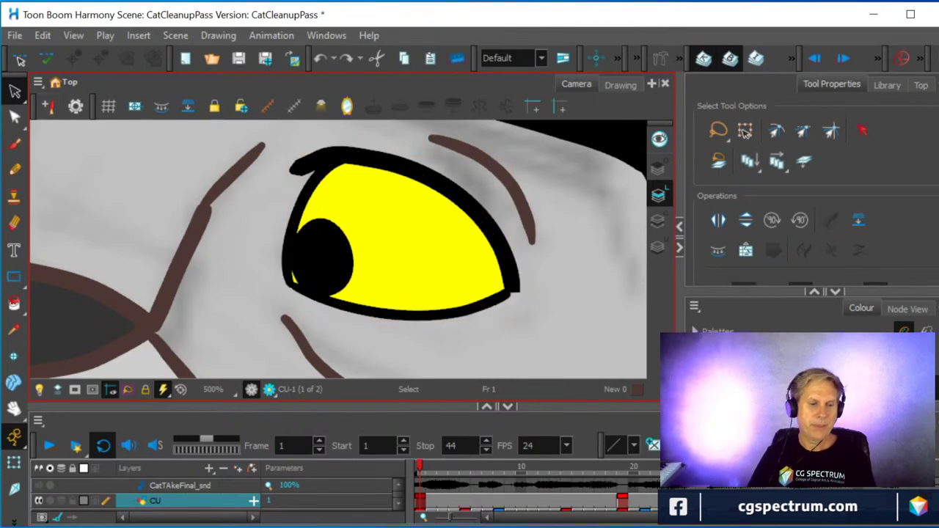
left_click_drag(15, 91, 22, 131)
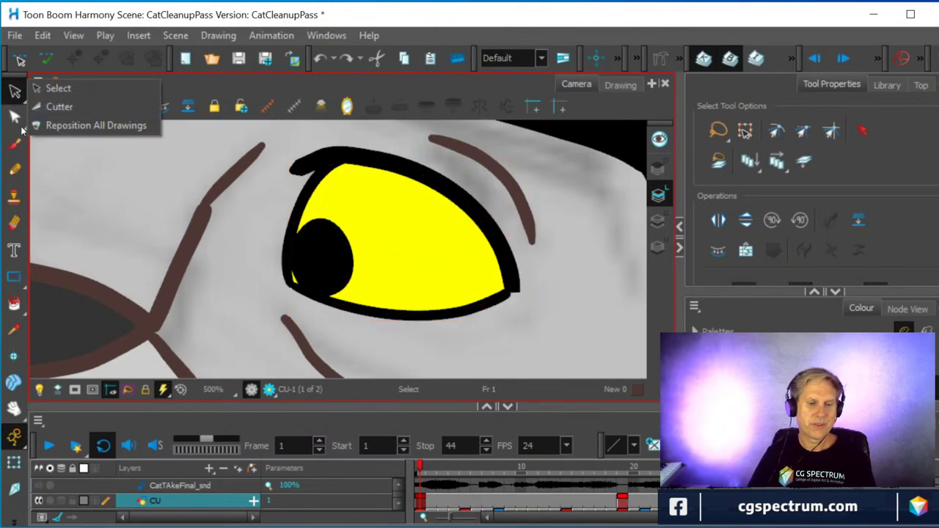
left_click_drag(15, 91, 59, 106)
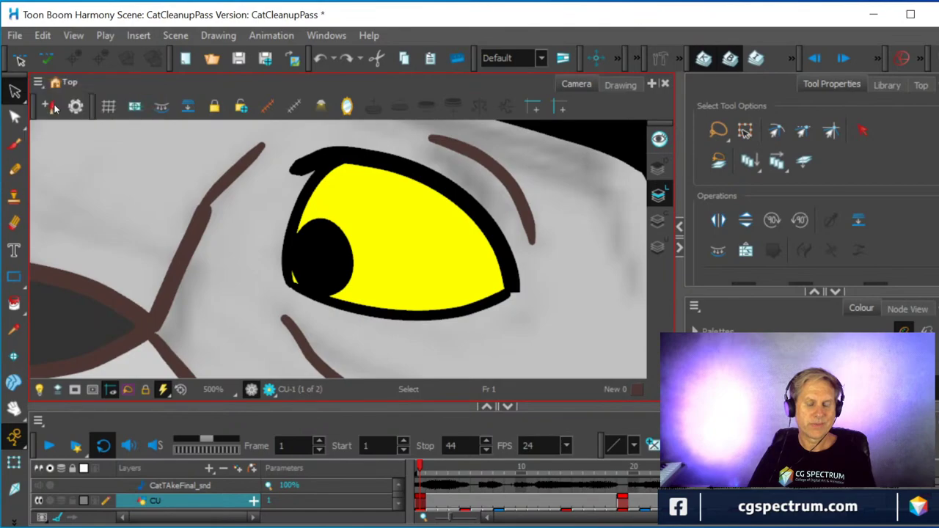
left_click_drag(367, 198, 409, 259)
- Cut away the grey cheek fill near the whiskers and delete the grey piece between brow and eye
scroll(520, 293, "down", 5)
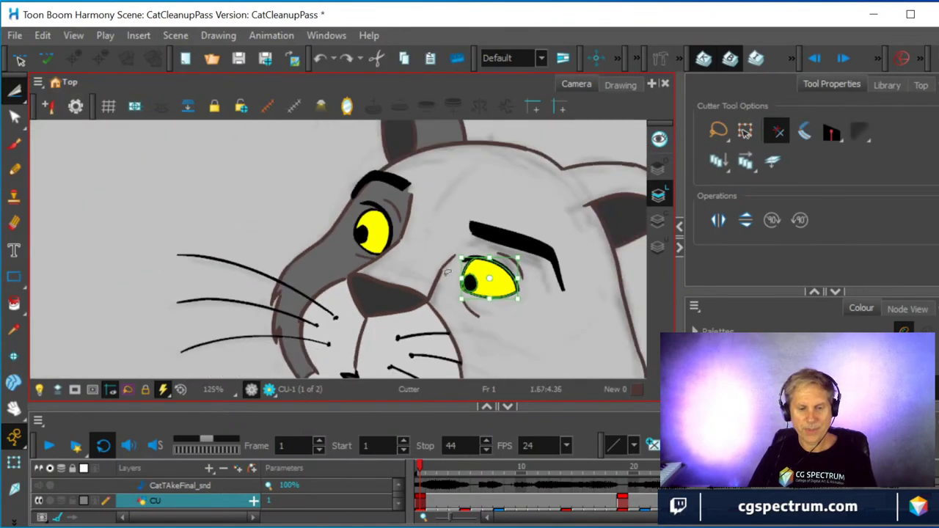
left_click(318, 265)
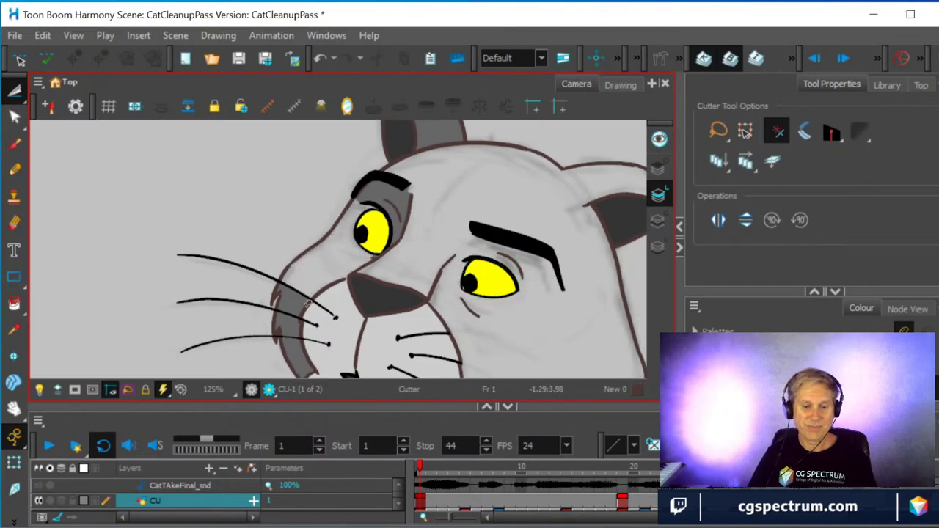
left_click_drag(289, 294, 304, 367)
scroll(384, 311, "up", 3)
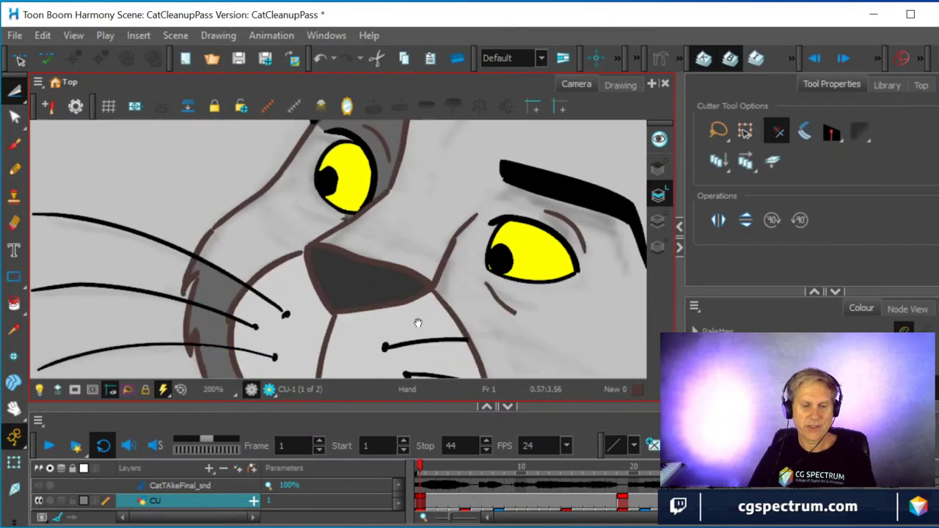
mouse_move(417, 323)
left_mouse_down()
mouse_move(438, 260)
mouse_move(423, 339)
left_mouse_up()
left_click_drag(435, 245, 386, 300)
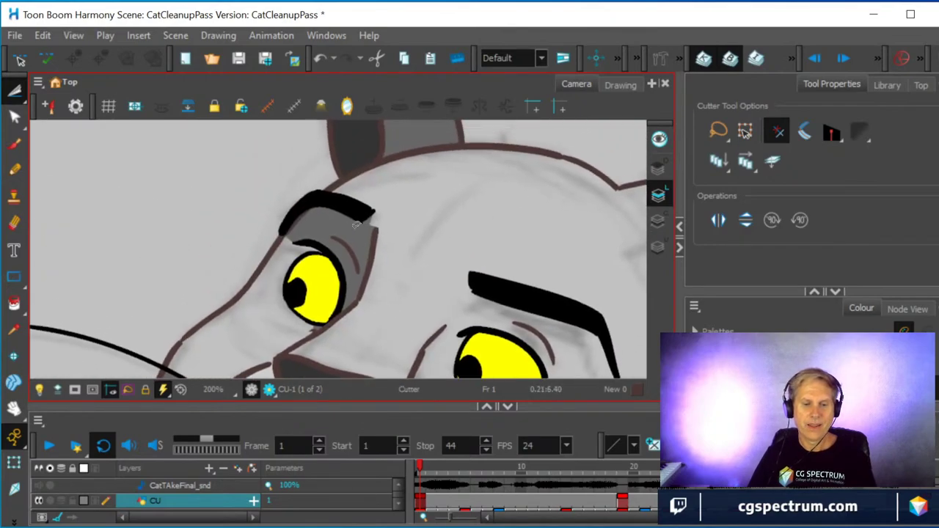
left_click_drag(356, 224, 356, 283)
key("Delete")
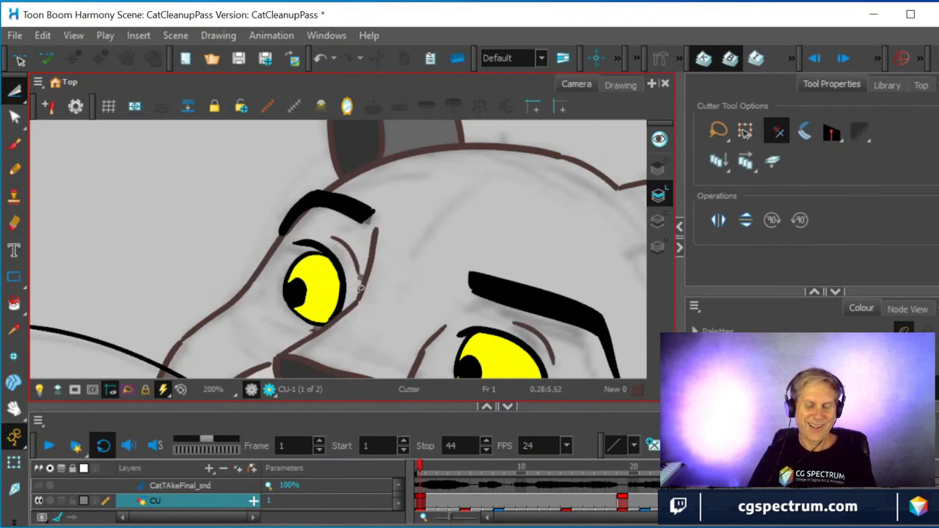
- Isolate and delete the small grey speck beside the stroke
scroll(351, 256, "up", 3)
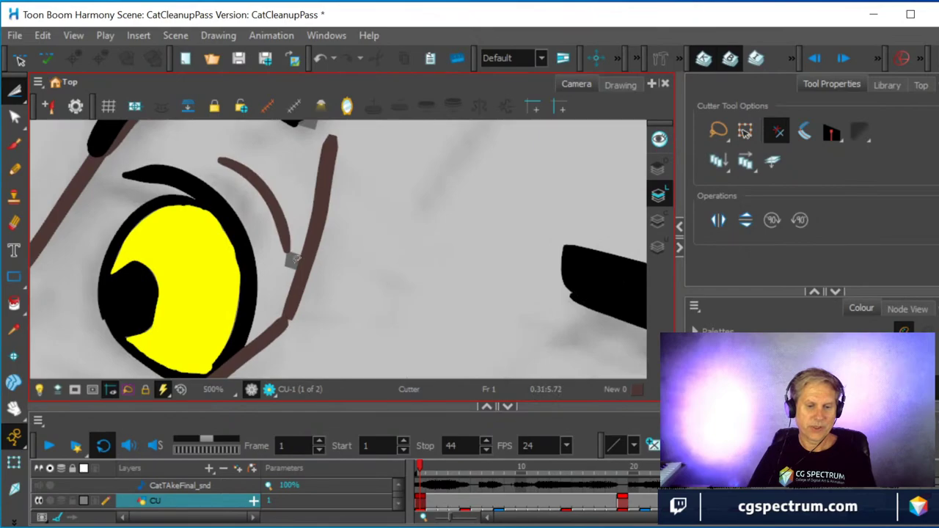
left_click_drag(284, 247, 311, 277)
key("Delete")
scroll(417, 282, "down", 3)
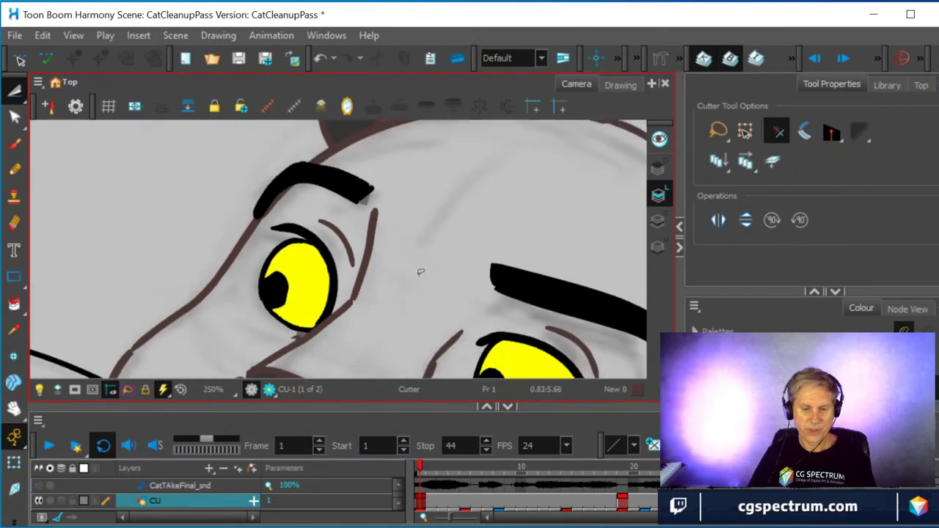
scroll(422, 271, "down", 2)
- Cut away the grey fill inside both ears and the nose's dark grey fill
scroll(400, 214, "up", 3)
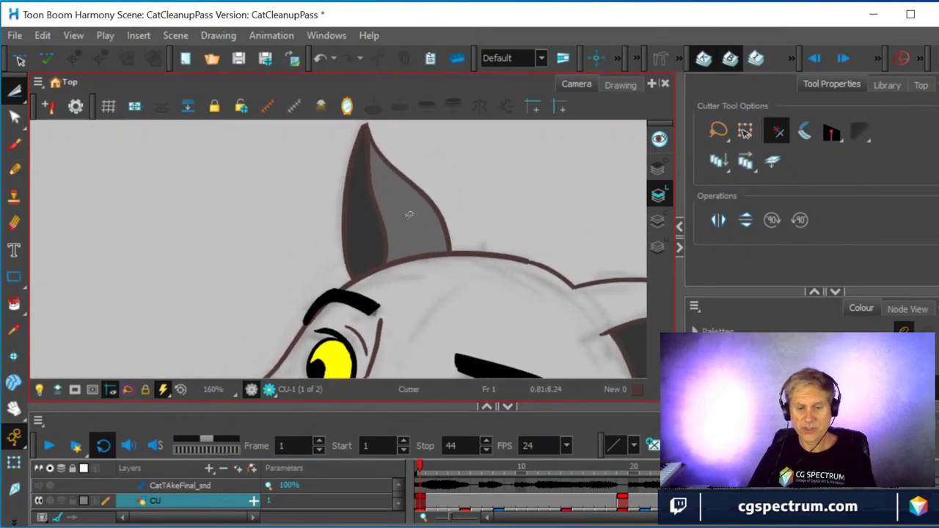
left_click_drag(409, 215, 361, 203)
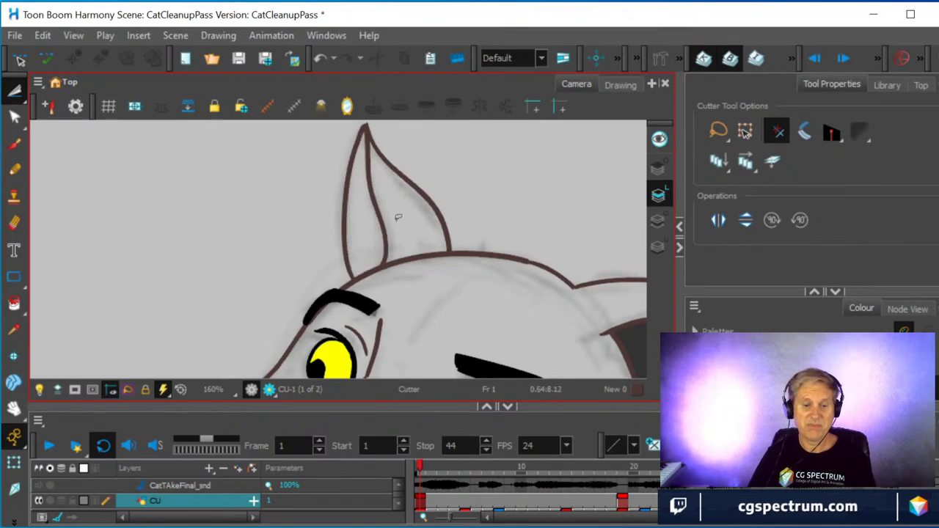
mouse_move(469, 243)
left_mouse_down()
mouse_move(394, 233)
mouse_move(293, 193)
left_mouse_up()
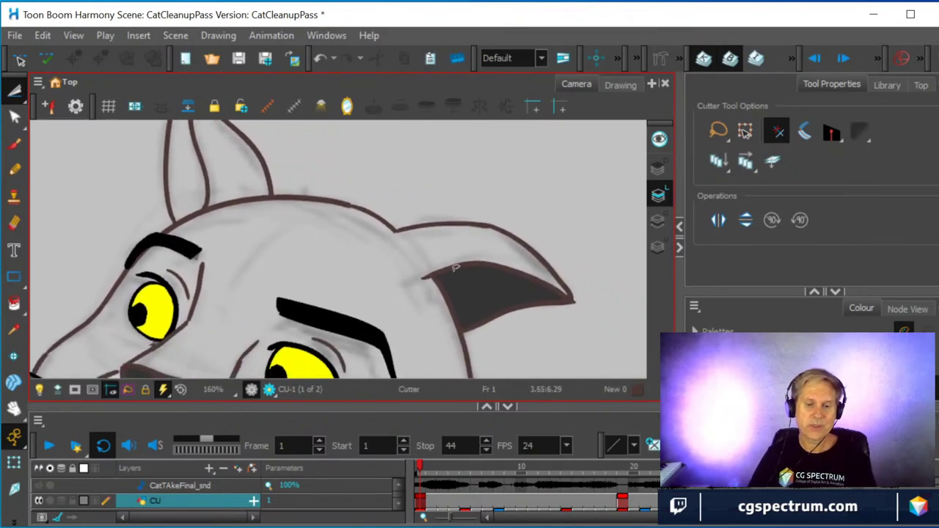
mouse_move(469, 274)
left_mouse_down()
mouse_move(508, 298)
mouse_move(486, 267)
mouse_move(506, 226)
left_mouse_up()
scroll(508, 299, "down", 3)
scroll(506, 226, "up", 2)
left_click_drag(352, 266, 362, 275)
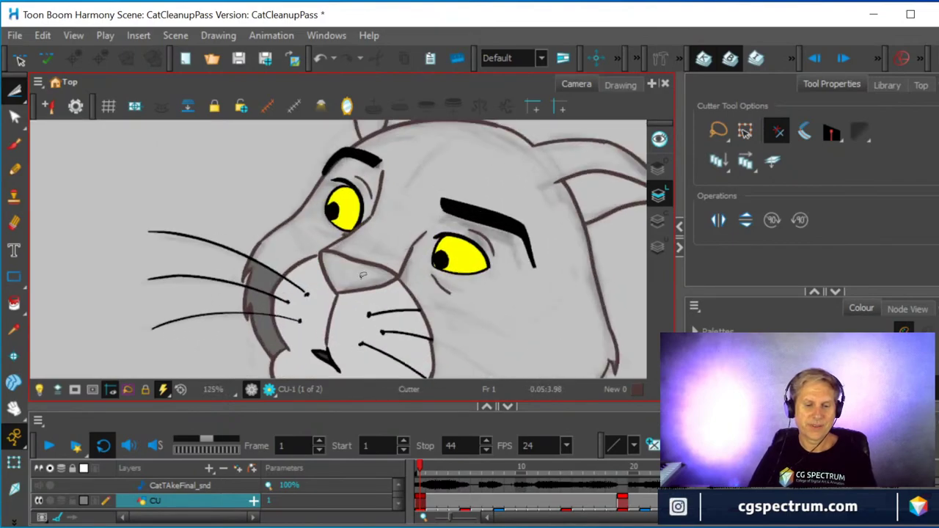
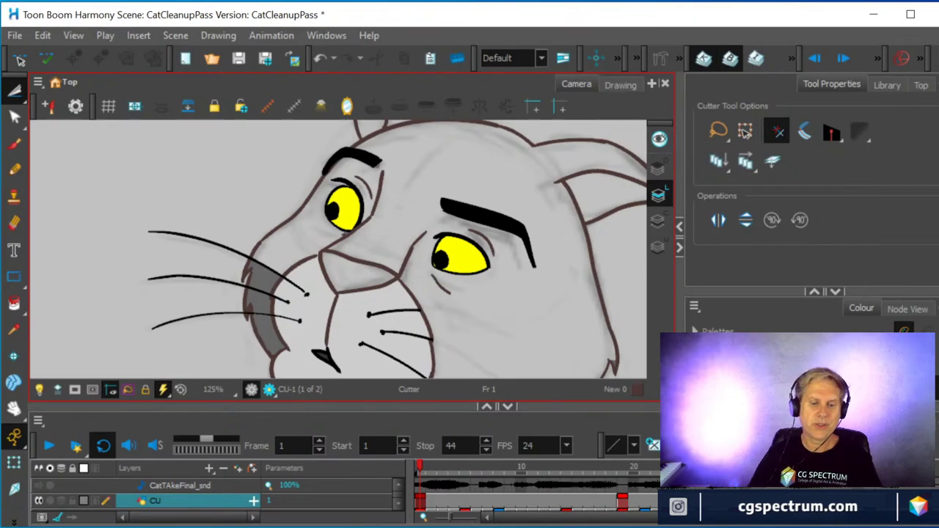
- Cut away the grey shading on the cat's cheek and delete an isolated stroke piece
mouse_move(279, 310)
left_mouse_down()
mouse_move(273, 341)
mouse_move(268, 323)
mouse_move(281, 333)
left_mouse_up()
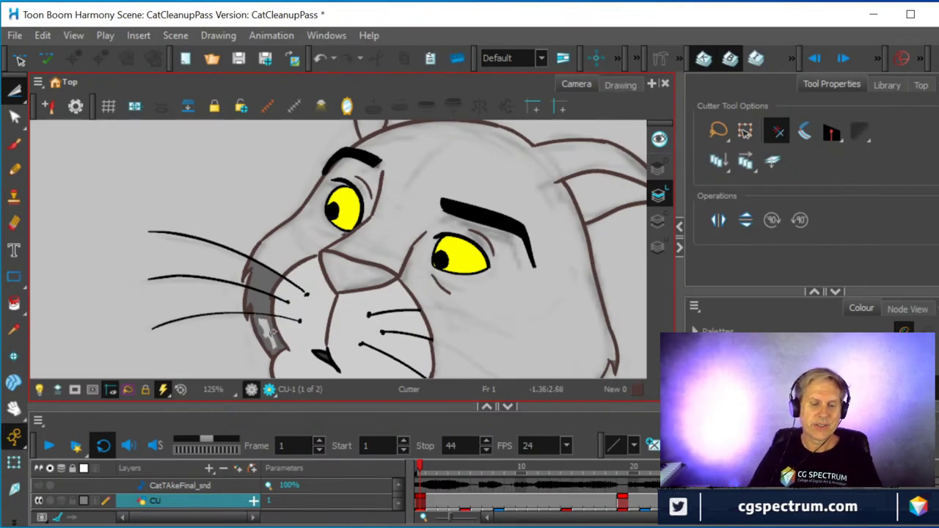
scroll(272, 334, "up", 2)
left_click_drag(265, 286, 269, 270)
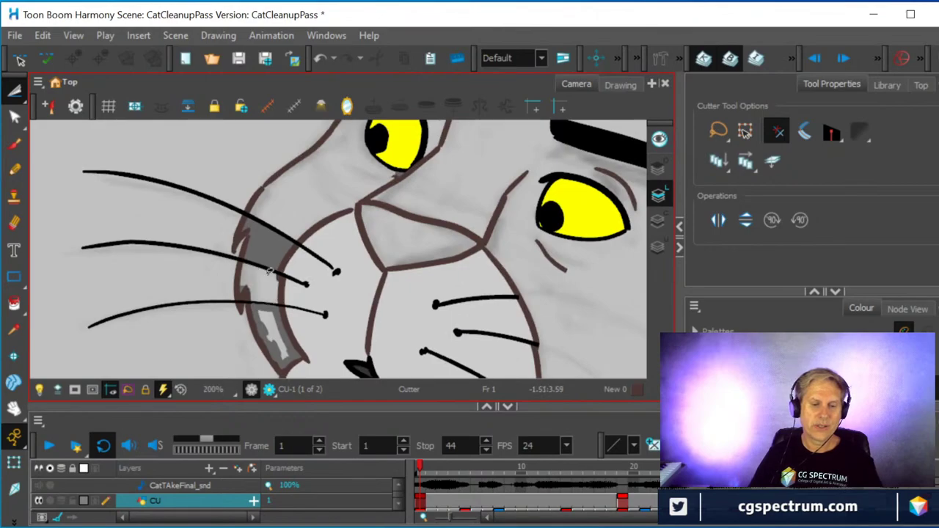
left_click_drag(264, 229, 274, 239)
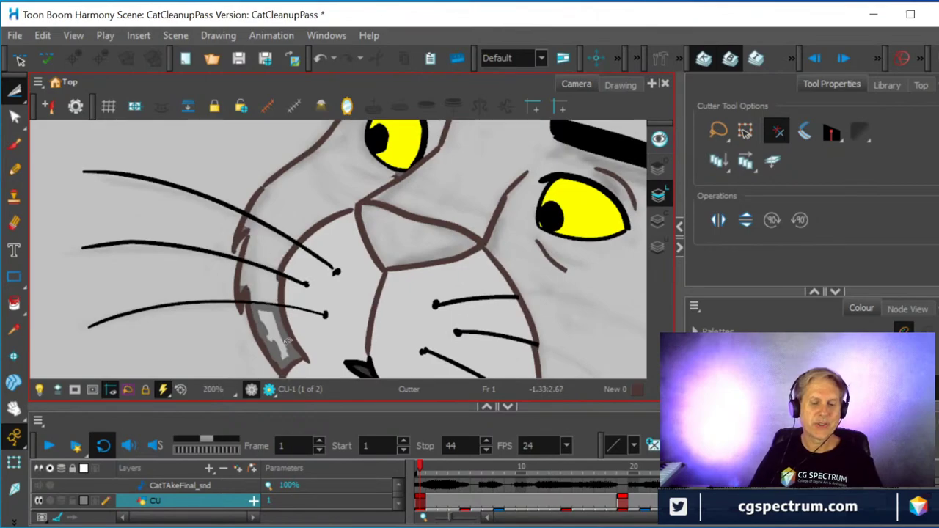
scroll(311, 332, "up", 2)
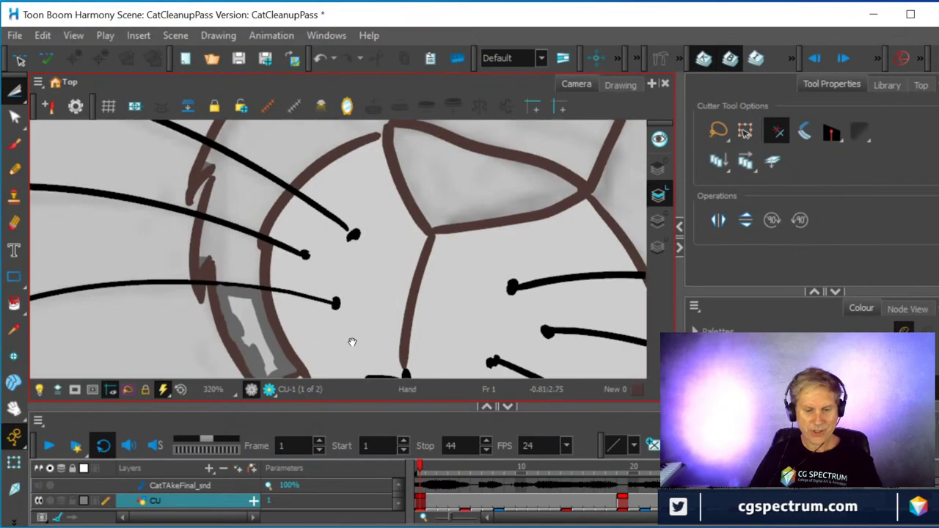
left_click_drag(353, 342, 383, 259)
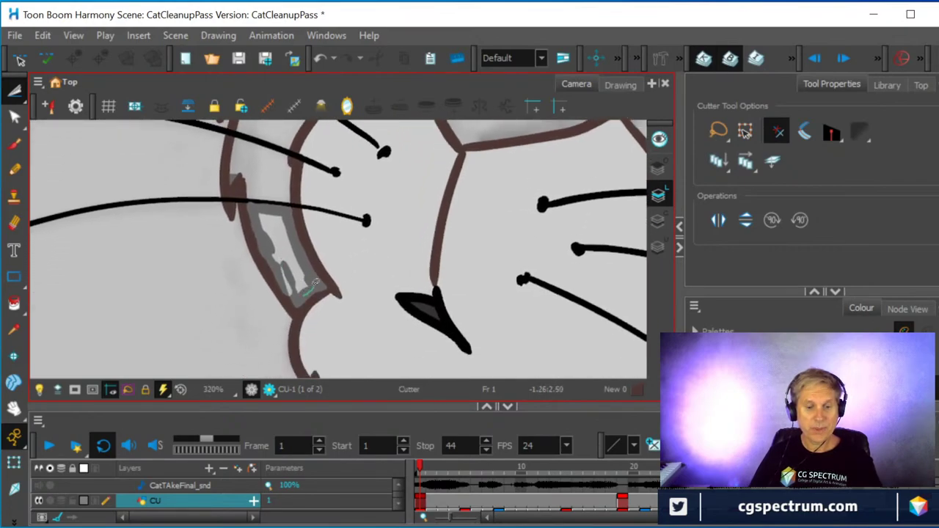
left_click_drag(314, 283, 299, 258)
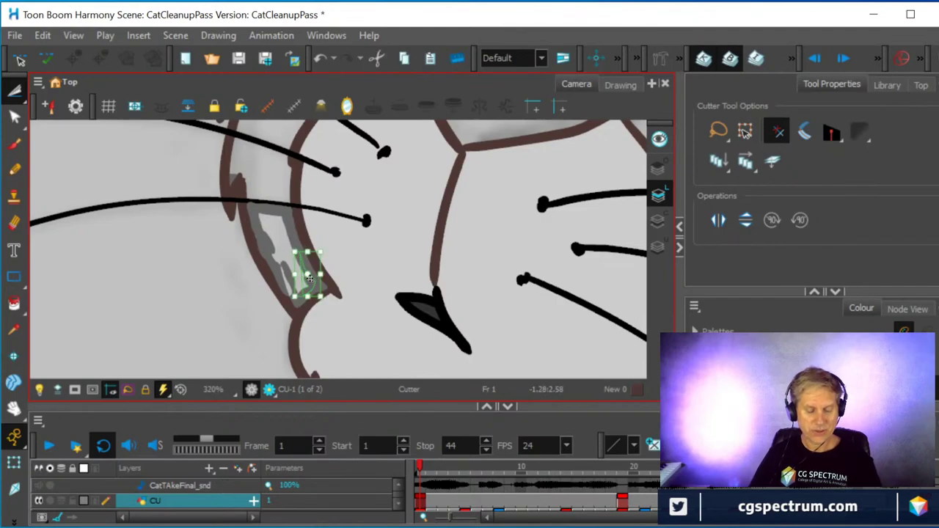
key("Delete")
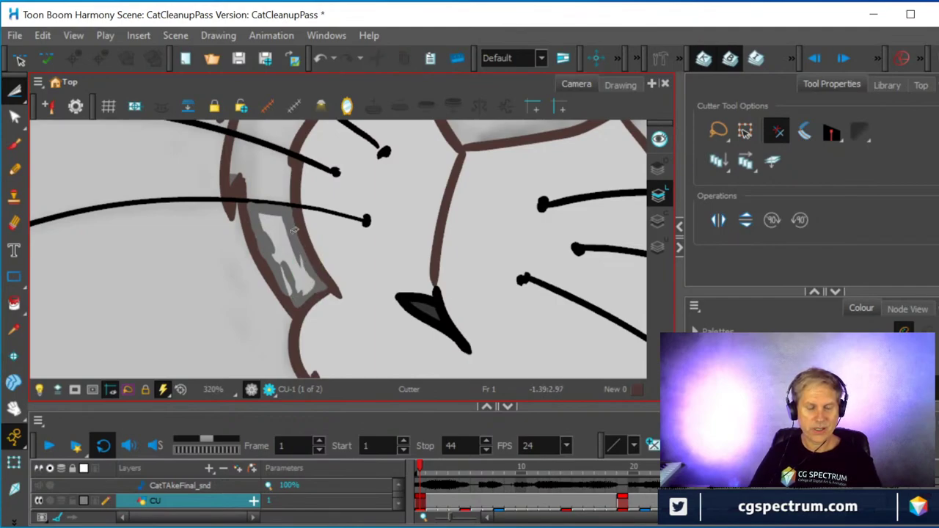
- Cut and delete the remaining small grey fill pieces inside the cheek
mouse_move(293, 231)
left_mouse_down()
mouse_move(263, 226)
mouse_move(260, 215)
mouse_move(279, 267)
mouse_move(266, 235)
mouse_move(286, 256)
left_mouse_up()
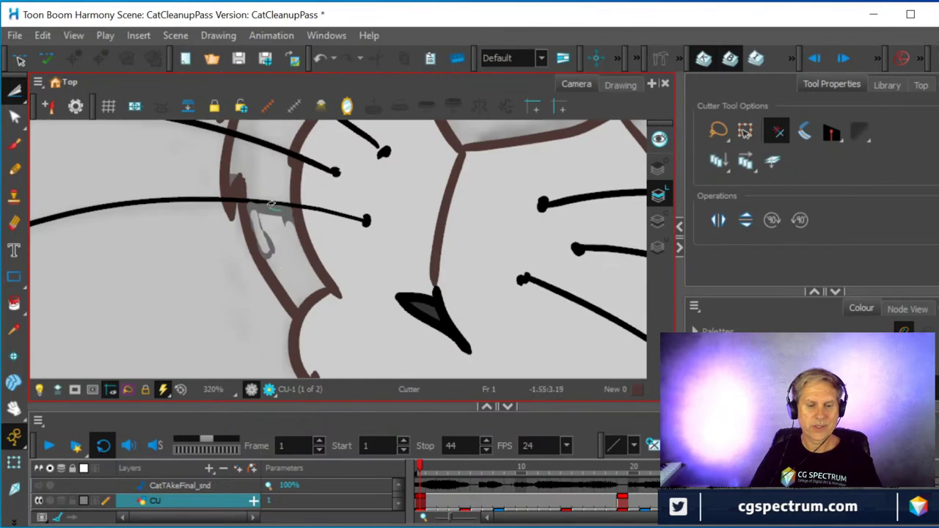
left_click_drag(272, 204, 269, 234)
key("Delete")
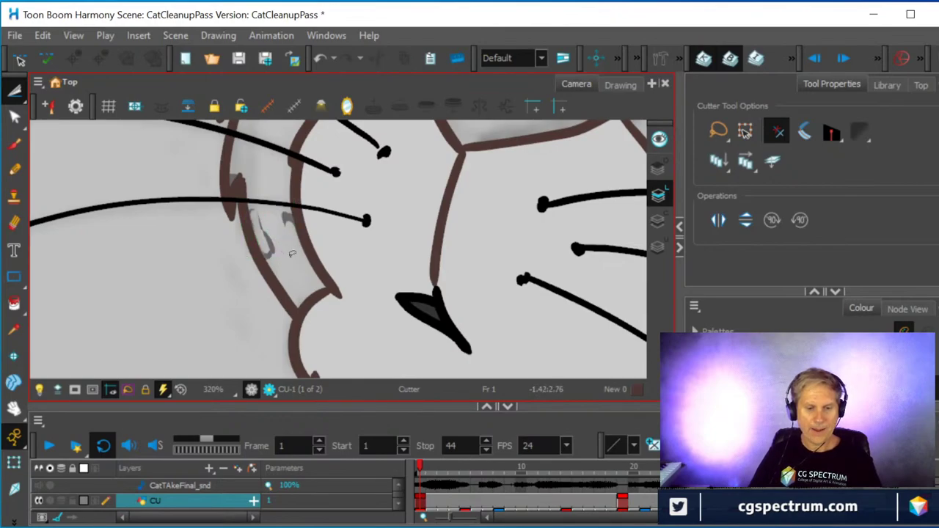
scroll(273, 236, "up", 2)
mouse_move(262, 234)
left_mouse_down()
mouse_move(253, 237)
mouse_move(244, 199)
mouse_move(249, 206)
left_mouse_up()
key("Delete")
scroll(258, 246, "up", 1)
key("Delete")
key("Delete")
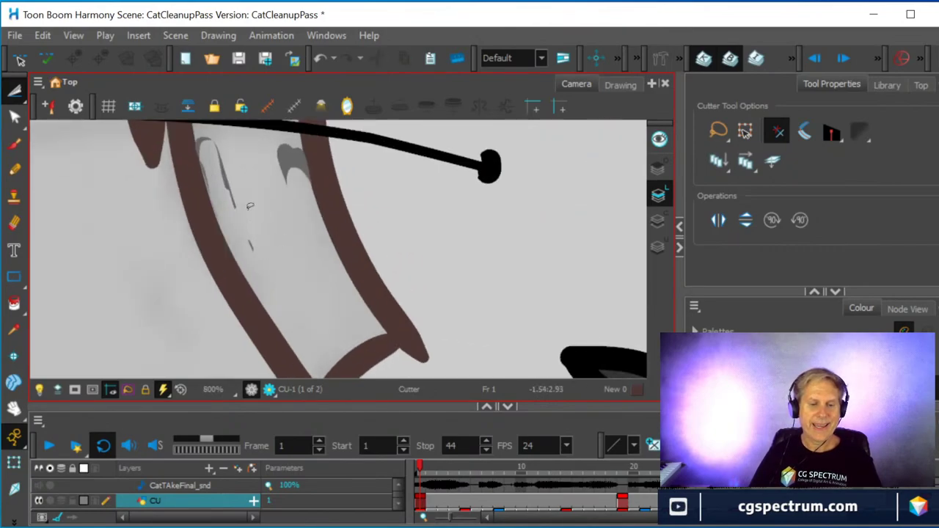
mouse_move(287, 157)
left_mouse_down()
mouse_move(292, 149)
mouse_move(302, 163)
left_mouse_up()
key("Delete")
key("Delete")
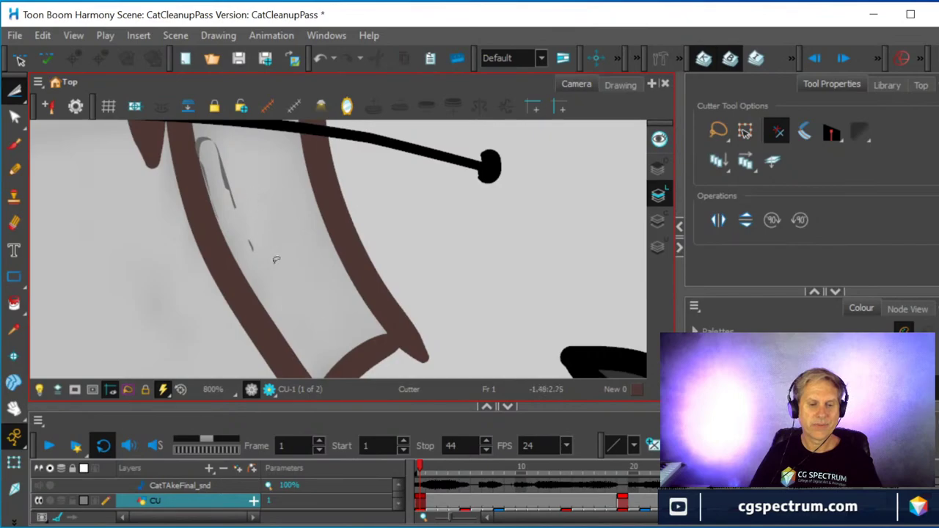
mouse_move(276, 259)
left_mouse_down()
mouse_move(252, 260)
mouse_move(237, 244)
mouse_move(209, 138)
mouse_move(232, 143)
mouse_move(262, 211)
mouse_move(265, 270)
left_mouse_up()
key("Delete")
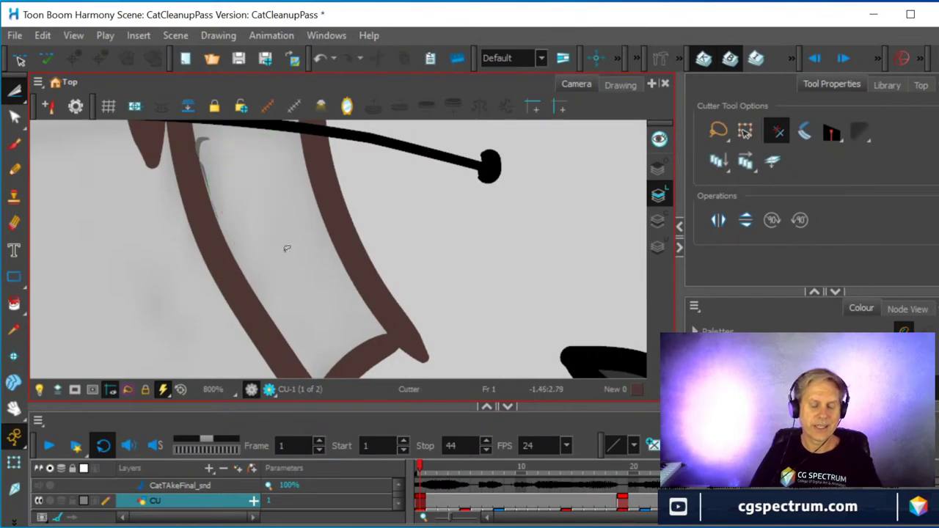
- Remove the leftover grey hooked and faint lines and the last grey cheek patch
scroll(369, 220, "up", 2)
scroll(325, 256, "up", 2)
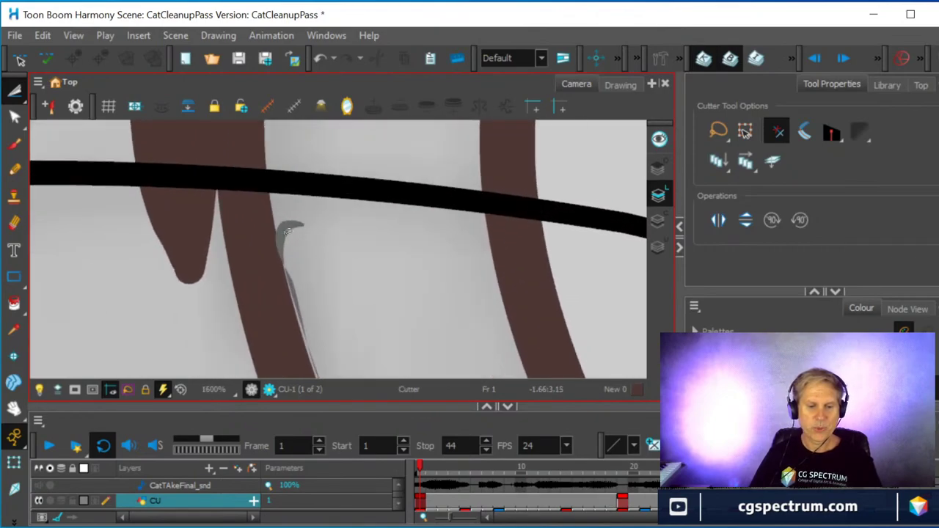
left_click_drag(281, 229, 296, 218)
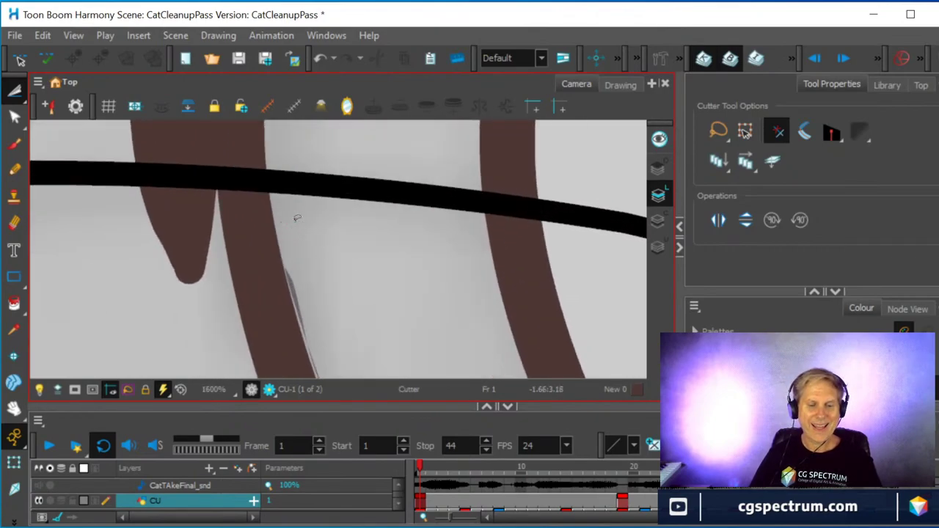
left_click(296, 273)
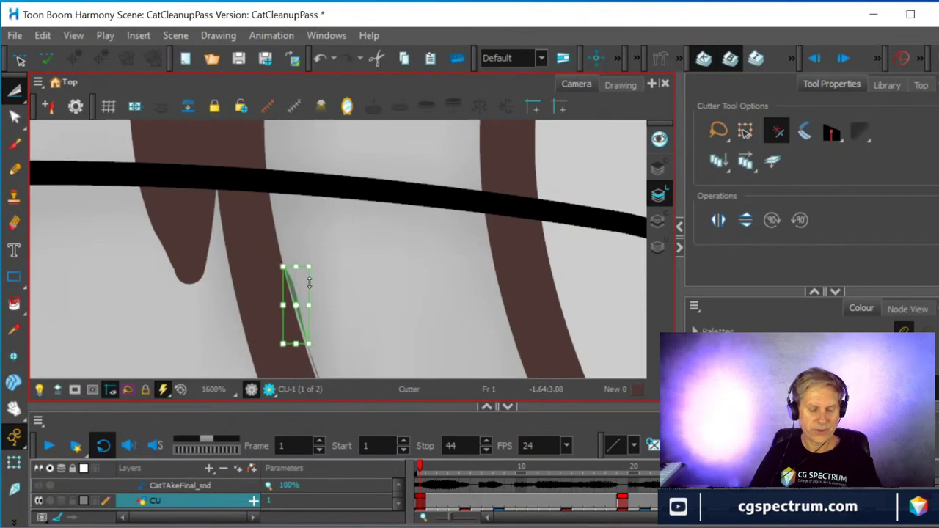
key("Delete")
scroll(298, 232, "up", 2)
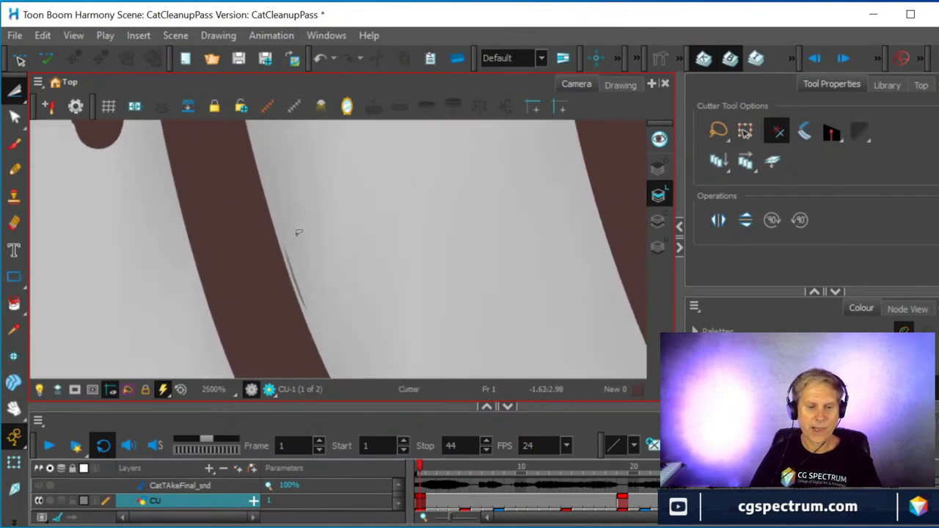
left_click_drag(295, 271, 315, 255)
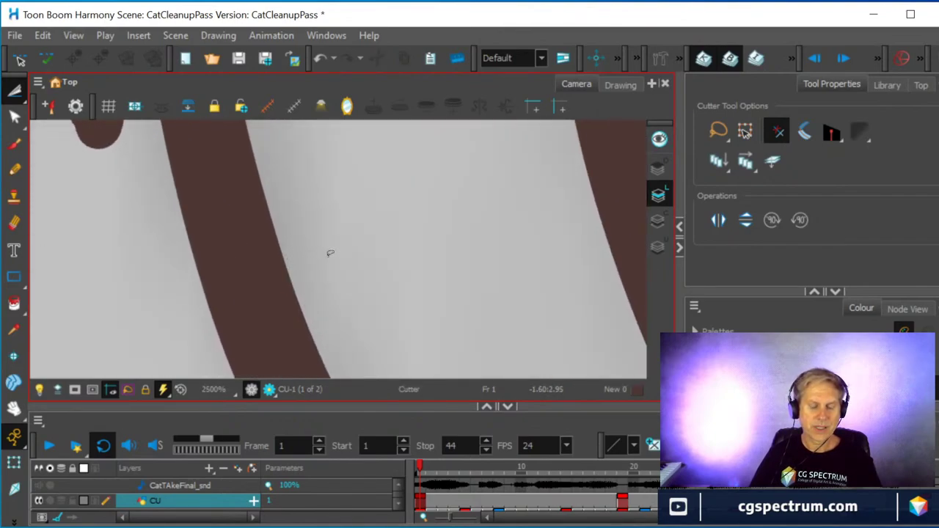
scroll(331, 253, "down", 3)
scroll(357, 235, "up", 1)
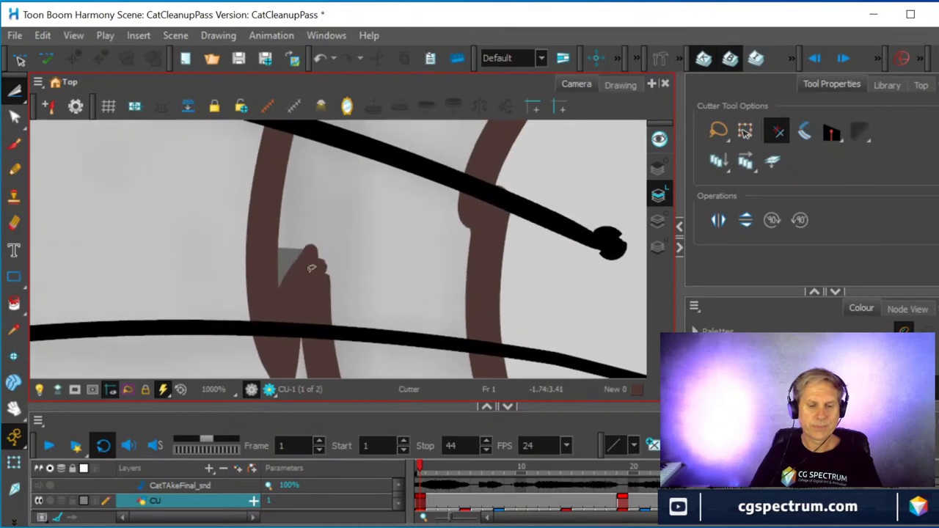
left_click_drag(304, 225, 304, 227)
scroll(385, 225, "down", 3)
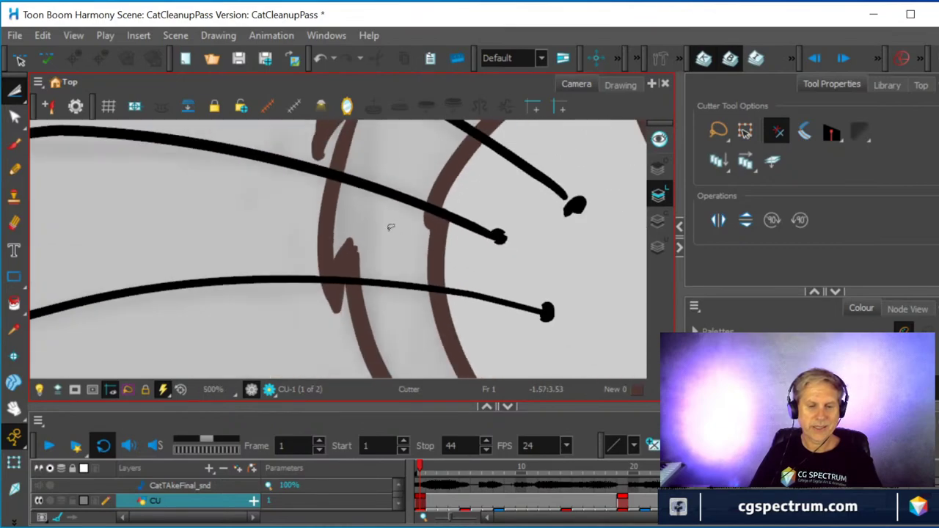
scroll(381, 235, "down", 4)
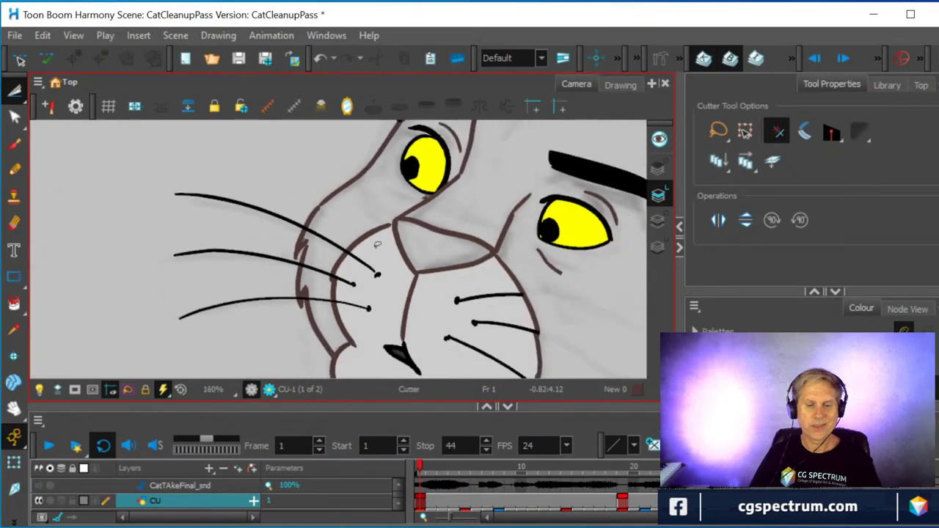
scroll(402, 234, "down", 2)
- Lasso the muzzle whiskers and mouth strokes, then undo that cut
mouse_move(402, 235)
left_mouse_down()
mouse_move(251, 240)
mouse_move(229, 271)
left_mouse_up()
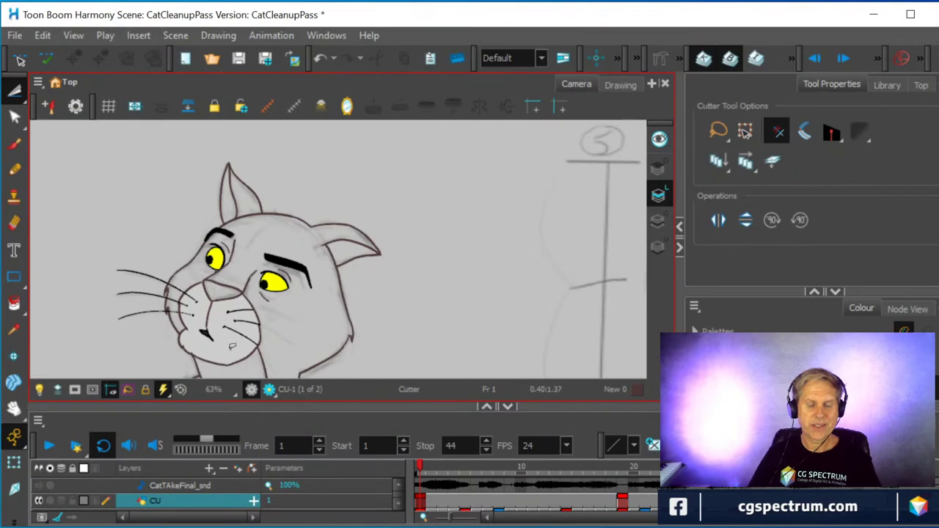
mouse_move(232, 346)
left_mouse_down()
mouse_move(220, 315)
mouse_move(225, 336)
left_mouse_up()
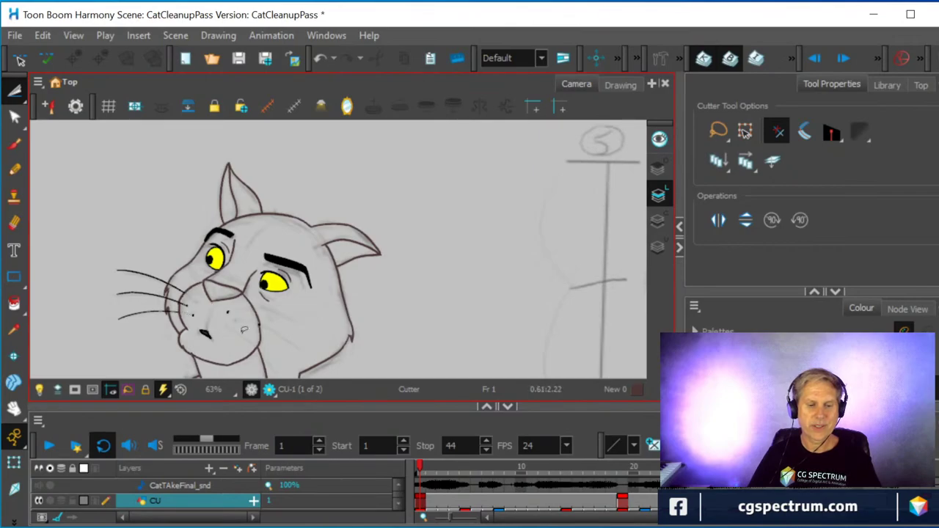
key("ctrl+z")
scroll(243, 328, "up", 2)
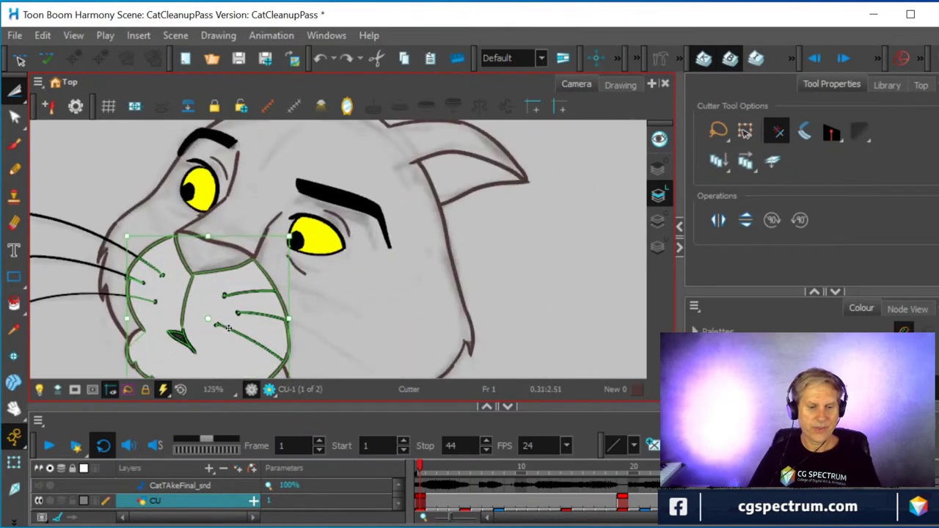
scroll(252, 324, "up", 1)
- Select the muzzle strokes and try moving them, then undo the move and deselect
left_click_drag(249, 175, 415, 343)
scroll(349, 285, "up", 2)
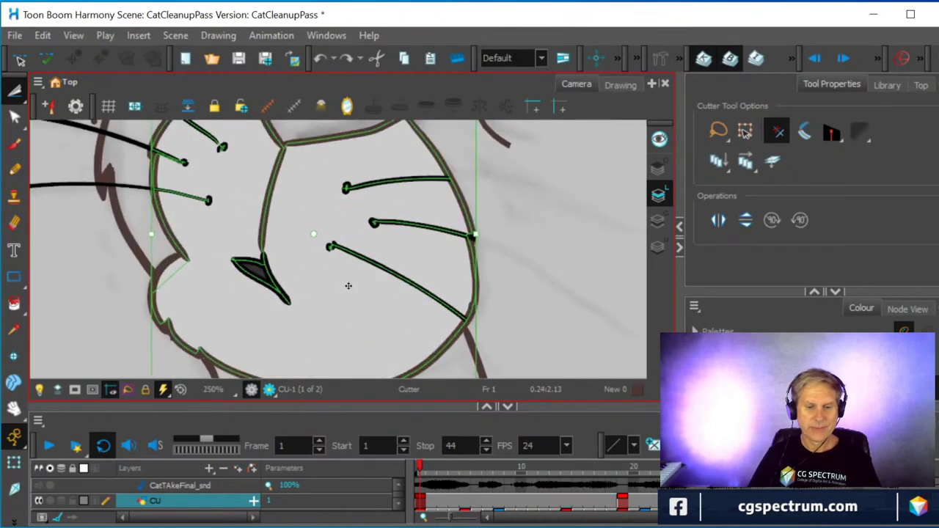
scroll(364, 284, "down", 2)
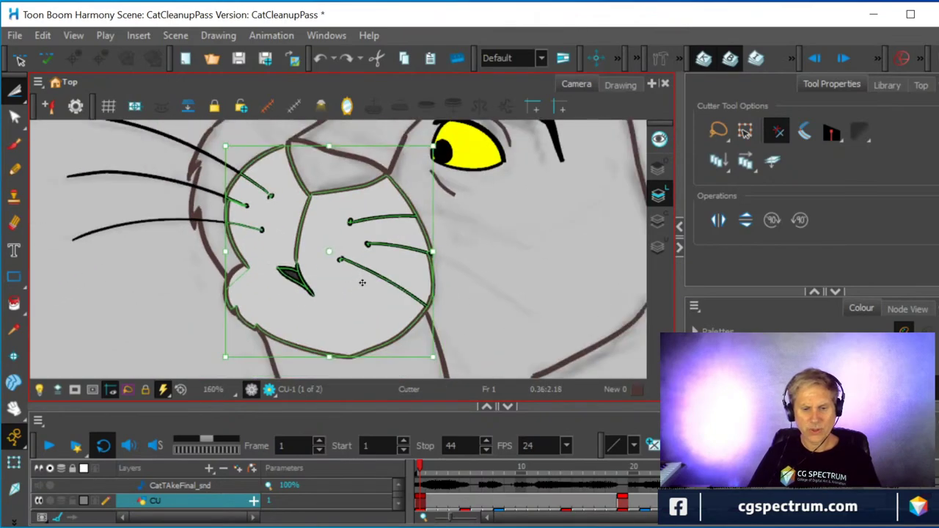
left_click_drag(354, 288, 313, 276)
key("ctrl+z")
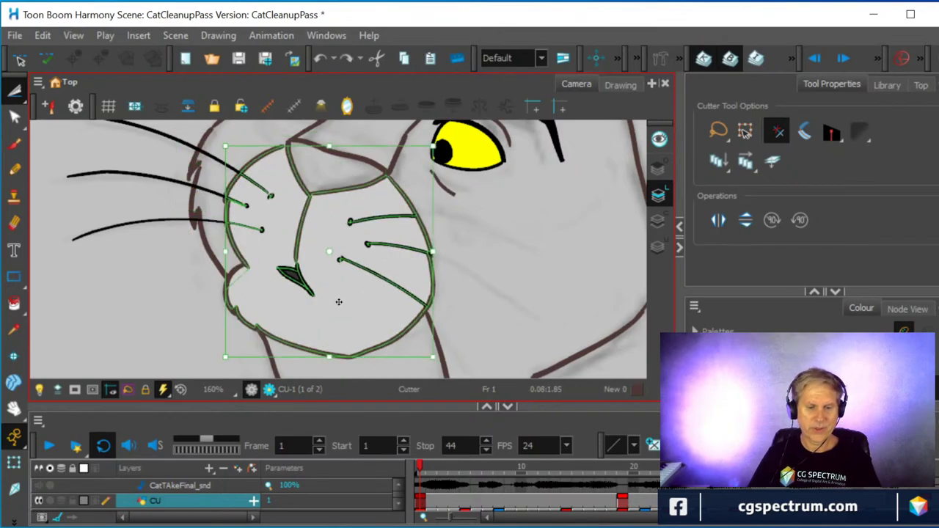
left_click(183, 298)
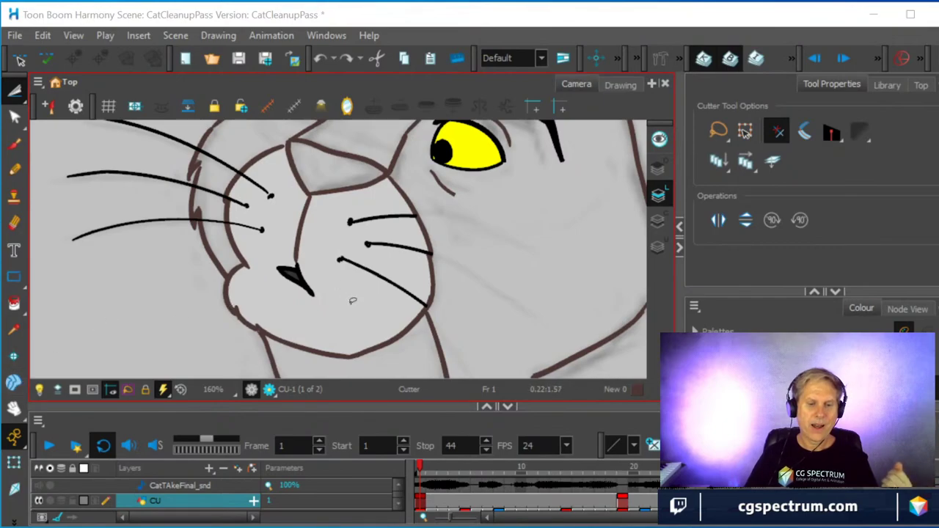
- Cut the inner face lines and muzzle whiskers out of frame 1
left_click_drag(350, 300, 347, 315)
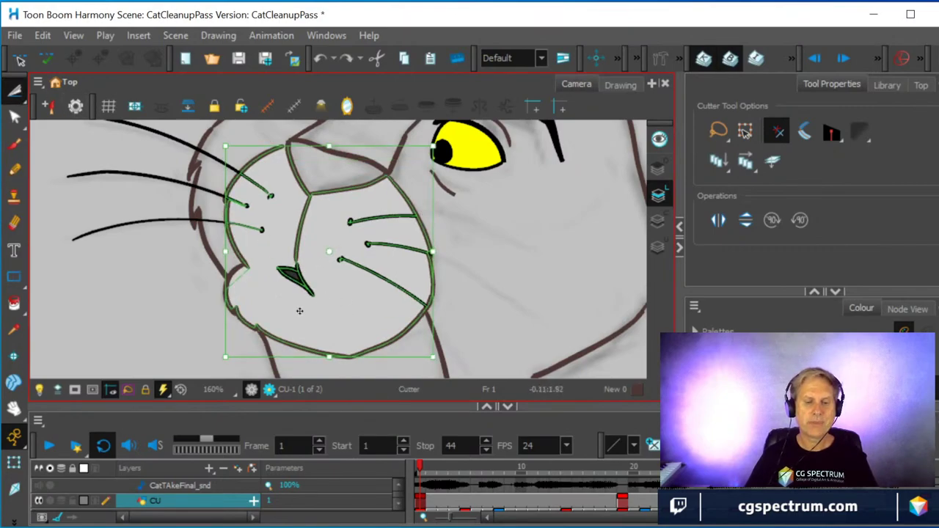
left_click(128, 305)
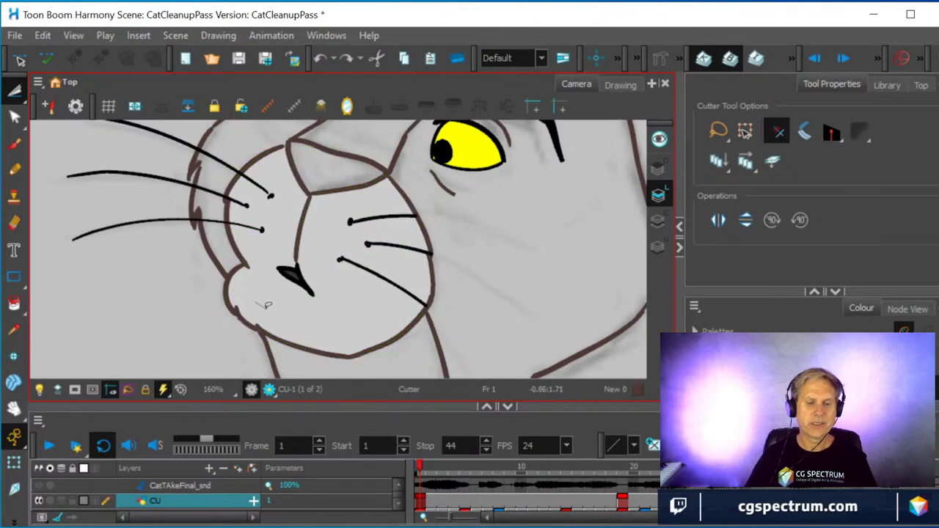
key("Delete")
scroll(268, 305, "up", 5)
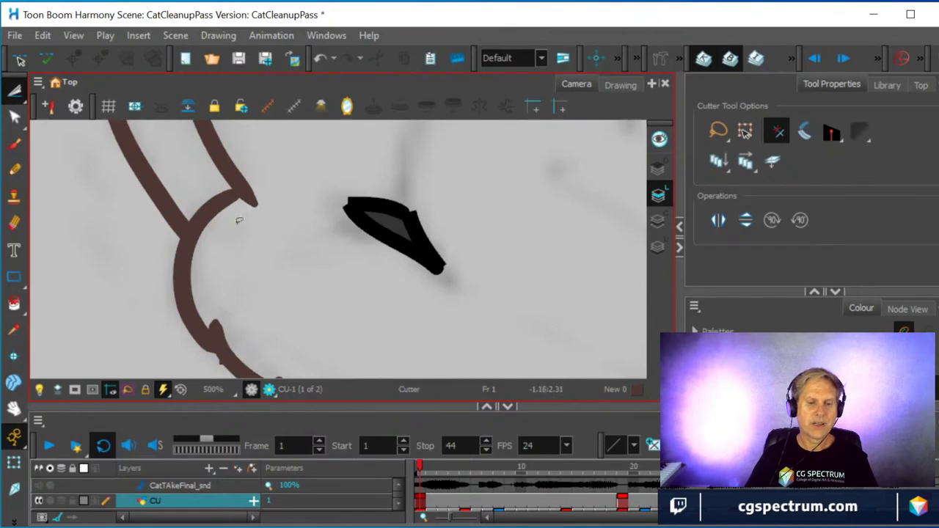
scroll(295, 247, "down", 5)
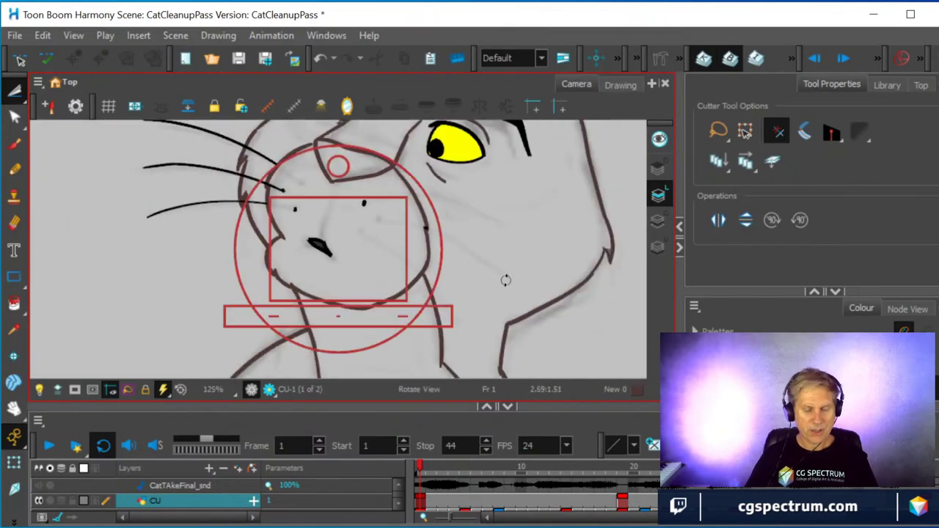
- Reset the view rotation so the cat stands upright
mouse_move(506, 276)
left_mouse_down()
mouse_move(465, 235)
mouse_move(319, 216)
mouse_move(338, 222)
left_mouse_up()
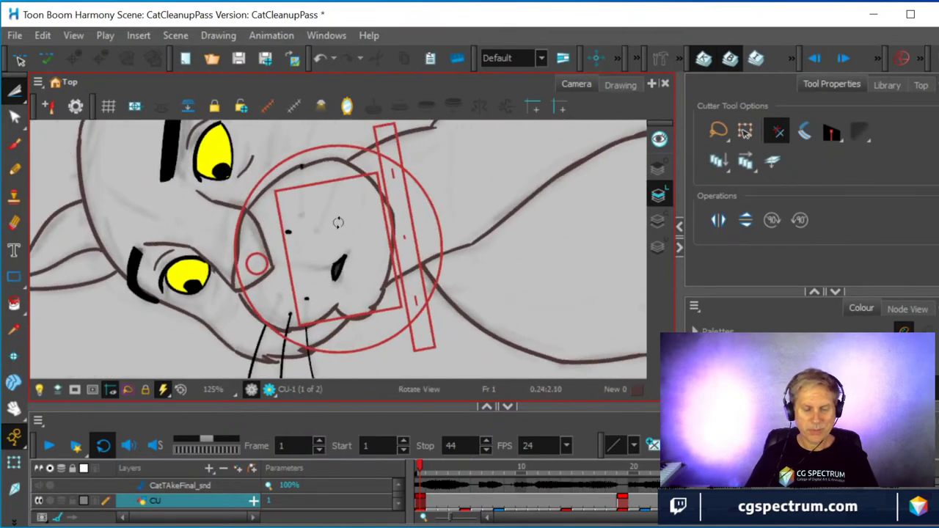
scroll(415, 289, "down", 3)
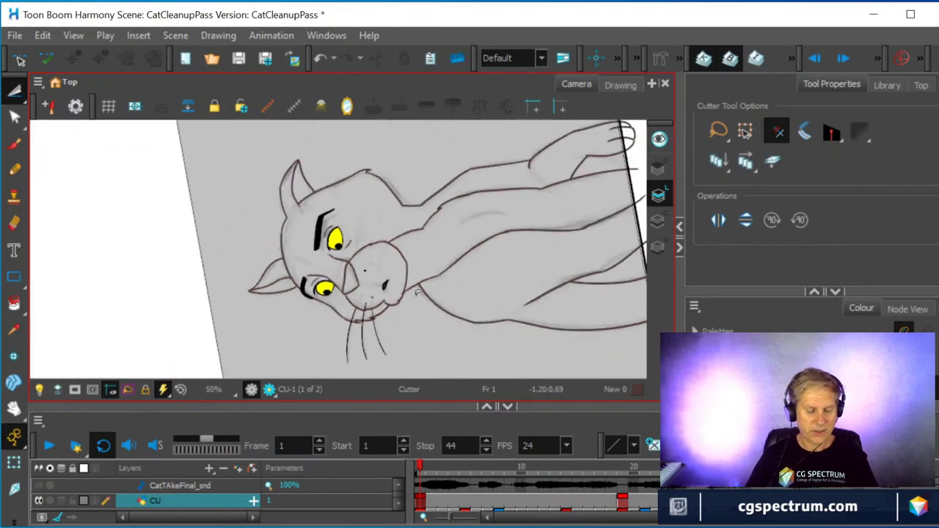
key("shift+x")
scroll(441, 262, "down", 2)
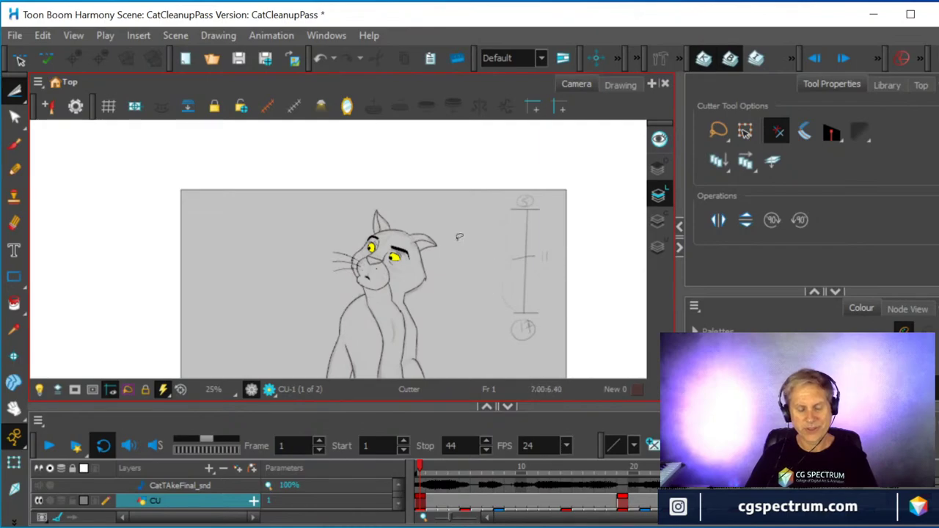
- Frame the cat's body lines close up and expand the Colour panel's palette list
left_click_drag(431, 288, 416, 213)
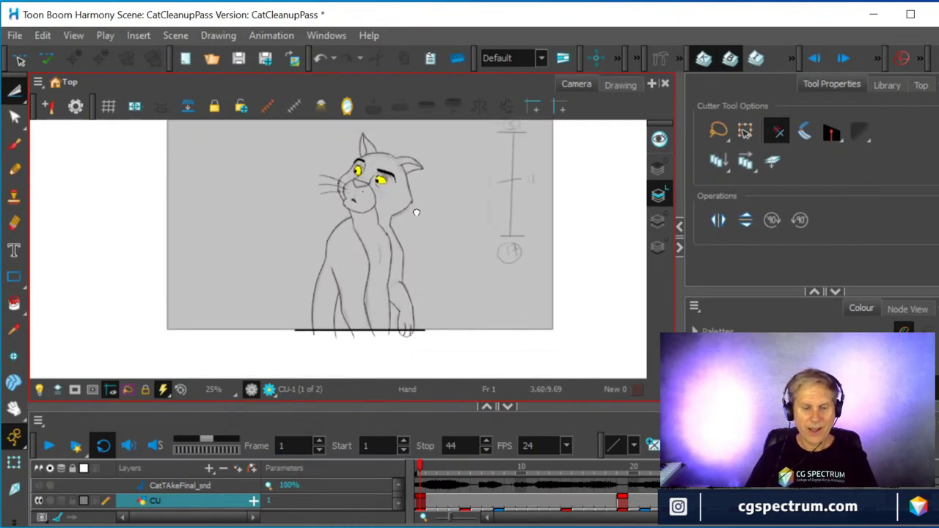
scroll(416, 212, "up", 3)
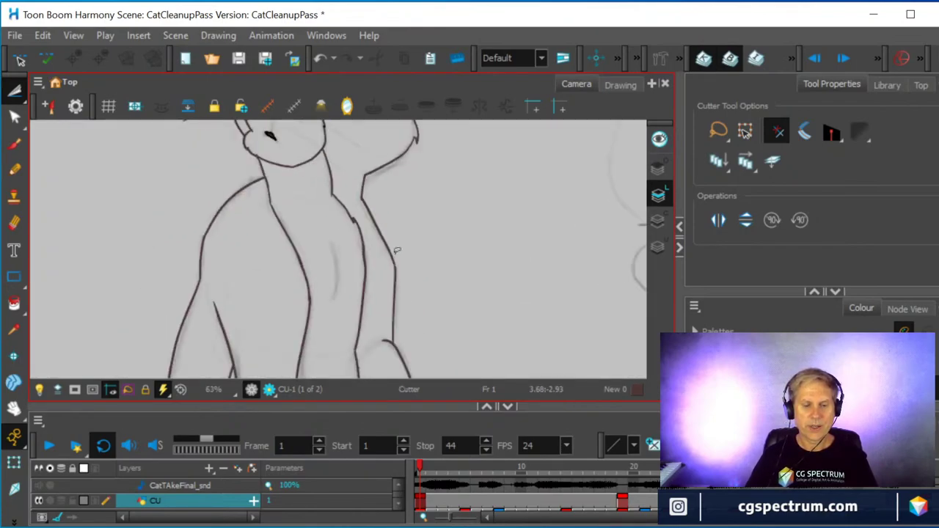
scroll(397, 251, "up", 2)
mouse_move(392, 257)
left_mouse_down()
mouse_move(488, 253)
mouse_move(444, 256)
left_mouse_up()
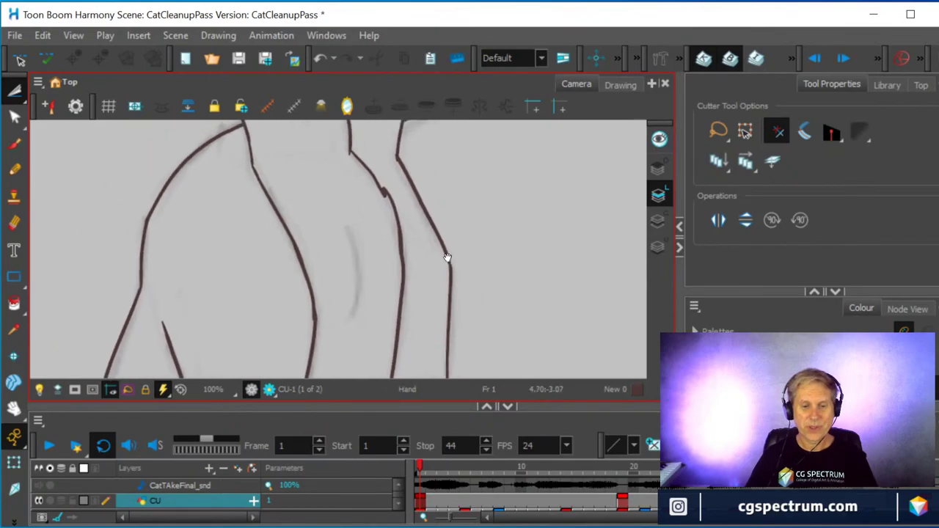
scroll(449, 254, "up", 2)
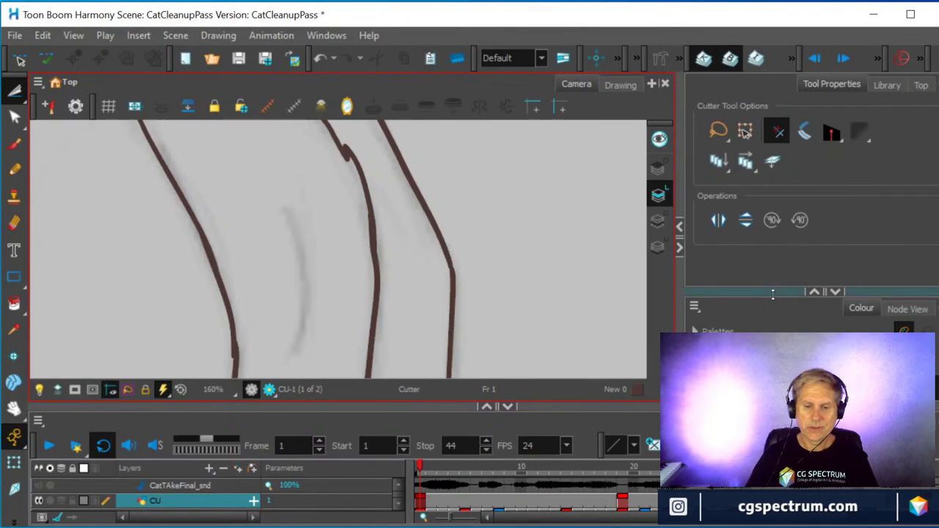
left_click_drag(772, 294, 773, 242)
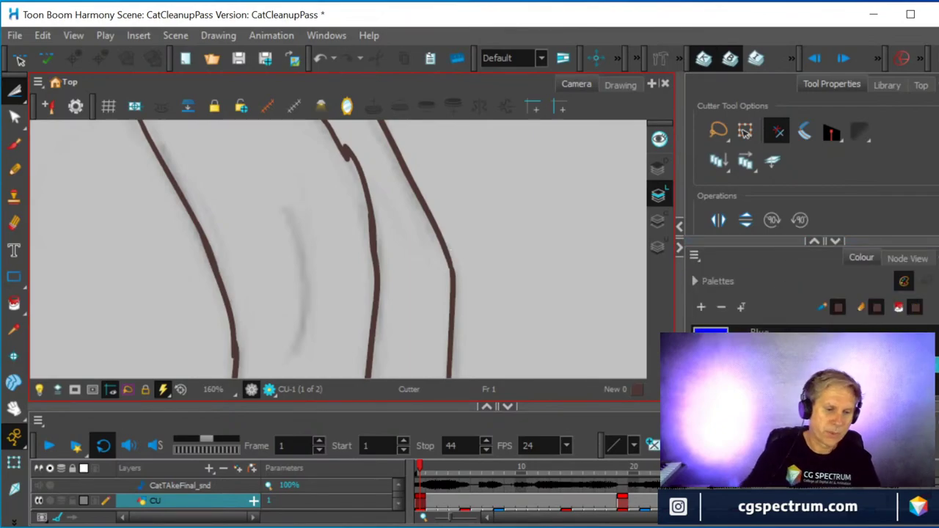
- Ink a short curved pencil line over the rough on the cat's torso
left_click(13, 168)
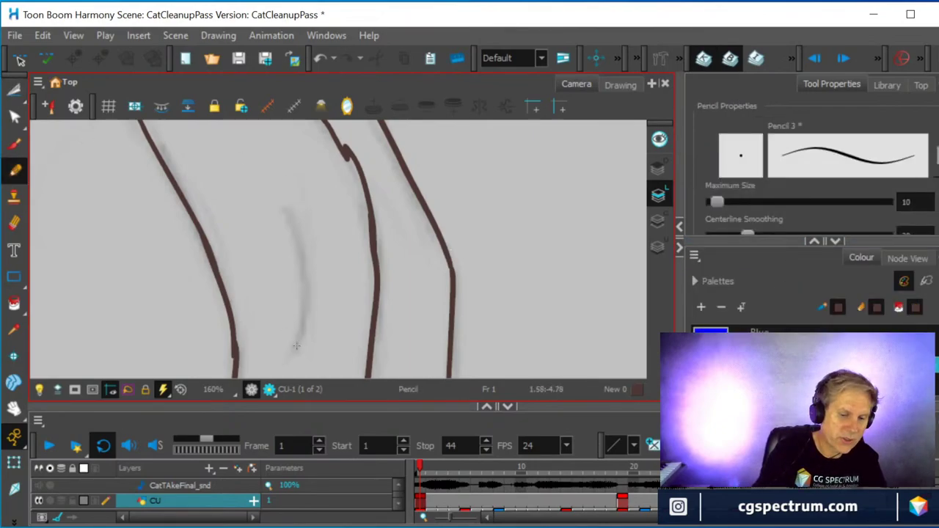
mouse_move(296, 346)
left_mouse_down()
mouse_move(303, 283)
mouse_move(278, 208)
left_mouse_up()
scroll(275, 207, "down", 2)
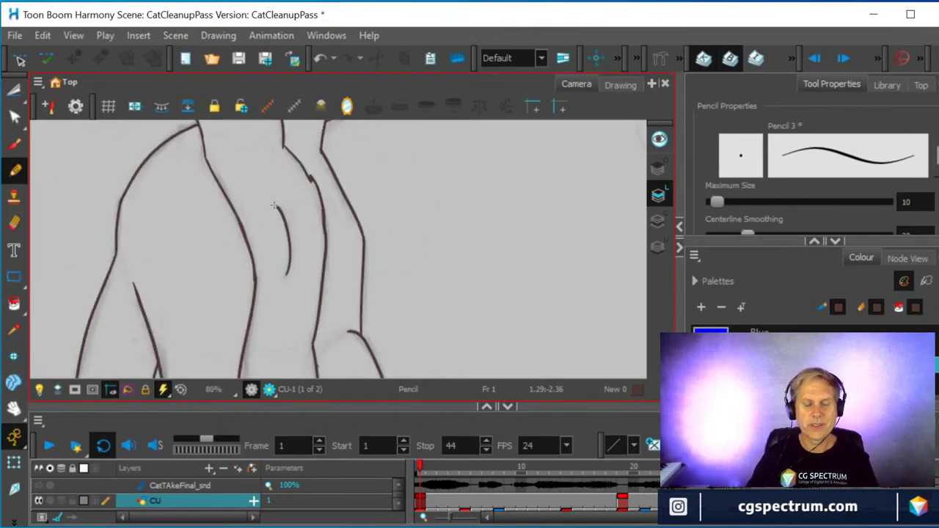
scroll(274, 206, "down", 1)
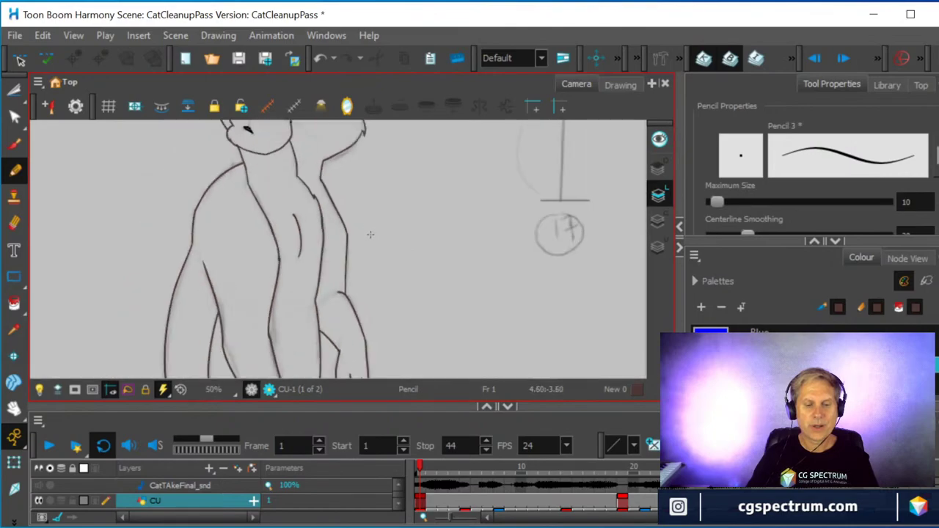
- Bring the cat's head into view and make Black the drawing colour
left_click_drag(371, 218, 401, 317)
scroll(376, 298, "up", 2)
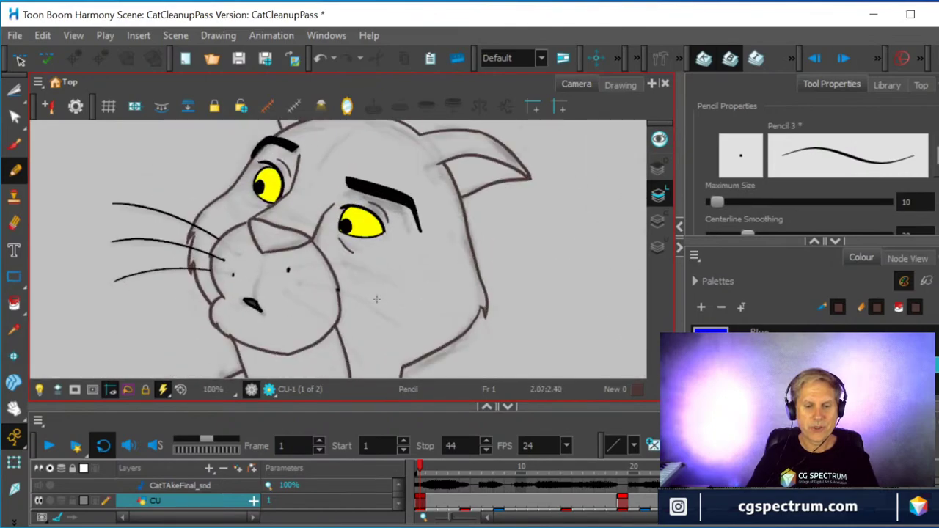
scroll(377, 299, "up", 1)
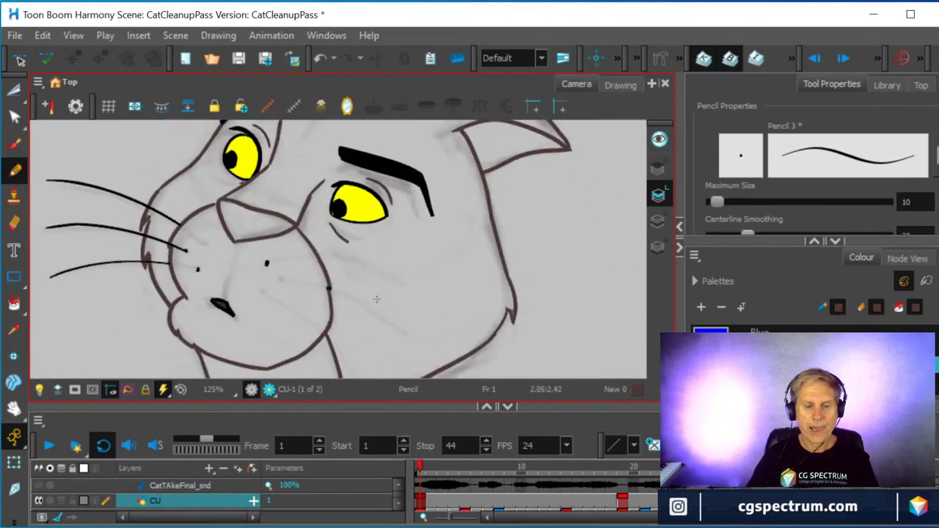
key("ctrl")
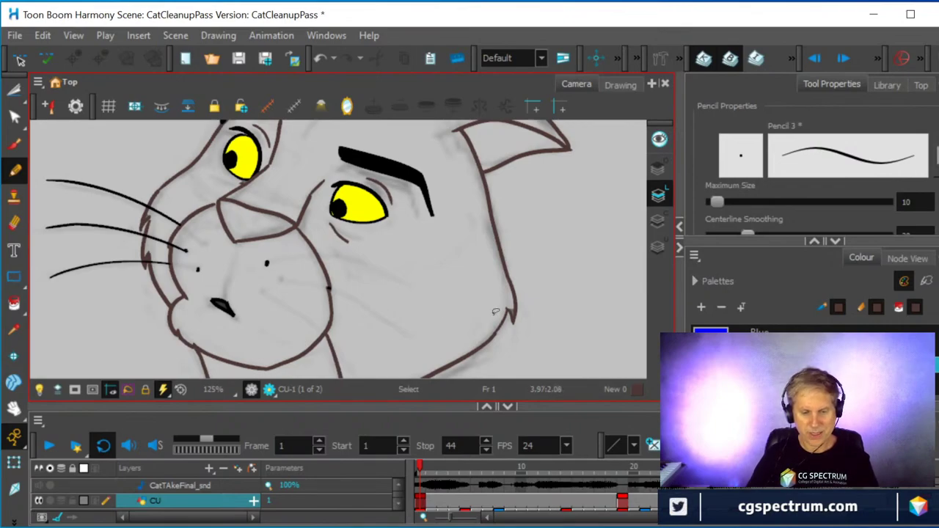
left_click(726, 345)
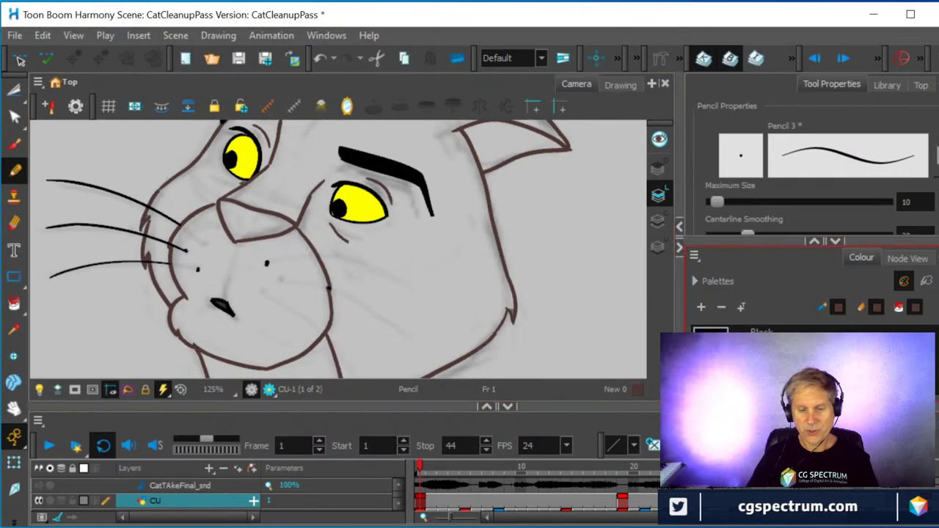
- Rotate the view and draw two black whiskers sweeping up from the muzzle
left_click(726, 336)
key("ctrl")
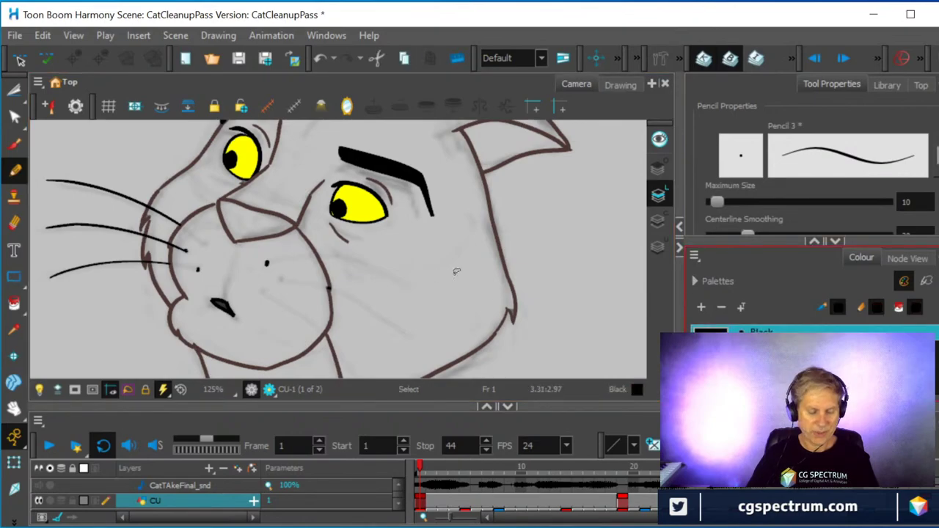
mouse_move(457, 272)
left_mouse_down()
mouse_move(457, 247)
mouse_move(386, 193)
mouse_move(372, 195)
left_mouse_up()
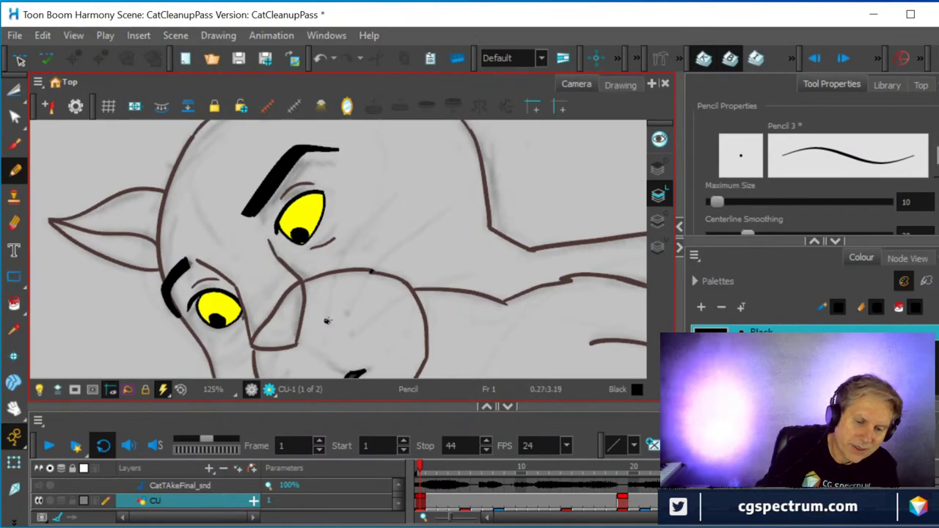
mouse_move(327, 321)
left_mouse_down()
mouse_move(342, 264)
mouse_move(411, 184)
left_mouse_up()
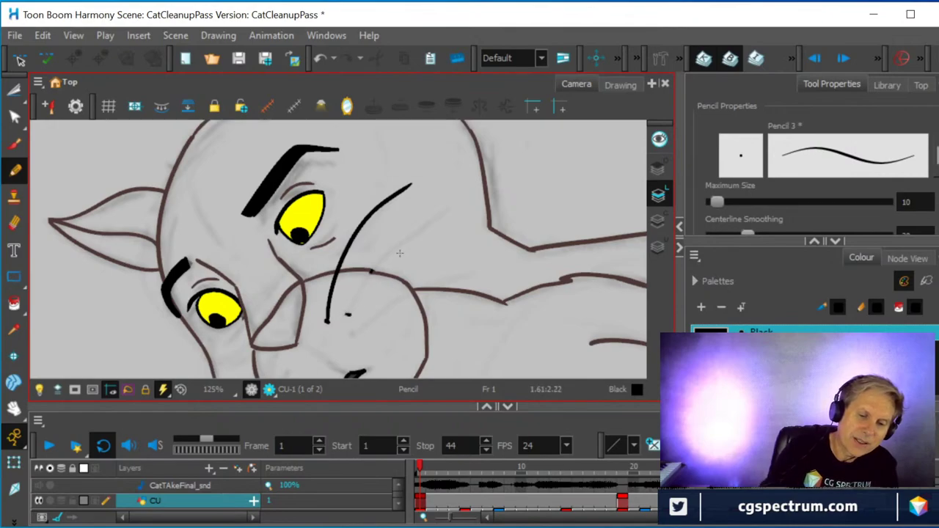
mouse_move(347, 314)
left_mouse_down()
mouse_move(404, 234)
mouse_move(460, 197)
left_mouse_up()
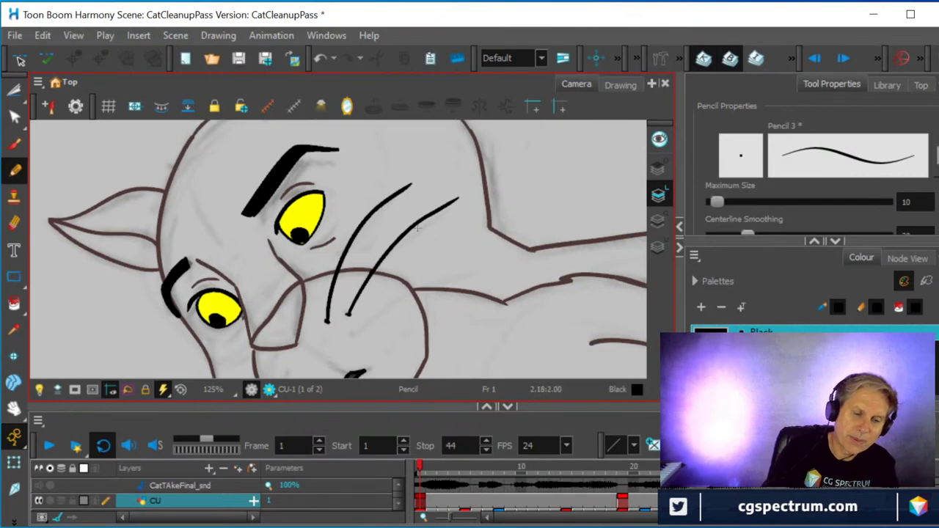
- Adjust the second whisker's tip points with the Contour Editor and add a whisker dot
left_click(15, 117)
left_click(433, 218)
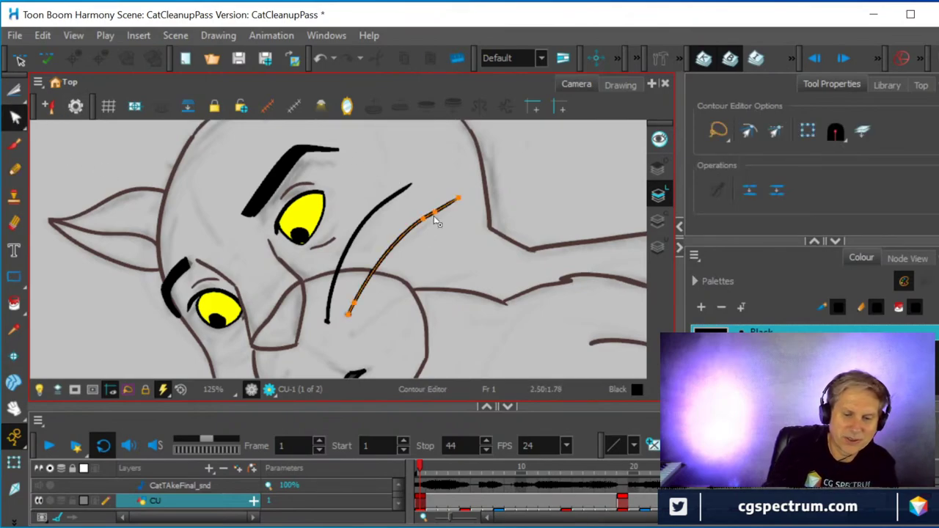
left_click(436, 221)
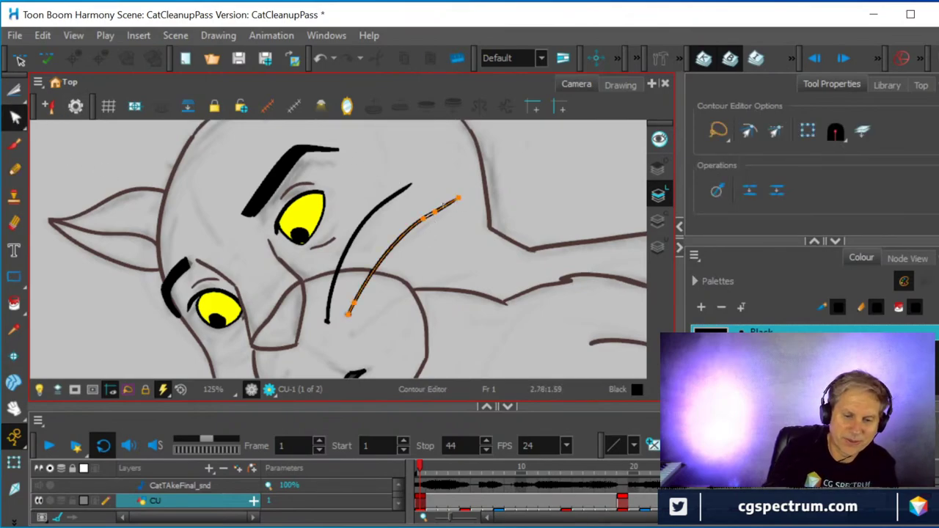
left_click(443, 209)
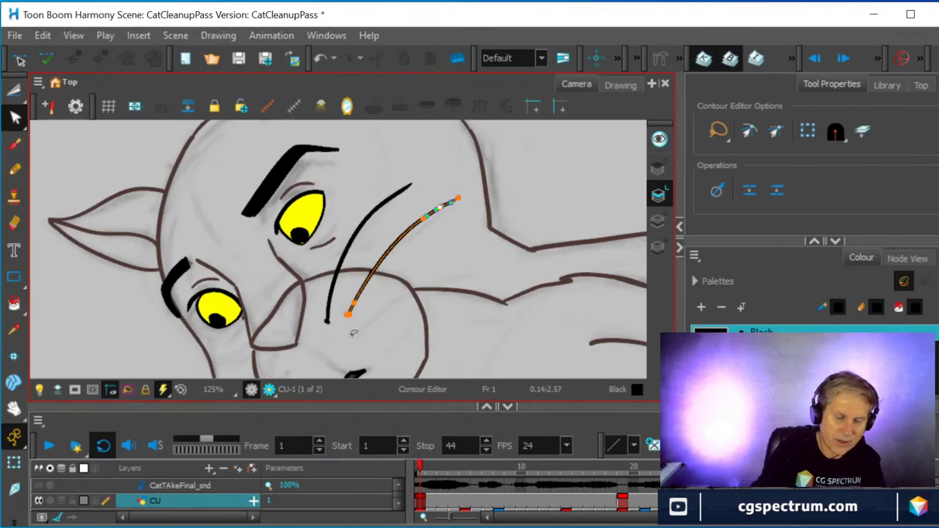
key("alt+x")
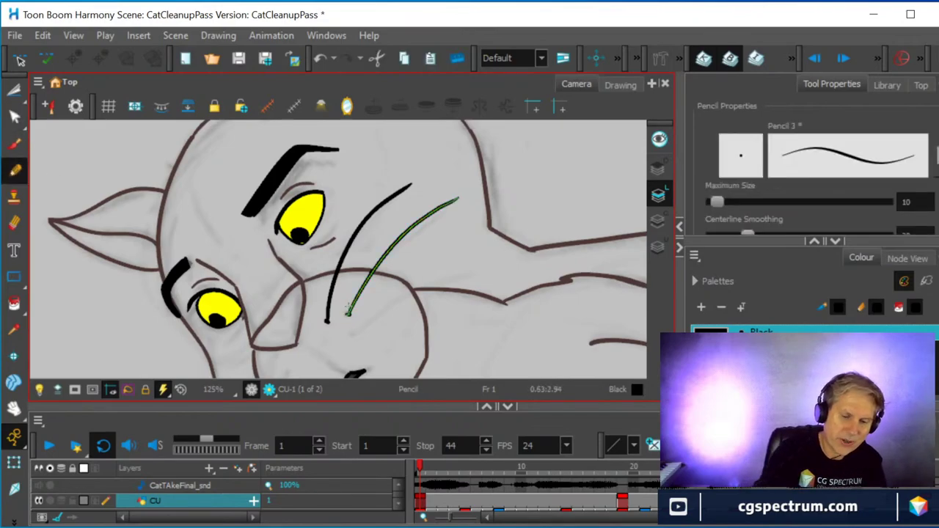
left_click(349, 335)
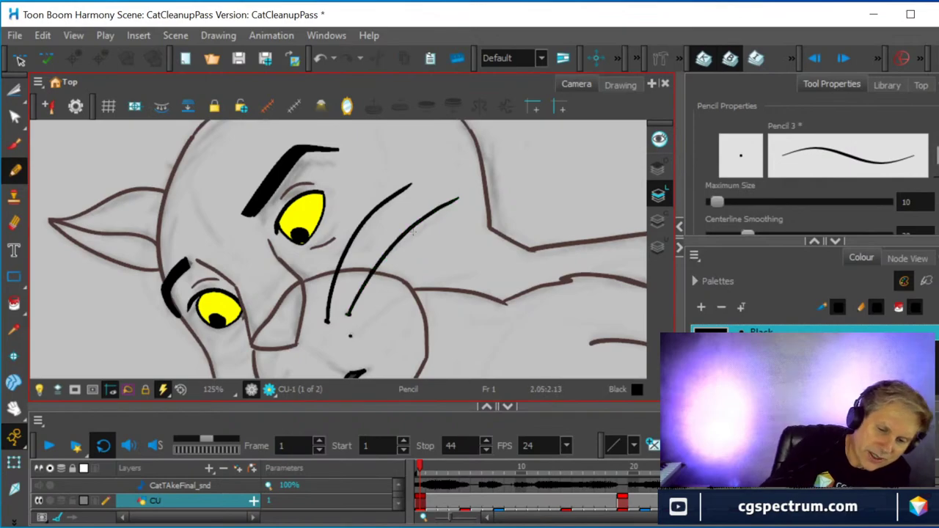
- Draw a third whisker at a new angle, then rotate the view back toward upright
key("ctrl")
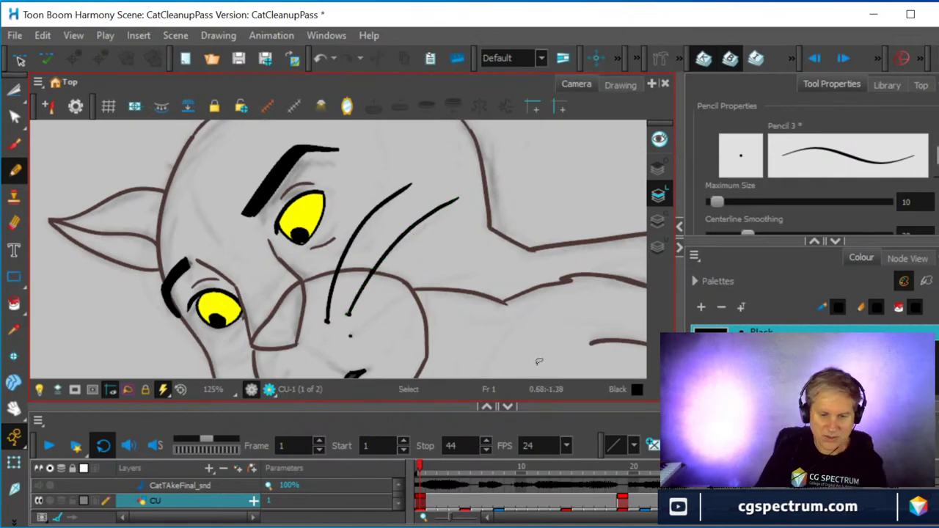
mouse_move(466, 304)
left_mouse_down()
mouse_move(499, 258)
mouse_move(440, 197)
left_mouse_up()
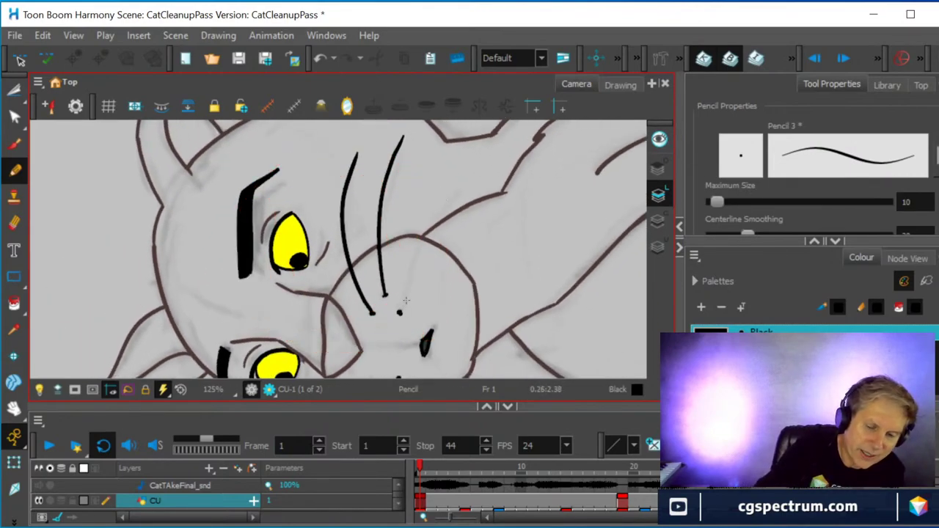
mouse_move(399, 313)
left_mouse_down()
mouse_move(427, 223)
mouse_move(467, 174)
left_mouse_up()
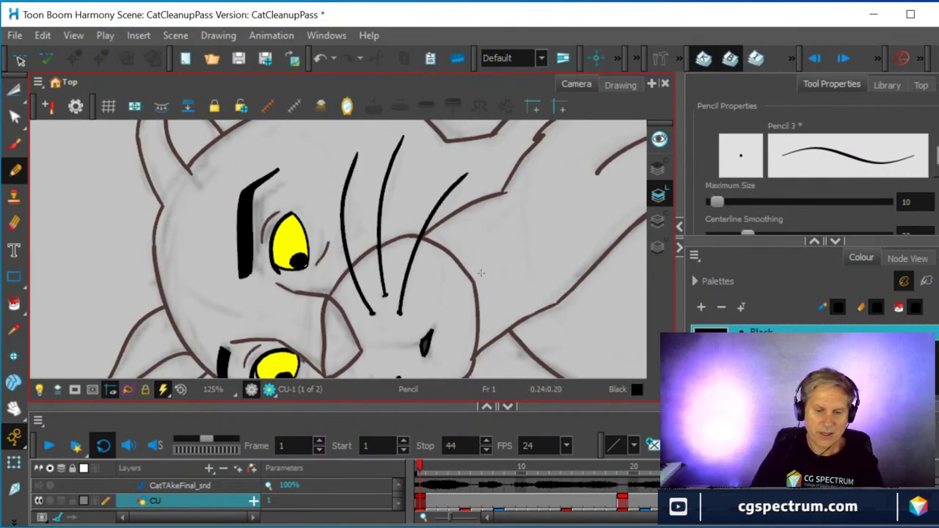
mouse_move(474, 262)
left_mouse_down()
mouse_move(472, 291)
mouse_move(402, 349)
mouse_move(441, 347)
left_mouse_up()
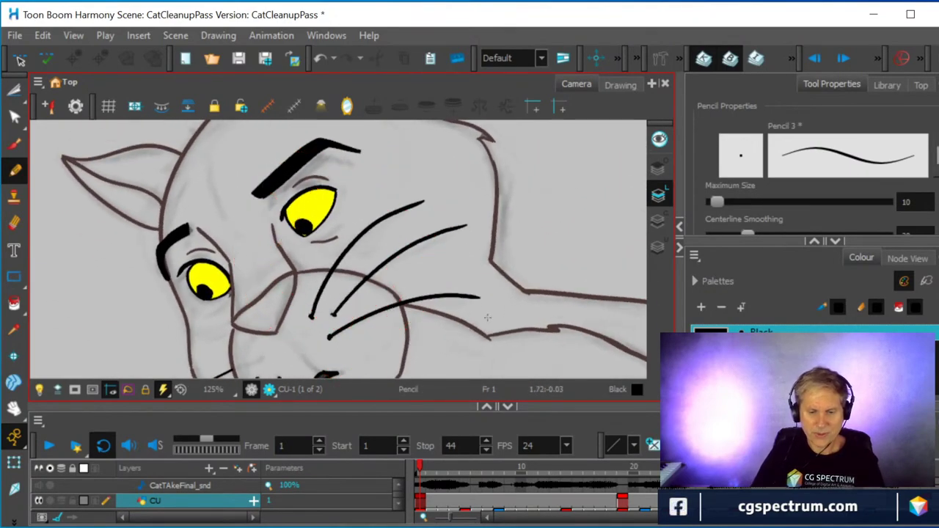
left_click_drag(486, 325, 496, 226)
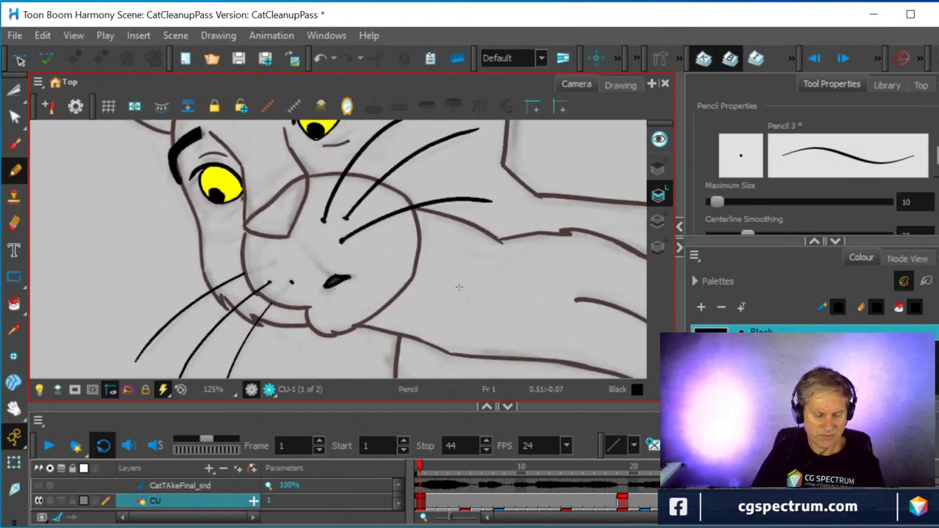
mouse_move(458, 287)
left_mouse_down()
mouse_move(474, 272)
mouse_move(495, 179)
left_mouse_up()
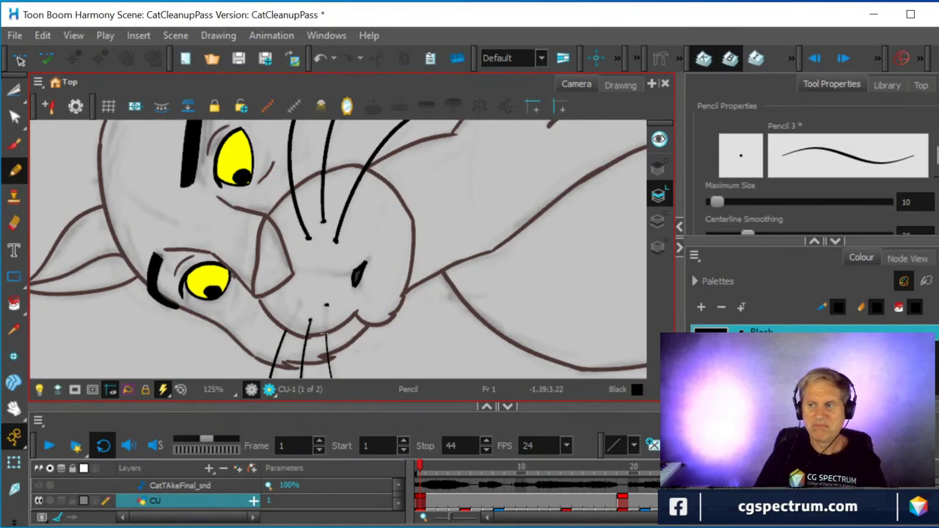
scroll(323, 334, "down", 1)
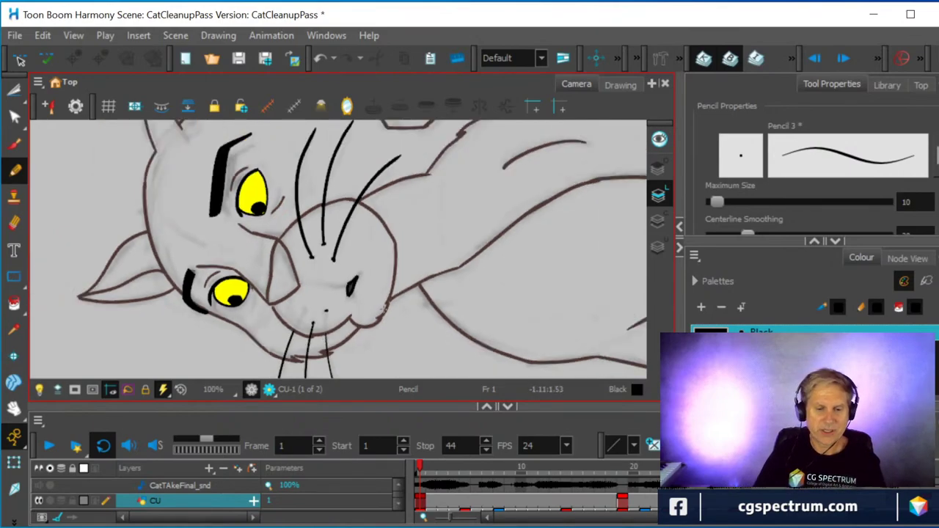
- Undo the earlier whisker strokes and set the Pencil Maximum Size to 6
key("ctrl+z")
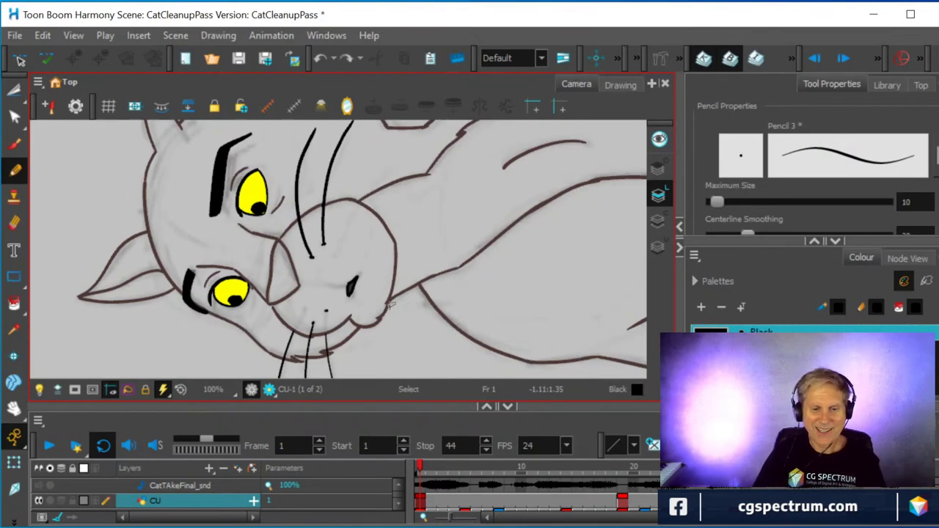
key("ctrl+z")
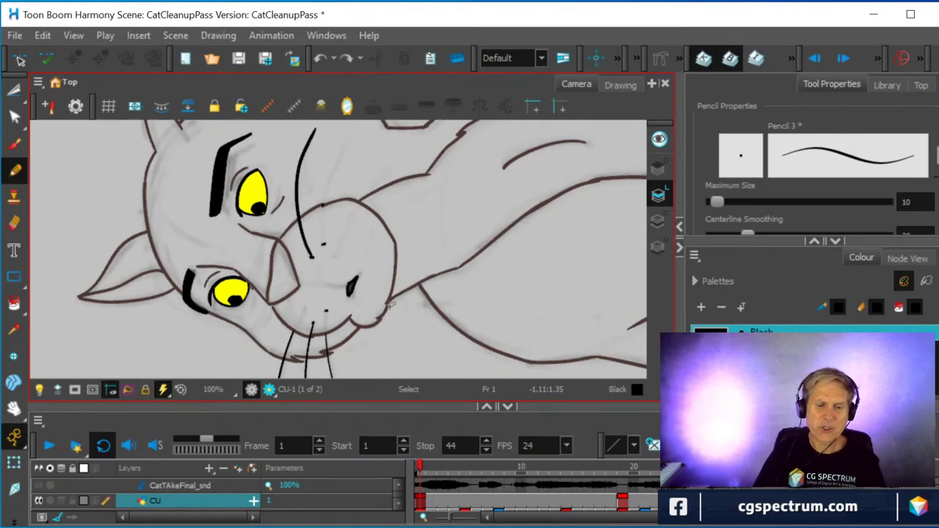
key("ctrl+z")
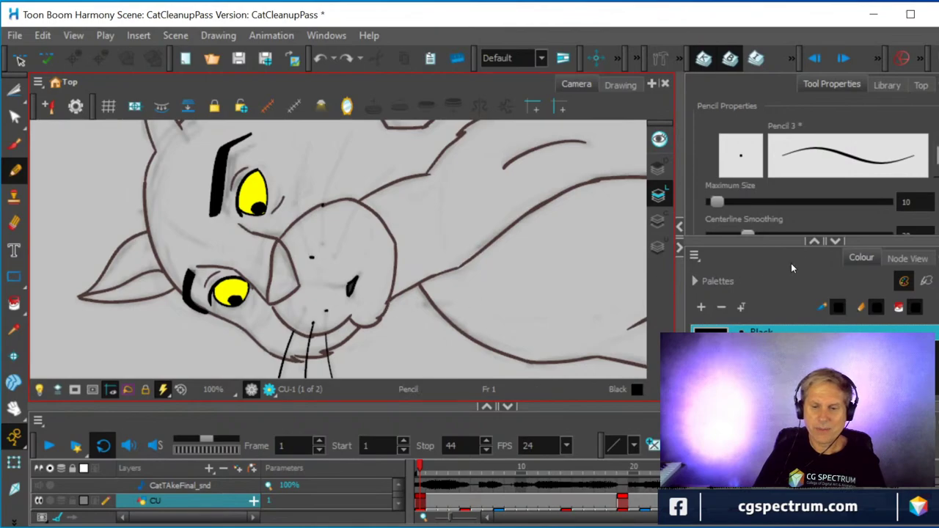
double_click(906, 201)
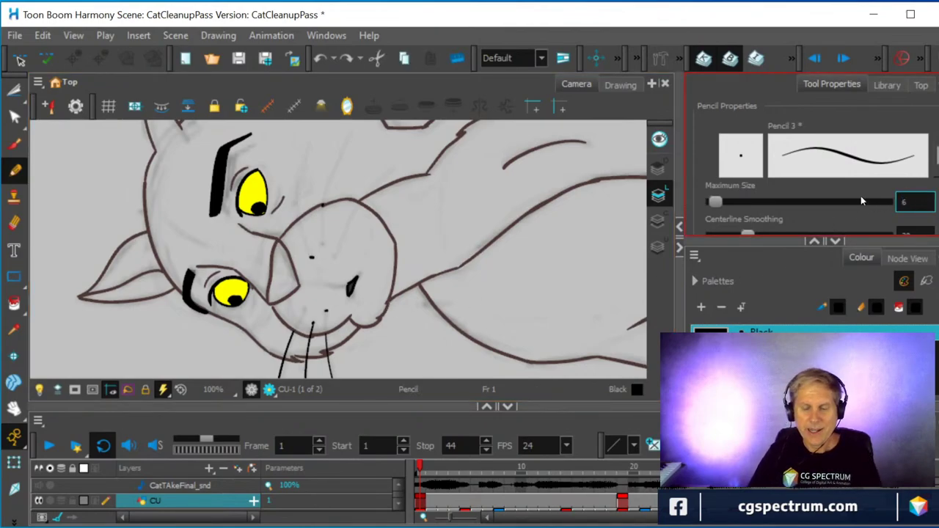
key("Return")
- Draw three thinner whiskers curving up from the muzzle, each starting from a dot
scroll(369, 244, "up", 3)
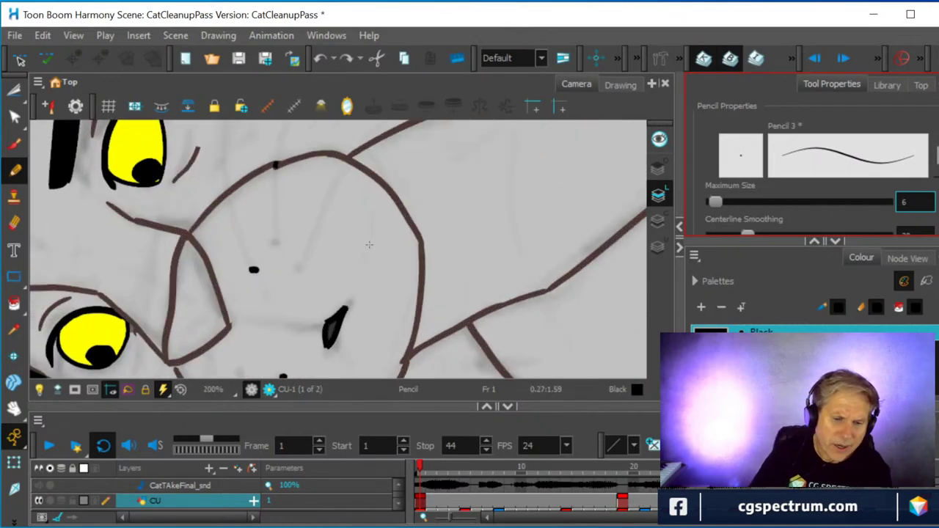
scroll(369, 244, "down", 2)
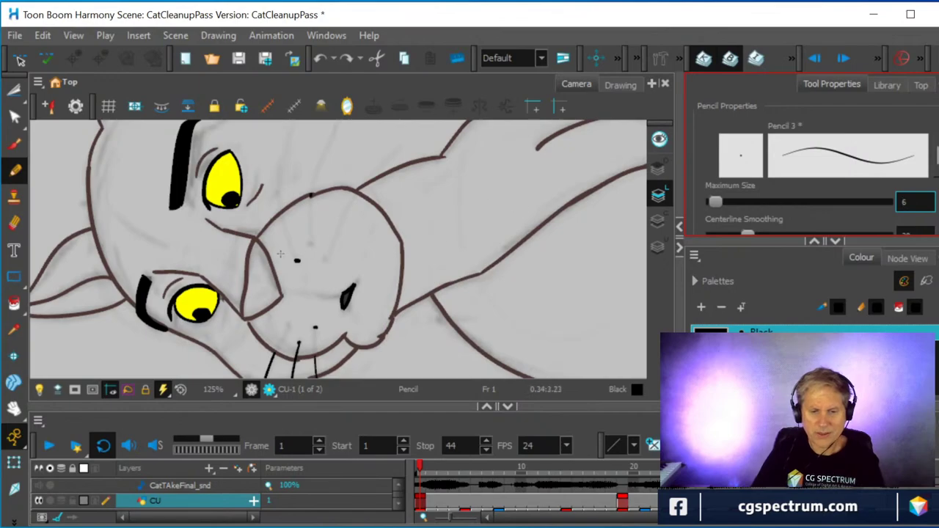
scroll(436, 217, "up", 2)
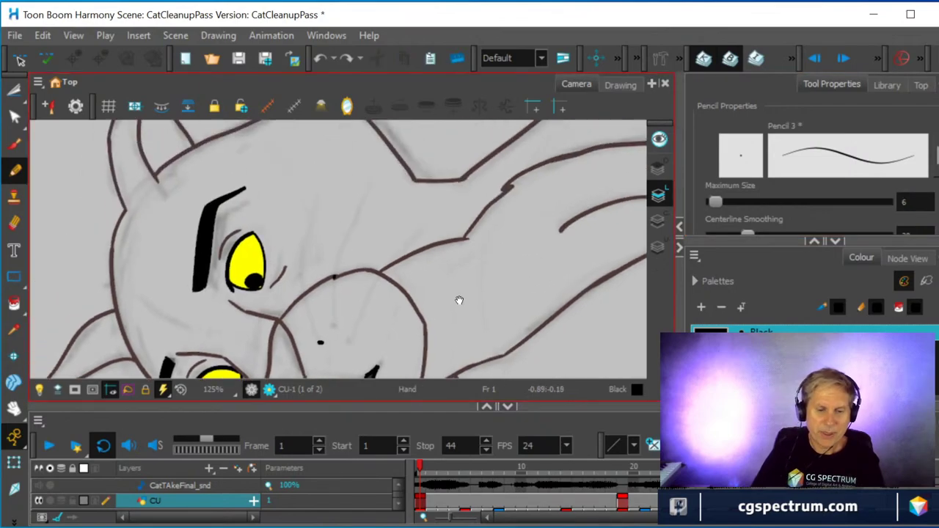
scroll(459, 300, "up", 1)
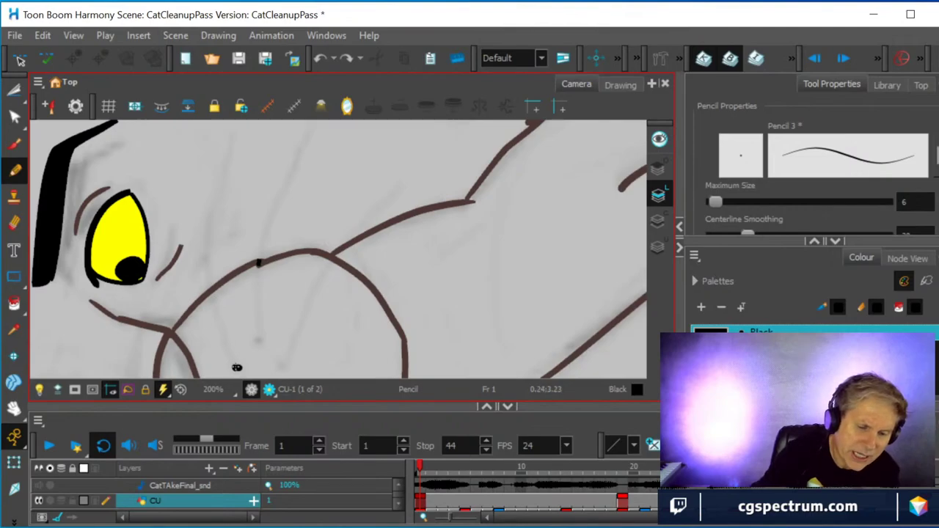
mouse_move(236, 367)
left_mouse_down()
mouse_move(219, 334)
mouse_move(208, 243)
mouse_move(232, 154)
left_mouse_up()
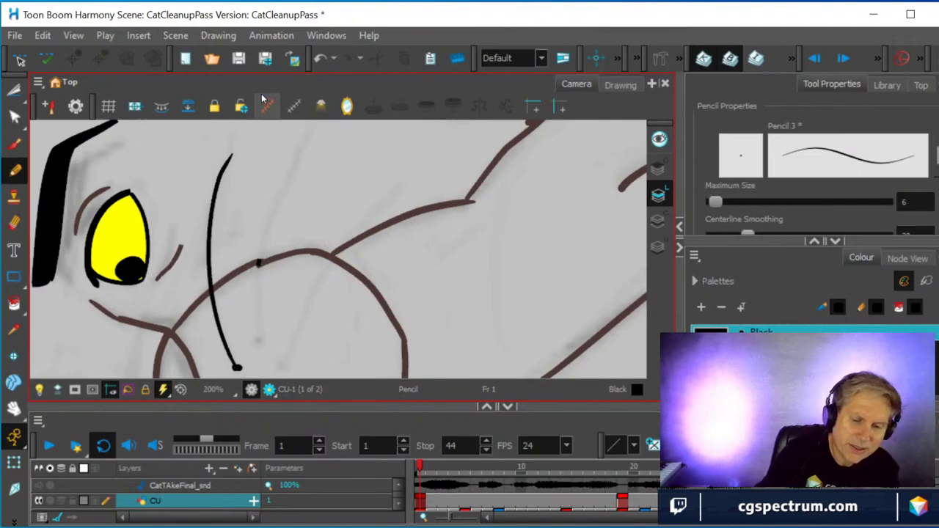
left_click(259, 340)
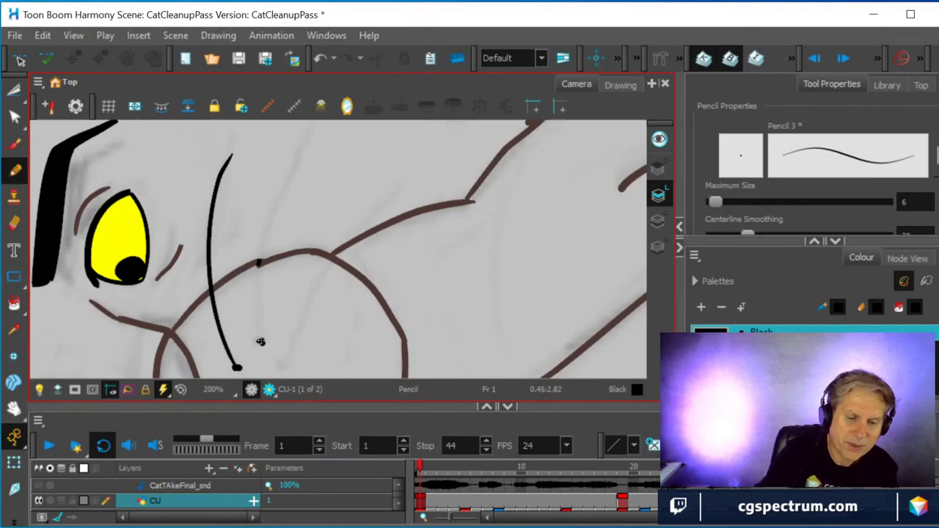
mouse_move(260, 342)
left_mouse_down()
mouse_move(260, 245)
mouse_move(279, 174)
mouse_move(304, 134)
left_mouse_up()
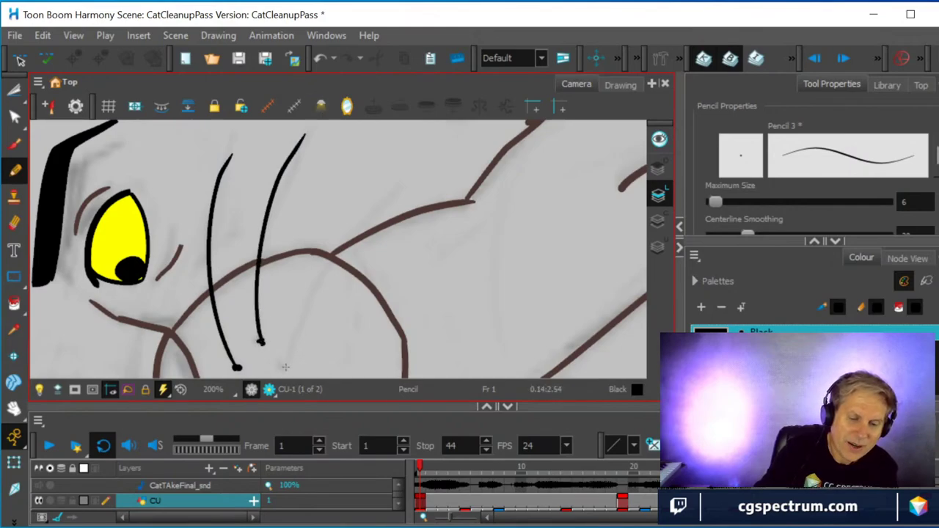
left_click(286, 366)
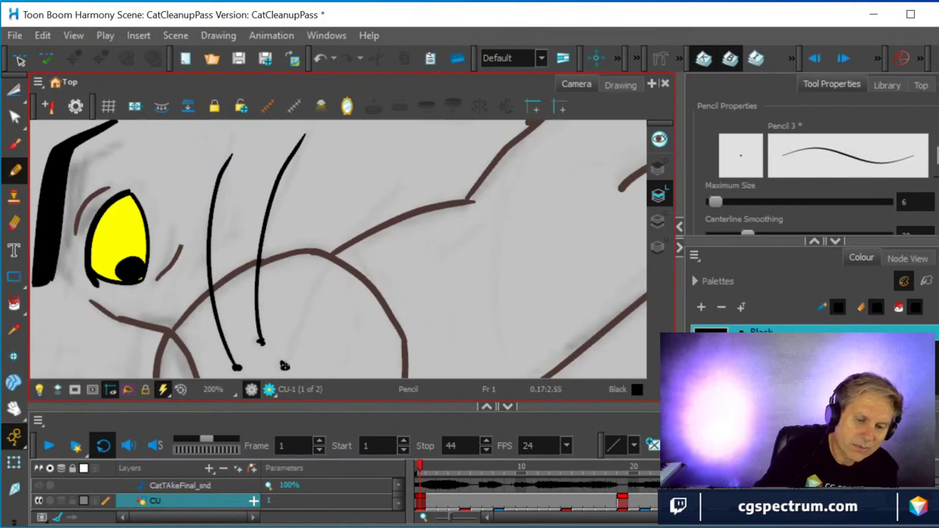
mouse_move(284, 366)
left_mouse_down()
mouse_move(315, 278)
mouse_move(348, 228)
mouse_move(407, 179)
left_mouse_up()
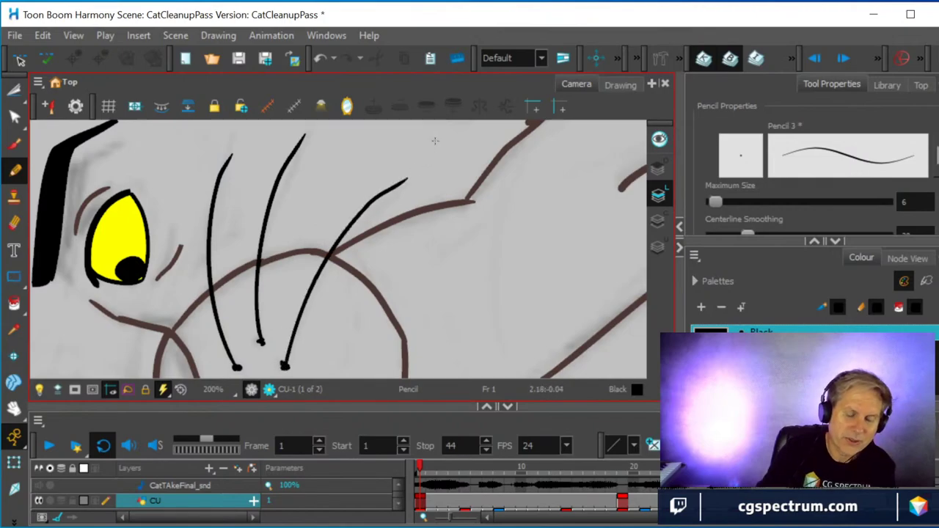
- Reshape the right whisker's tip with the Contour Editor, nudging it up and left
key("alt+q")
left_click(229, 161)
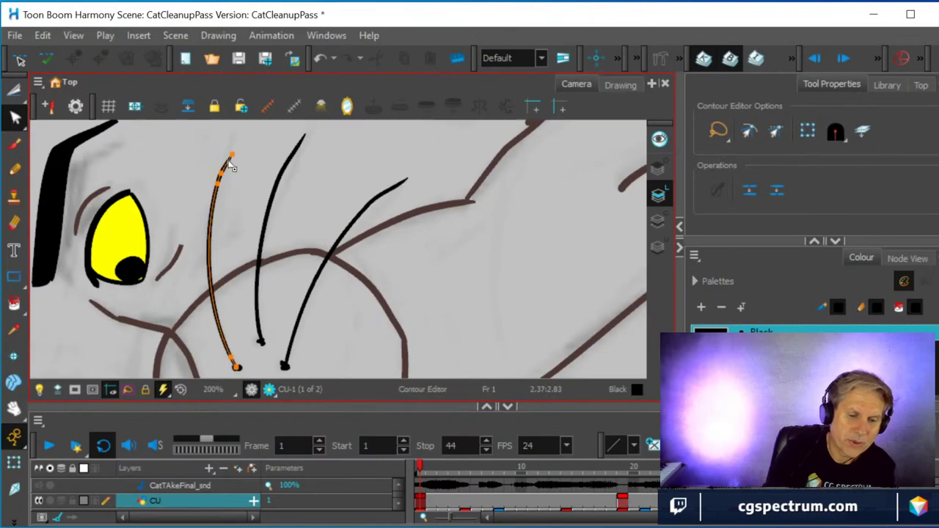
left_click(229, 158)
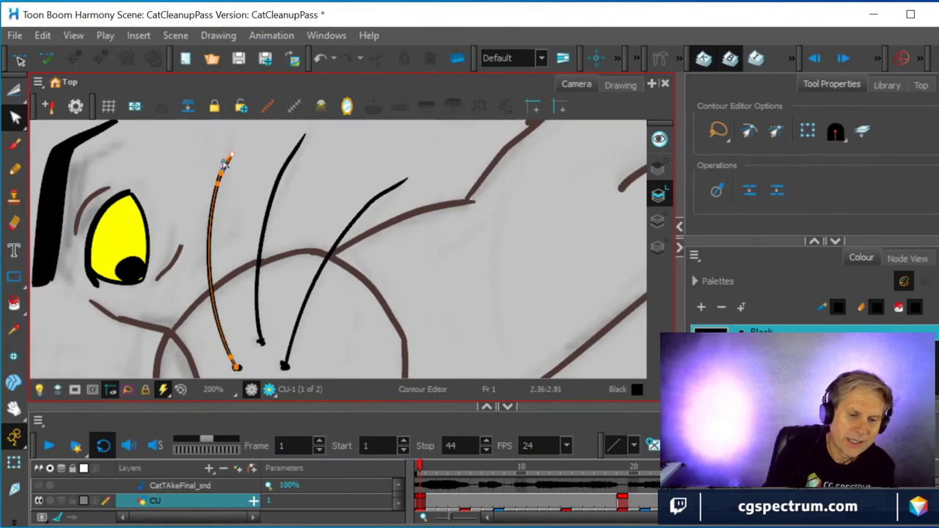
left_click(305, 136)
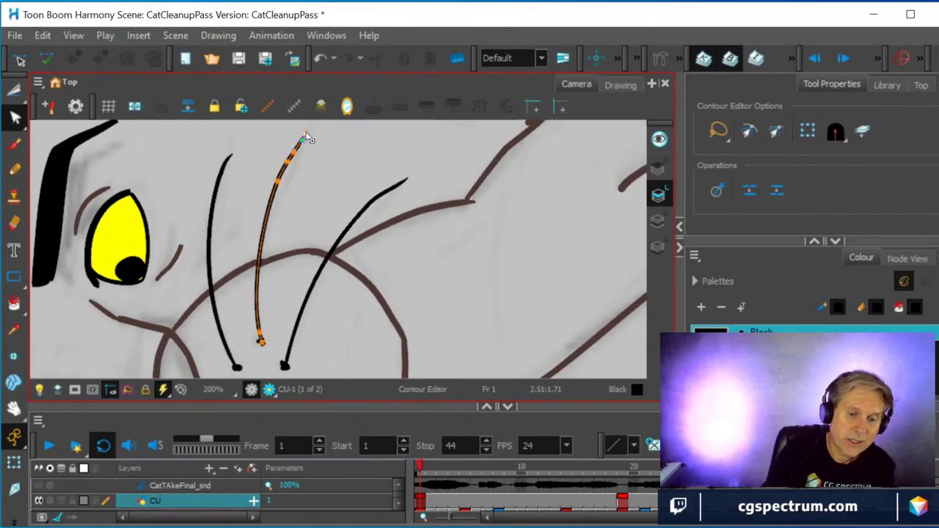
left_click(402, 191)
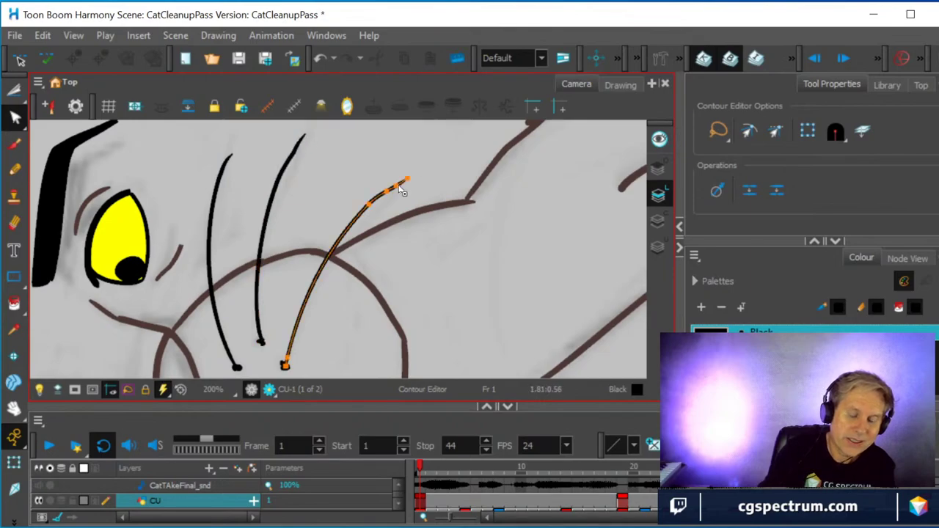
left_click(407, 183)
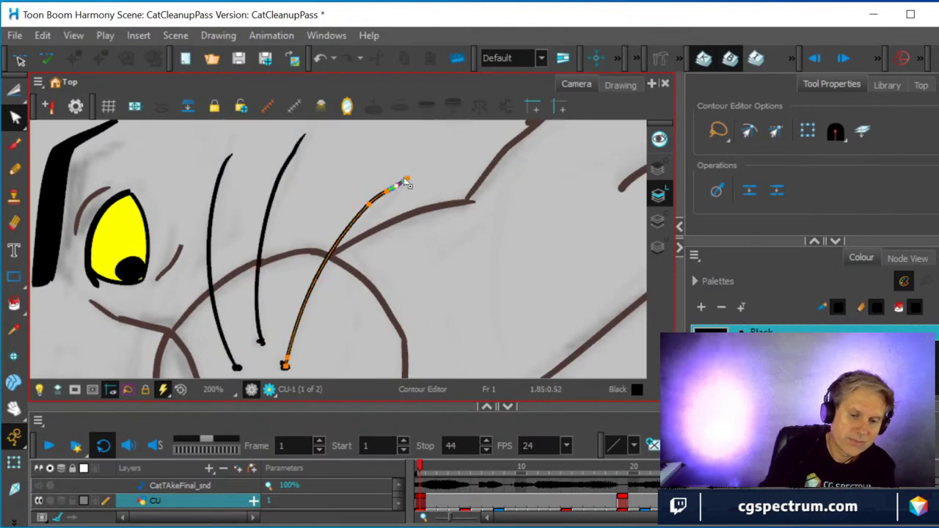
left_click_drag(407, 183, 402, 180)
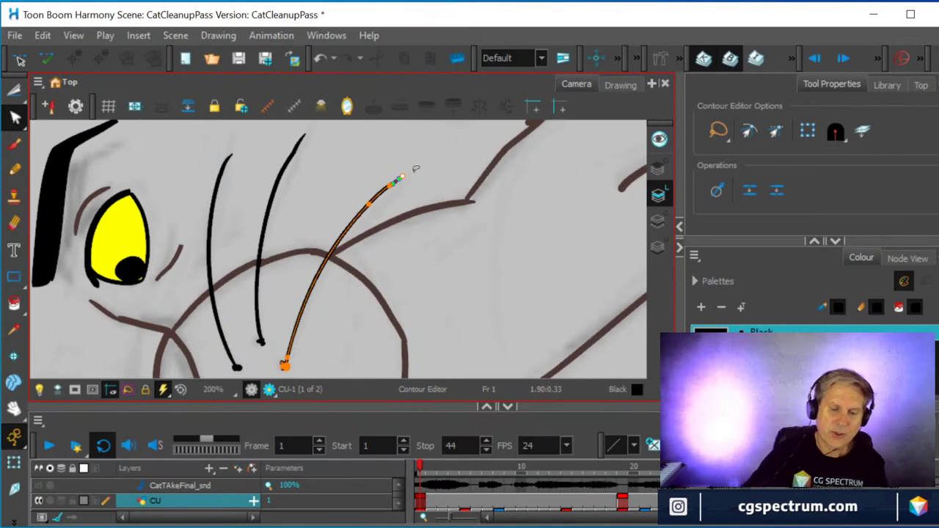
scroll(433, 199, "down", 2)
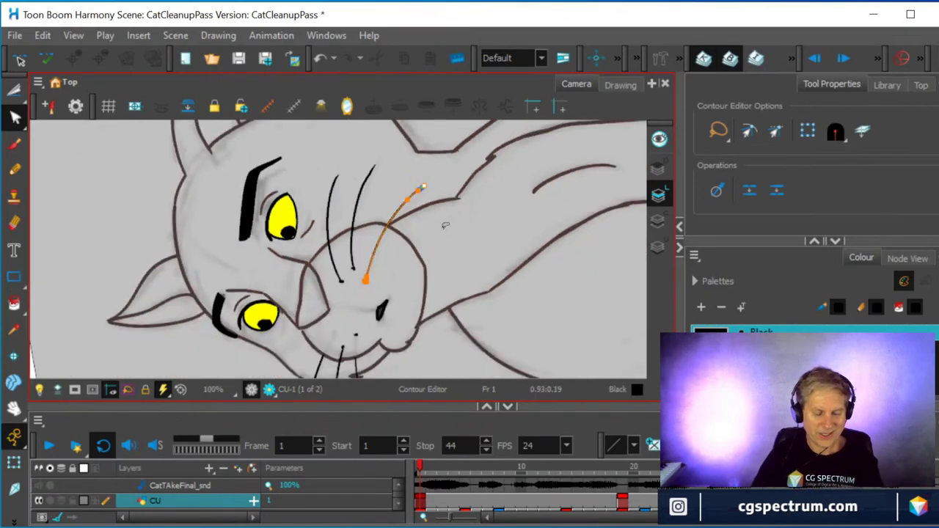
- Turn the view upright and zoom in on the cat's nose
key("shift+x")
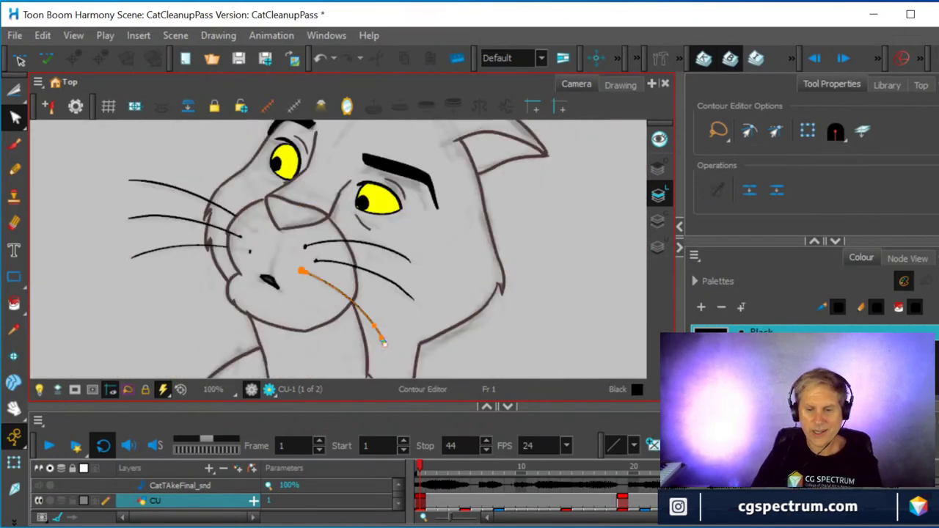
left_click(763, 337)
scroll(763, 344, "up", 2)
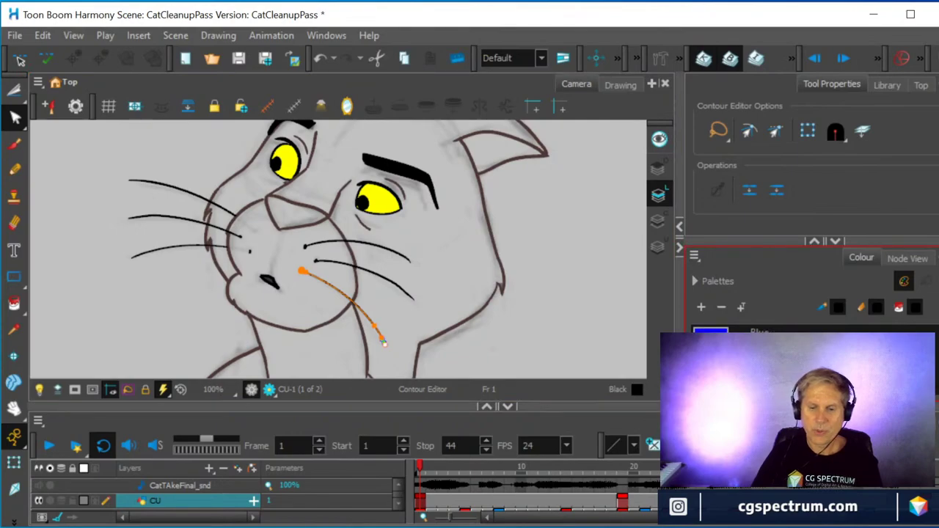
scroll(349, 211, "up", 2)
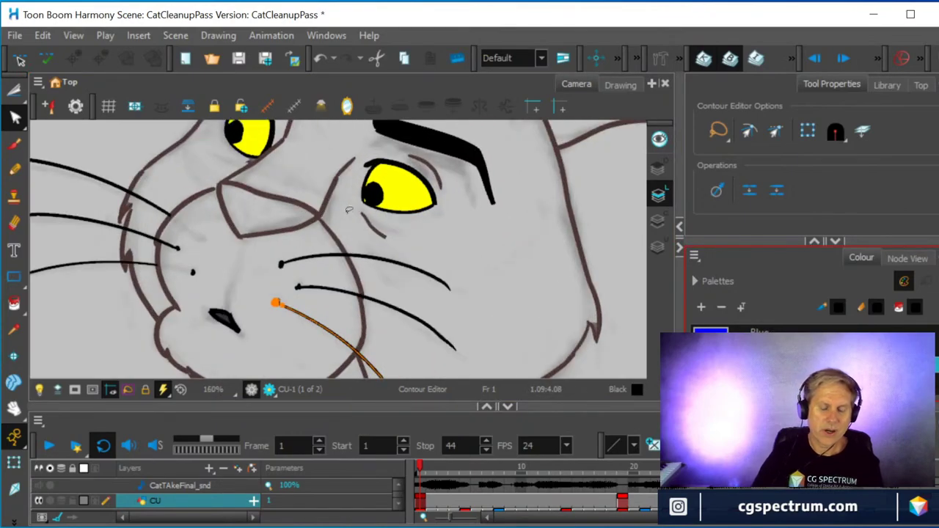
left_click(228, 314)
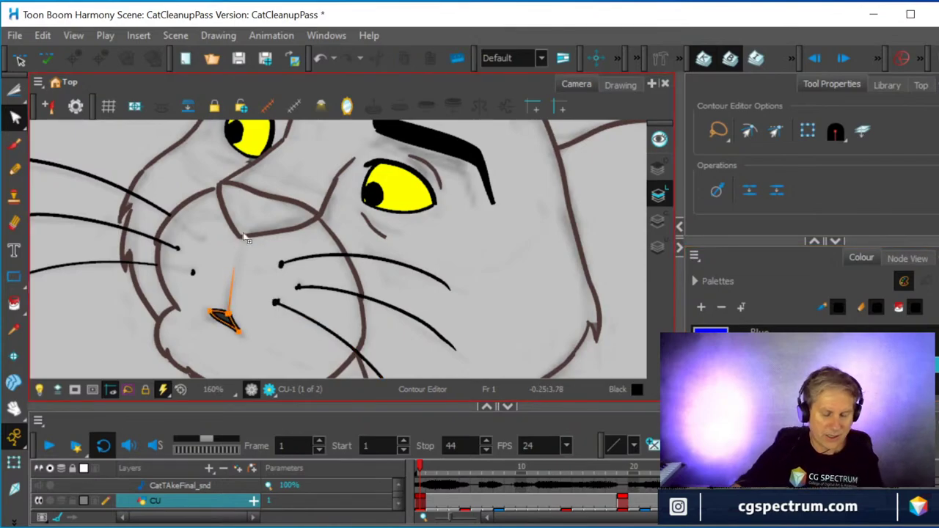
key("Escape")
- Draw a brown New 0 line up the muzzle's left side, replacing an undone attempt
left_click(14, 169)
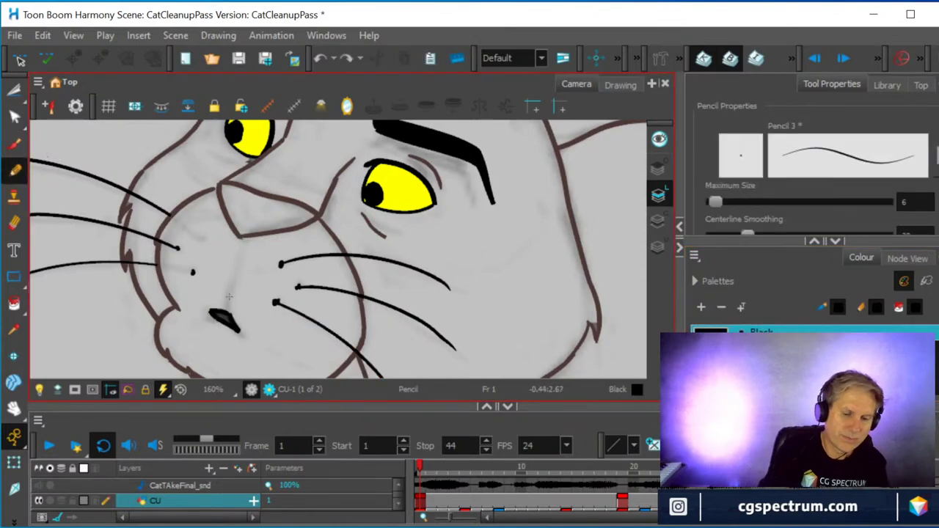
left_click_drag(228, 314, 241, 235)
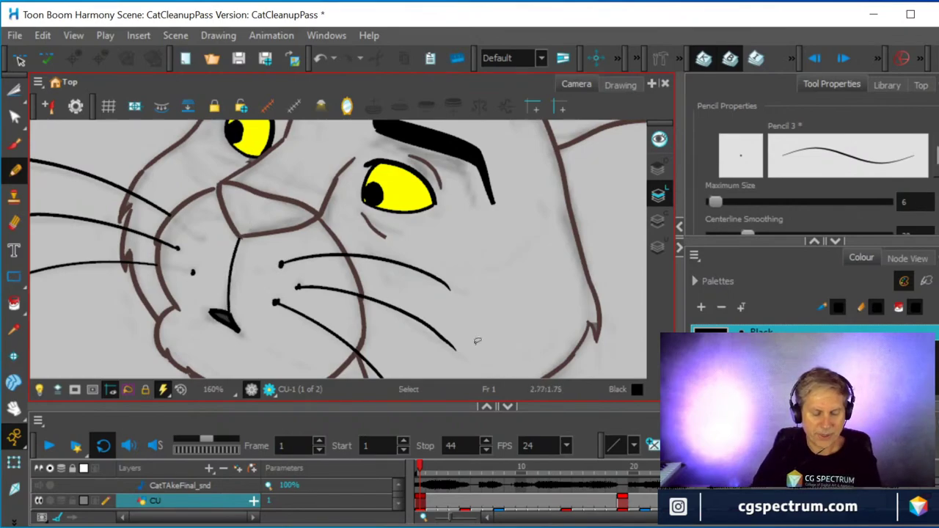
key("ctrl+z")
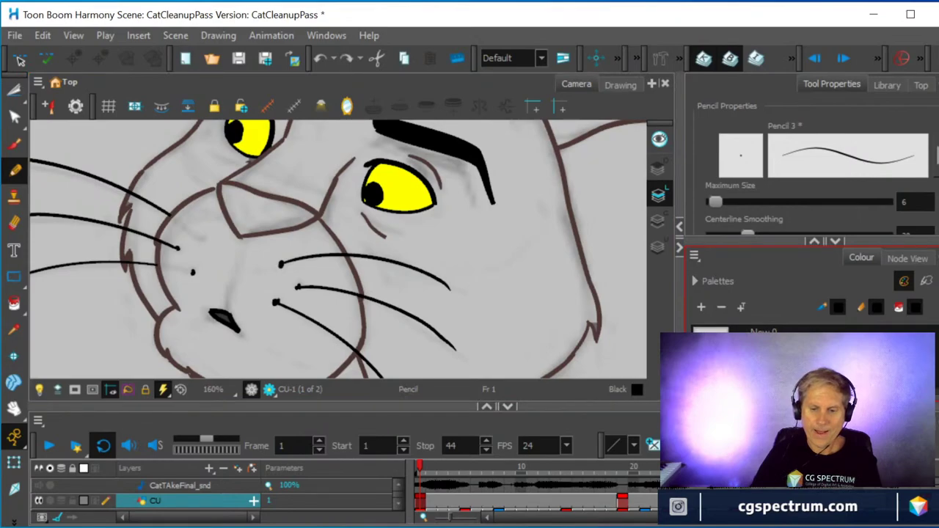
left_click(710, 332)
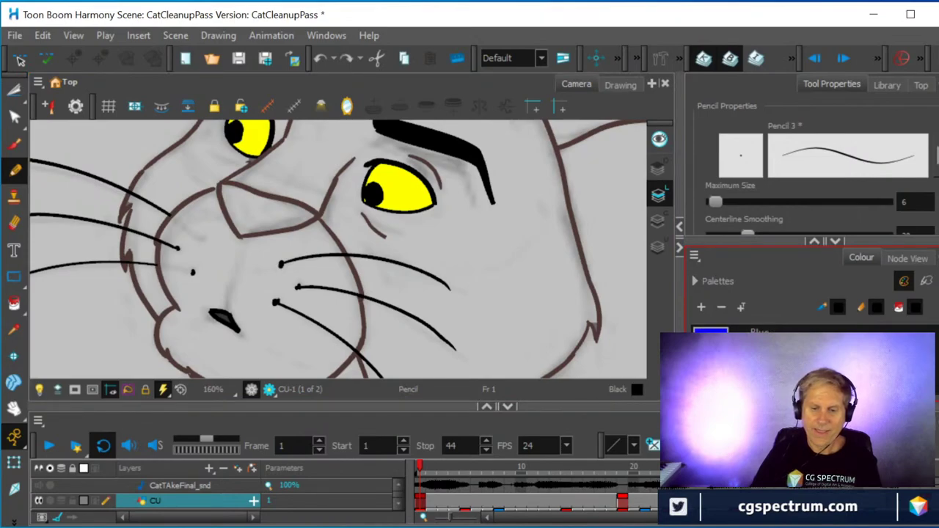
left_click(770, 367)
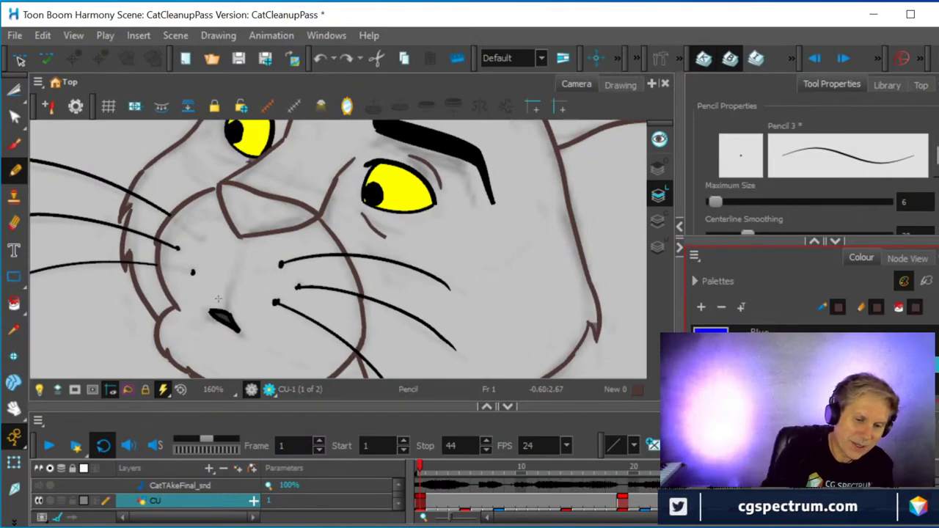
left_click_drag(227, 304, 239, 233)
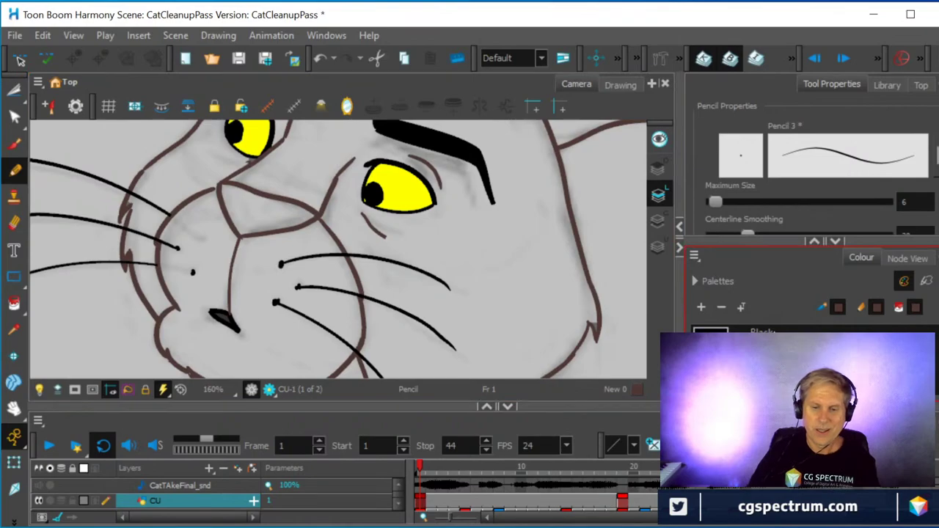
- Rotate to the lower face and draw whiskers below the nose
mouse_move(394, 258)
left_mouse_down()
mouse_move(434, 233)
mouse_move(441, 164)
mouse_move(421, 184)
left_mouse_up()
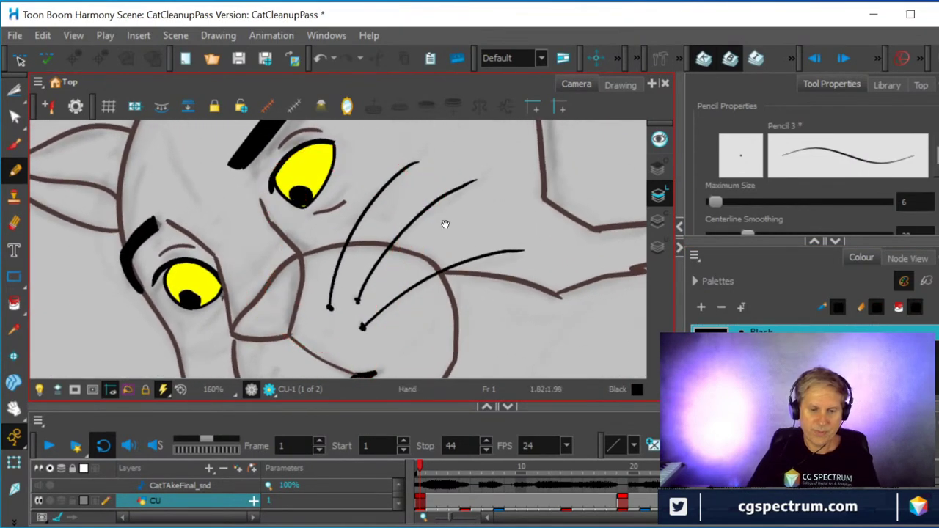
left_click_drag(444, 220, 465, 132)
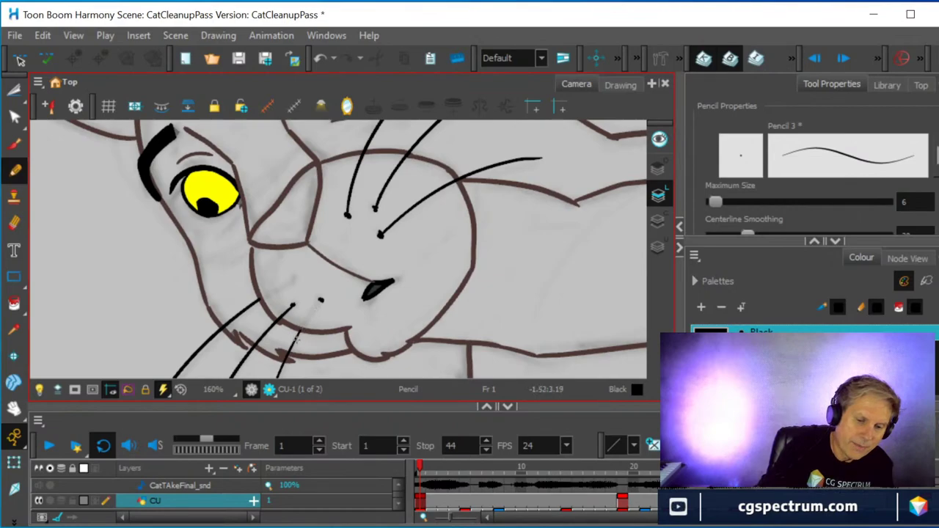
left_click_drag(298, 337, 321, 301)
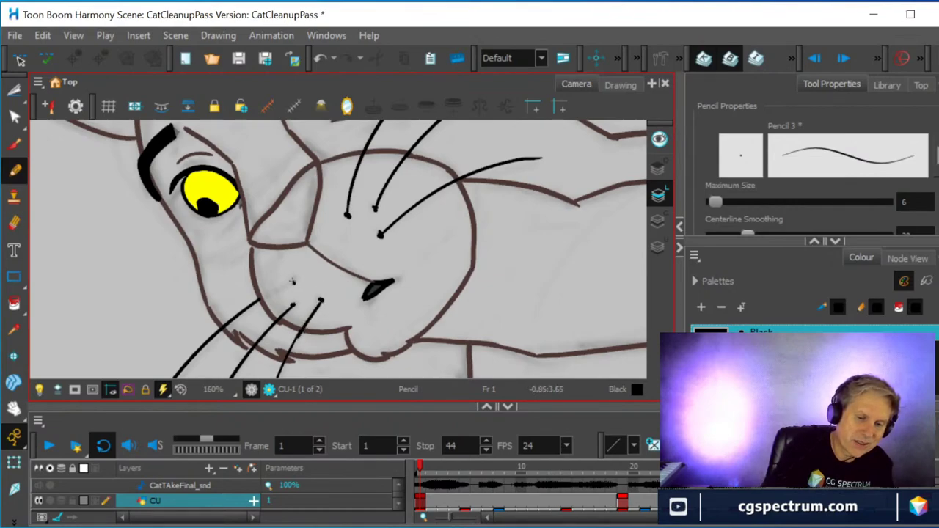
left_click_drag(294, 283, 253, 300)
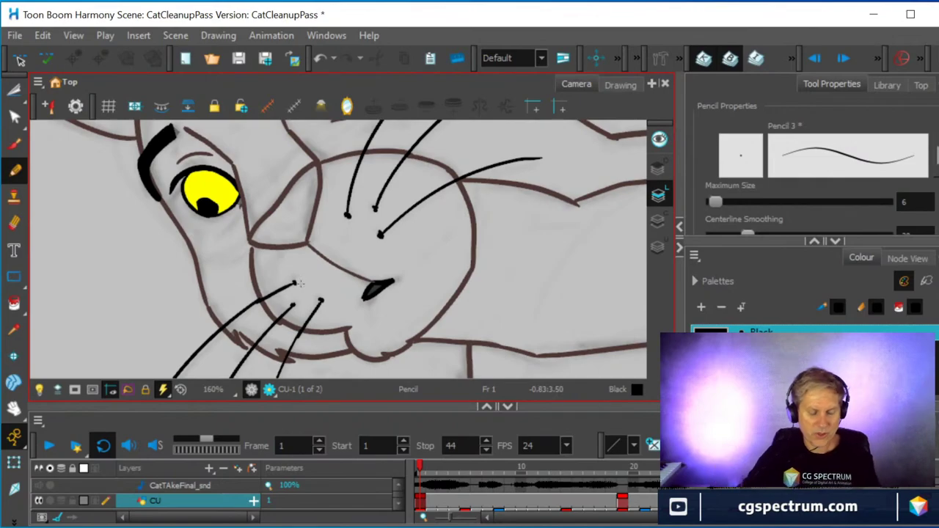
- Flip the view horizontally to check the drawing, zoom out and recentre
key("4")
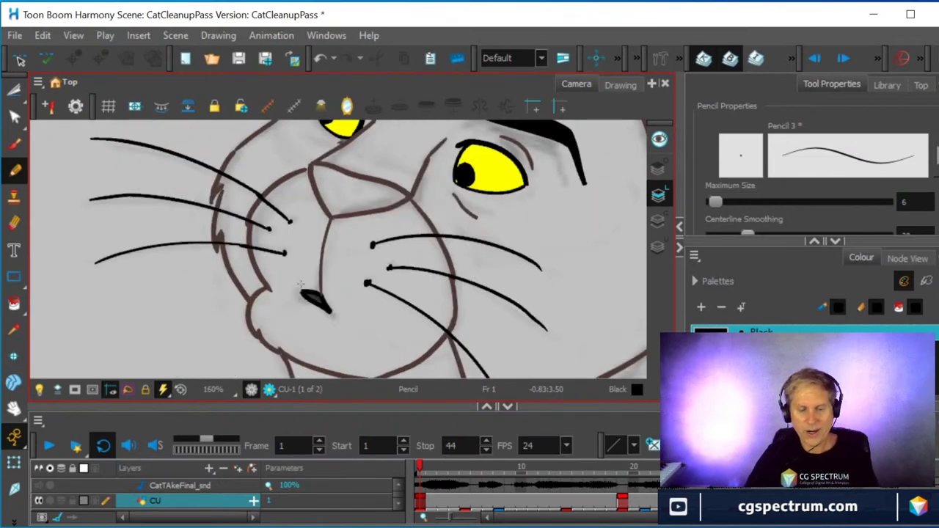
scroll(409, 253, "down", 3)
scroll(418, 242, "down", 2)
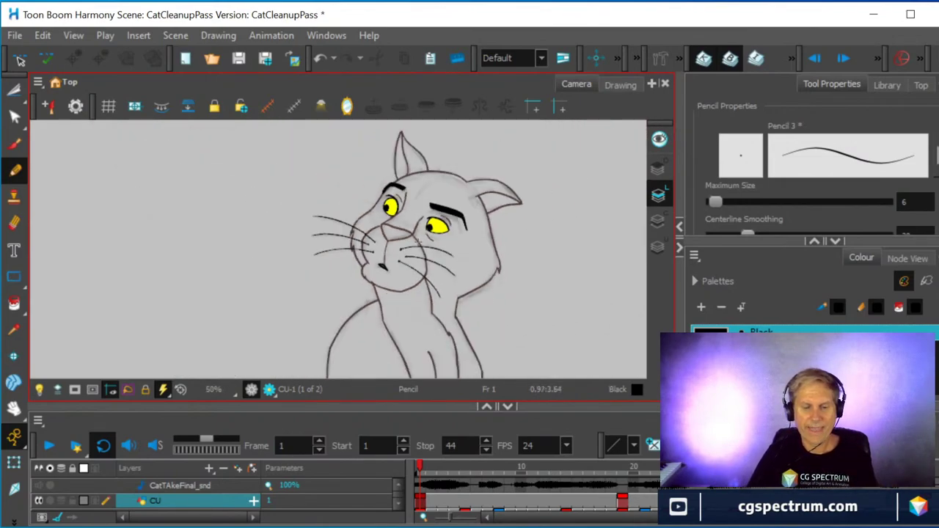
left_click_drag(541, 271, 384, 257)
key("space")
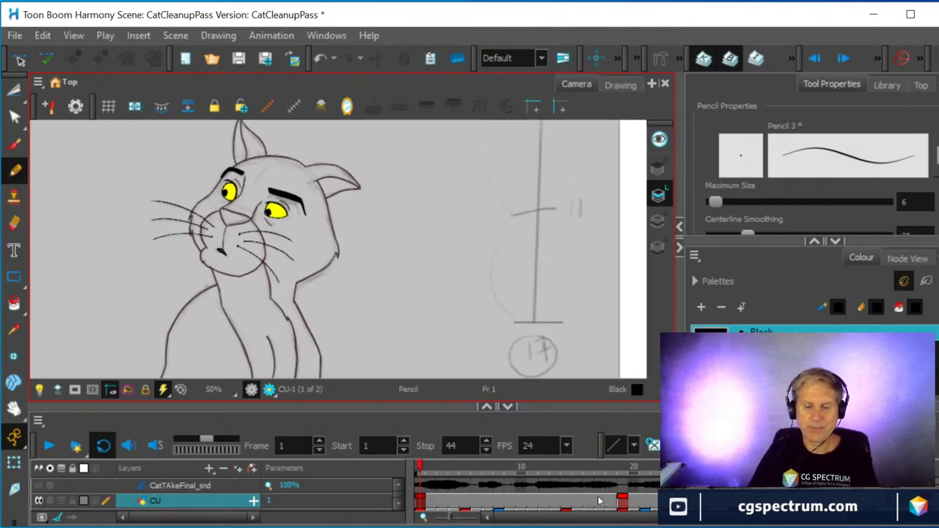
- Show frame 19's cat drawing, scrubbing against frame 1, and rotate the canvas view
left_click(621, 502)
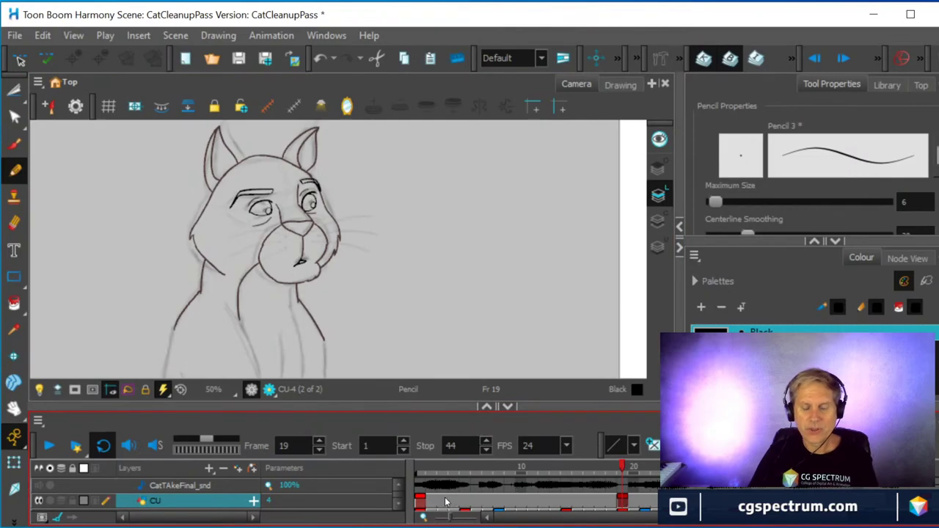
left_click_drag(418, 505, 624, 503)
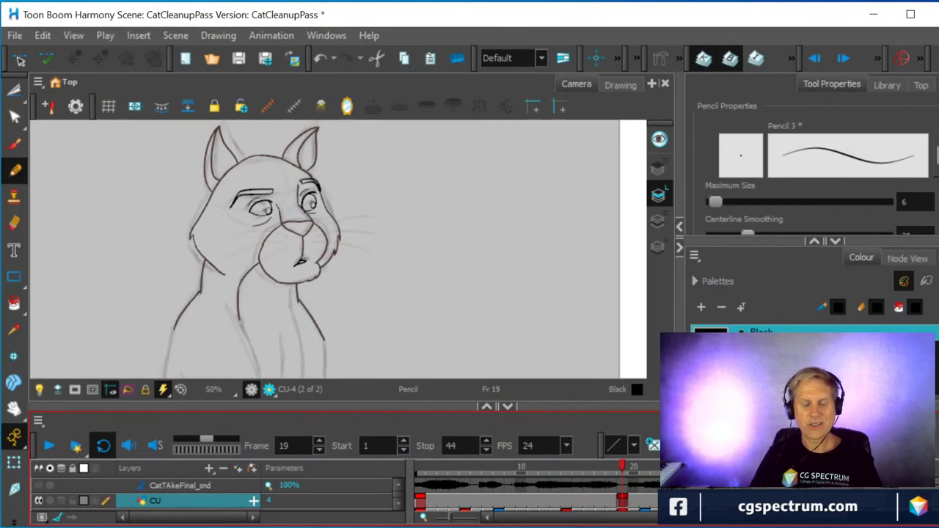
key("ctrl")
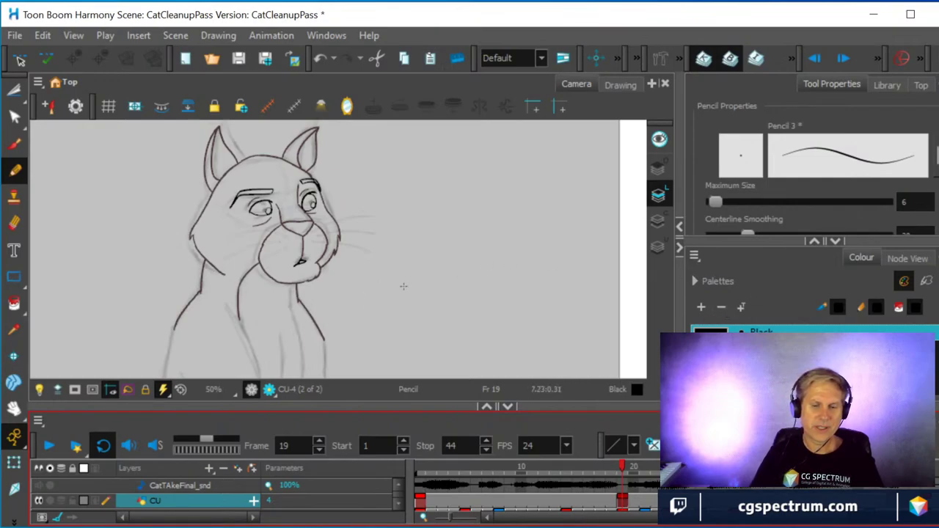
left_click_drag(403, 286, 396, 198)
key("shift+m")
scroll(388, 239, "up", 1)
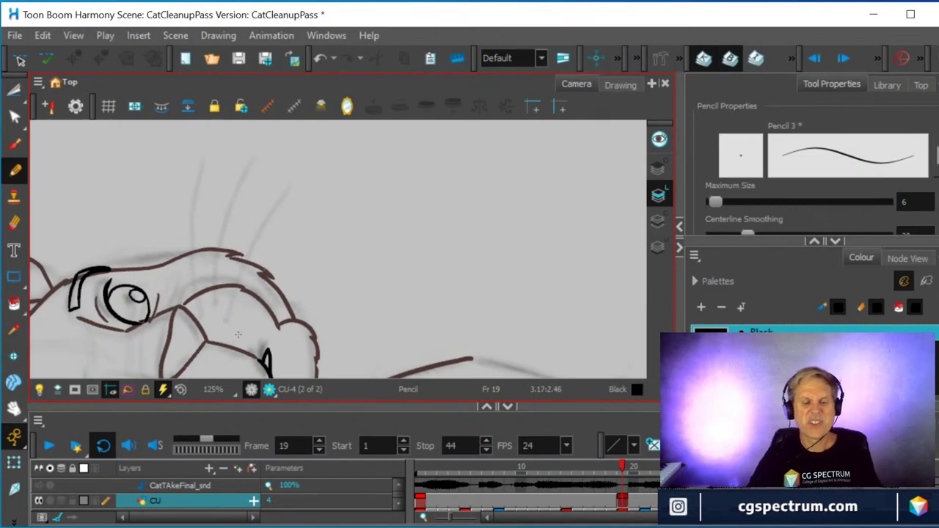
scroll(238, 334, "down", 6)
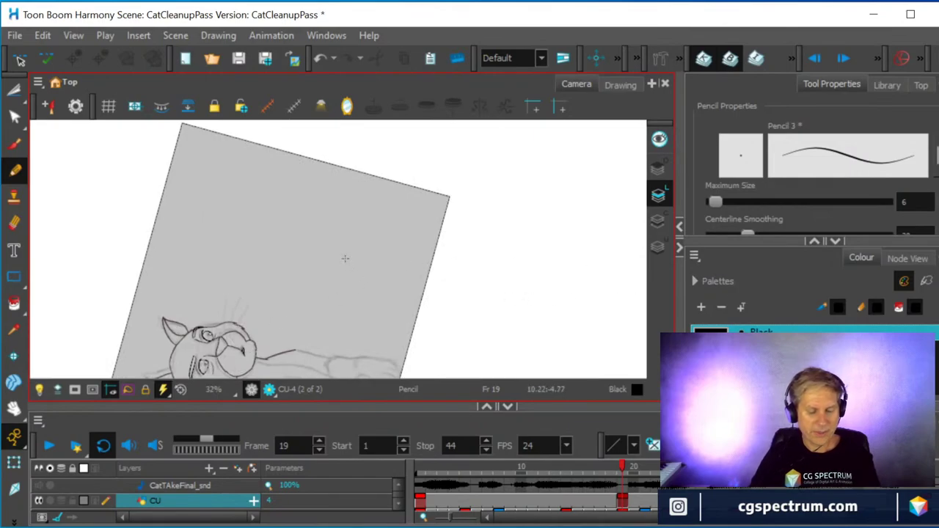
key("shift+x")
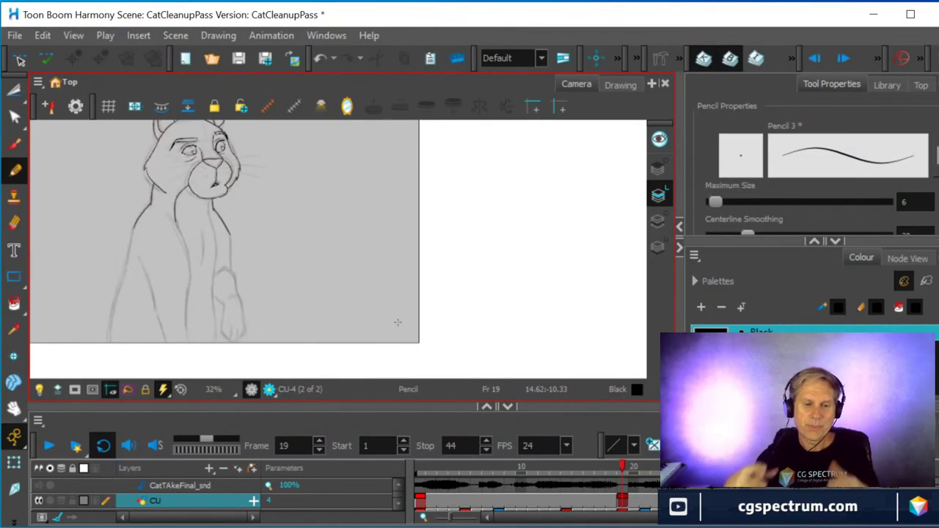
scroll(303, 288, "up", 1)
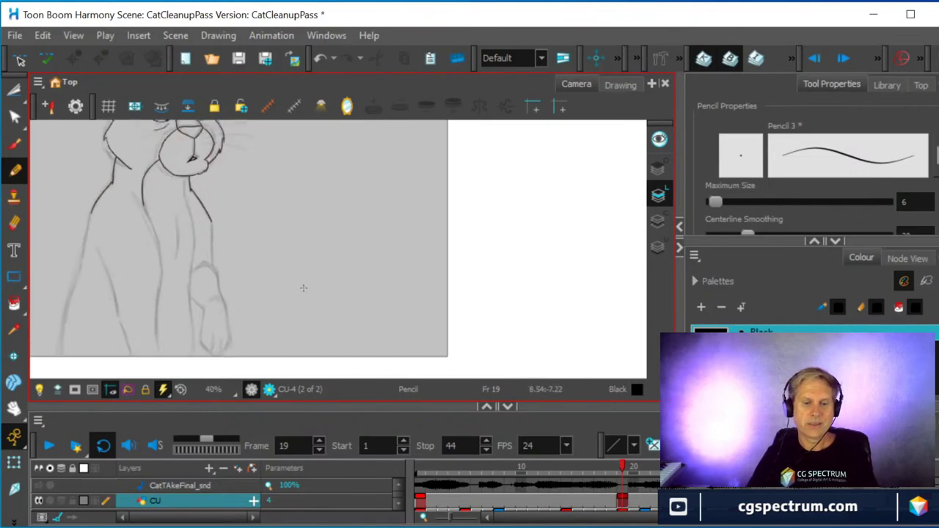
scroll(303, 287, "up", 1)
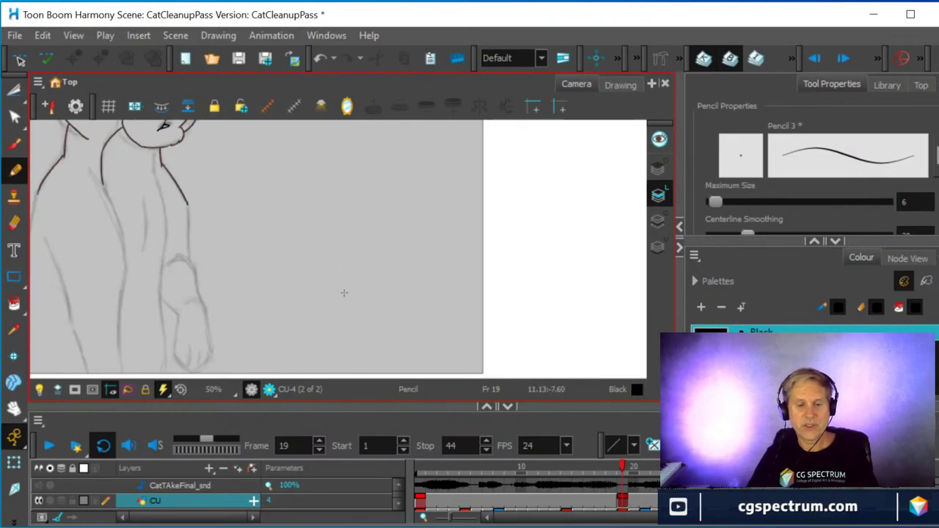
- Pan to the cat's body, draw a trial line up the chest contour, then undo it
key("space")
left_click_drag(303, 235, 510, 280)
scroll(413, 292, "up", 2)
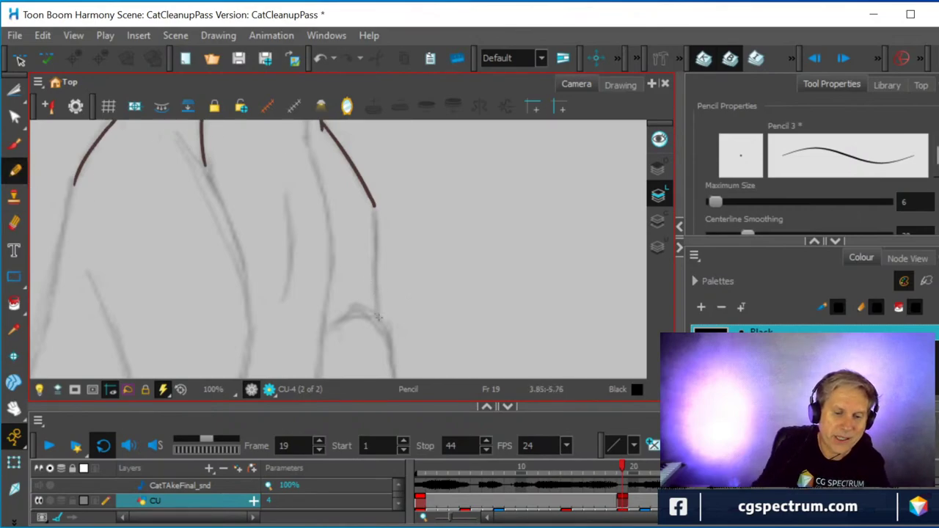
left_click_drag(378, 316, 374, 204)
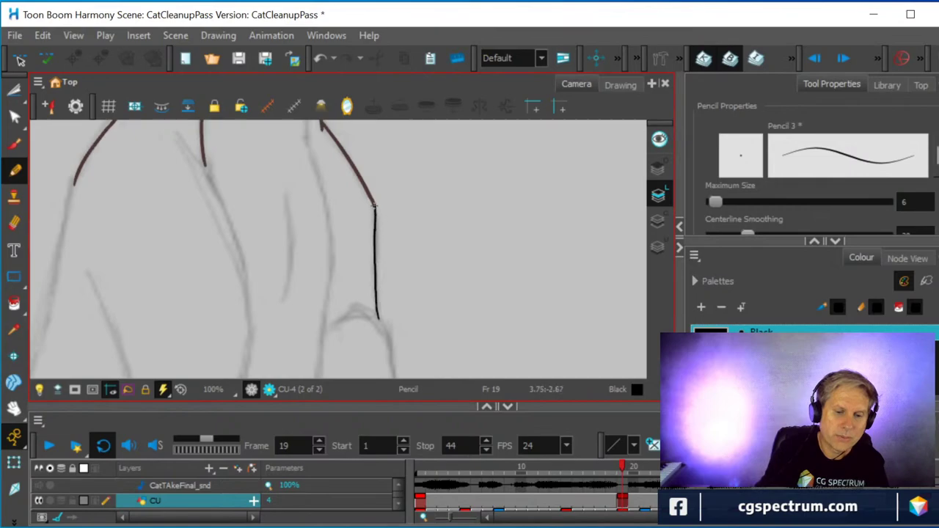
key("ctrl+z")
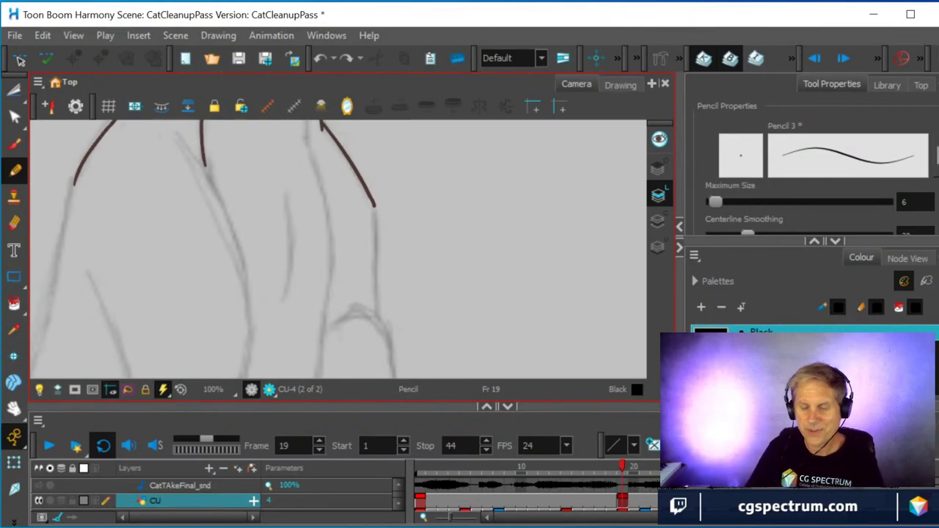
- Switch to the Green colour and redraw the chest line along the rough, down toward the paw
left_click(763, 332)
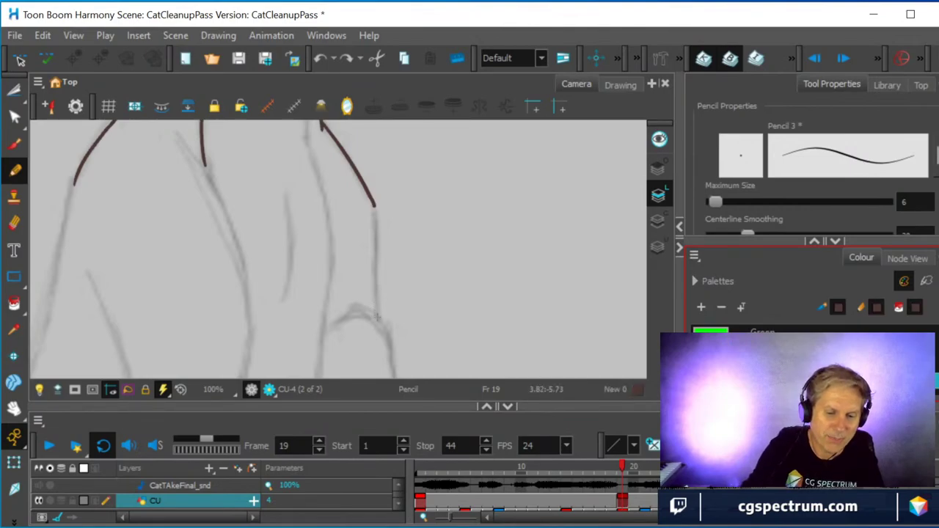
left_click_drag(378, 317, 374, 203)
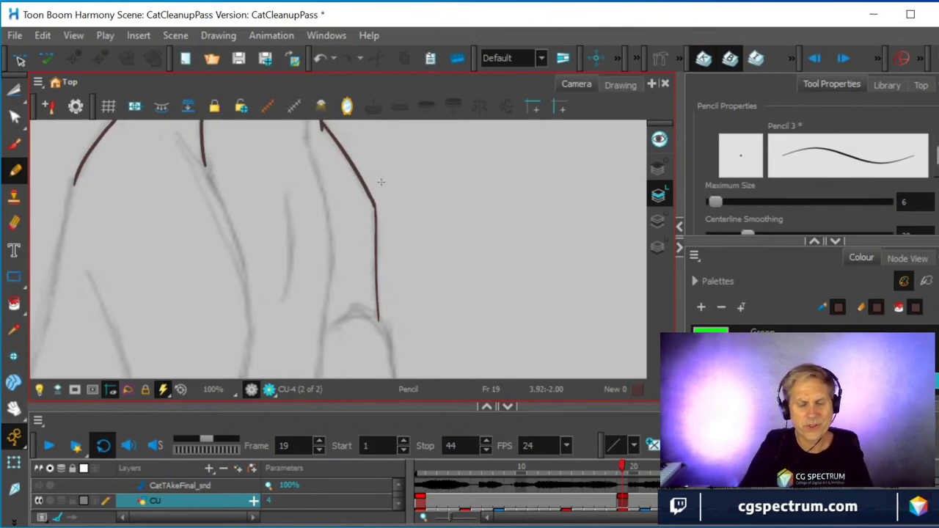
scroll(470, 210, "down", 3)
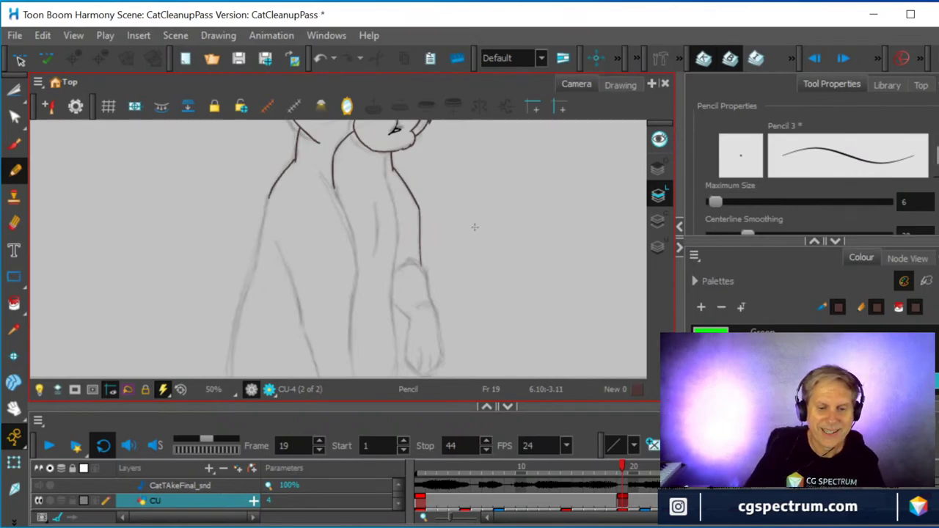
scroll(475, 226, "up", 4)
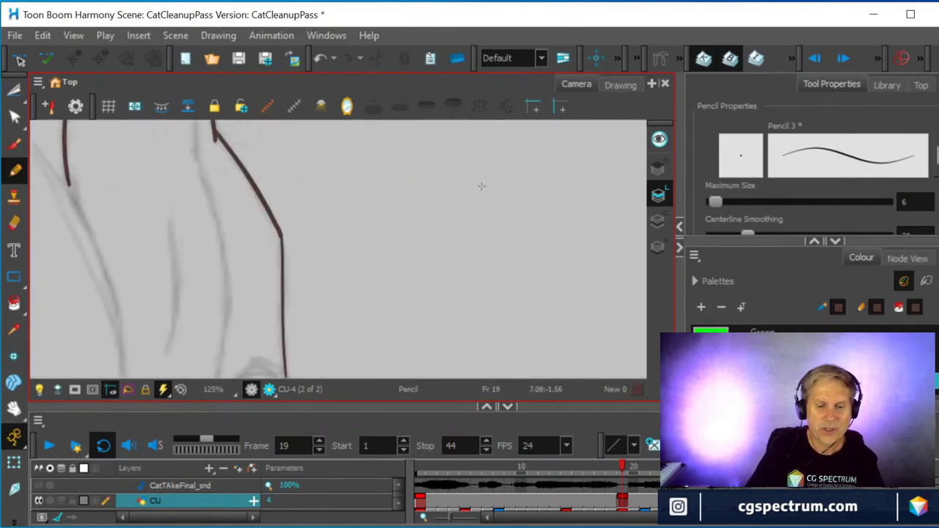
left_click_drag(335, 245, 548, 186)
scroll(325, 275, "down", 1)
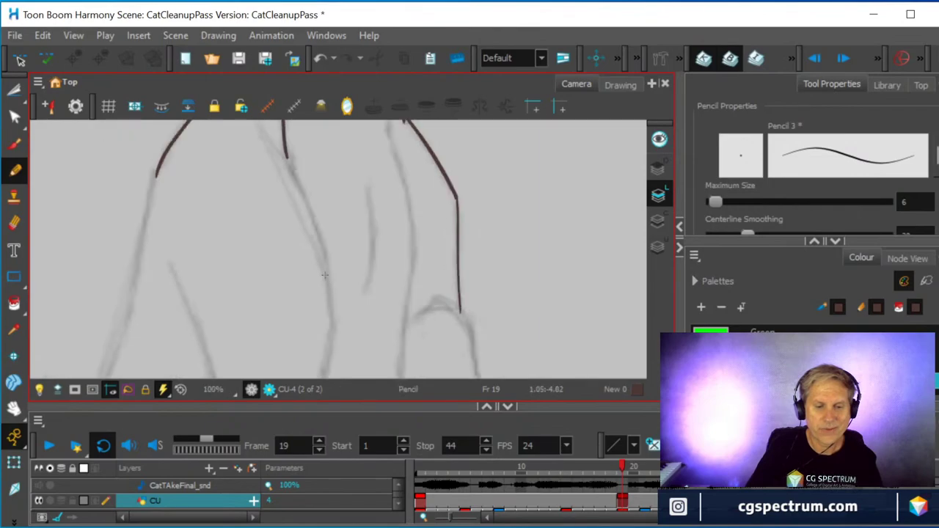
left_click_drag(321, 272, 401, 204)
scroll(401, 203, "down", 2)
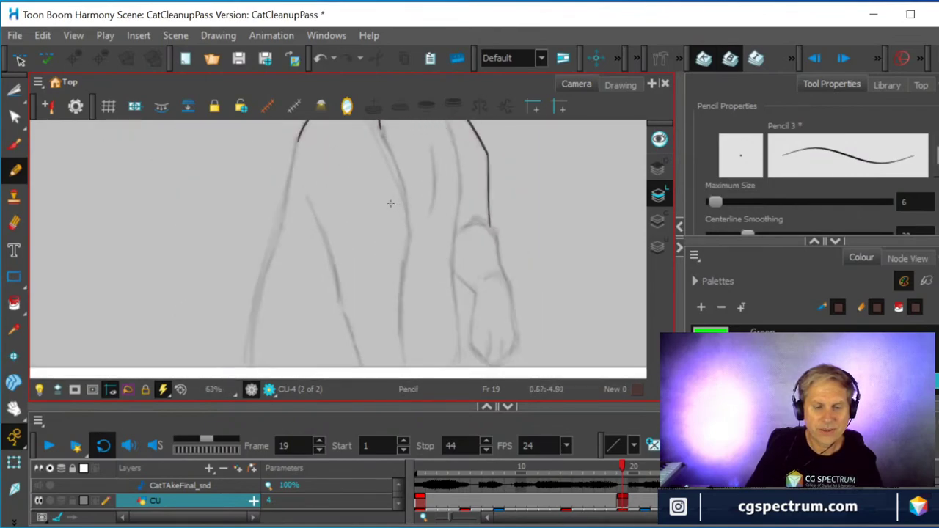
scroll(391, 203, "up", 1)
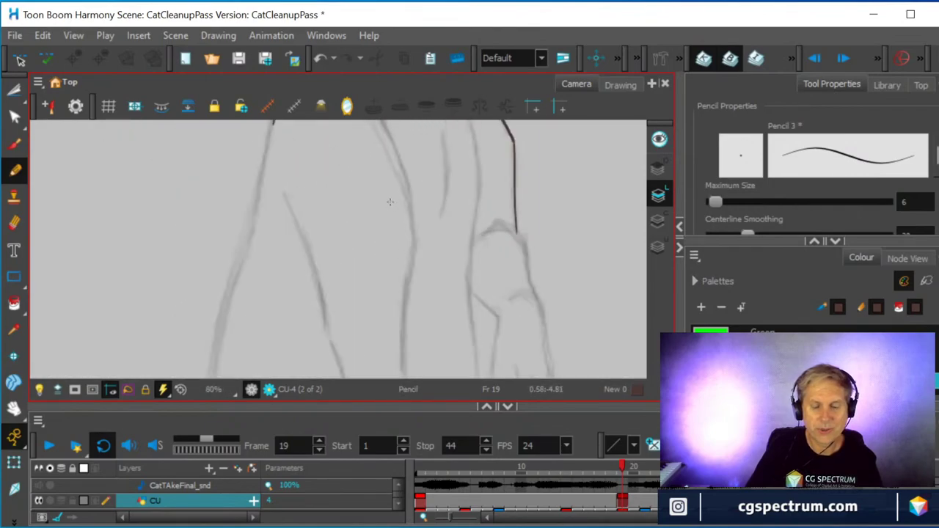
- Flip between frames 1 and 19 several times to compare the drawings, ending on frame 1's inked body
left_click(419, 505)
left_click(619, 505)
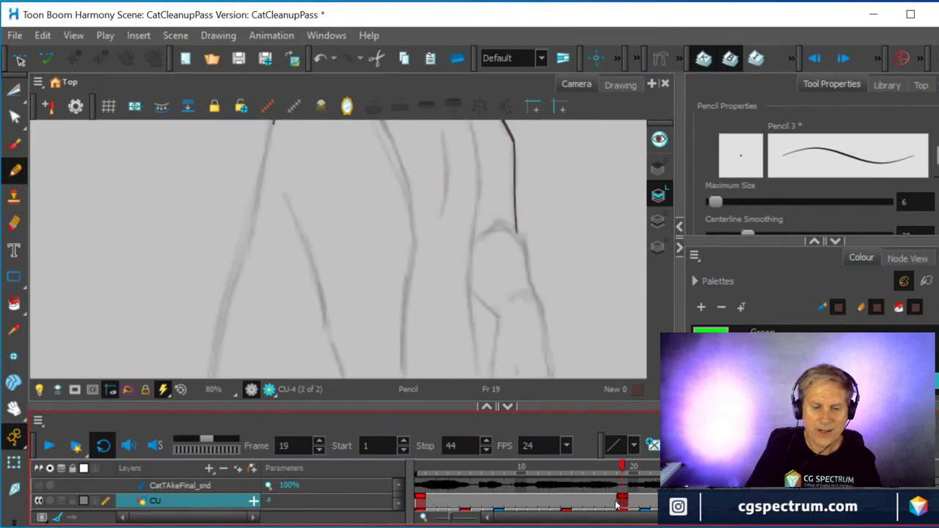
left_click(421, 505)
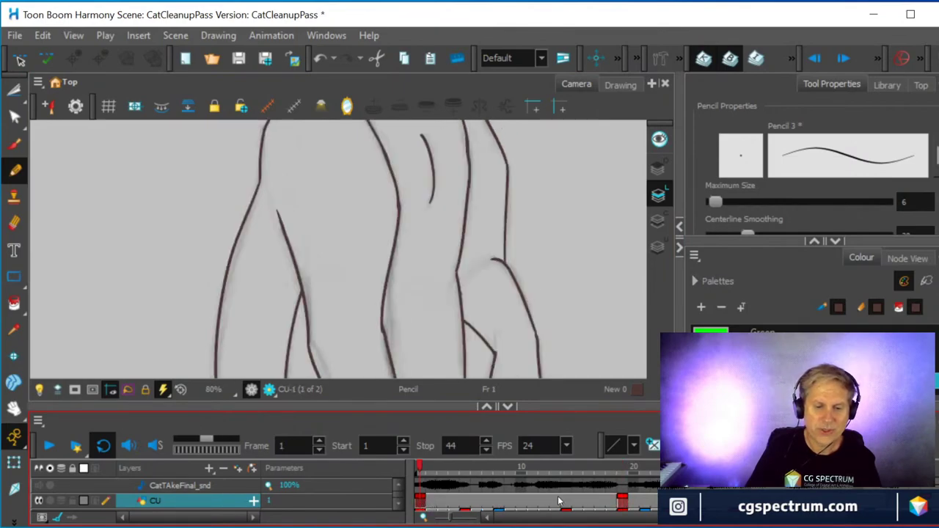
left_click(622, 505)
left_click(421, 505)
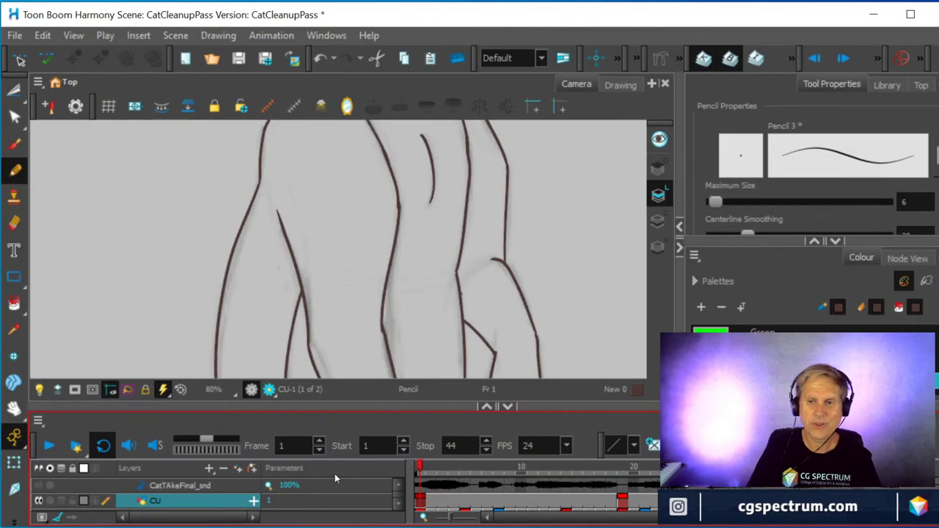
left_click(624, 501)
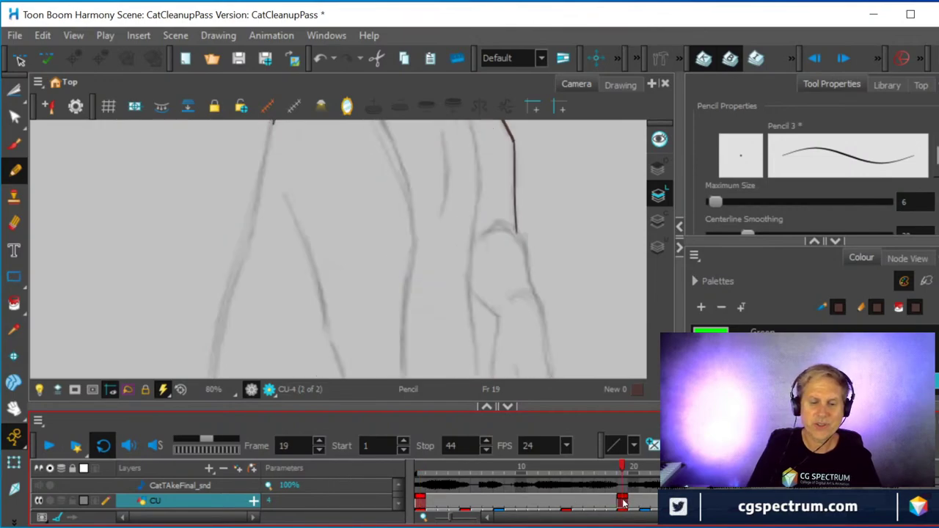
left_click(420, 502)
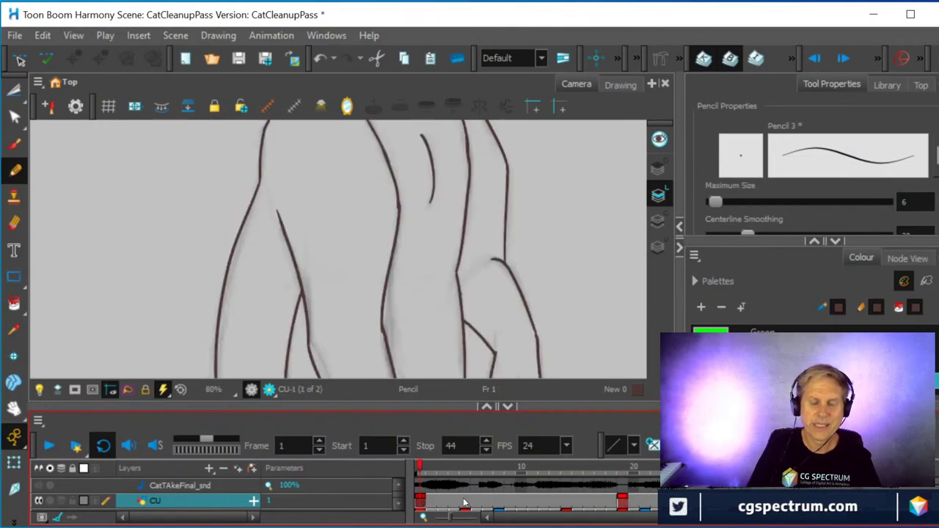
left_click(623, 505)
scroll(403, 293, "down", 5)
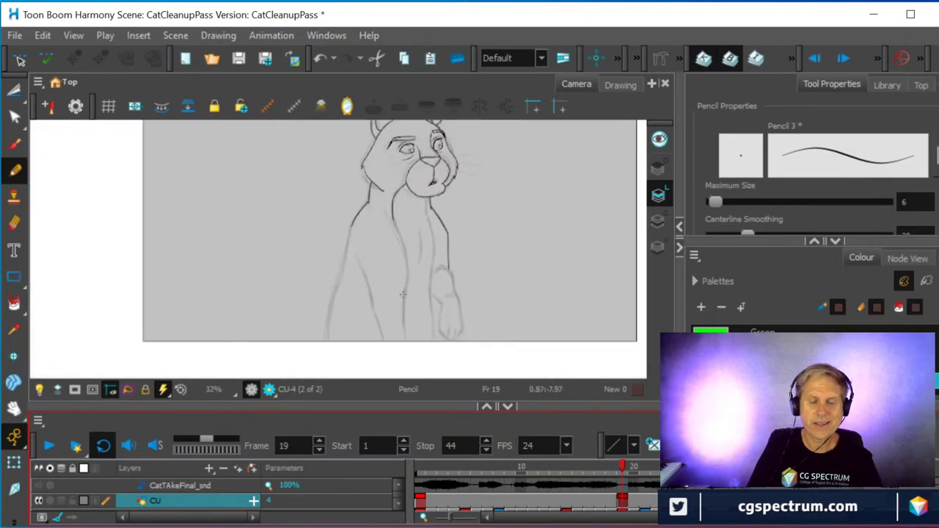
scroll(402, 294, "up", 1)
scroll(392, 285, "up", 1)
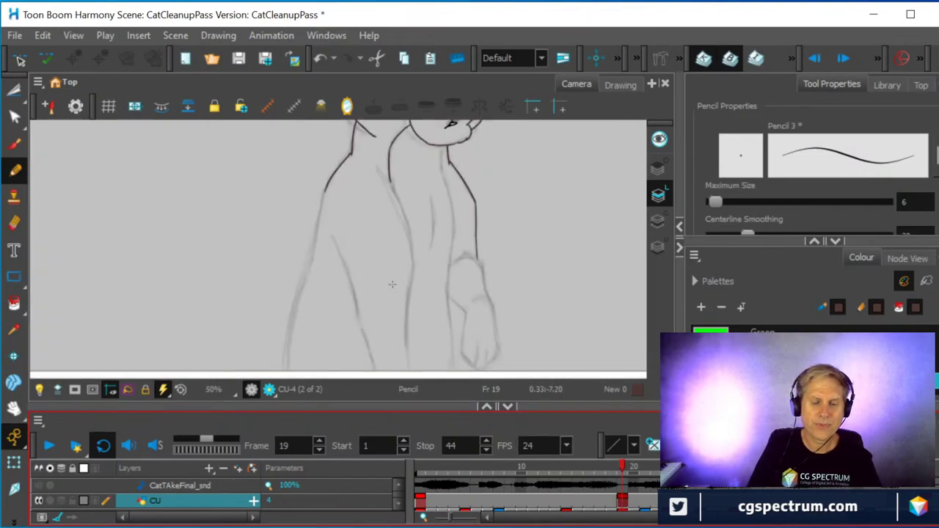
left_click(420, 506)
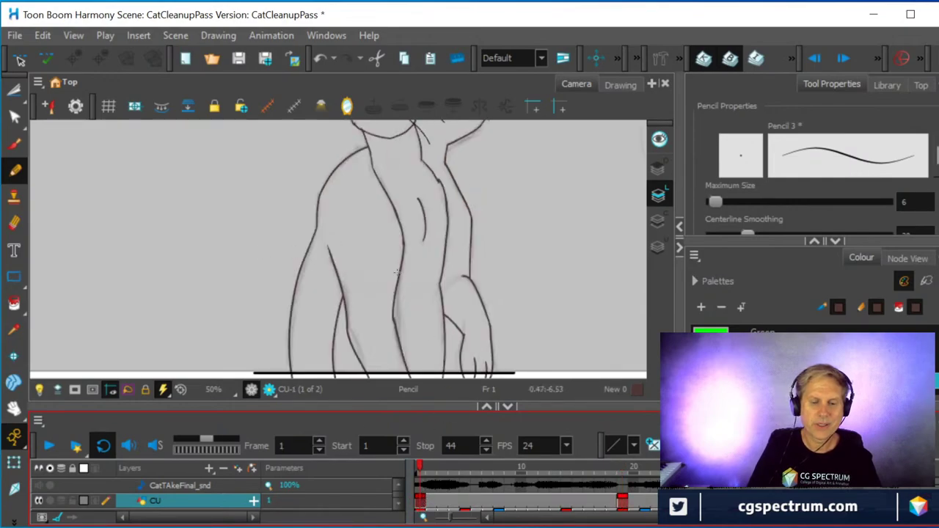
scroll(404, 274, "down", 1)
left_click_drag(404, 273, 365, 256)
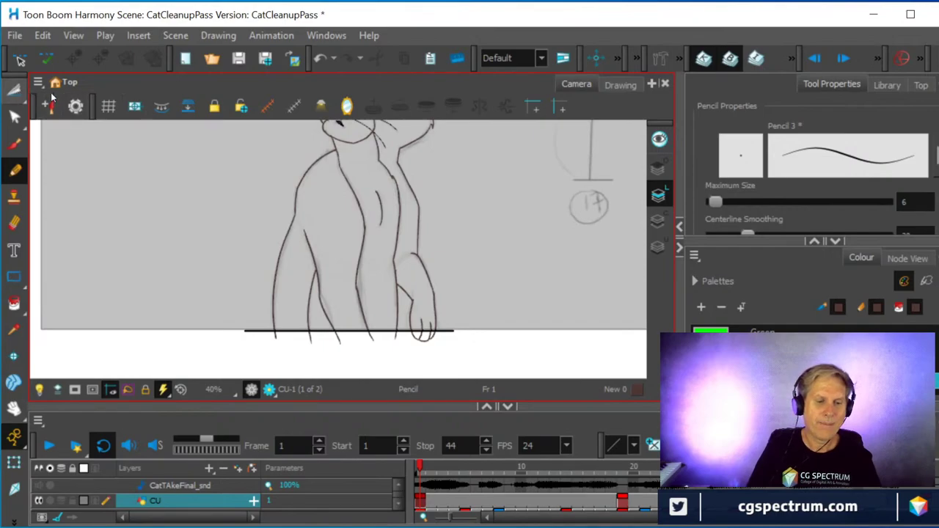
- Select frame 1's right paw lines with the Cutter and copy them with Edit > Copy Drawing Object
left_click(14, 90)
left_click(54, 105)
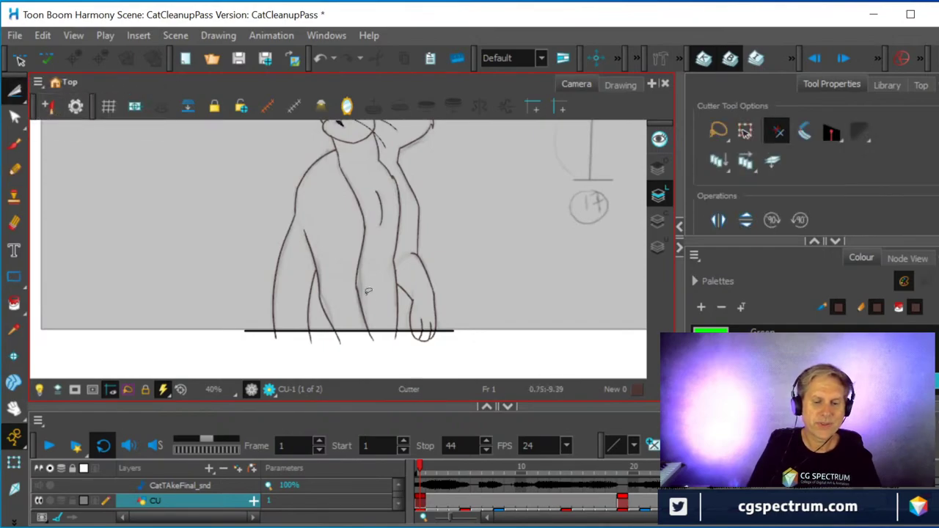
mouse_move(409, 357)
left_mouse_down()
mouse_move(409, 240)
mouse_move(433, 243)
mouse_move(455, 281)
mouse_move(443, 343)
mouse_move(403, 350)
left_mouse_up()
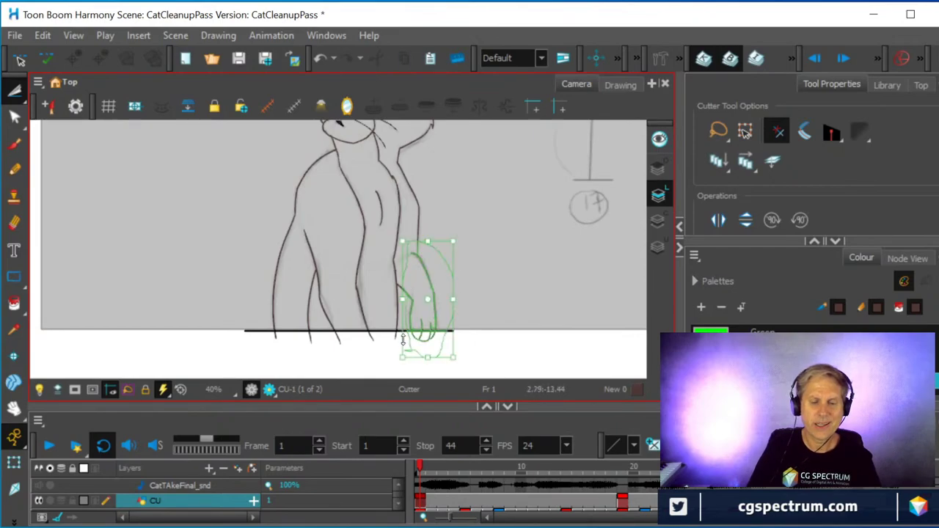
left_click(42, 35)
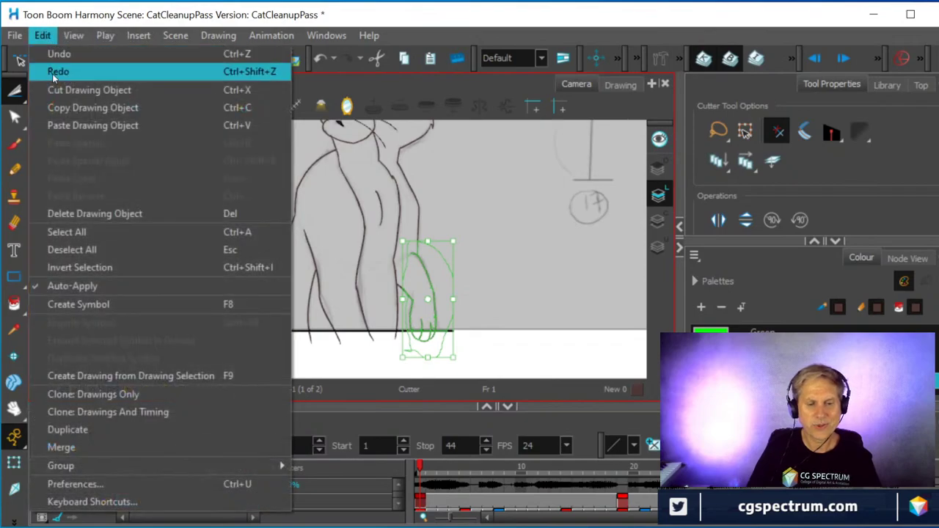
left_click(66, 109)
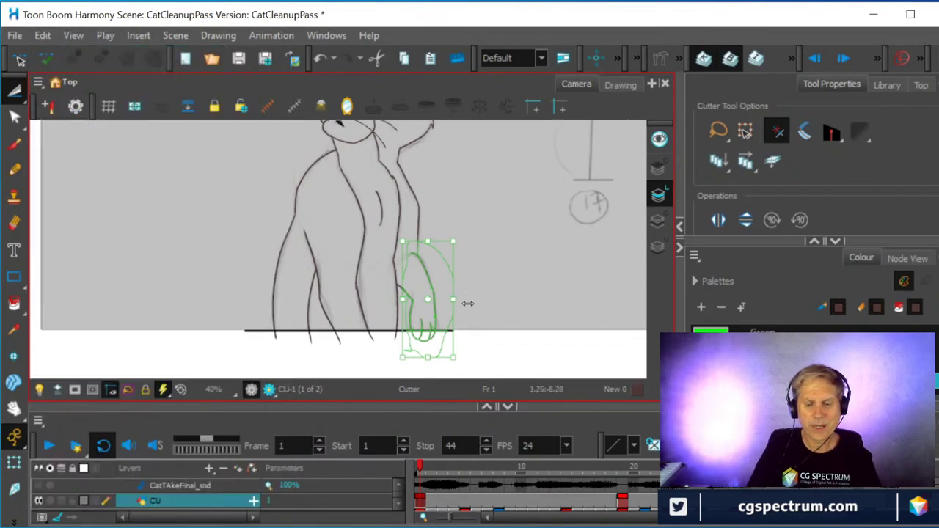
- Paste the copied paw drawing into frame 19
left_click(622, 502)
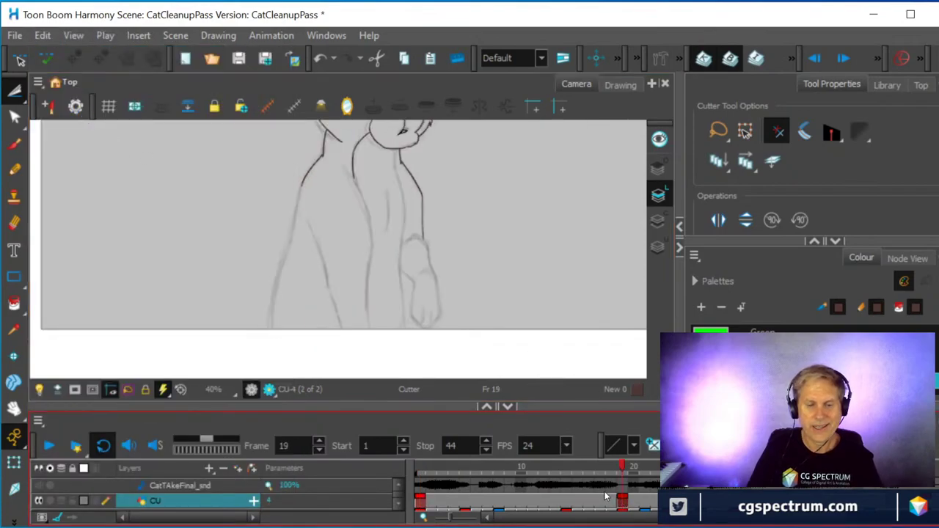
left_click(42, 36)
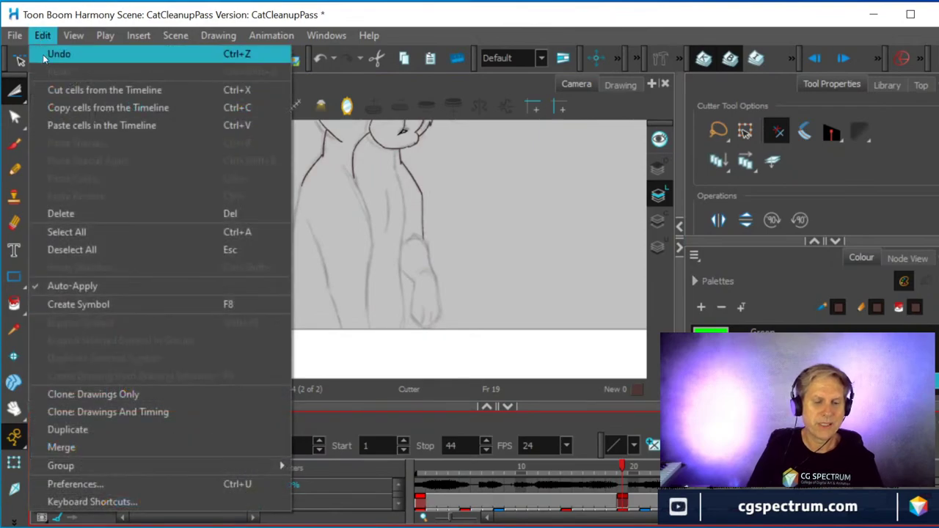
left_click(78, 126)
scroll(476, 302, "up", 2)
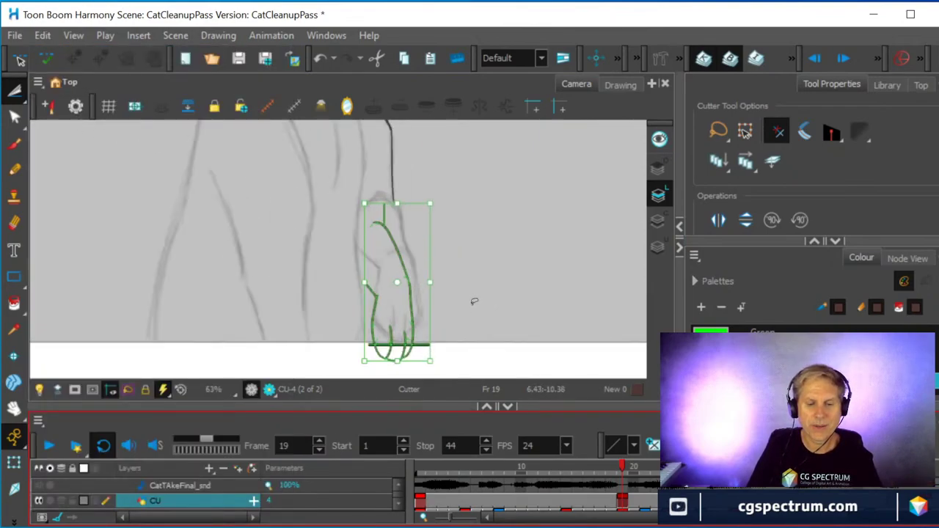
- Bring the pasted paw into view over the rough and clear the selection
left_click(411, 319)
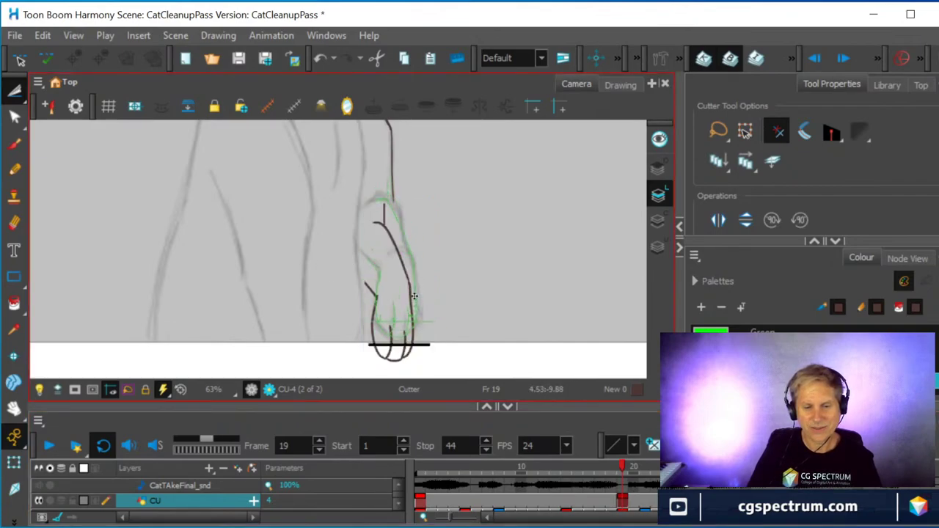
key("ctrl+a")
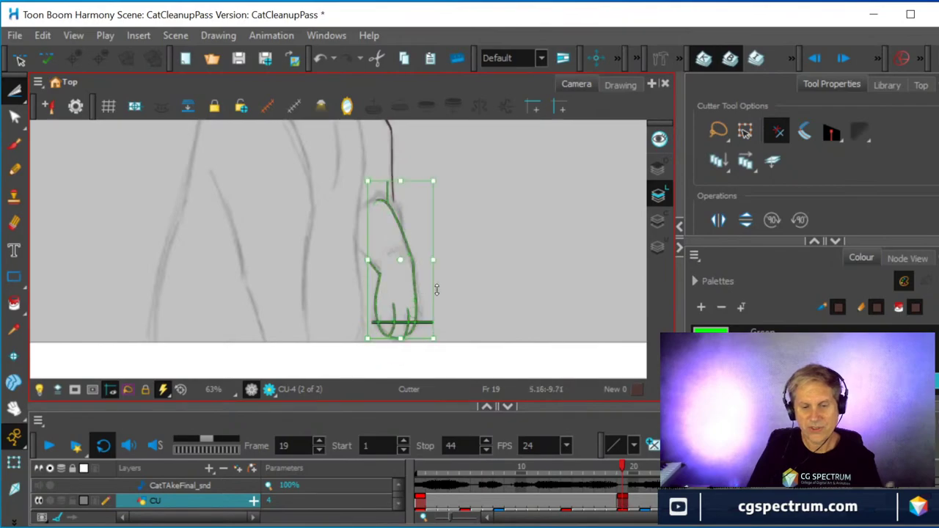
scroll(489, 275, "up", 2)
scroll(487, 272, "up", 2)
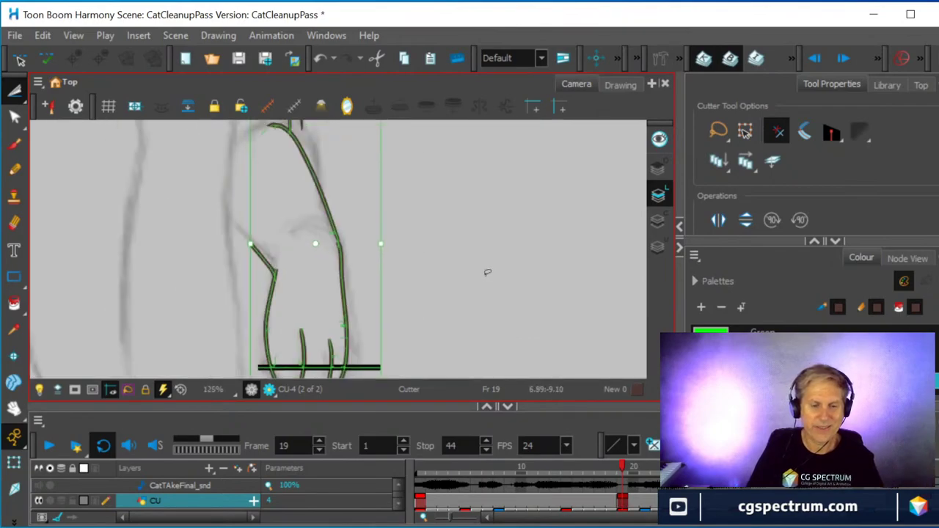
scroll(484, 273, "down", 2)
key("Escape")
mouse_move(543, 327)
left_mouse_down()
mouse_move(606, 245)
mouse_move(580, 257)
left_mouse_up()
left_click(14, 92)
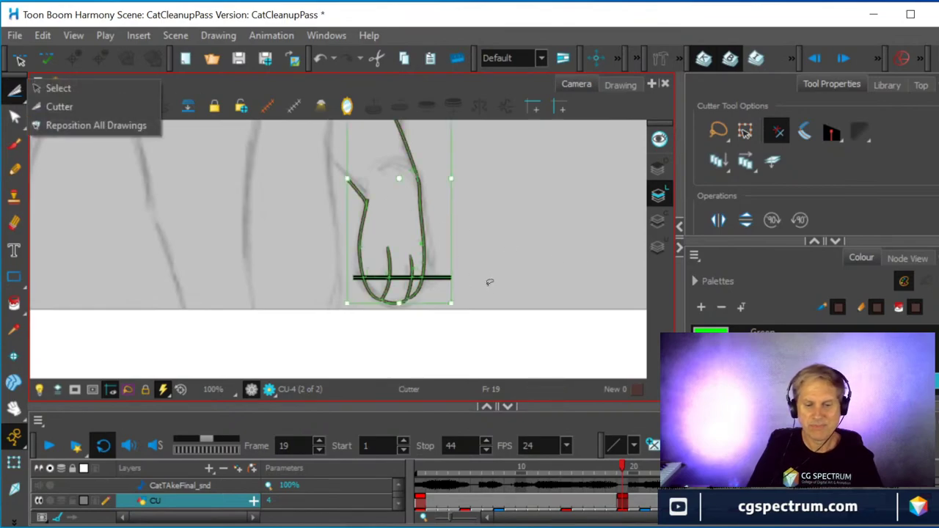
left_click(436, 278)
left_click(464, 270)
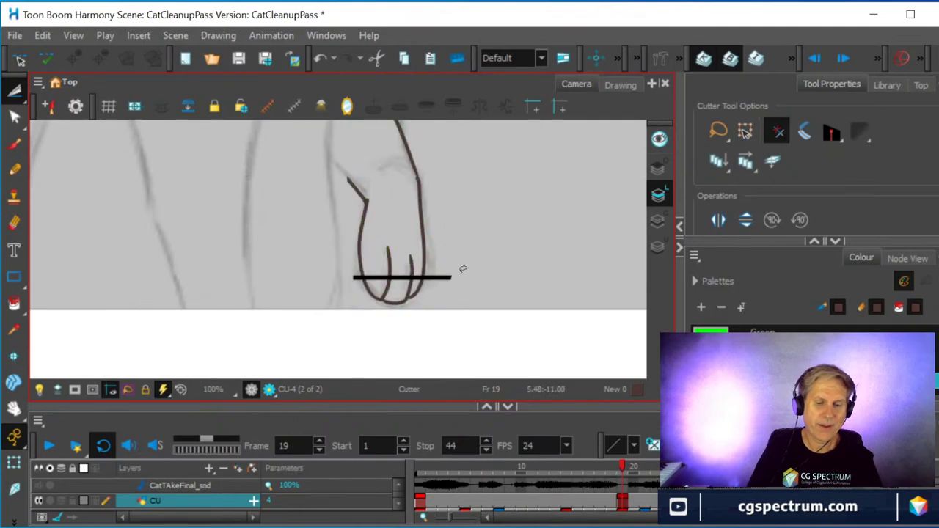
- Cut and delete the black ground-line pieces at both ends and between the paw strokes
left_click(438, 271)
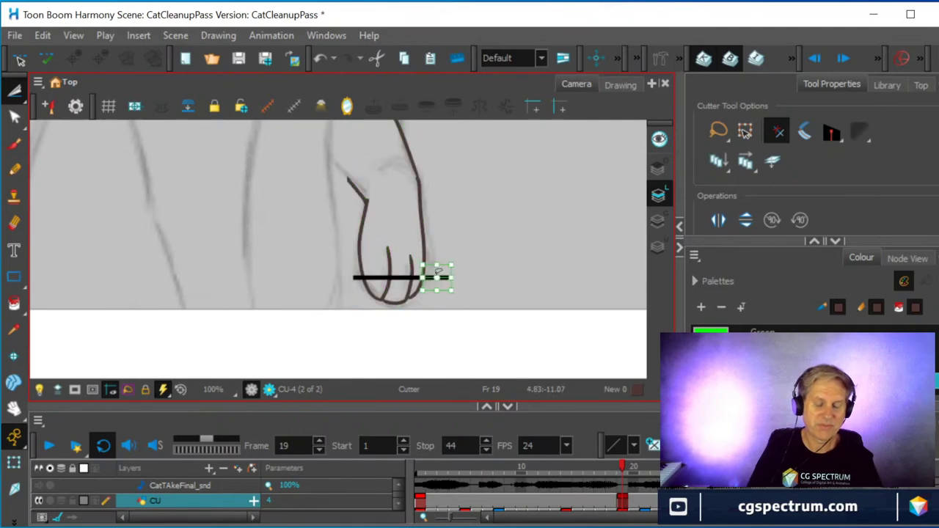
key("Delete")
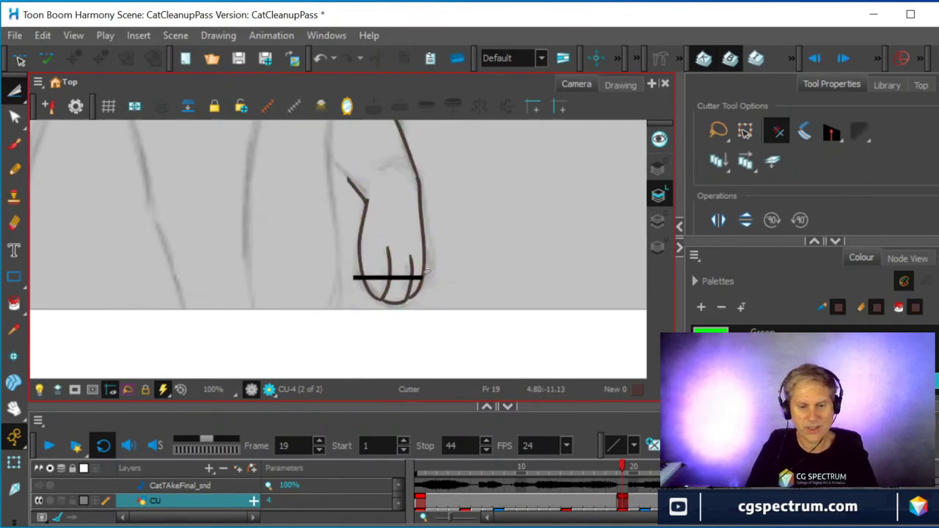
left_click(357, 275)
key("Delete")
left_click(377, 276)
key("Delete")
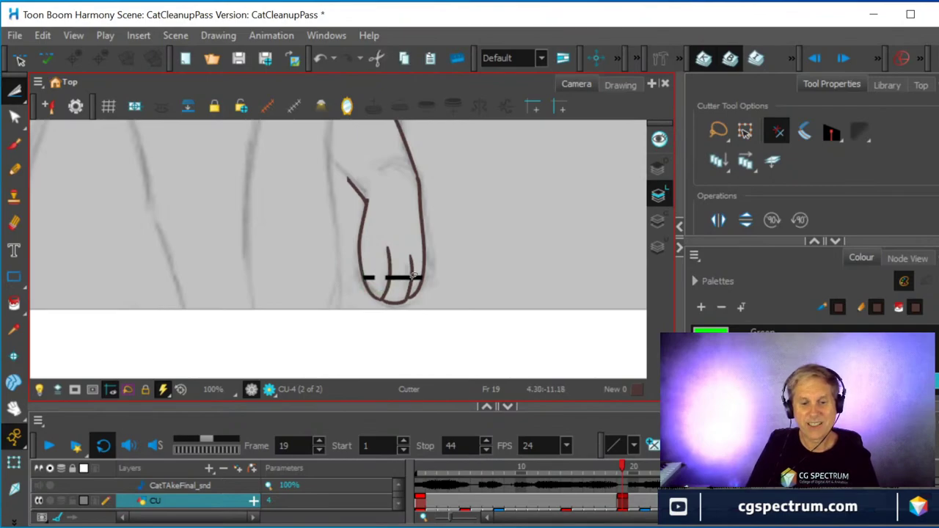
left_click(399, 276)
key("Delete")
scroll(419, 271, "up", 2)
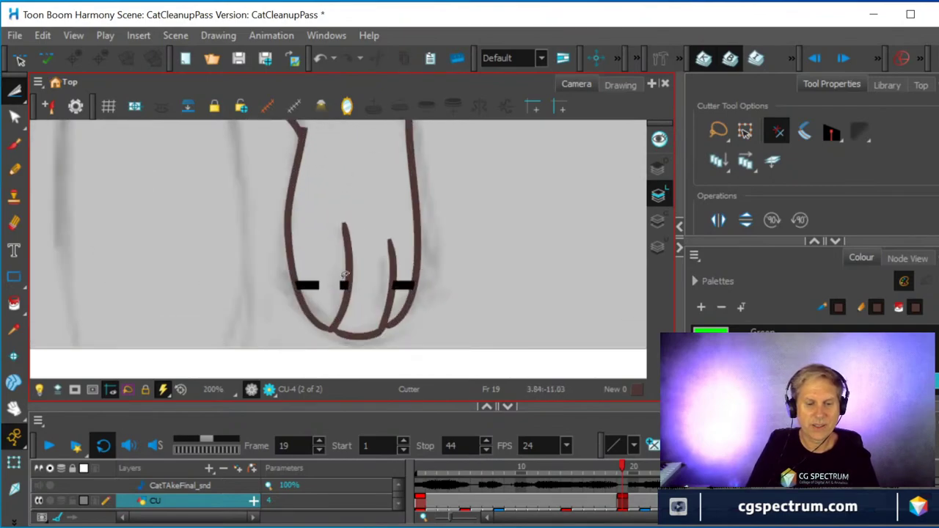
- Delete the left black mark and its leftover sliver, and trim the middle mark
left_click(310, 284)
key("Delete")
scroll(330, 268, "up", 1)
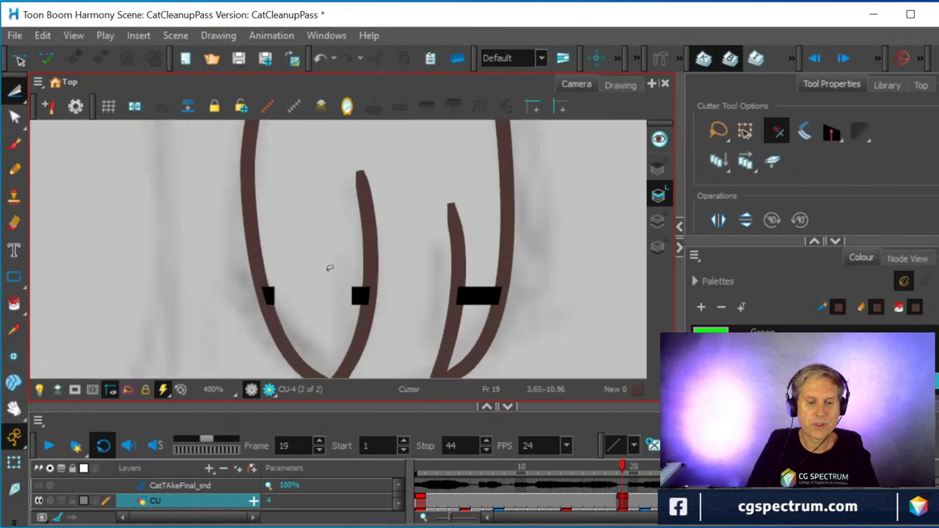
left_click(265, 293)
key("Delete")
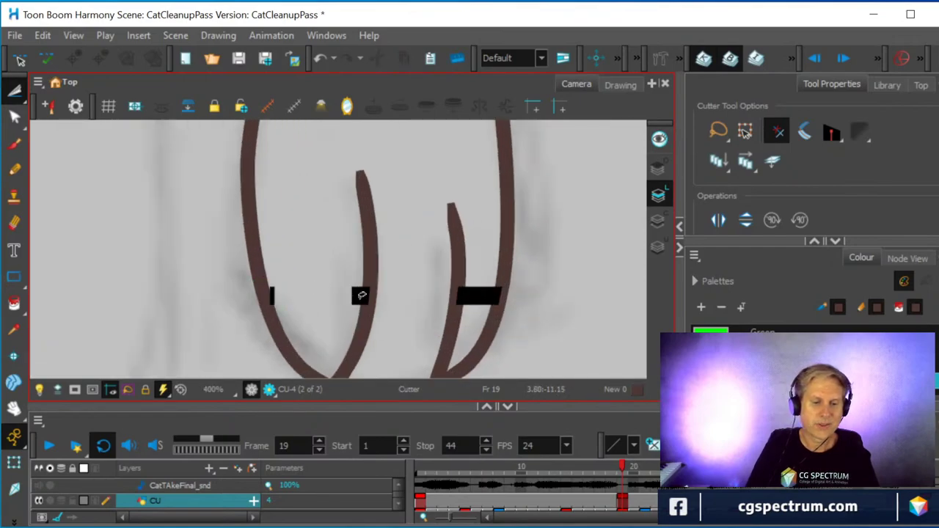
left_click(273, 294)
key("Delete")
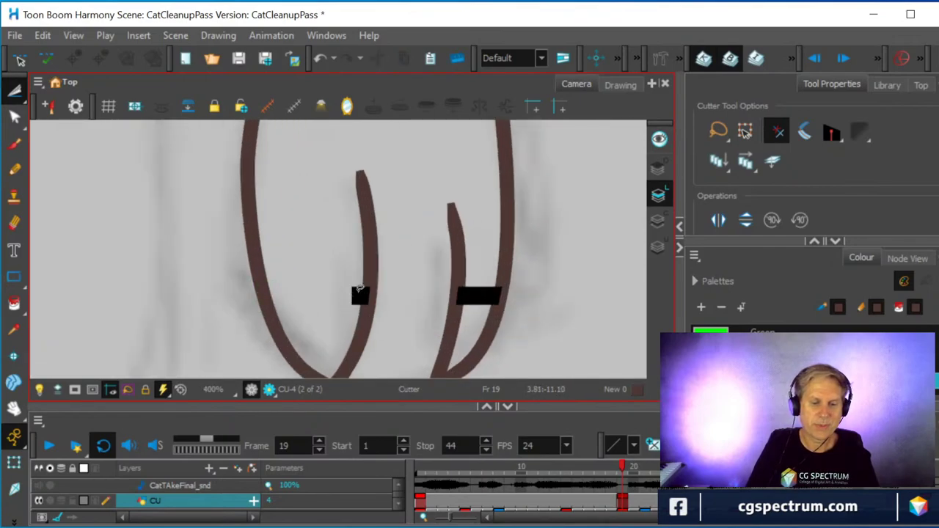
left_click(371, 295)
key("Escape")
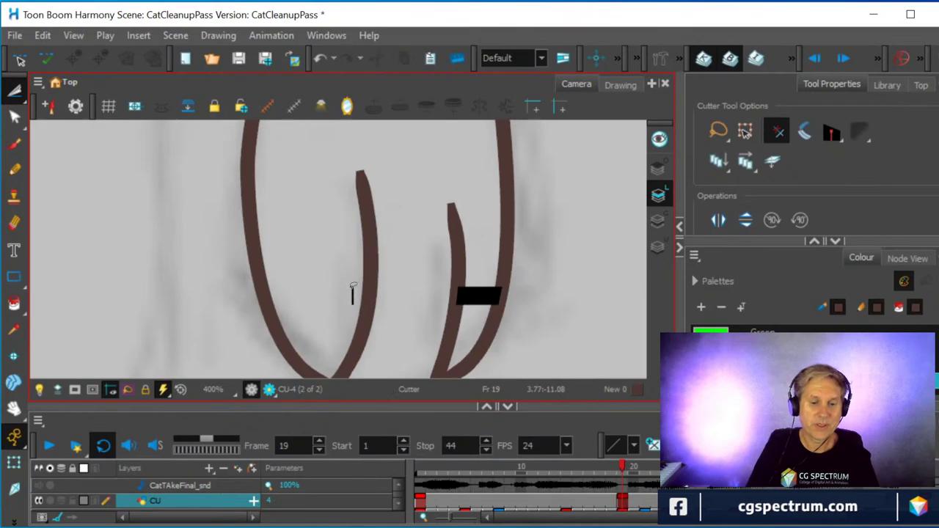
- Remove the thin mark and every piece of the black bar on the right stroke
left_click(352, 292)
key("Delete")
left_click(478, 290)
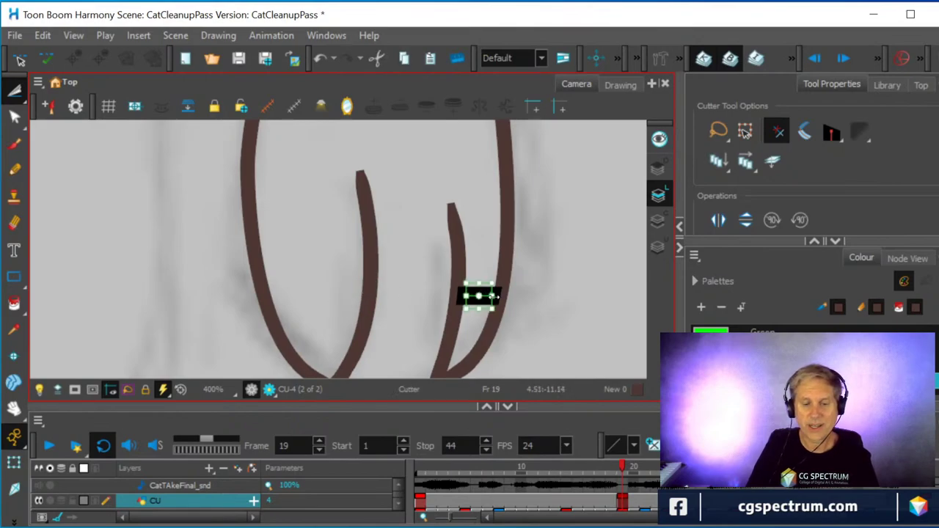
key("Delete")
left_click(458, 293)
key("Delete")
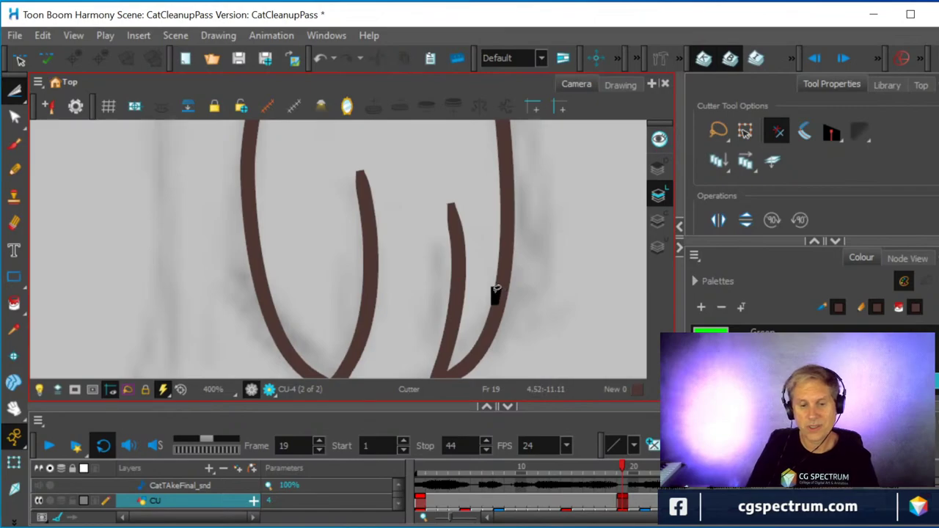
left_click(496, 291)
key("Delete")
scroll(523, 289, "down", 4)
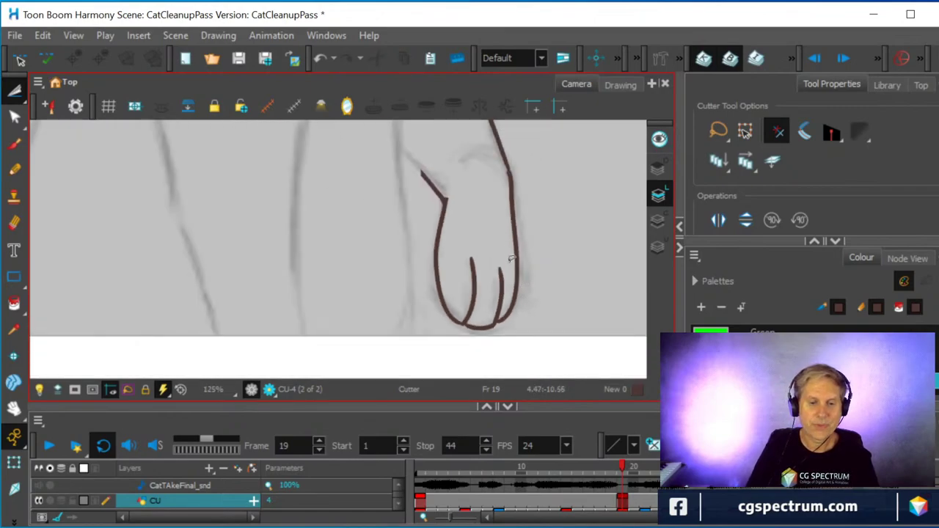
- Frame the arm above the paw and cut away the stray stub of the stroke
scroll(512, 258, "down", 1)
left_click_drag(465, 286, 437, 313)
scroll(434, 308, "up", 2)
scroll(436, 300, "down", 3)
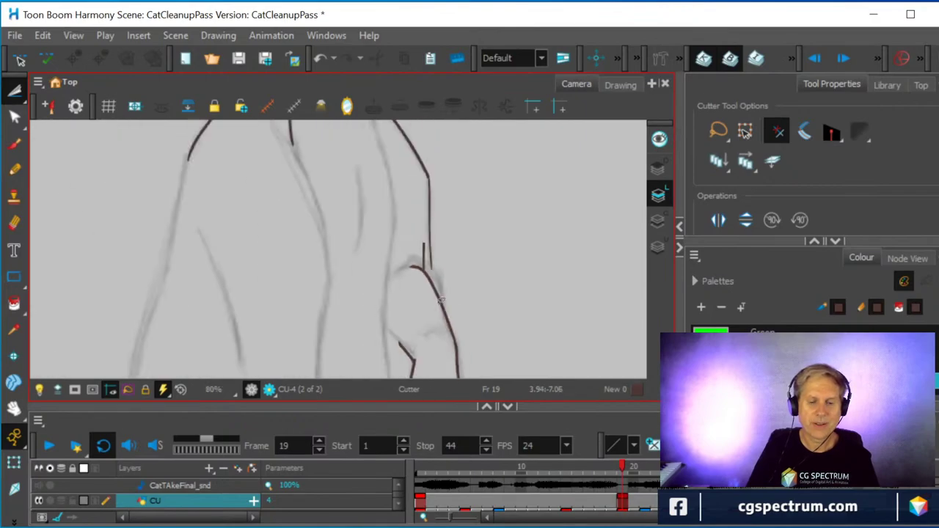
scroll(440, 300, "up", 3)
scroll(441, 300, "up", 1)
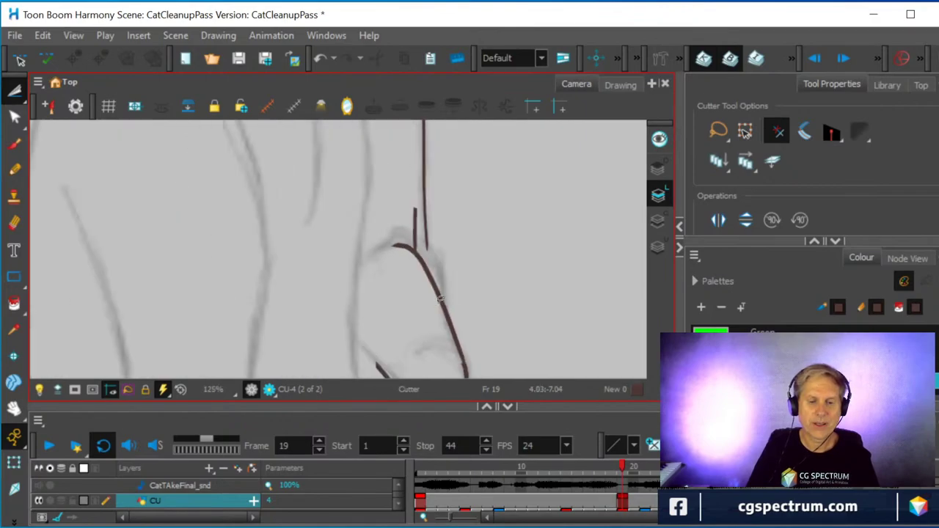
scroll(402, 254, "down", 2)
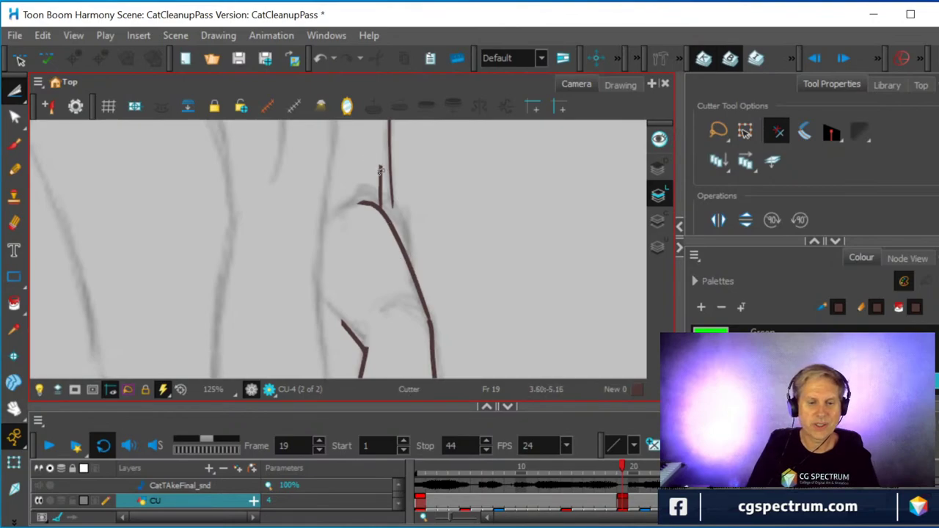
left_click_drag(381, 170, 391, 194)
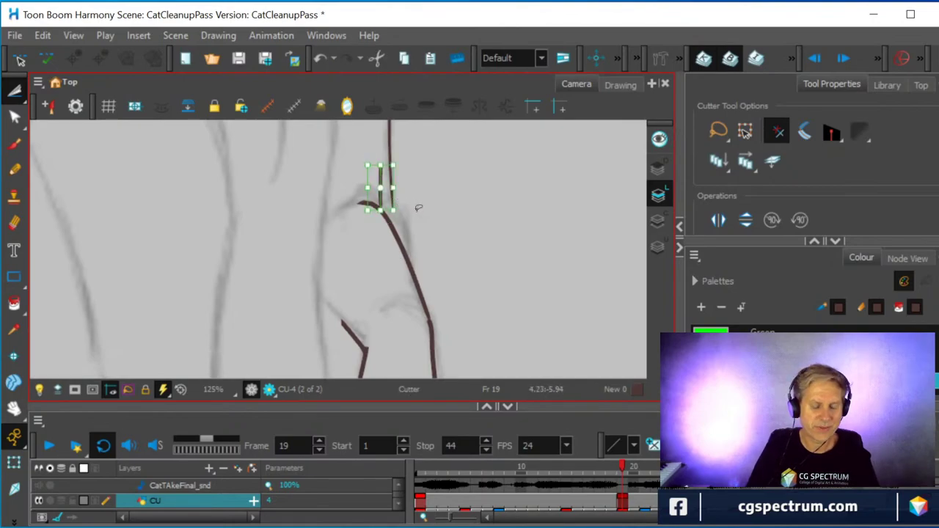
key("Delete")
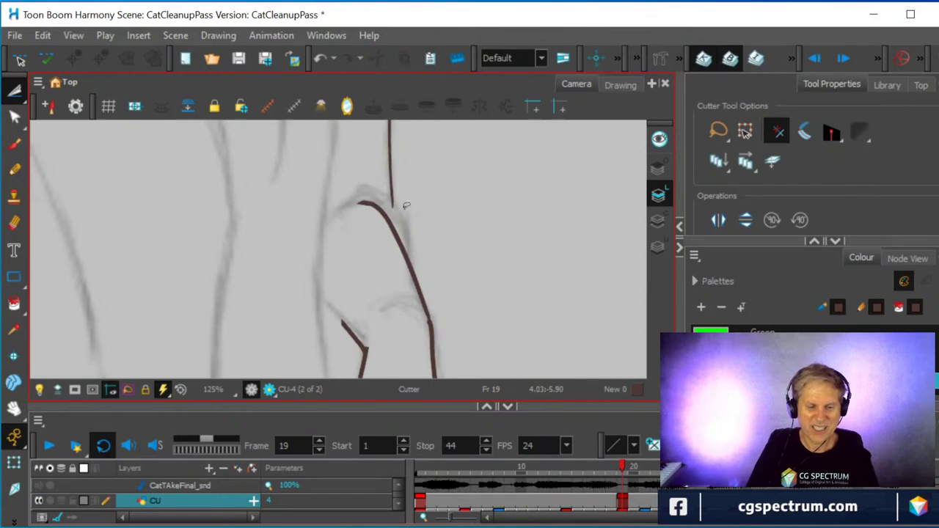
- Erase the brown curve below the joint and redraw it with the Pencil along the rough line
left_click(14, 223)
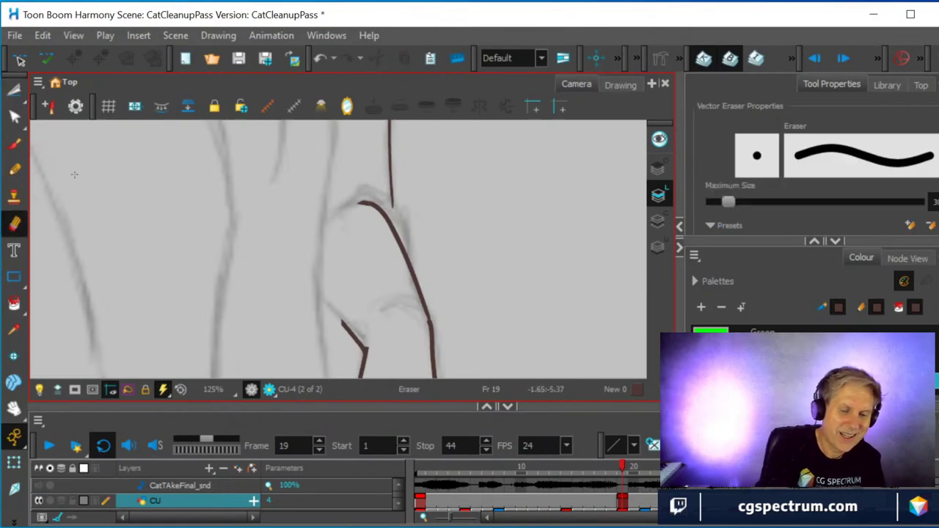
mouse_move(358, 200)
left_mouse_down()
mouse_move(395, 236)
mouse_move(426, 315)
left_mouse_up()
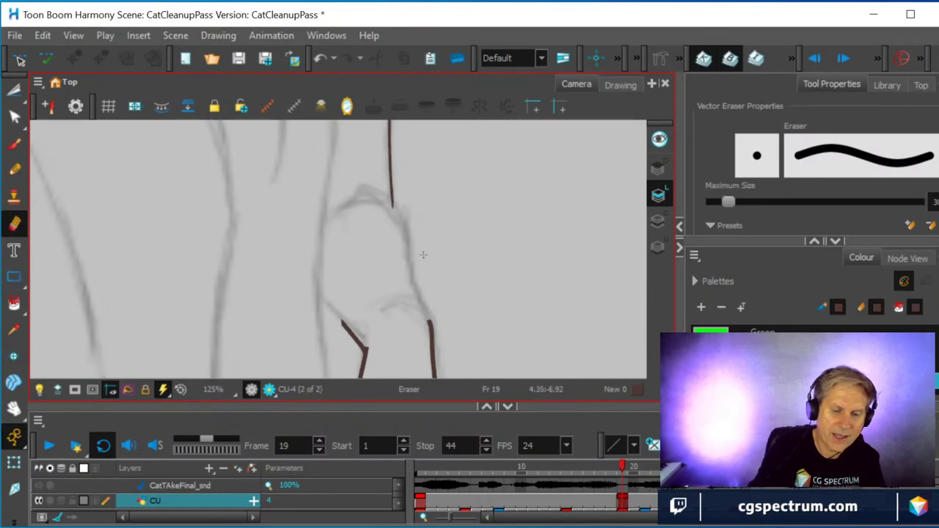
left_click(14, 170)
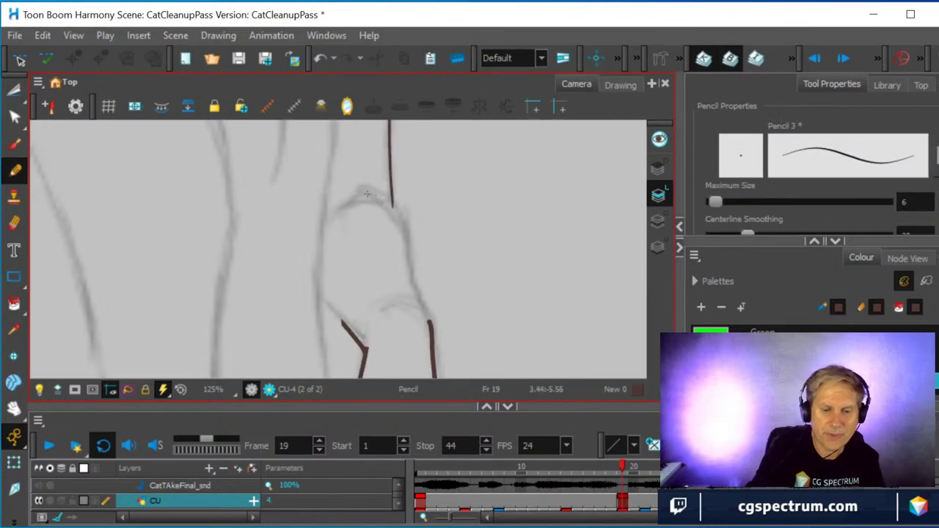
mouse_move(367, 194)
left_mouse_down()
mouse_move(401, 214)
mouse_move(432, 336)
left_mouse_up()
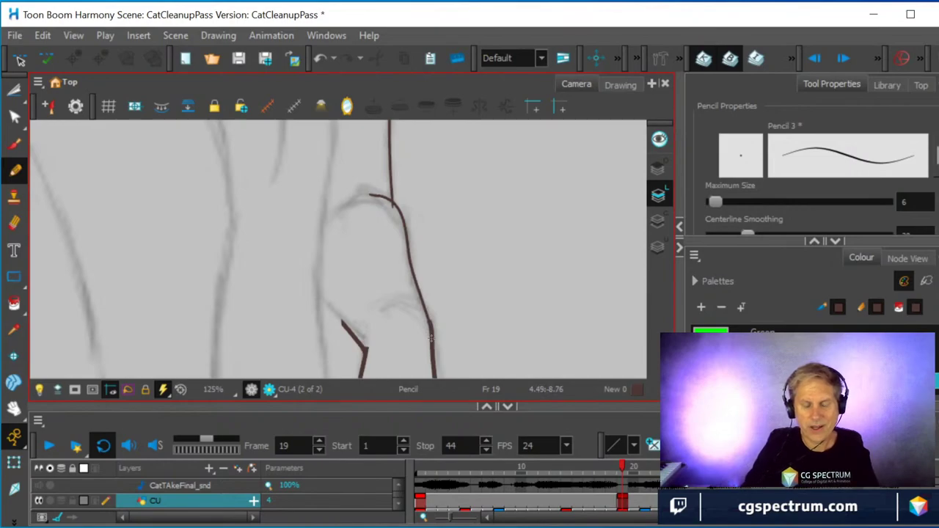
scroll(431, 338, "up", 2)
scroll(397, 334, "down", 3)
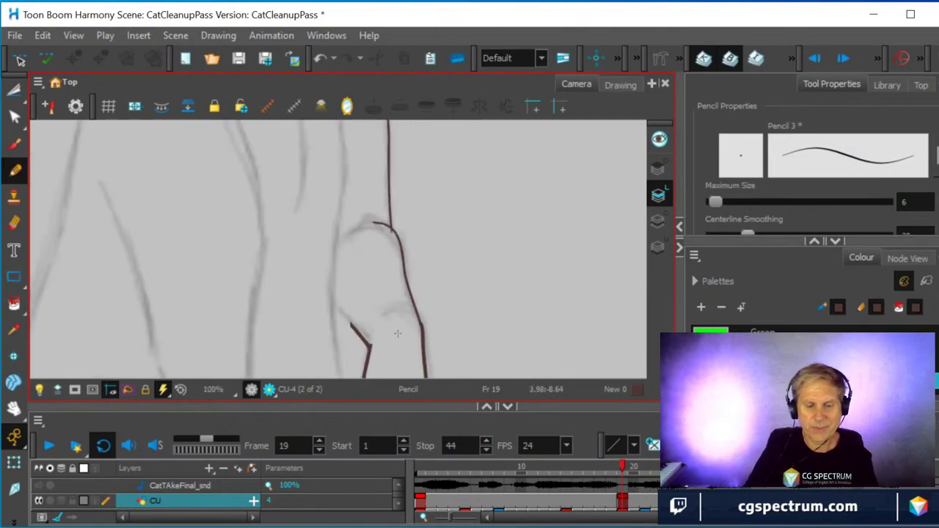
scroll(484, 253, "down", 3)
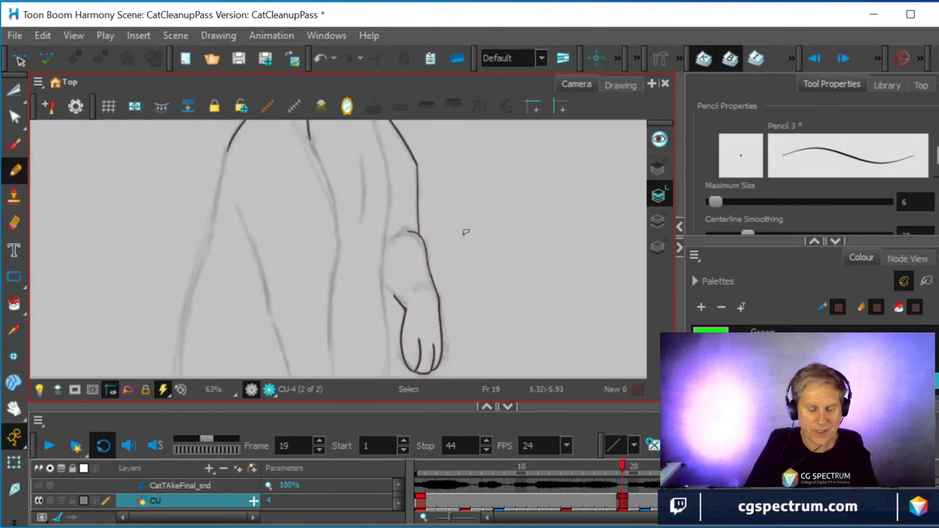
- Undo the wrist stroke and redraw it thicker with Pencil Maximum Size 10
key("ctrl+z")
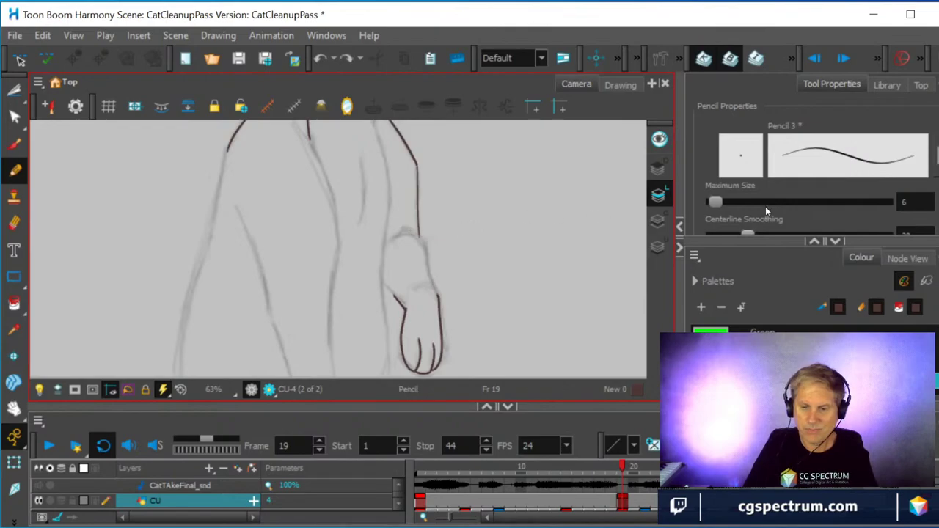
left_click(906, 201)
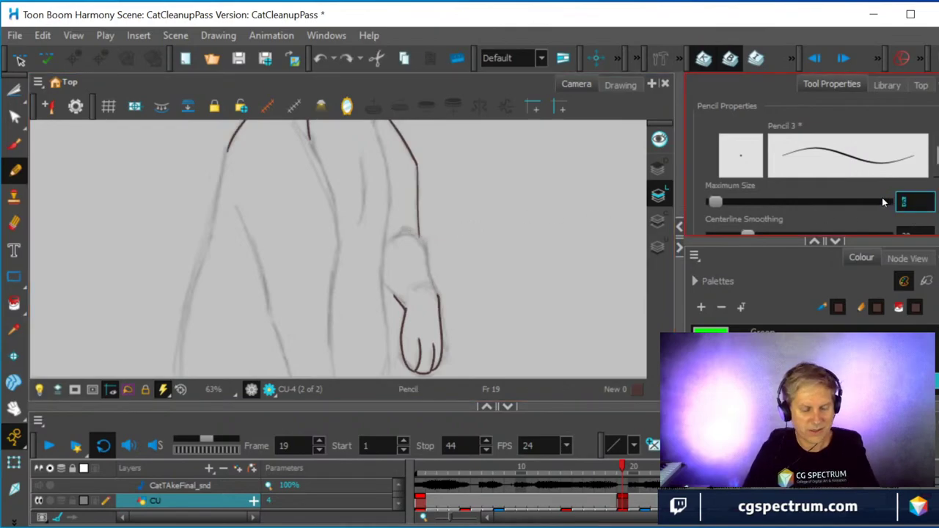
type("10")
scroll(429, 253, "up", 2)
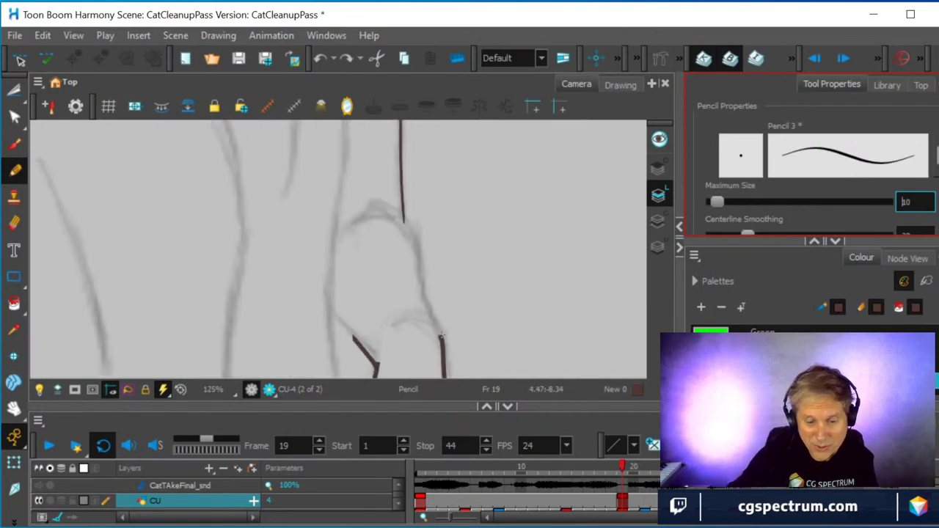
mouse_move(441, 339)
left_mouse_down()
mouse_move(421, 301)
mouse_move(406, 225)
mouse_move(382, 210)
mouse_move(353, 226)
left_mouse_up()
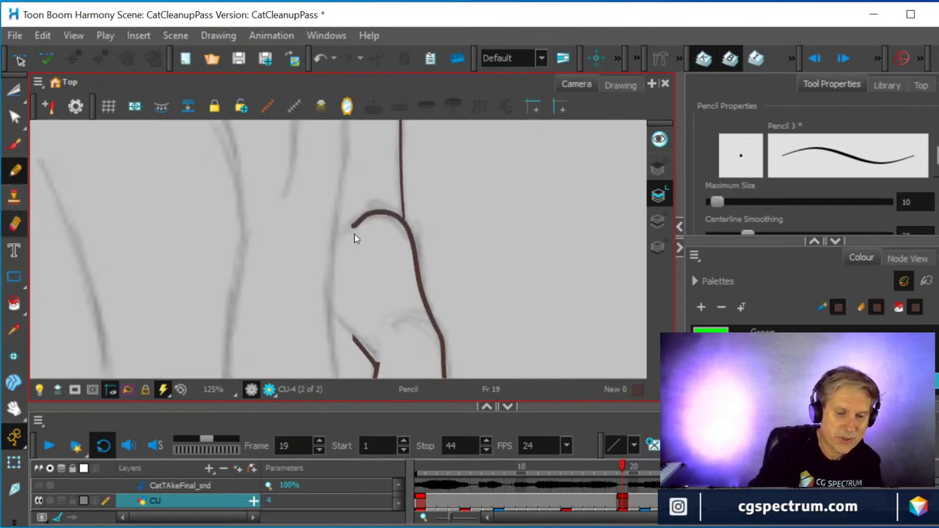
- Erase the wrist curve's stray left tip and pull its left end down-left with the Contour Editor
key("alt+e")
left_click_drag(345, 231, 356, 222)
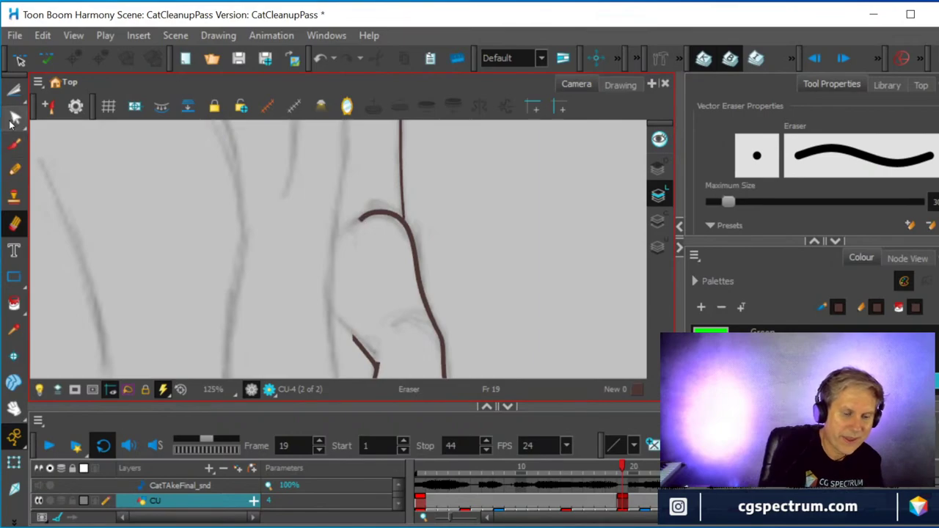
left_click(15, 117)
left_click(365, 220)
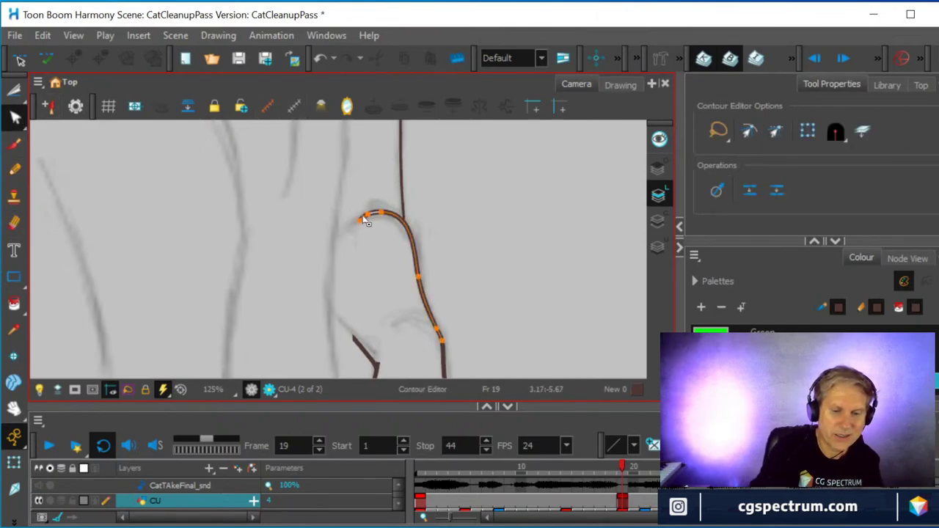
mouse_move(364, 220)
left_mouse_down()
mouse_move(346, 228)
mouse_move(355, 220)
mouse_move(348, 242)
mouse_move(340, 234)
left_mouse_up()
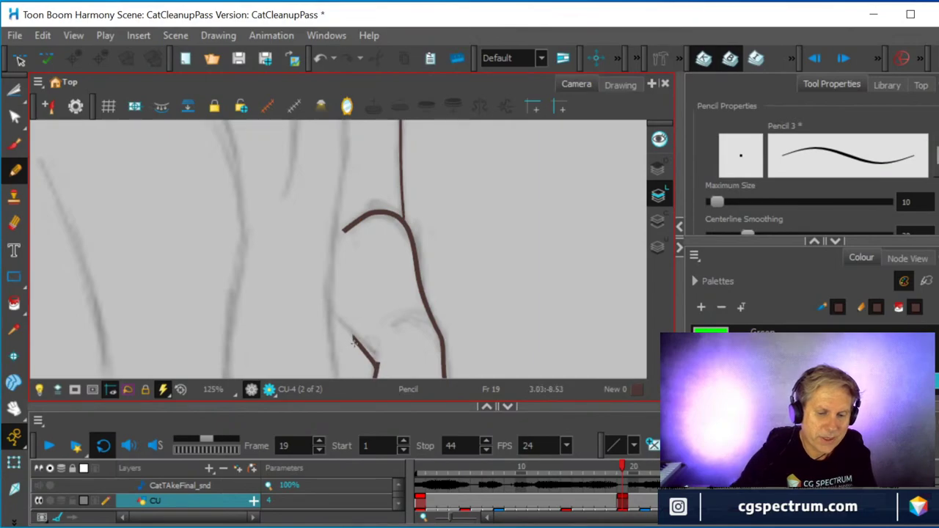
- Stretch the short lower stroke up-left toward the arm with the Contour Editor
left_click_drag(352, 345, 330, 316)
key("ctrl+z")
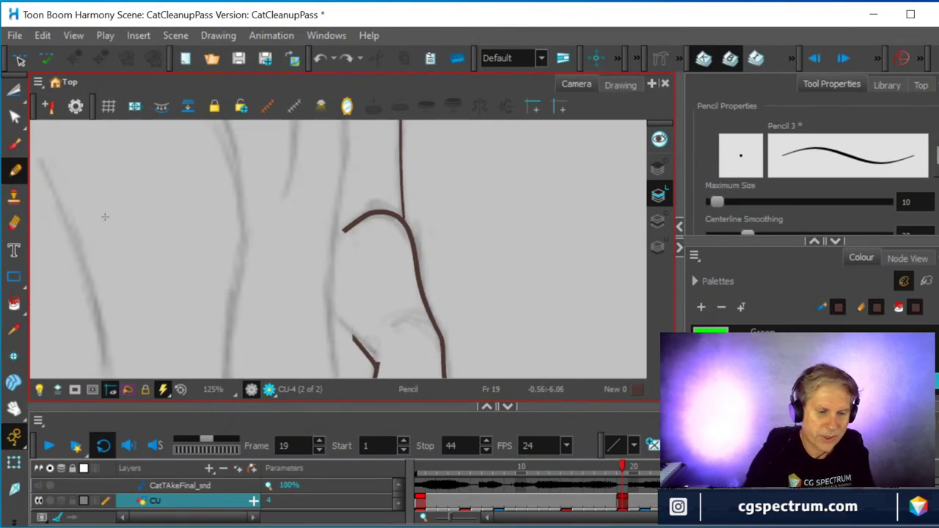
key("alt+q")
left_click(354, 344)
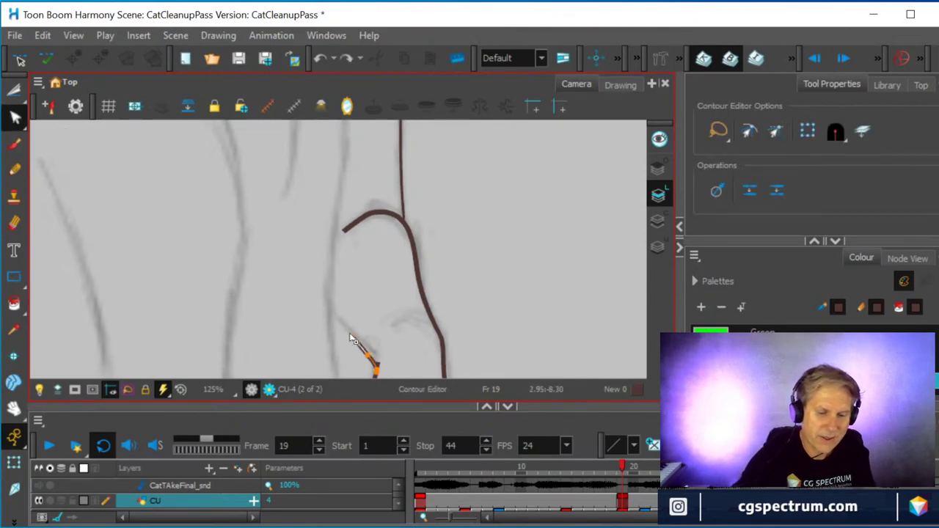
left_click_drag(322, 309, 323, 306)
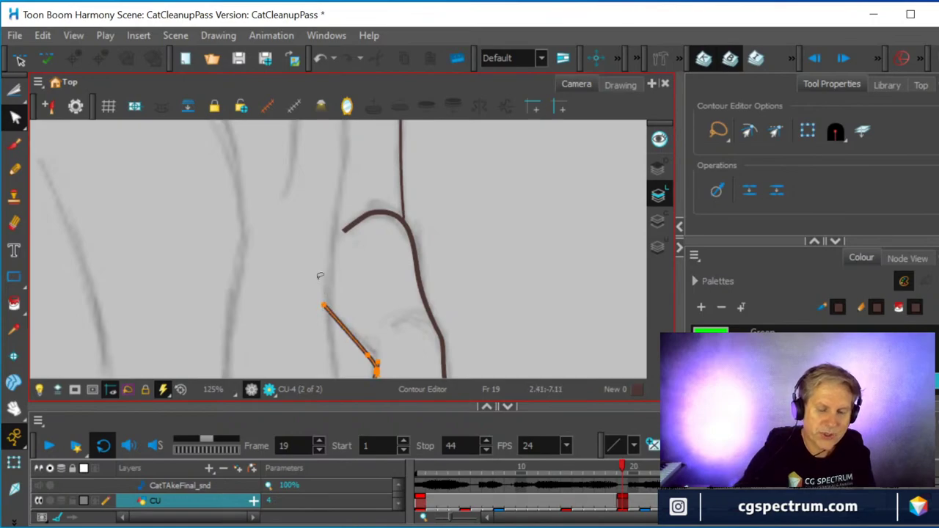
scroll(320, 275, "down", 1)
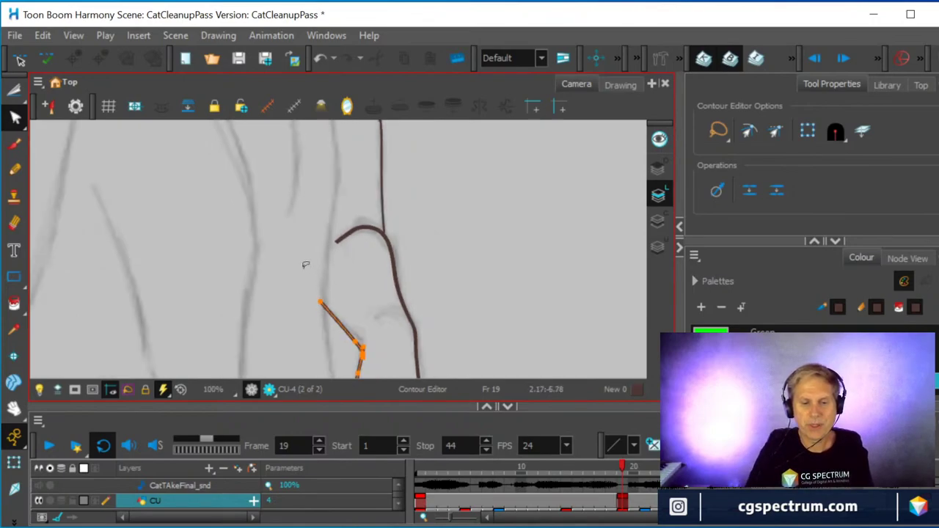
left_click(469, 238)
scroll(474, 327, "up", 3)
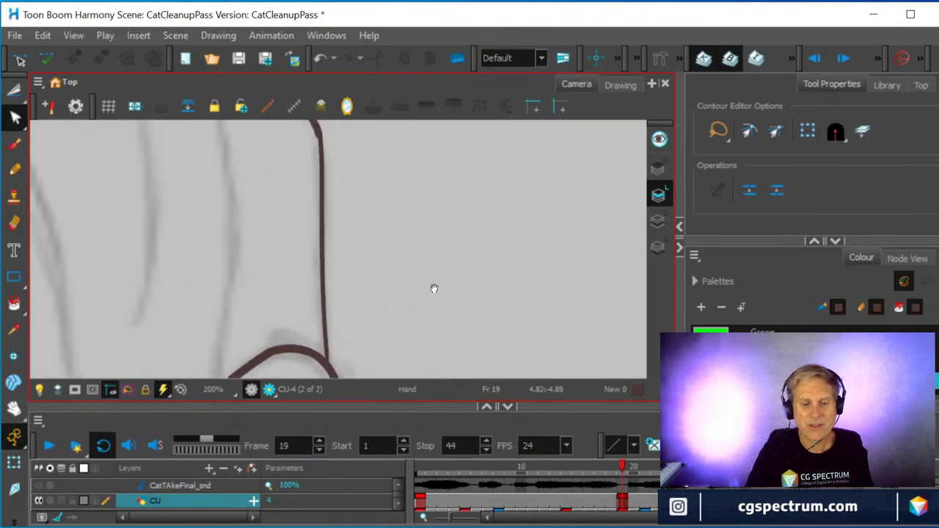
left_click_drag(433, 288, 541, 230)
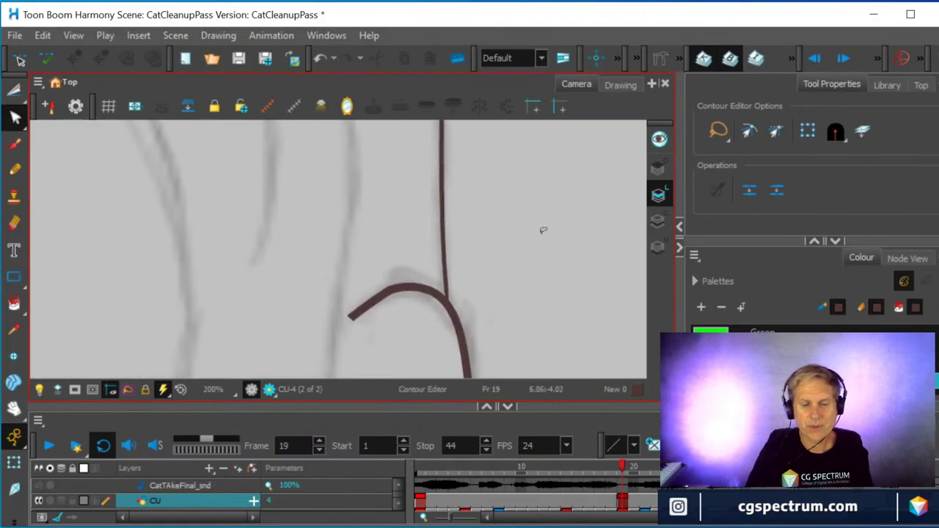
left_click(13, 224)
- Trim the wrist curve's left tip with the Eraser and zoom out to the lower body
mouse_move(335, 310)
left_mouse_down()
mouse_move(351, 314)
mouse_move(346, 297)
mouse_move(367, 293)
mouse_move(312, 275)
mouse_move(330, 301)
mouse_move(340, 261)
left_mouse_up()
scroll(342, 280, "down", 2)
scroll(446, 204, "down", 2)
left_click_drag(446, 203, 410, 235)
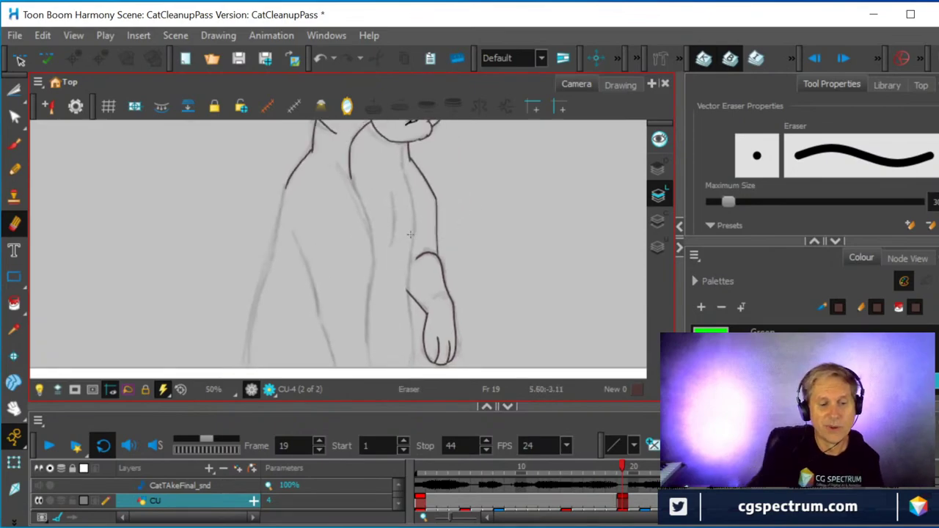
- Draw the ground line along the cat's base and a Pencil line rising up the lower body
left_click(14, 170)
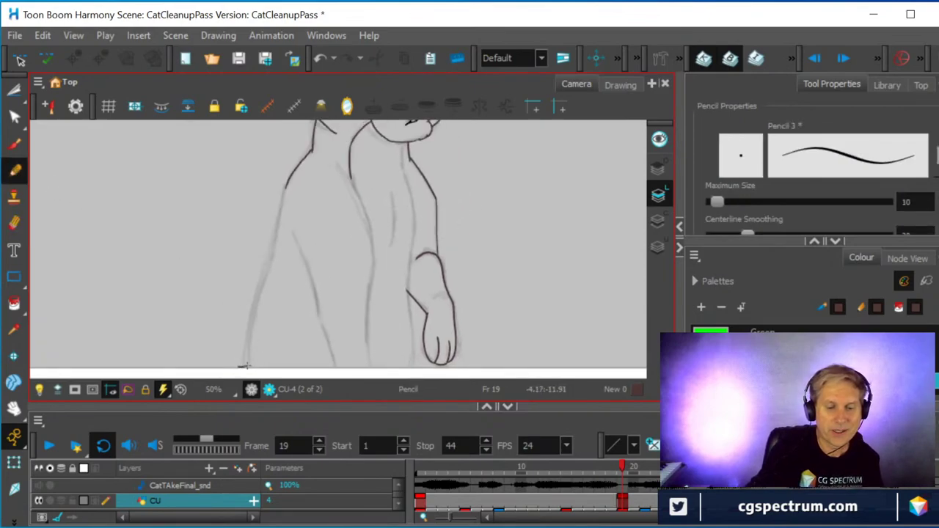
left_click_drag(246, 364, 425, 367)
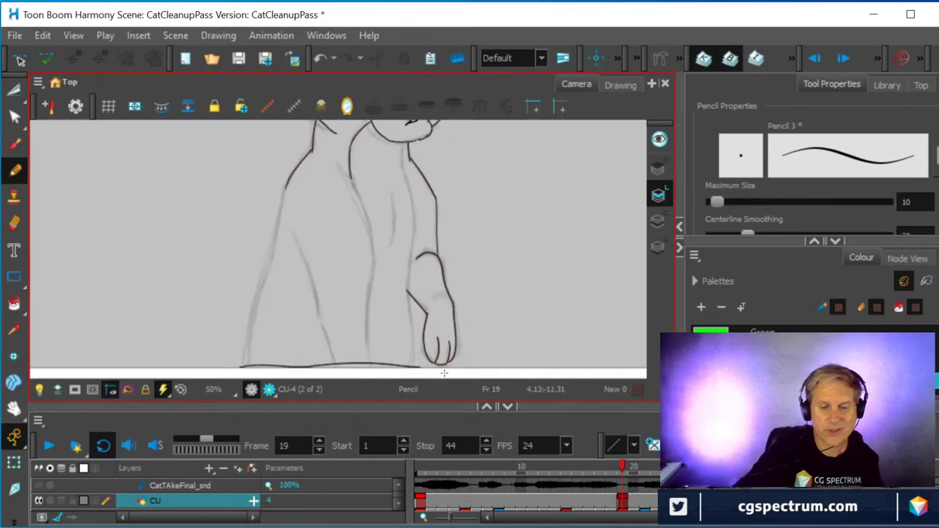
scroll(444, 373, "up", 1)
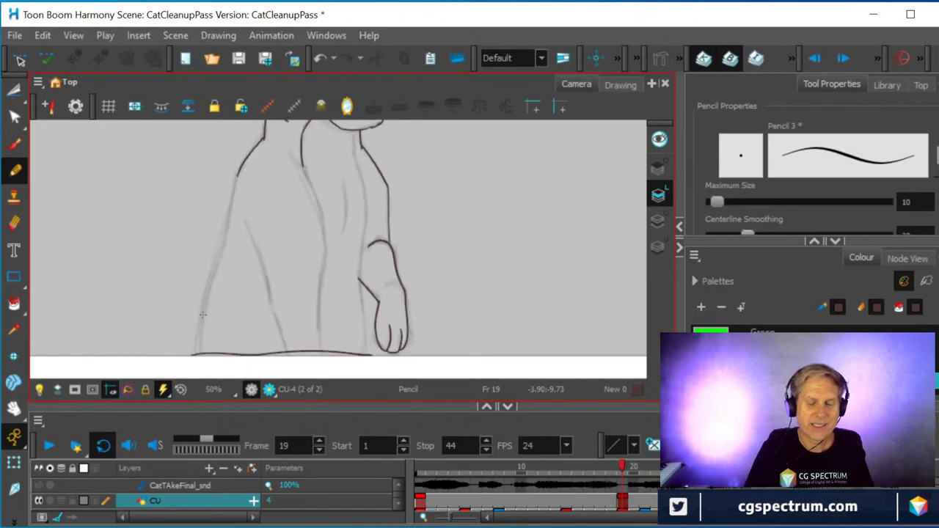
scroll(202, 315, "up", 1)
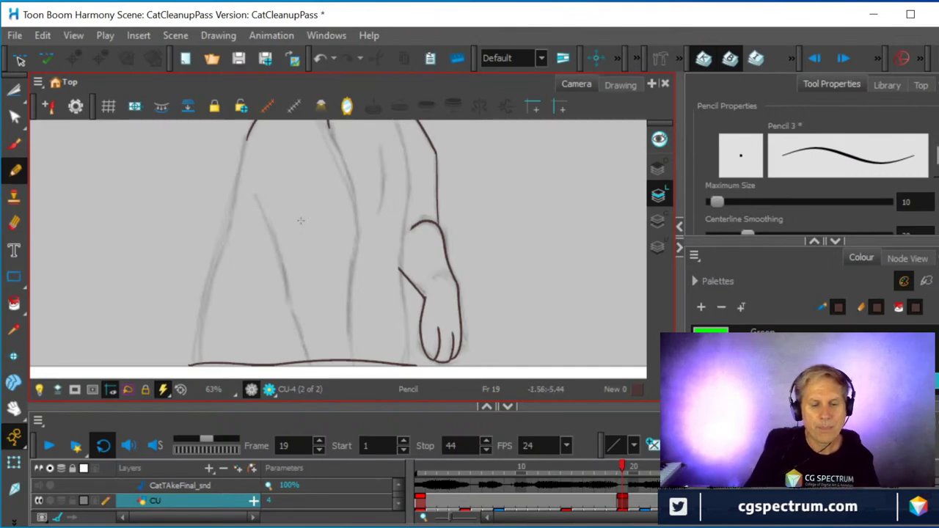
scroll(337, 261, "down", 1)
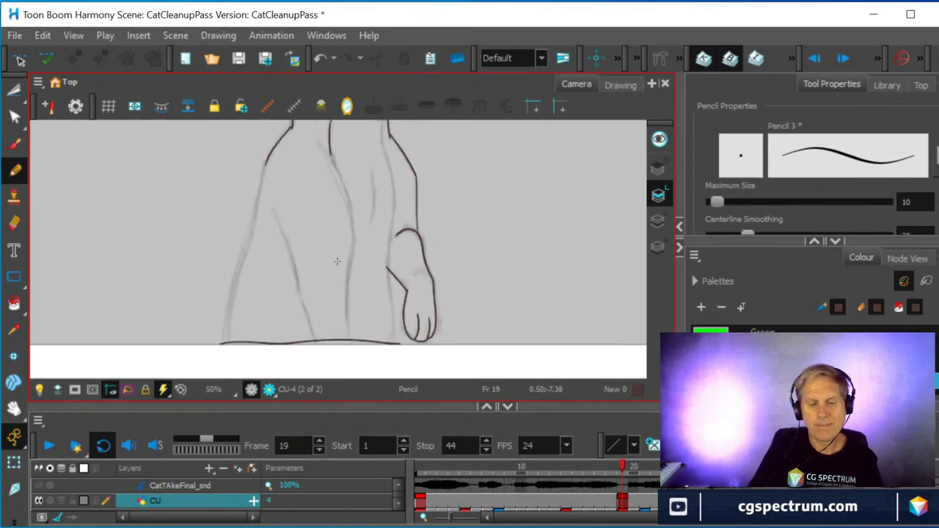
left_click_drag(336, 262, 331, 293)
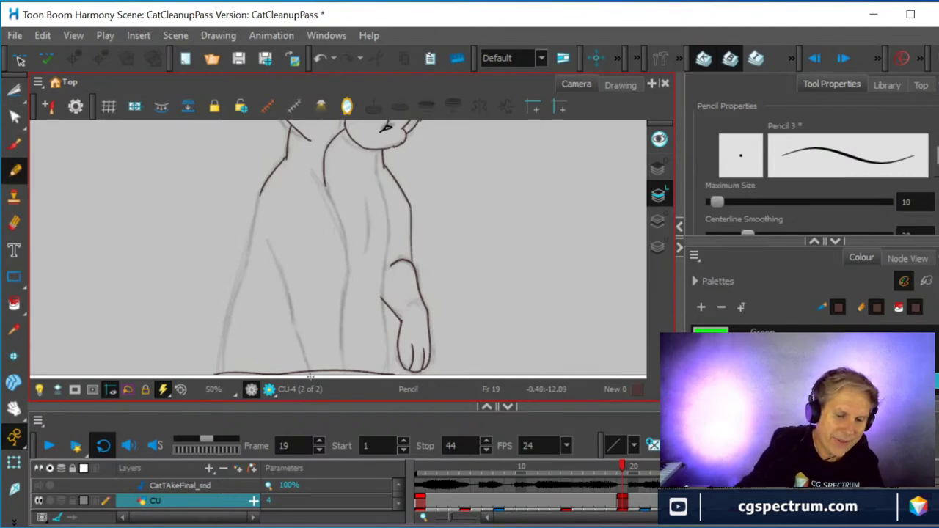
left_click_drag(310, 376, 266, 242)
- Redraw the upper body line and trace the front leg and left outline up from the base
key("ctrl+z")
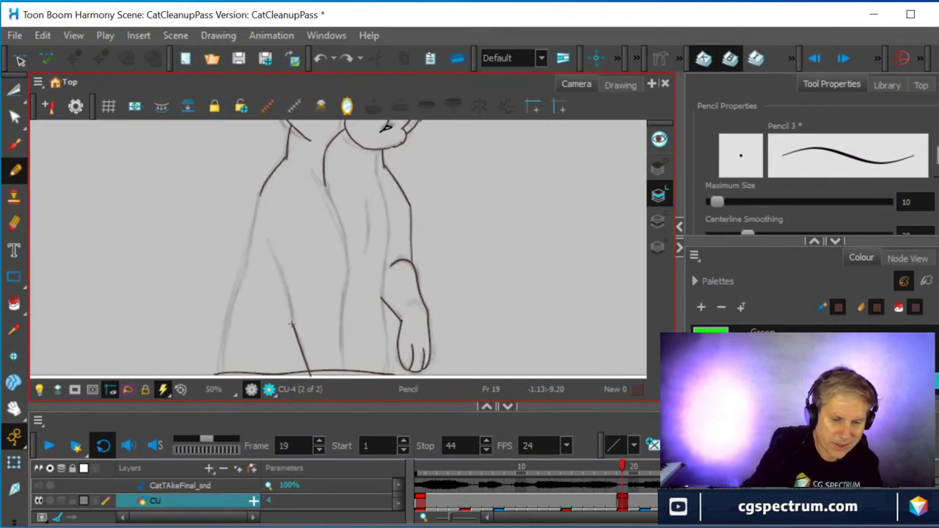
left_click_drag(288, 305, 267, 244)
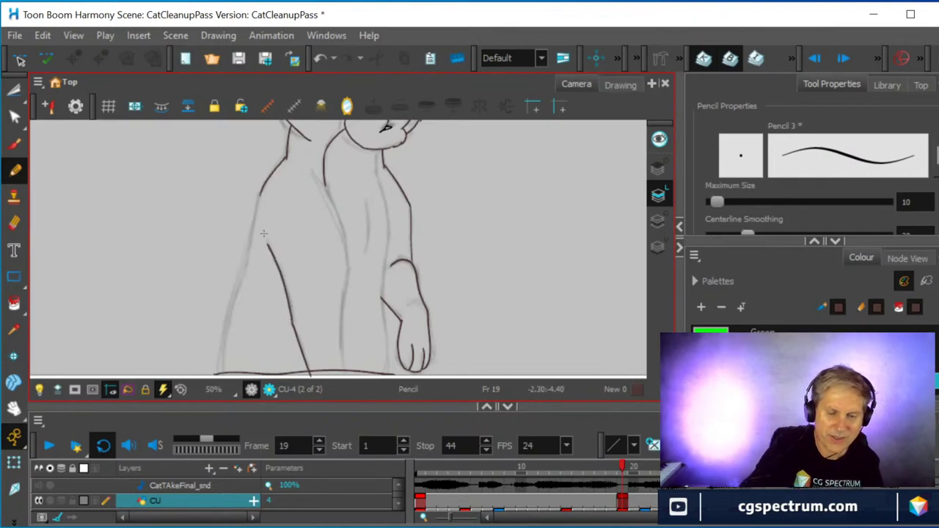
mouse_move(347, 376)
left_mouse_down()
mouse_move(350, 251)
mouse_move(345, 268)
mouse_move(335, 213)
mouse_move(304, 151)
left_mouse_up()
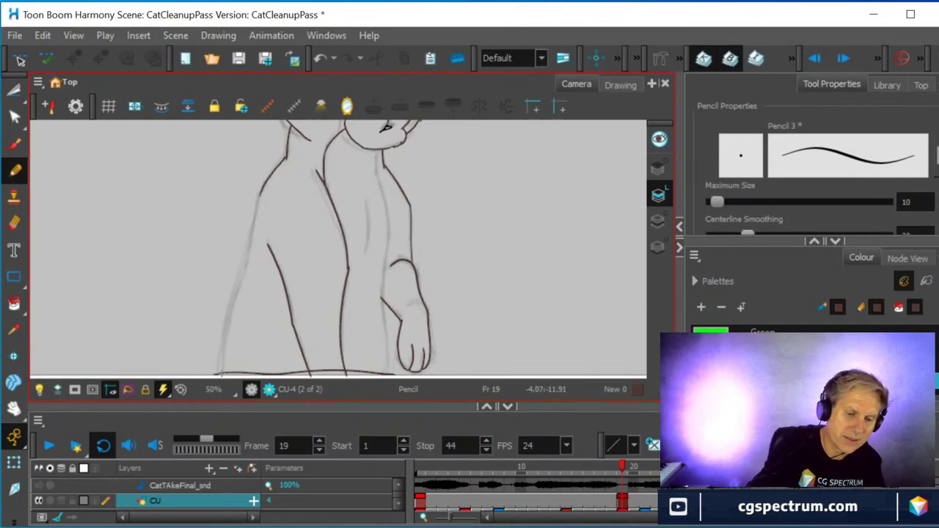
left_click_drag(220, 376, 255, 203)
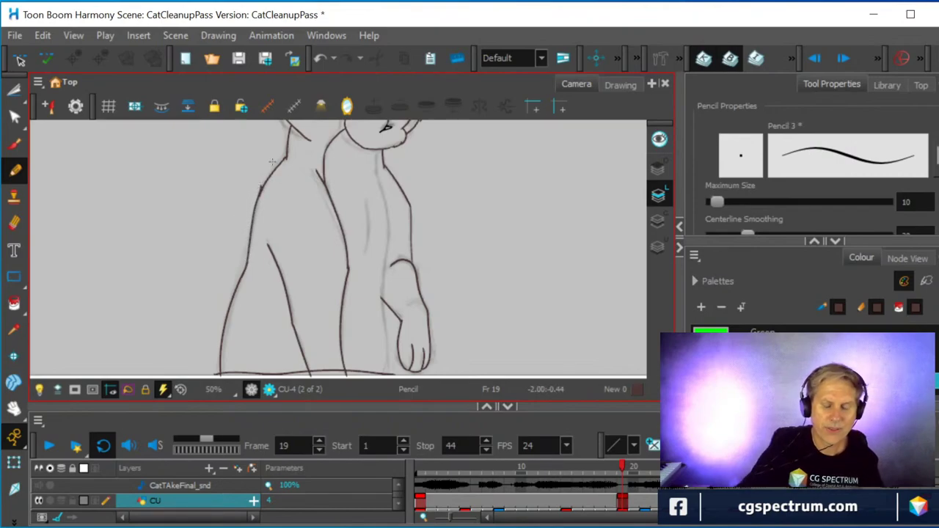
- Erase the thick blob on the outline, then join and smooth the broken stroke with the Contour Editor
scroll(205, 181, "up", 3)
scroll(205, 180, "up", 2)
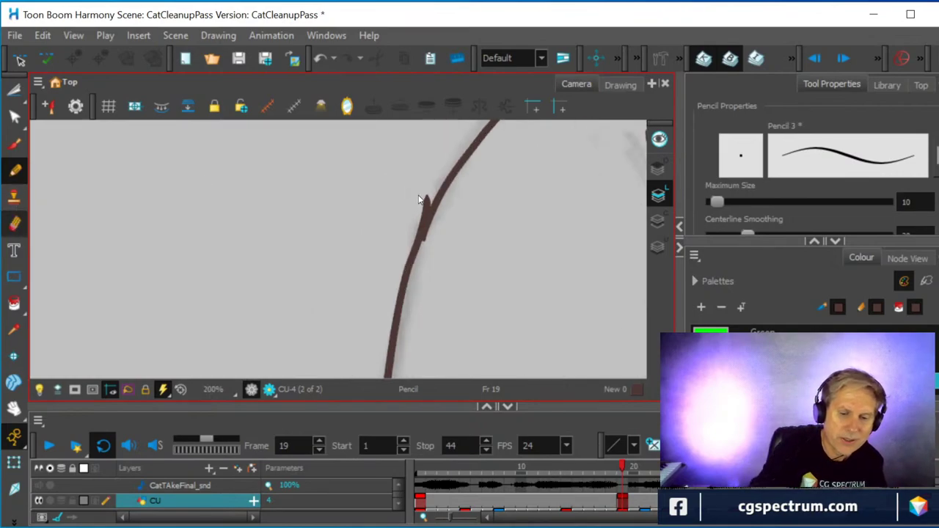
key("alt+e")
left_click_drag(418, 196, 409, 231)
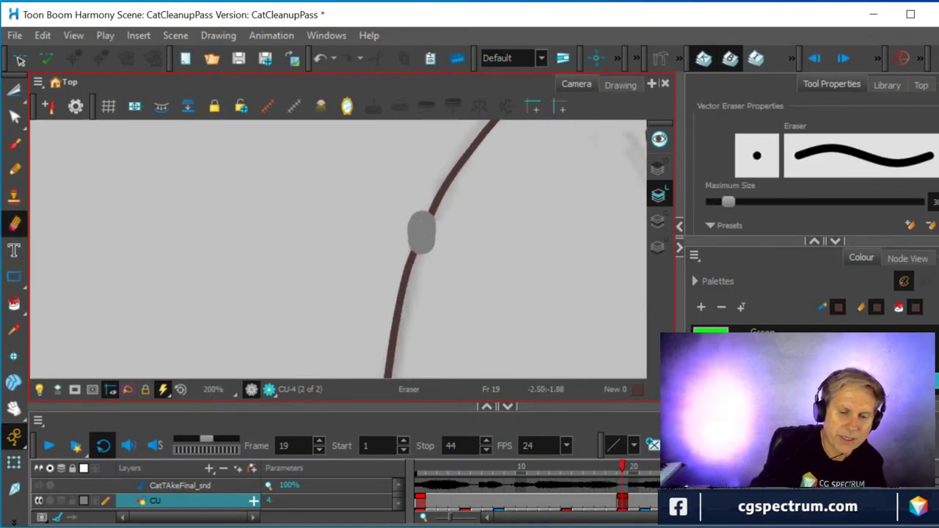
left_click(14, 117)
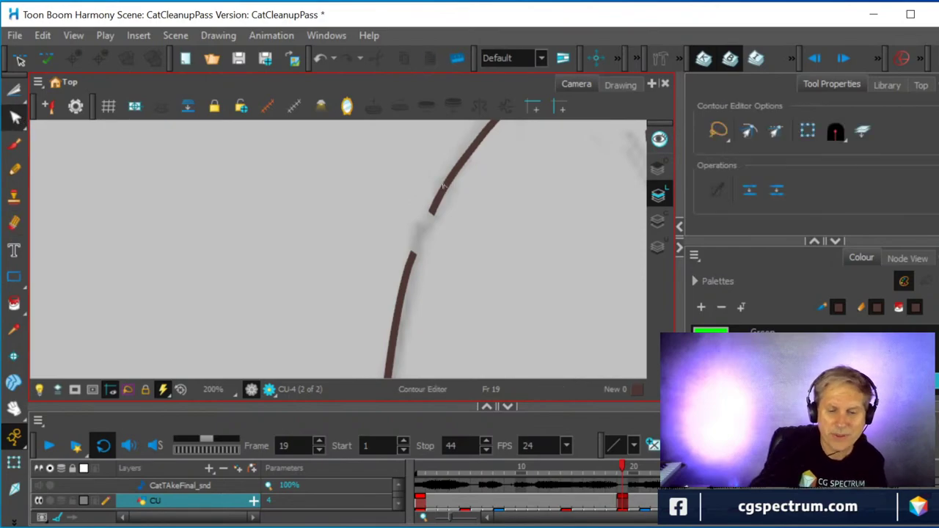
left_click(433, 214)
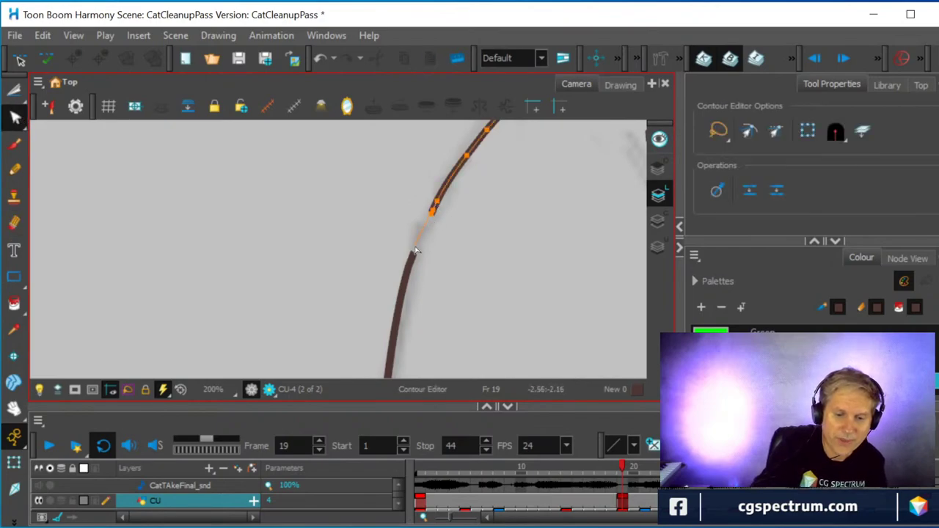
left_click_drag(415, 251, 412, 255)
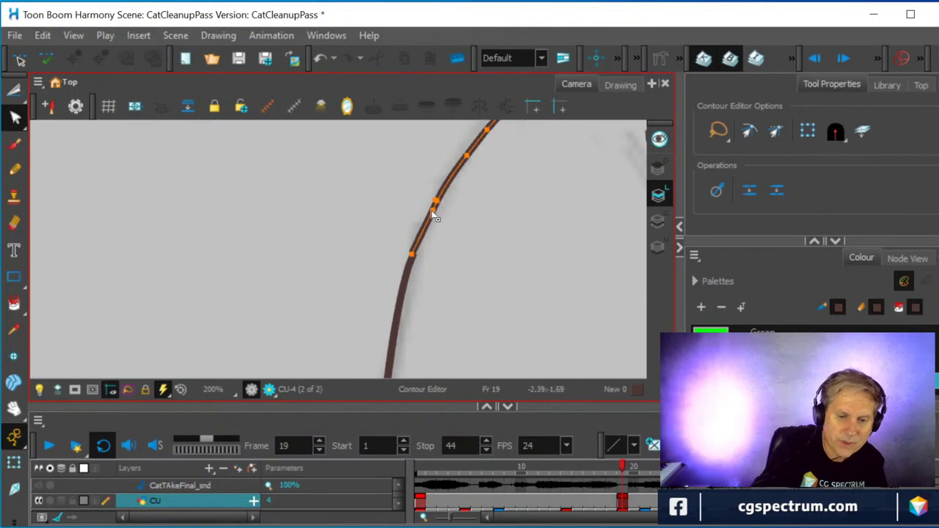
left_click_drag(434, 216, 443, 206)
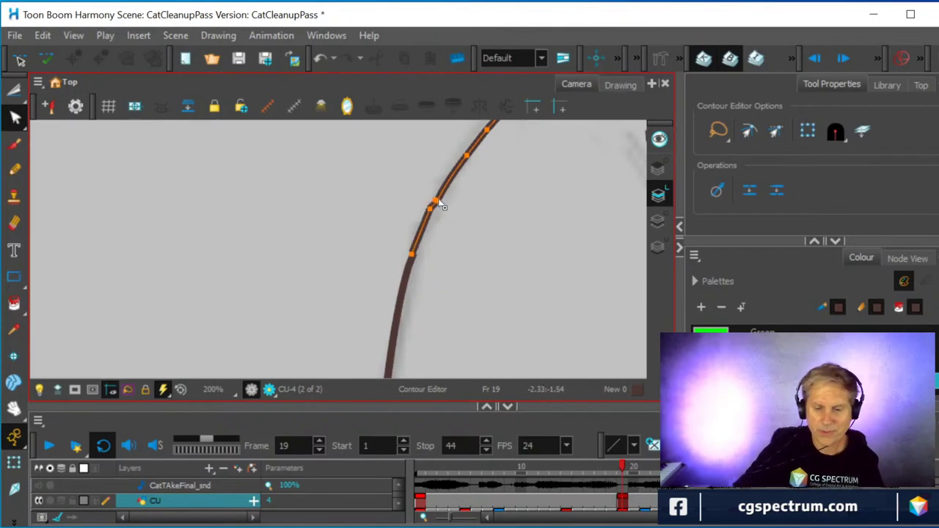
left_click(432, 207)
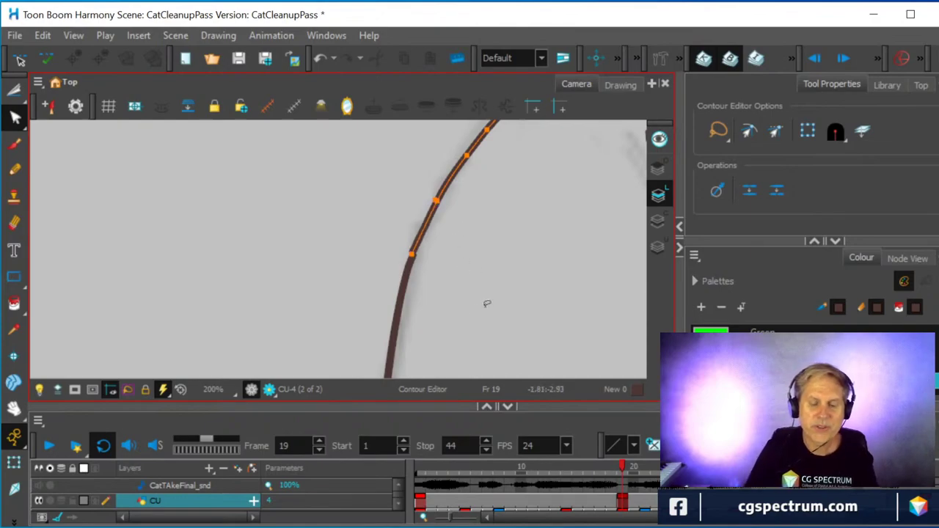
- Zoom and pan the view onto the cat's neck outline
scroll(442, 290, "down", 4)
scroll(443, 296, "down", 1)
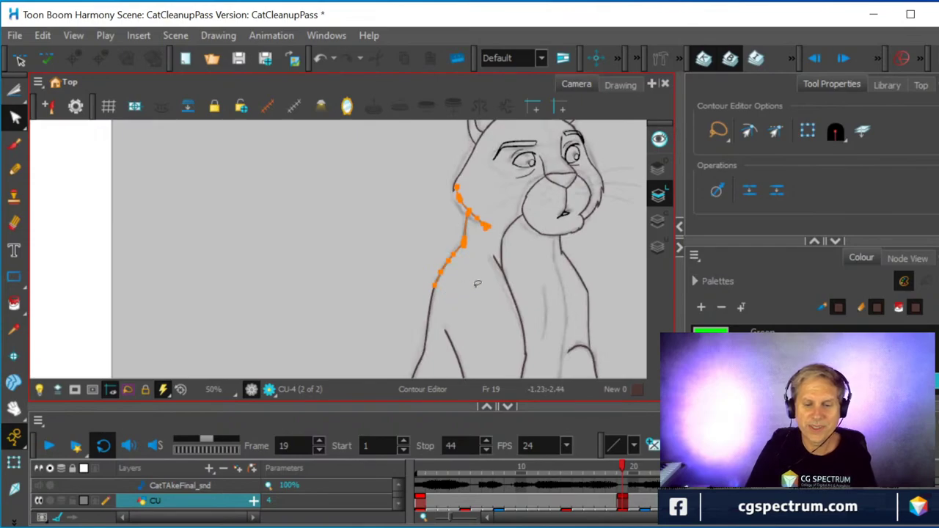
key("space")
left_click_drag(540, 277, 441, 252)
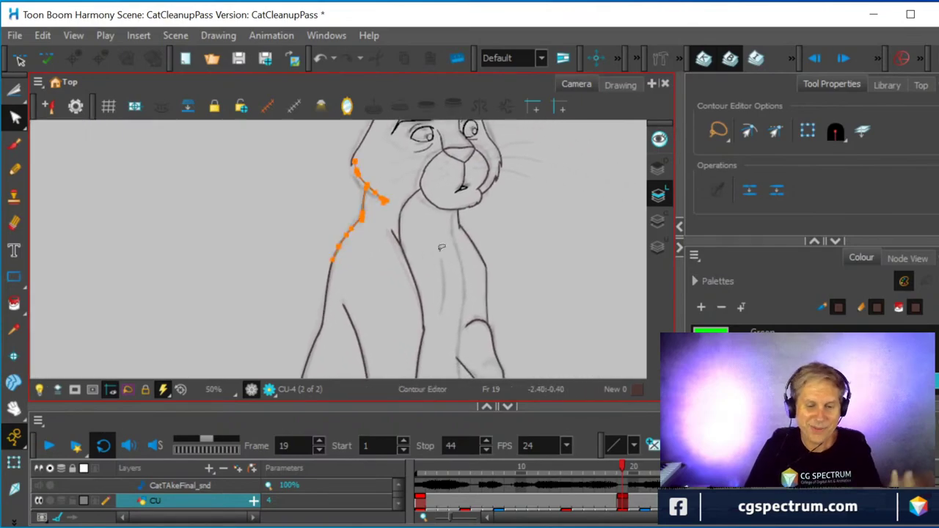
scroll(434, 249, "up", 1)
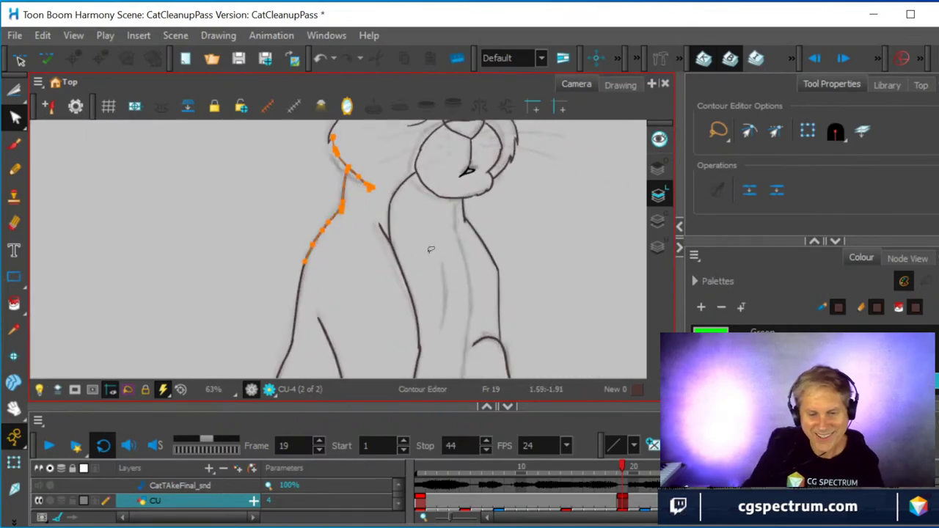
scroll(431, 249, "up", 3)
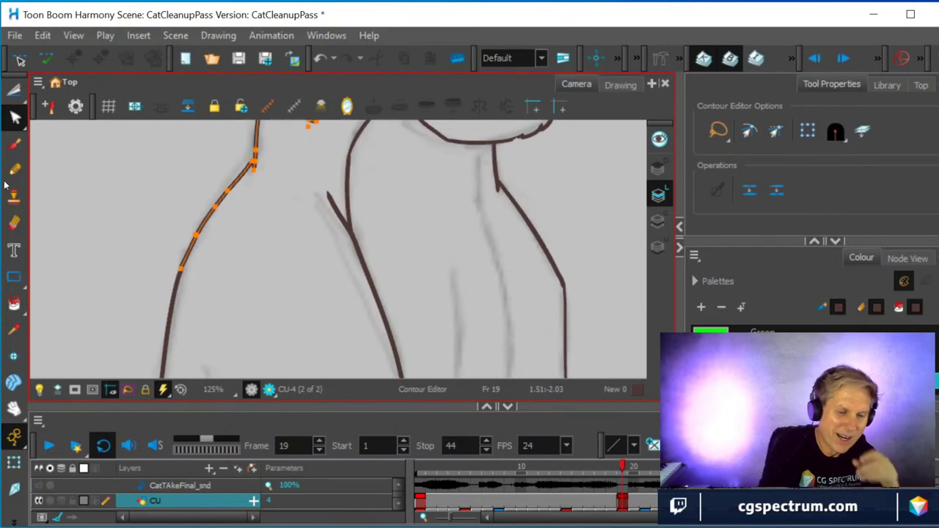
- With the Pencil, draw a collar line and trace the chest line, undoing one misplaced stroke
key("alt+slash")
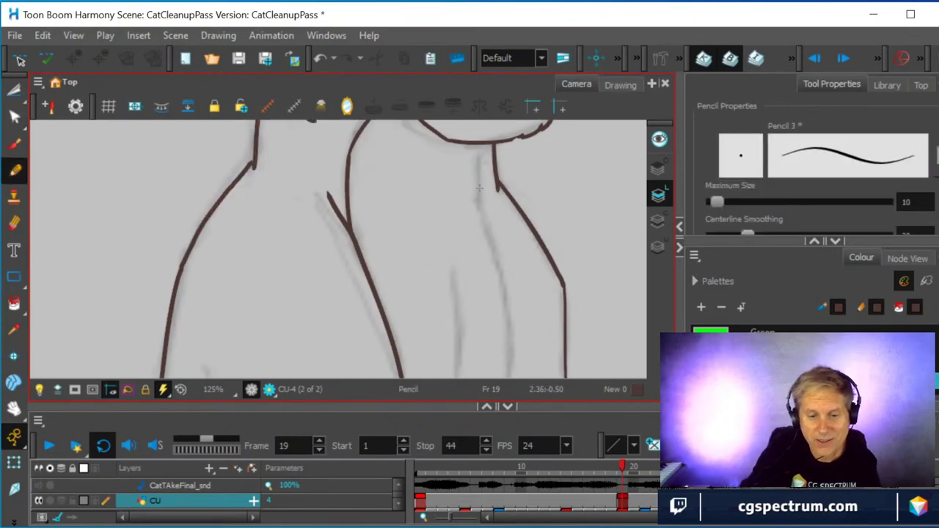
left_click_drag(478, 141, 475, 200)
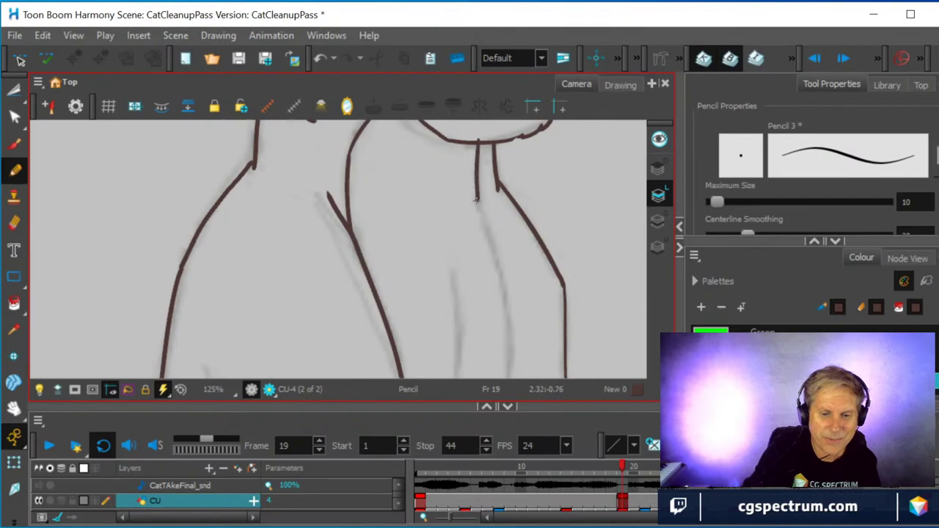
scroll(417, 251, "down", 2)
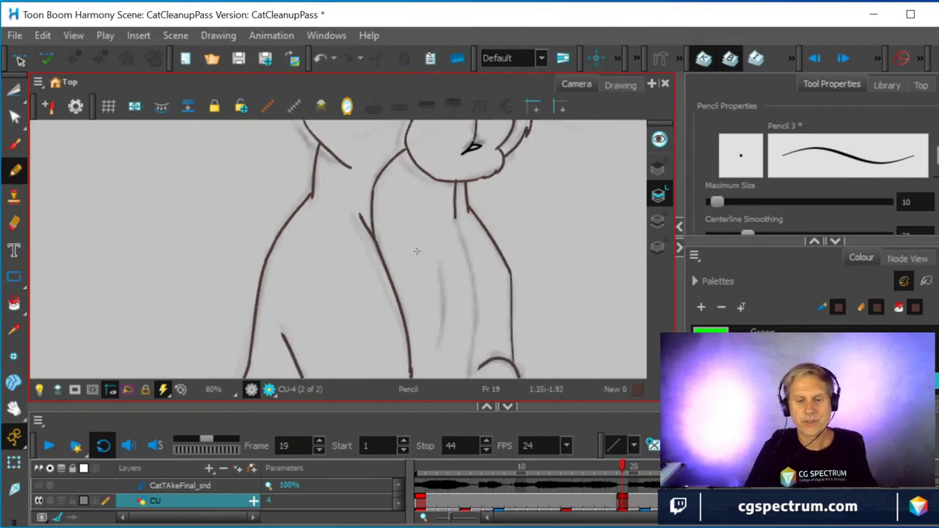
scroll(422, 263, "down", 1)
left_click_drag(402, 251, 334, 214)
scroll(332, 211, "up", 1)
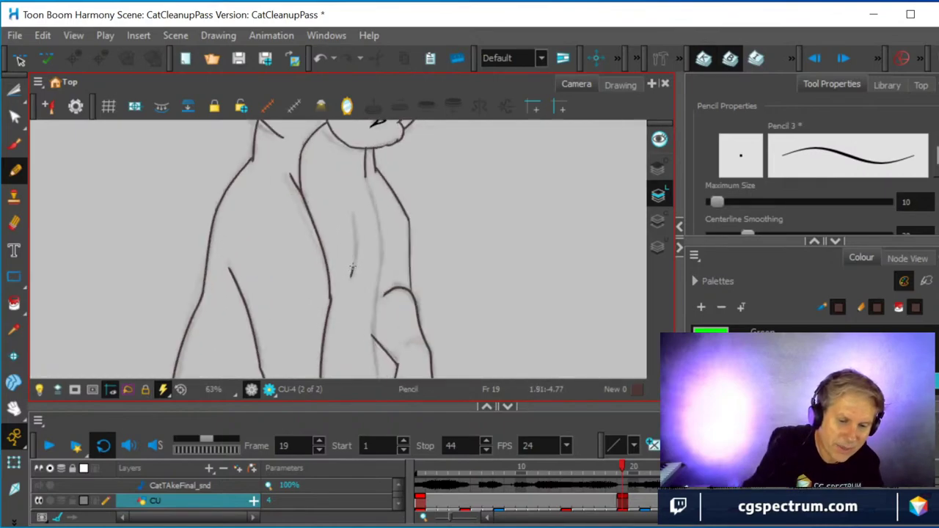
left_click_drag(351, 270, 350, 208)
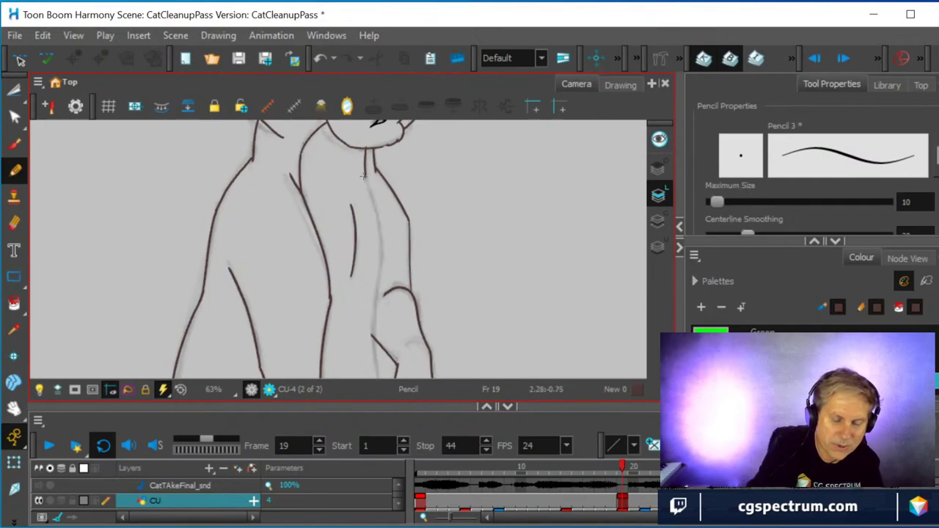
mouse_move(369, 197)
left_mouse_down()
mouse_move(380, 250)
mouse_move(360, 171)
left_mouse_up()
key("ctrl+z")
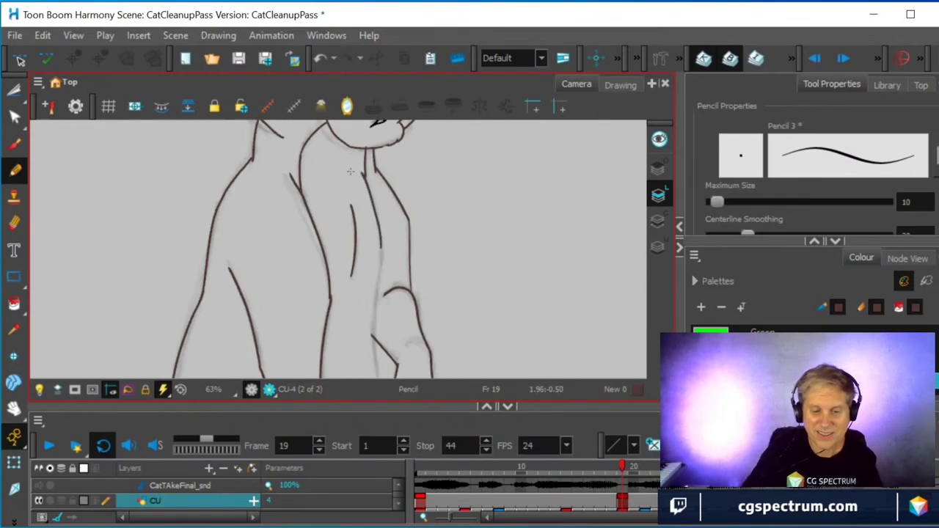
- Trace the front leg's edge on frame 19 from the ground up to the wrist
scroll(466, 221, "up", 1)
scroll(524, 191, "down", 3)
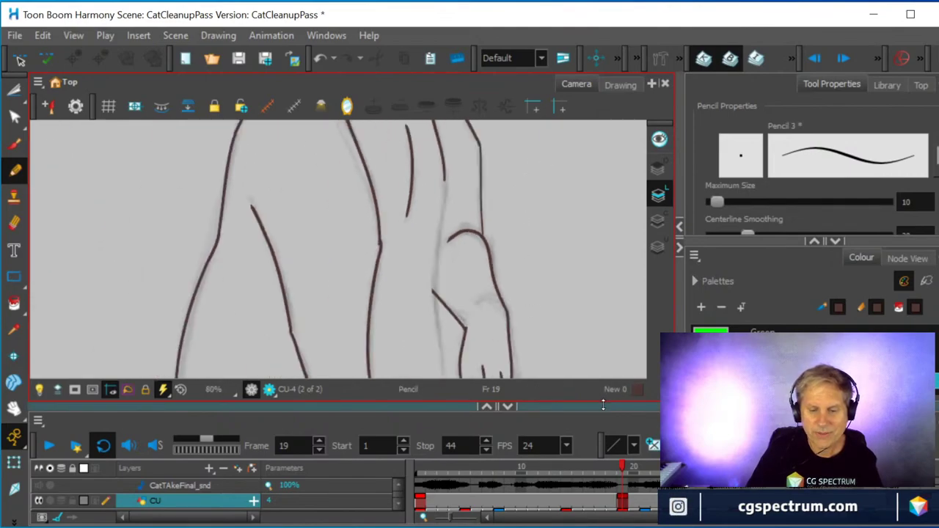
left_click_drag(603, 428, 603, 451)
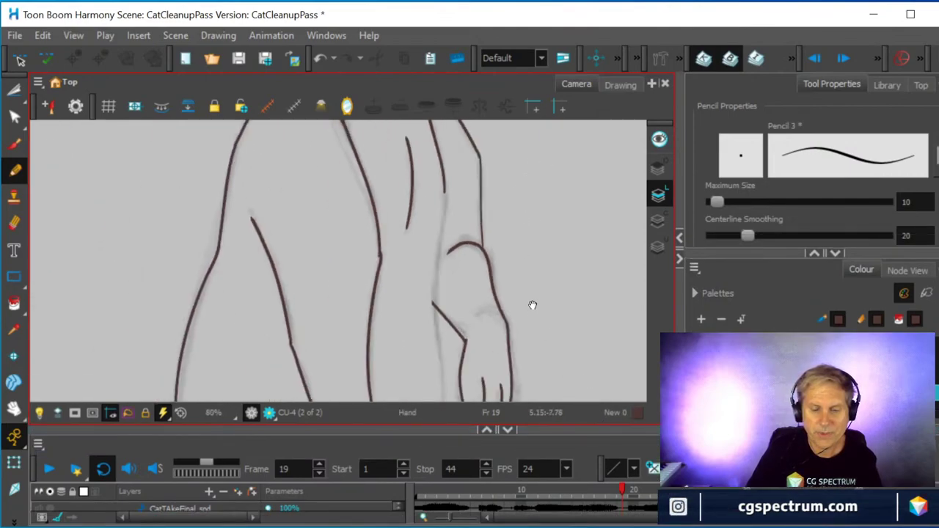
mouse_move(531, 307)
left_mouse_down()
mouse_move(523, 247)
mouse_move(523, 266)
left_mouse_up()
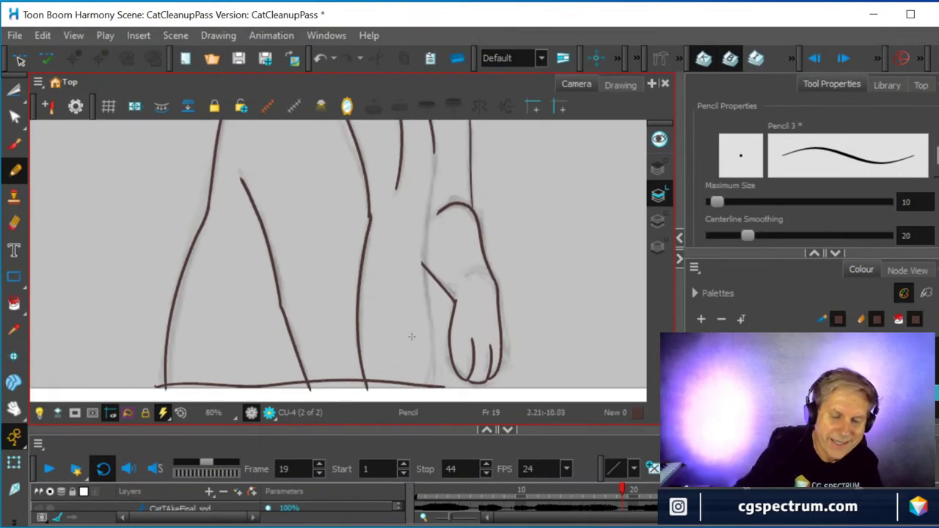
mouse_move(433, 391)
left_mouse_down()
mouse_move(422, 267)
mouse_move(436, 148)
left_mouse_up()
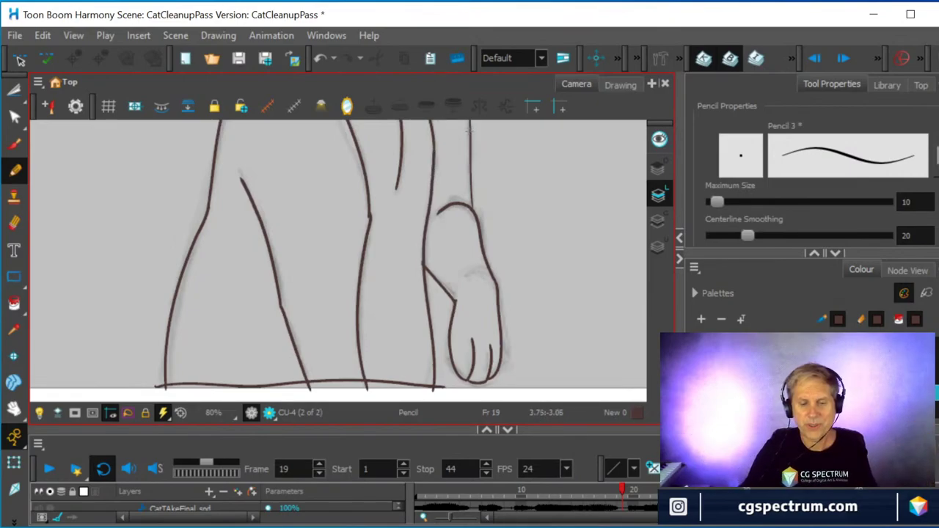
scroll(440, 141, "up", 3)
scroll(438, 142, "down", 2)
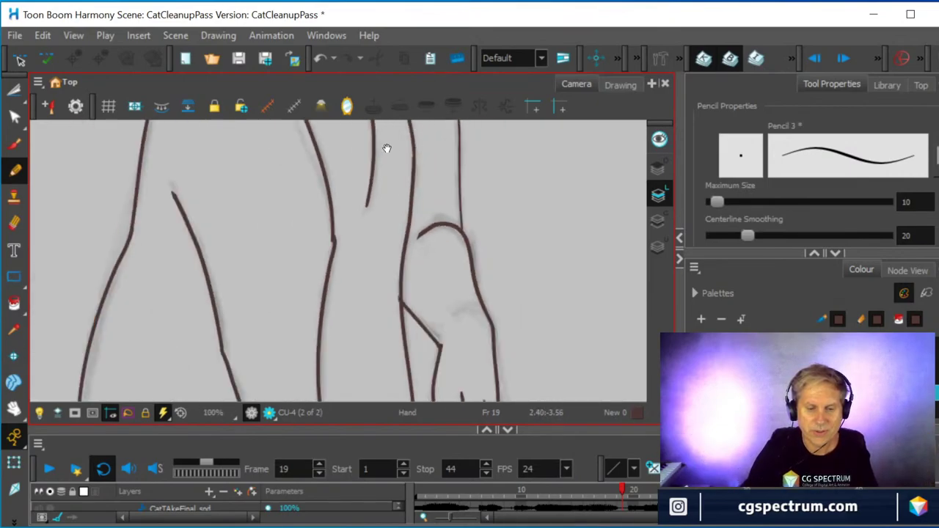
left_click_drag(386, 146, 367, 126)
left_click(13, 89)
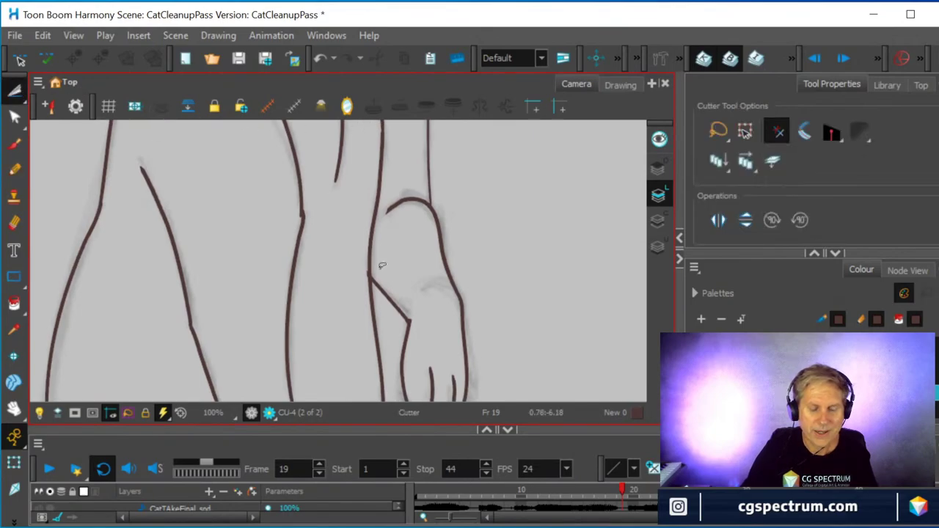
scroll(469, 301, "up", 2)
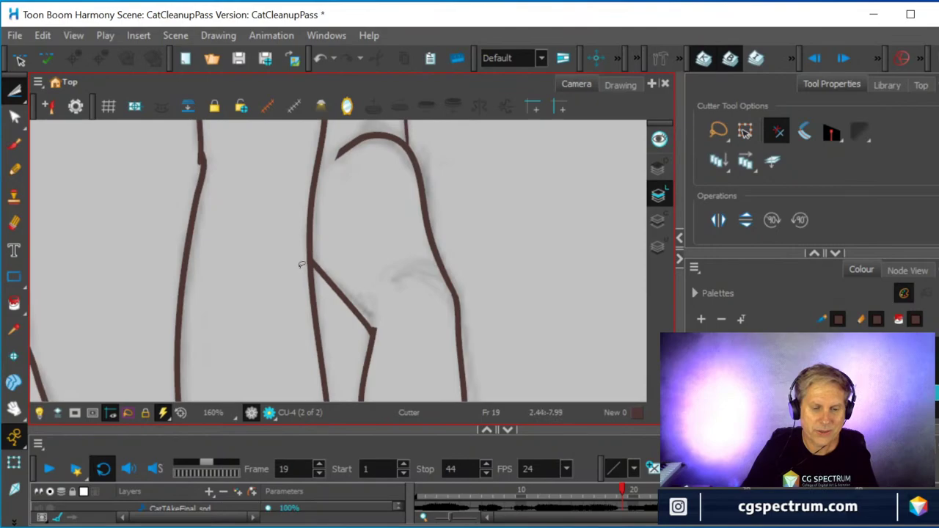
scroll(301, 265, "down", 4)
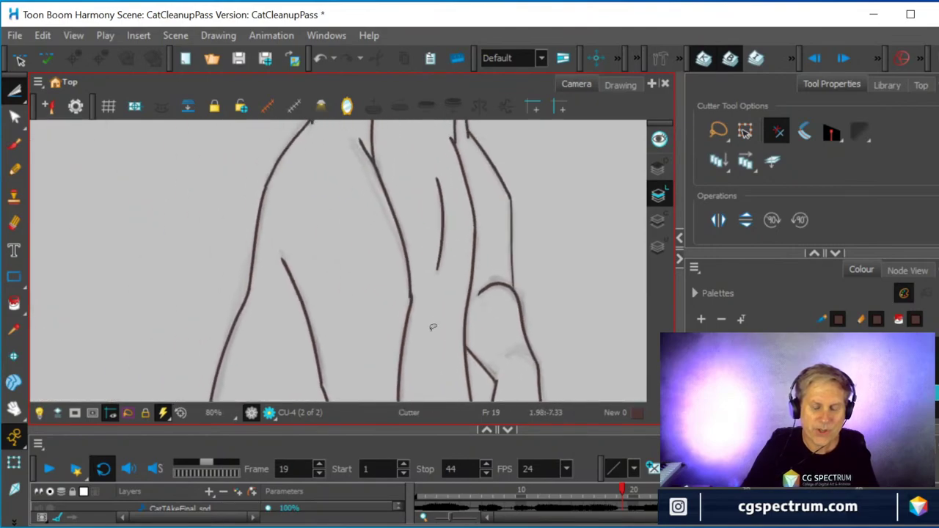
scroll(433, 328, "up", 4)
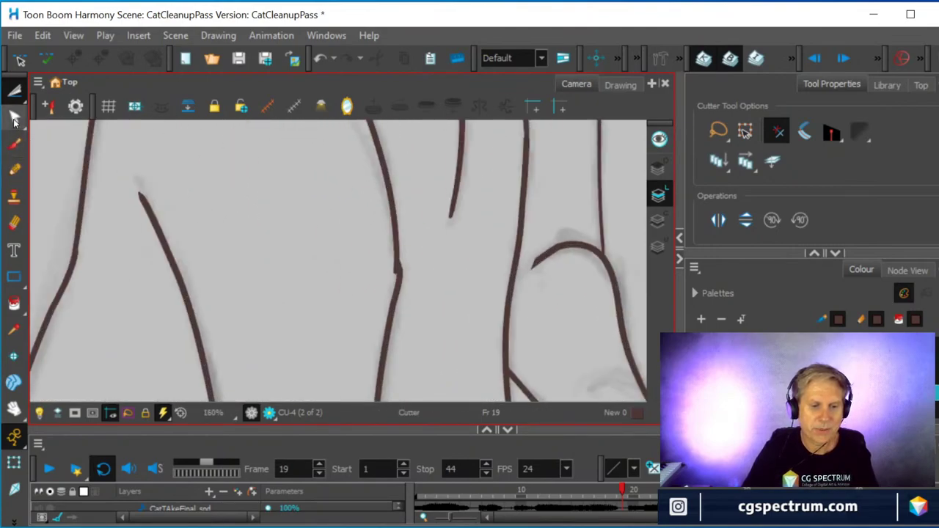
left_click(15, 121)
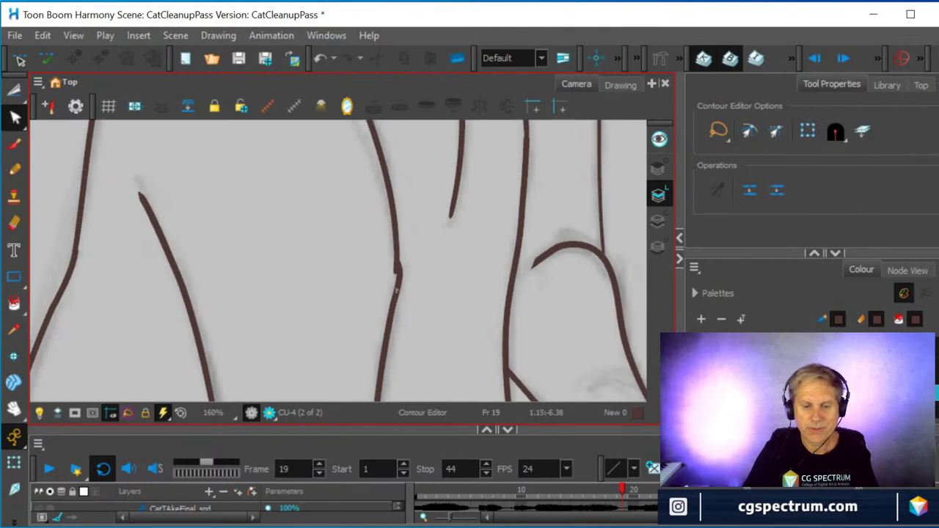
- Select the lower and upper sections of the front-leg stroke at its kink with the Contour Editor
left_click(397, 291)
left_click(397, 277, "shift")
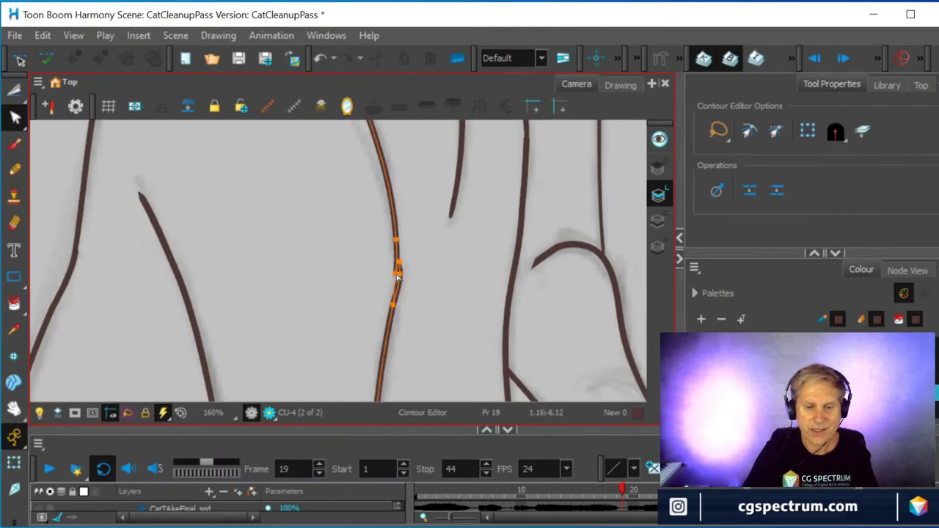
left_click(414, 271)
scroll(420, 266, "up", 3)
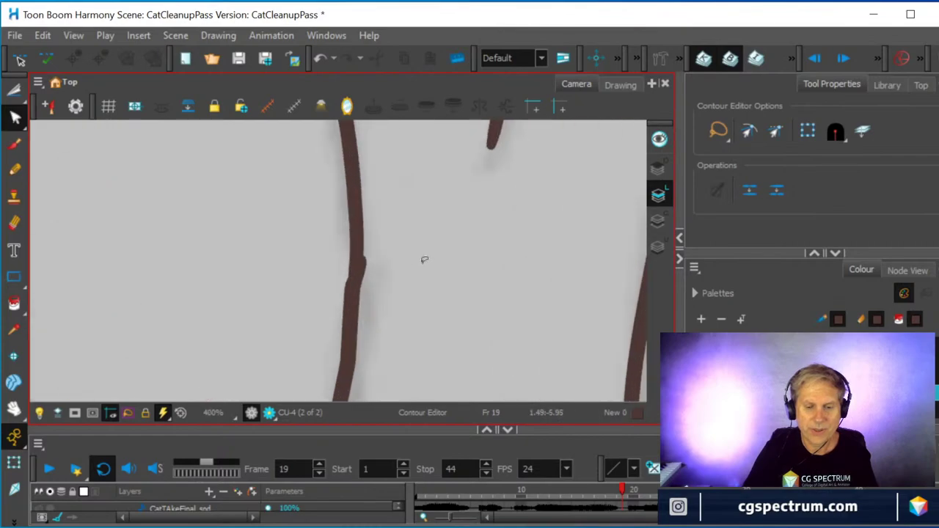
left_click(367, 267)
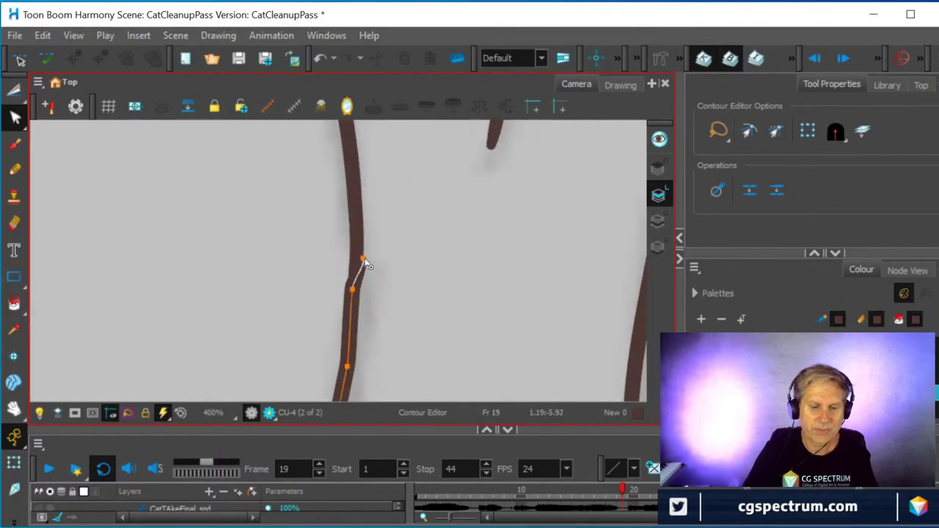
left_click(369, 251, "shift")
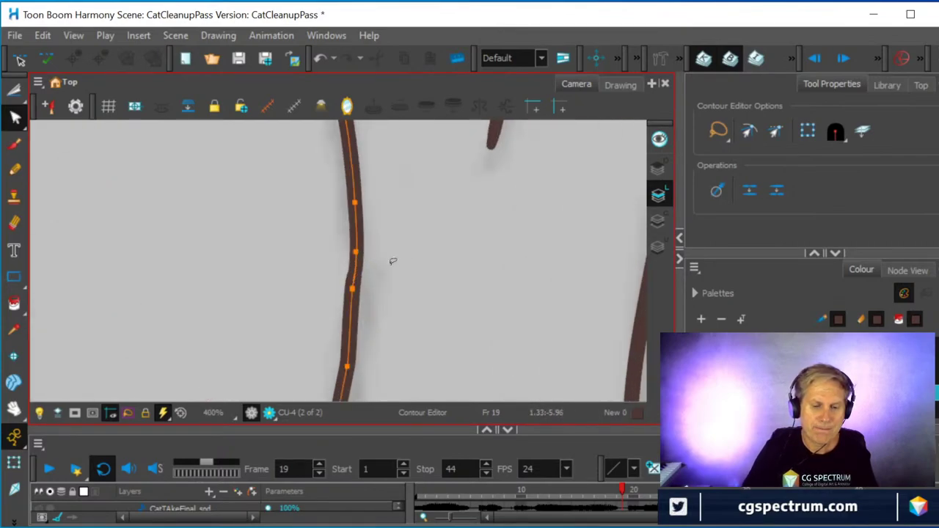
scroll(411, 261, "down", 3)
scroll(419, 259, "down", 3)
scroll(422, 250, "up", 2)
- Pan to the cat's face and enlarge the timeline to show the CU, CatTAkeFinal and cleanAnim rows
left_click(424, 203)
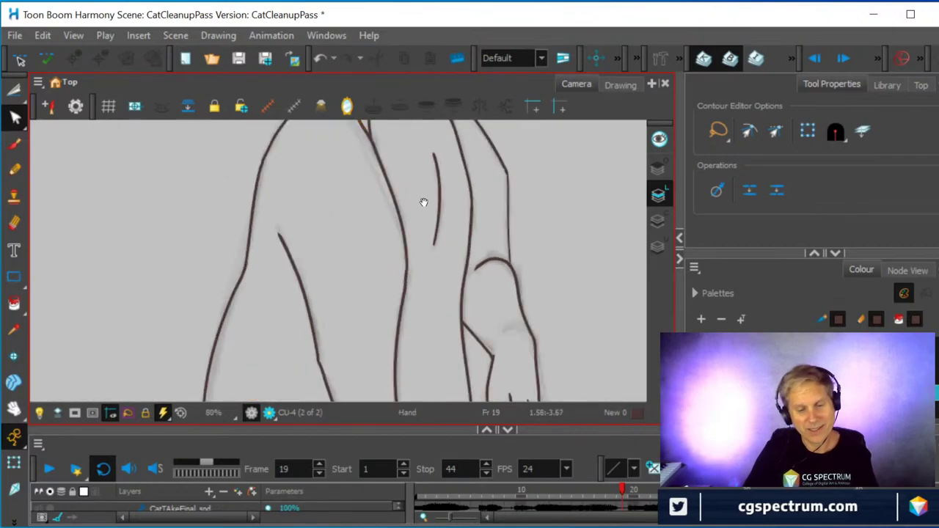
left_click_drag(423, 203, 423, 329)
scroll(433, 300, "down", 2)
scroll(446, 273, "down", 1)
scroll(447, 273, "up", 1)
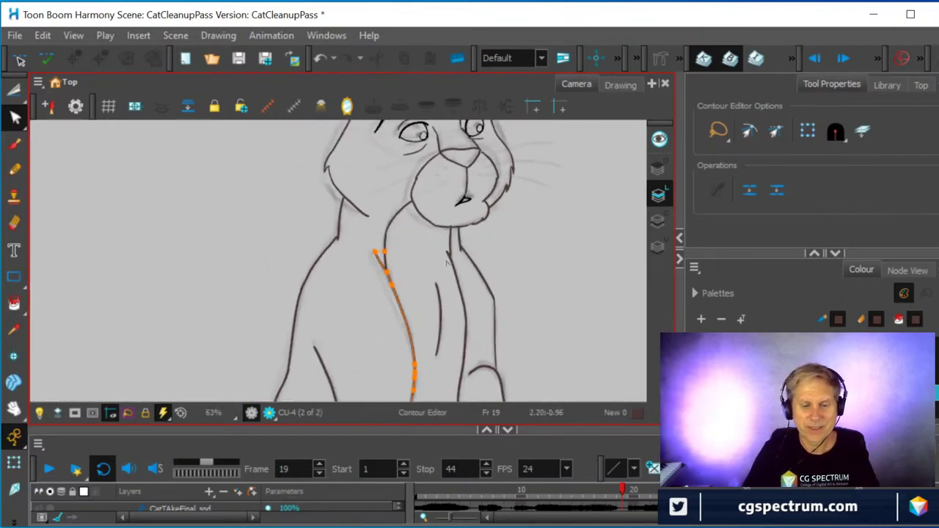
scroll(443, 258, "up", 3)
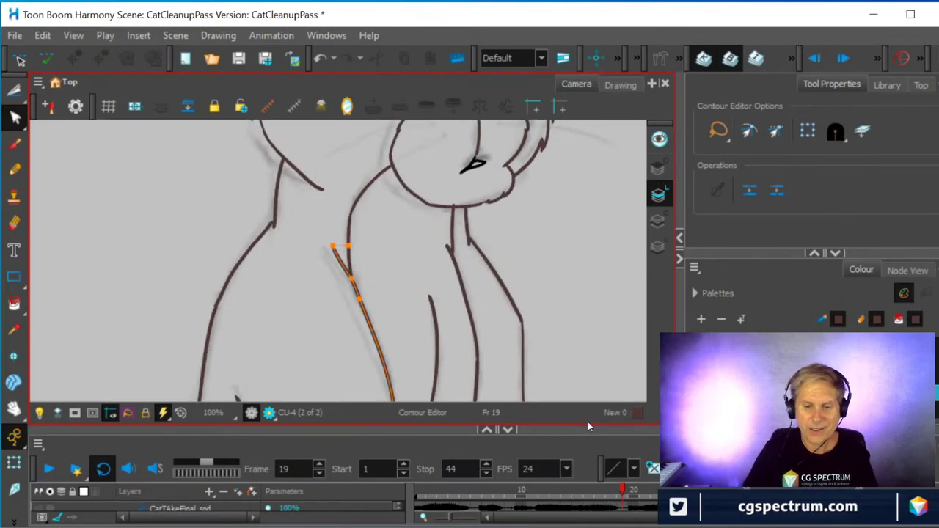
left_click_drag(588, 423, 588, 376)
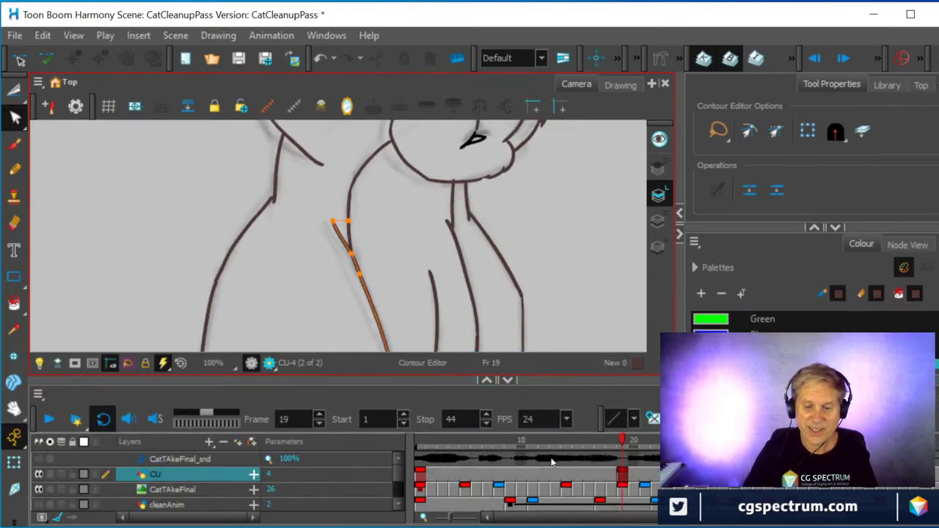
left_click(421, 474)
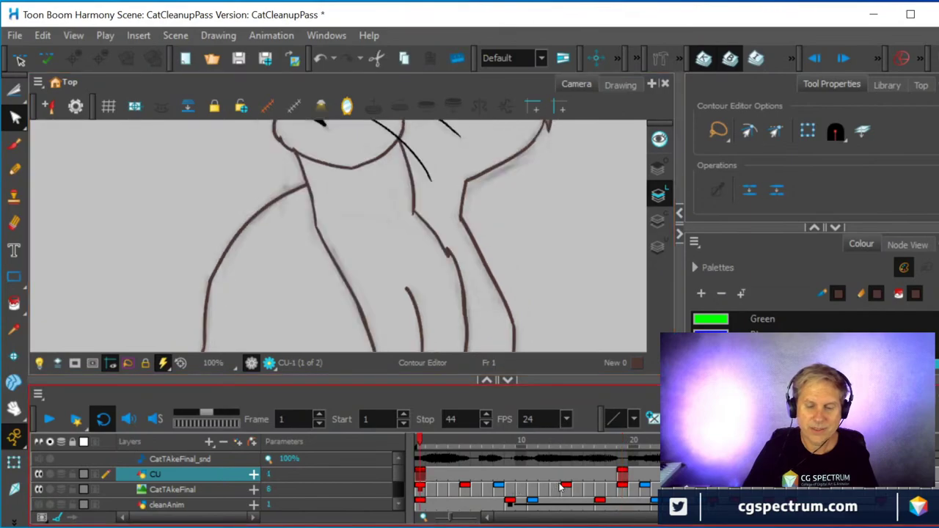
left_click(624, 474)
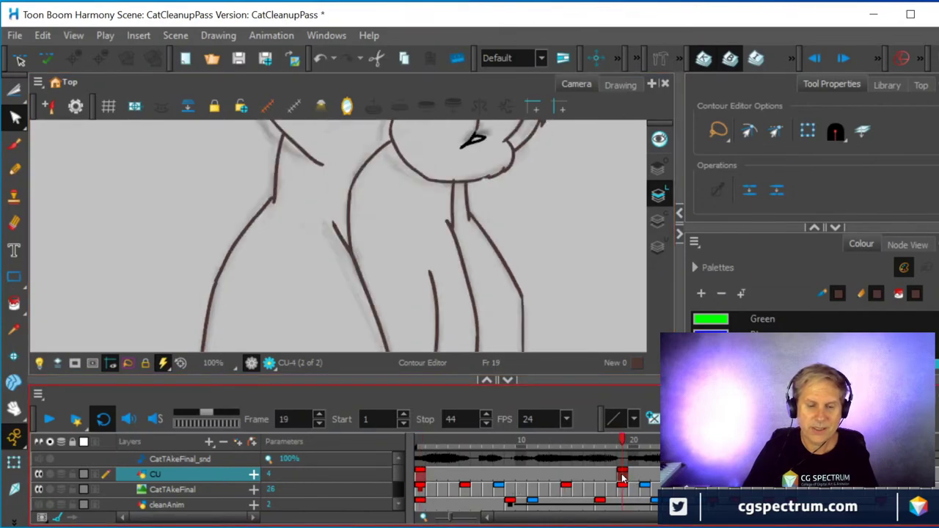
left_click(421, 475)
left_click(623, 476)
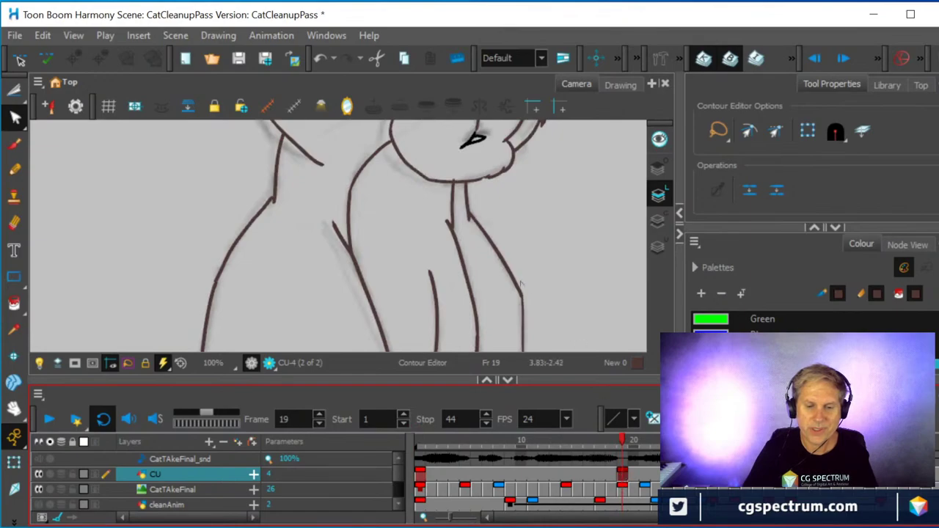
scroll(521, 272, "up", 3)
- Select frame 19's short neck stroke, chest curve and left neck stroke with the Contour Editor, then deselect
left_click_drag(520, 216, 483, 324)
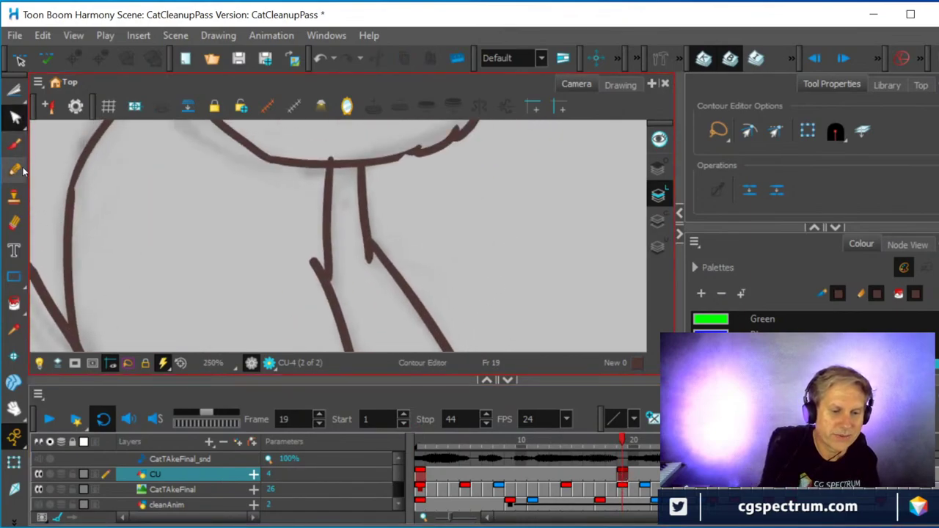
left_click(15, 117)
left_click(362, 212)
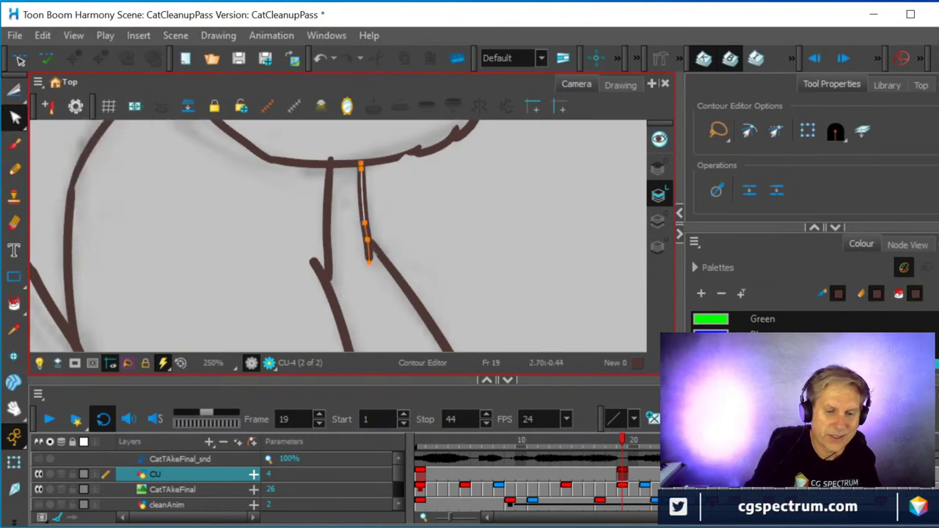
left_click(382, 253)
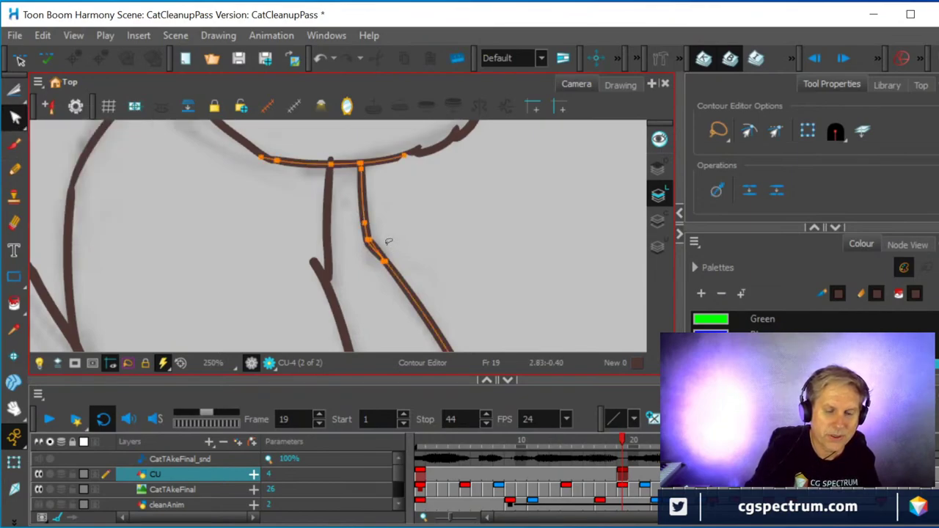
left_click(369, 249)
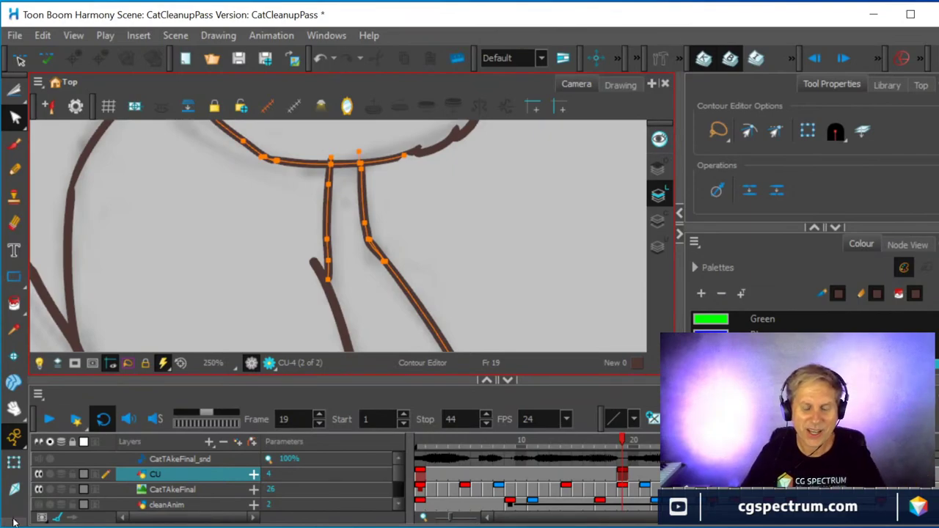
scroll(308, 256, "down", 5)
scroll(338, 270, "down", 1)
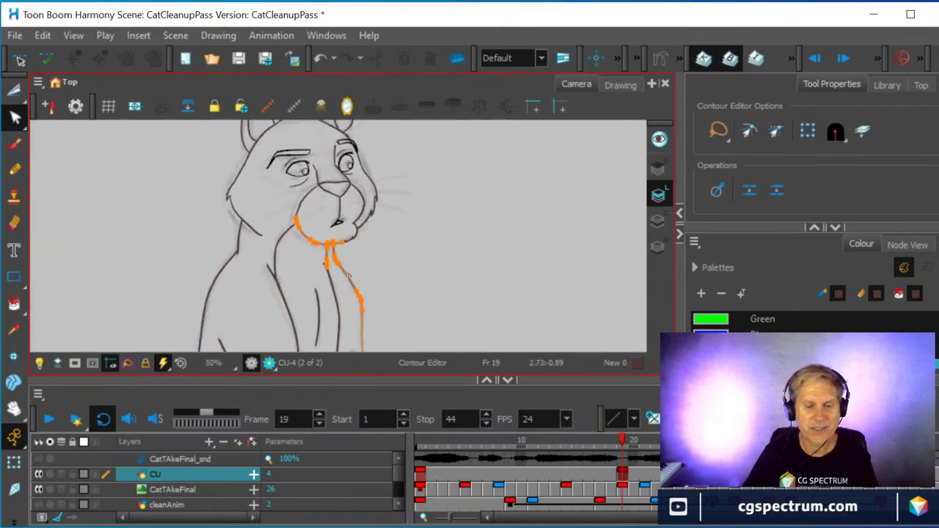
scroll(333, 272, "down", 1)
scroll(407, 277, "down", 1)
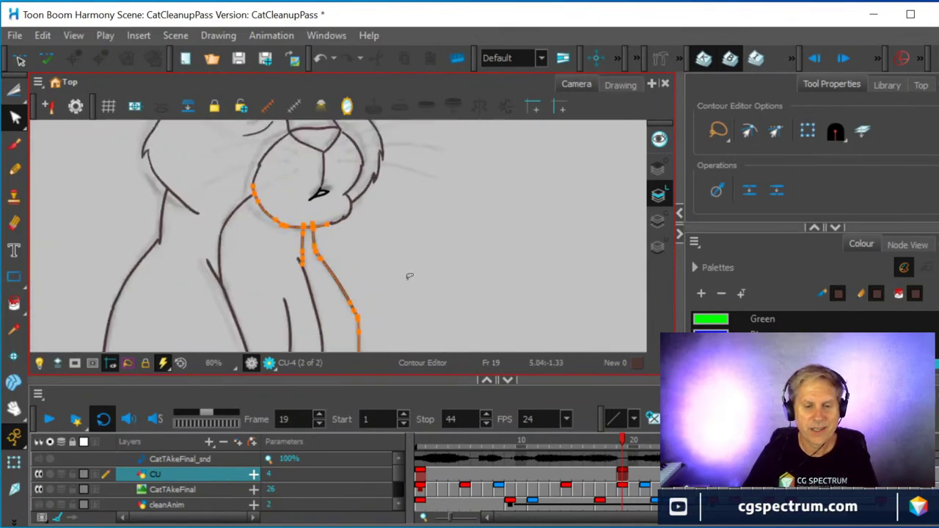
left_click(429, 269)
- Centre on the chin and select the left neck stroke, chest line and right neck stroke
scroll(422, 274, "up", 3)
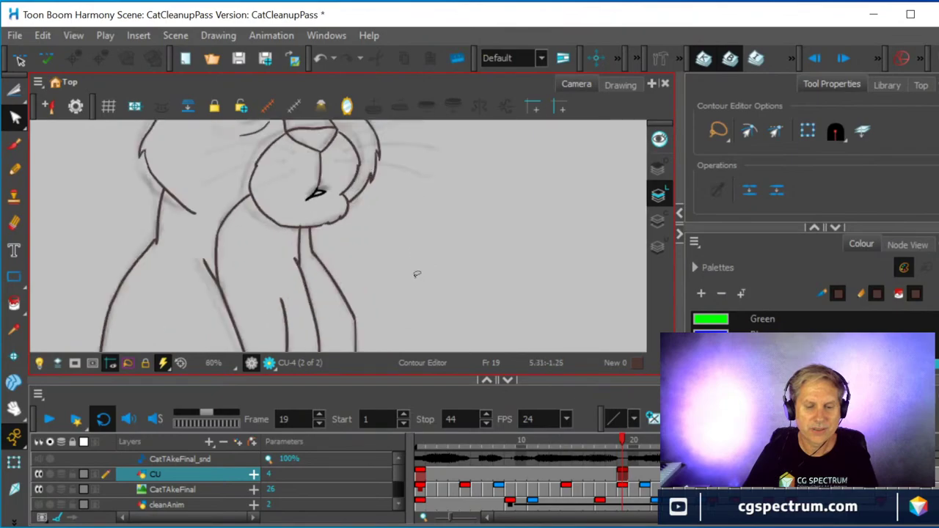
mouse_move(413, 279)
left_mouse_down()
mouse_move(468, 210)
mouse_move(416, 218)
left_mouse_up()
scroll(417, 218, "up", 3)
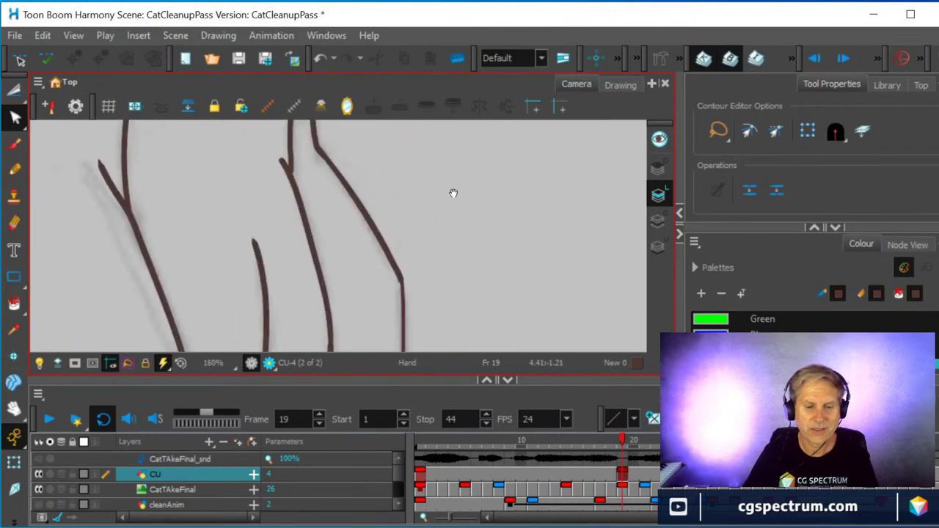
mouse_move(452, 193)
left_mouse_down()
mouse_move(528, 320)
mouse_move(423, 251)
left_mouse_up()
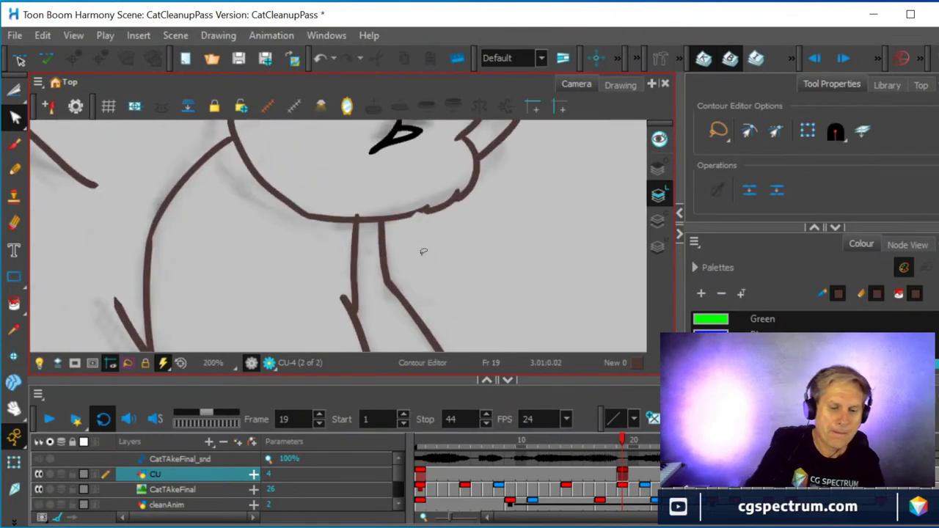
left_click(14, 223)
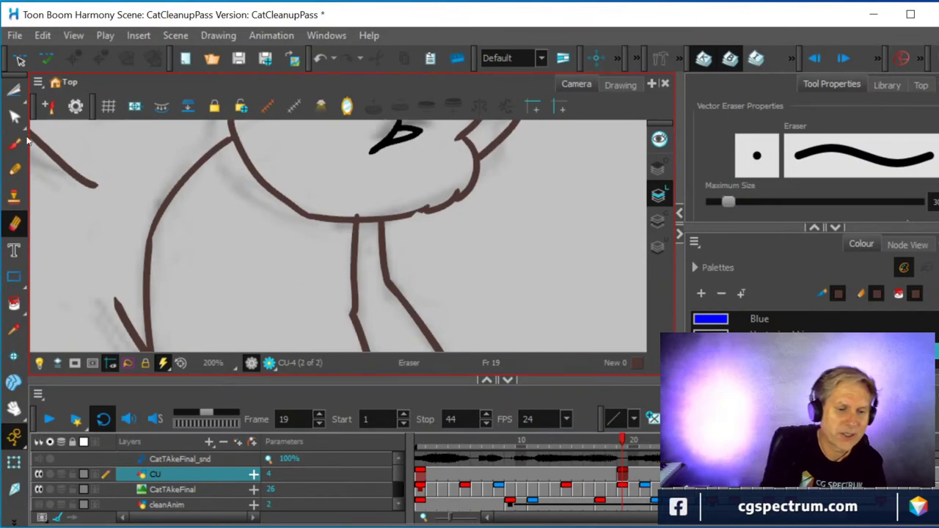
key("alt+q")
left_click(360, 313)
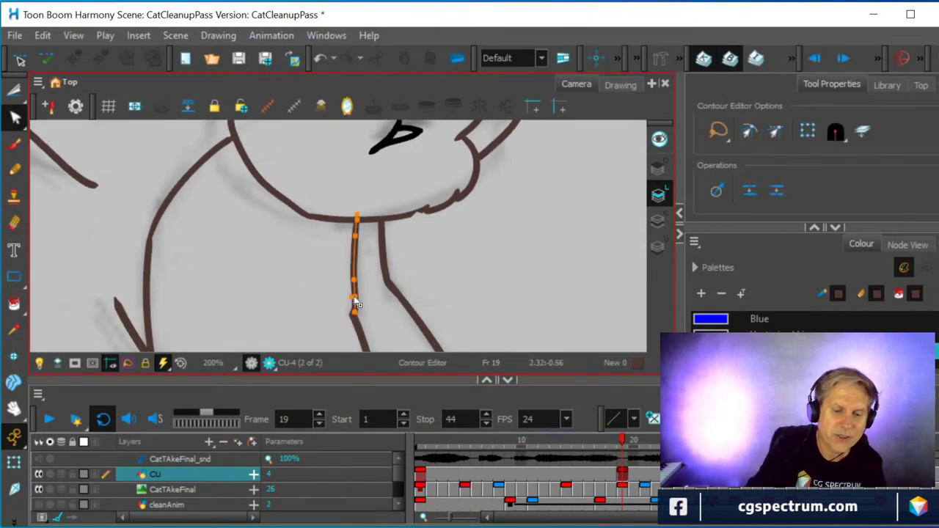
left_click(352, 298)
left_click(354, 320)
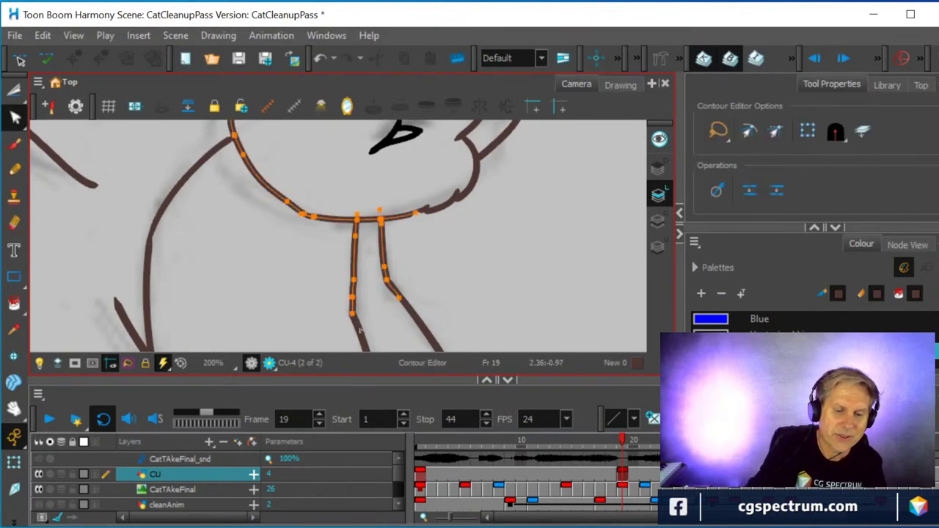
- Return the timeline to frame 1
scroll(359, 339, "down", 3)
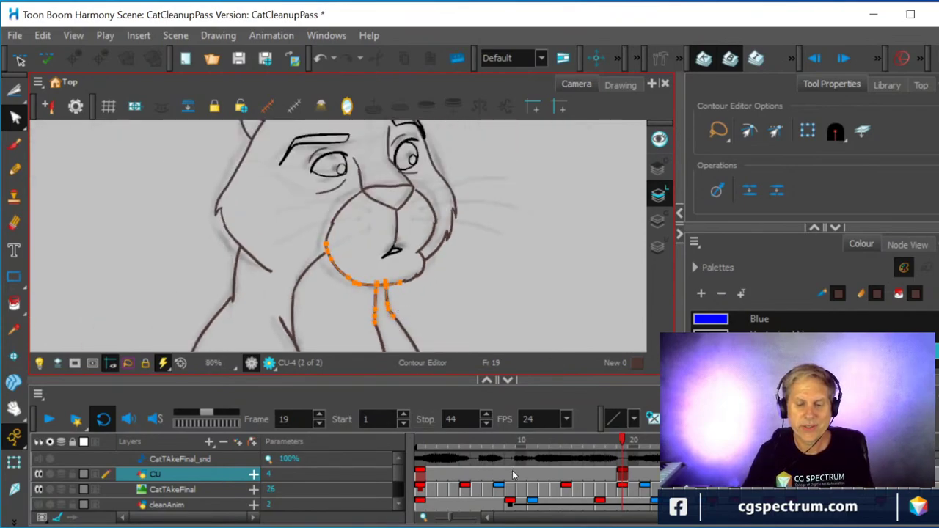
left_click(567, 518)
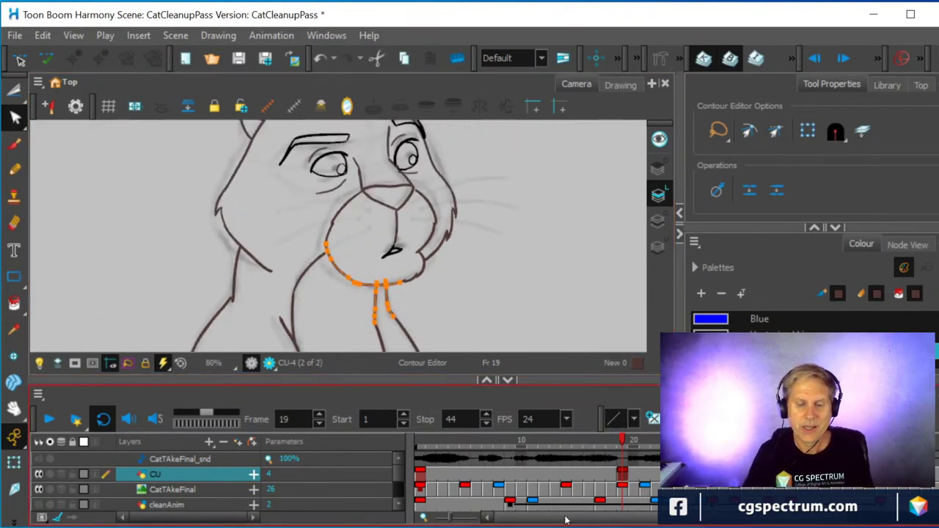
left_click(420, 480)
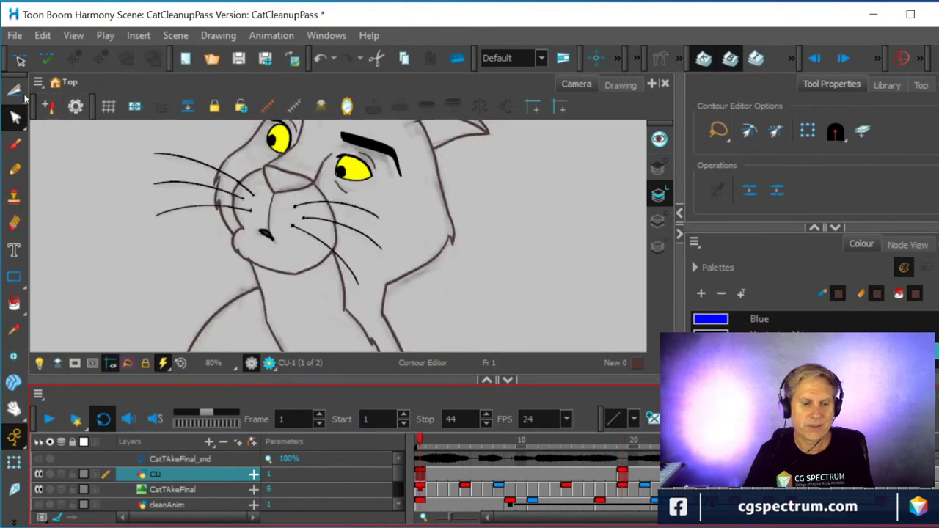
- Cut two portions out of frame 1's upper-right whisker with the Cutter, then return to the Select tool
left_click_drag(14, 92, 29, 92)
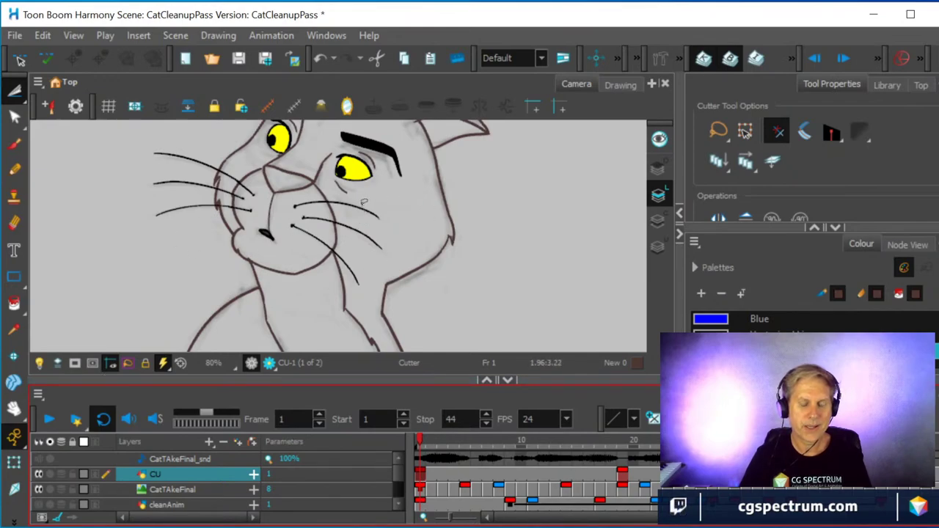
left_click_drag(363, 202, 386, 221)
scroll(354, 201, "up", 3)
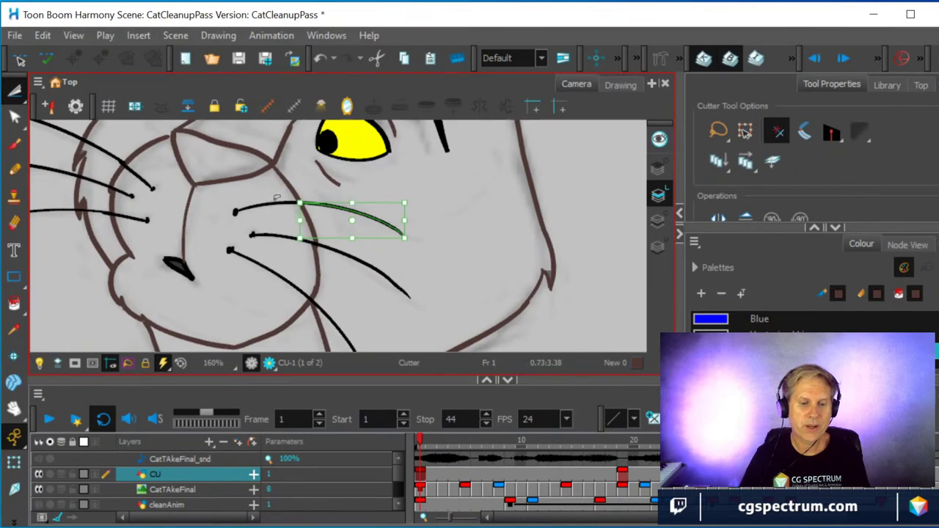
left_click_drag(273, 198, 297, 237)
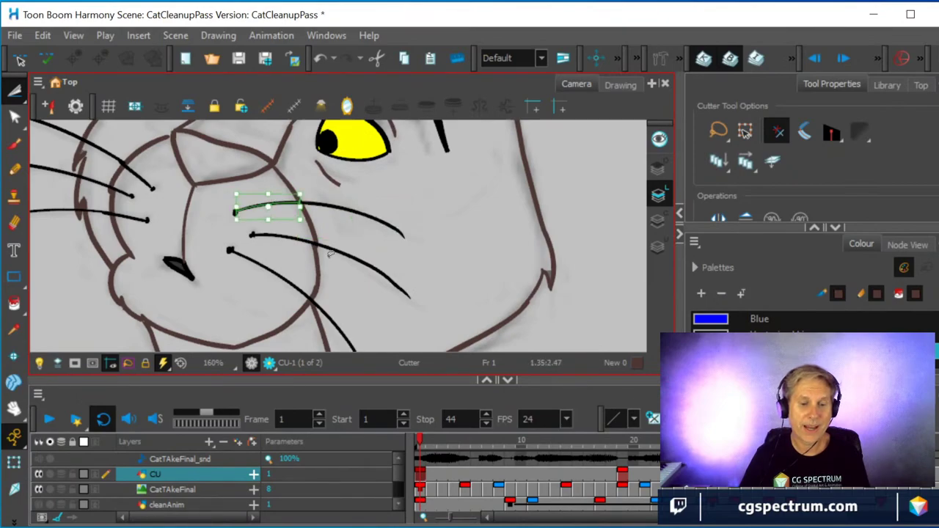
left_click_drag(16, 91, 33, 103)
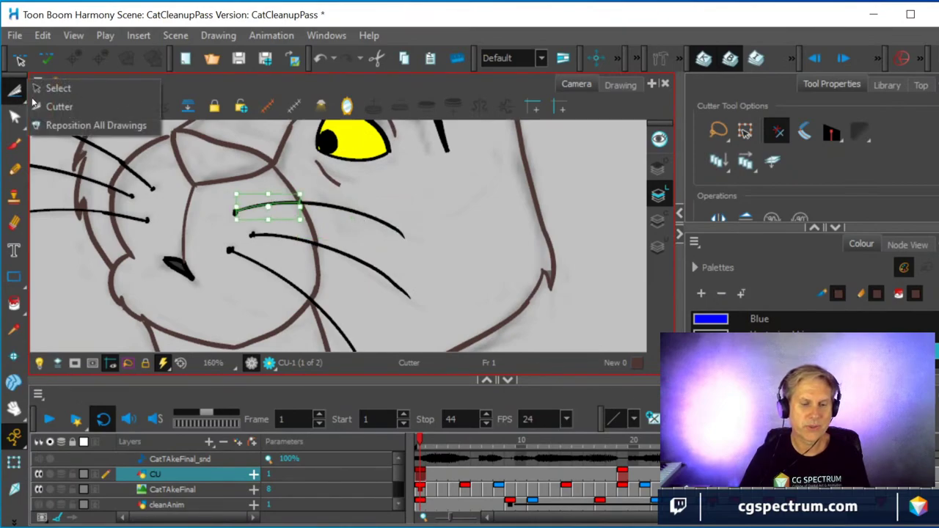
left_click(363, 211)
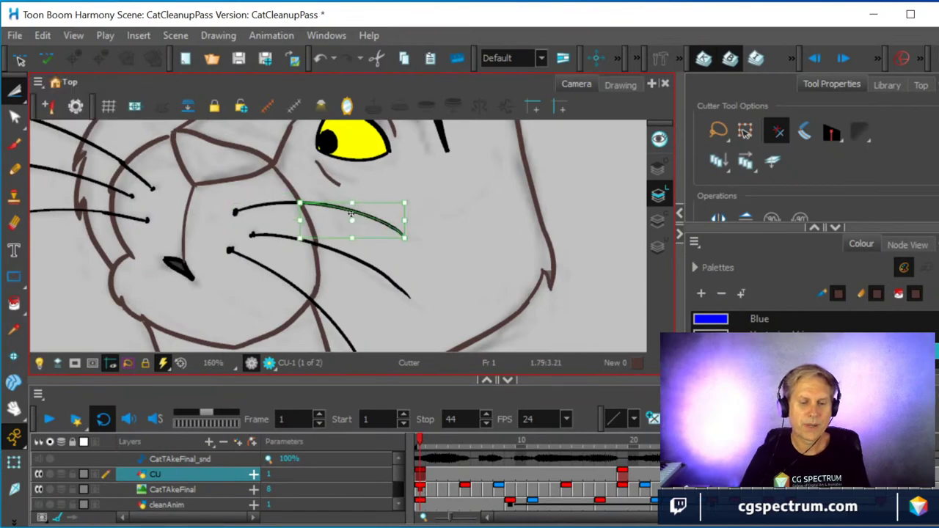
left_click_drag(15, 91, 44, 87)
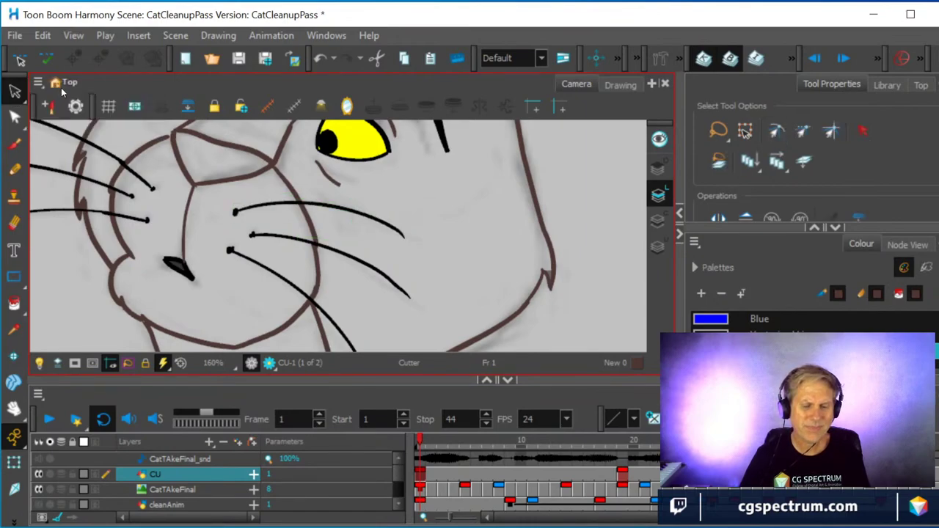
- Shift-select all seven whisker strokes on frame 1, three on the right and four on the left
left_click(317, 201)
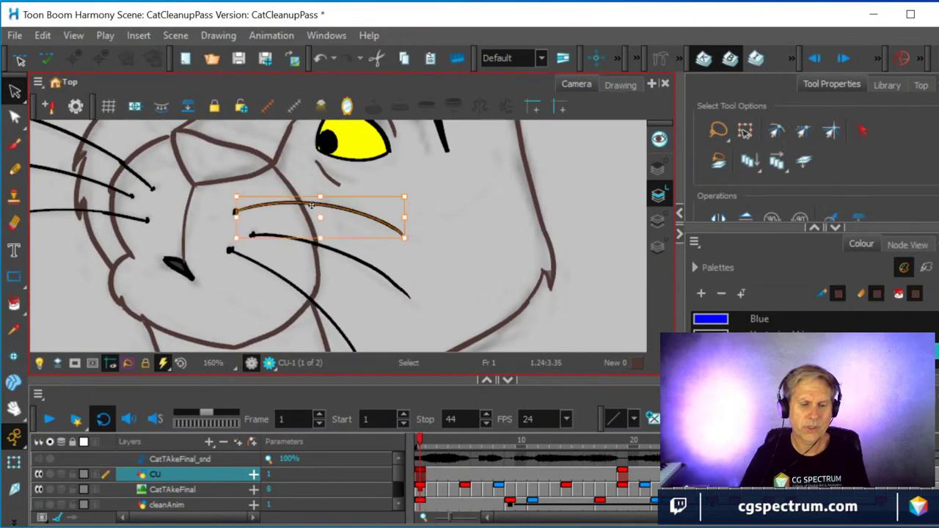
left_click(353, 261, "shift")
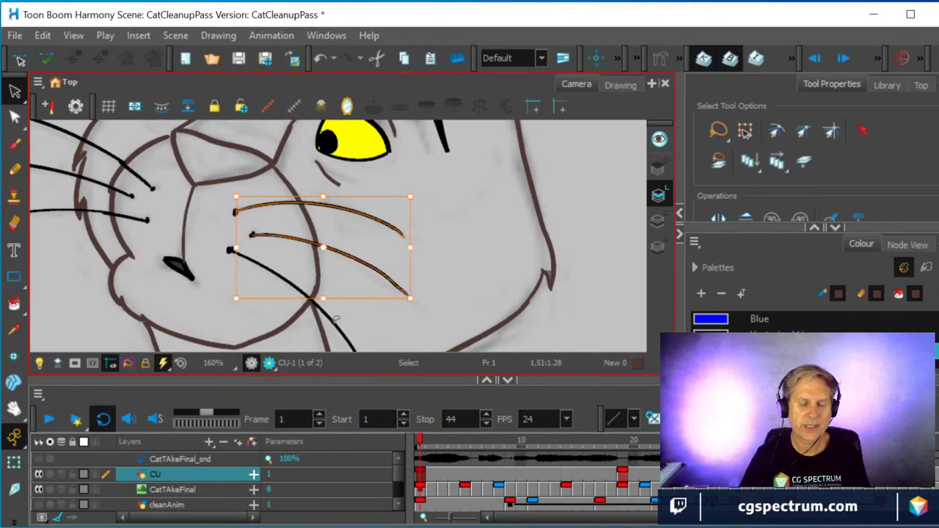
left_click(335, 319, "shift")
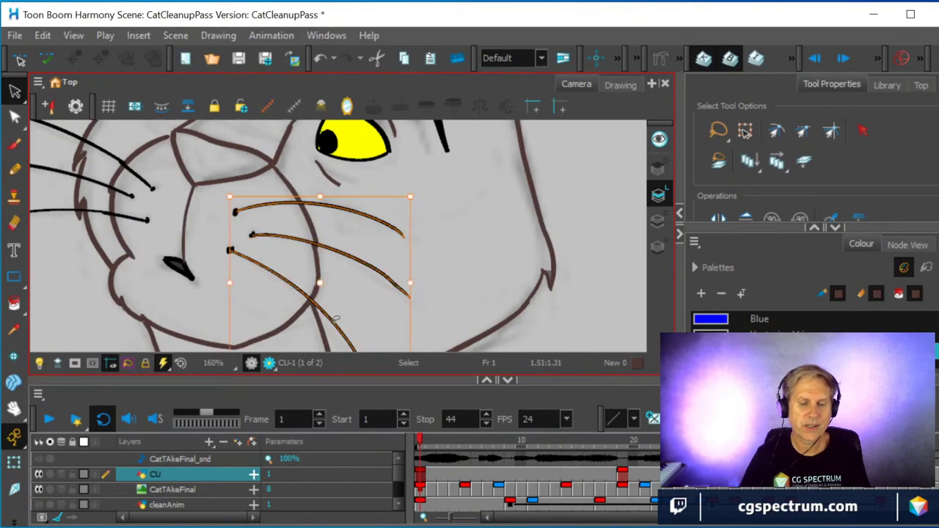
left_click(65, 209, "shift")
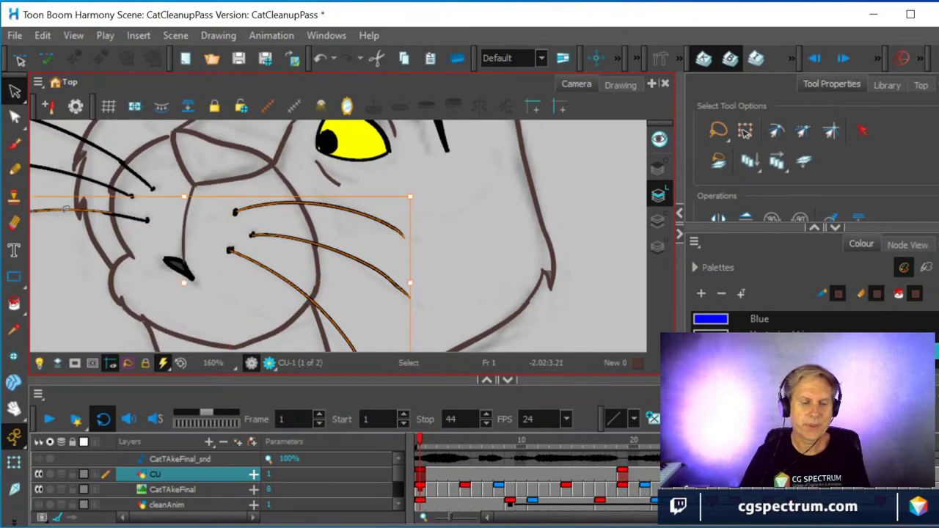
left_click(58, 167, "shift")
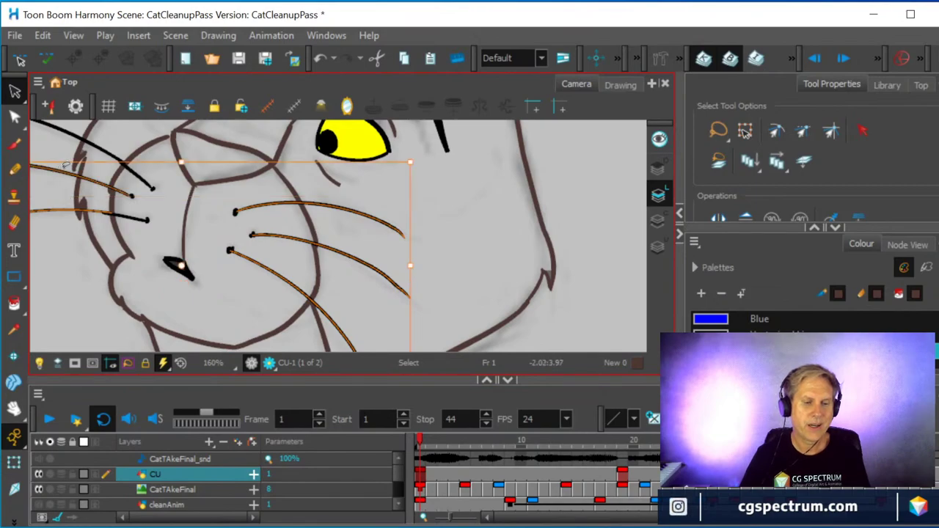
left_click(69, 128, "shift")
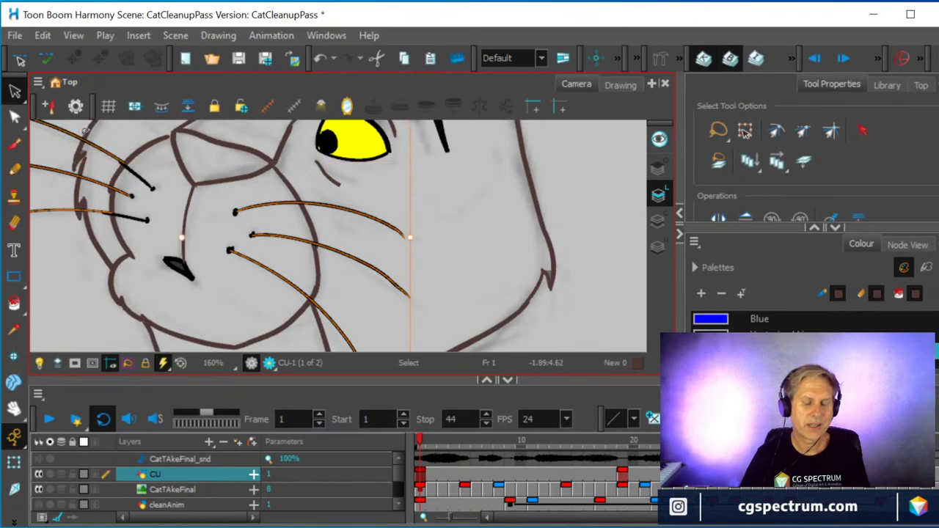
scroll(316, 200, "down", 2)
scroll(298, 191, "up", 4)
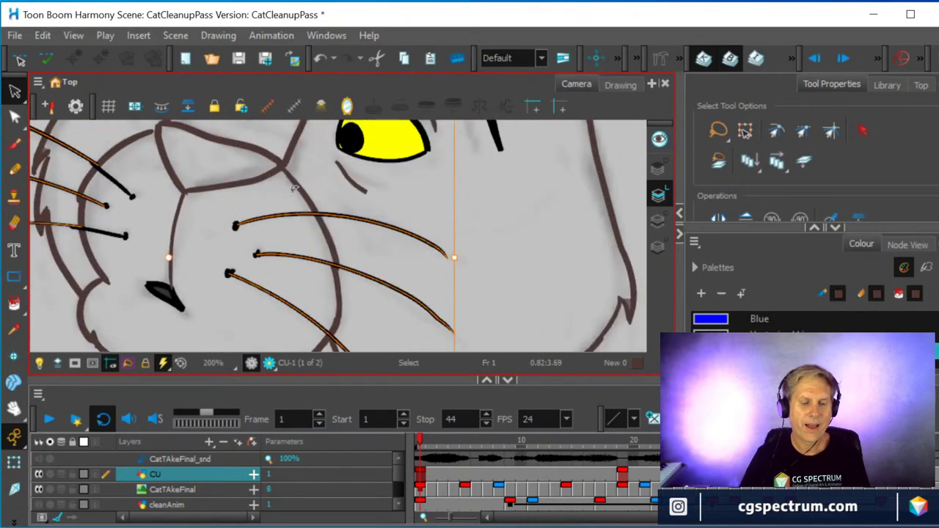
scroll(318, 262, "down", 4)
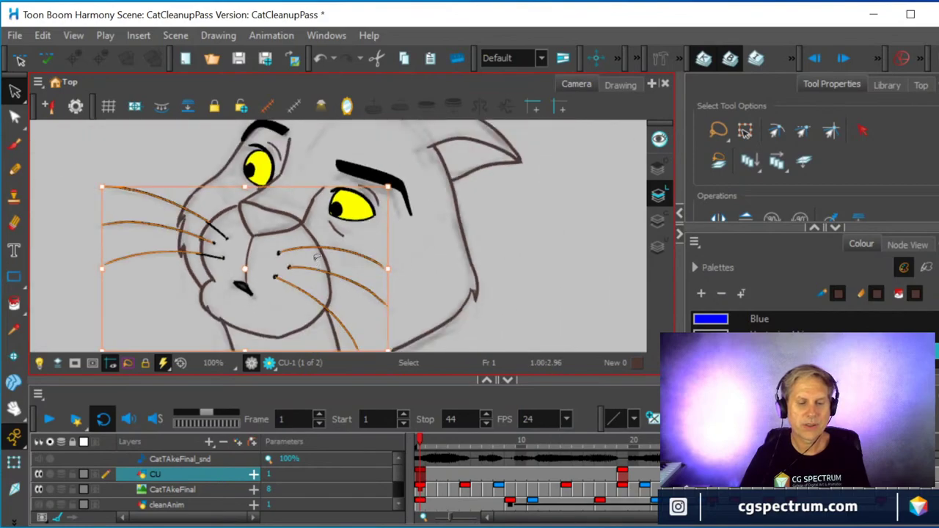
scroll(292, 246, "up", 4)
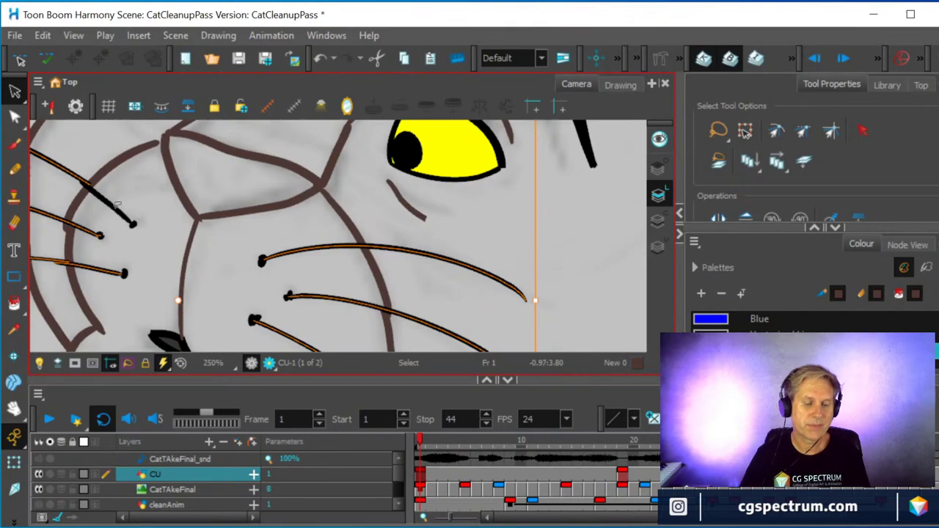
left_click(119, 210)
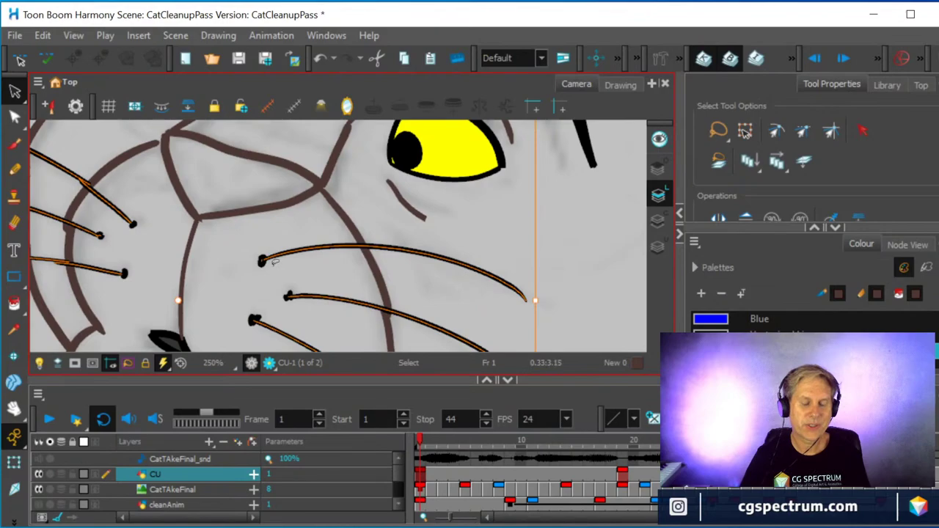
scroll(261, 241, "down", 5)
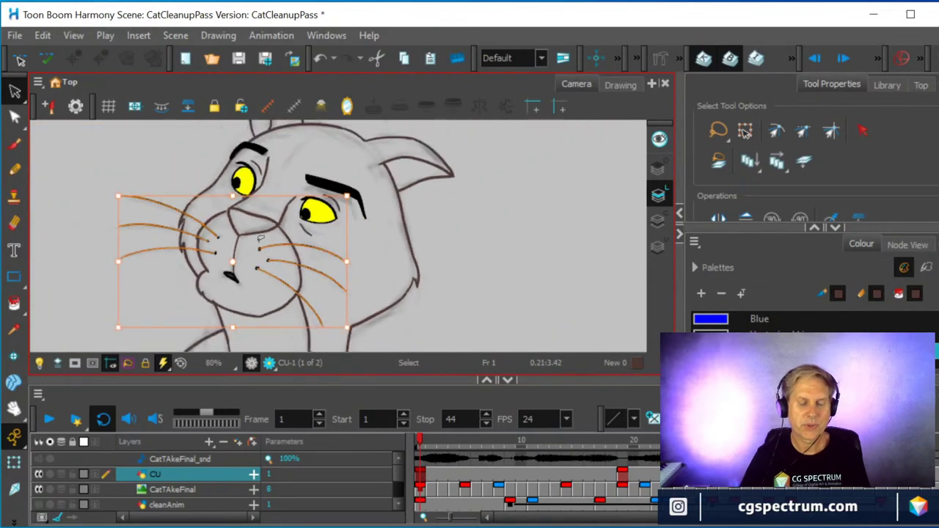
left_click(42, 35)
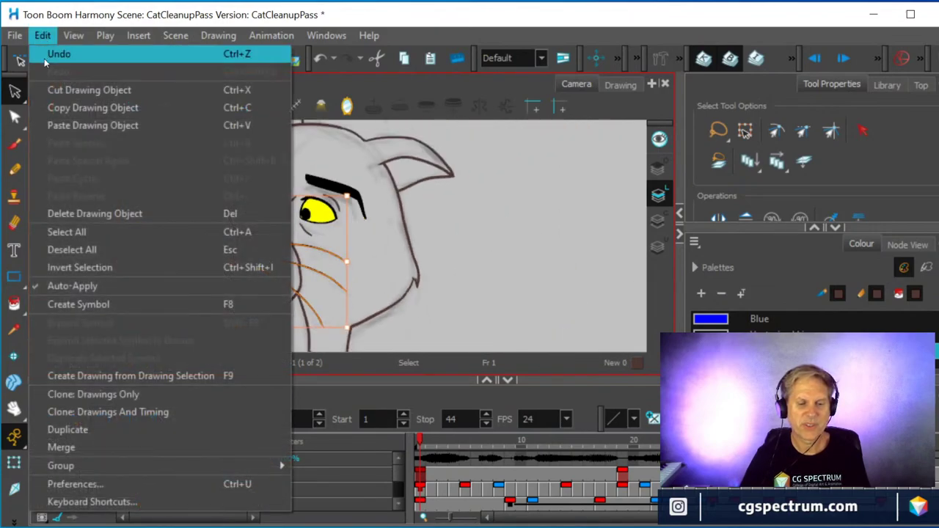
- Copy the selected whiskers and paste them into frame 19 of the CU layer
left_click(58, 108)
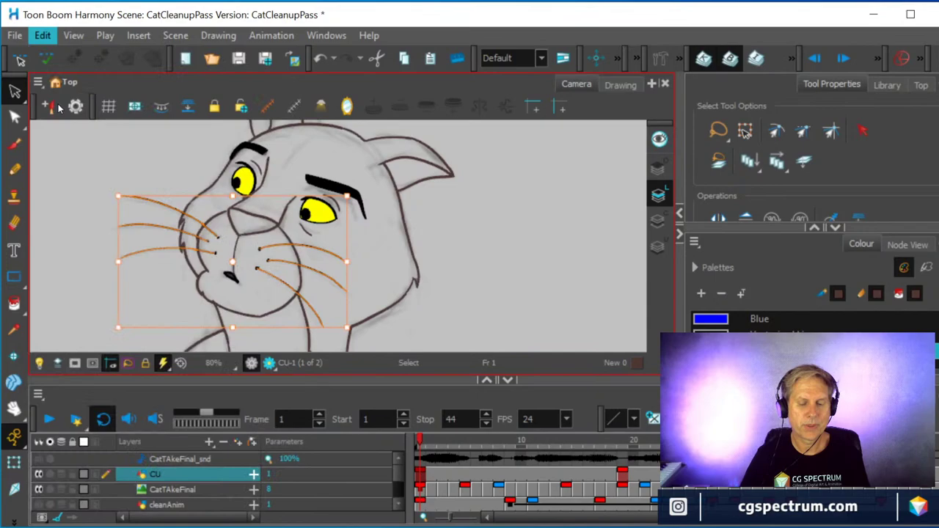
left_click(623, 477)
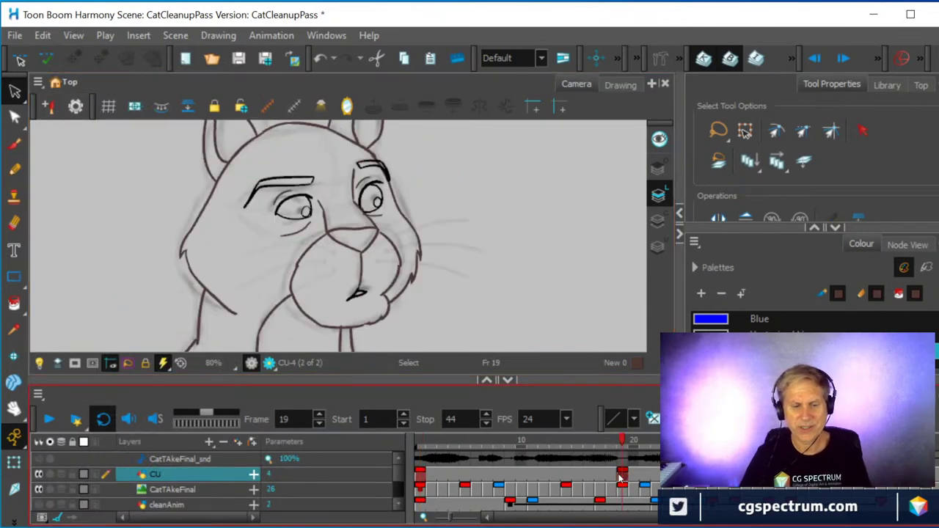
left_click(44, 37)
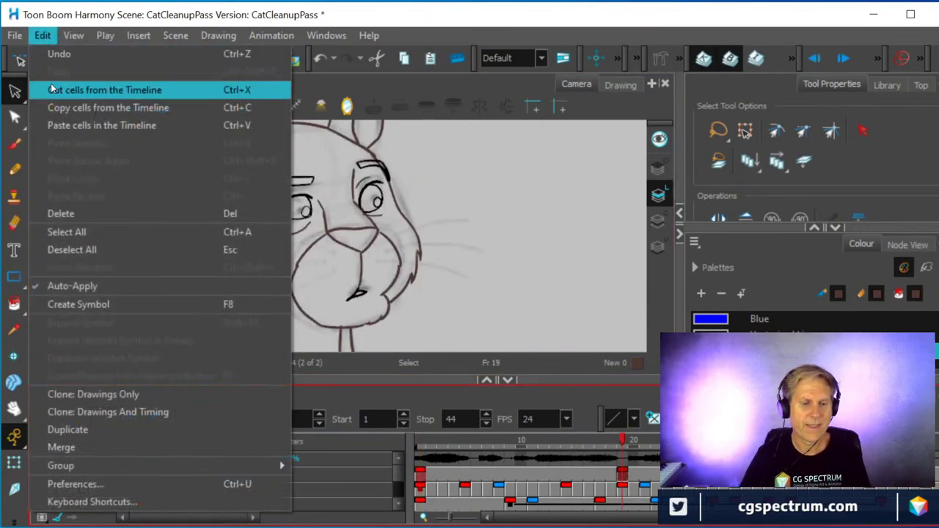
left_click(76, 130)
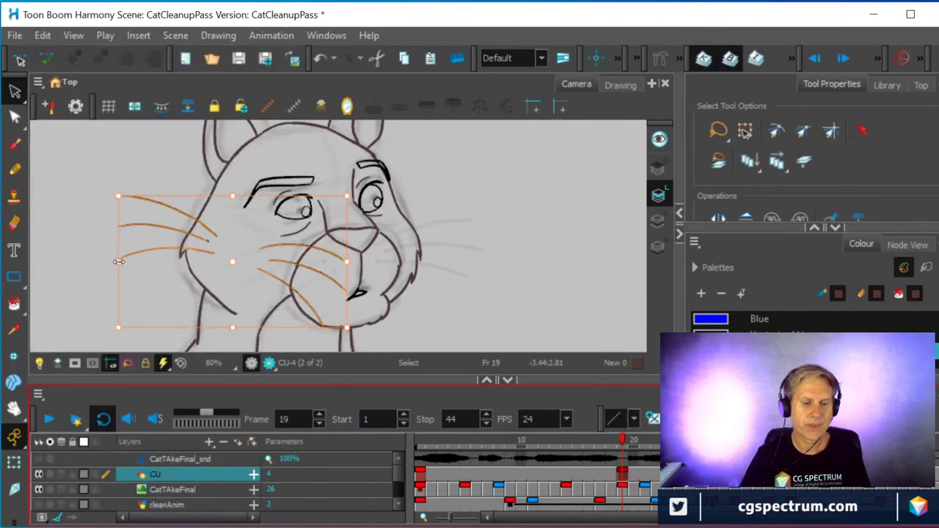
- Flip and stretch the pasted whiskers out past the right side of the face, then deselect
left_click_drag(119, 261, 578, 289)
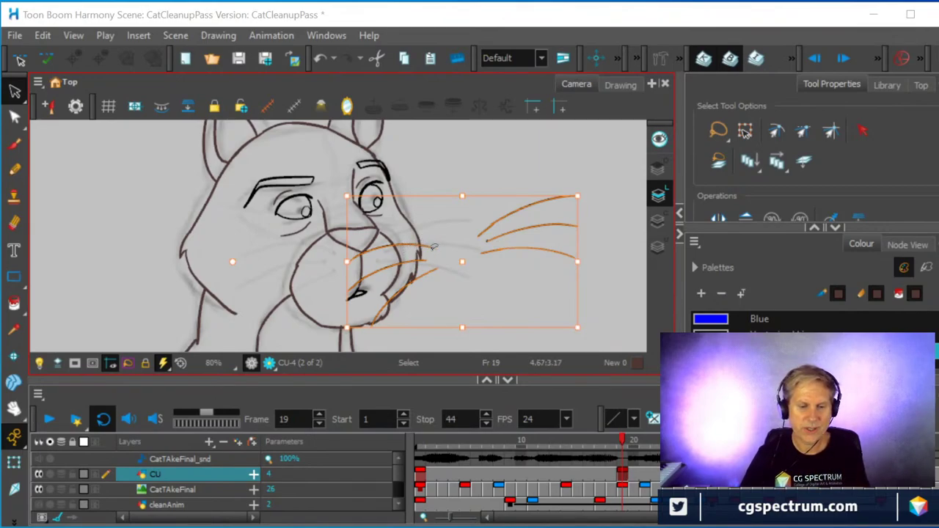
left_click(14, 91)
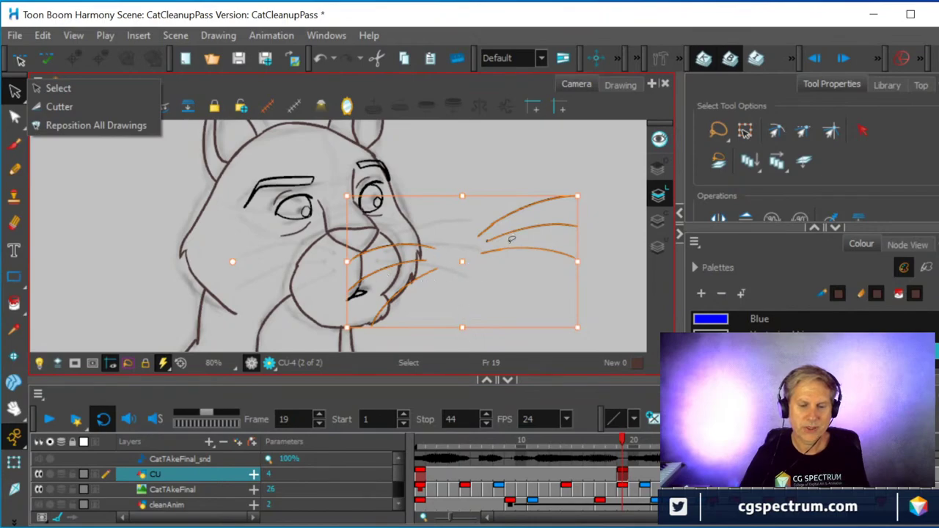
left_click(557, 307)
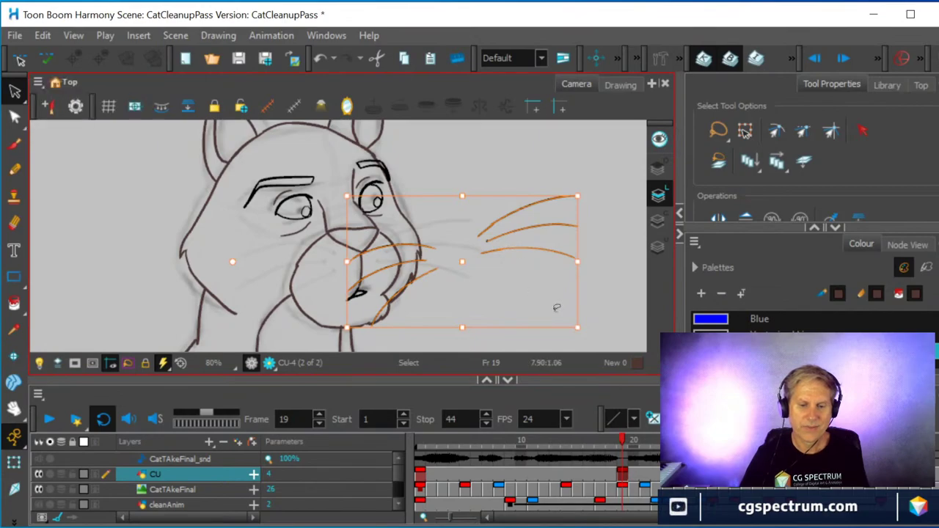
left_click(557, 307)
- Undo the whisker flip and remove the pasted whiskers from frame 19
key("ctrl+z")
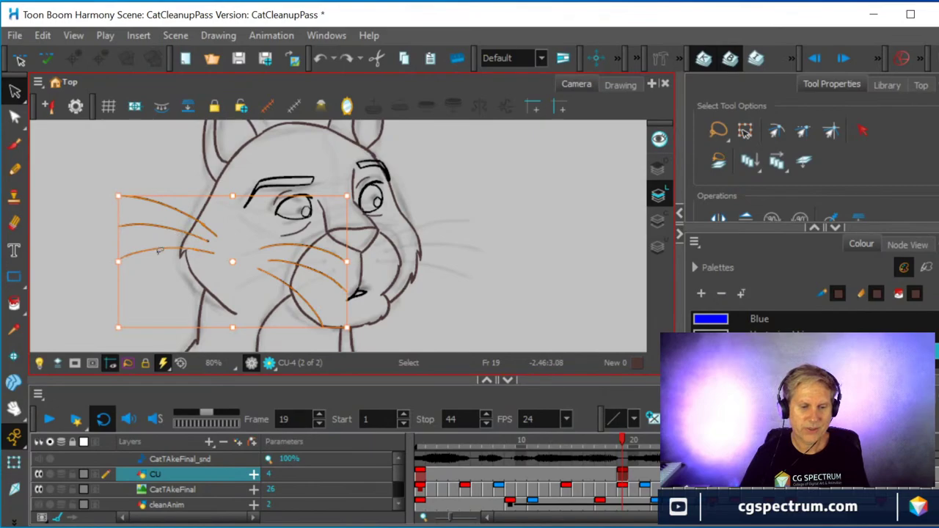
key("ctrl+z")
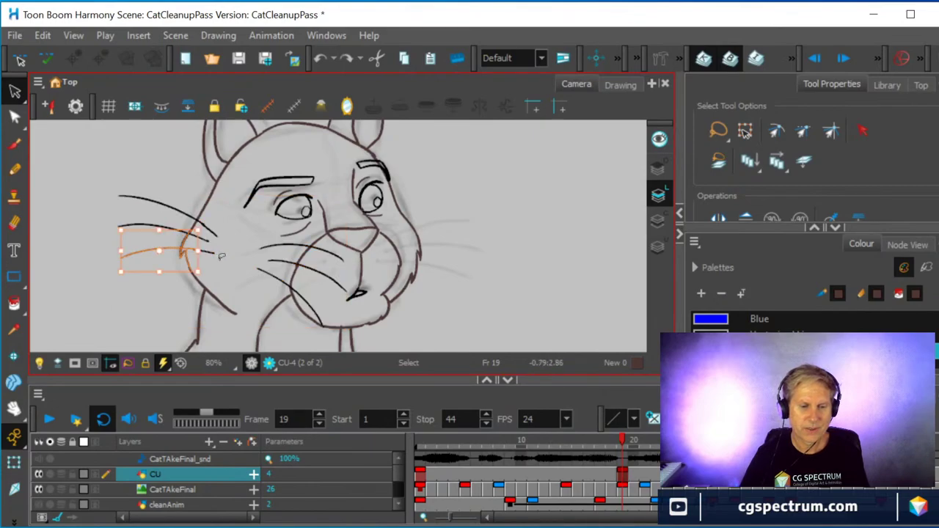
key("ctrl+z")
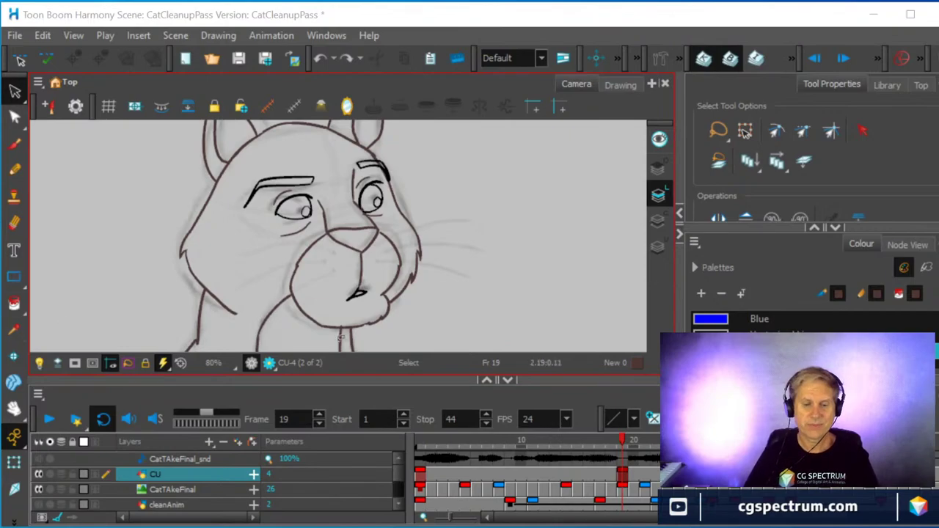
- Compare frame 19's rough with frame 1, then lasso frame 1's whiskers and face lines
left_click(422, 477)
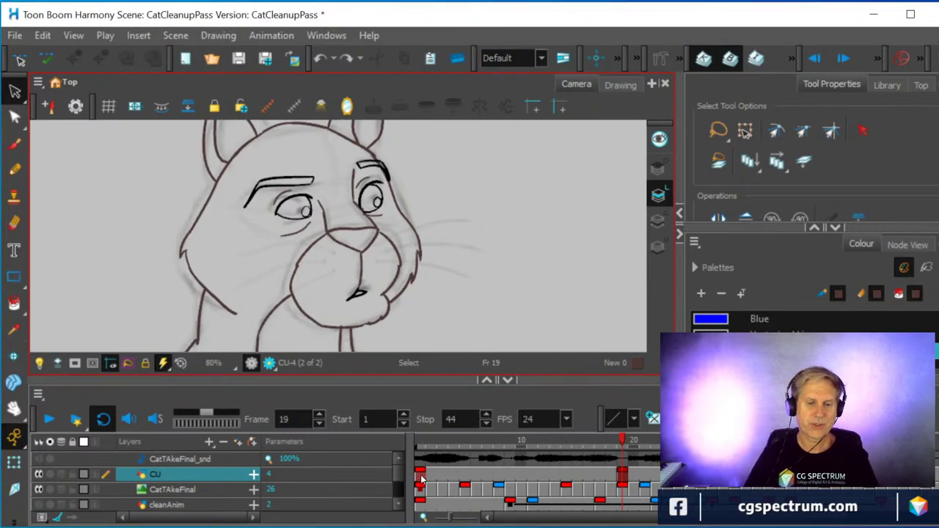
left_click(625, 477)
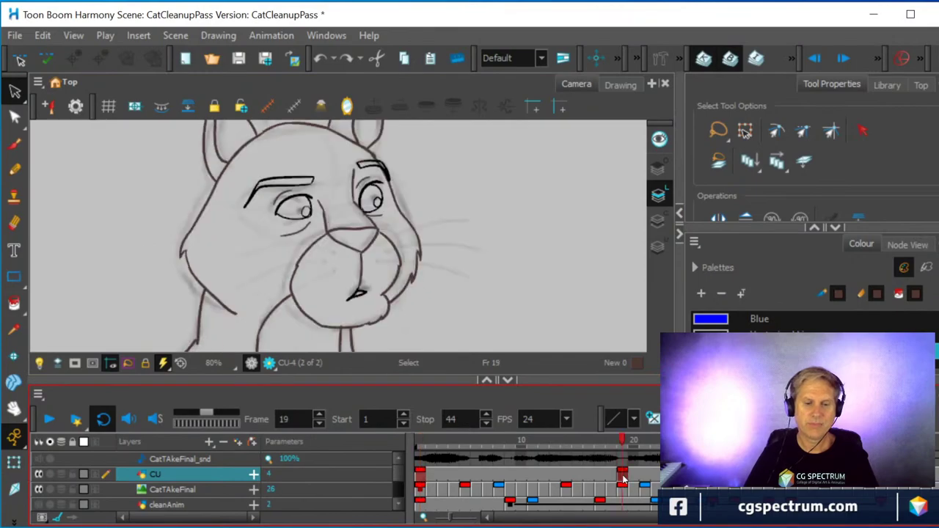
left_click(420, 481)
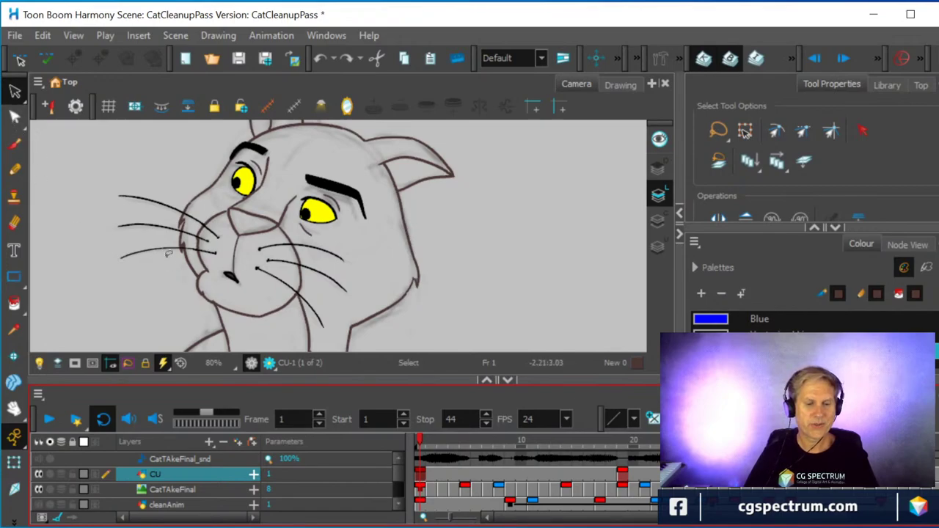
mouse_move(168, 267)
left_mouse_down()
mouse_move(111, 261)
mouse_move(95, 237)
mouse_move(101, 196)
mouse_move(123, 183)
mouse_move(158, 179)
mouse_move(225, 226)
mouse_move(309, 229)
mouse_move(359, 255)
mouse_move(353, 290)
mouse_move(311, 340)
mouse_move(272, 305)
mouse_move(221, 289)
mouse_move(205, 263)
mouse_move(133, 257)
left_mouse_up()
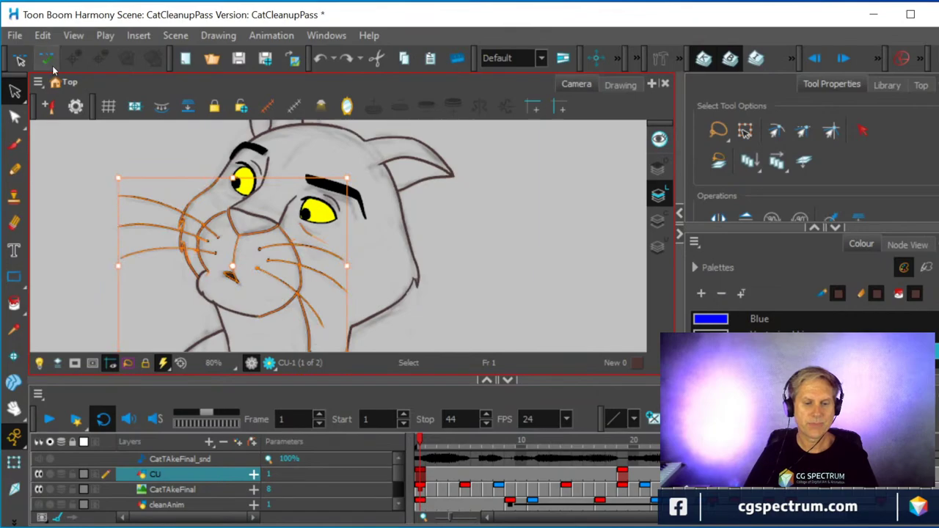
- Copy frame 1's whiskers and face lines and paste them into frame 19
left_click(44, 36)
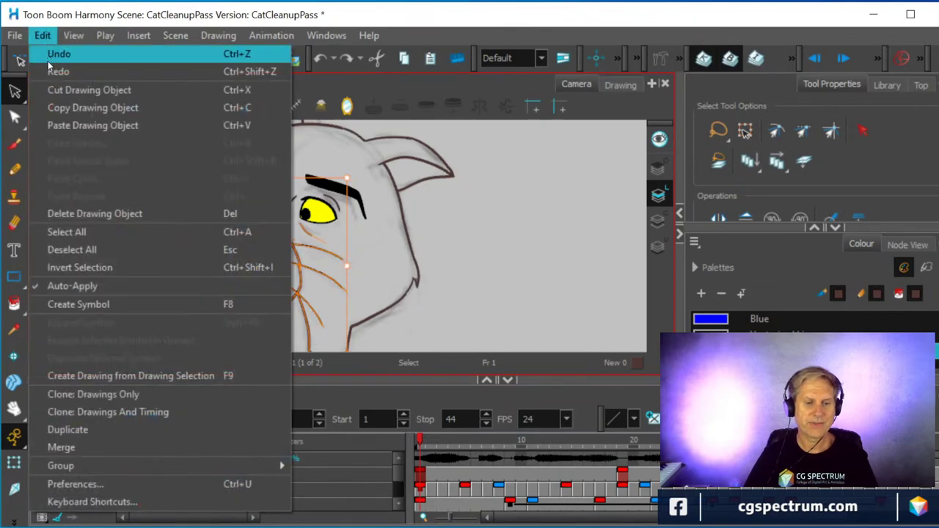
left_click(60, 107)
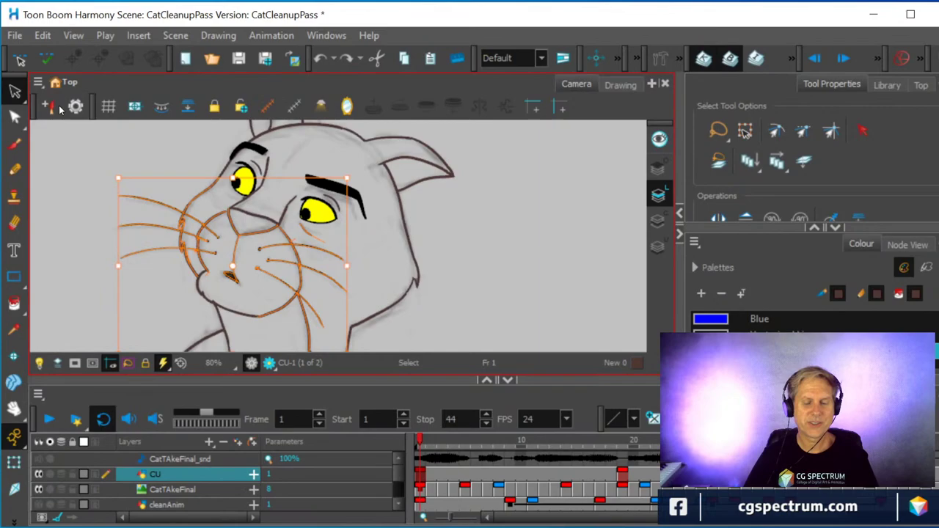
left_click(626, 477)
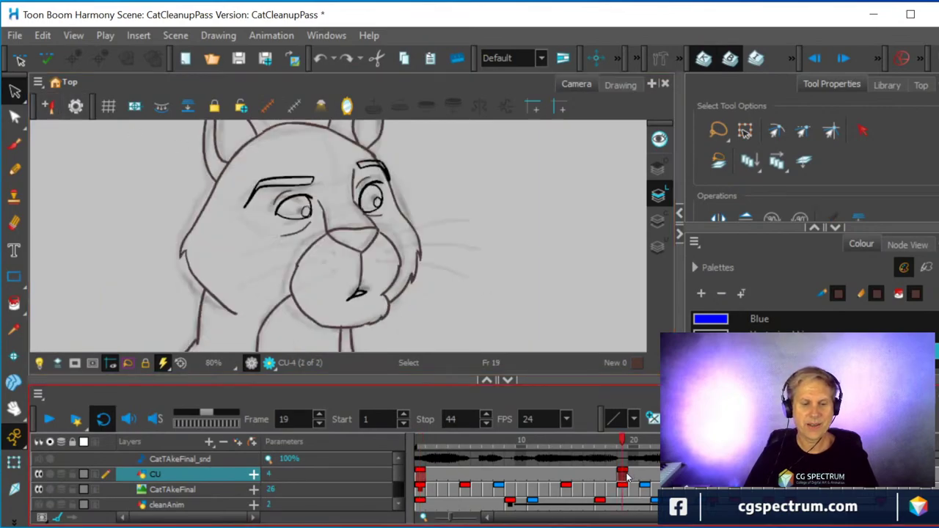
left_click(42, 35)
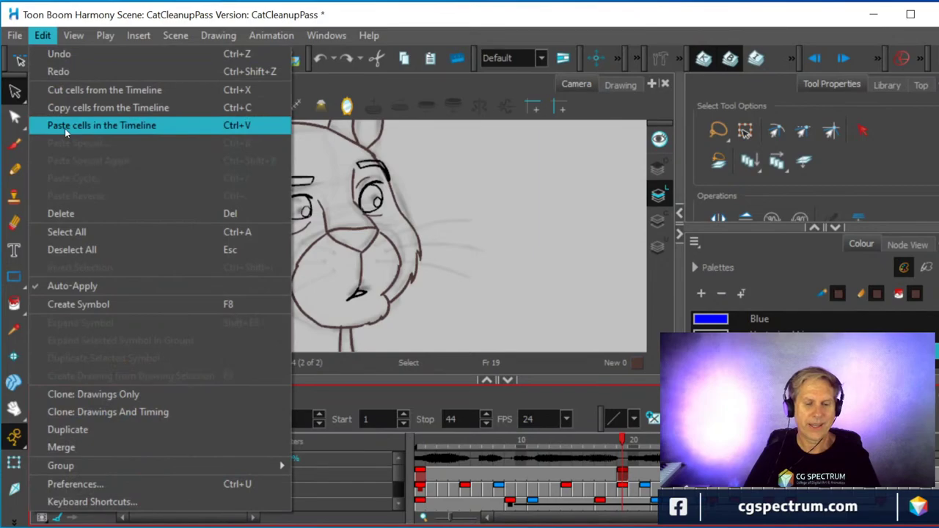
left_click(65, 126)
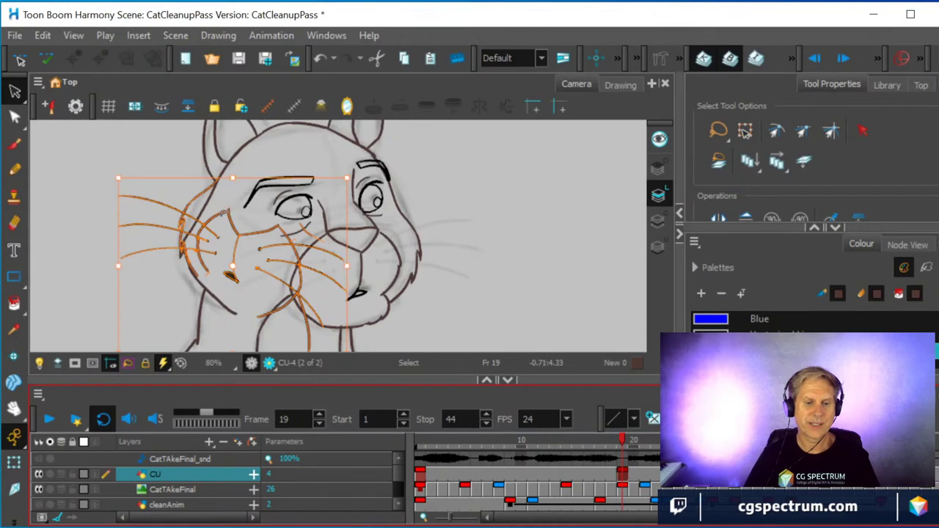
left_click_drag(226, 213, 564, 218)
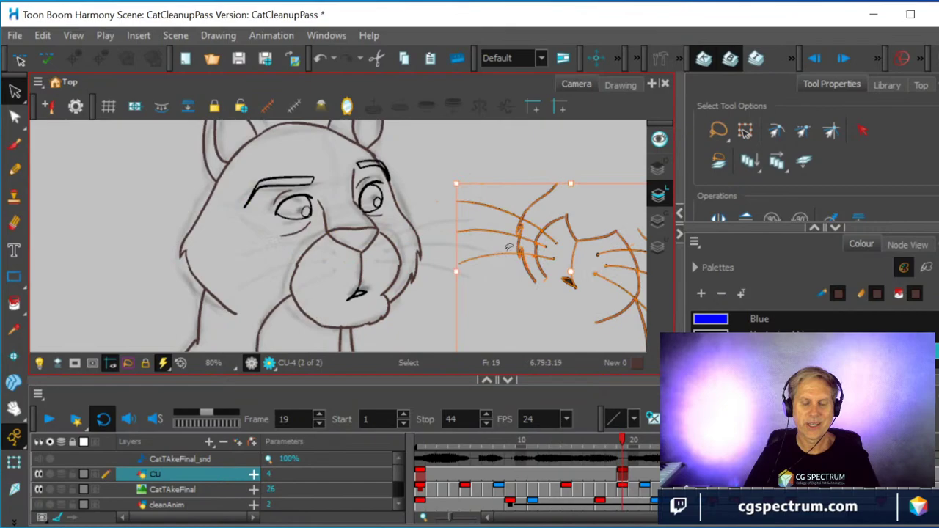
left_click(452, 270)
- Move the pasted whiskers and face lines over the rough cat's muzzle on frame 19, then deselect
mouse_move(631, 235)
left_mouse_down()
mouse_move(690, 271)
mouse_move(800, 277)
left_mouse_up()
scroll(481, 228, "down", 3)
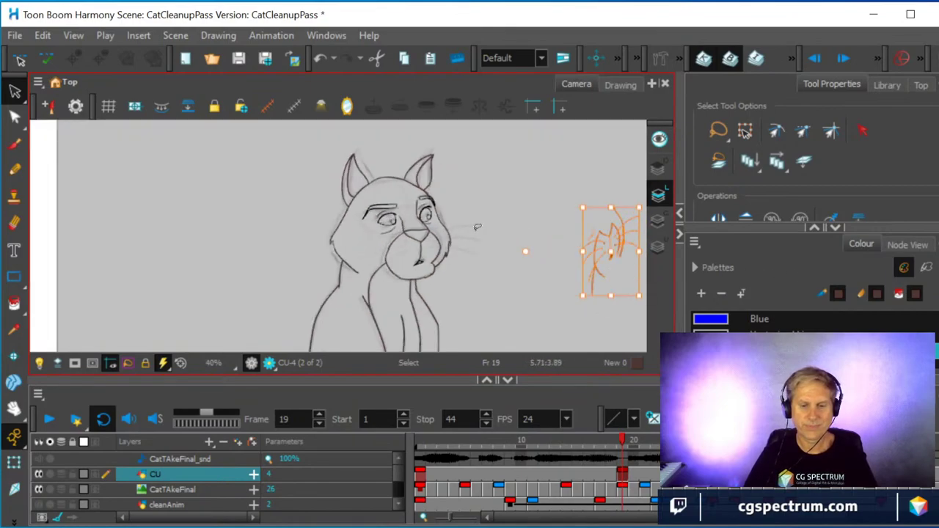
key("space")
left_click_drag(457, 220, 383, 220)
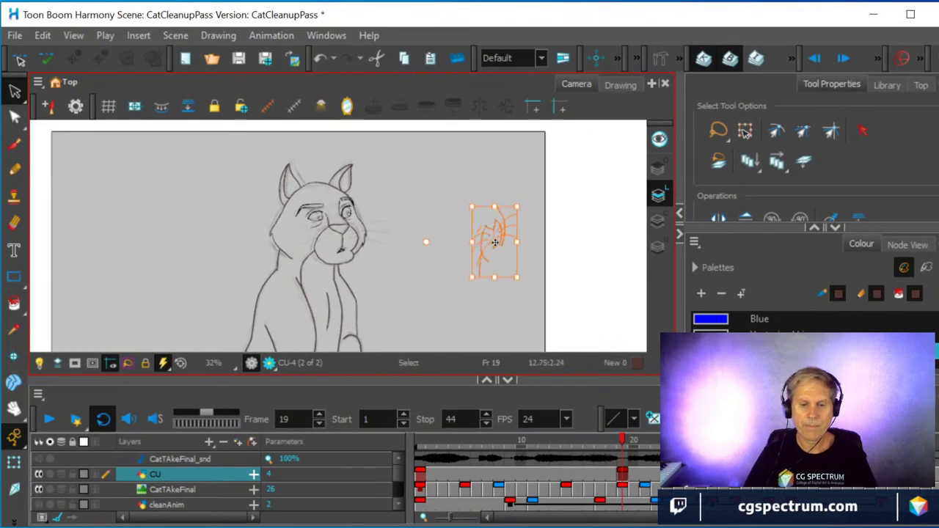
mouse_move(466, 243)
left_mouse_down()
mouse_move(366, 232)
mouse_move(318, 239)
left_mouse_up()
scroll(318, 239, "up", 5)
scroll(321, 214, "down", 1)
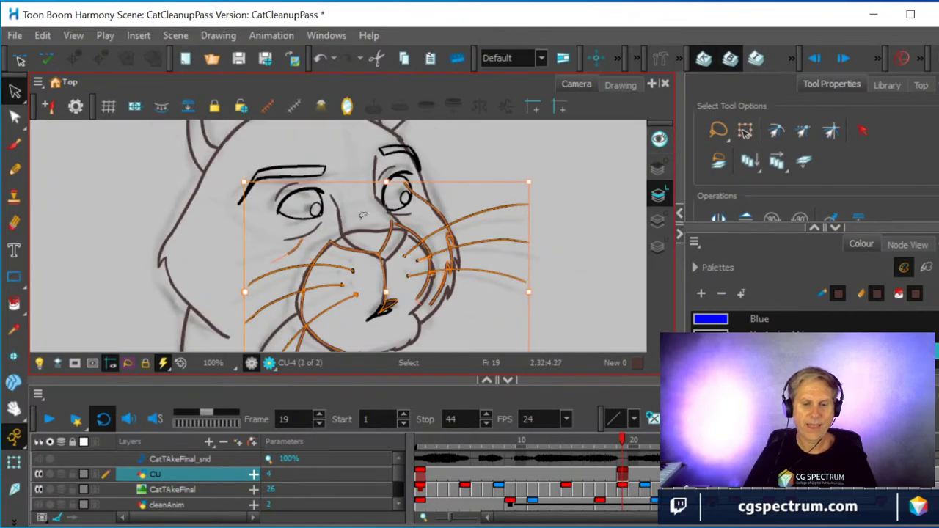
left_click(555, 180)
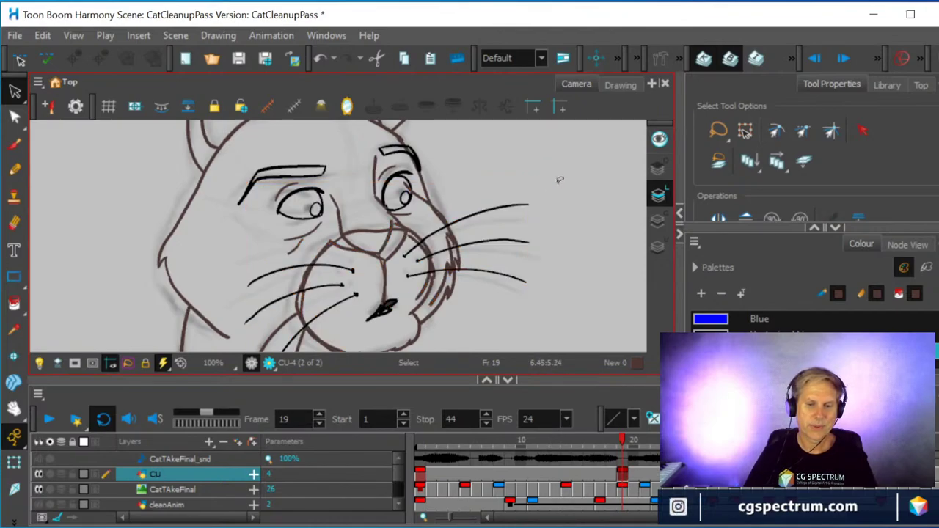
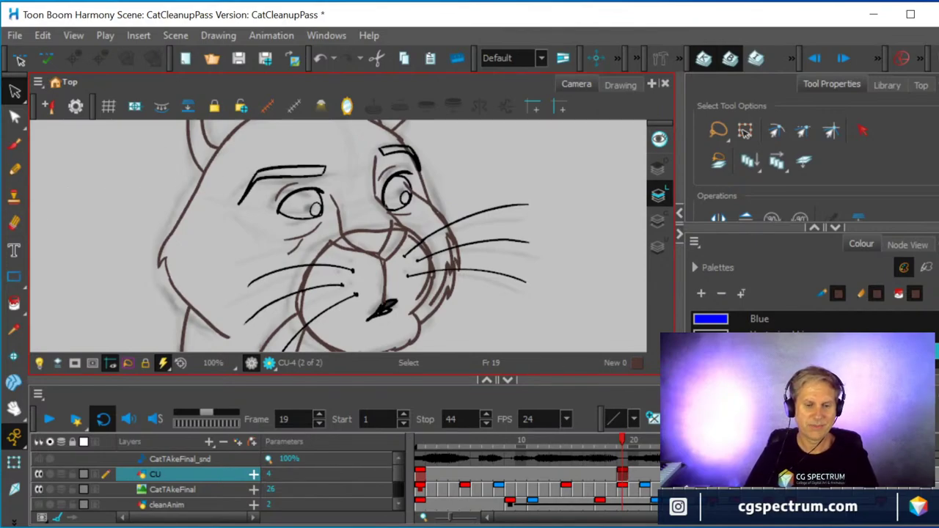
- Delete the stray brown sketch stroke on the cat's right cheek
scroll(366, 231, "up", 2)
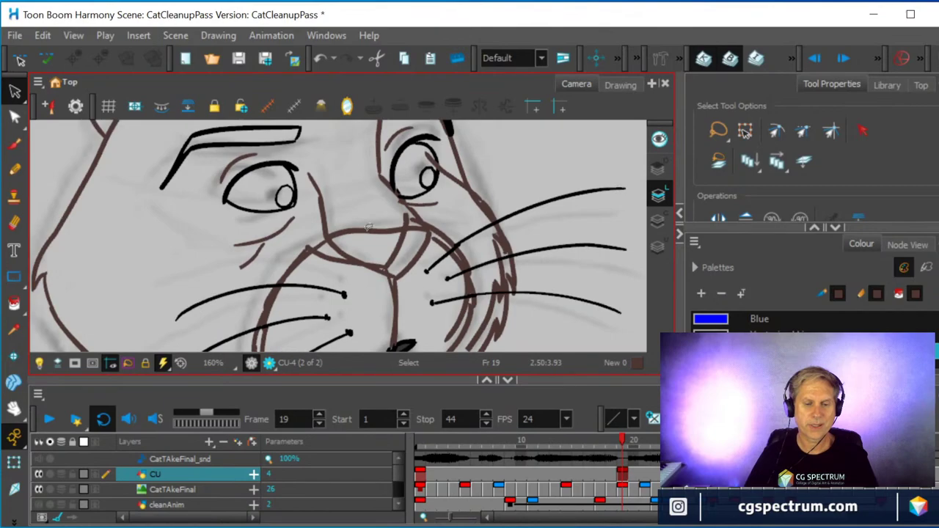
scroll(367, 228, "down", 2)
scroll(367, 228, "up", 1)
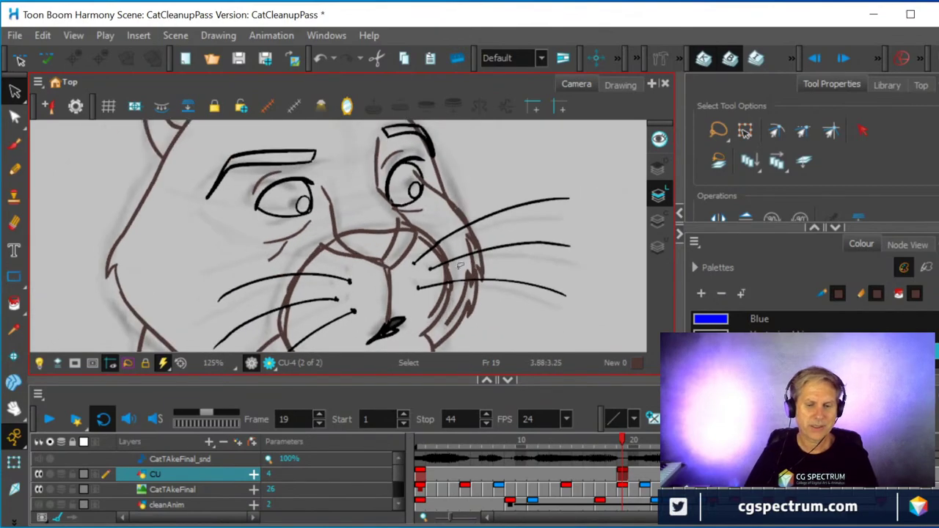
left_click(462, 291)
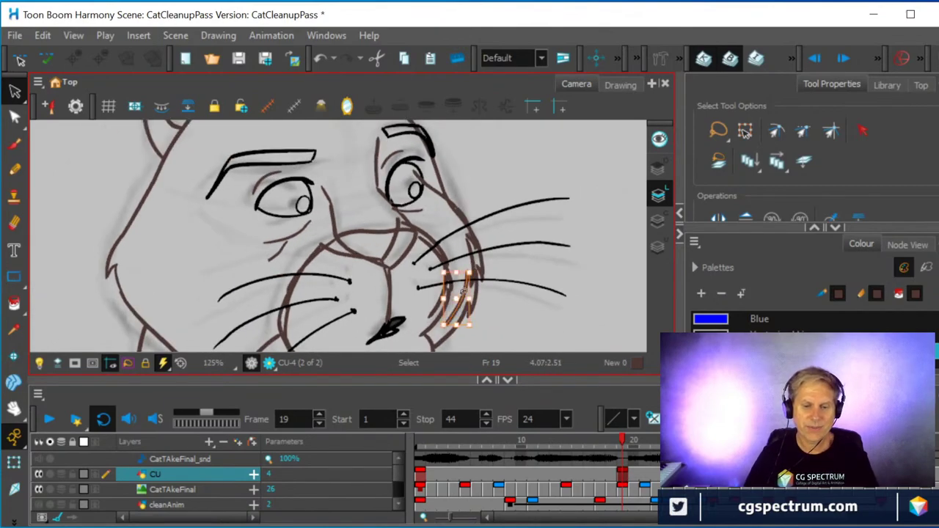
key("Escape")
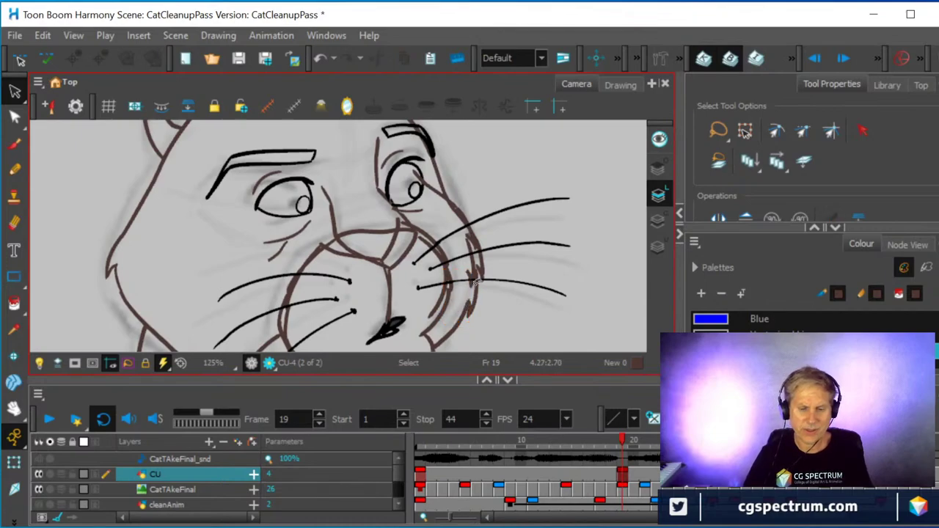
scroll(475, 282, "up", 4)
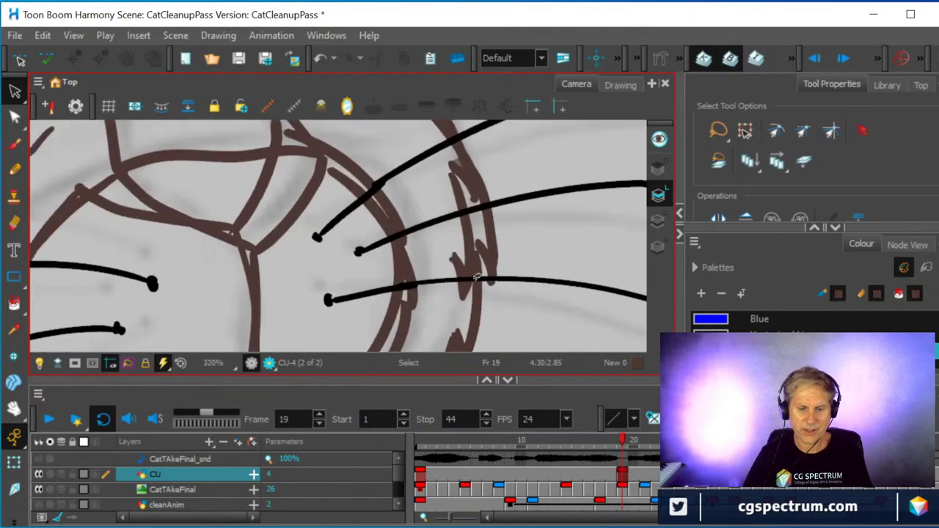
left_click(470, 232)
key("Delete")
- Remove the small leftover piece and the tiny grey mark on the cheek
left_click(459, 265)
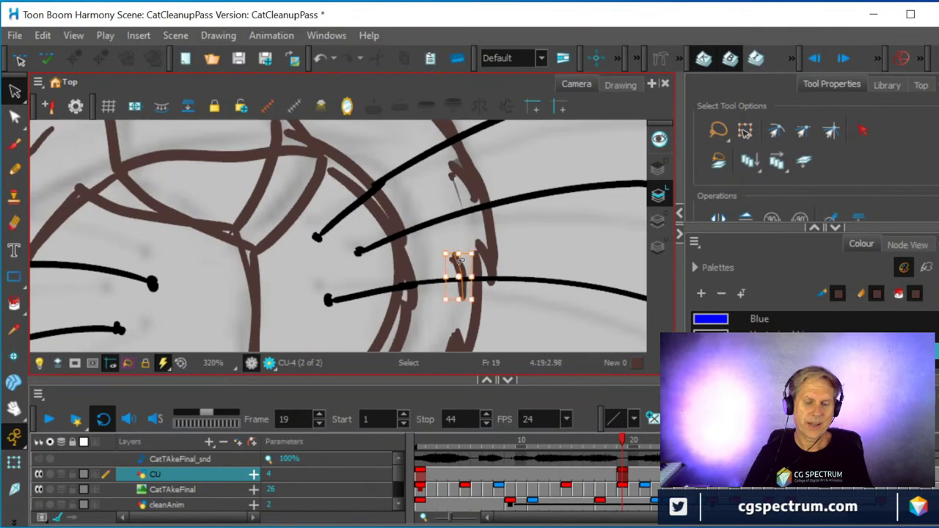
key("Delete")
mouse_move(456, 235)
left_mouse_down()
mouse_move(448, 273)
mouse_move(468, 253)
mouse_move(456, 236)
mouse_move(461, 165)
mouse_move(462, 193)
mouse_move(443, 172)
mouse_move(449, 207)
mouse_move(469, 201)
mouse_move(458, 170)
left_mouse_up()
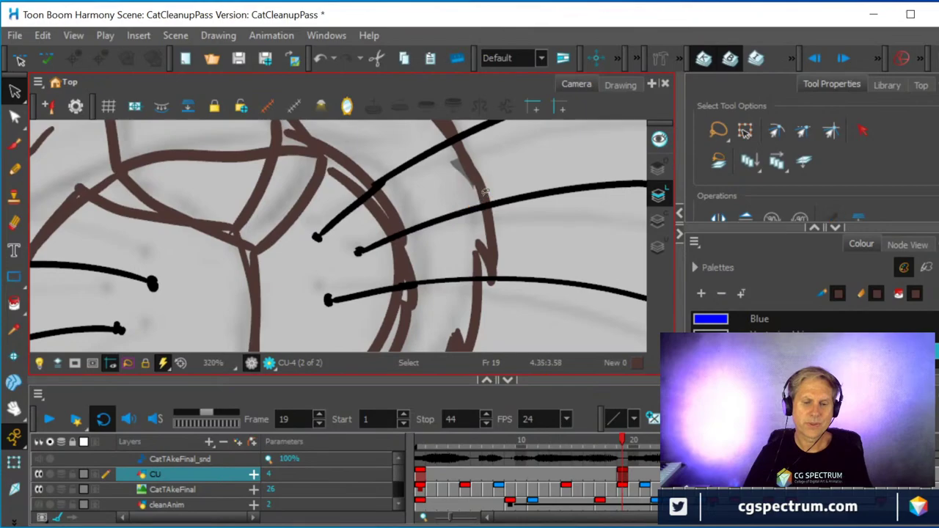
key("Delete")
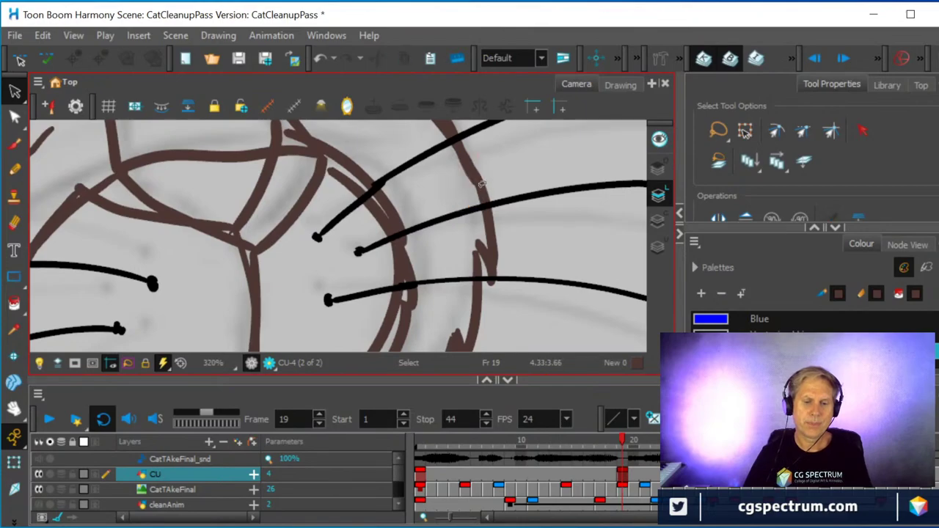
left_click(473, 182)
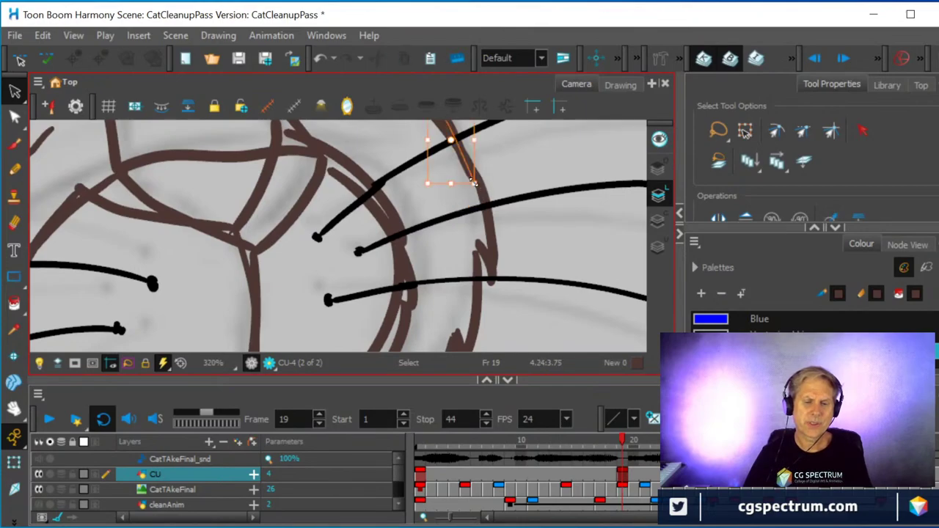
- Delete a stray brown stroke near the muzzle and check the nearby head strokes
scroll(477, 198, "down", 2)
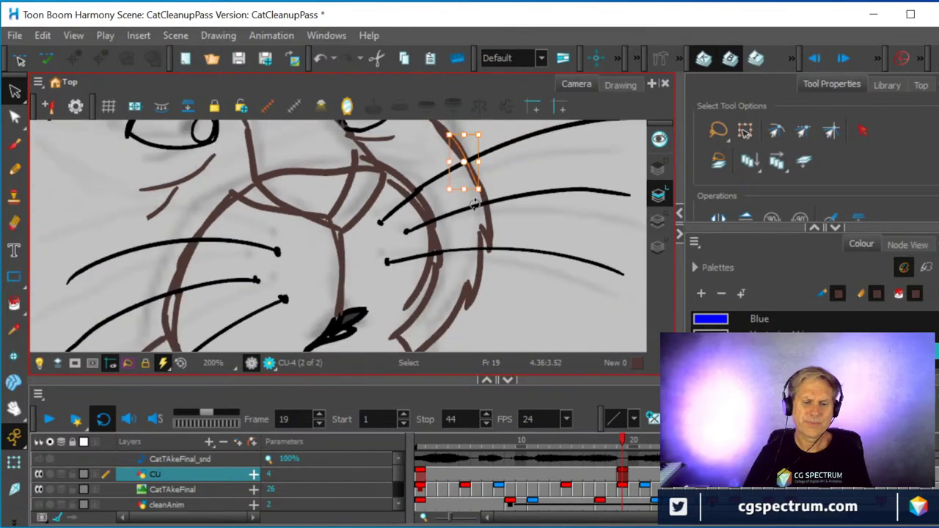
left_click(419, 282)
key("Delete")
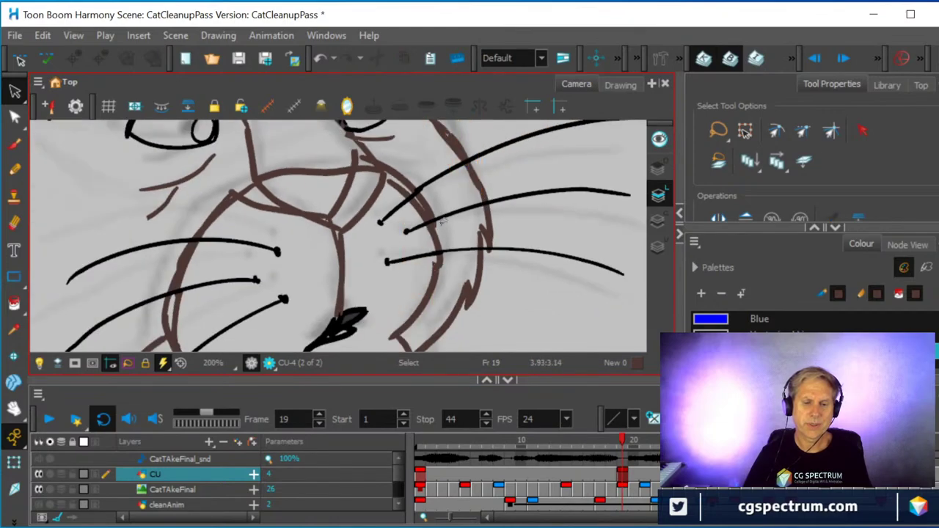
left_click(409, 173)
left_click(420, 170)
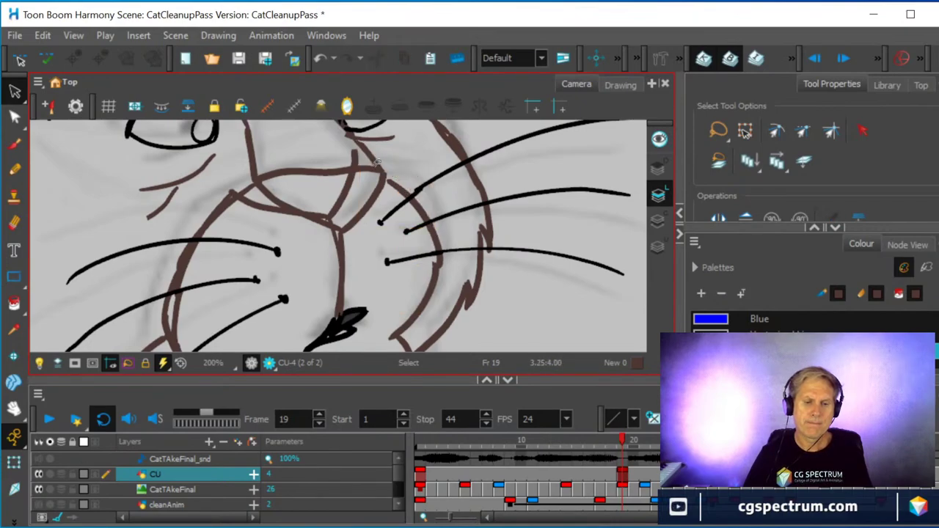
left_click(366, 188)
left_click(319, 201)
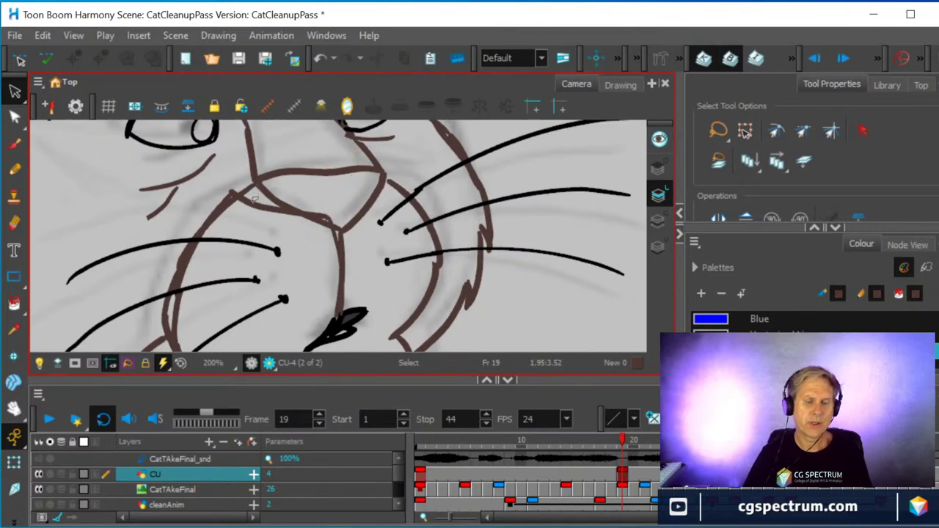
left_click(255, 200)
left_click(305, 235)
- Undo the hook on the vertical muzzle line and delete the small junction fragment
scroll(331, 230, "up", 2)
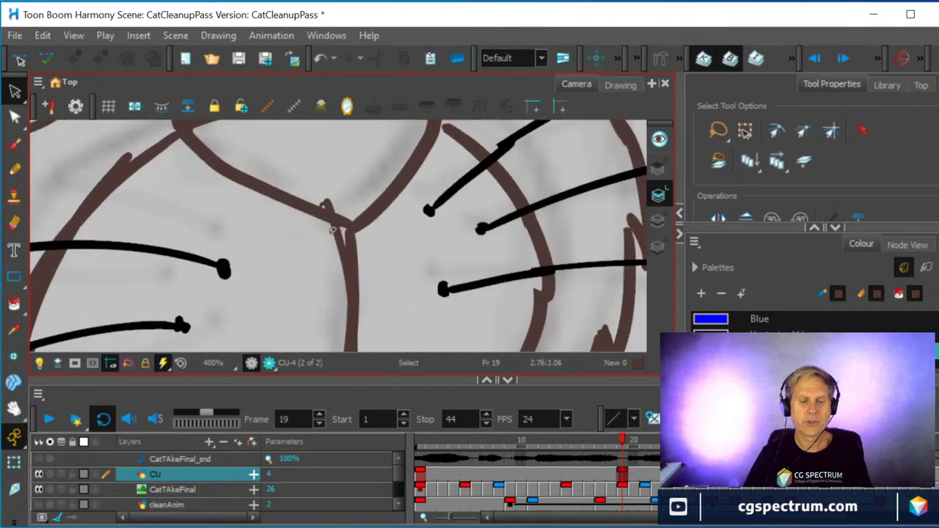
key("ctrl+z")
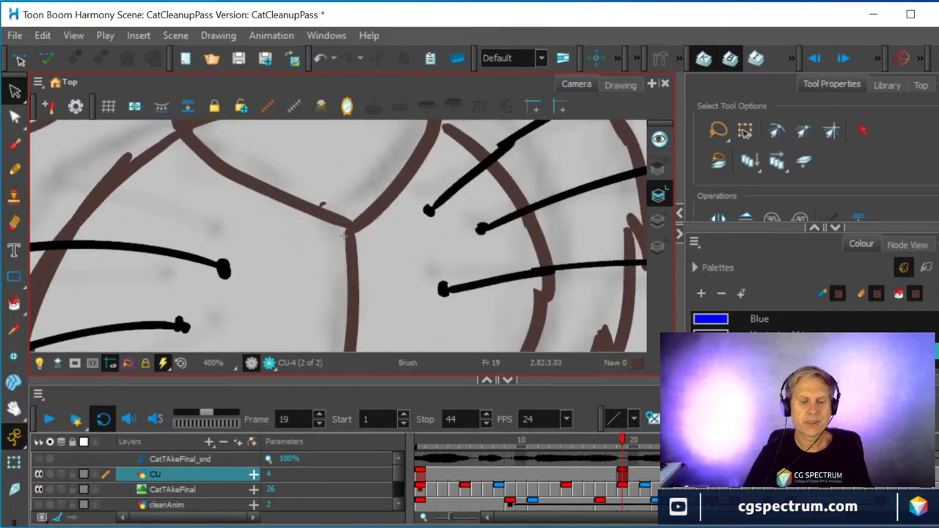
left_click(322, 203)
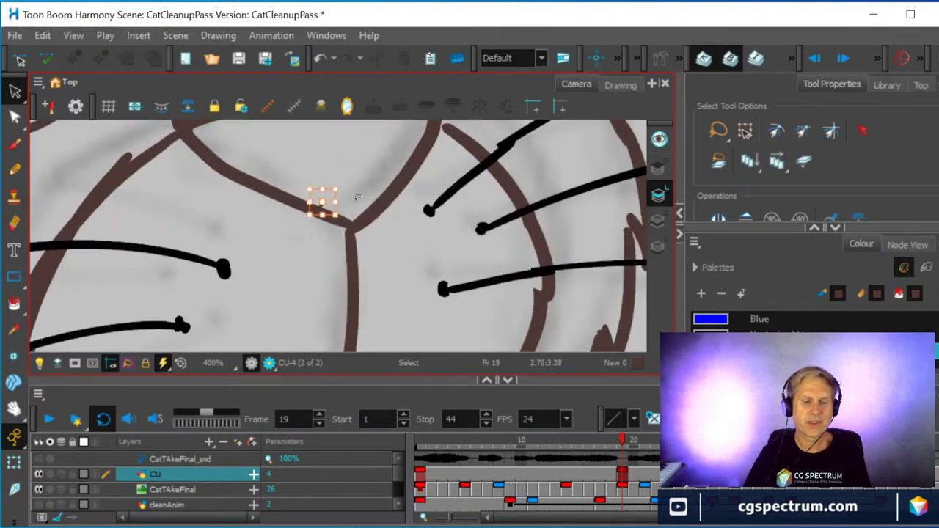
key("Escape")
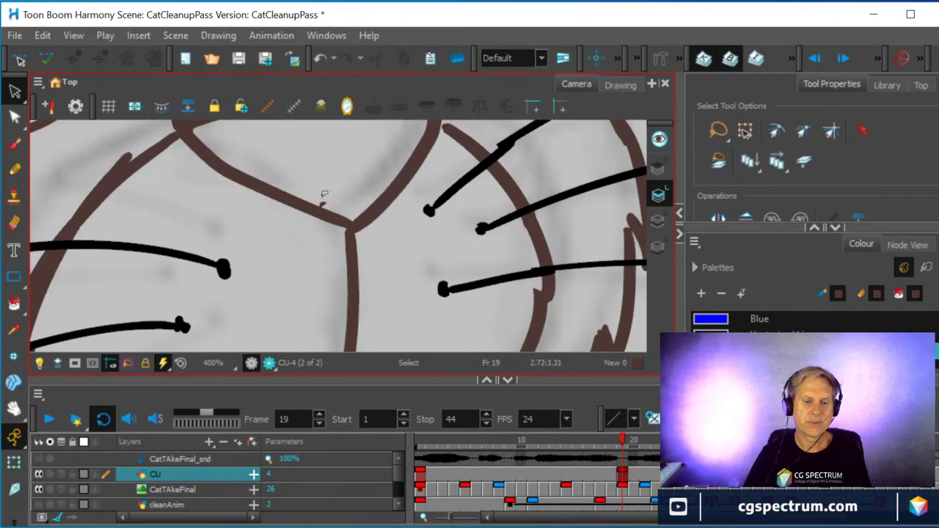
left_click(321, 201)
key("Delete")
- Delete the stray brown piece and the small black fragment by the left whiskers
scroll(163, 223, "down", 5)
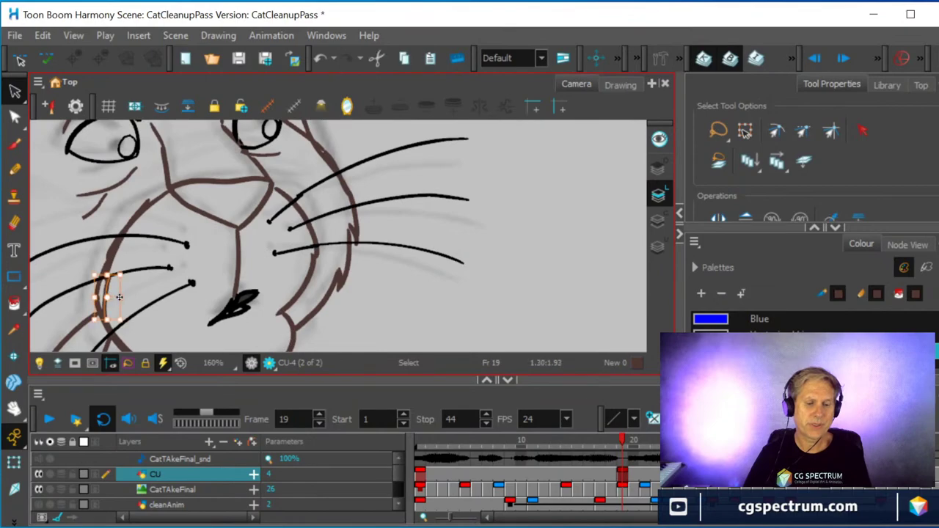
scroll(122, 271, "up", 5)
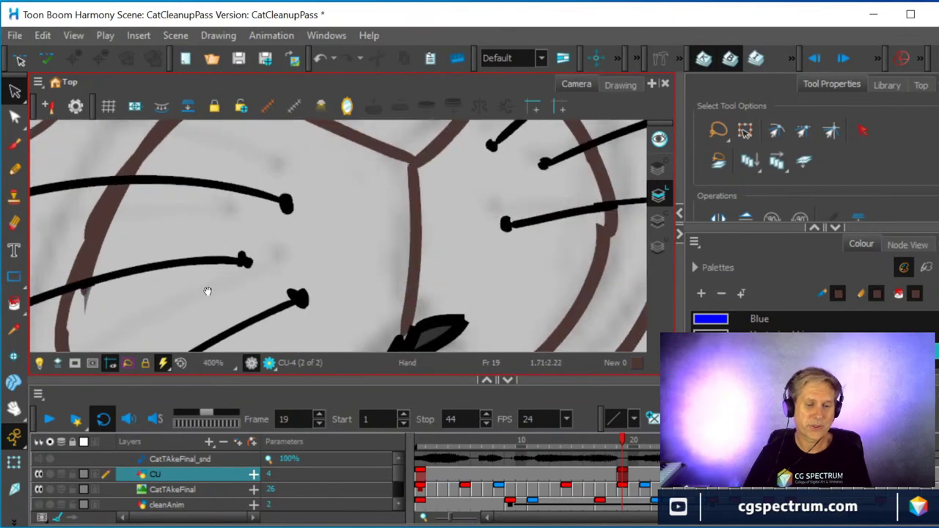
left_click_drag(206, 291, 411, 274)
left_click(340, 235)
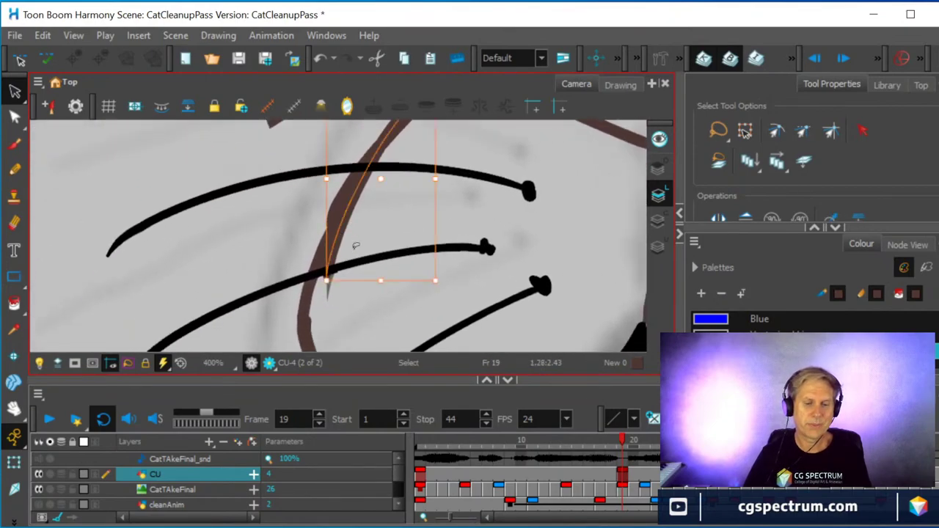
key("Delete")
left_click(334, 281)
key("Delete")
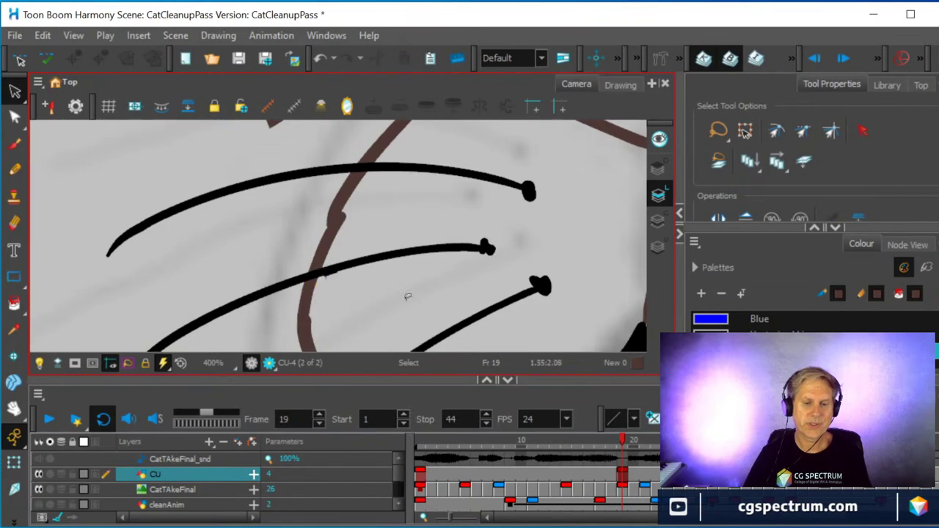
- Inspect the long brown stroke, small segment and lower muzzle curve beside the whiskers
scroll(407, 296, "down", 5)
left_click_drag(421, 294, 395, 260)
scroll(374, 212, "up", 2)
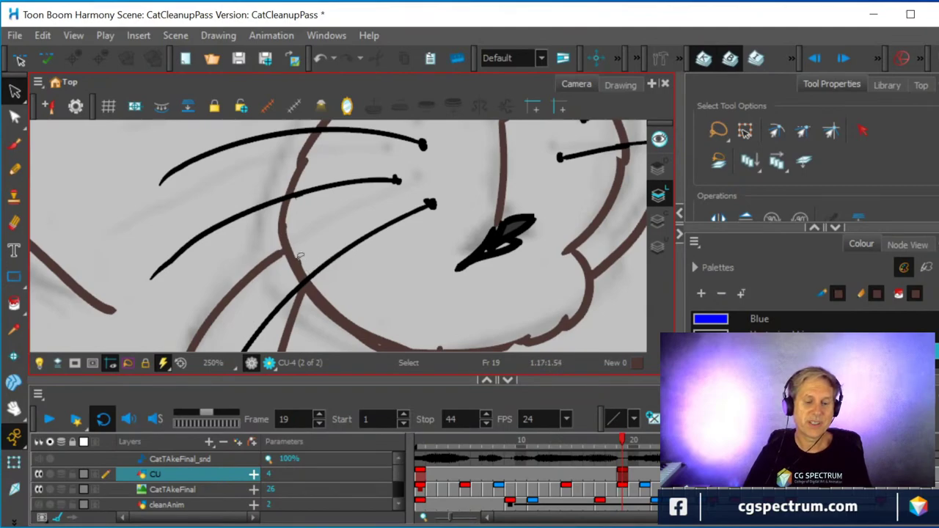
left_click(298, 257)
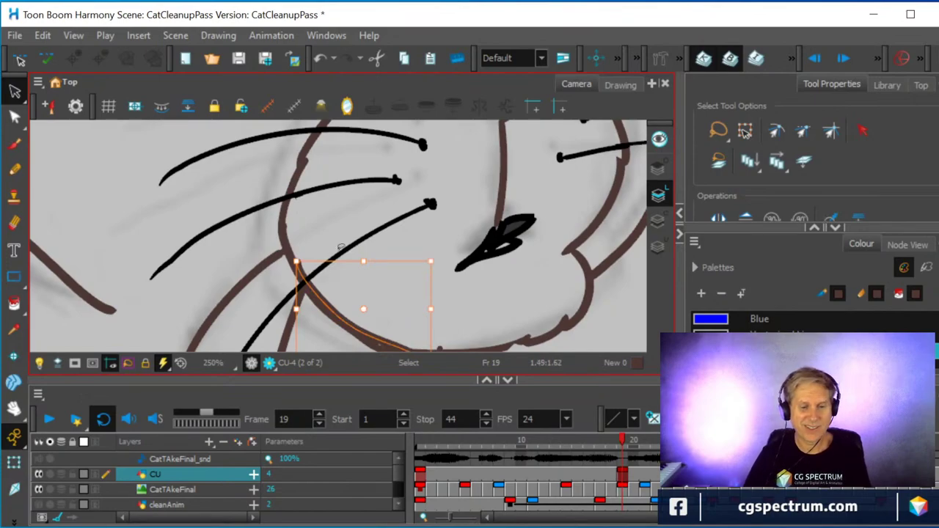
left_click(299, 205)
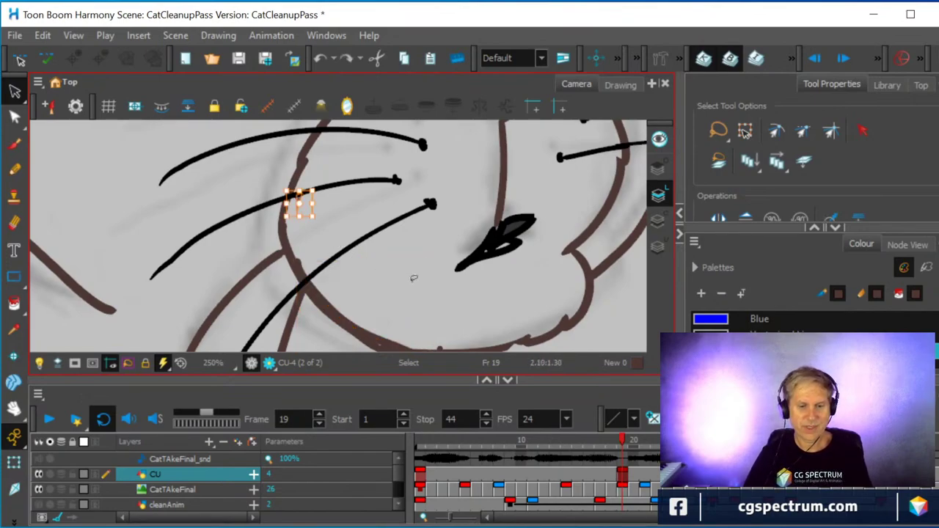
left_click(300, 264)
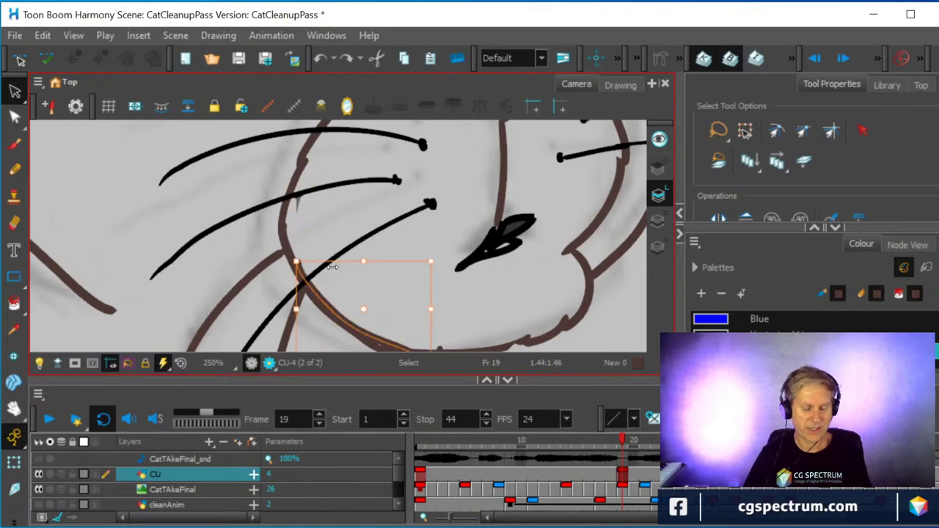
left_click(402, 271)
- Check the small brown segment and the black whisker's end segment, then zoom out
scroll(406, 270, "down", 1)
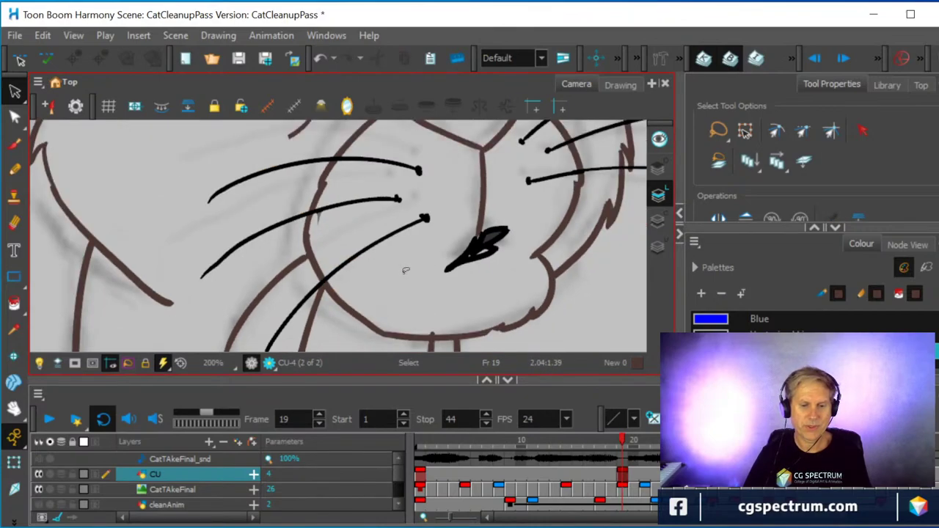
scroll(341, 224, "up", 3)
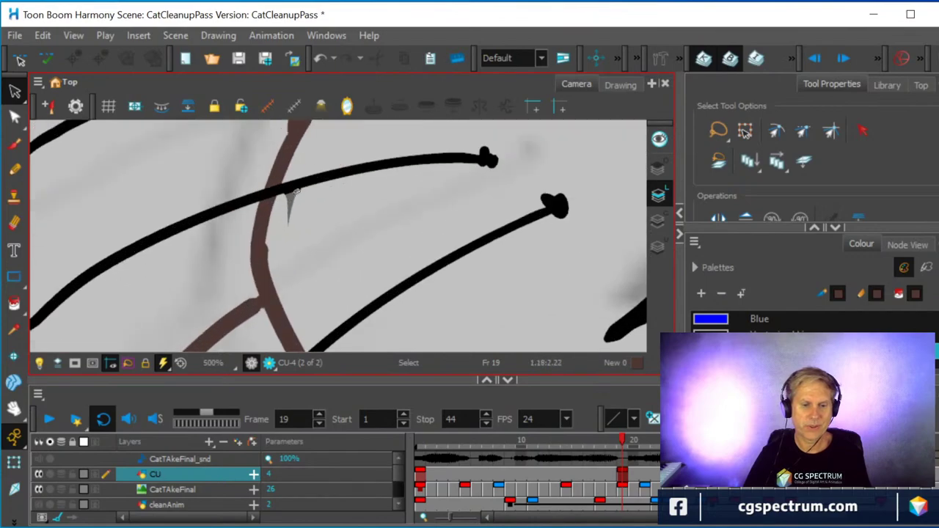
left_click(289, 195)
left_click(326, 215)
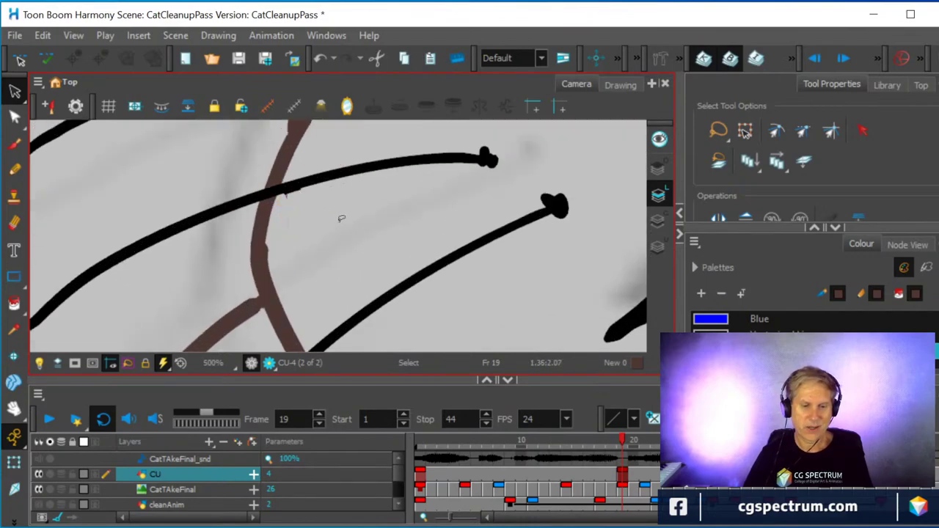
scroll(316, 220, "up", 3)
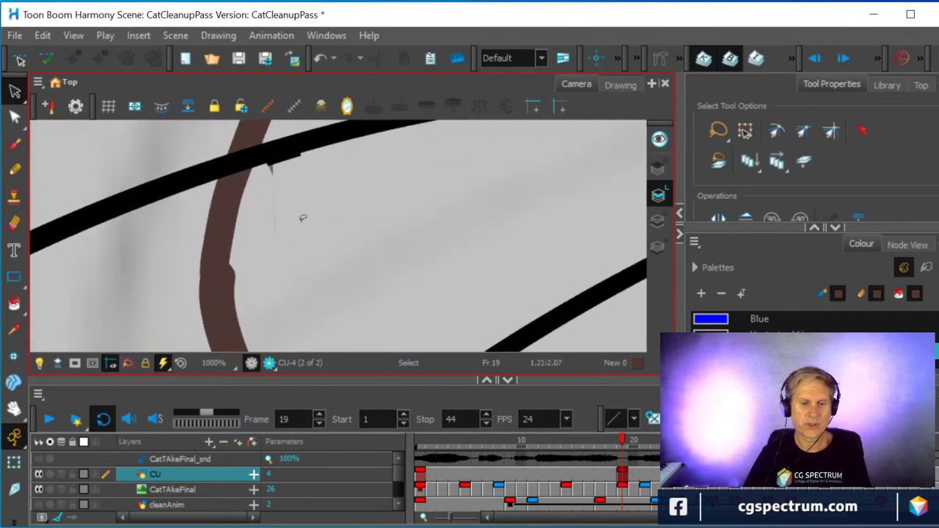
left_click(271, 168)
left_click(303, 194)
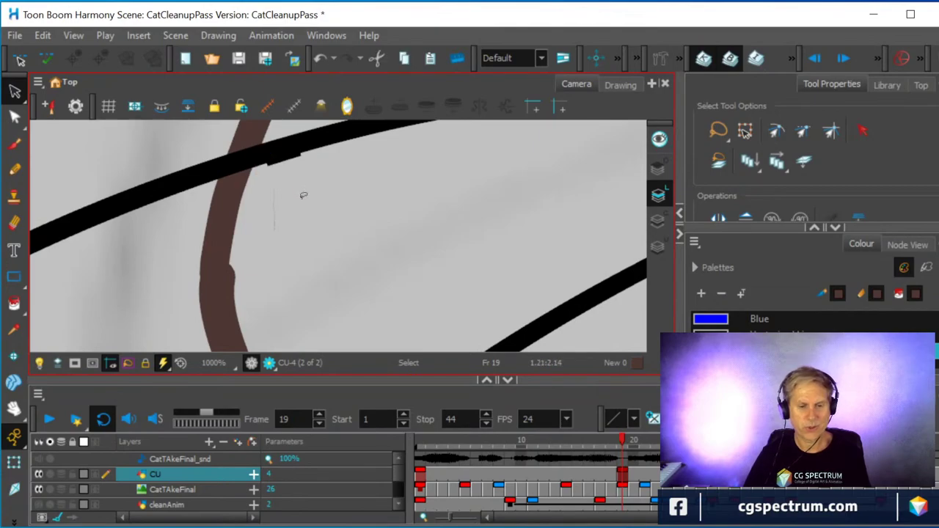
scroll(373, 225, "down", 5)
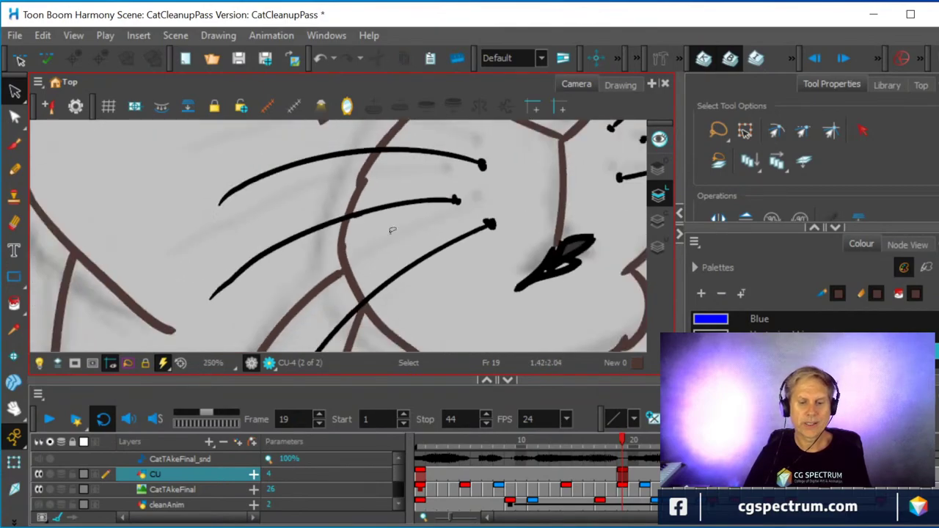
scroll(391, 232, "down", 3)
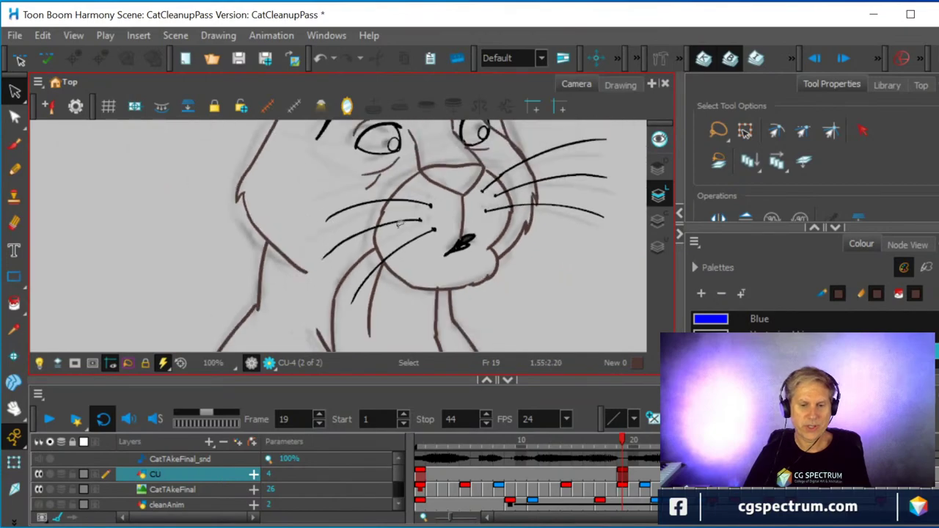
scroll(395, 228, "down", 1)
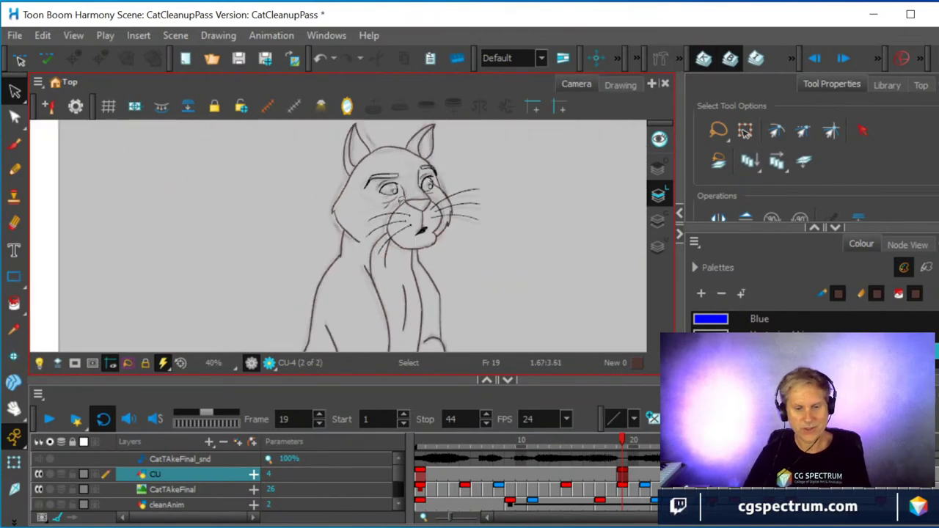
scroll(420, 173, "up", 2)
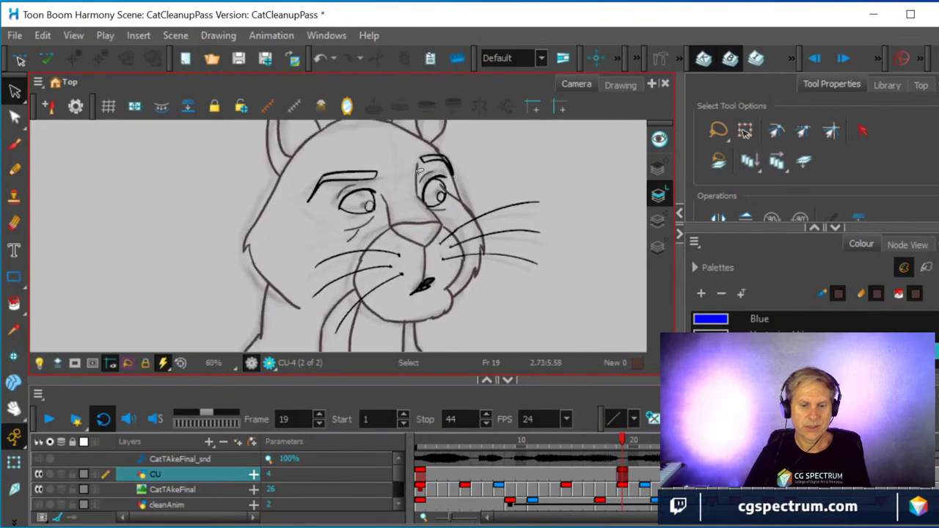
scroll(419, 174, "down", 3)
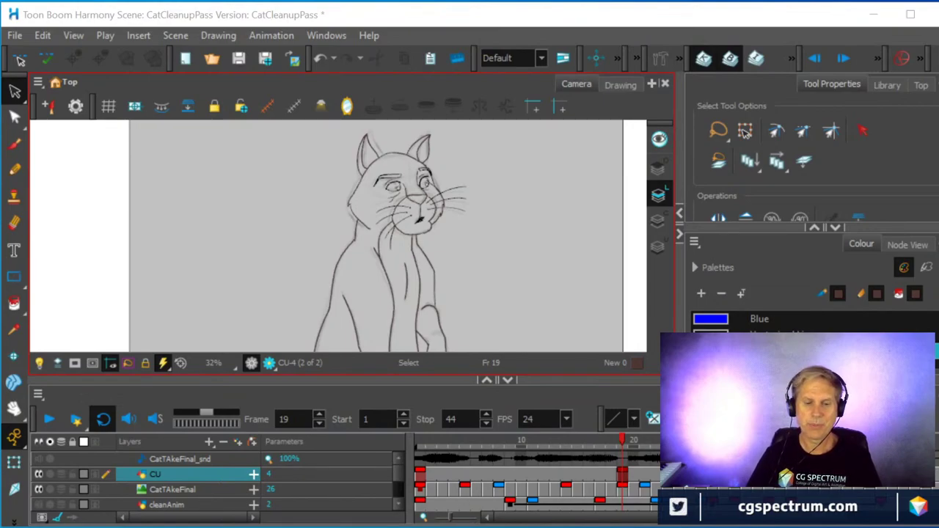
- Compare against frame 46, then delete the stray brown stroke below the chin on frame 19
left_click(924, 474)
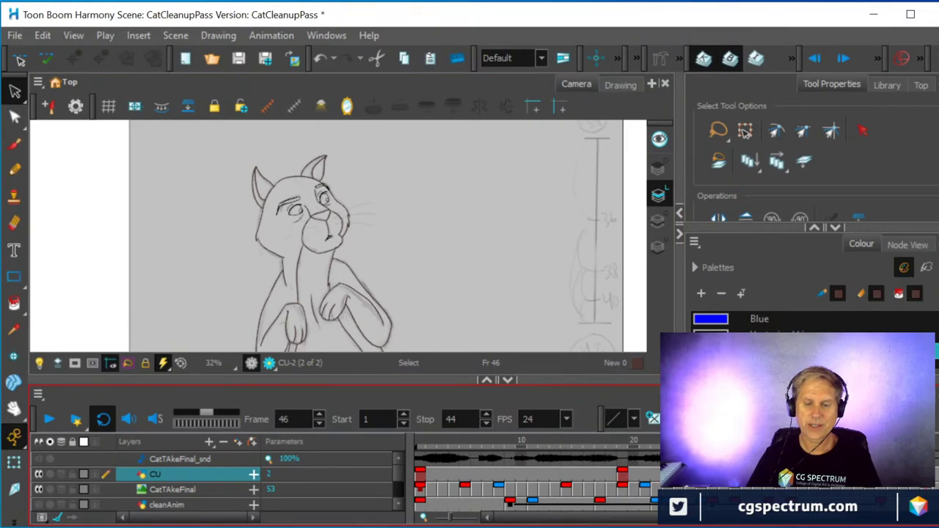
left_click(625, 480)
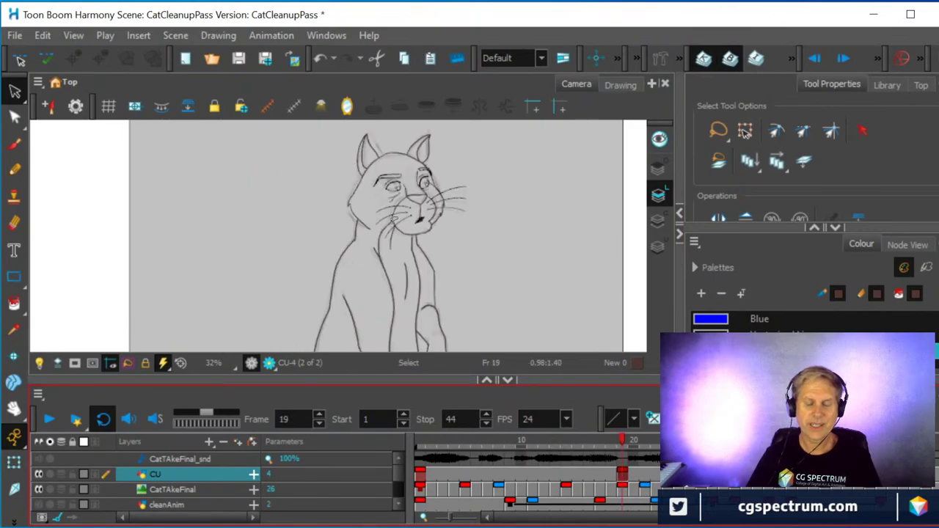
scroll(394, 219, "up", 3)
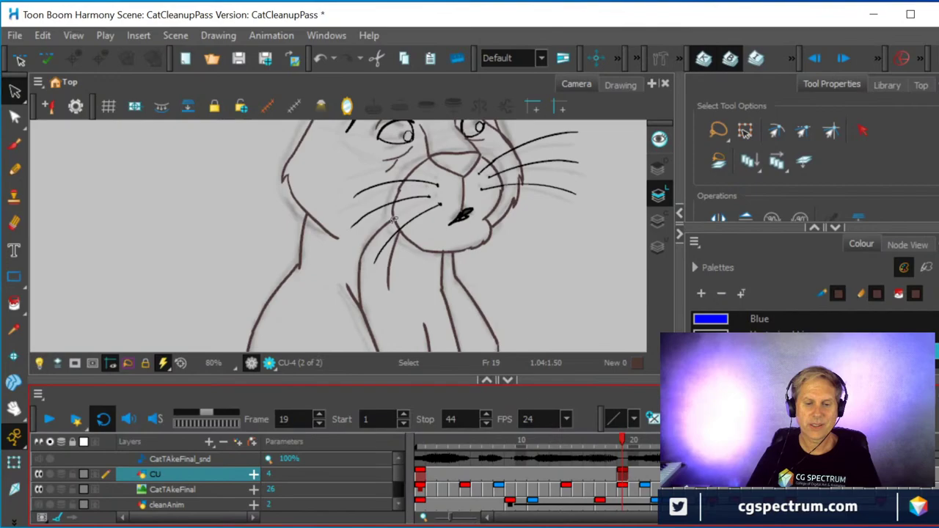
left_click(392, 257)
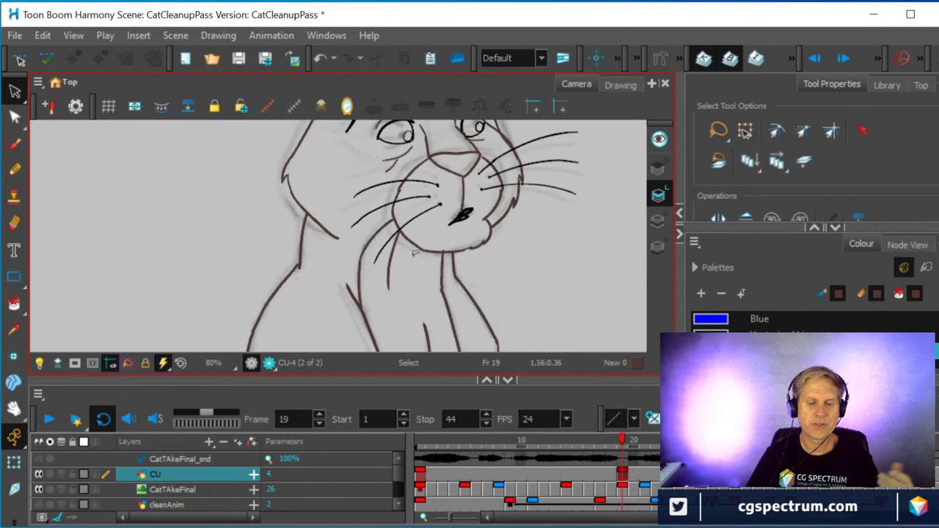
scroll(399, 249, "up", 3)
left_click(393, 250)
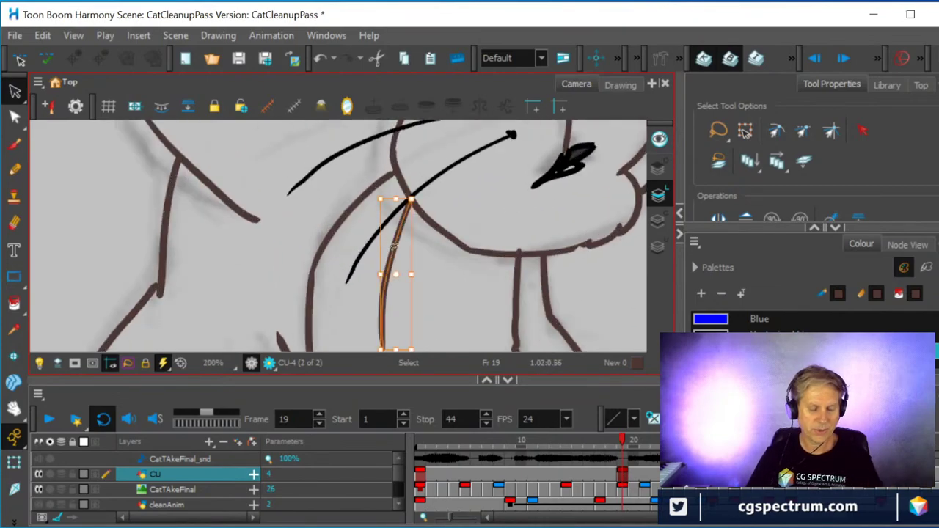
key("Delete")
scroll(437, 281, "down", 3)
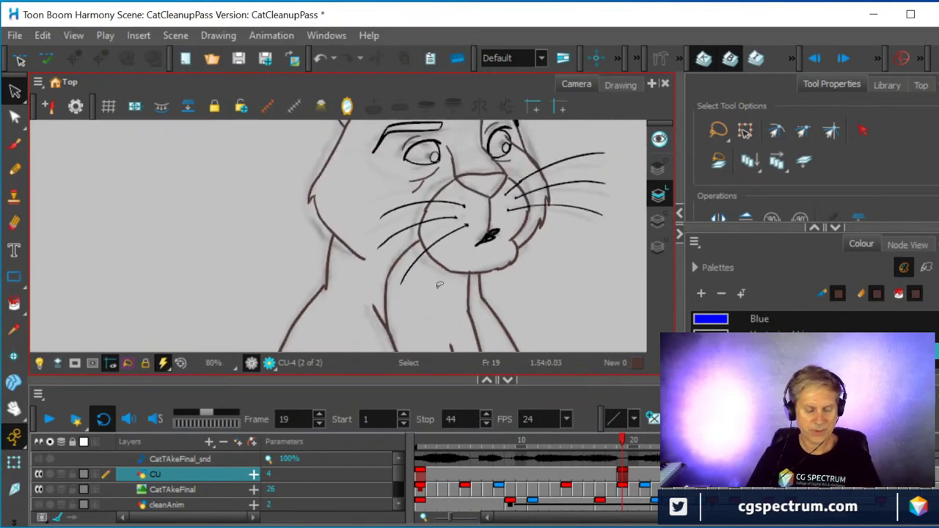
scroll(439, 285, "down", 1)
scroll(462, 278, "down", 1)
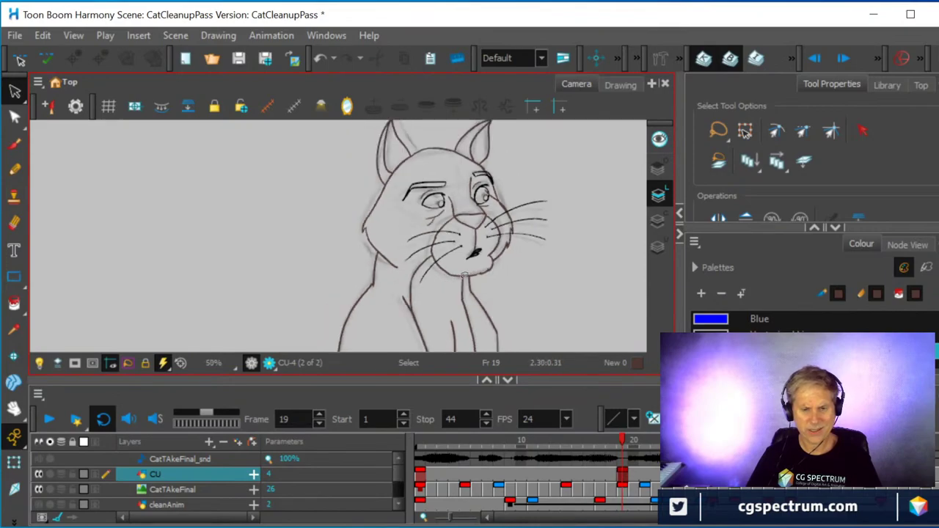
left_click(386, 255)
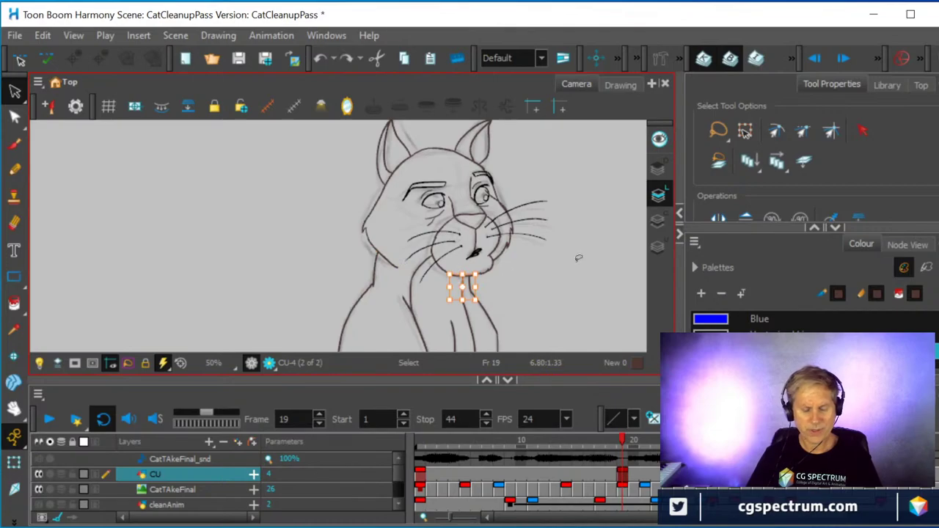
- Delete the brown sketch stroke crossing the cat's right-hand eye
scroll(581, 262, "down", 1)
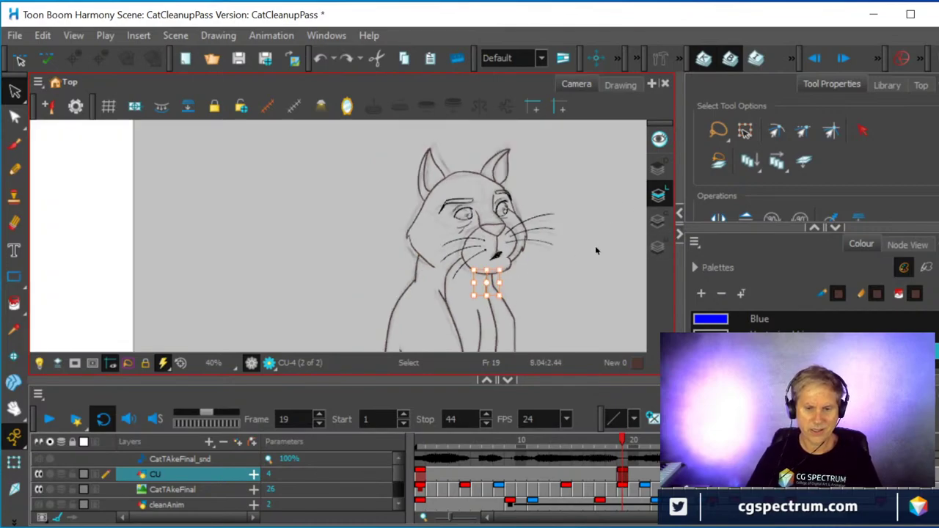
mouse_move(599, 249)
left_mouse_down()
mouse_move(470, 245)
mouse_move(542, 286)
mouse_move(555, 272)
left_mouse_up()
scroll(446, 242, "up", 2)
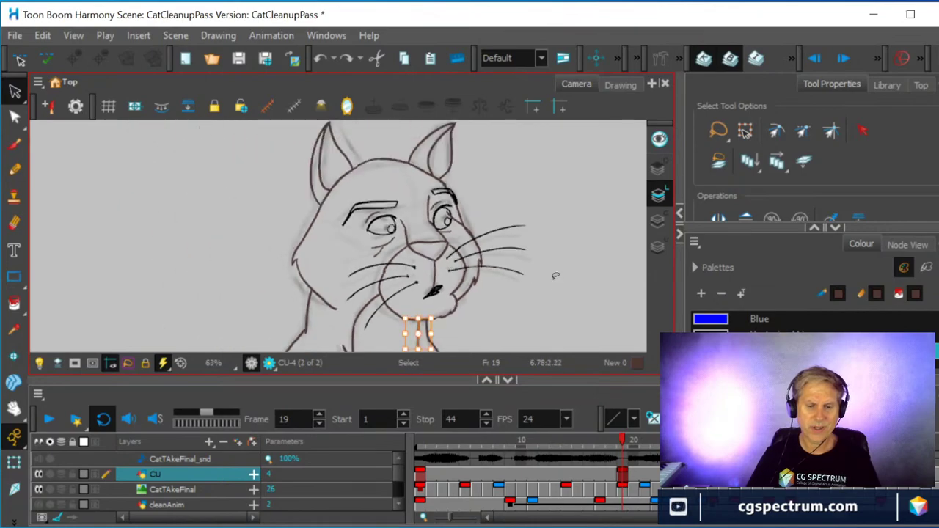
scroll(518, 255, "up", 3)
scroll(506, 220, "up", 2)
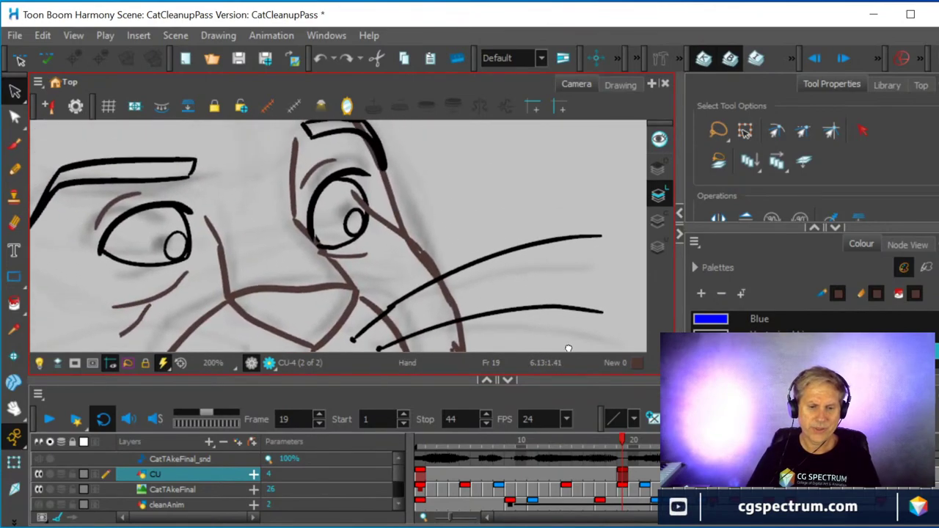
left_click_drag(323, 249, 434, 234)
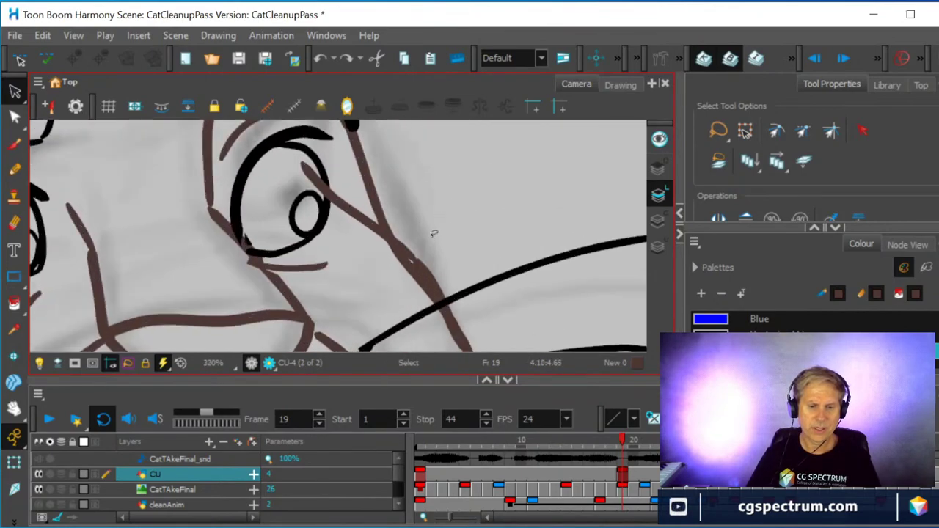
left_click(357, 207)
key("Delete")
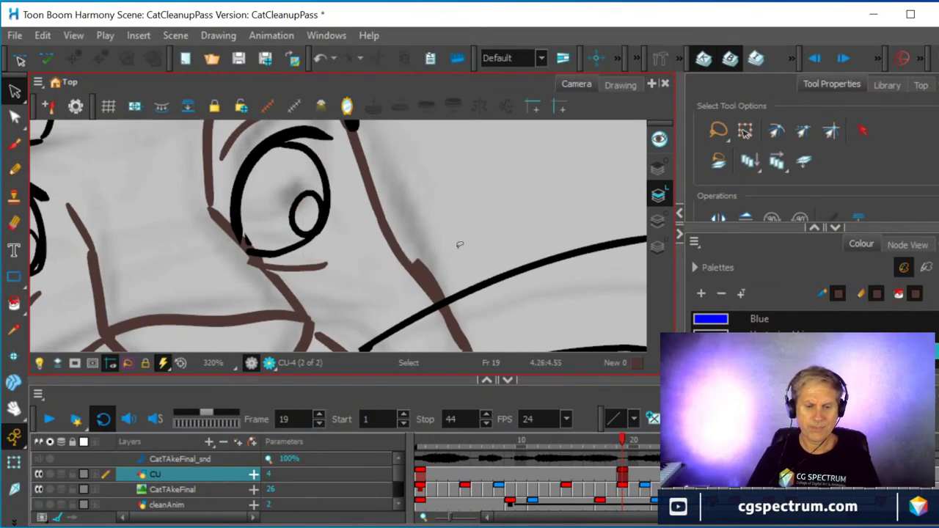
- Inspect the brown strokes near the whisker base and switch to the Contour Editor
left_click(420, 262)
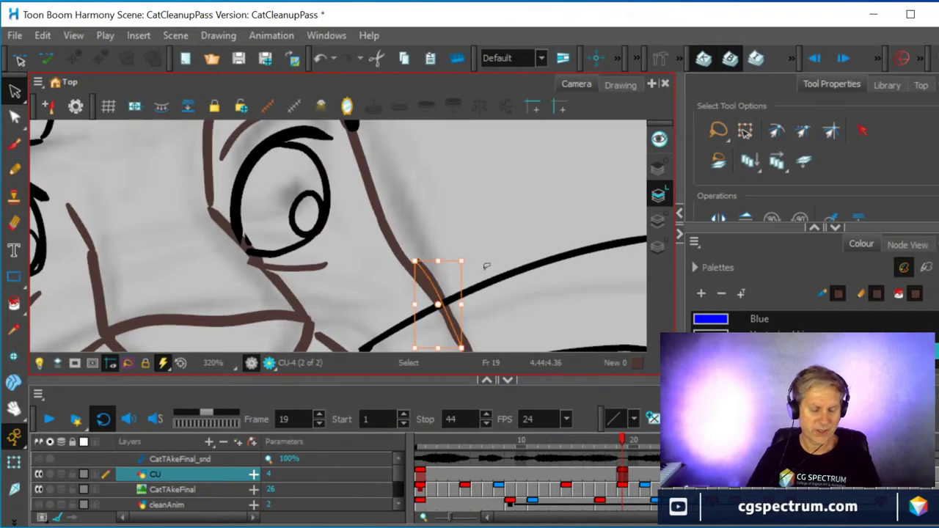
left_click(486, 266)
scroll(487, 267, "down", 5)
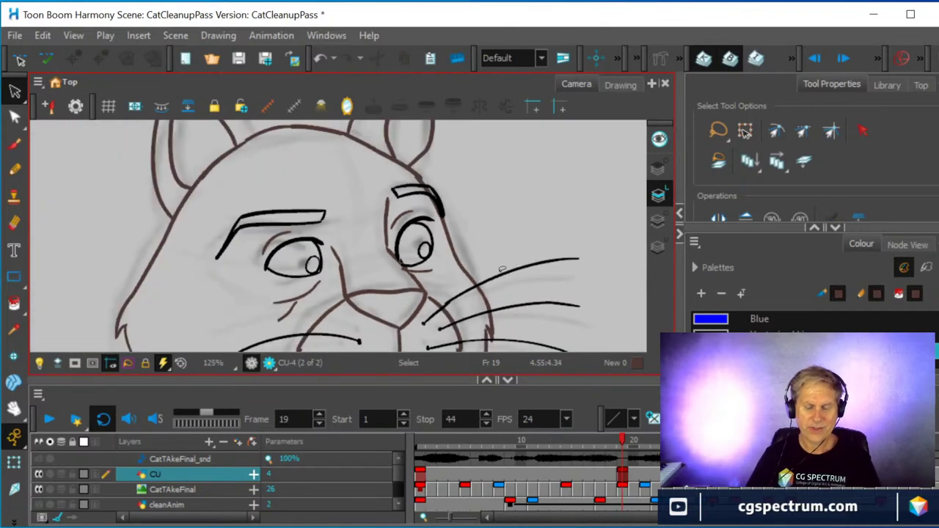
scroll(501, 270, "up", 3)
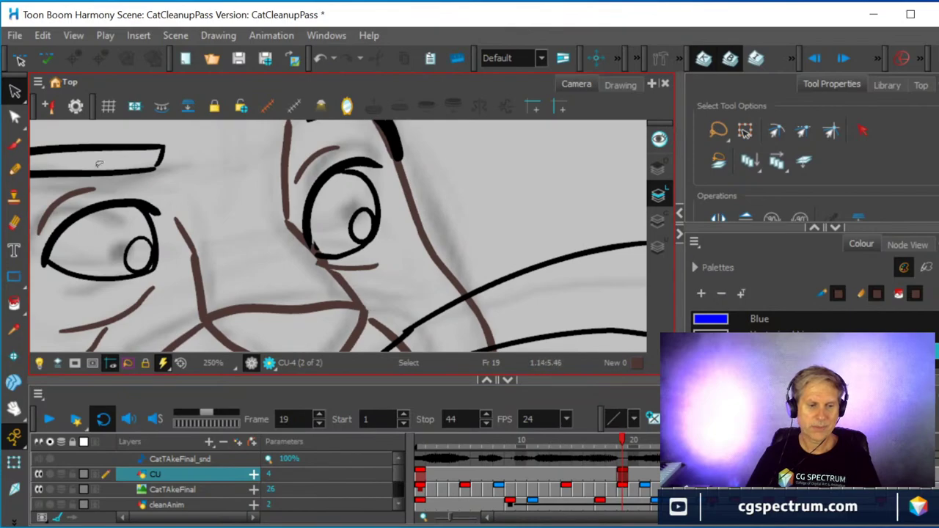
left_click(386, 324)
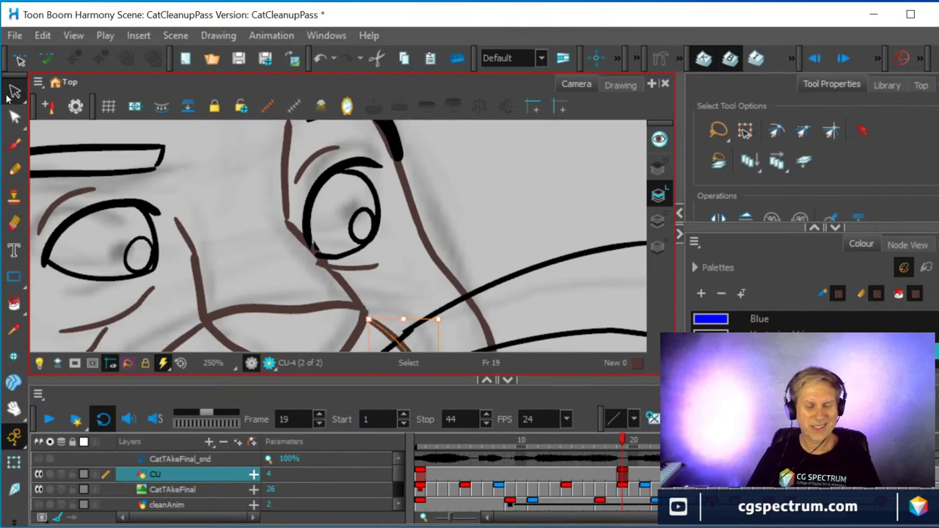
left_click(15, 116)
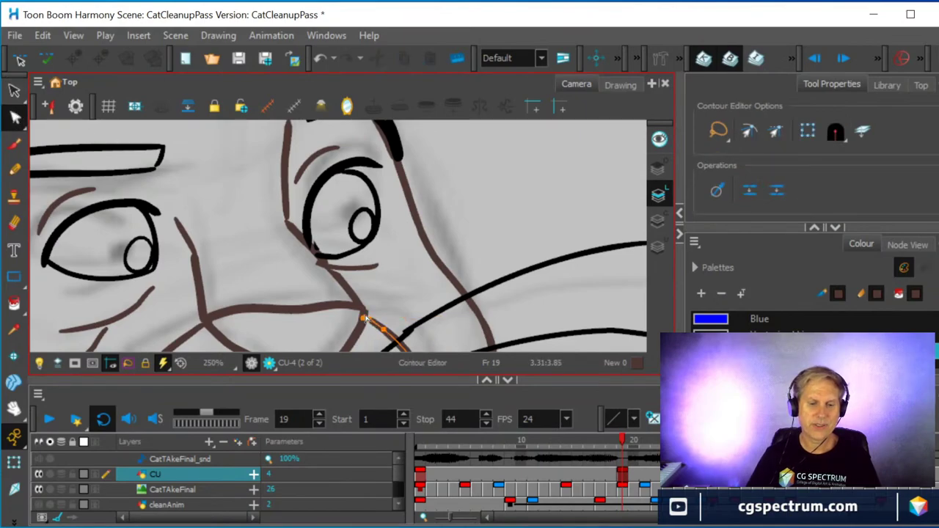
- Pick the short brown stroke under the eye, undoing an accidental endpoint reshape
left_click(362, 318)
scroll(450, 275, "down", 3)
scroll(346, 242, "up", 5)
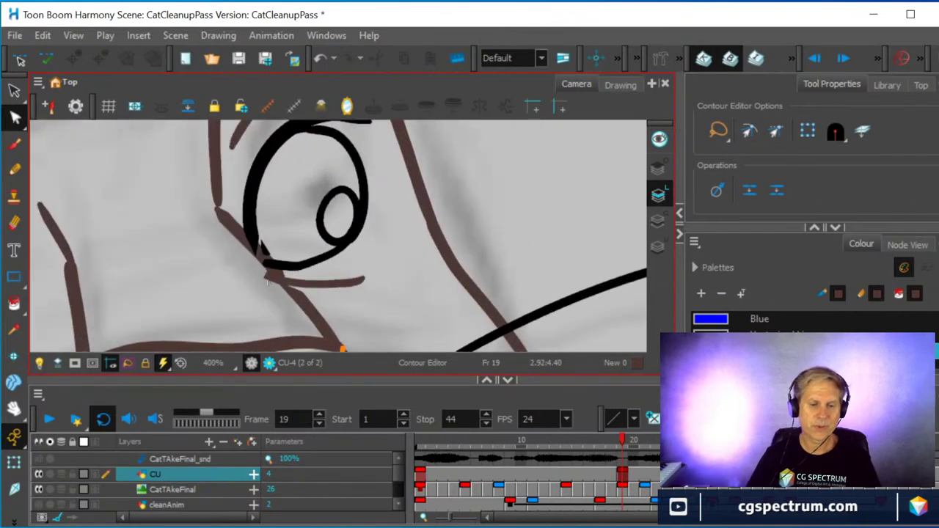
left_click(268, 283)
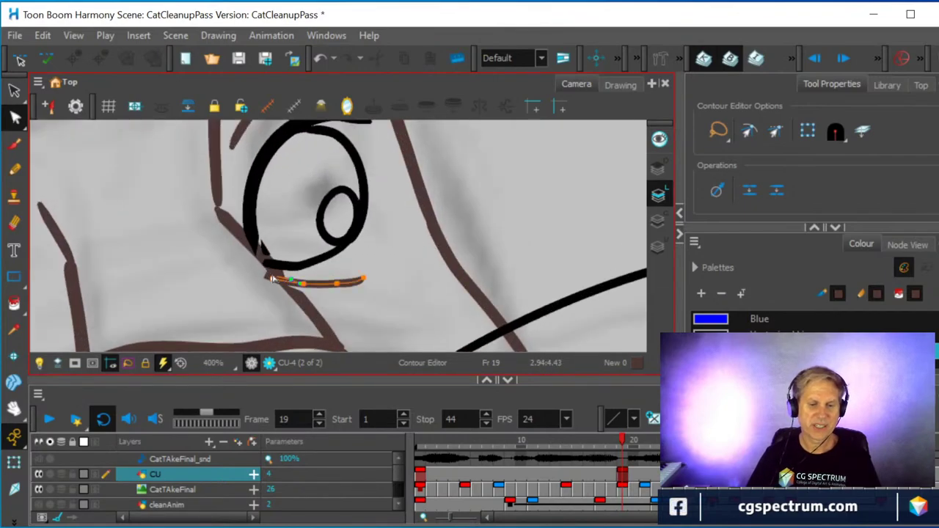
left_click_drag(270, 280, 277, 276)
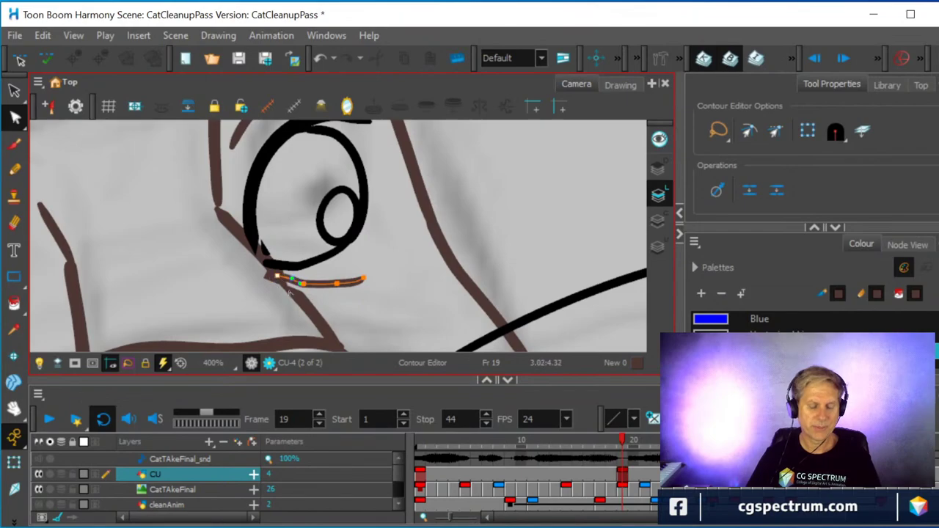
key("ctrl+z")
- Re-centre the view on the cat's face and check the left-cheek whiskers
scroll(529, 250, "down", 5)
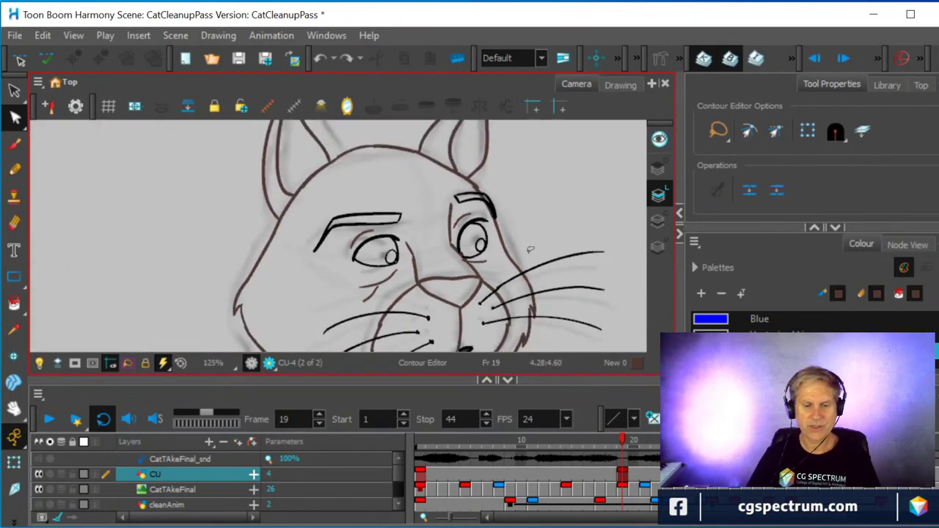
scroll(529, 251, "down", 3)
key("space")
left_click_drag(526, 234, 400, 196)
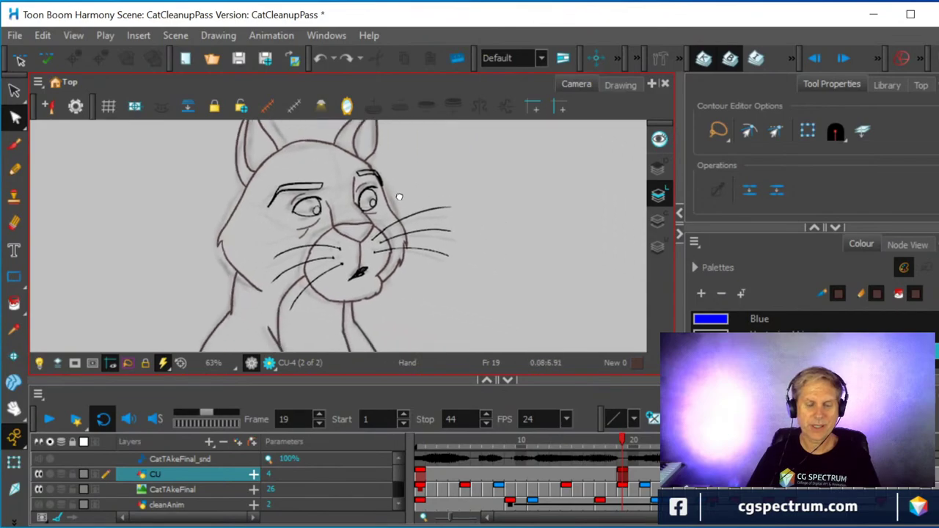
scroll(399, 197, "down", 1)
scroll(397, 209, "up", 2)
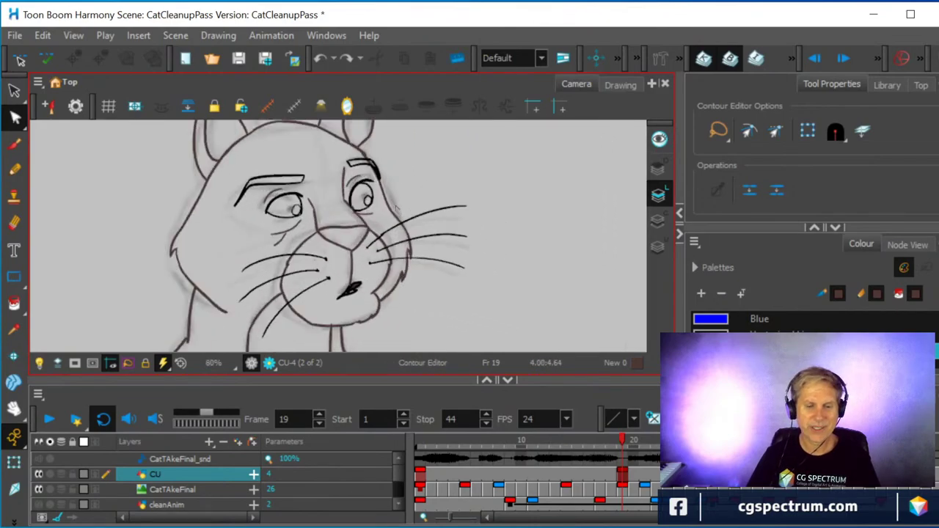
scroll(404, 226, "down", 1)
key("space")
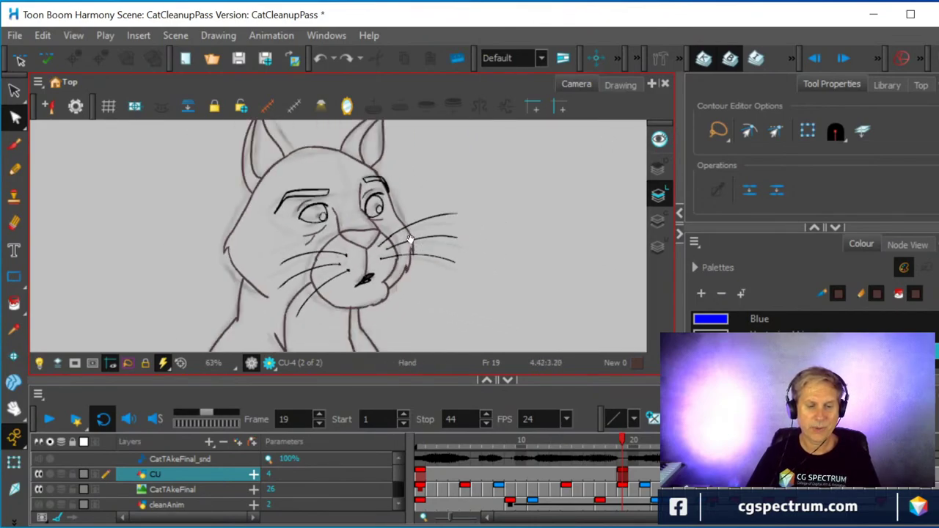
scroll(404, 231, "down", 1)
scroll(404, 235, "down", 1)
scroll(388, 193, "up", 1)
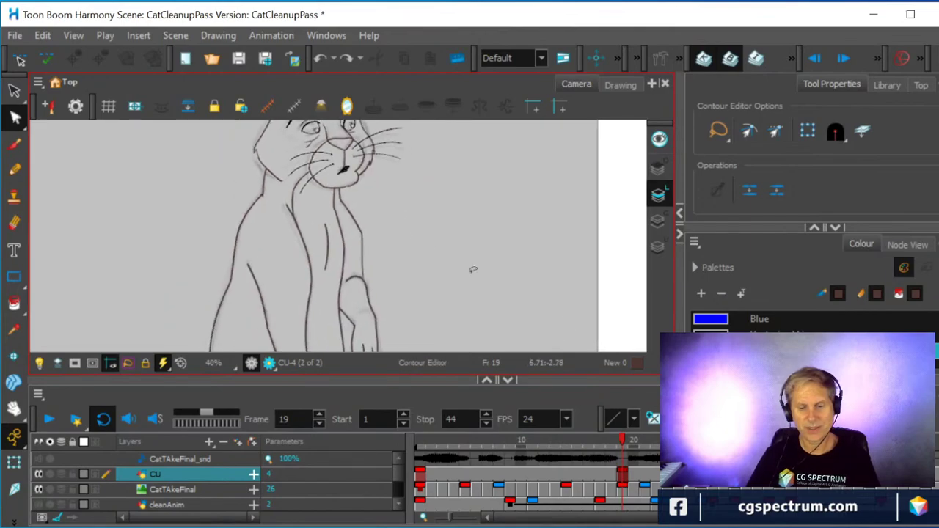
scroll(383, 213, "up", 1)
scroll(352, 188, "up", 2)
key("shift+n")
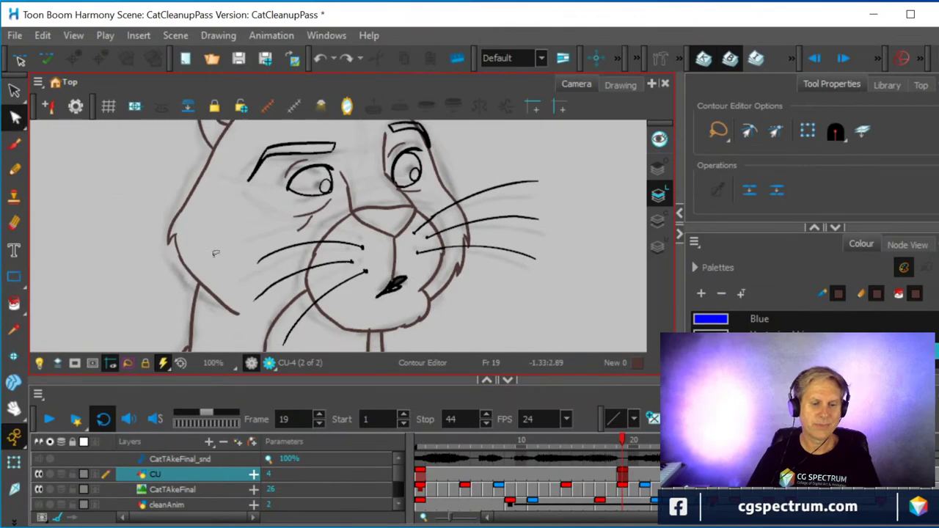
mouse_move(292, 348)
left_mouse_down()
mouse_move(251, 323)
mouse_move(240, 263)
mouse_move(257, 248)
mouse_move(326, 240)
left_mouse_up()
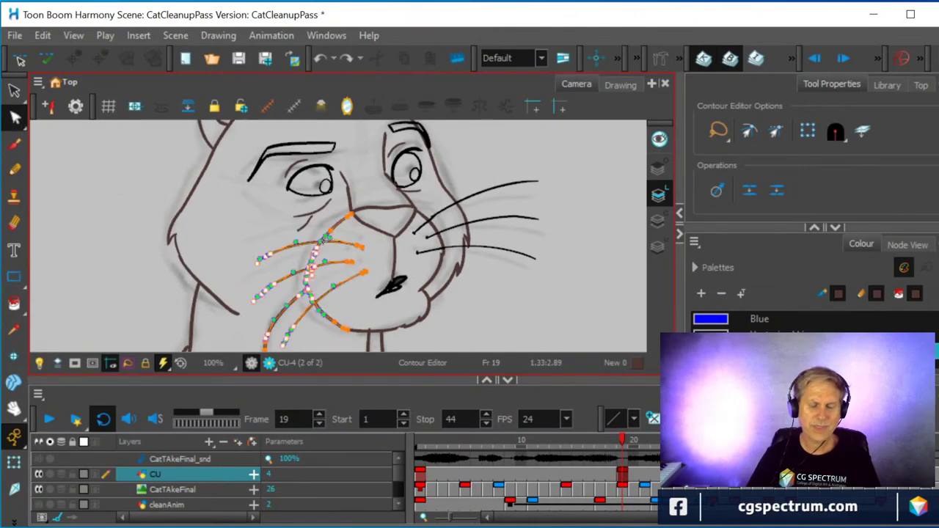
left_click(287, 213)
scroll(310, 214, "up", 3)
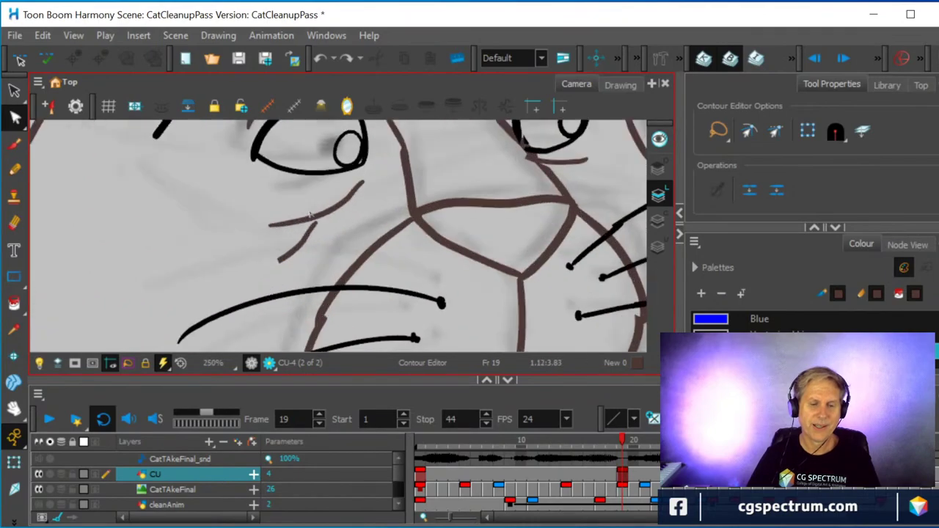
- Delete the two short stray strokes under the eye with Edit > Delete Drawing Object
left_click(293, 250)
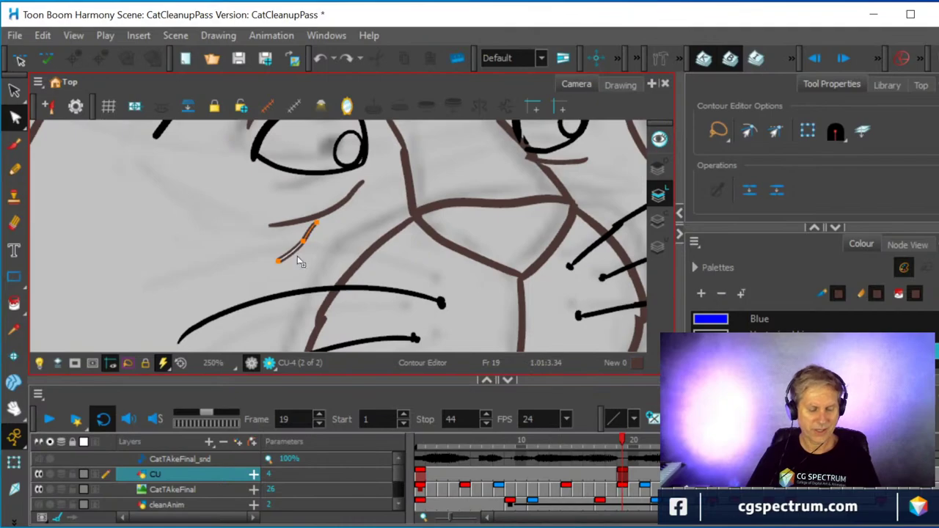
left_click(299, 256)
left_click(301, 247)
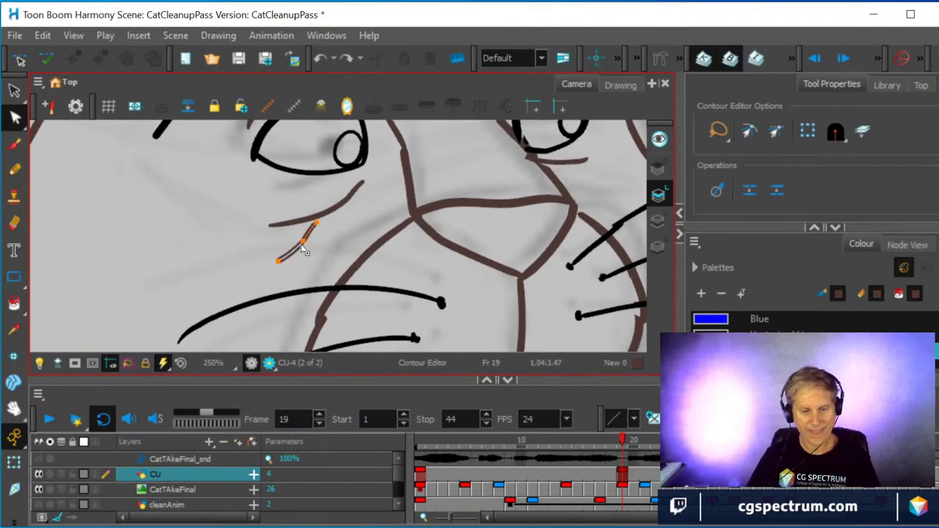
left_click(41, 35)
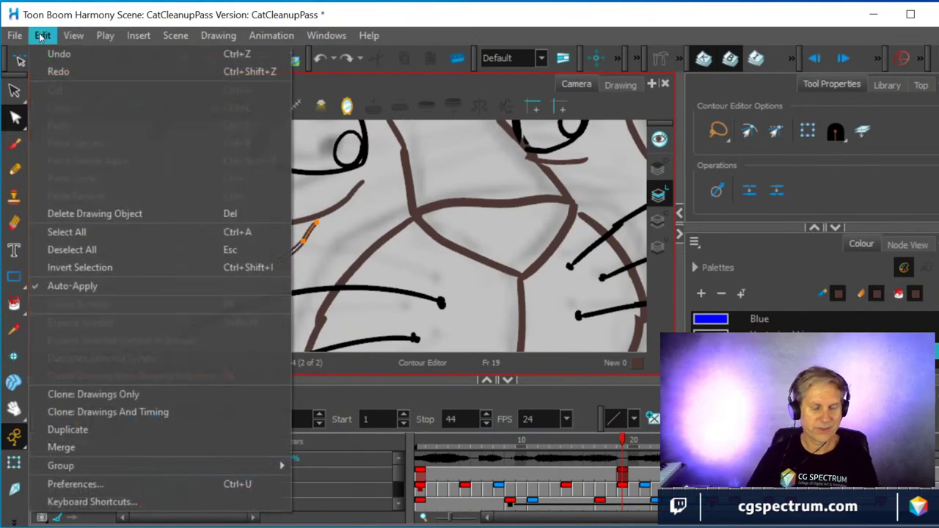
left_click(75, 213)
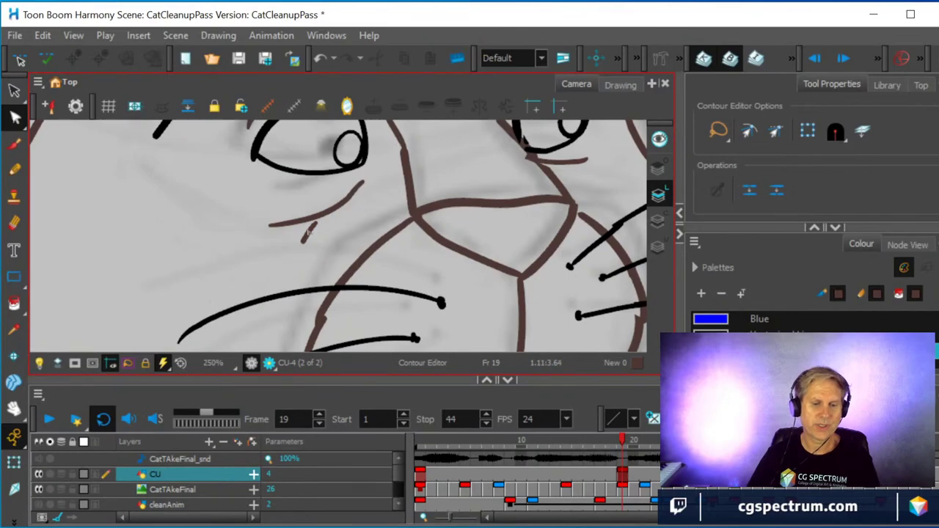
left_click(309, 232)
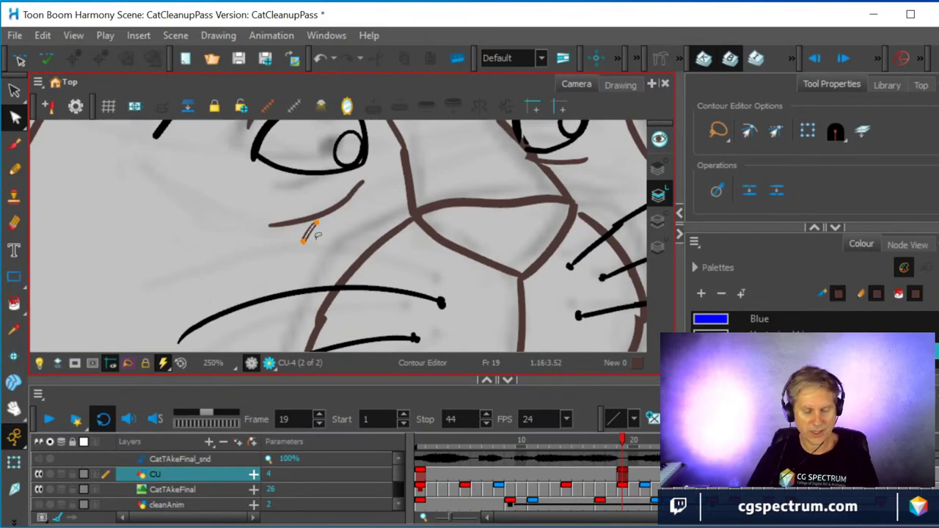
left_click(43, 36)
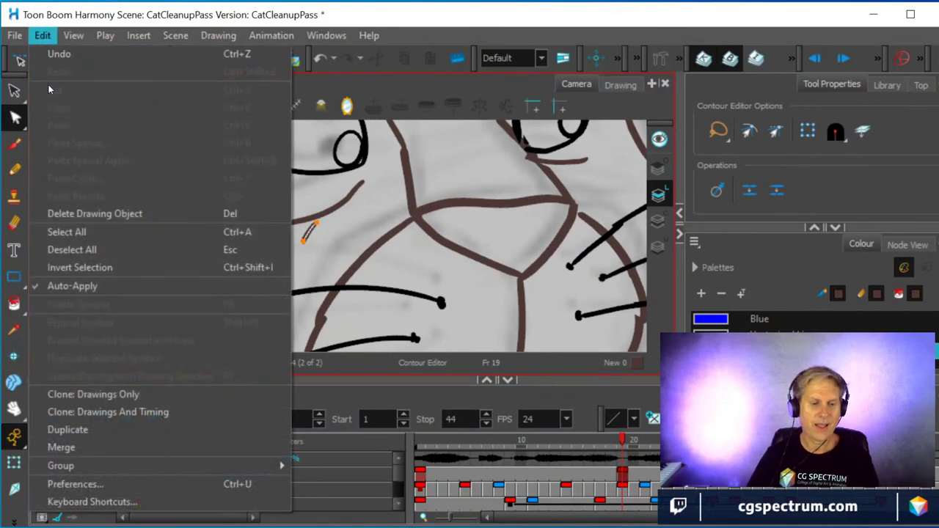
left_click(90, 216)
- Undo an accidental nudge near the cheek and lasso all whiskers and the nose
scroll(327, 244, "down", 2)
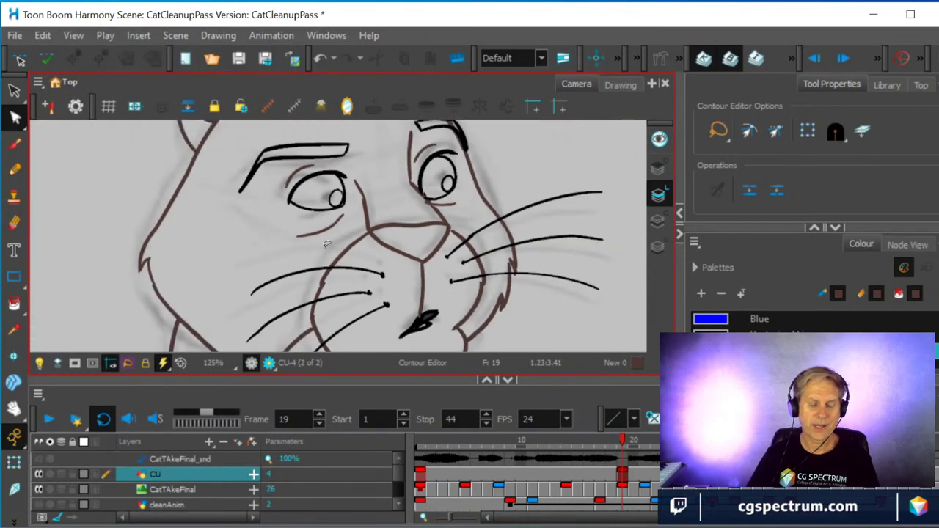
scroll(327, 244, "down", 2)
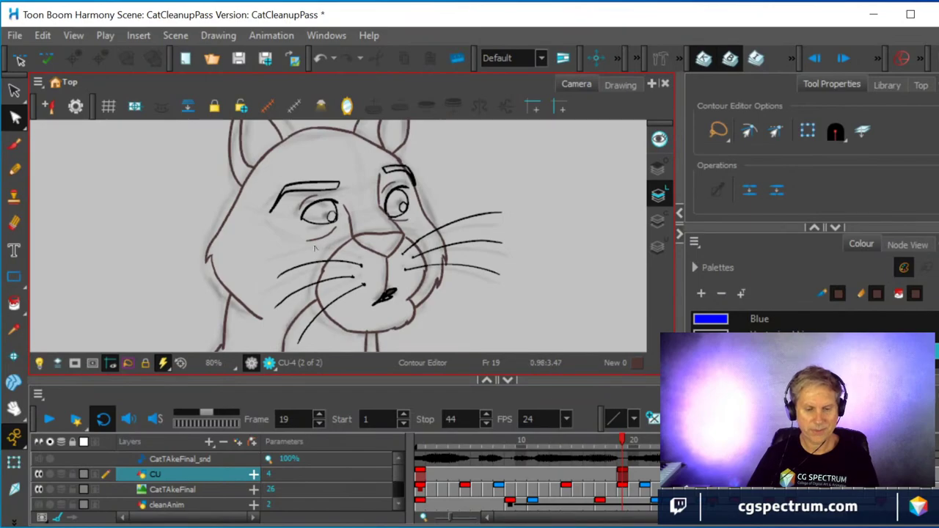
mouse_move(359, 264)
left_mouse_down()
mouse_move(336, 232)
mouse_move(365, 254)
left_mouse_up()
key("ctrl+z")
scroll(389, 269, "down", 1)
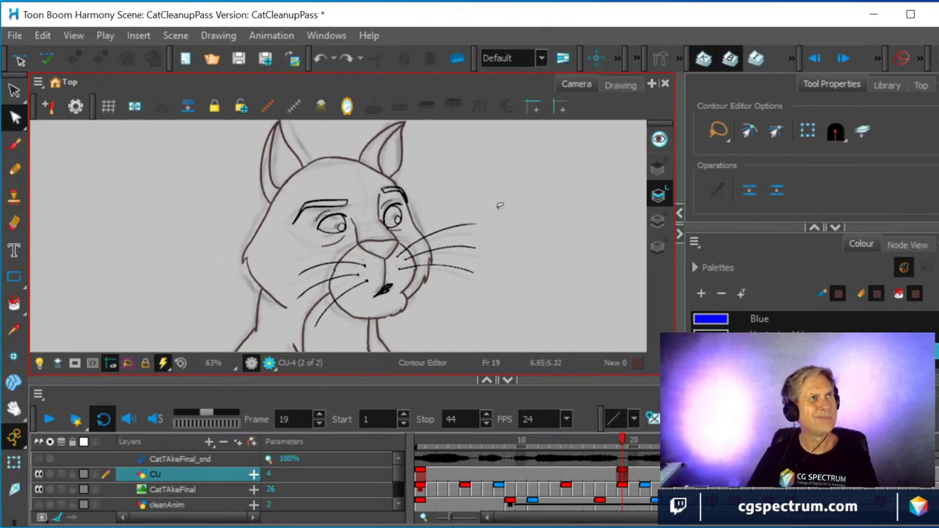
mouse_move(451, 216)
left_mouse_down()
mouse_move(404, 229)
mouse_move(395, 255)
mouse_move(380, 261)
mouse_move(301, 256)
mouse_move(284, 270)
mouse_move(282, 297)
mouse_move(322, 331)
mouse_move(386, 282)
mouse_move(473, 286)
mouse_move(510, 264)
mouse_move(504, 227)
mouse_move(439, 224)
left_mouse_up()
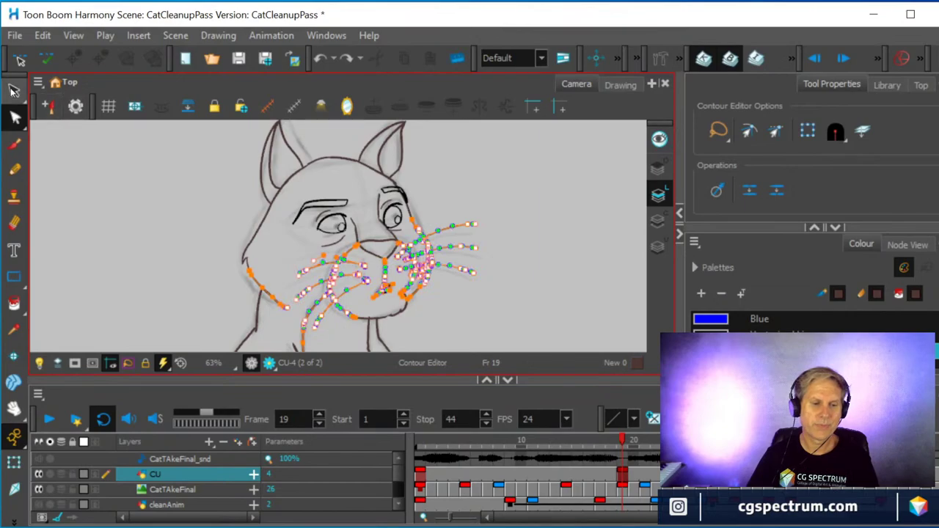
- Copy the whiskers from frame 19 and paste them into frame 46
left_click(15, 91)
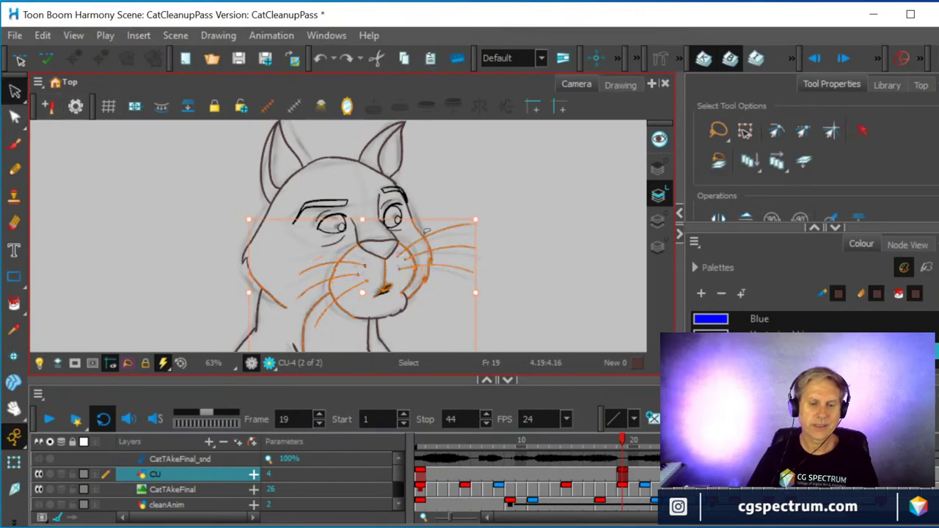
left_click(42, 35)
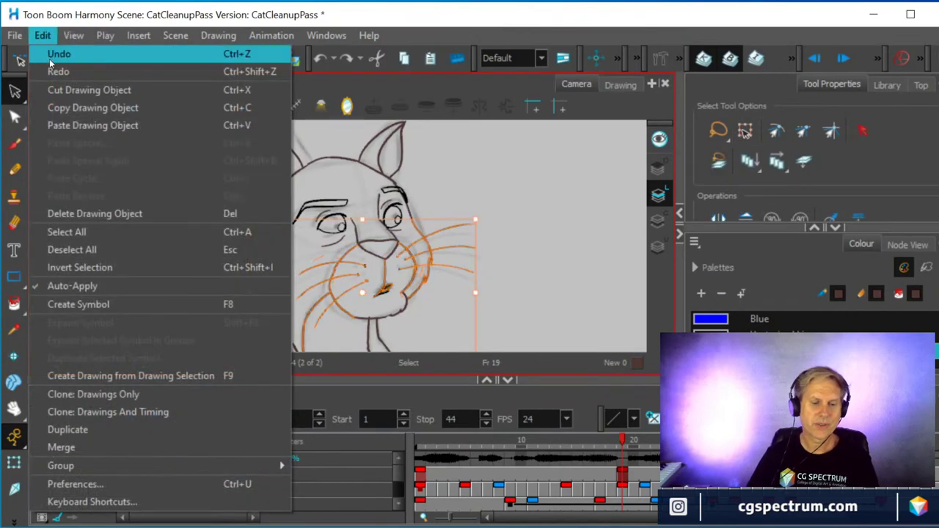
left_click(59, 111)
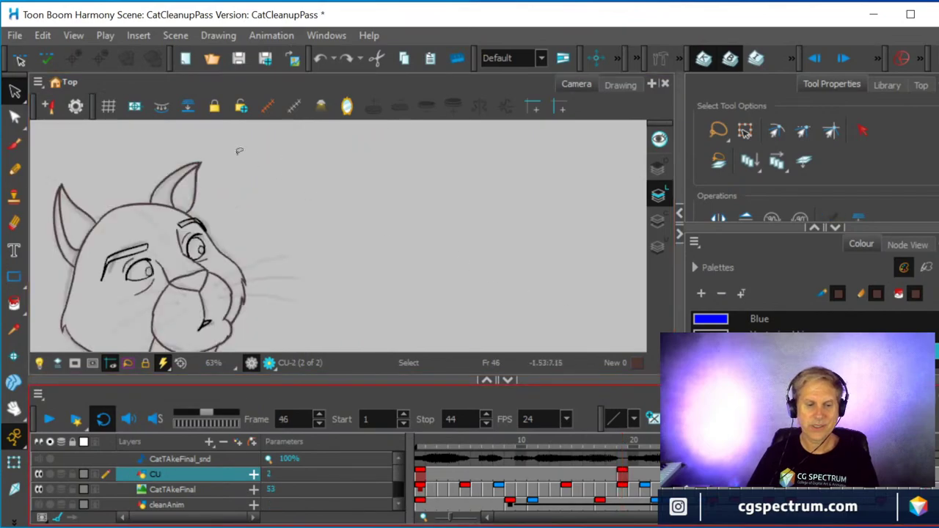
left_click(43, 35)
left_click(48, 125)
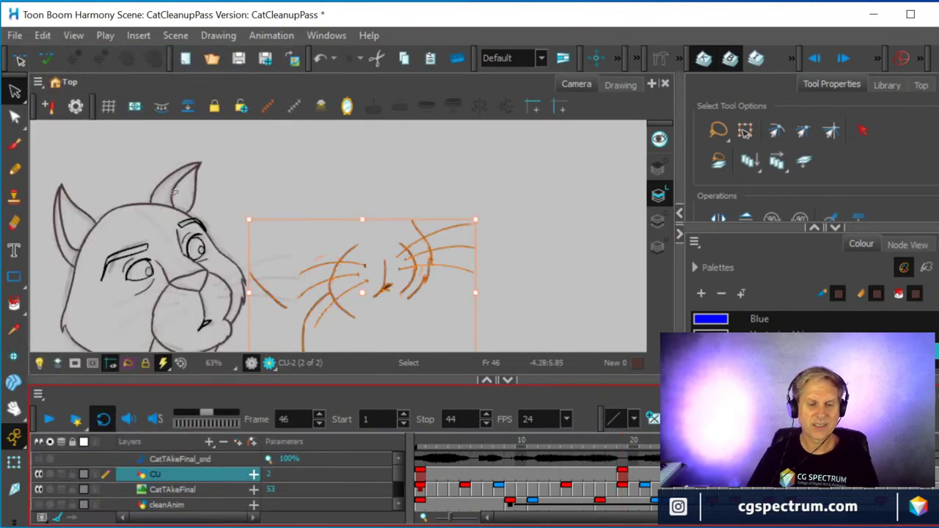
- Rotate the pasted whiskers to the head tilt and position them on the muzzle
scroll(332, 239, "down", 1)
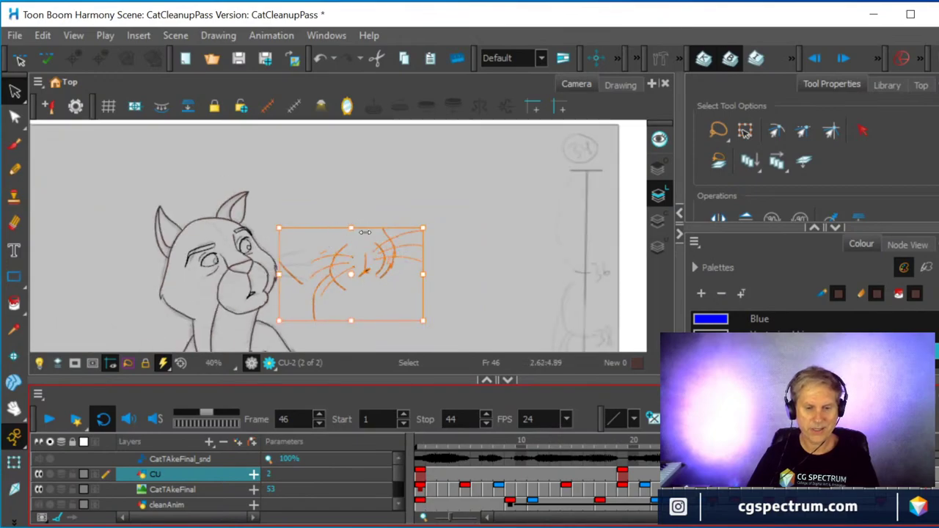
key("space")
left_click_drag(435, 280, 495, 210)
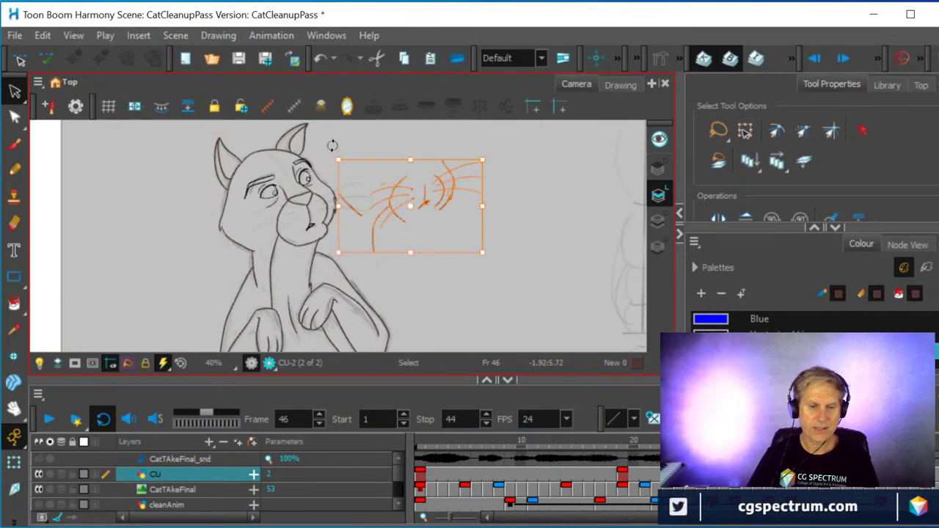
left_click_drag(331, 149, 317, 165)
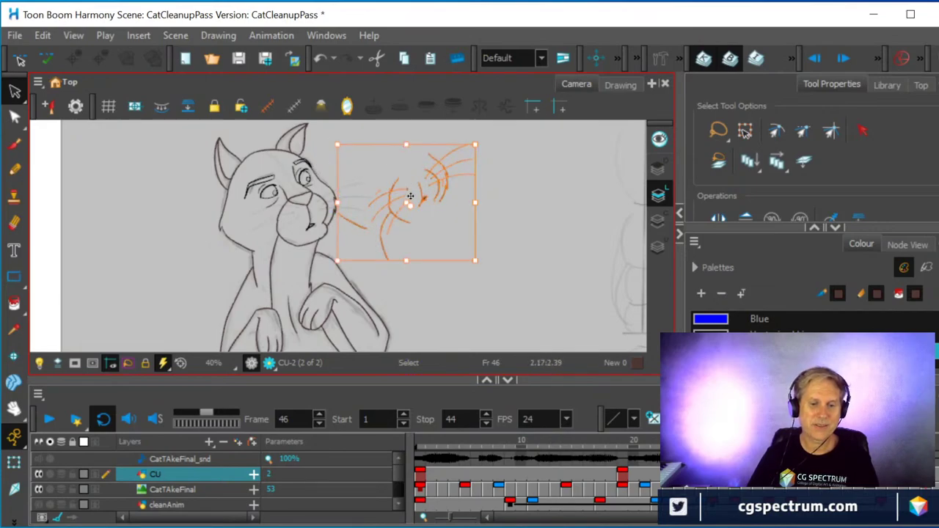
left_click_drag(387, 197, 276, 217)
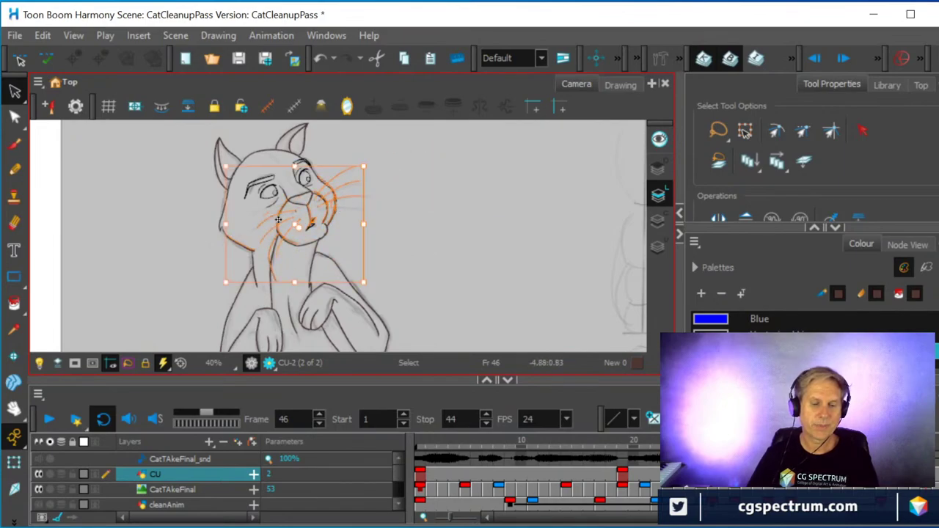
scroll(279, 217, "up", 5)
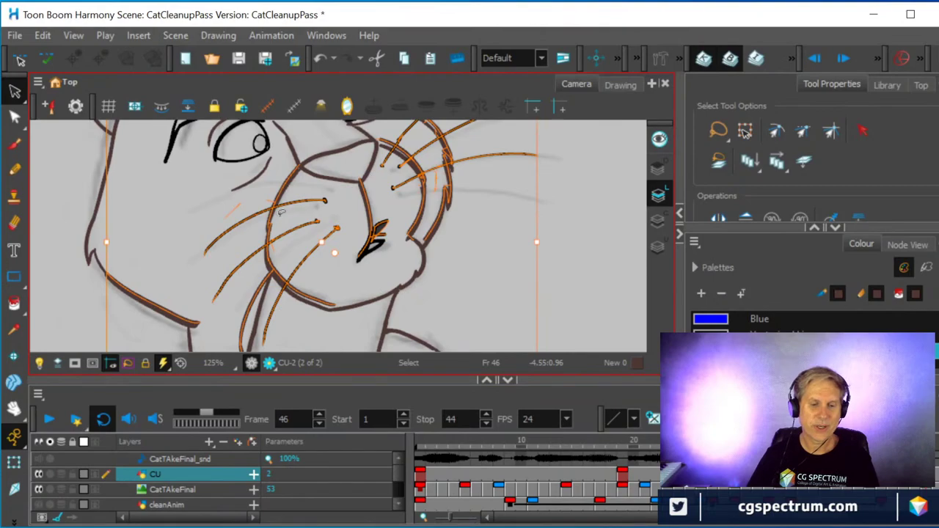
scroll(280, 212, "up", 1)
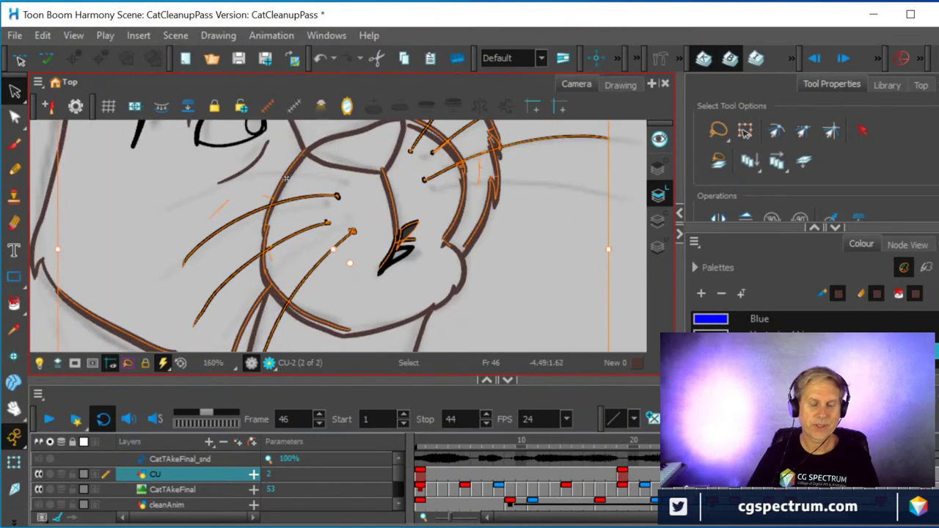
left_click_drag(286, 179, 299, 181)
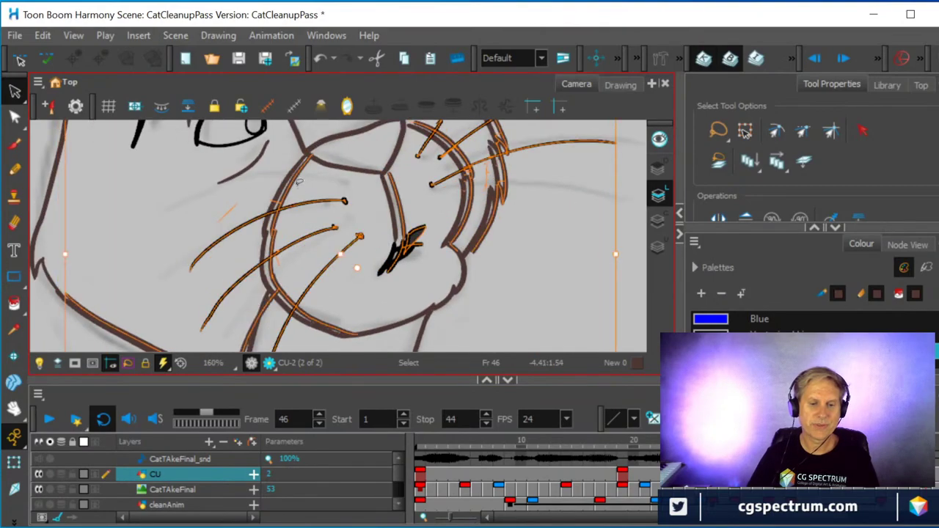
left_click(517, 276)
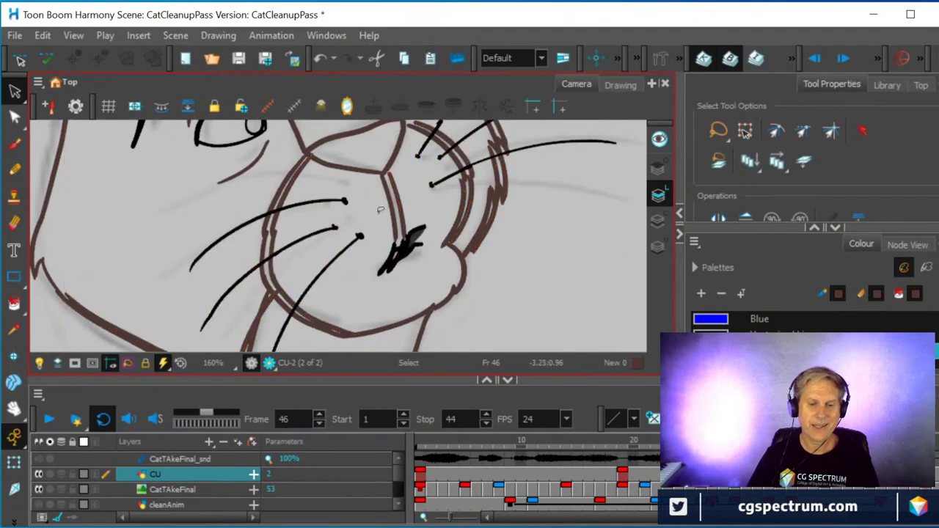
left_click(400, 192)
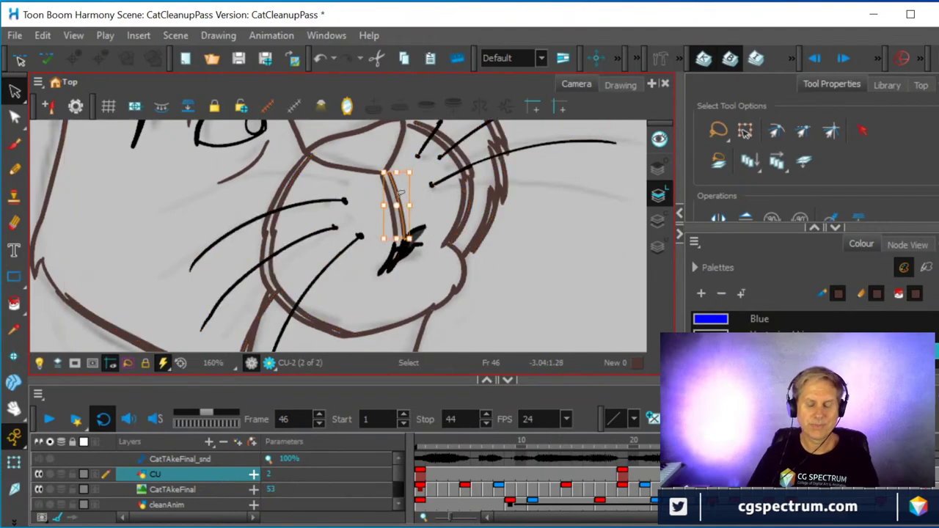
left_click(355, 180)
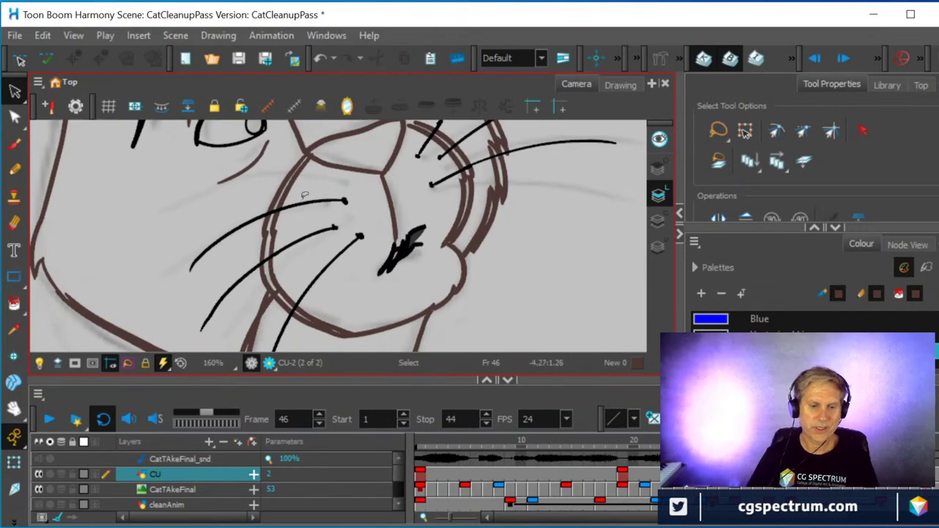
left_click(286, 189)
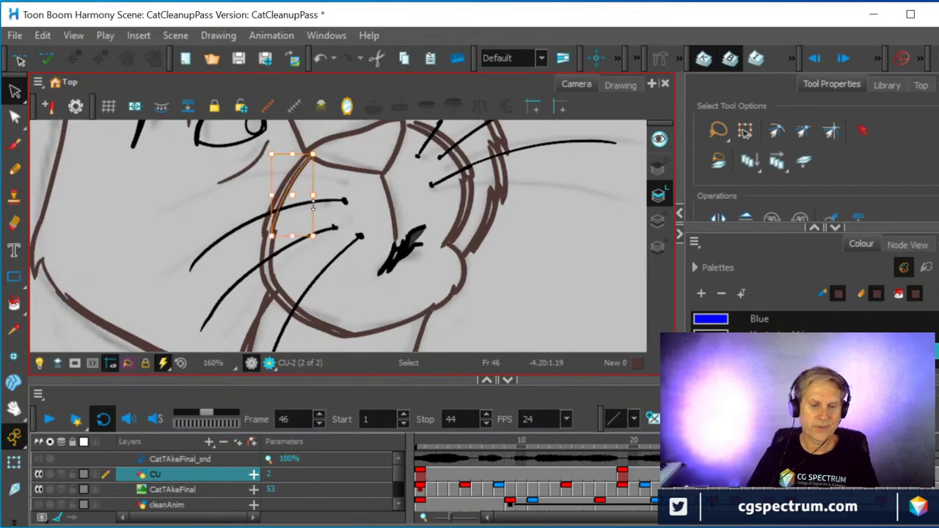
left_click(285, 242)
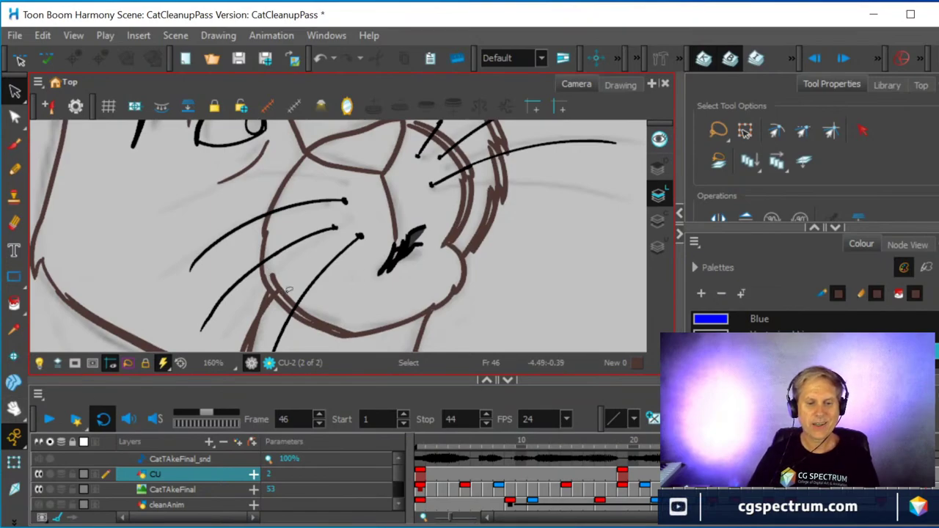
mouse_move(288, 292)
left_mouse_down()
mouse_move(273, 326)
mouse_move(304, 319)
left_mouse_up()
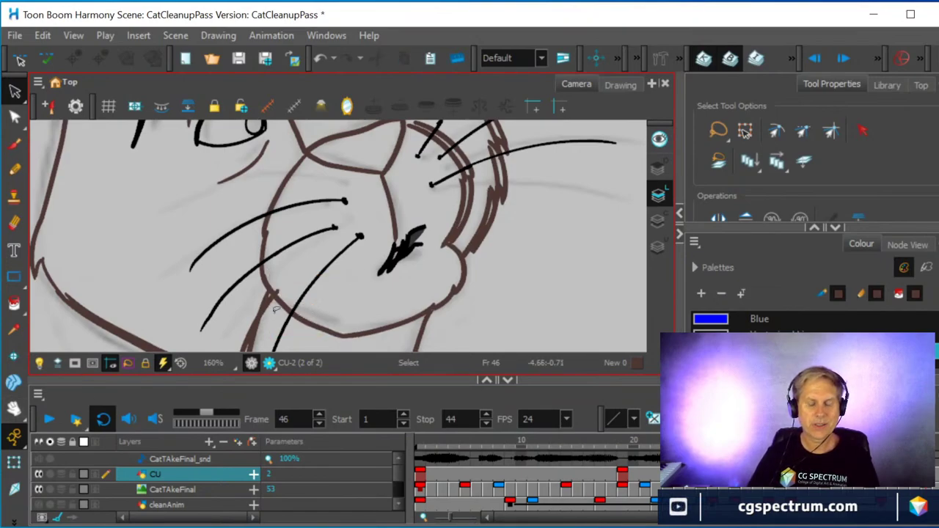
scroll(281, 308, "down", 3)
scroll(319, 279, "up", 2)
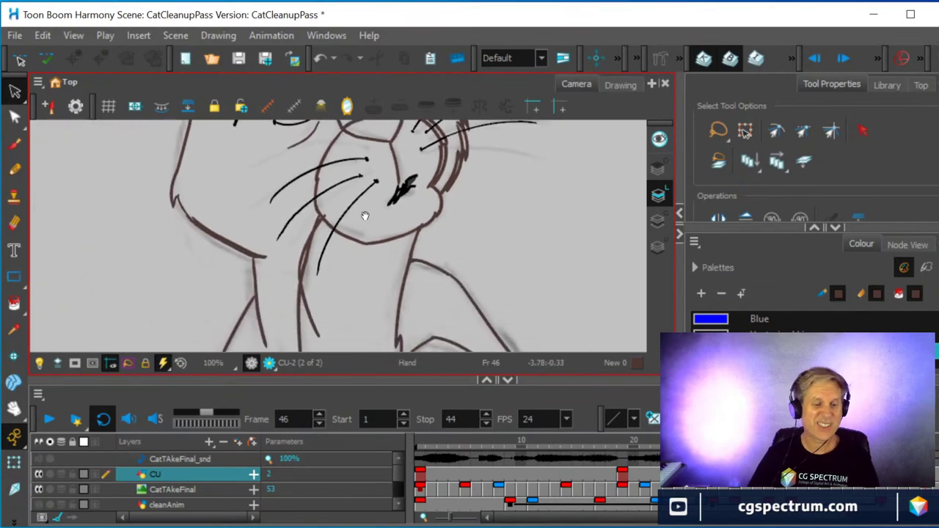
left_click(297, 323)
left_click(361, 308)
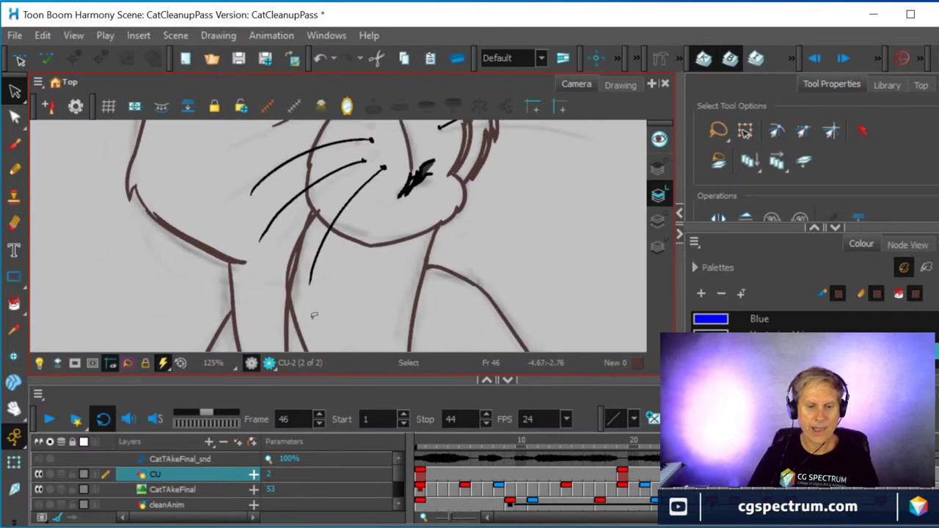
left_click(298, 319)
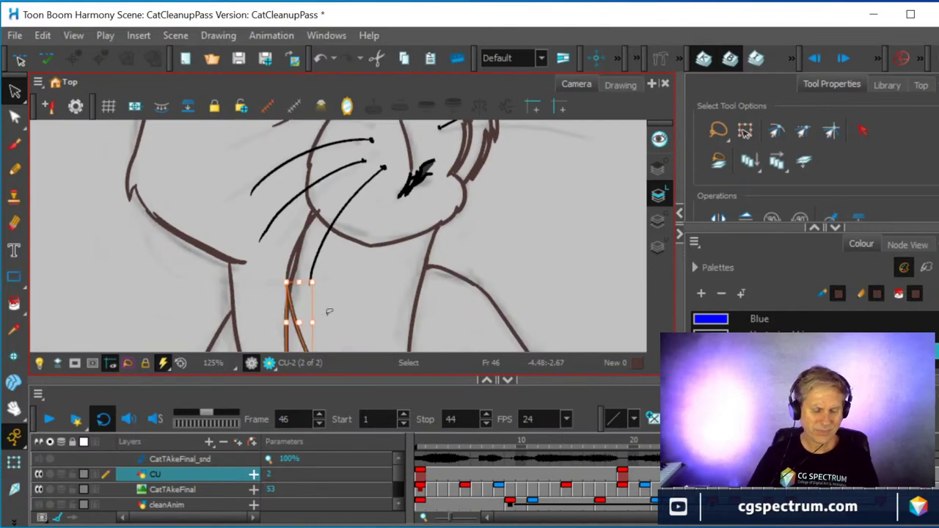
left_click(330, 311)
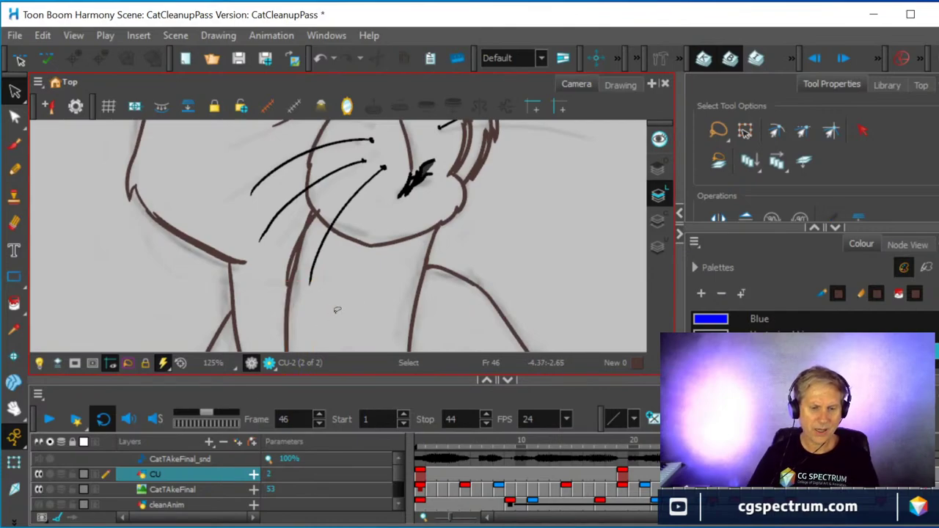
left_click(292, 249)
left_click(337, 253)
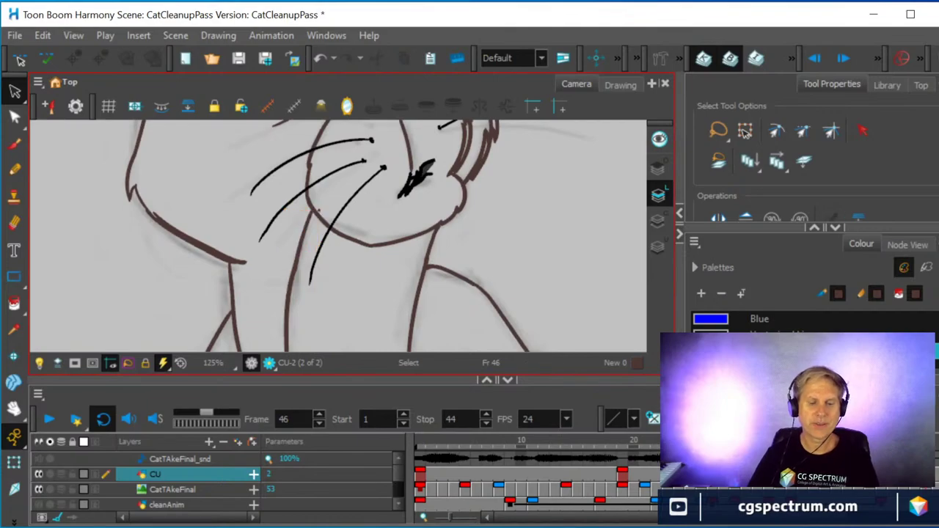
scroll(349, 224, "up", 6)
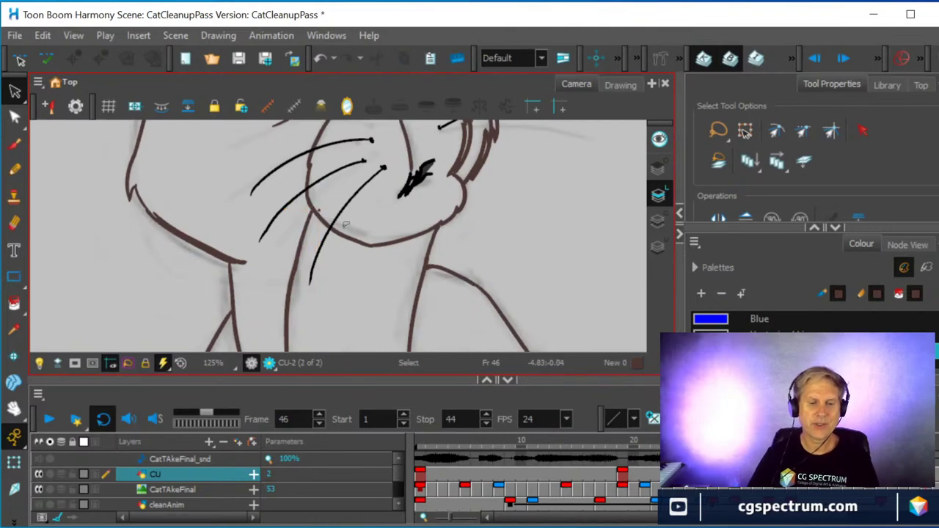
- Inspect the small brown stroke near the chin and clear the selected point
left_click(225, 149)
left_click(93, 142)
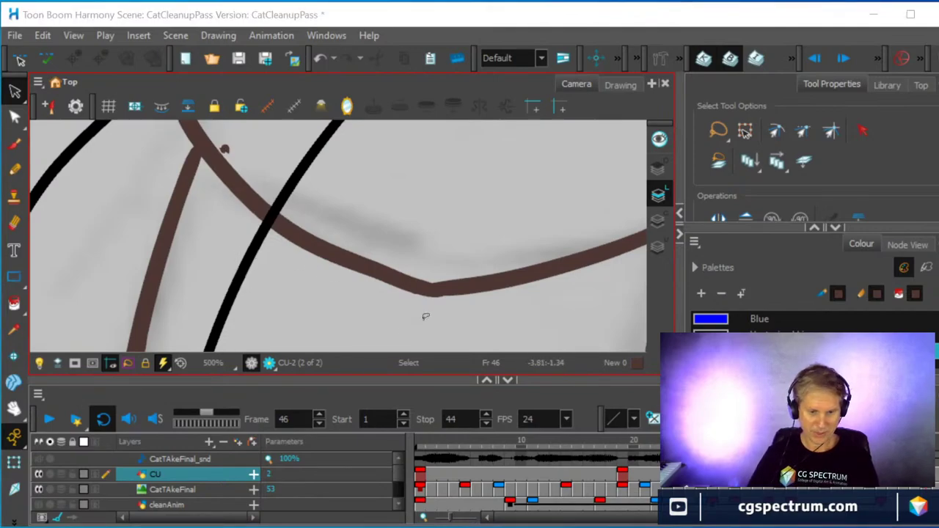
scroll(381, 253, "down", 3)
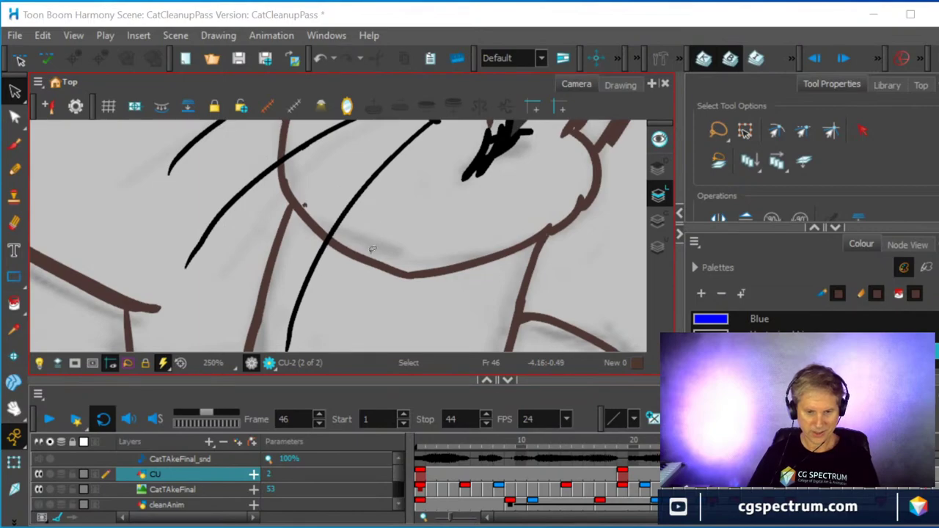
scroll(382, 248, "up", 1)
scroll(331, 226, "up", 3)
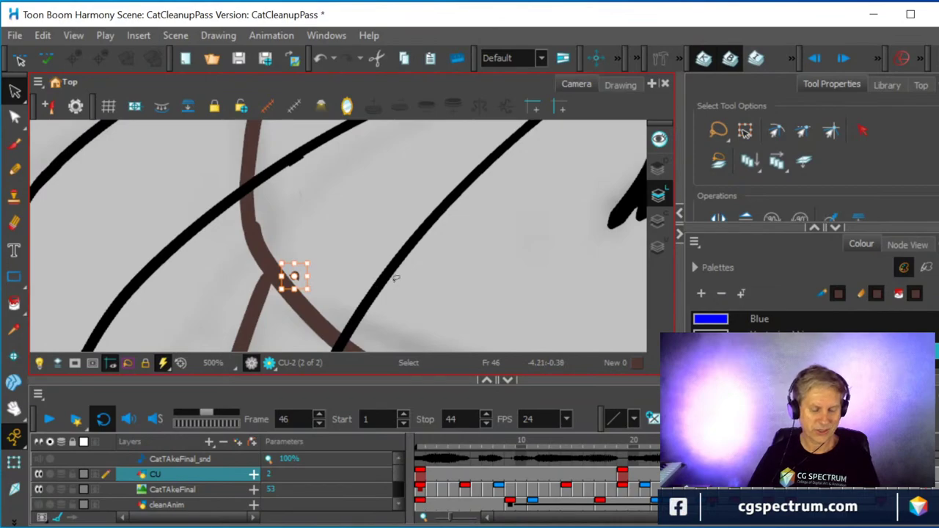
left_click(470, 272)
scroll(470, 249, "down", 5)
scroll(474, 236, "up", 3)
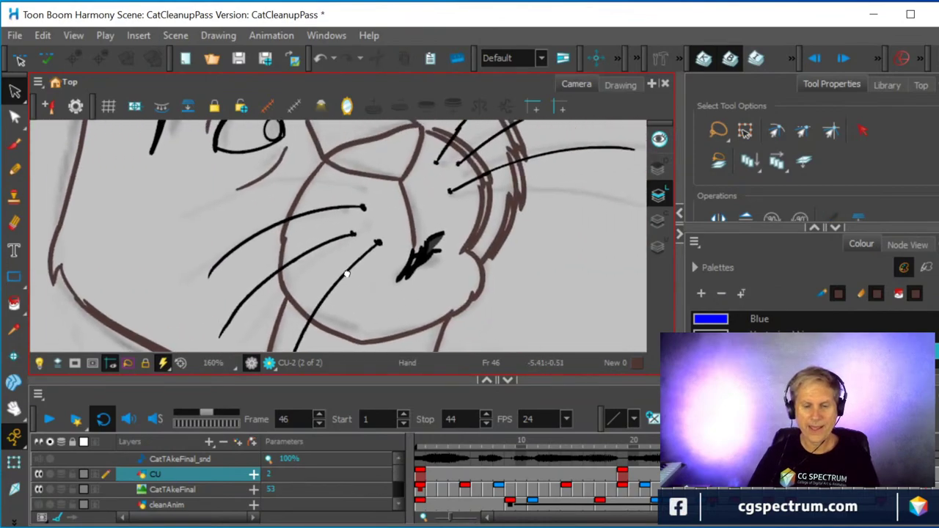
scroll(355, 253, "down", 2)
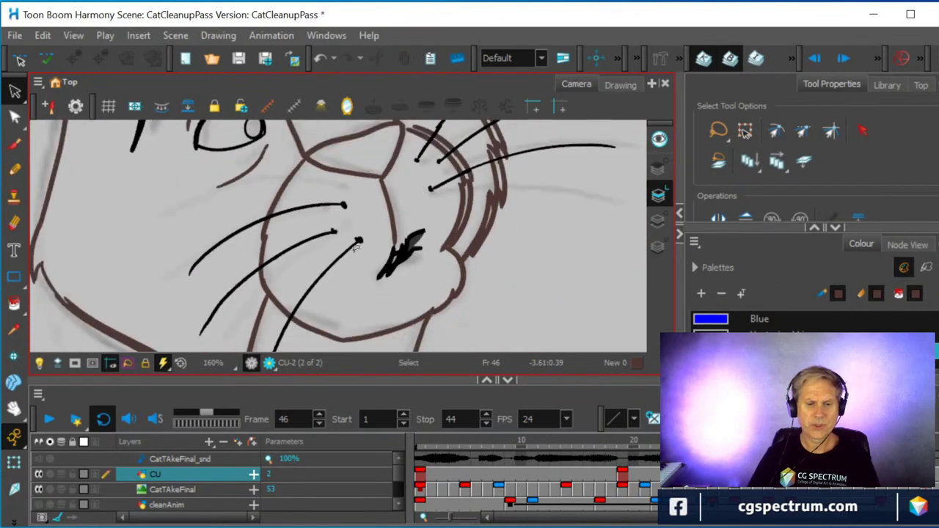
scroll(355, 250, "up", 2)
- Zoom in on the lower whisker tips and check the strokes at each tip
left_click_drag(355, 249, 355, 297)
scroll(316, 279, "up", 4)
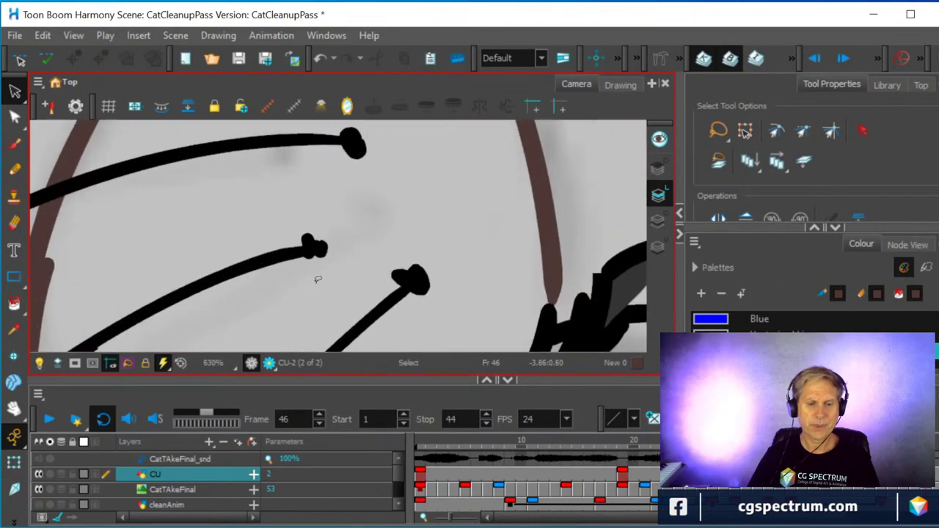
left_click(305, 223)
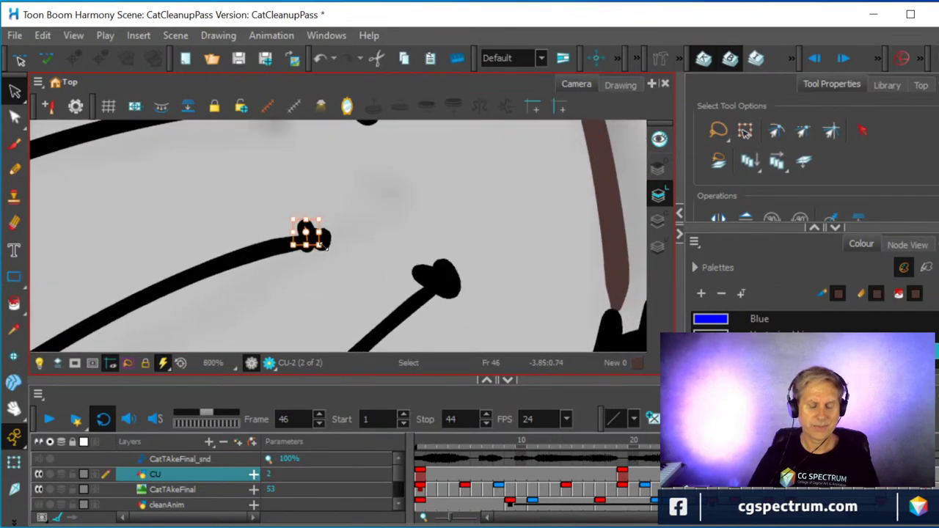
left_click(342, 237)
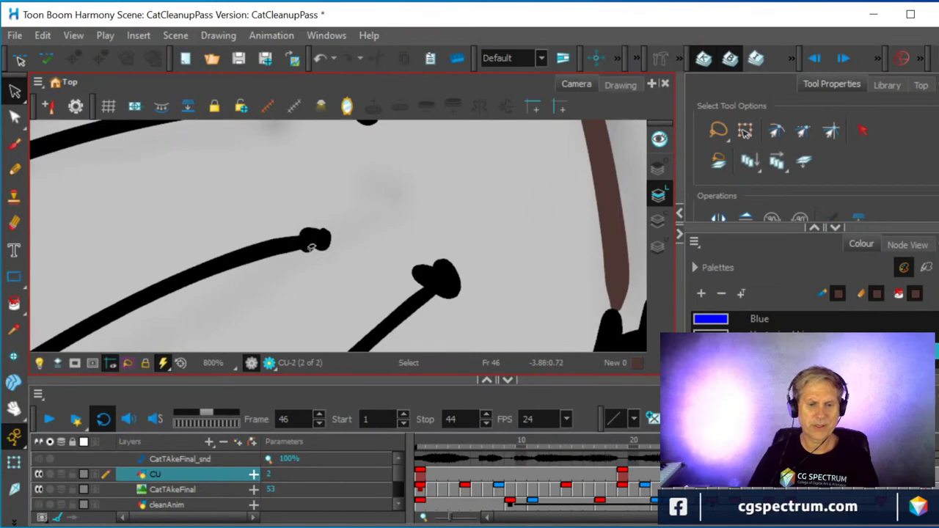
left_click(314, 245)
left_click(311, 230)
left_click(307, 229)
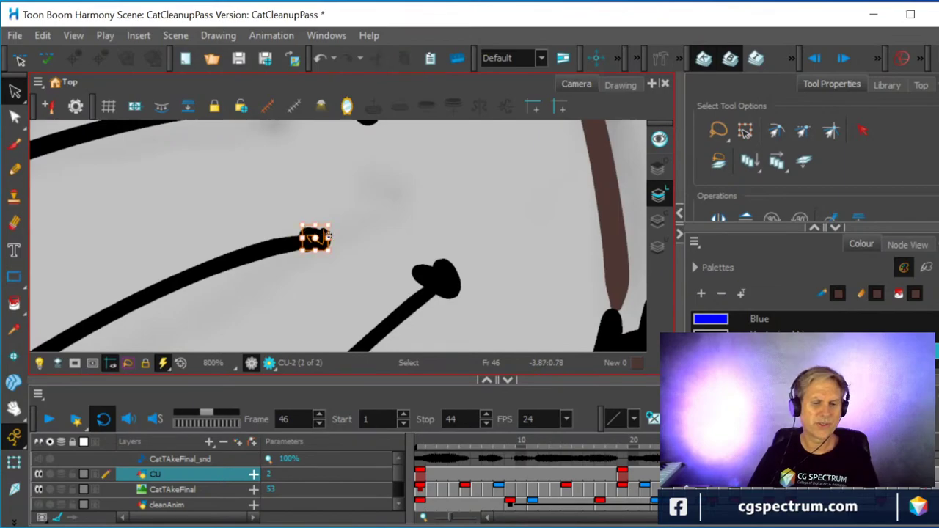
left_click(341, 240)
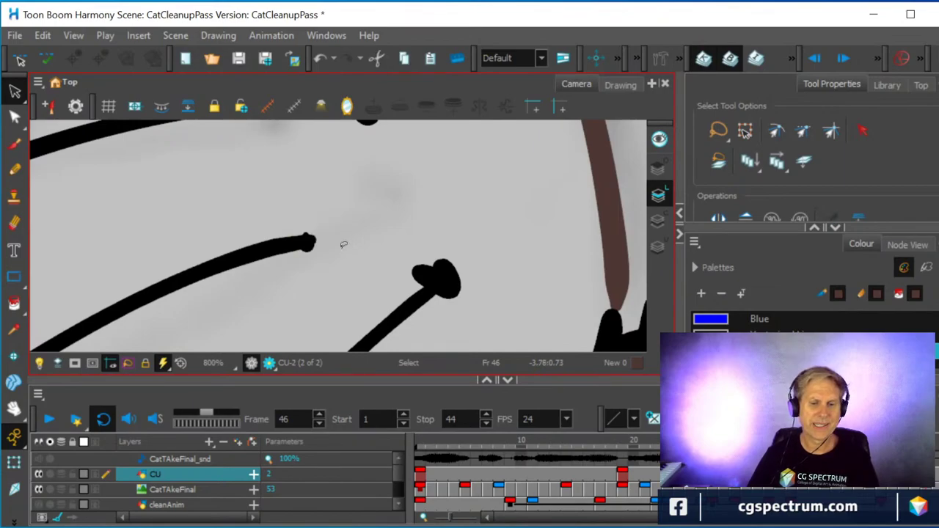
- Delete the stray bump, the right-side piece and the top piece of the whisker dot
left_click(422, 275)
key("Delete")
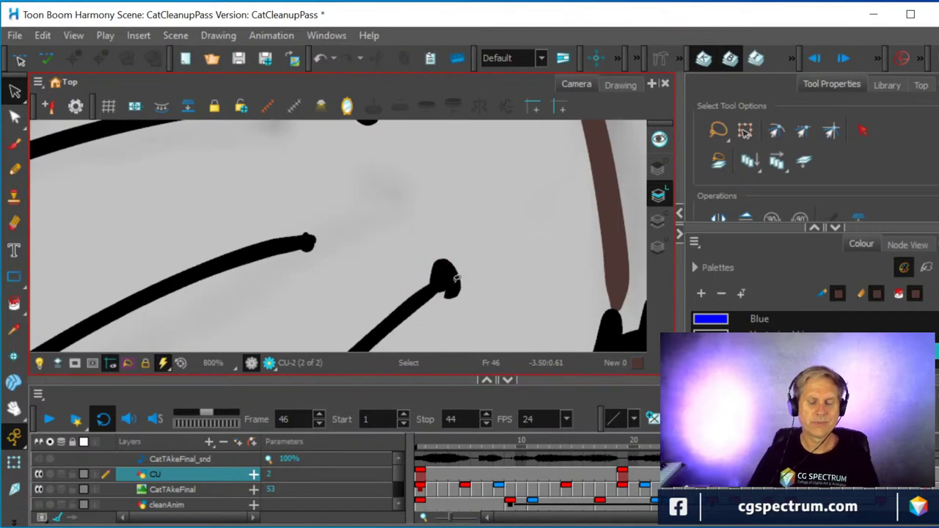
left_click(456, 278)
key("Delete")
left_click(446, 261)
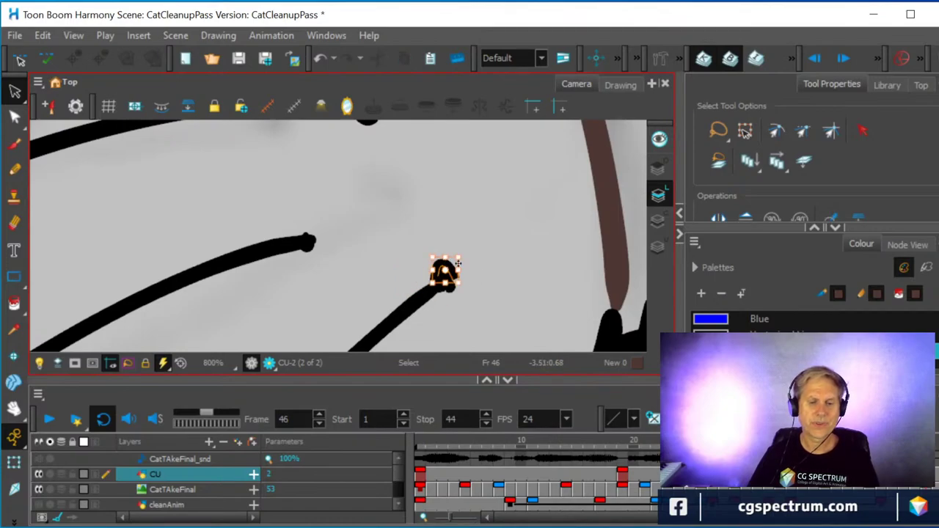
key("Delete")
scroll(481, 235, "down", 1)
- Delete the small stroke inside the whisker dot and the brown sketch arc nearby
scroll(485, 234, "down", 2)
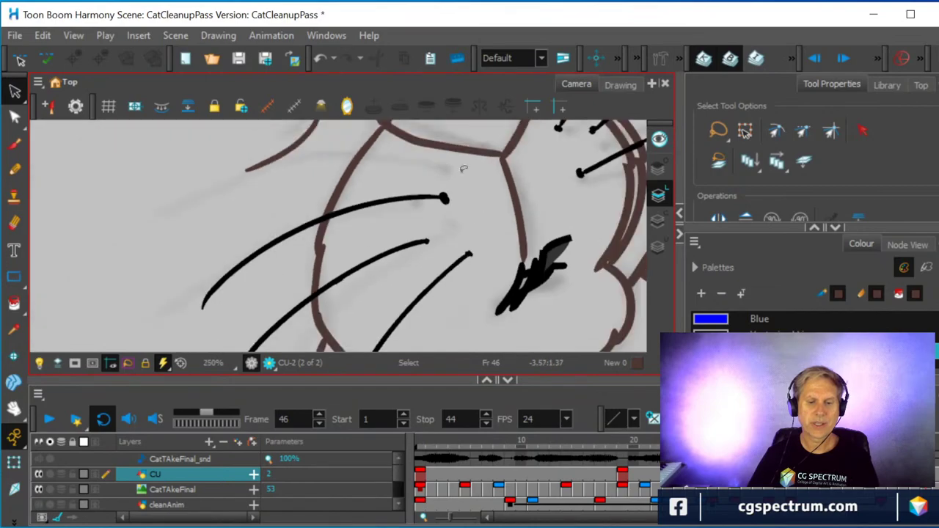
scroll(454, 164, "up", 4)
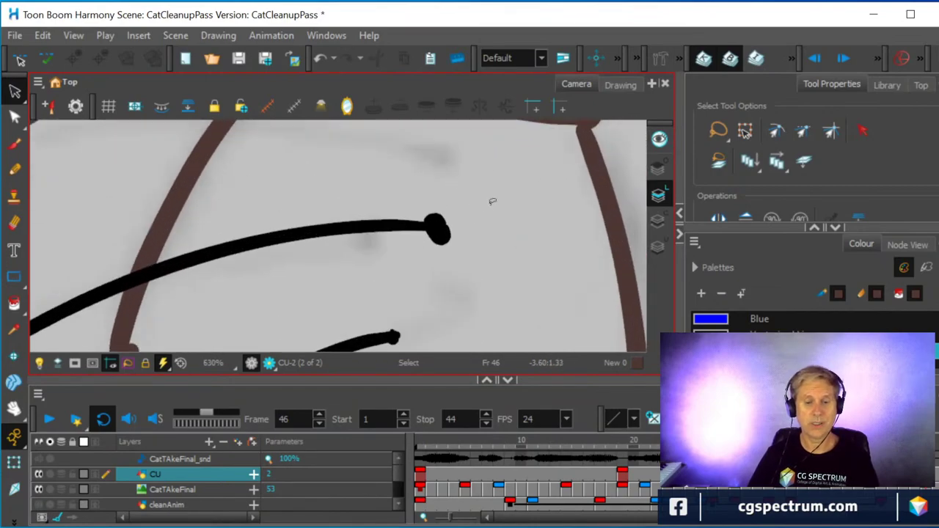
scroll(492, 201, "up", 3)
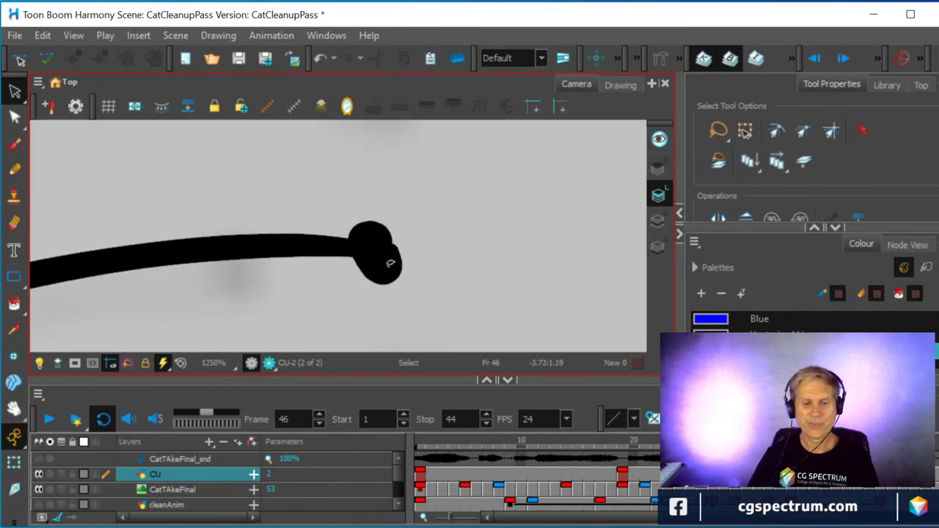
left_click(389, 264)
key("Delete")
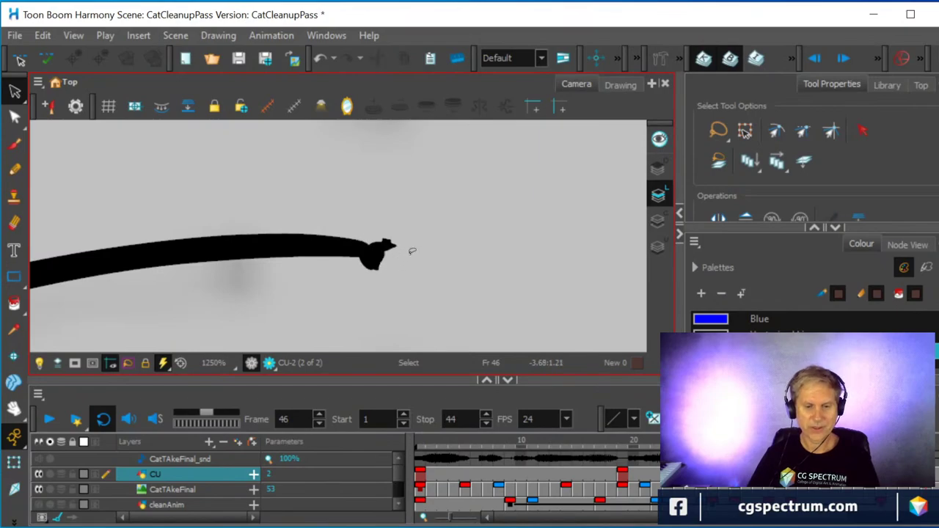
scroll(411, 252, "down", 5)
scroll(411, 252, "down", 2)
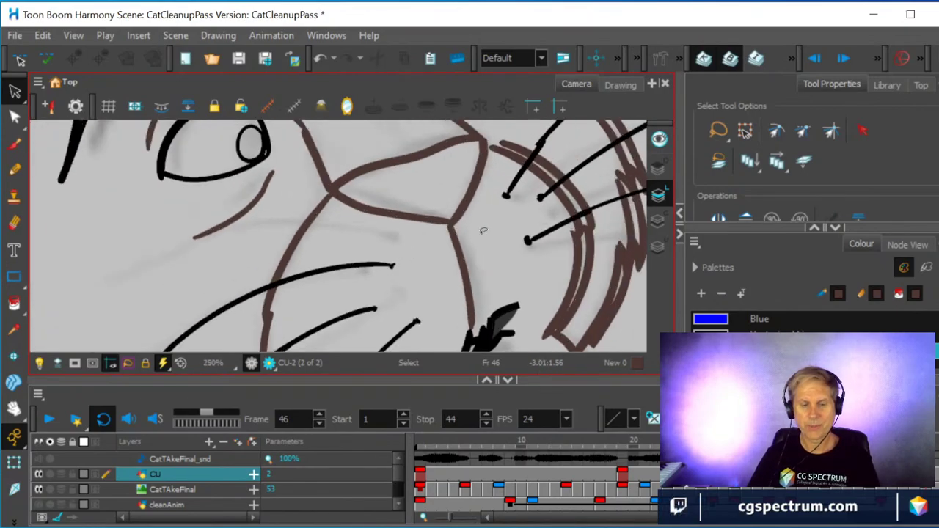
scroll(407, 242, "up", 4)
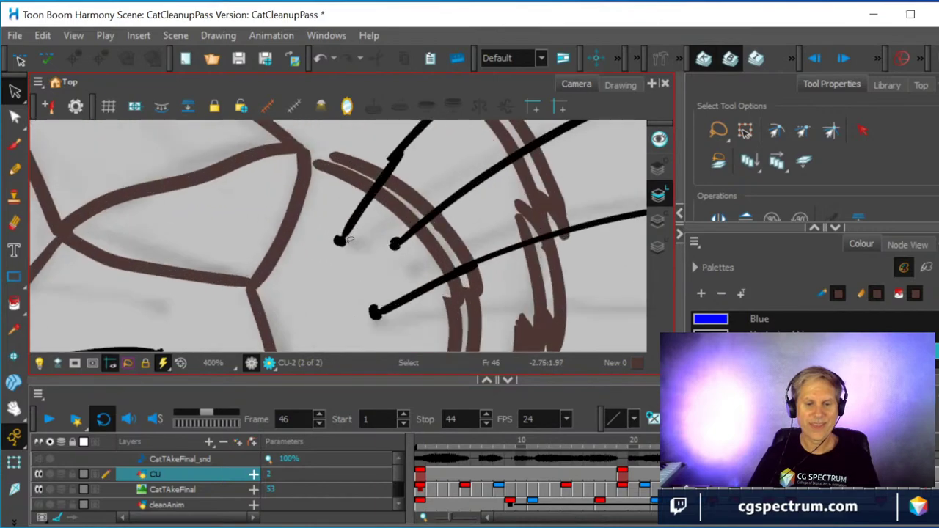
scroll(355, 236, "down", 2)
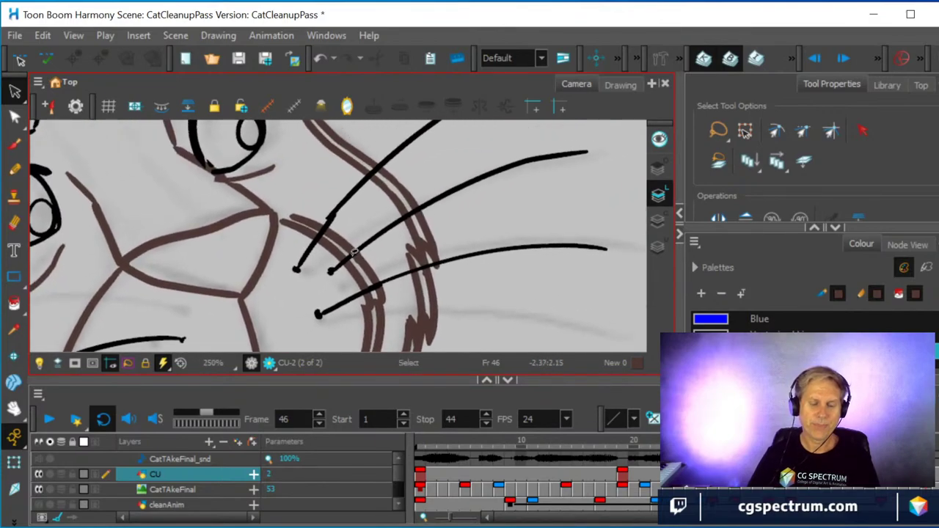
scroll(355, 241, "up", 2)
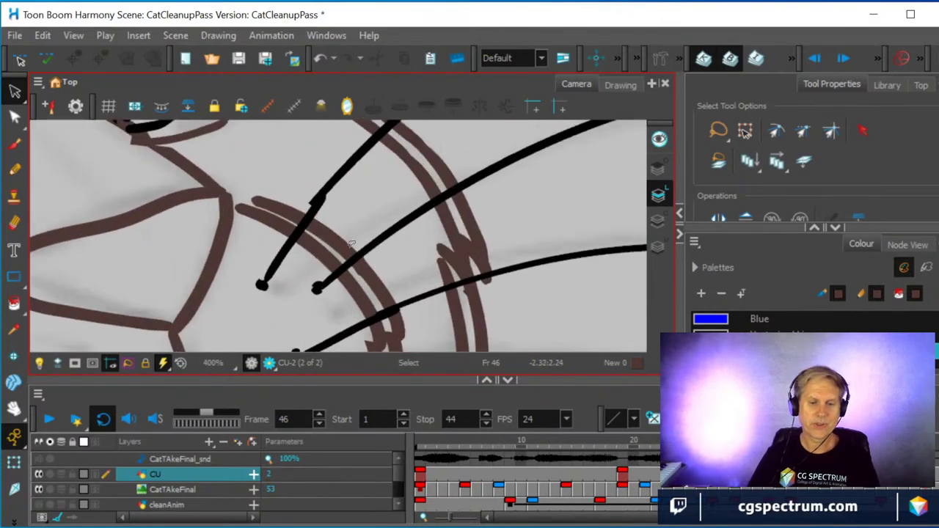
left_click(340, 242)
key("Delete")
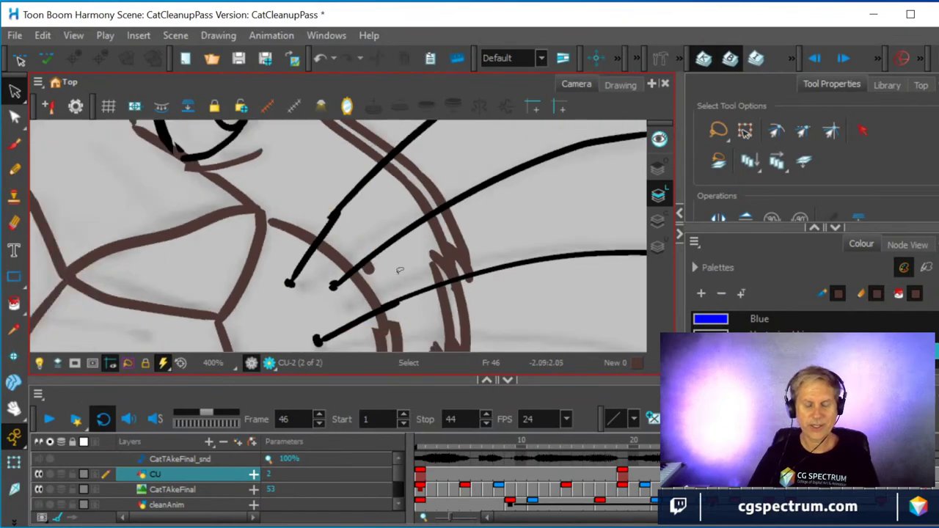
- Remove two leftover brown sketch strokes beside the whiskers
scroll(365, 261, "down", 3)
scroll(366, 253, "up", 1)
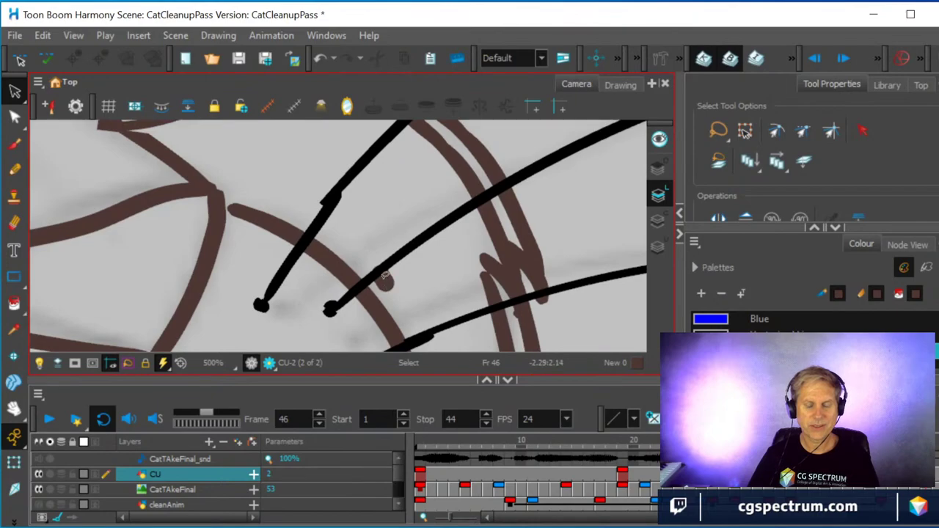
scroll(417, 285, "up", 1)
scroll(417, 285, "up", 2)
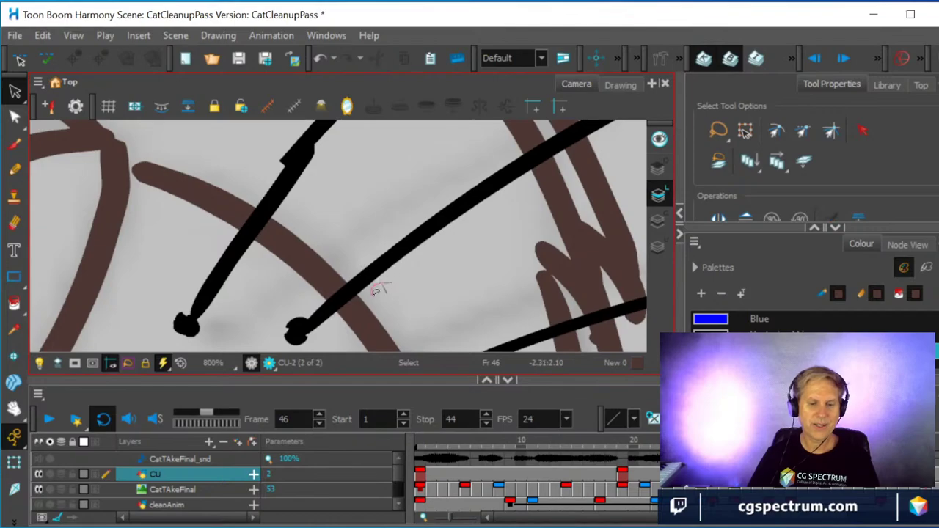
left_click(377, 279)
scroll(408, 283, "down", 4)
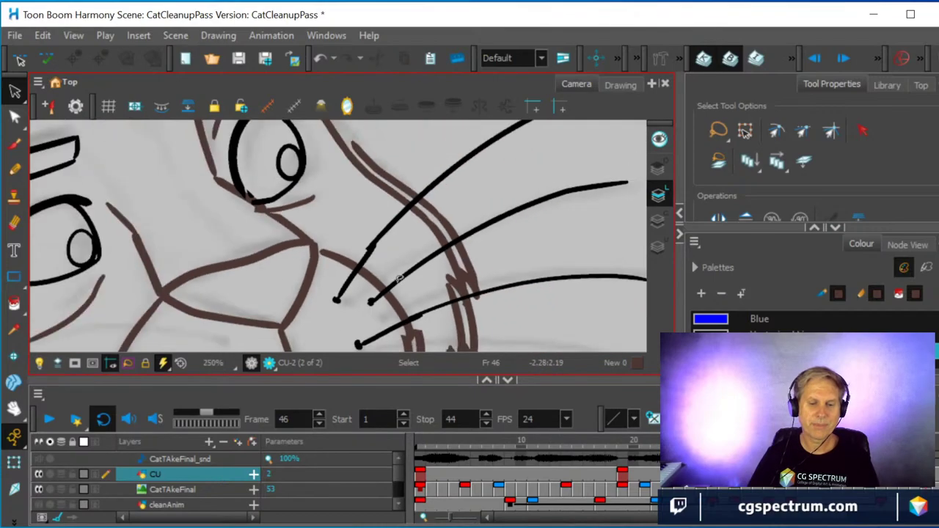
left_click(429, 199)
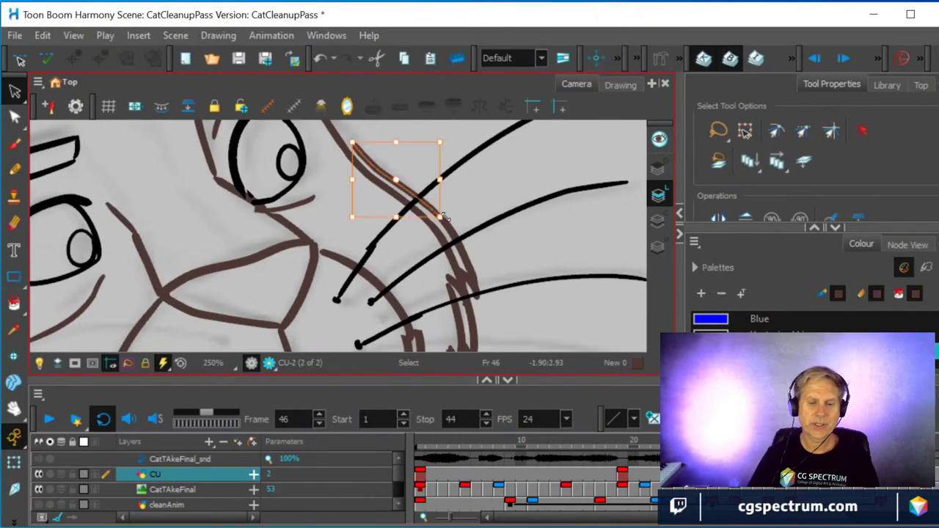
key("Delete")
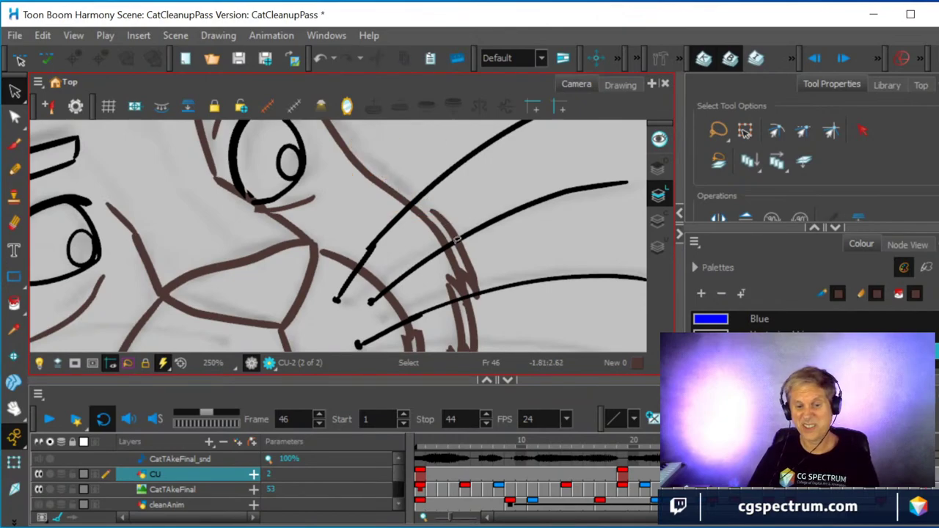
left_click(456, 236)
key("Delete")
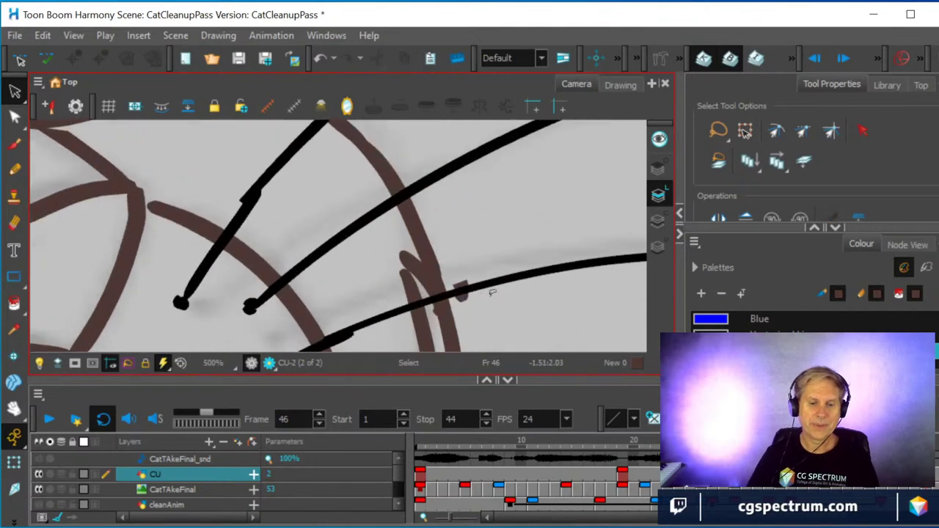
- Delete the small stray brown fragment, the extra upper stroke and the leftover cheek stroke
scroll(470, 280, "up", 2)
left_click(462, 285)
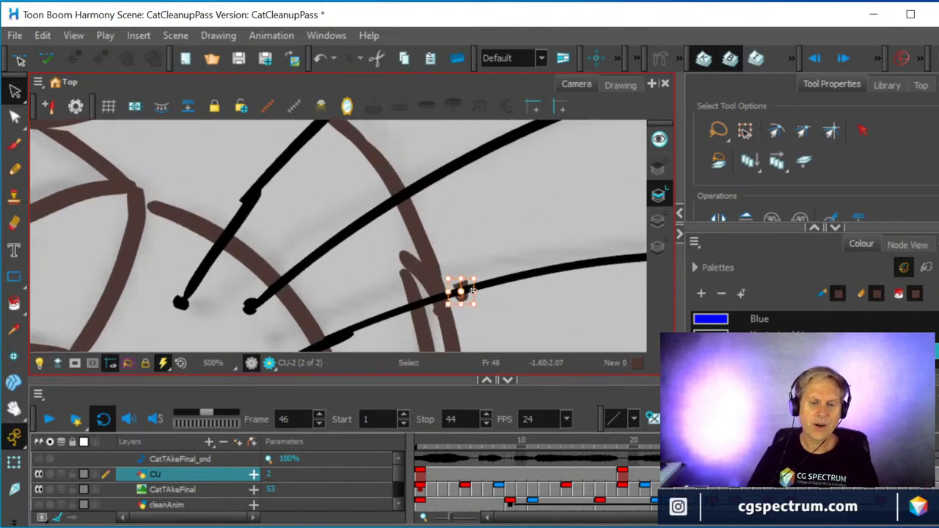
key("Delete")
scroll(463, 280, "up", 3)
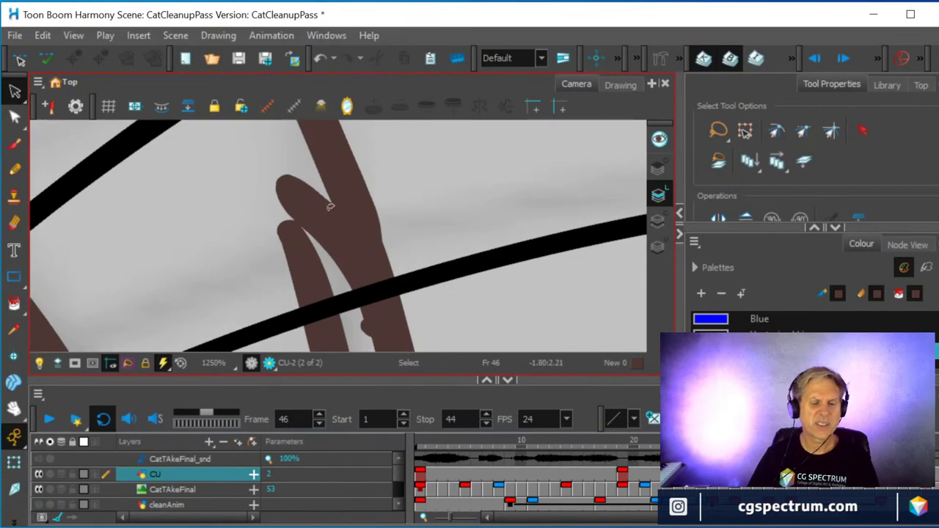
left_click(309, 209)
key("Delete")
scroll(376, 236, "down", 3)
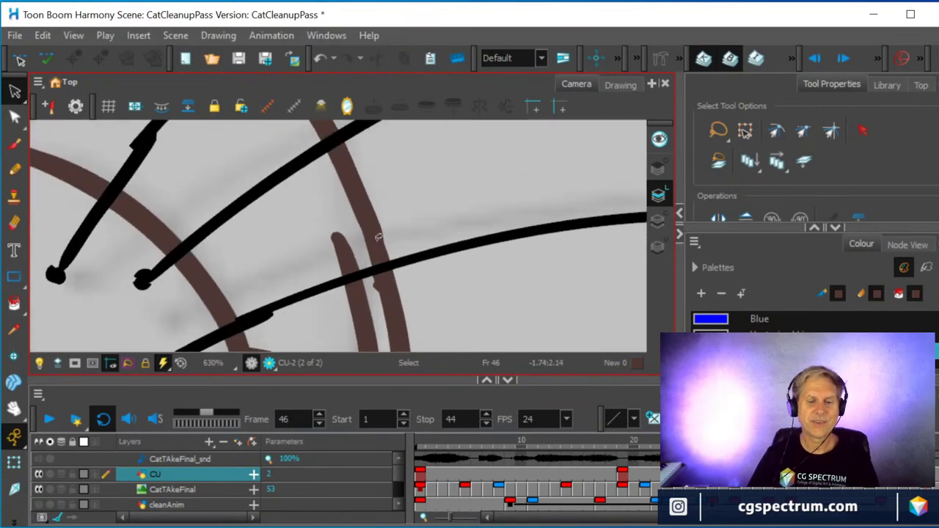
scroll(350, 256, "down", 3)
left_click(353, 272)
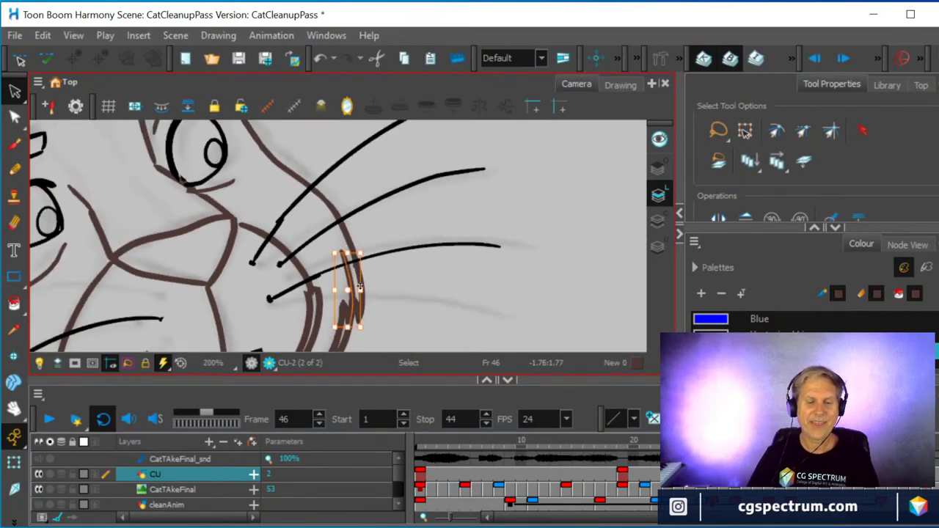
key("Delete")
- Along the cheek outline, delete the thin stray stroke, its small neighbour and a tiny leftover mark
scroll(413, 270, "up", 3)
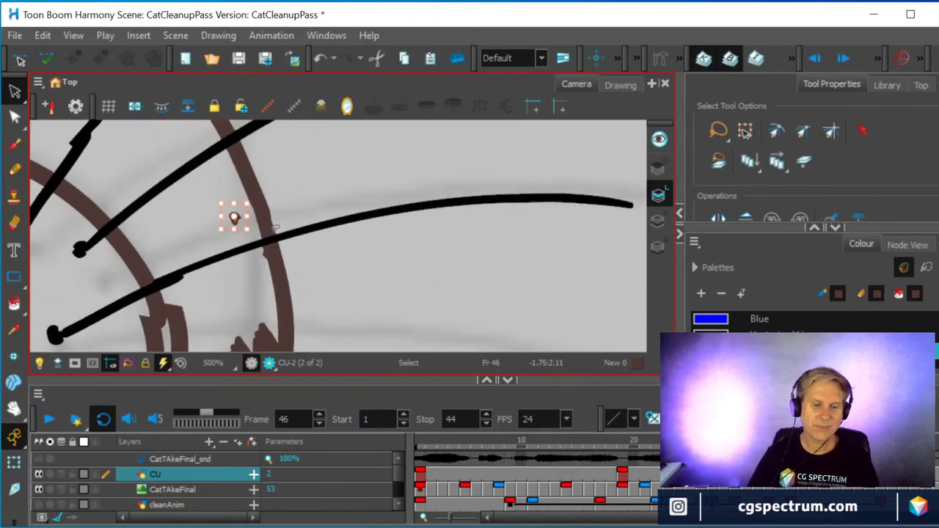
scroll(300, 258, "down", 2)
mouse_move(298, 257)
left_mouse_down()
mouse_move(317, 269)
mouse_move(422, 207)
left_mouse_up()
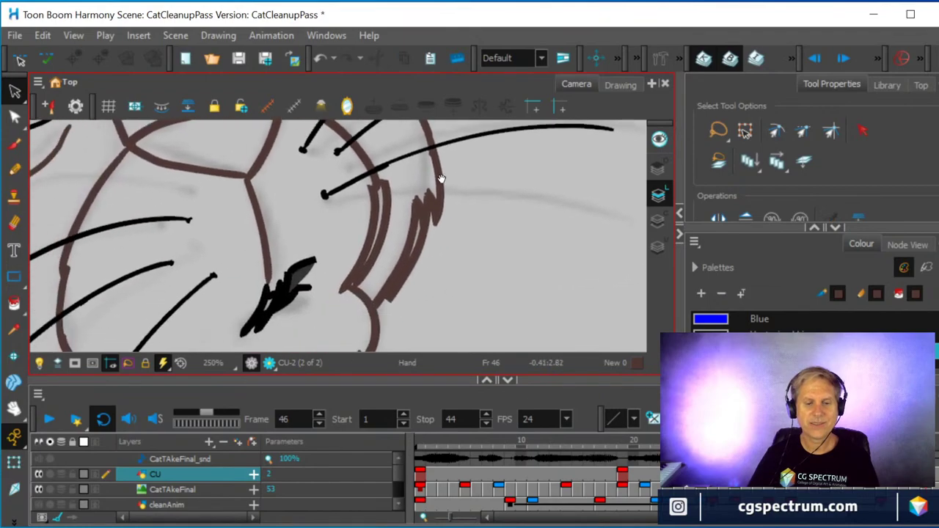
scroll(434, 208, "up", 3)
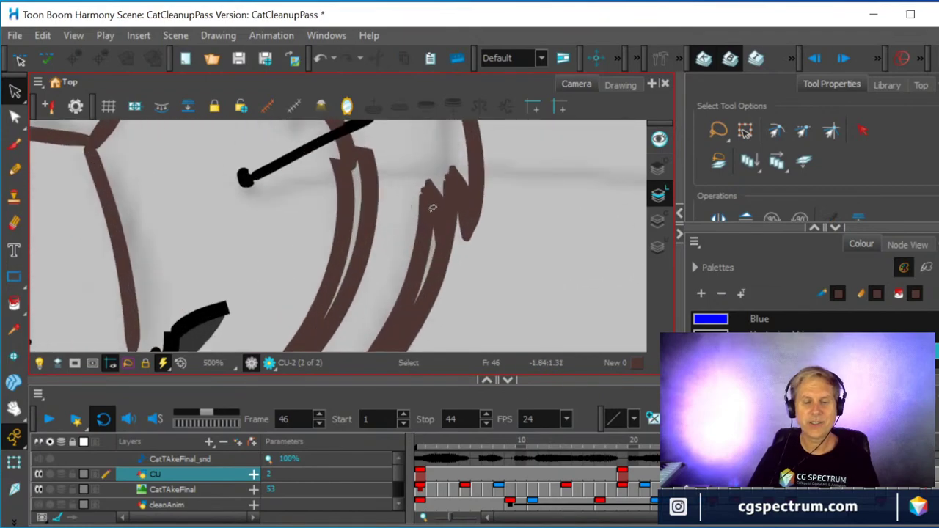
left_click(433, 208)
key("Delete")
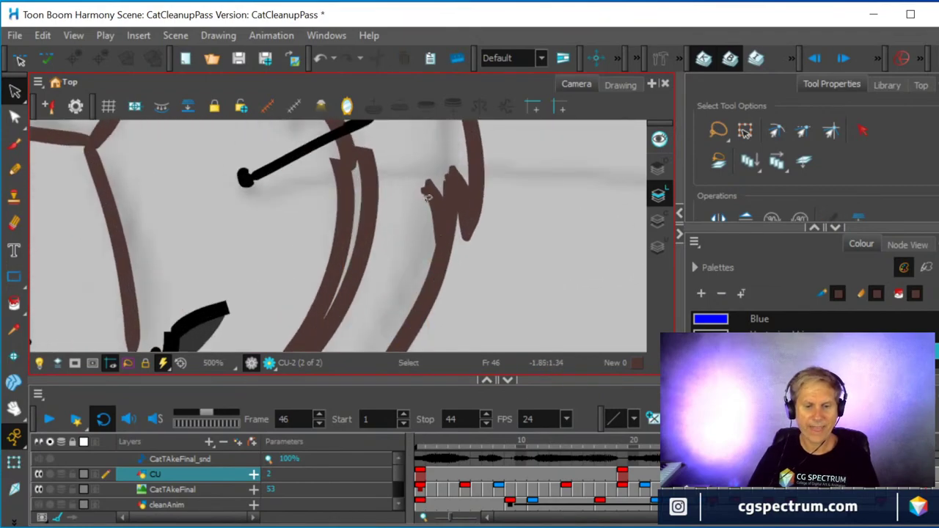
left_click(447, 194)
key("Delete")
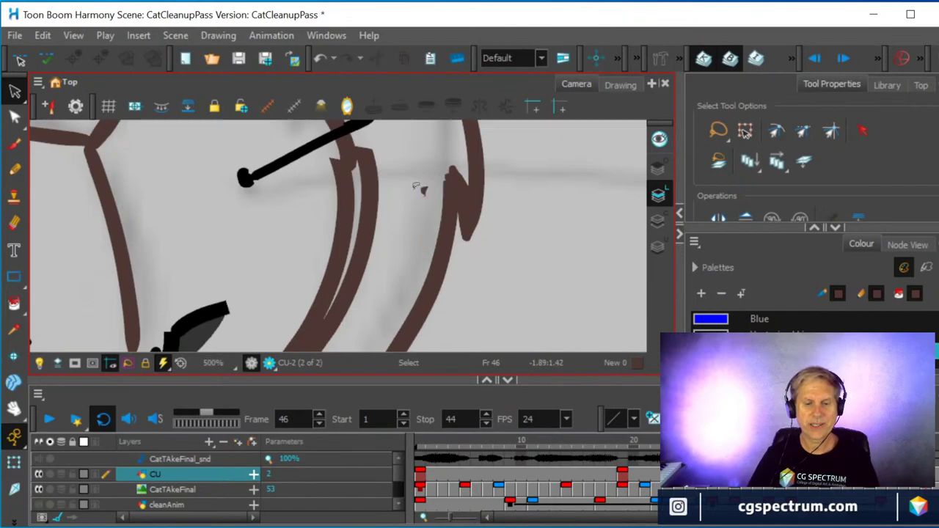
mouse_move(418, 174)
left_mouse_down()
mouse_move(435, 194)
mouse_move(419, 183)
left_mouse_up()
key("Delete")
- Restore a mistakenly deleted brown stroke and remove the doubled brown stroke on the cheek
scroll(470, 175, "up", 2)
scroll(456, 175, "down", 2)
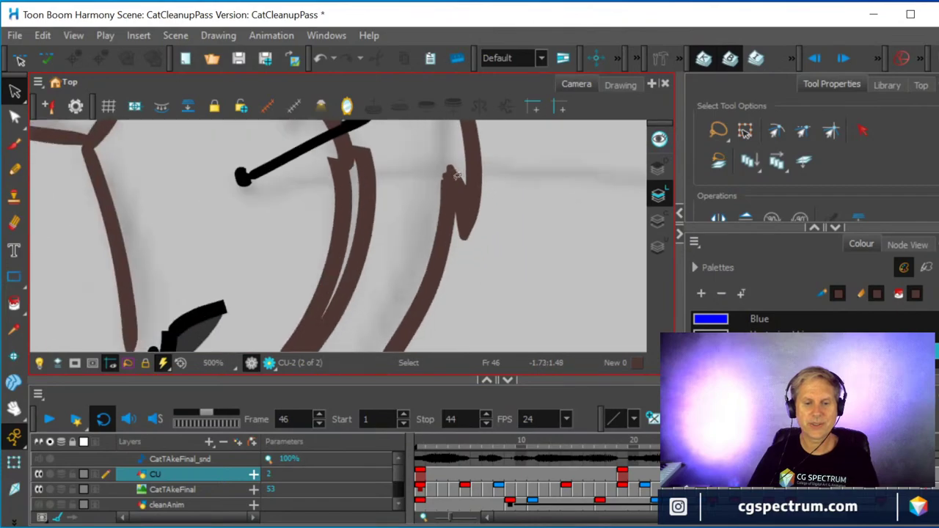
left_click(461, 176)
key("Delete")
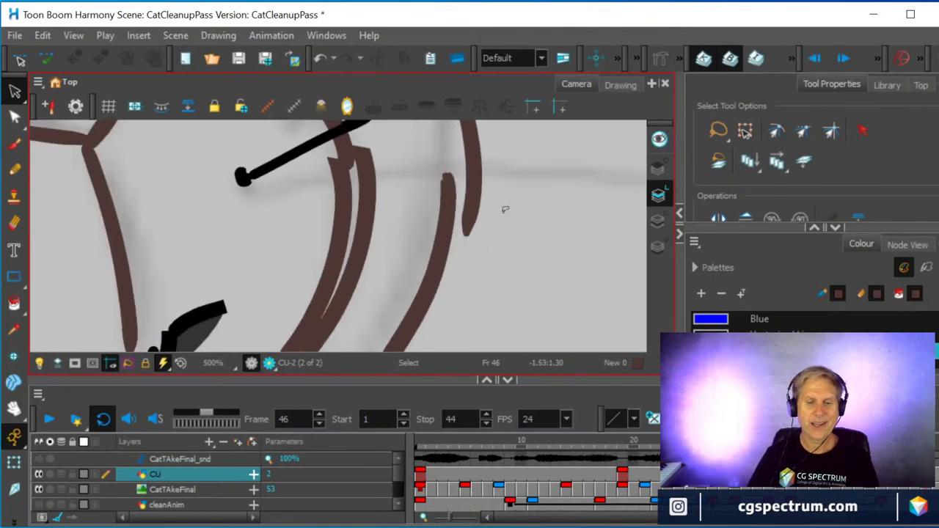
key("ctrl+z")
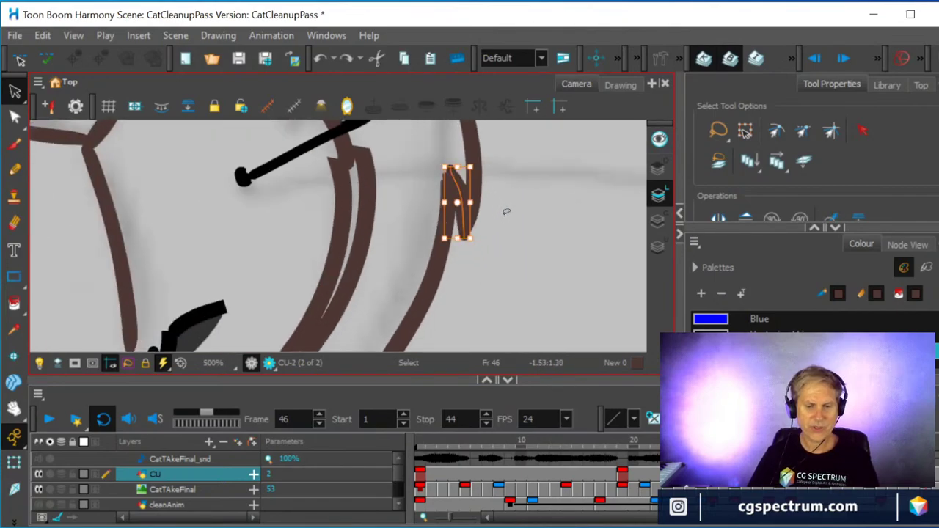
scroll(470, 214, "down", 6)
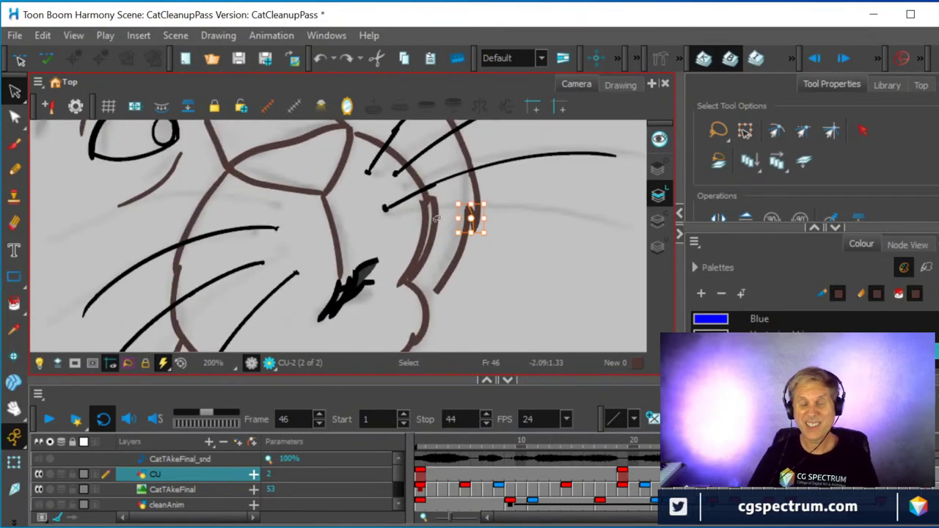
scroll(432, 220, "up", 2)
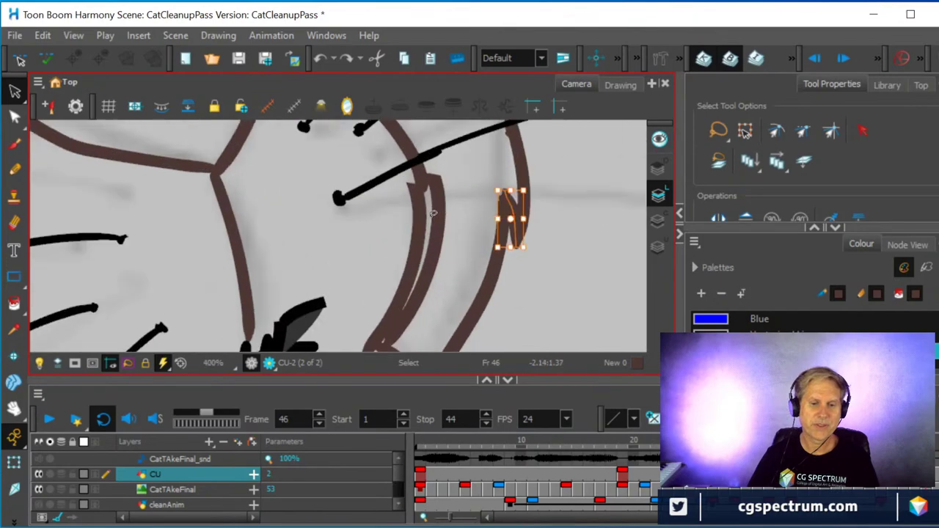
left_click(438, 212)
key("Delete")
scroll(444, 235, "down", 2)
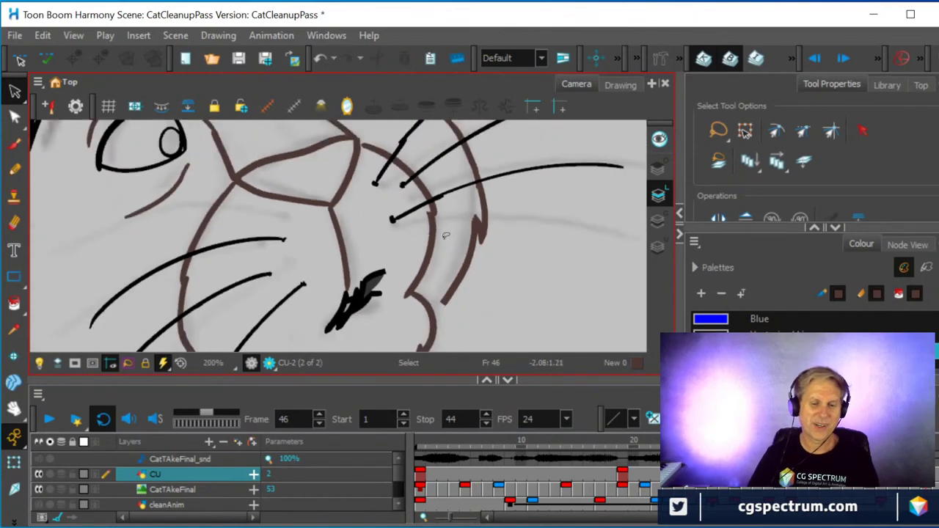
scroll(444, 232, "up", 2)
scroll(442, 229, "down", 2)
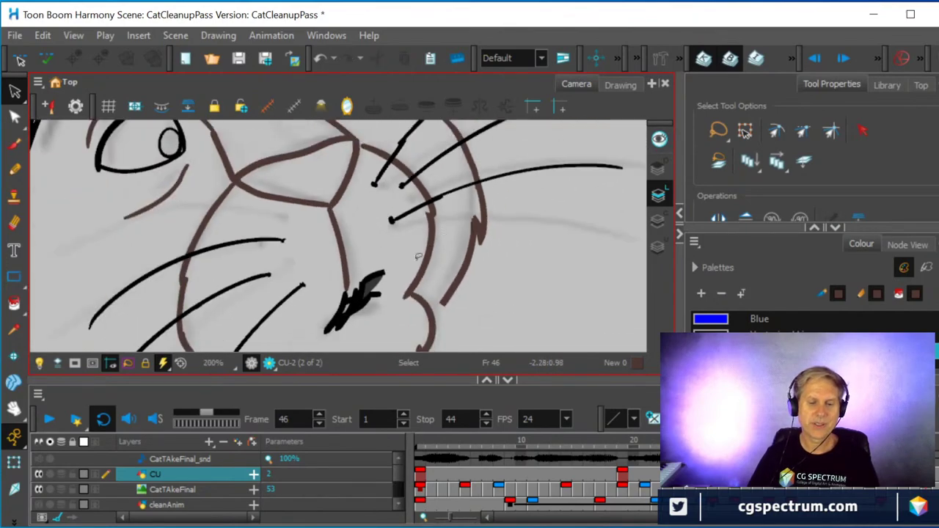
- Delete the extra pieces of the black scribble below the nose, leaving a clean triangular mark
left_click(379, 273)
key("Delete")
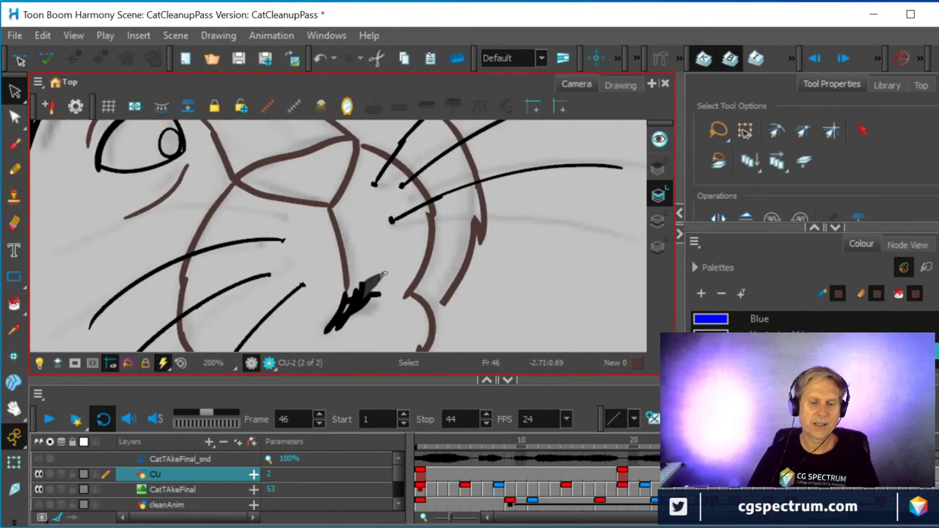
scroll(378, 273, "up", 2)
key("Delete")
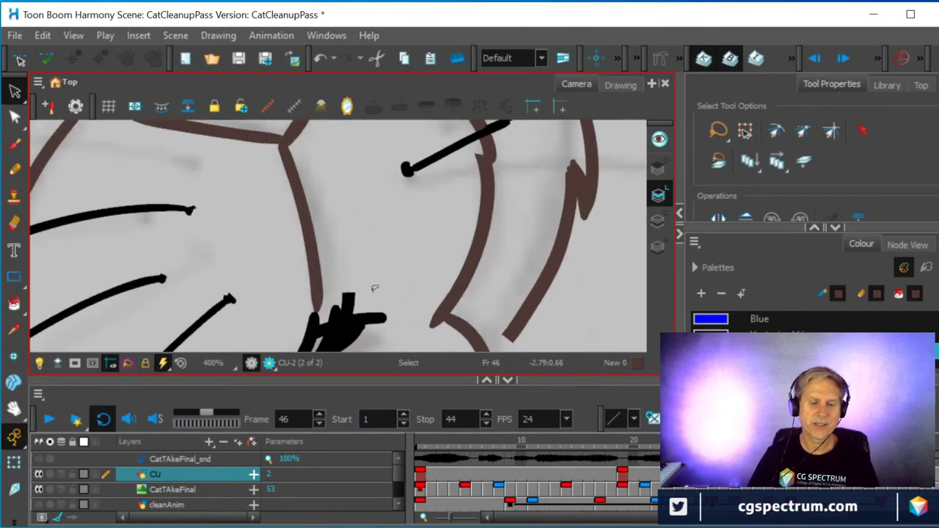
scroll(377, 284, "up", 2)
scroll(426, 269, "down", 3)
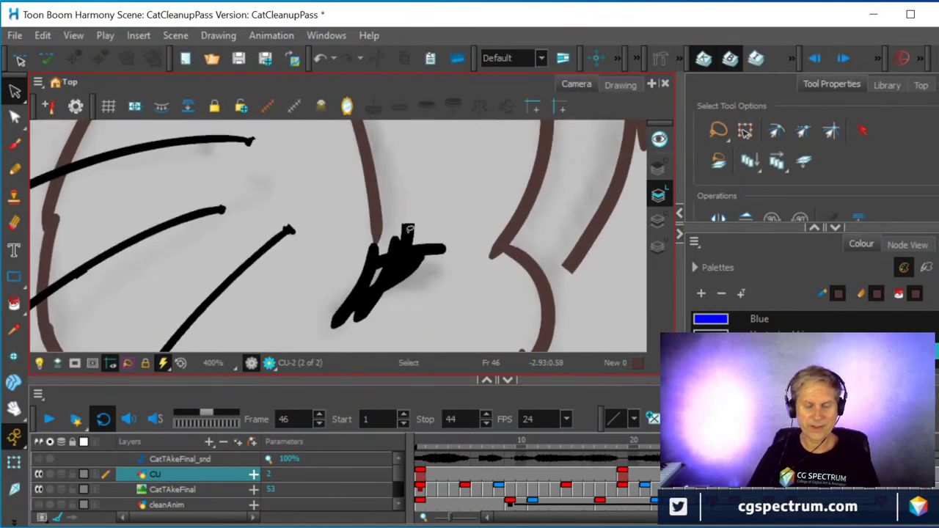
key("alt+b")
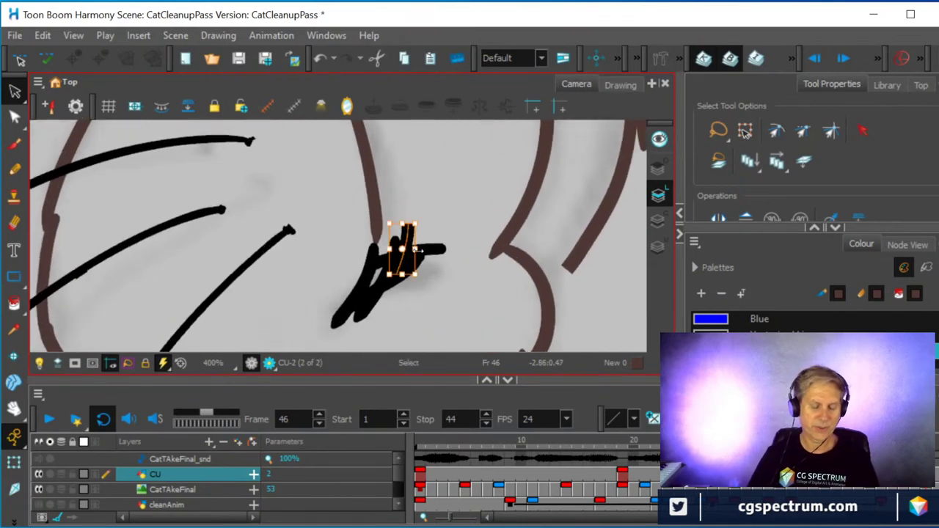
key("alt+s")
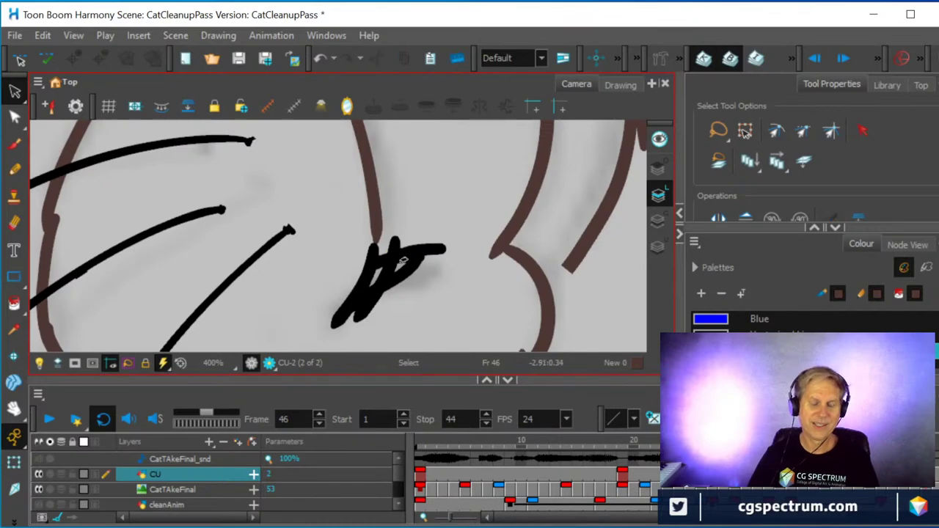
left_click(396, 244)
key("Delete")
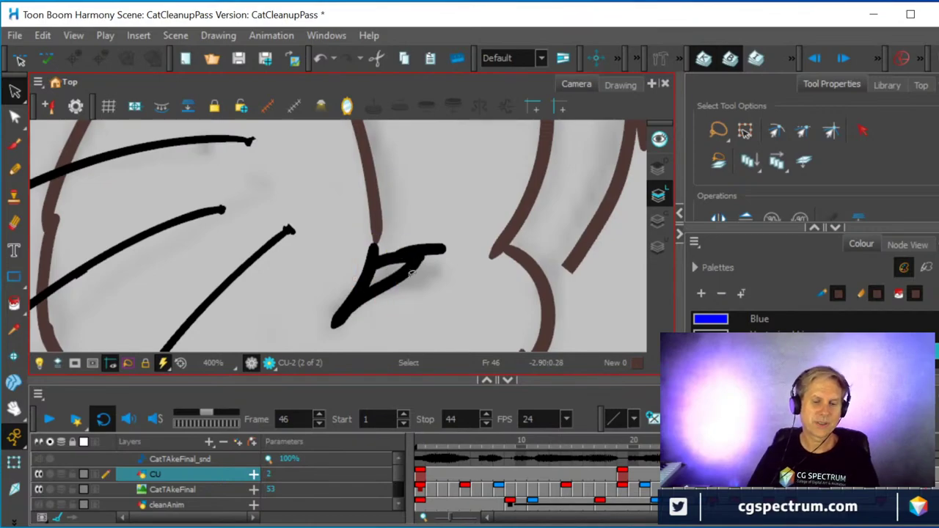
scroll(396, 265, "down", 2)
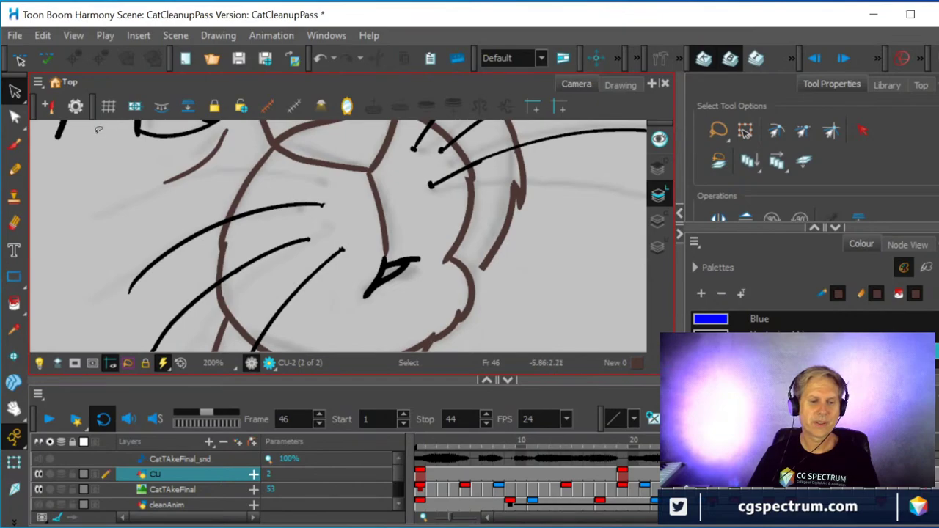
- With the Contour Editor, pull the brown cheek stroke's end down along the cheek line
left_click(14, 119)
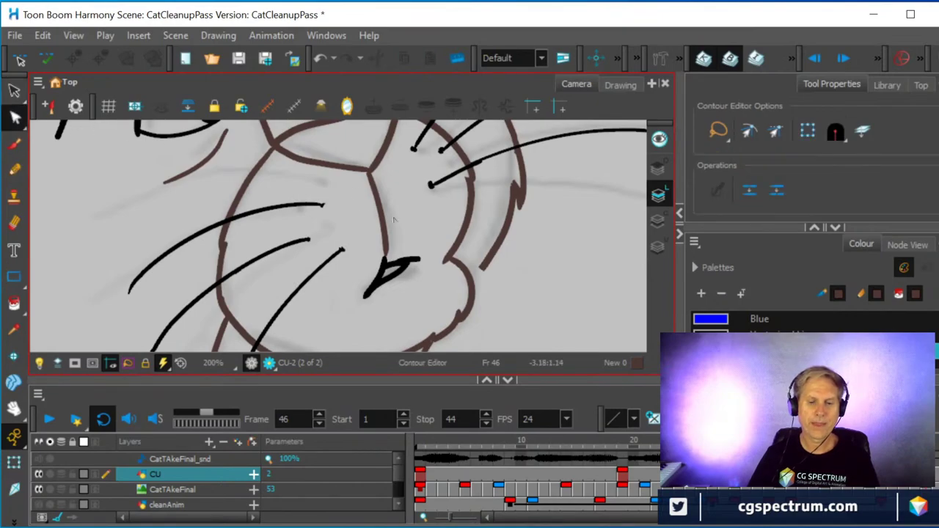
left_click(495, 252)
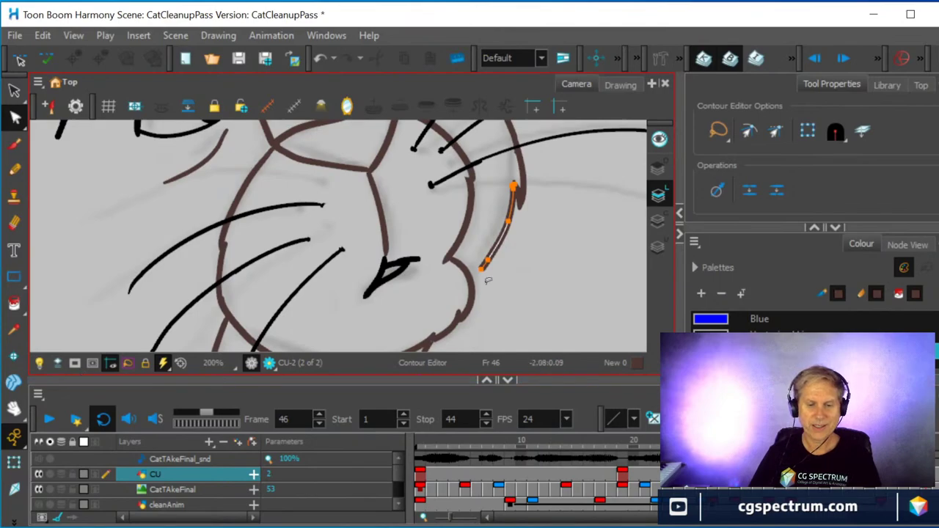
scroll(481, 268, "up", 2)
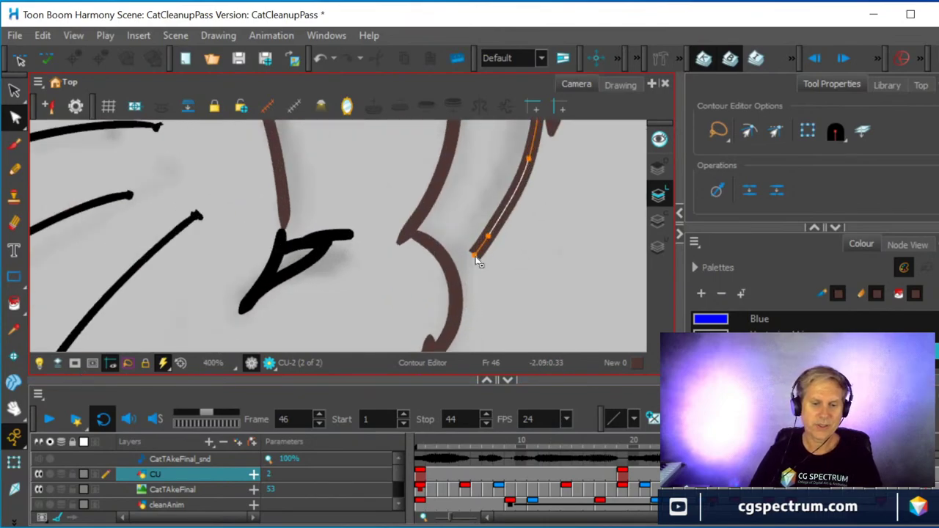
left_click_drag(477, 259, 453, 278)
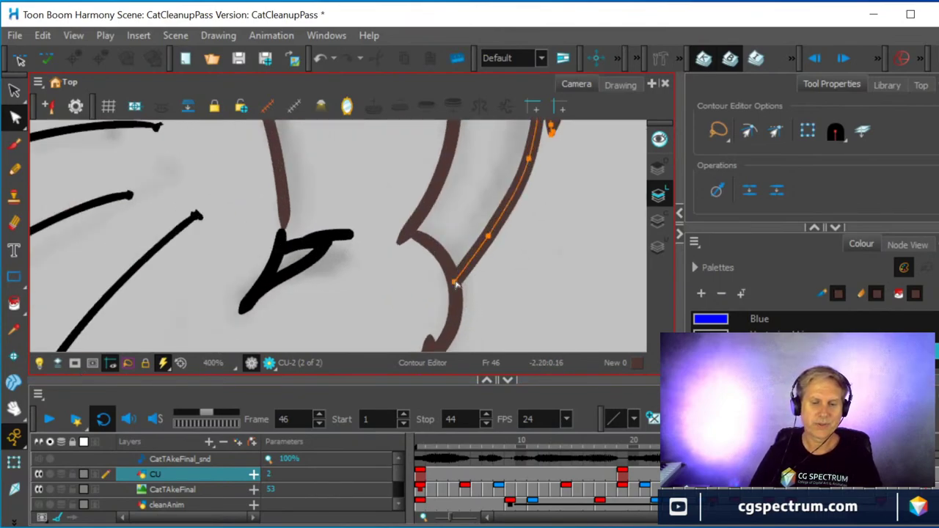
scroll(453, 282, "down", 1)
scroll(454, 297, "down", 2)
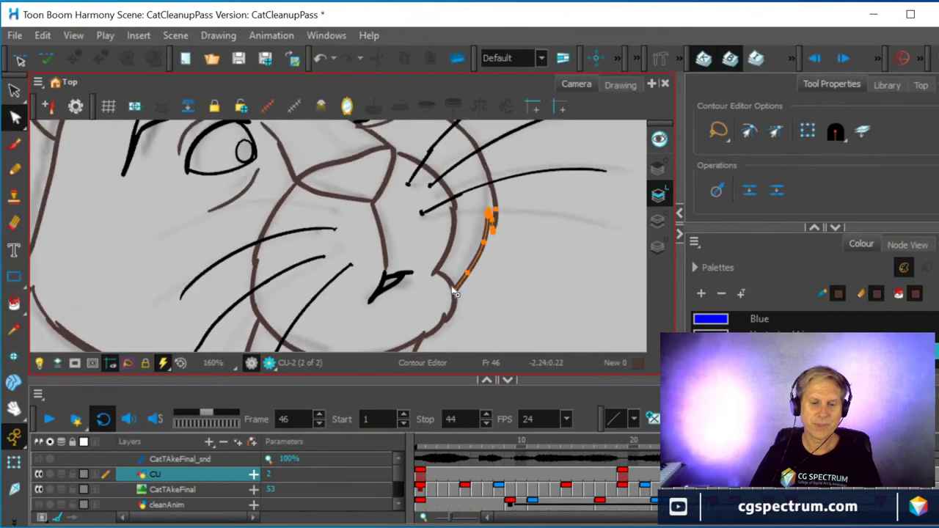
- Select the whisker's end point and zoom in to 125% around the nose
left_click(421, 213)
scroll(403, 214, "down", 2)
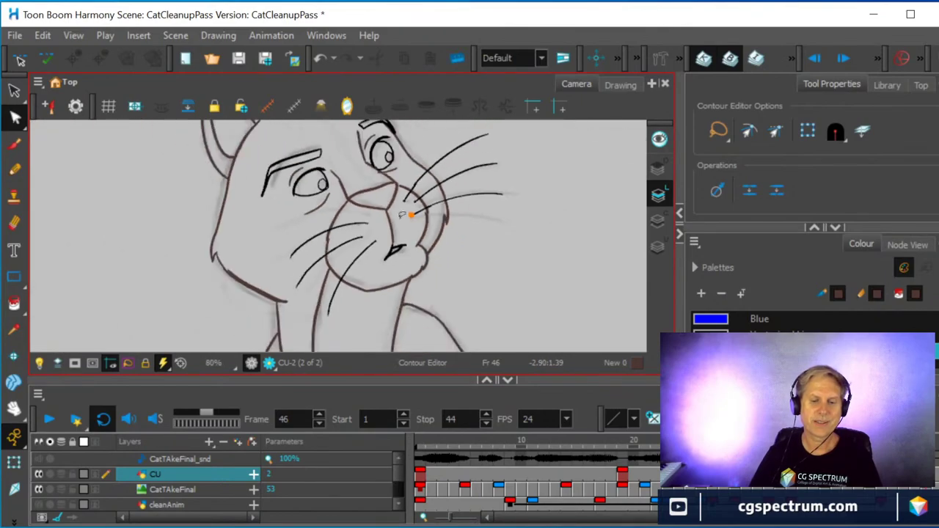
scroll(402, 215, "up", 1)
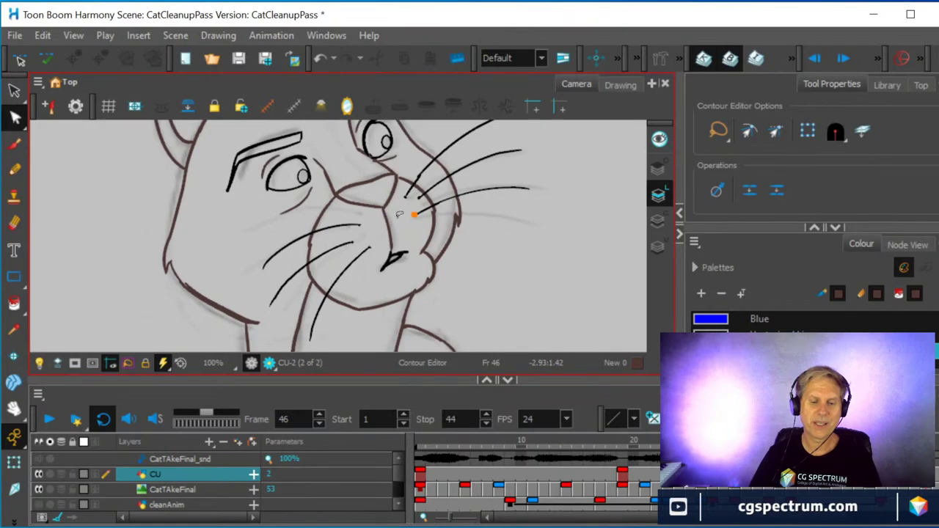
scroll(400, 214, "down", 2)
scroll(402, 214, "up", 2)
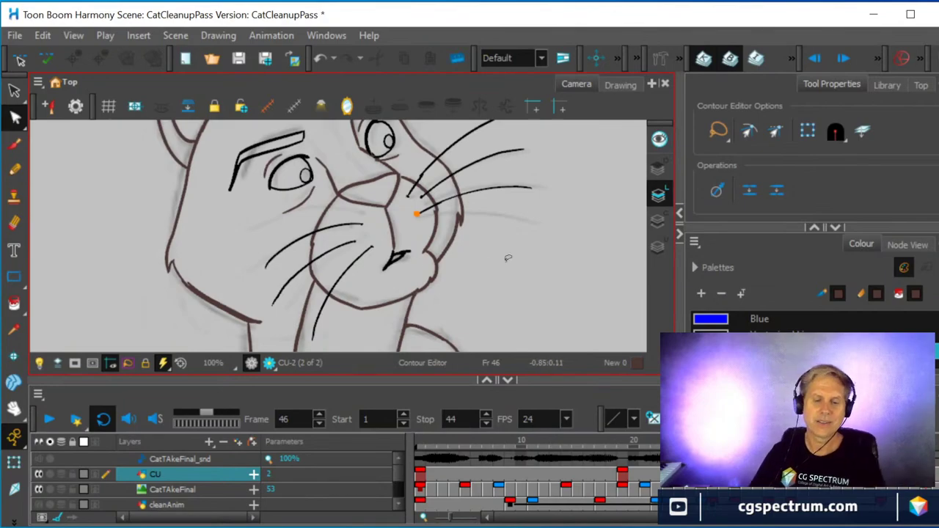
scroll(396, 231, "up", 1)
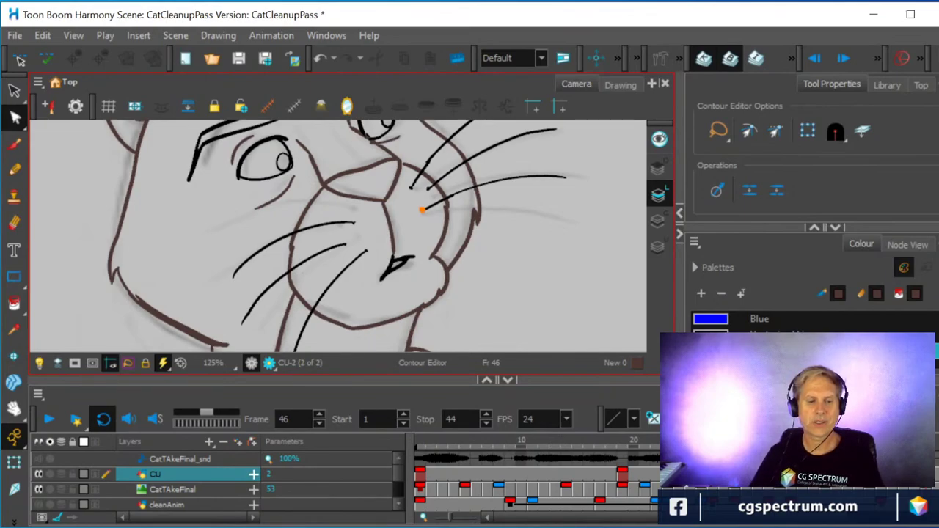
- Rotate the upper-left whisker closer to horizontal and shift it slightly up
left_click(15, 89)
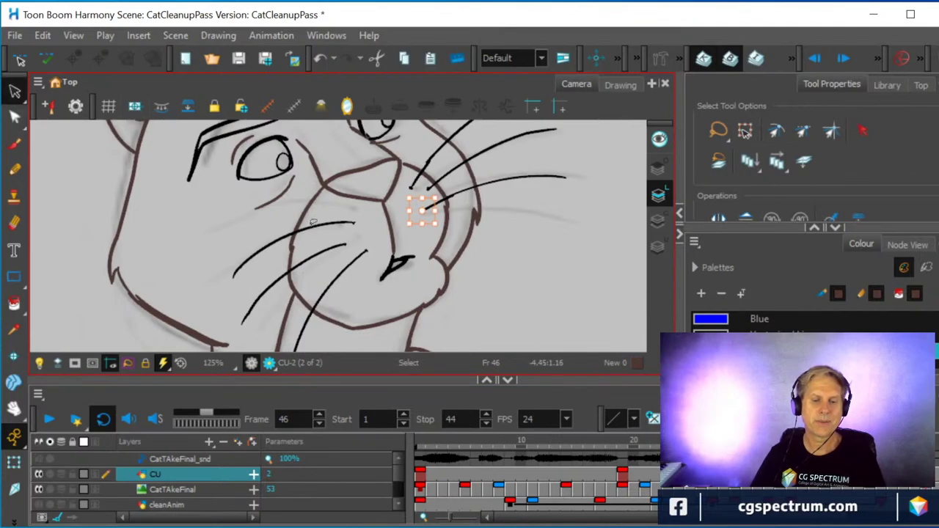
left_click(312, 225)
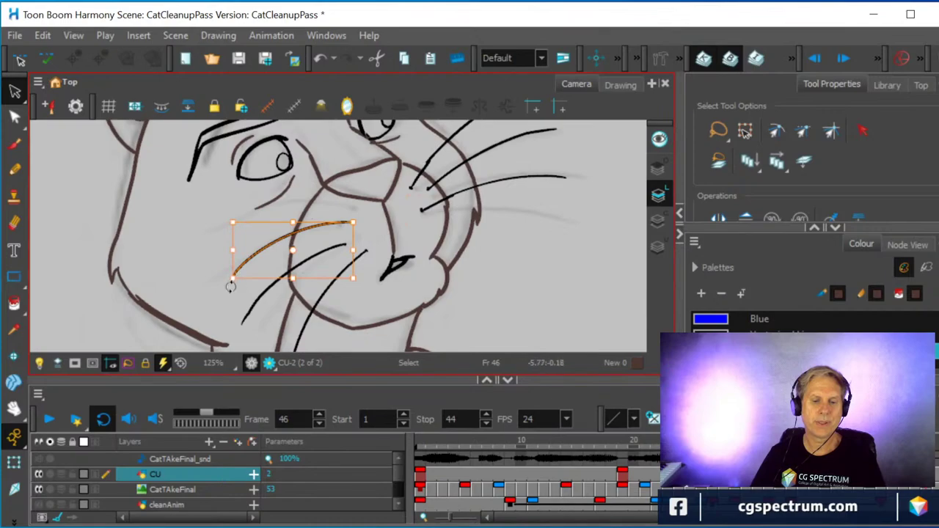
left_click_drag(227, 284, 212, 256)
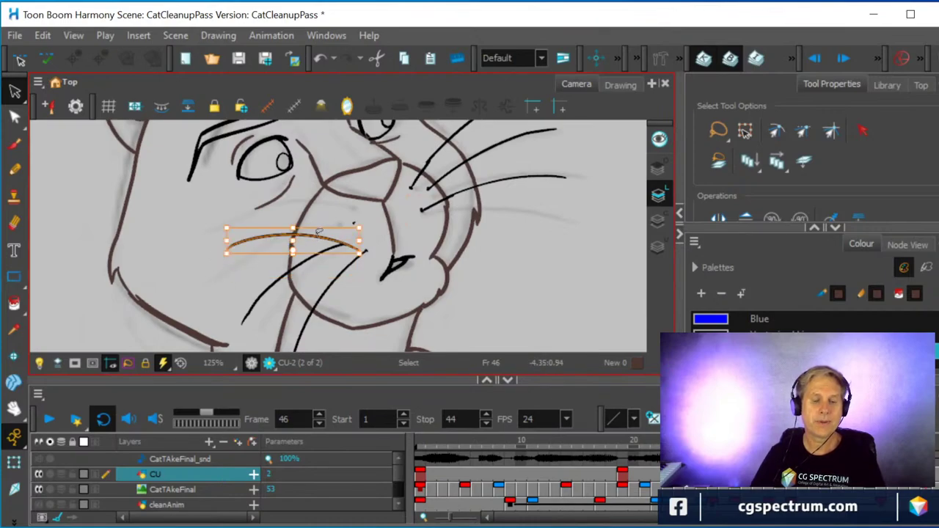
left_click(326, 210)
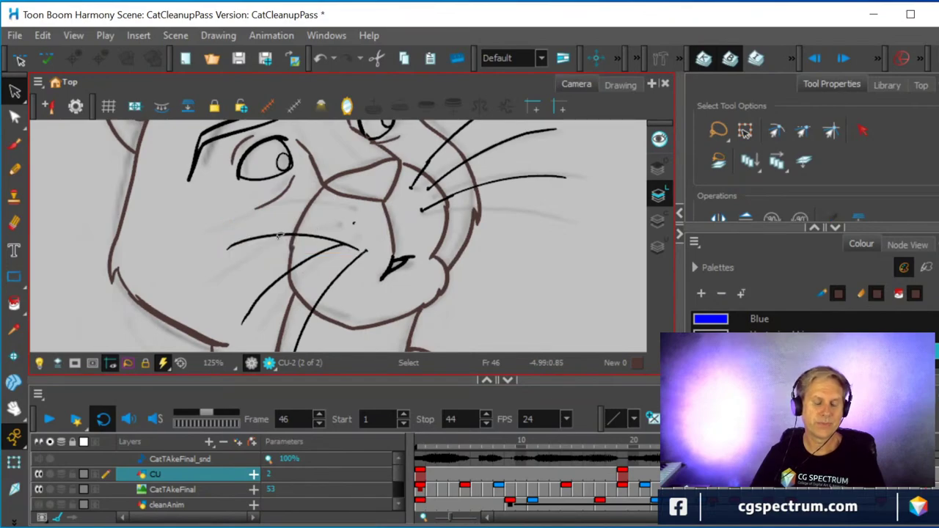
key("ctrl+z")
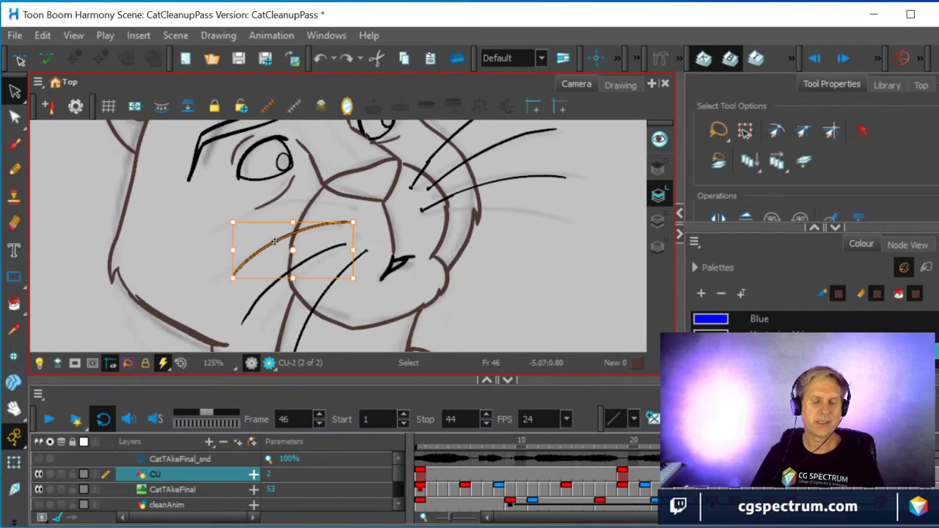
left_click_drag(275, 242, 274, 227)
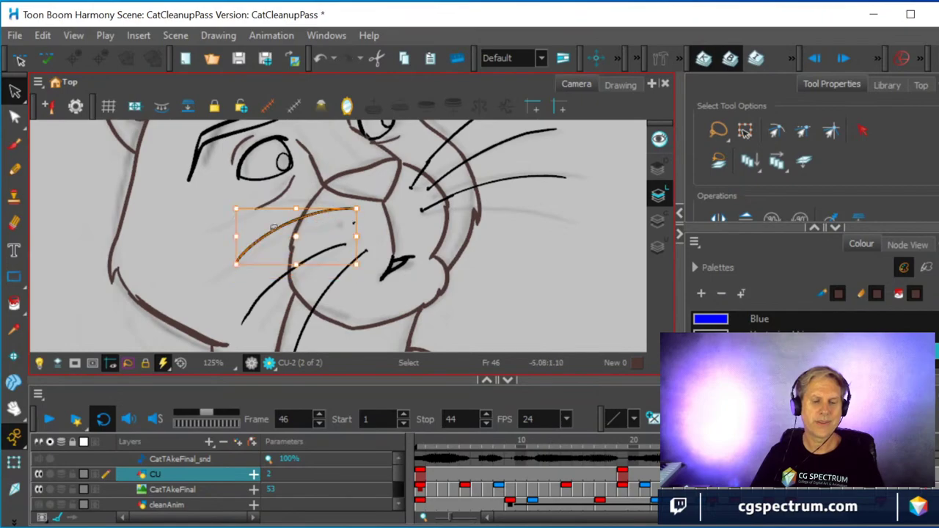
left_click_drag(227, 276, 218, 249)
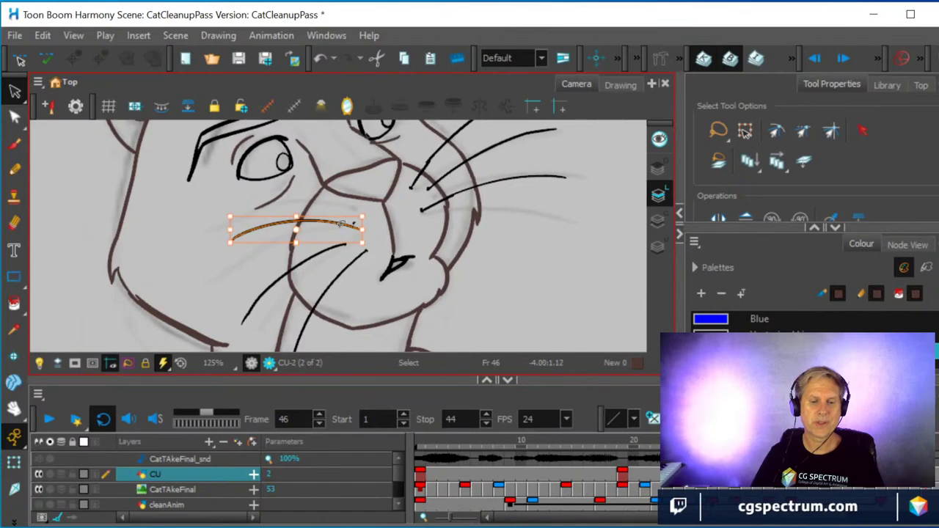
left_click_drag(347, 225, 344, 206)
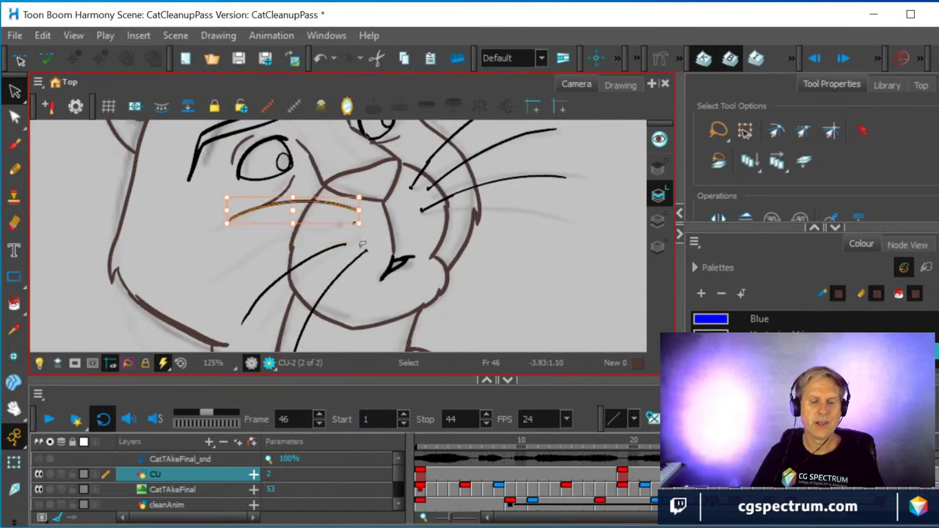
- Try rotating the lower-left diagonal whisker clockwise, then revert it and deselect
left_click(312, 254)
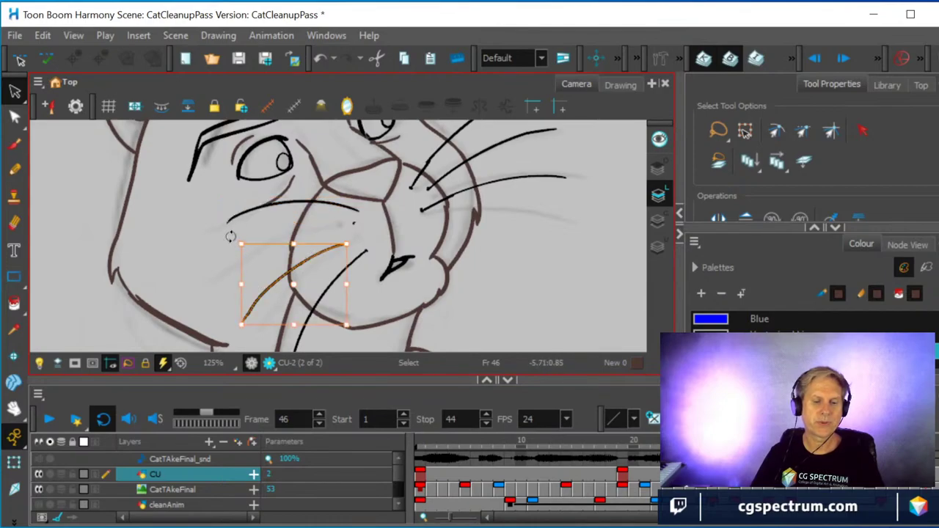
left_click_drag(232, 233, 243, 227)
key("ctrl+a")
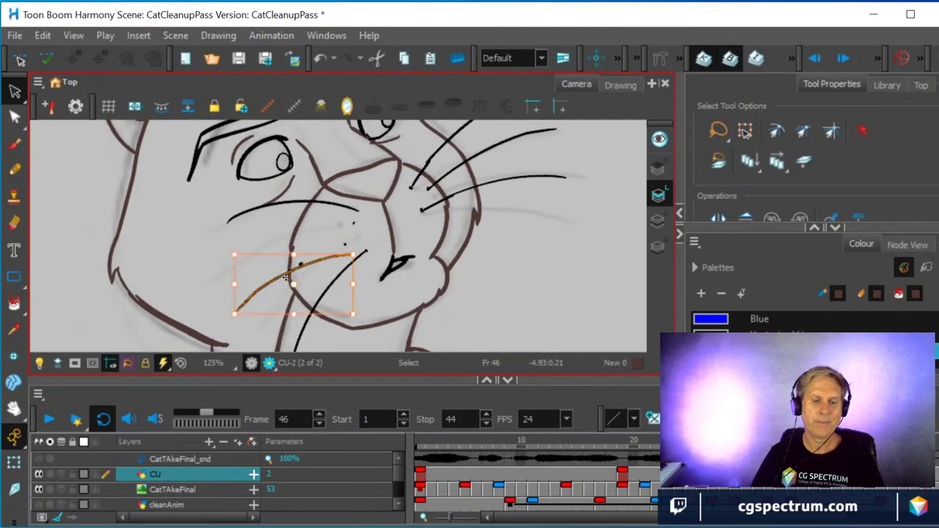
key("Escape")
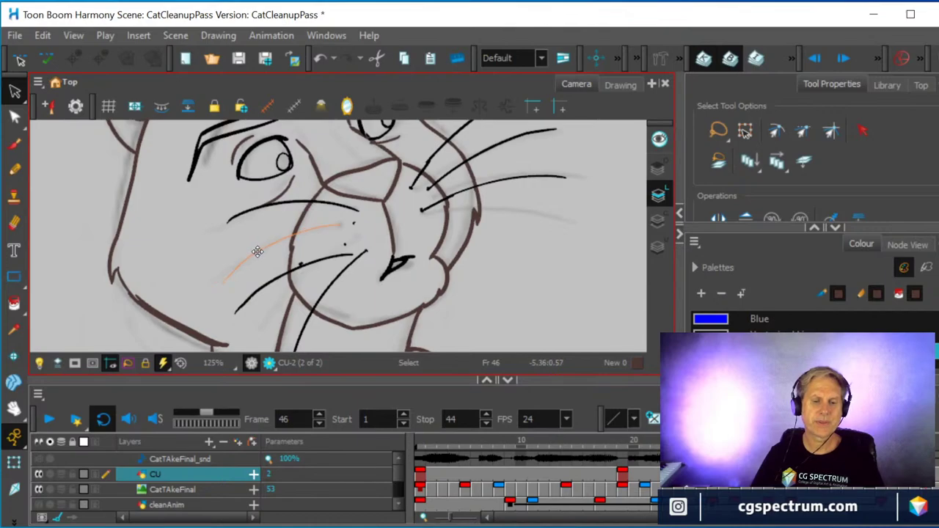
left_click(257, 252)
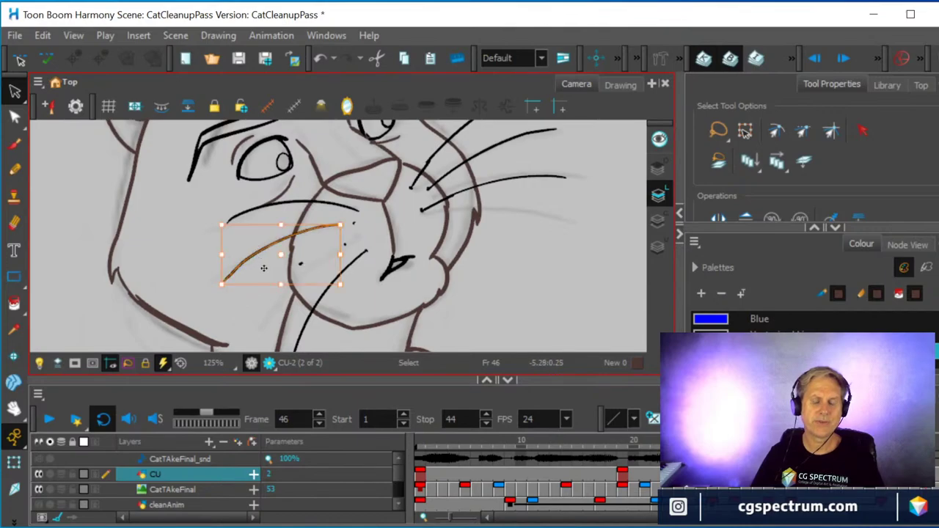
- Nudge the stroke below the mouth slightly left and up, then review the face
left_click(302, 331)
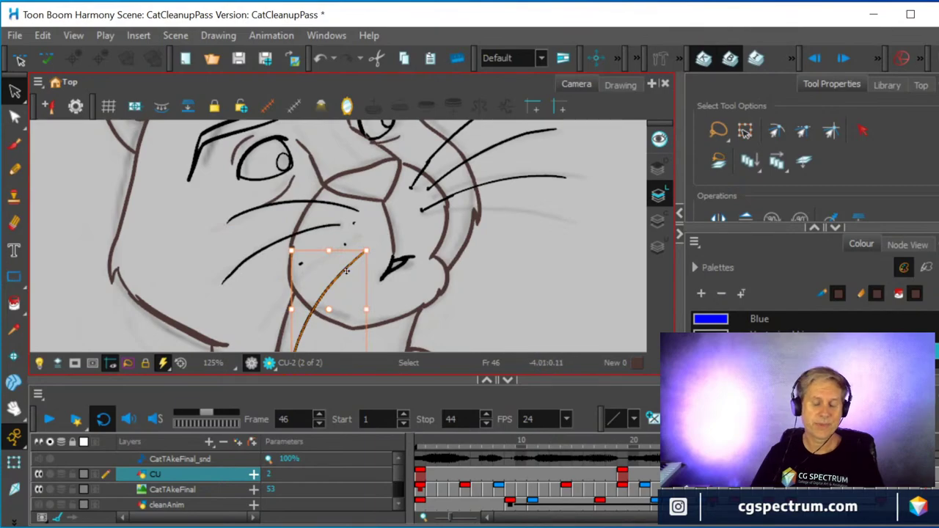
scroll(376, 265, "down", 2)
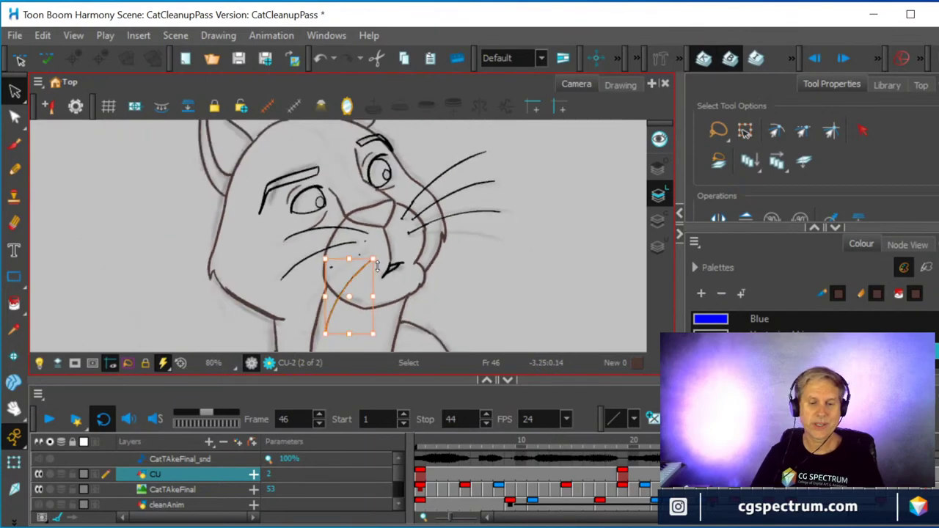
left_click(320, 340)
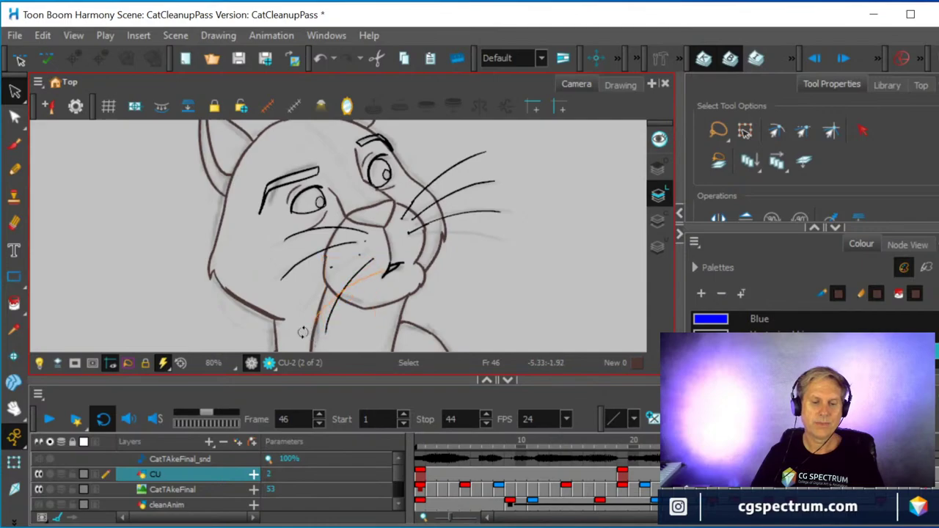
left_click(345, 292)
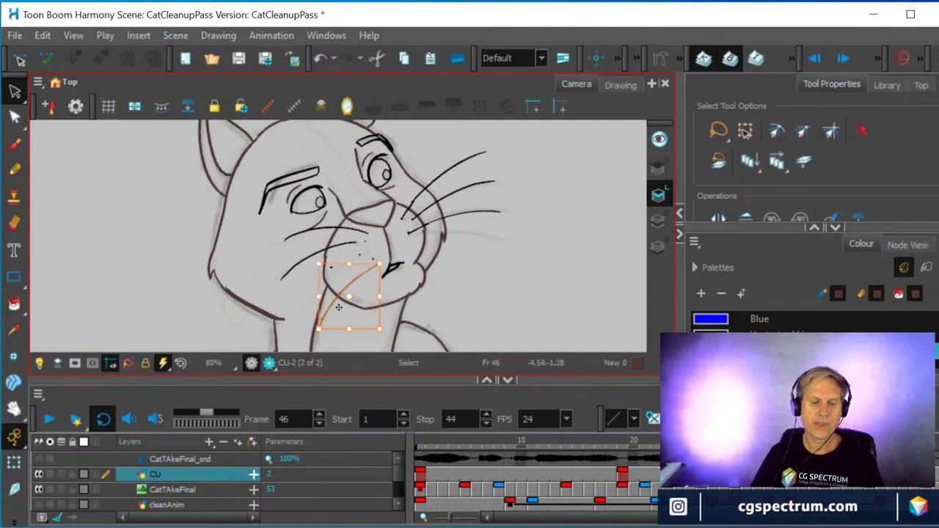
left_click_drag(349, 284, 332, 275)
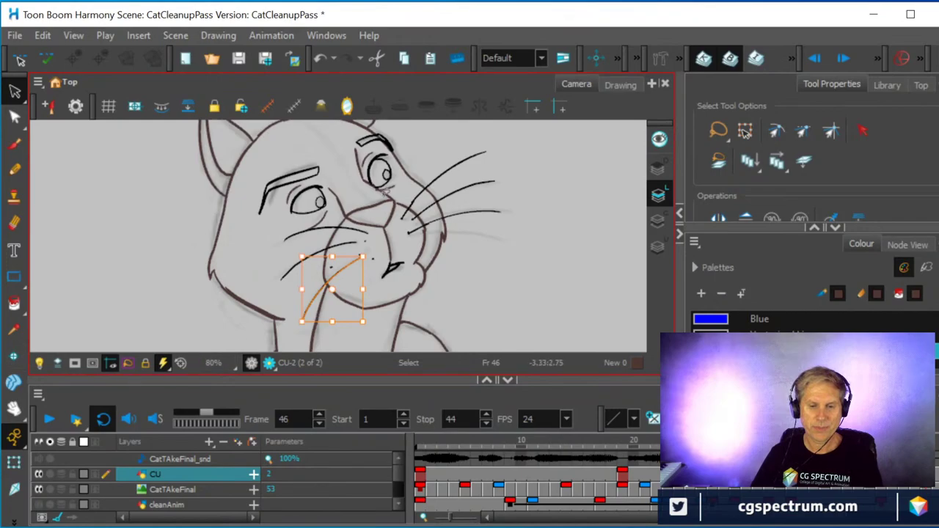
scroll(469, 227, "up", 1)
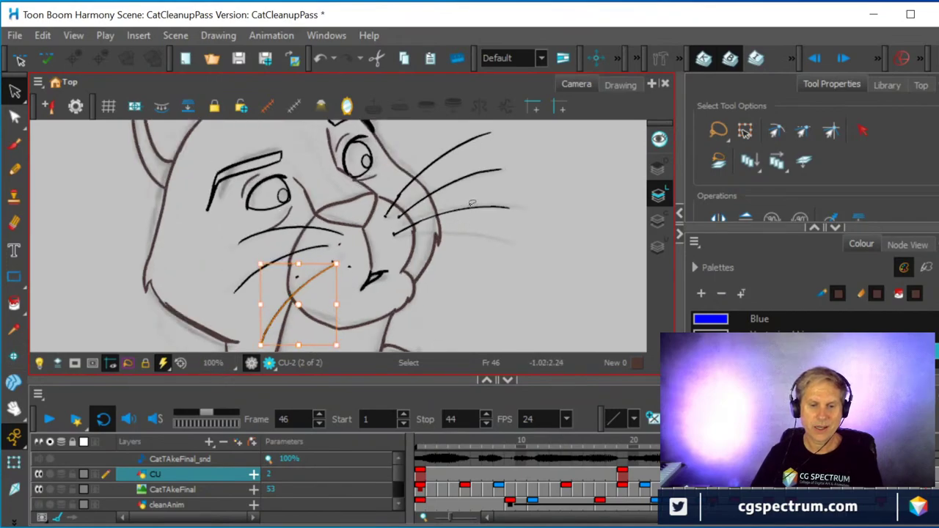
left_click(473, 203)
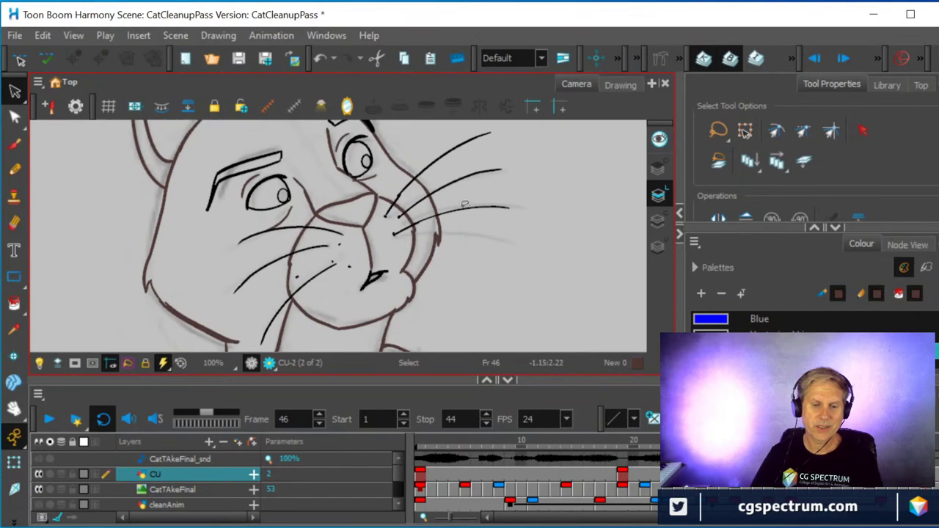
scroll(464, 204, "up", 2)
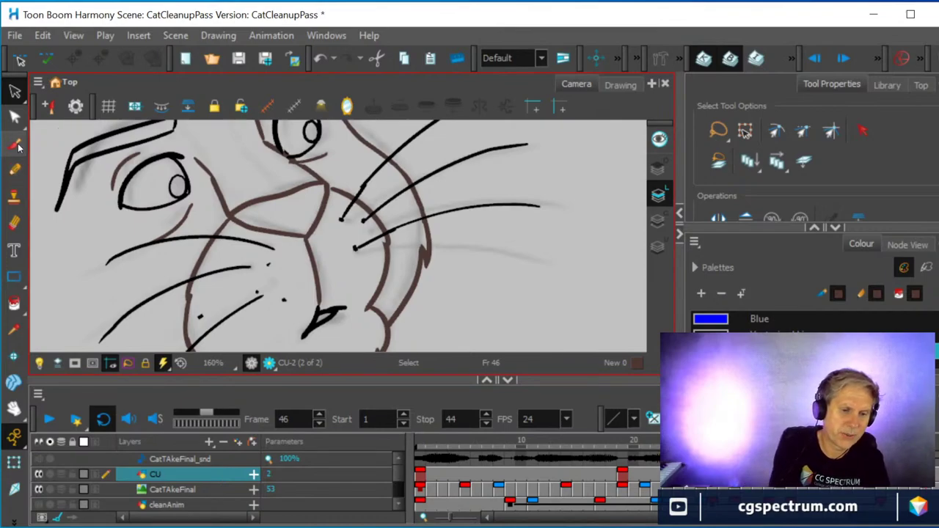
- Erase the three clusters of stray dots near the muzzle, then return to the Select tool
left_click(14, 222)
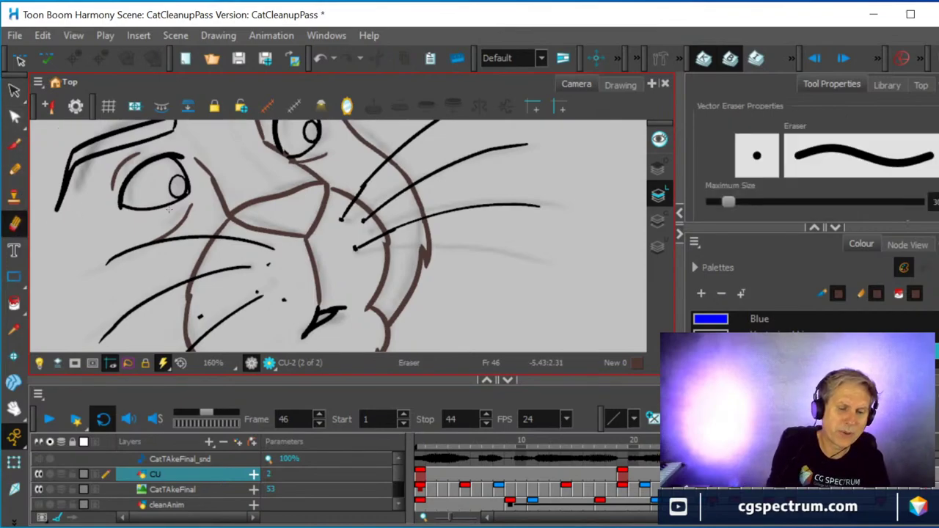
left_click_drag(212, 307, 199, 317)
mouse_move(248, 281)
left_mouse_down()
mouse_move(256, 294)
mouse_move(270, 266)
left_mouse_up()
left_click_drag(283, 298, 284, 302)
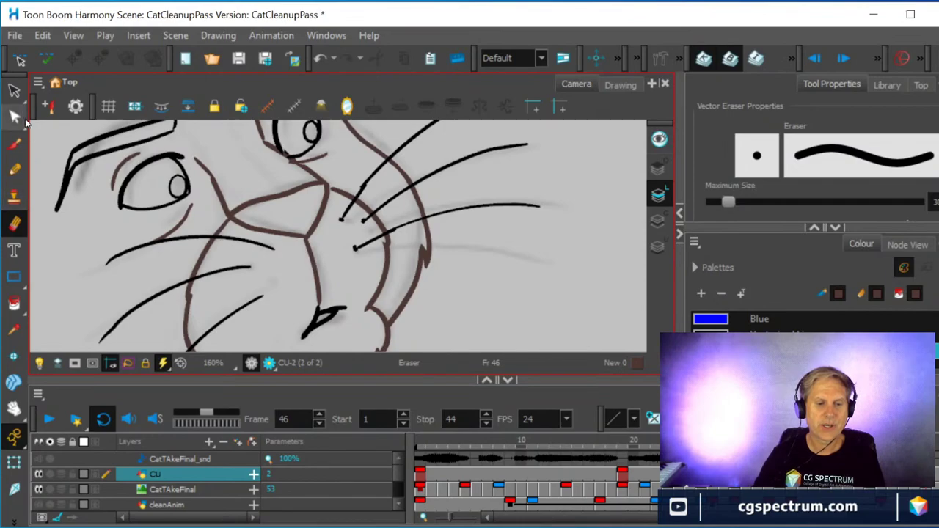
left_click(14, 90)
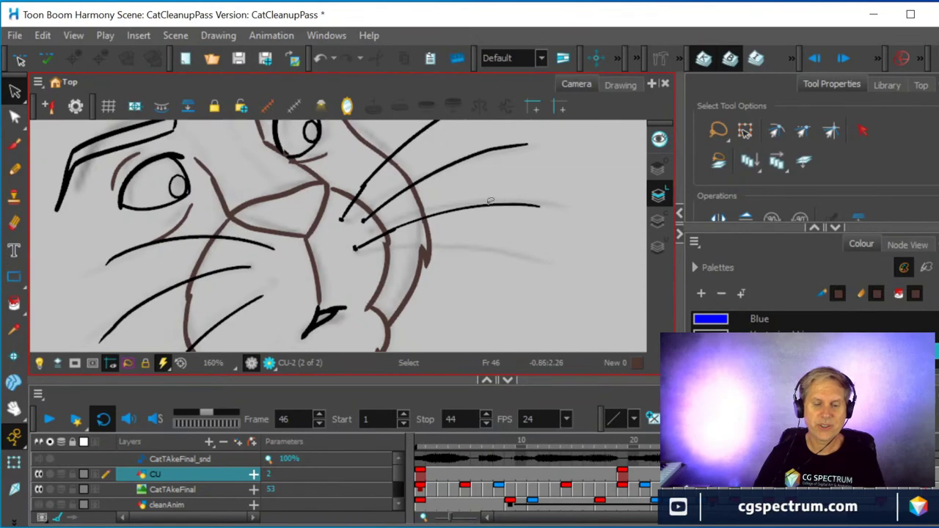
- Delete the long lower-right whisker stroke and its leftover stub
scroll(490, 199, "up", 2)
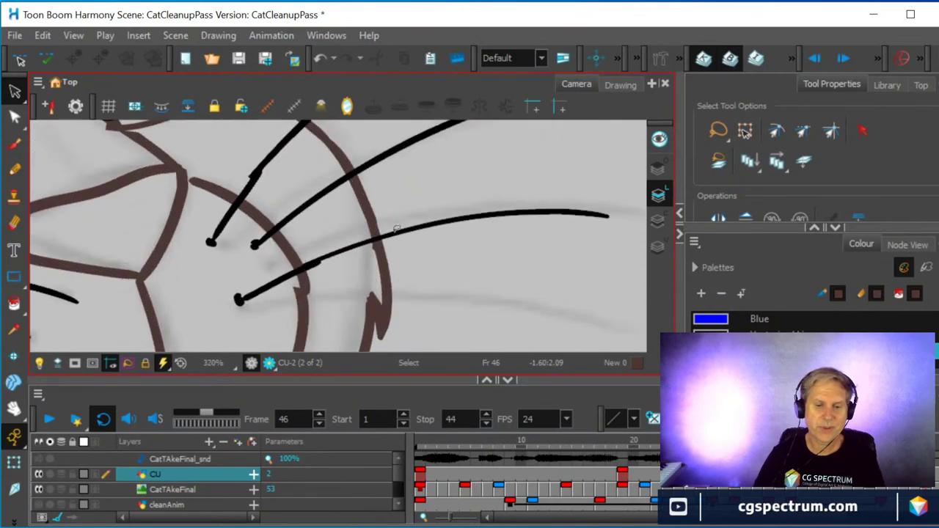
left_click(397, 229)
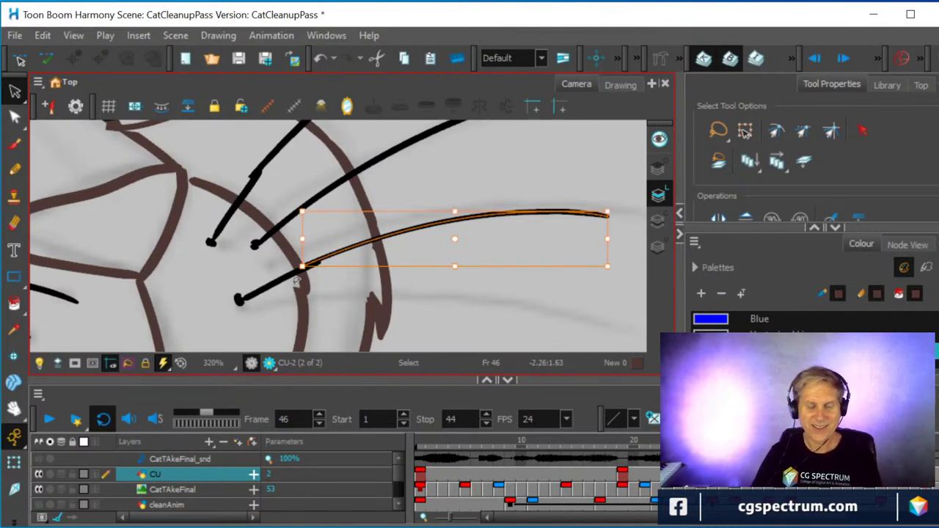
key("Delete")
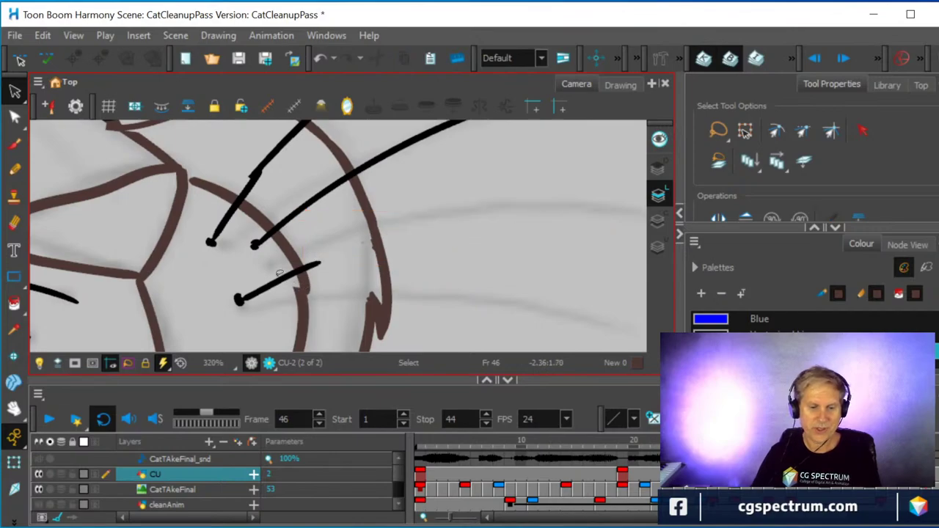
left_click(280, 276)
key("Delete")
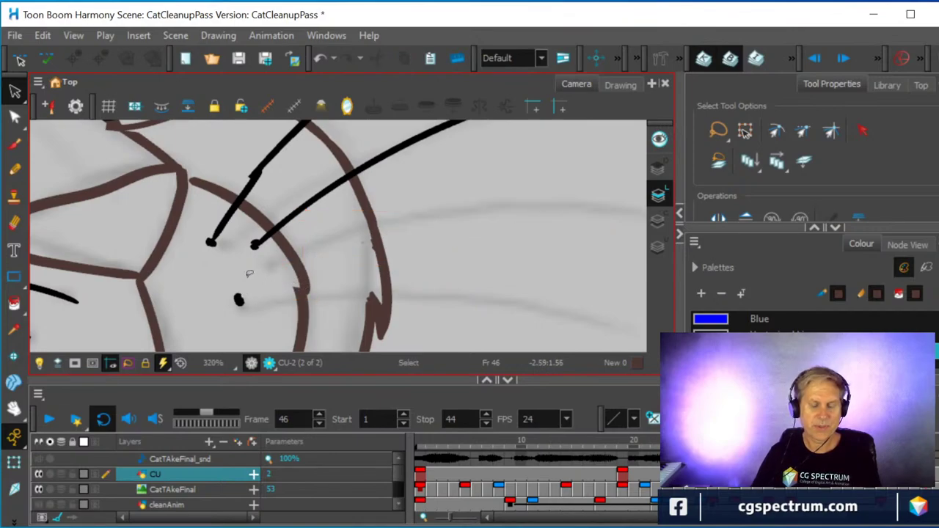
- Rotate a right-side whisker clockwise to flatten it and move it down toward the lower dot
left_click(298, 214)
scroll(353, 218, "down", 2)
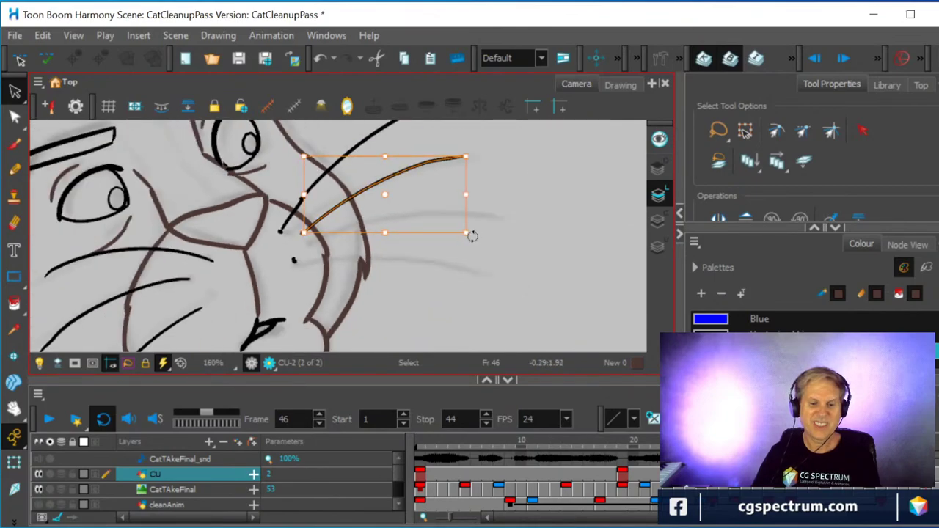
left_click_drag(469, 235, 461, 258)
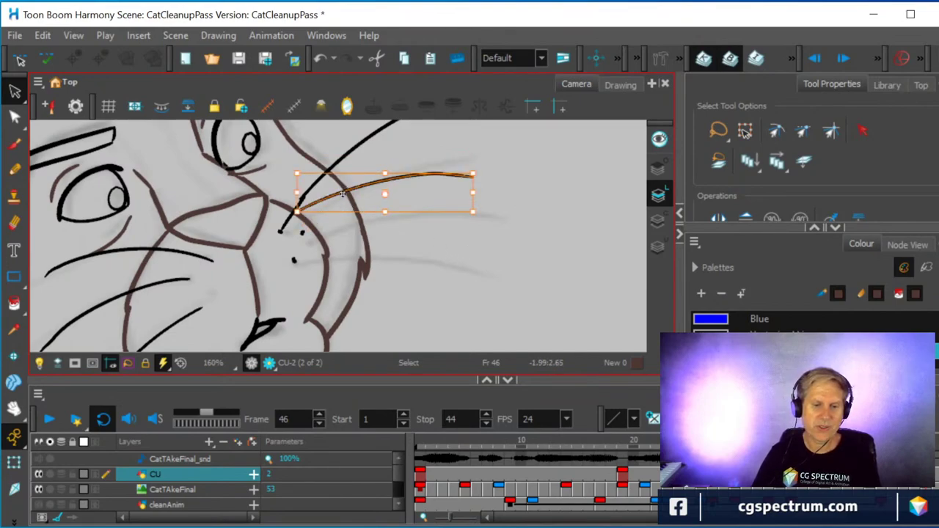
left_click_drag(341, 193, 354, 223)
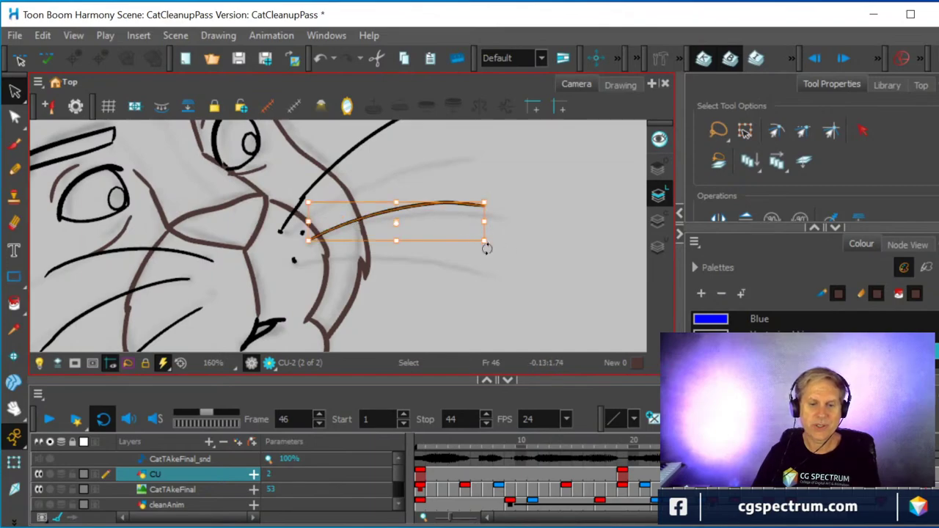
left_click_drag(490, 250, 491, 256)
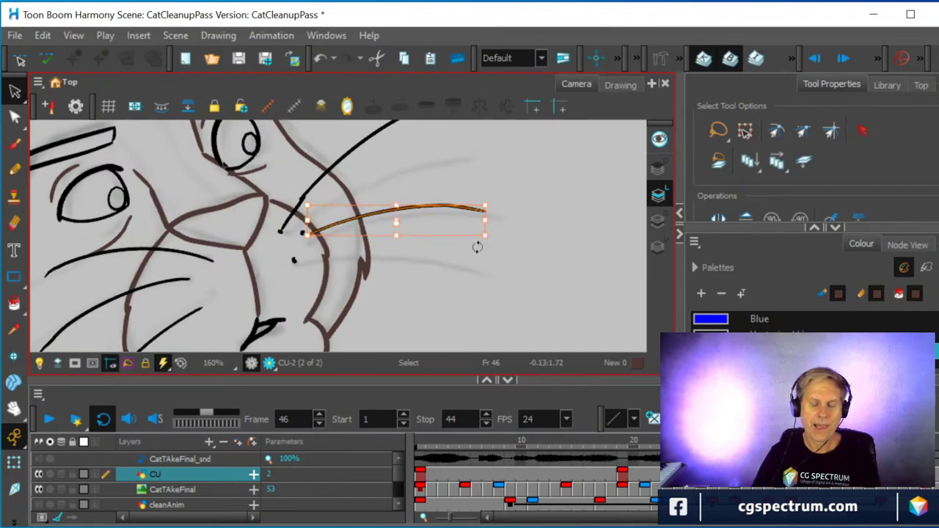
left_click(373, 226)
- Nudge the long lower whisker slightly further down
scroll(422, 225, "up", 2)
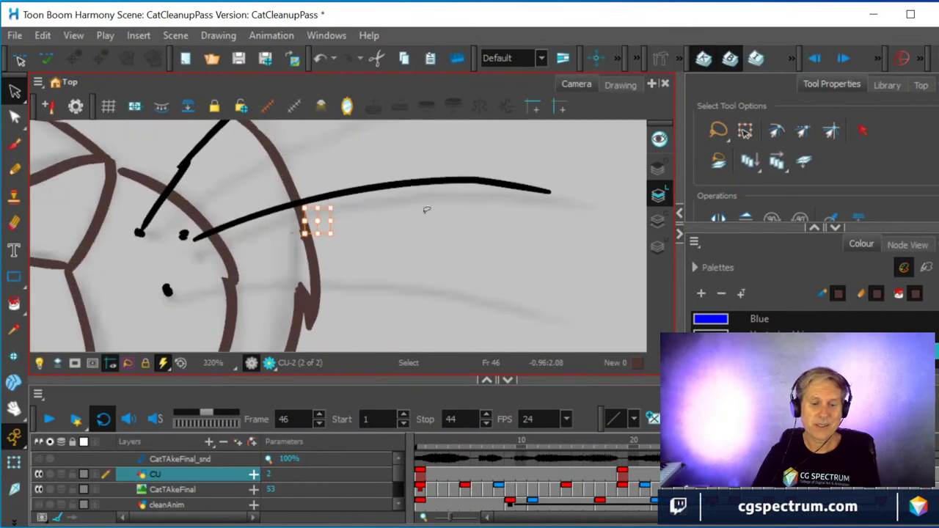
left_click(419, 182)
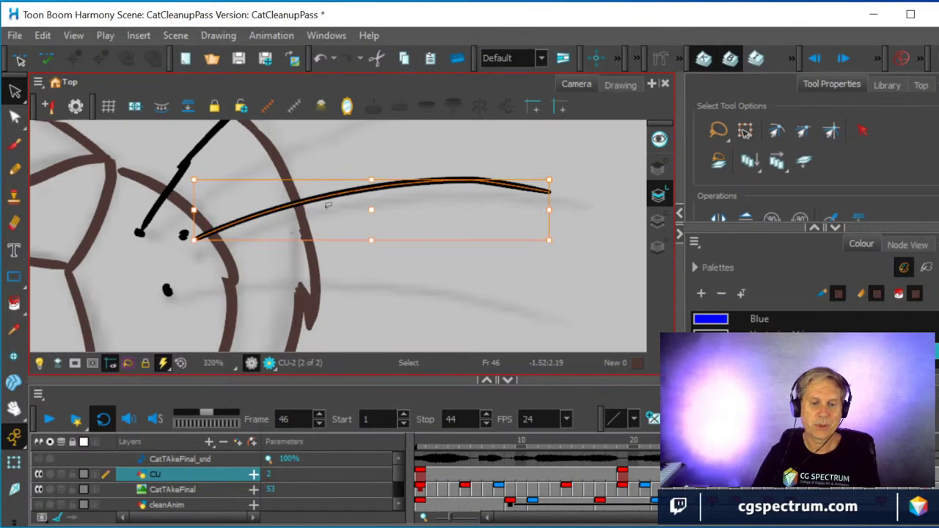
left_click_drag(319, 200, 320, 213)
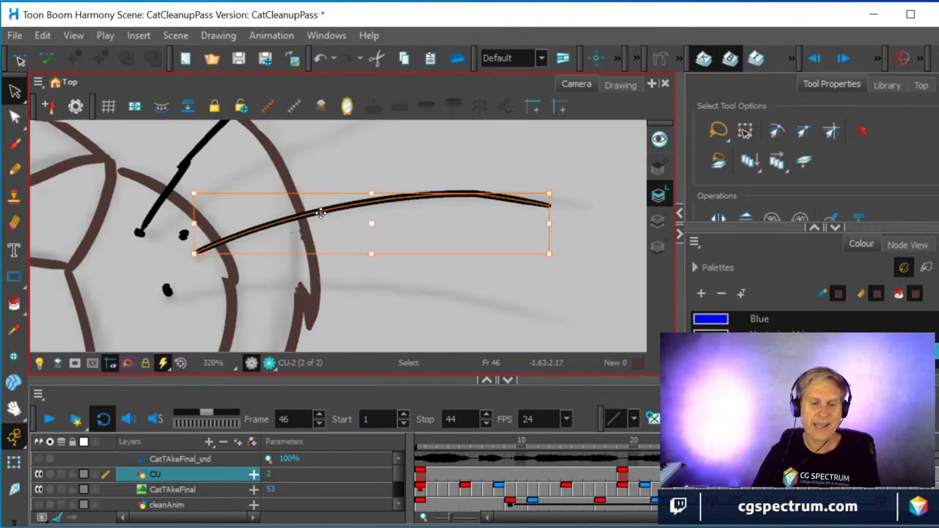
scroll(341, 227, "down", 2)
scroll(342, 227, "down", 1)
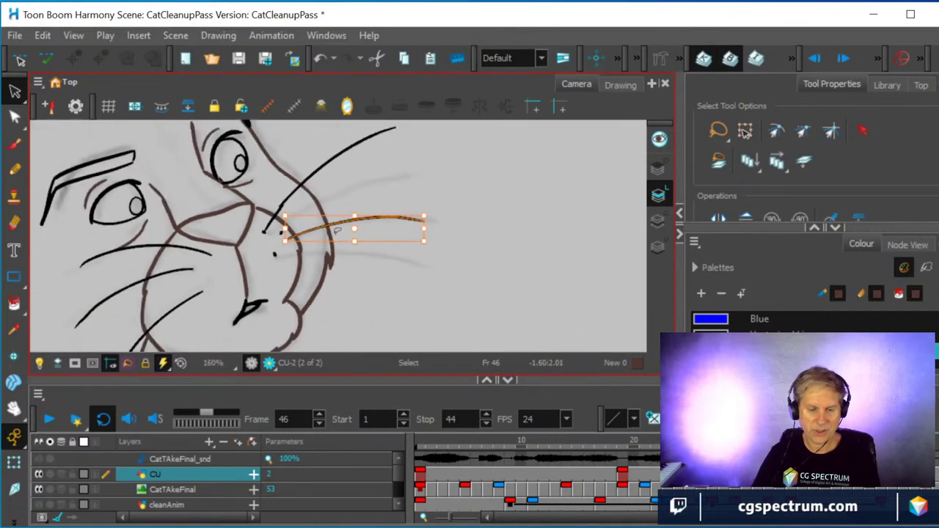
left_click_drag(388, 214, 448, 276)
scroll(408, 255, "up", 2)
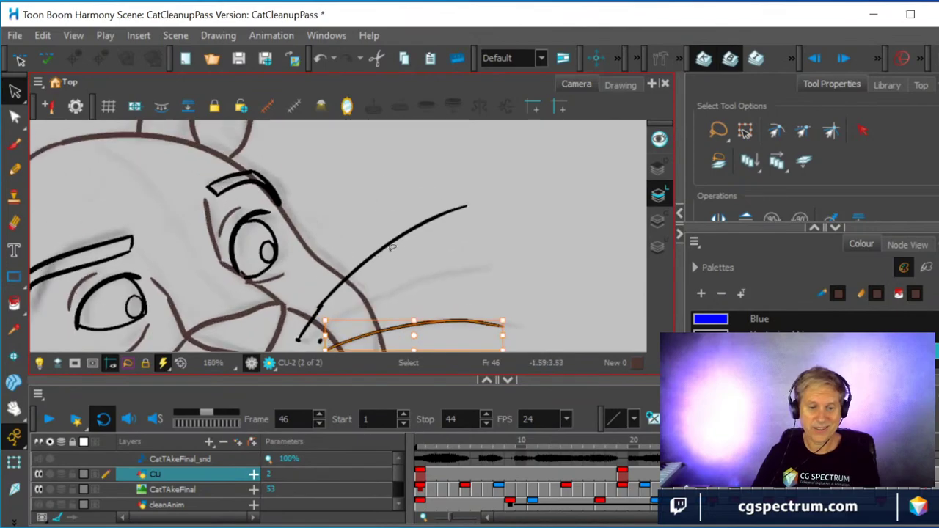
scroll(423, 264, "down", 1)
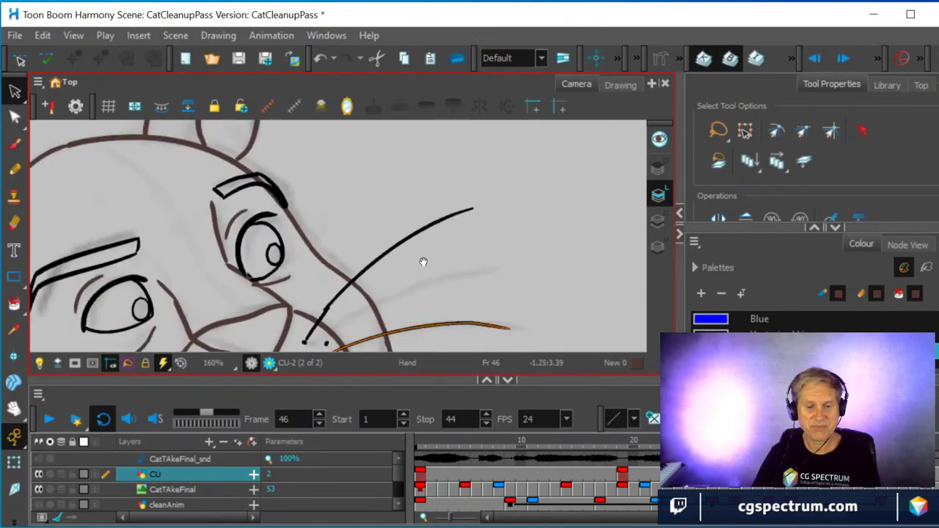
left_click_drag(423, 262, 423, 213)
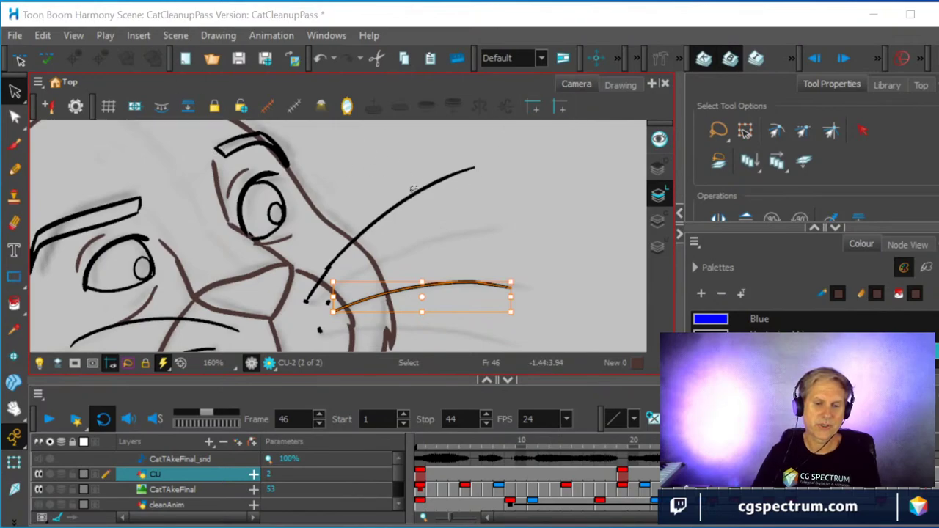
- Rotate the upper curved whisker to a flatter angle and drag it down toward the lower one
left_click(378, 235)
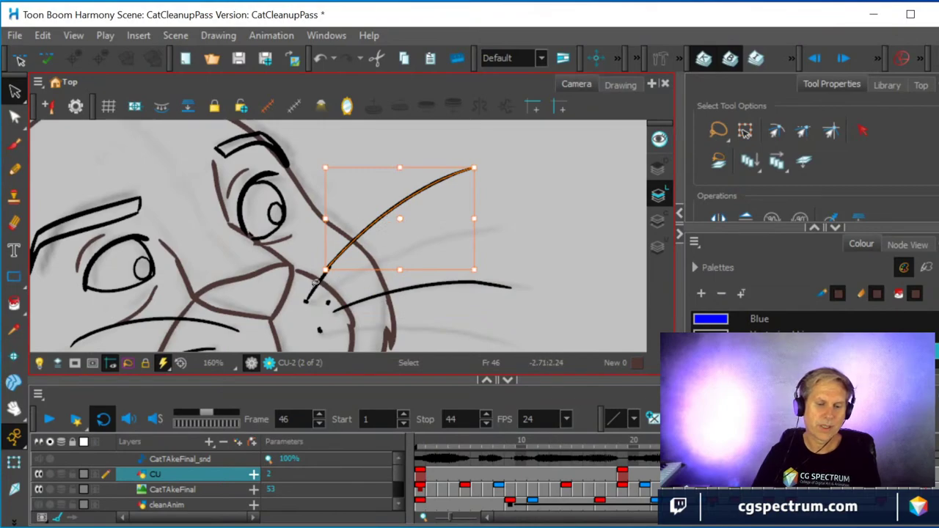
scroll(315, 283, "up", 3)
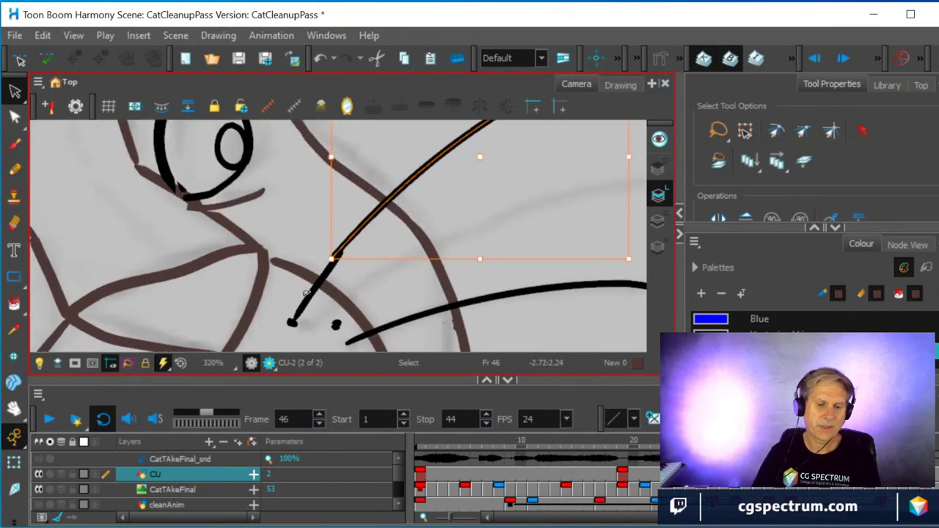
scroll(438, 265, "down", 4)
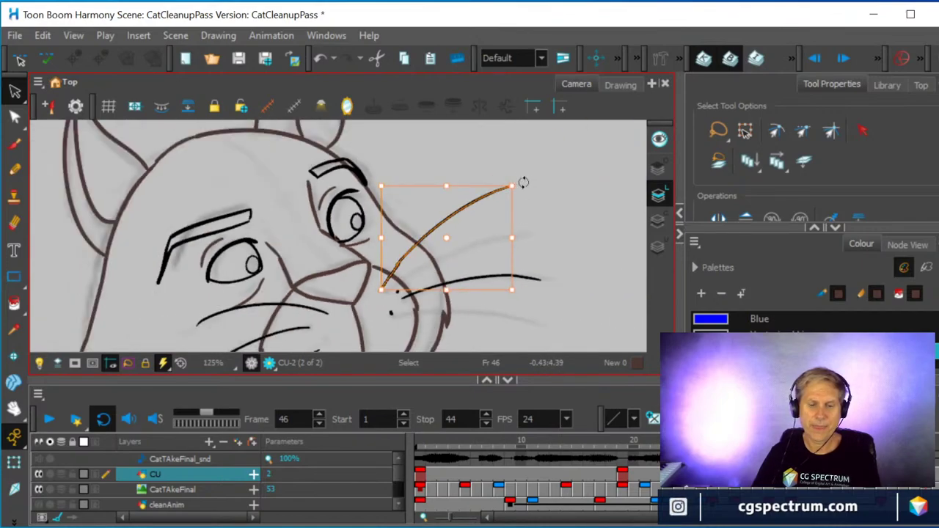
left_click_drag(523, 182, 535, 212)
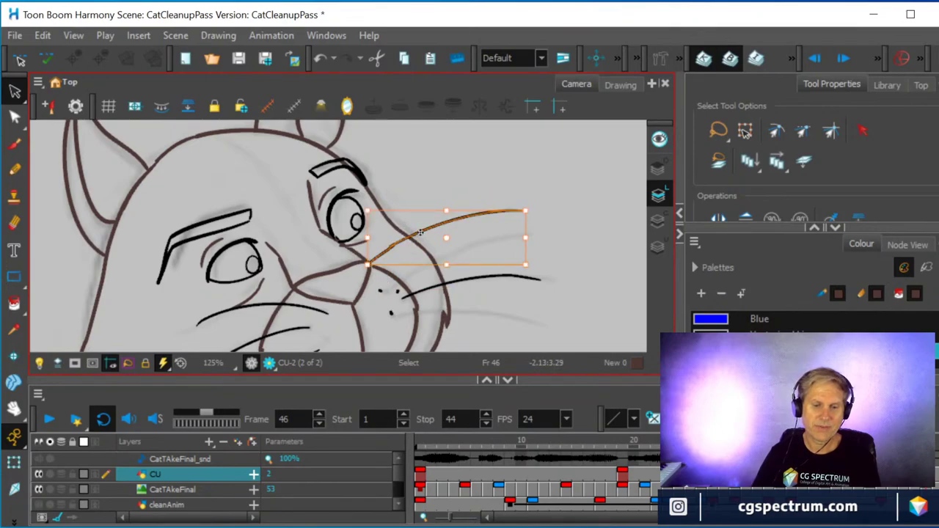
left_click_drag(423, 232, 431, 257)
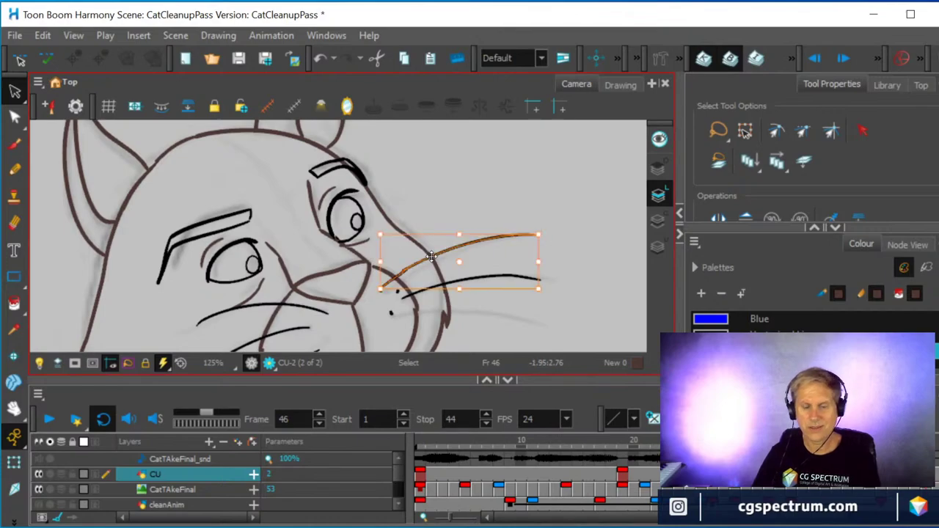
scroll(453, 271, "up", 3)
scroll(444, 264, "up", 2)
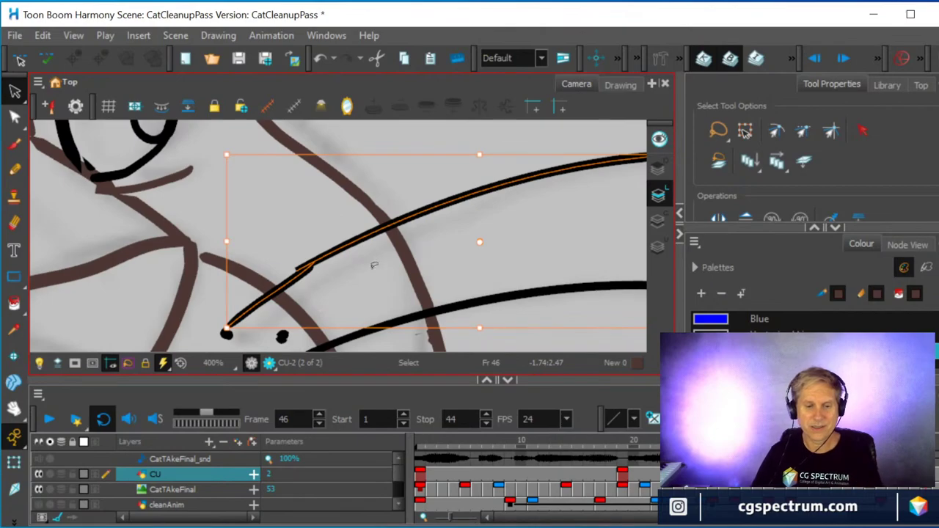
scroll(279, 262, "up", 2)
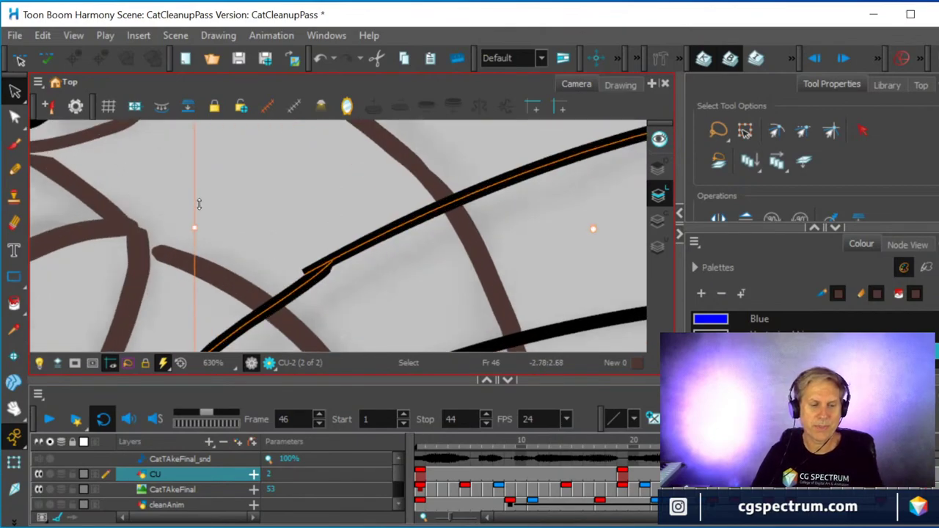
- Pull a contour point with the Contour Editor to ease the upper whisker's kink
left_click(14, 116)
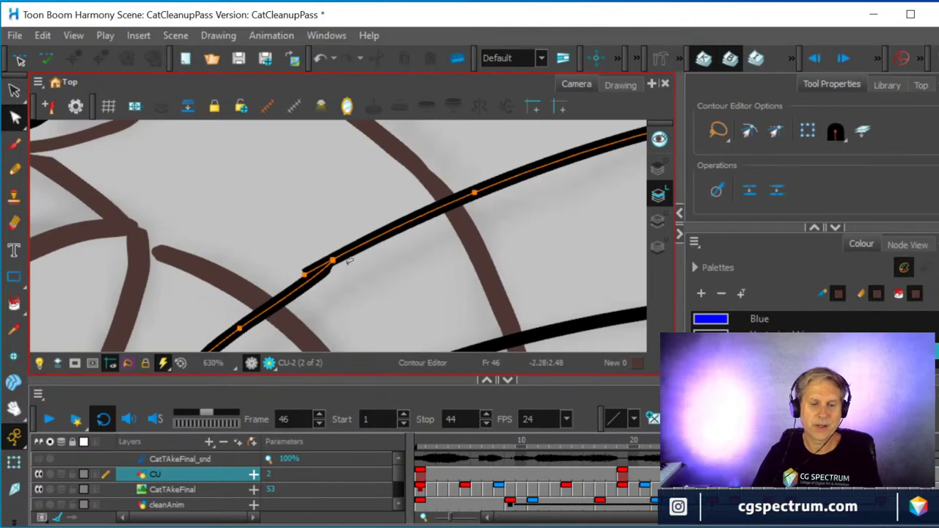
mouse_move(314, 272)
left_mouse_down()
mouse_move(313, 283)
mouse_move(335, 266)
left_mouse_up()
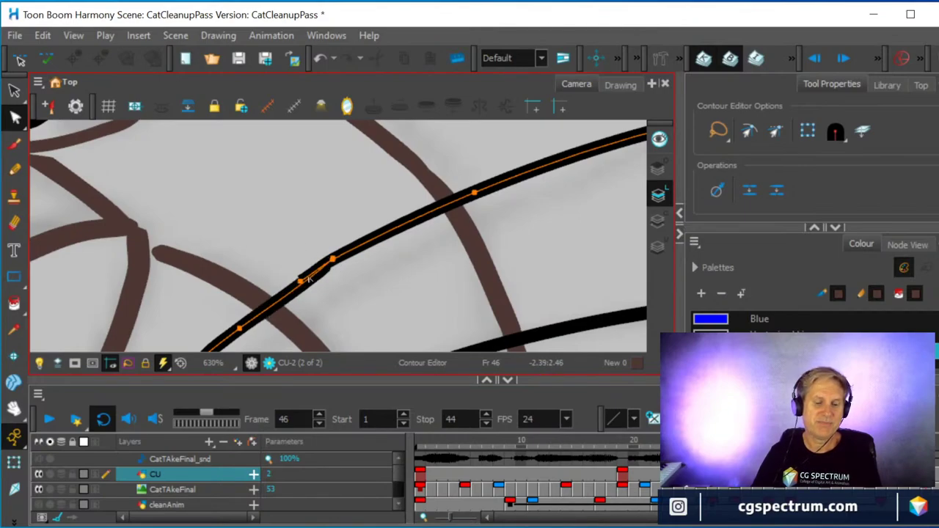
left_click(168, 262)
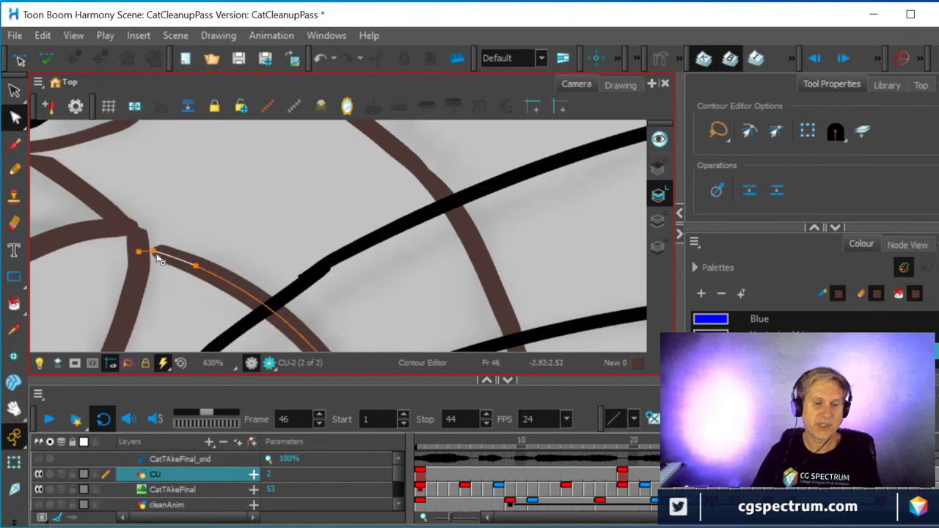
left_click(167, 249)
scroll(356, 237, "down", 5)
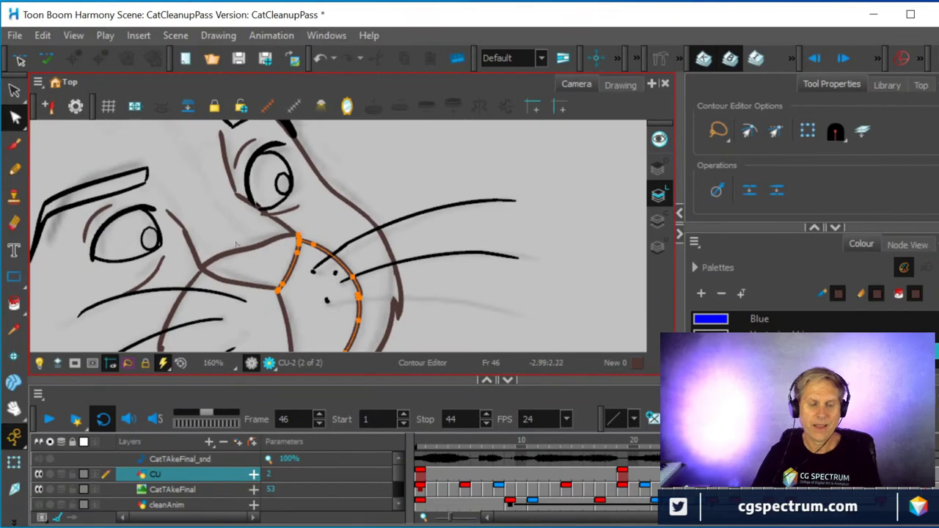
- Return to the Select tool and clear the stroke selection
left_click(15, 170)
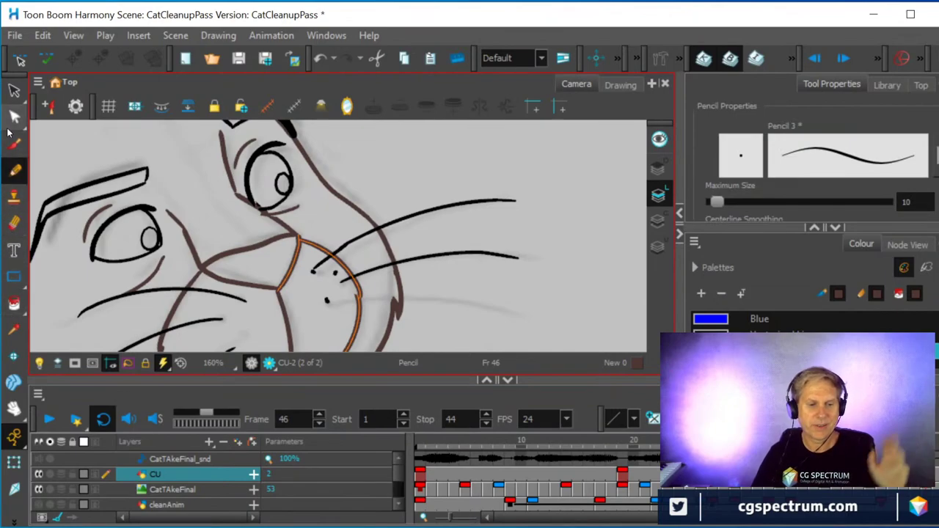
scroll(396, 223, "up", 3)
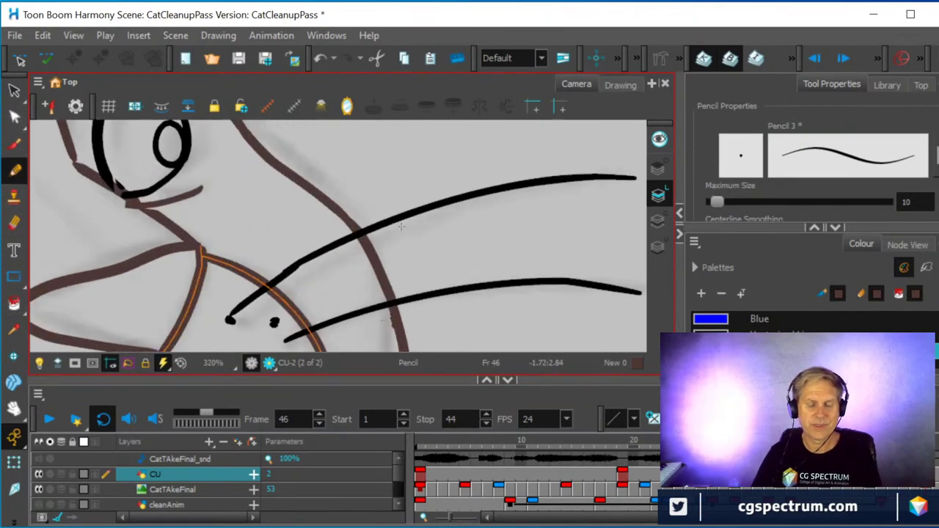
scroll(594, 240, "down", 1)
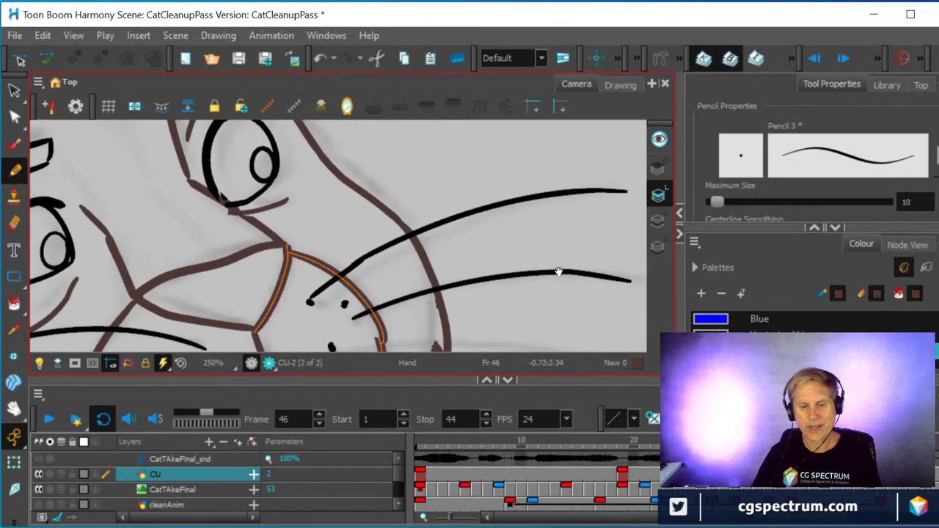
left_click_drag(559, 271, 543, 198)
scroll(481, 250, "down", 1)
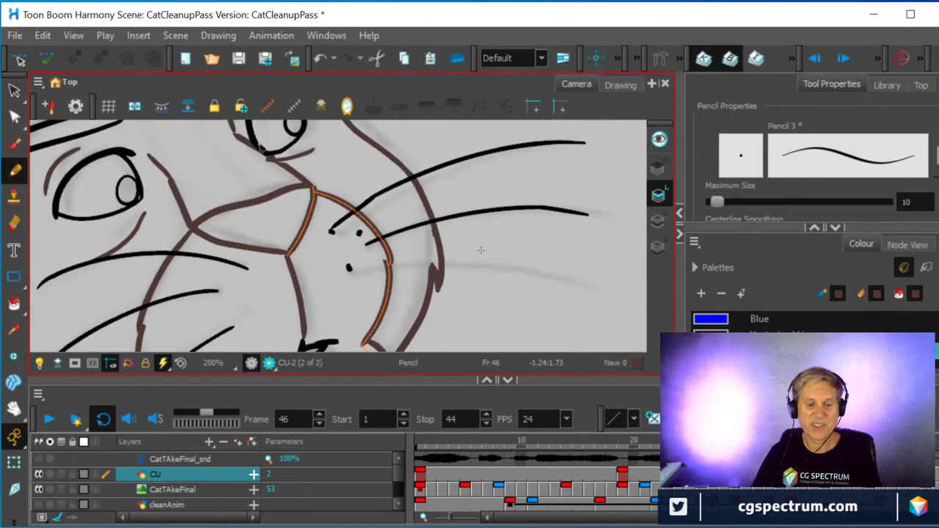
left_click(15, 90)
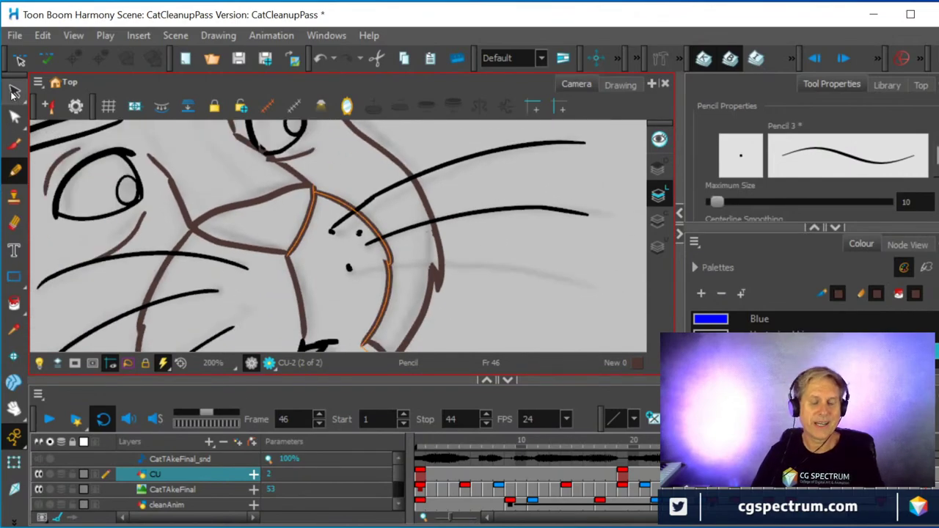
left_click(478, 249)
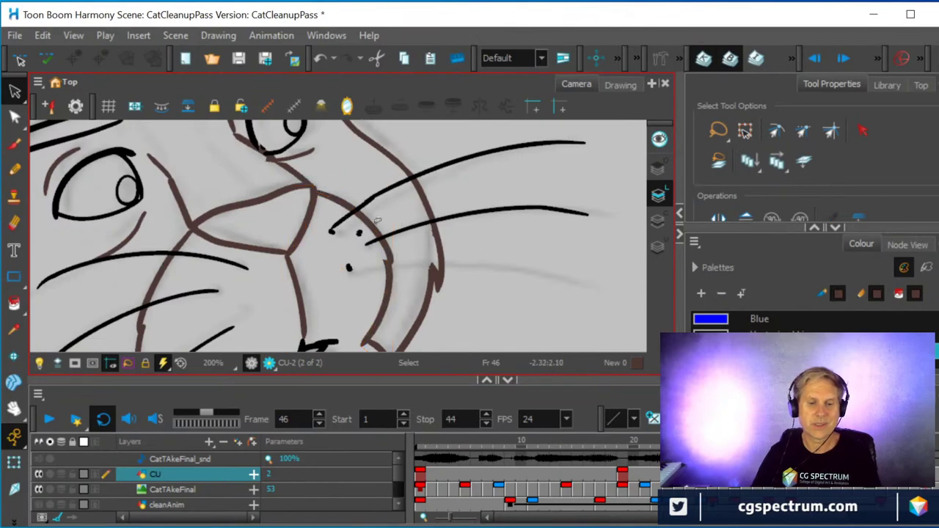
- Delete the stray dot between the whisker roots, undo the test dots, and bring up the Black swatch
left_click(359, 231)
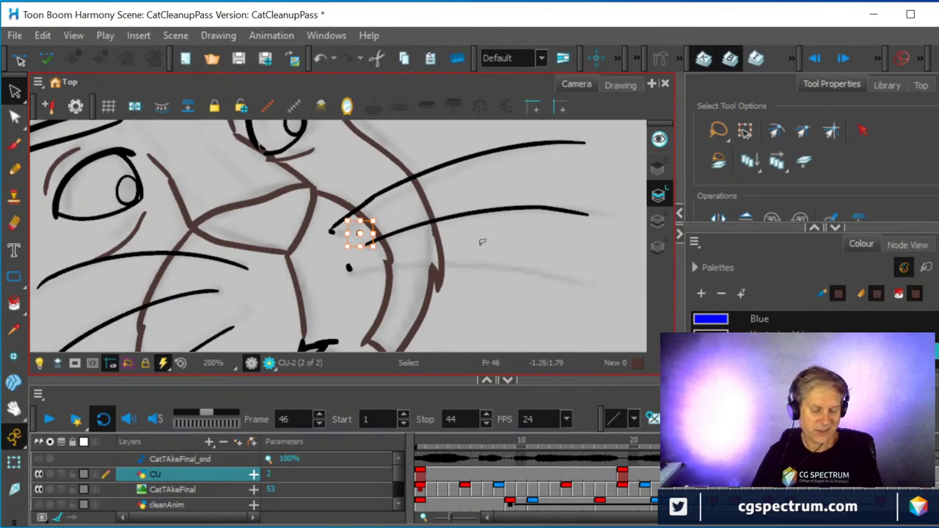
key("Delete")
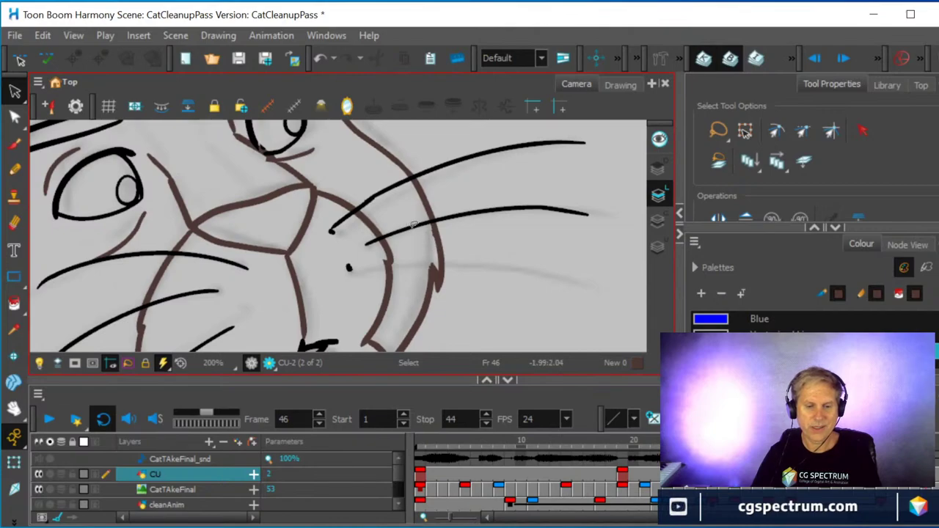
key("alt+/")
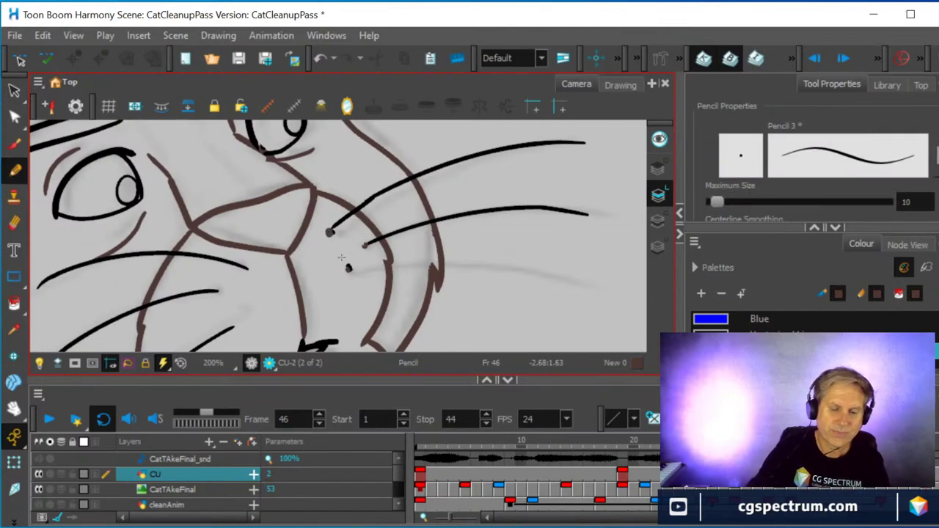
key("ctrl+z")
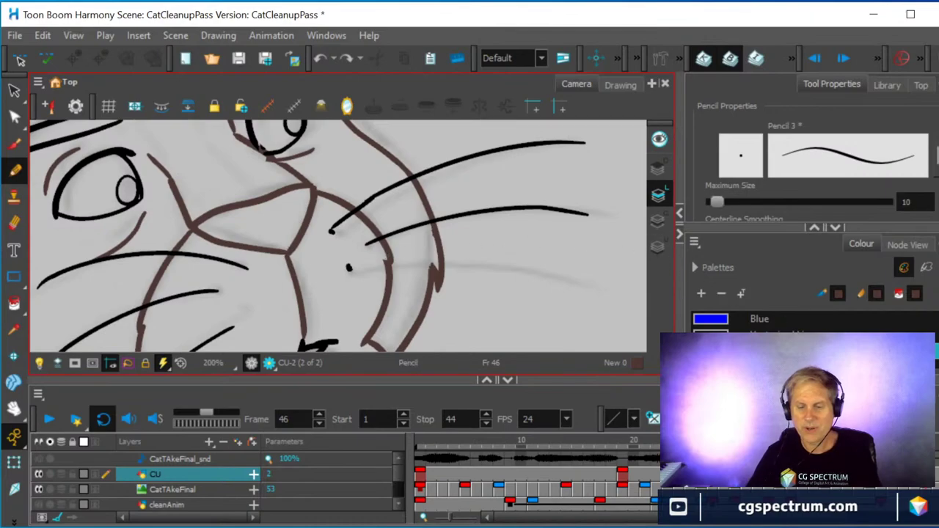
left_click(710, 319)
- Choose Black and tilt the view so the whiskers run upward
left_click(764, 323)
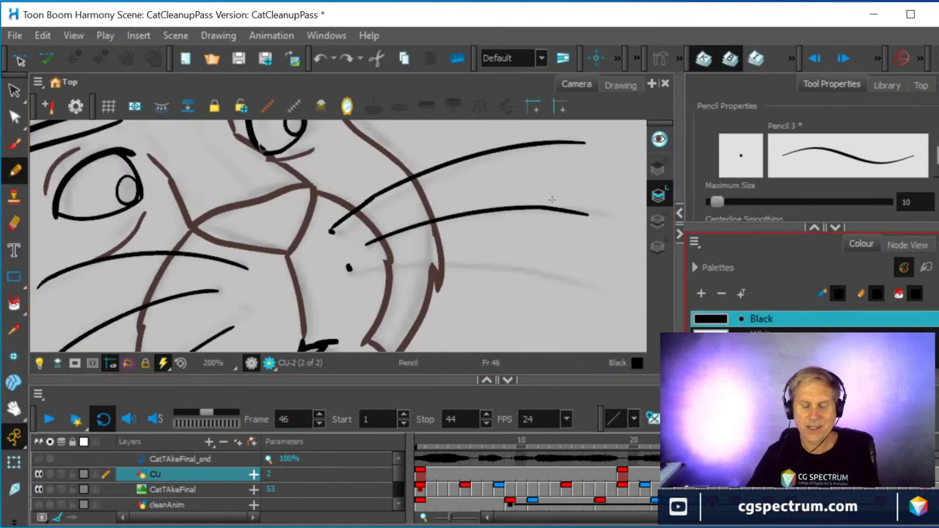
scroll(467, 185, "up", 1)
scroll(467, 185, "up", 1)
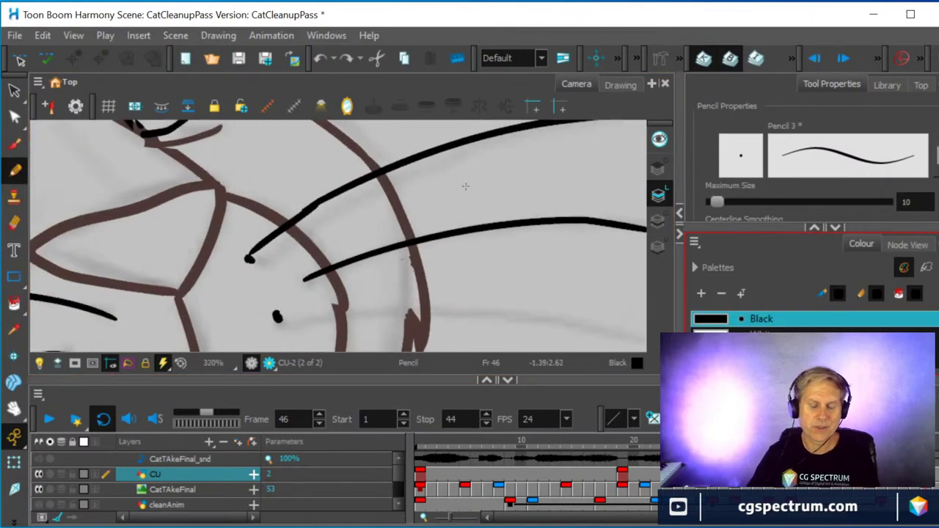
left_click(304, 279)
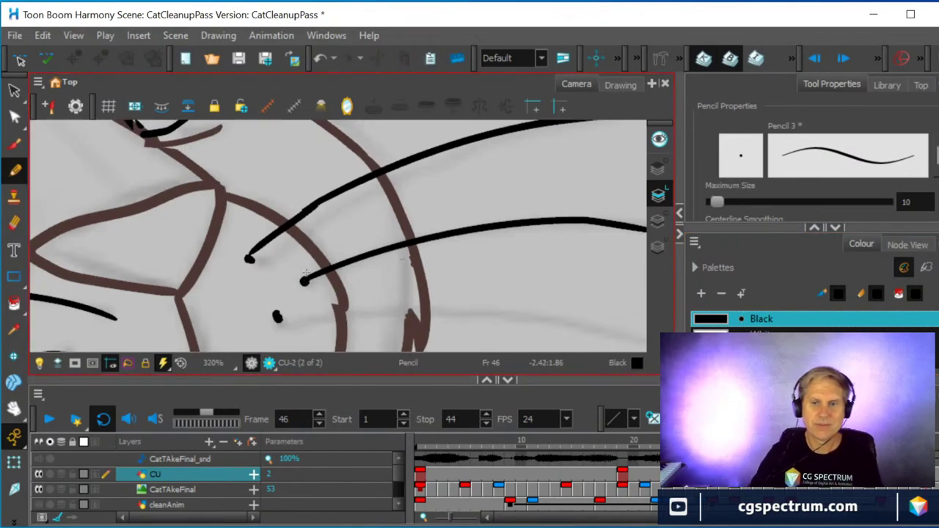
scroll(393, 342, "down", 2)
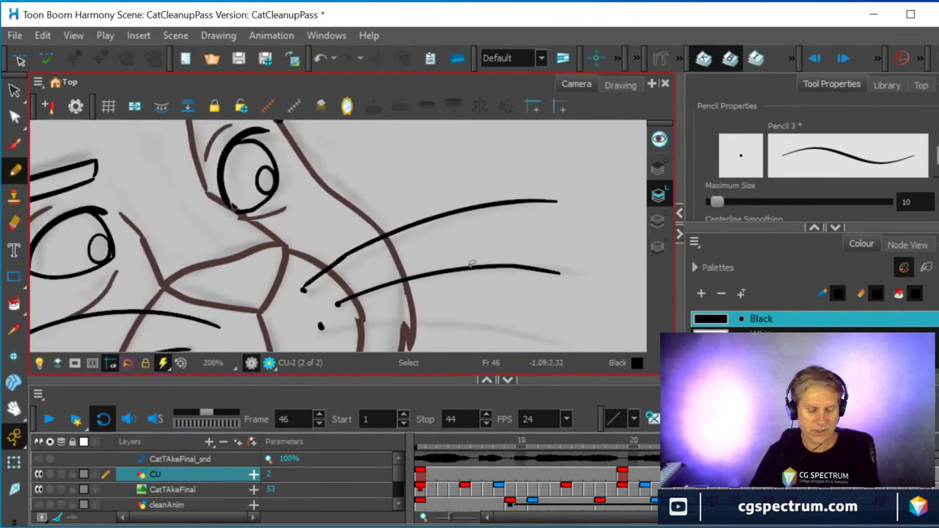
key("ctrl+alt")
left_click_drag(476, 249, 424, 198)
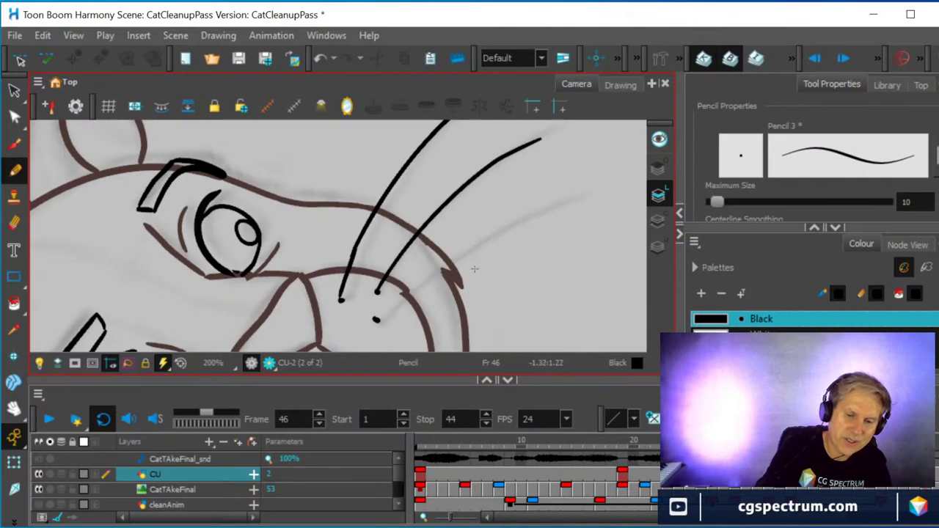
- Draw a thinner whisker up from the lower dot with Pencil Maximum Size 6, then reset the rotation
mouse_move(376, 320)
left_mouse_down()
mouse_move(425, 275)
mouse_move(573, 207)
left_mouse_up()
key("ctrl+z")
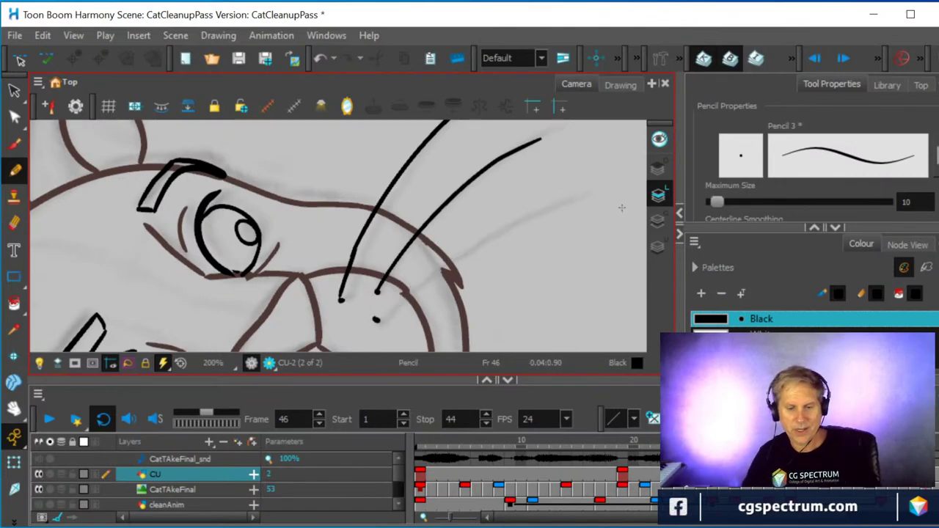
left_click(906, 202)
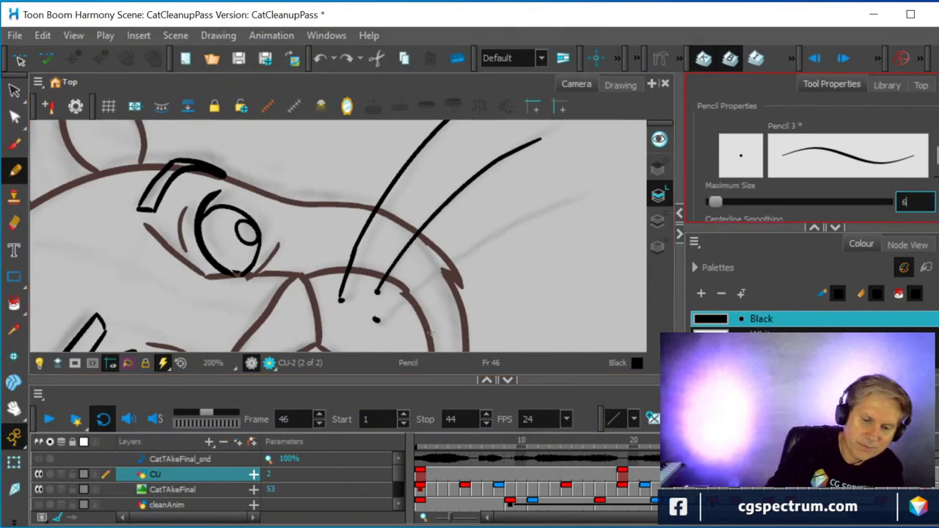
type("6")
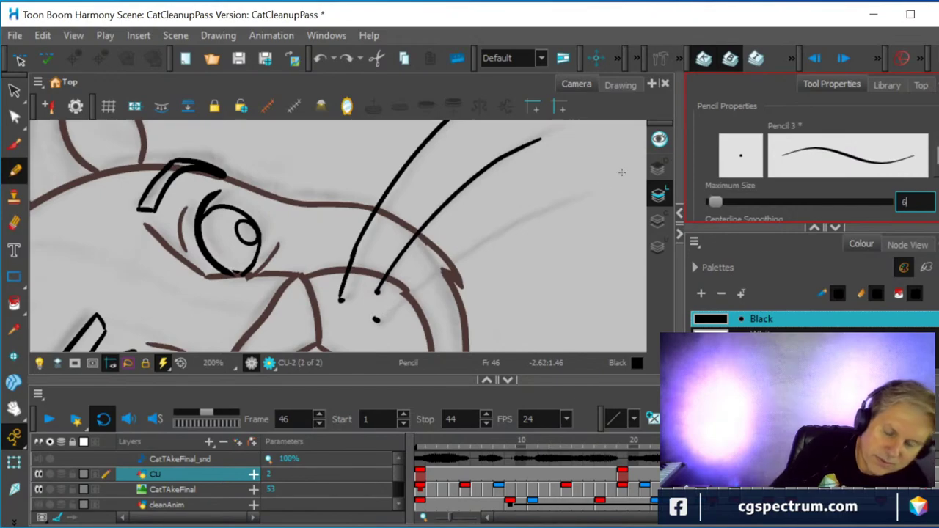
left_click_drag(375, 319, 587, 197)
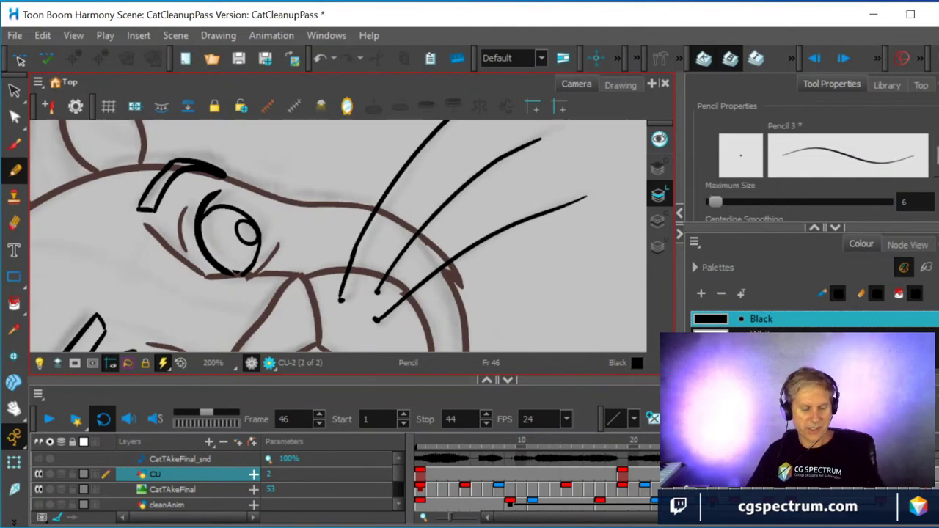
key("shift+x")
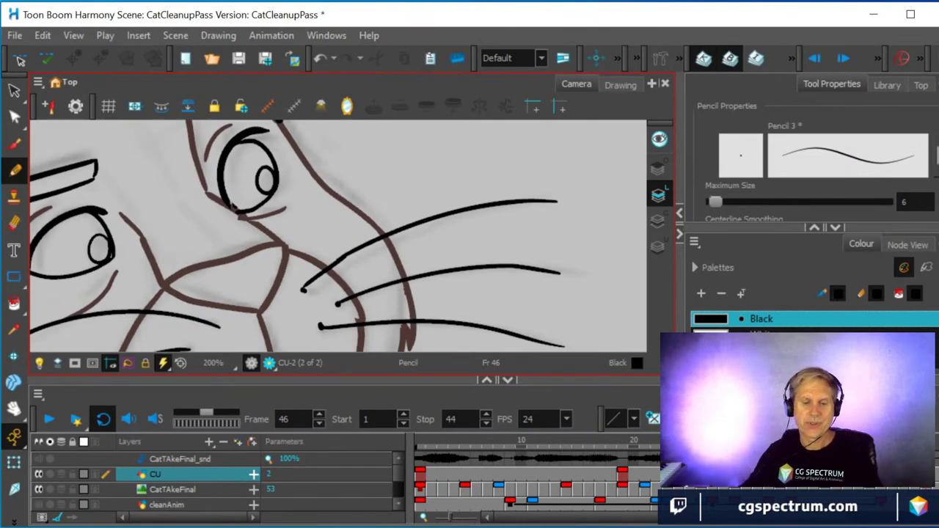
scroll(301, 224, "down", 4)
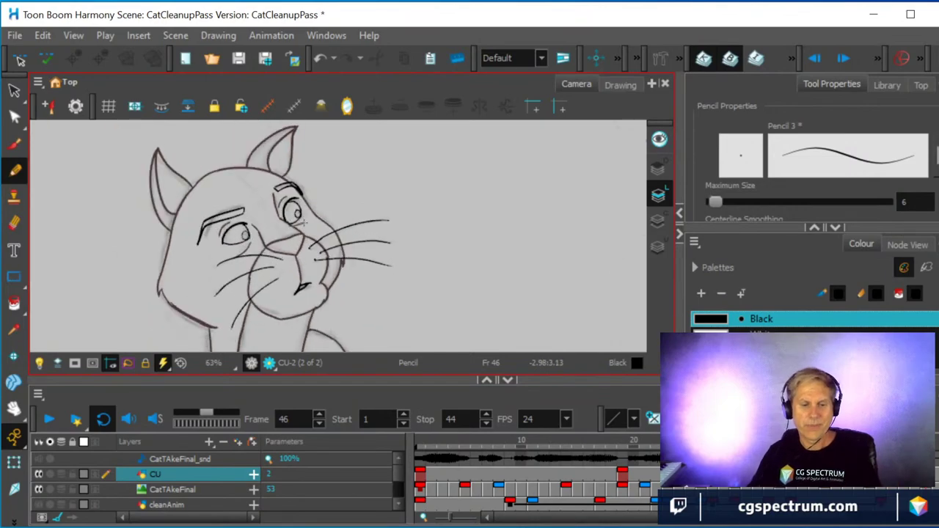
- Zoom out and pan to centre the whole cat in the view
scroll(304, 222, "up", 1)
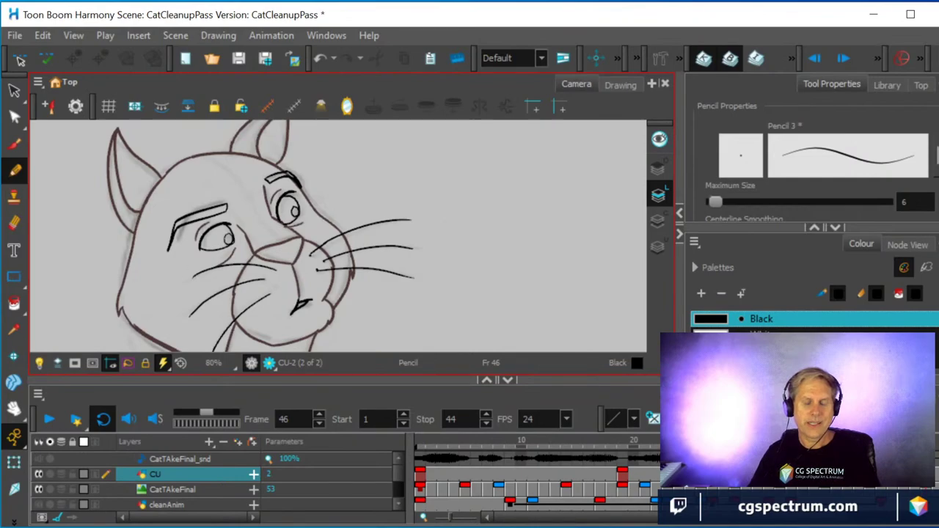
scroll(403, 196, "down", 2)
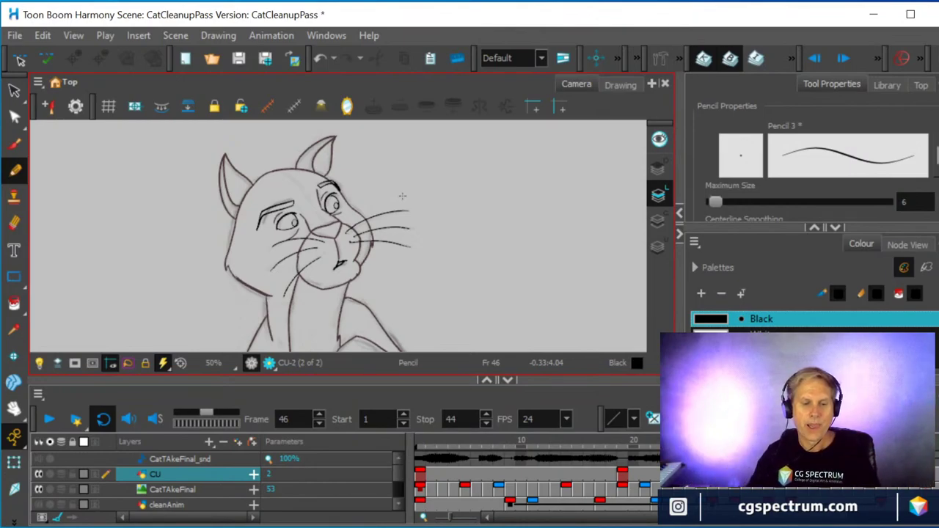
scroll(382, 211, "up", 1)
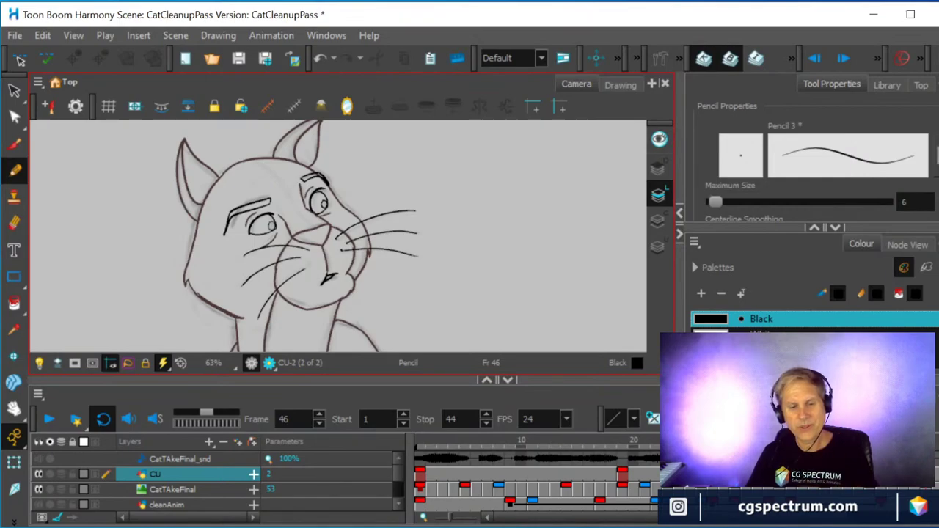
scroll(208, 249, "down", 5)
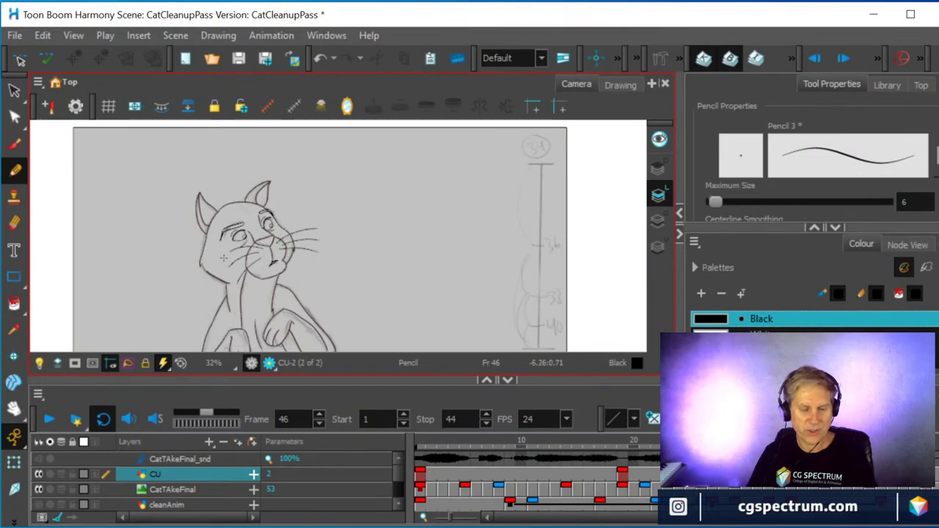
mouse_move(296, 294)
left_mouse_down()
mouse_move(380, 213)
mouse_move(388, 228)
left_mouse_up()
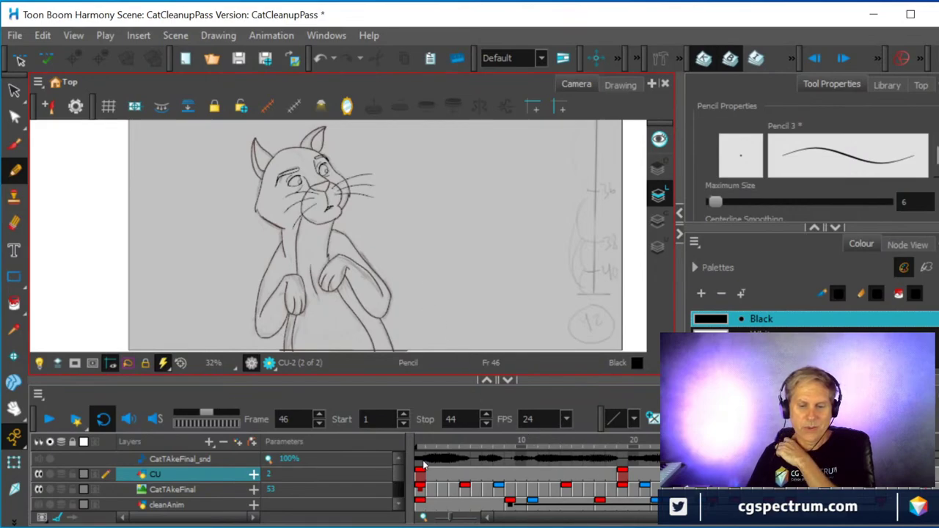
- Compare frame 46 against frame 19 by flipping between them, then open the File menu
left_click(618, 475)
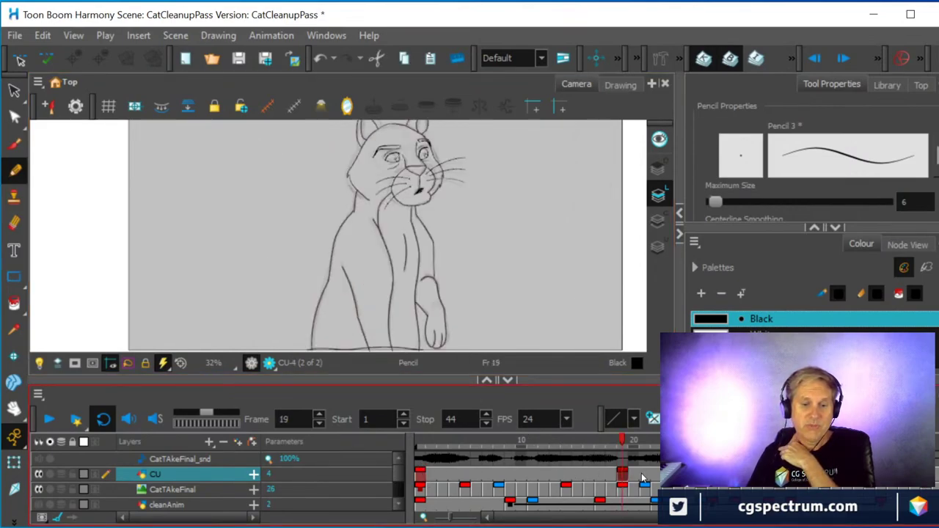
key("ctrl+z")
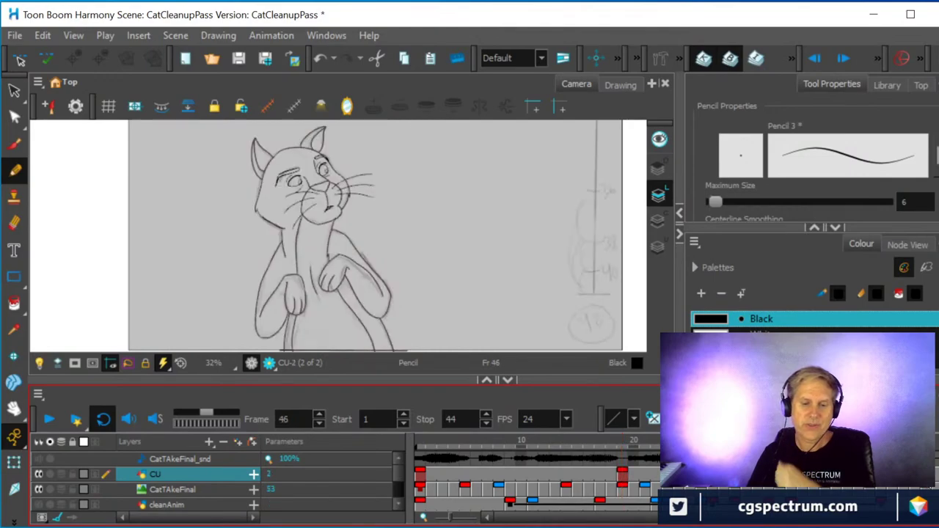
left_click(624, 478)
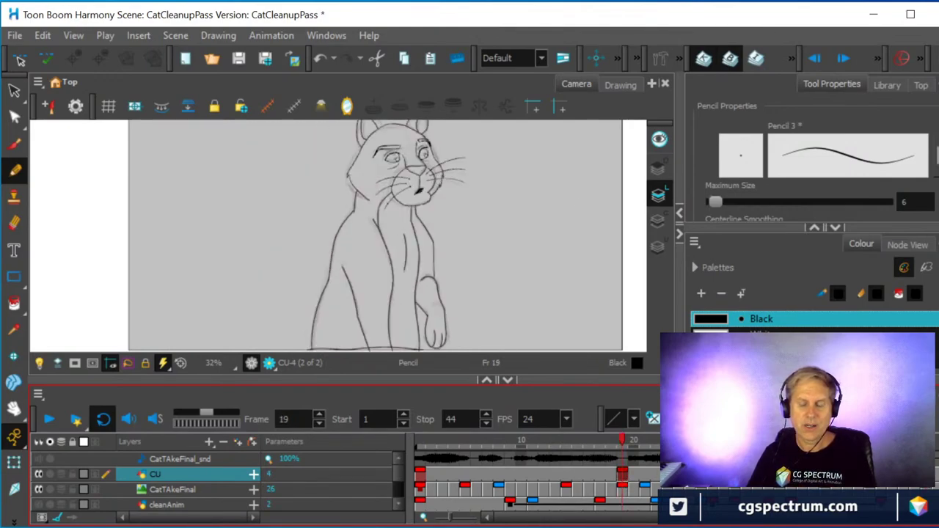
key("ctrl+z")
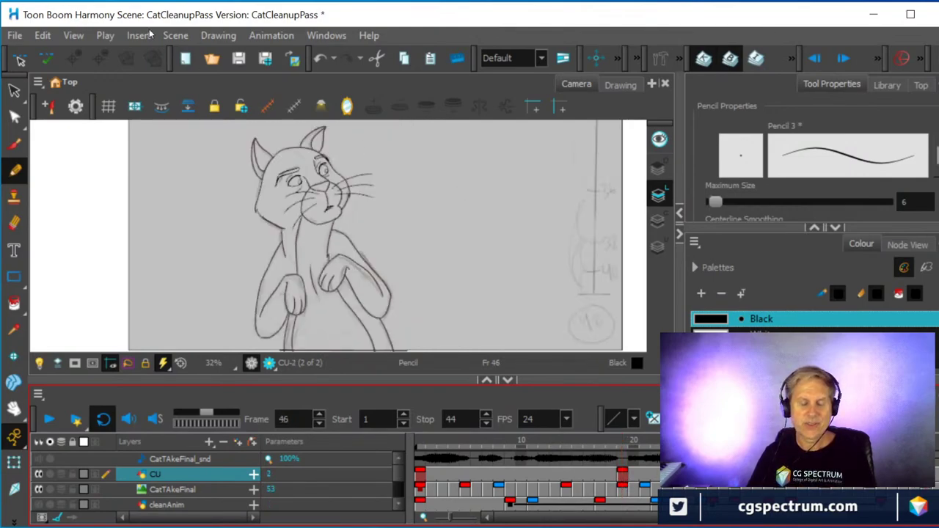
left_click(15, 35)
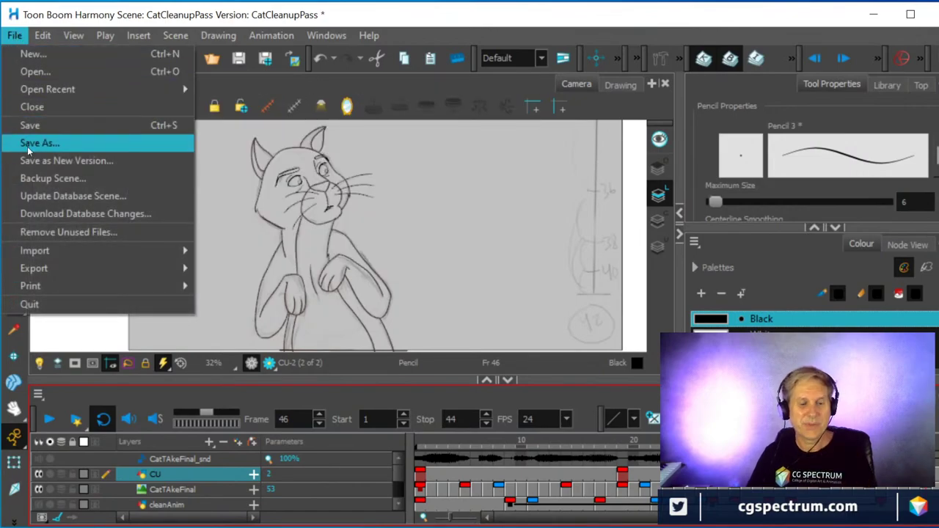
left_click(44, 150)
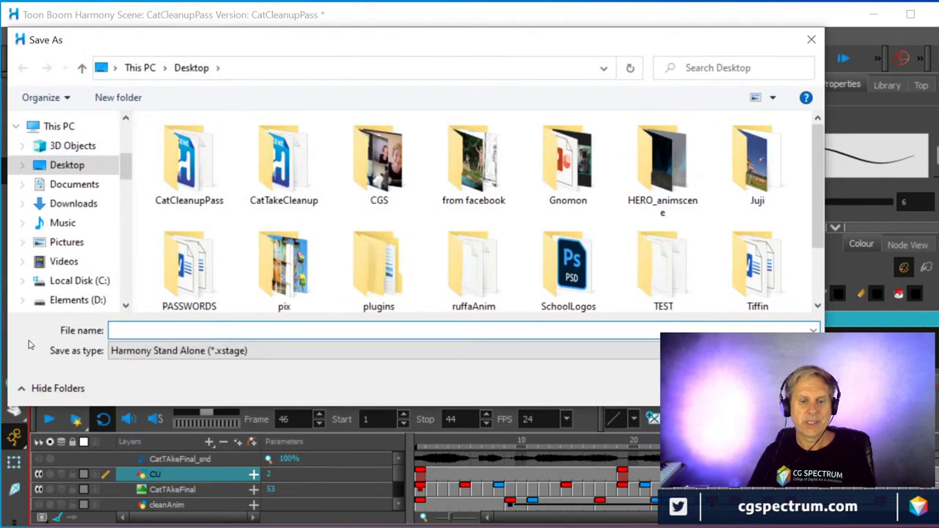
left_click(65, 165)
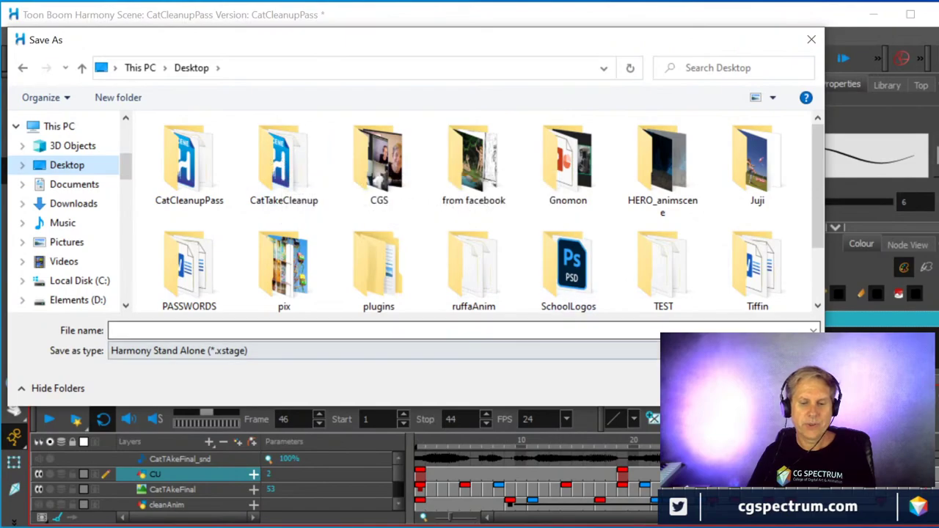
key("Escape")
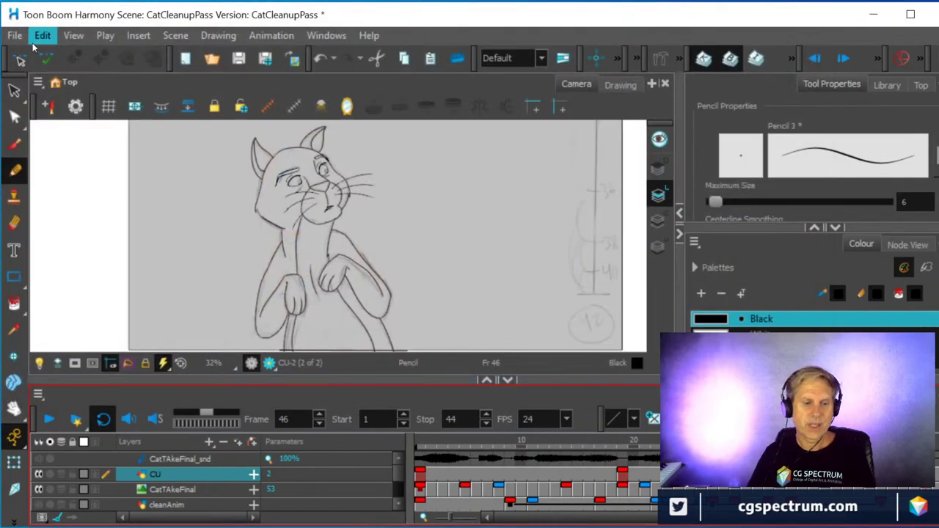
left_click(14, 36)
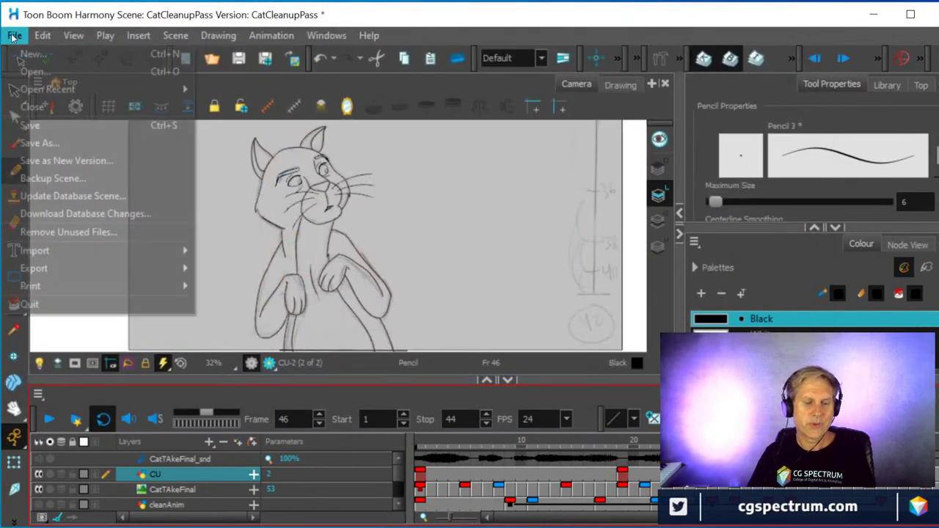
- Save the CatCleanupPass scene, review frames 8 and 1, and fit the camera frame in view
left_click(37, 125)
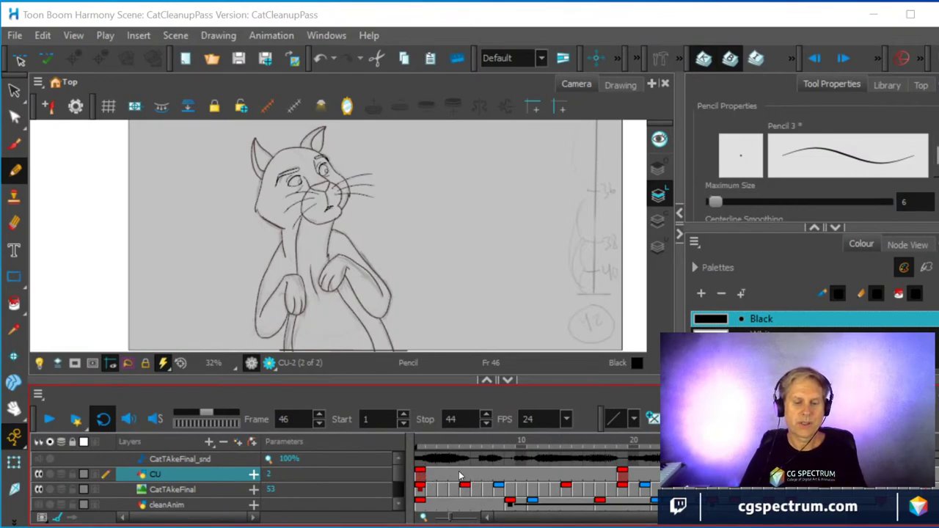
left_click(499, 475)
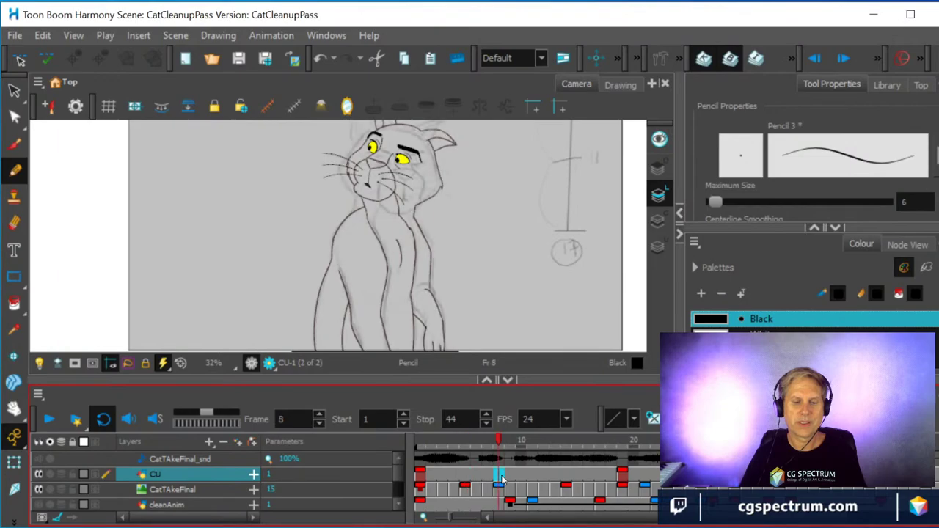
left_click(420, 477)
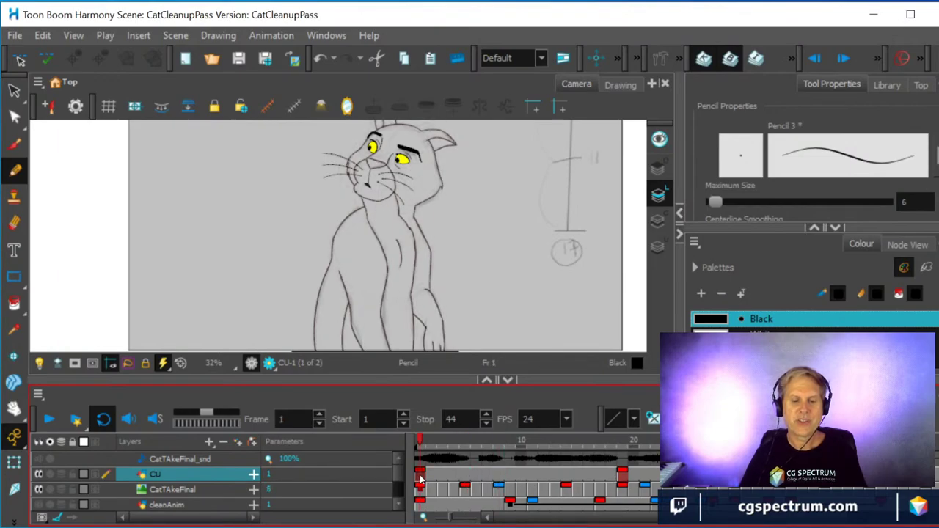
key("1")
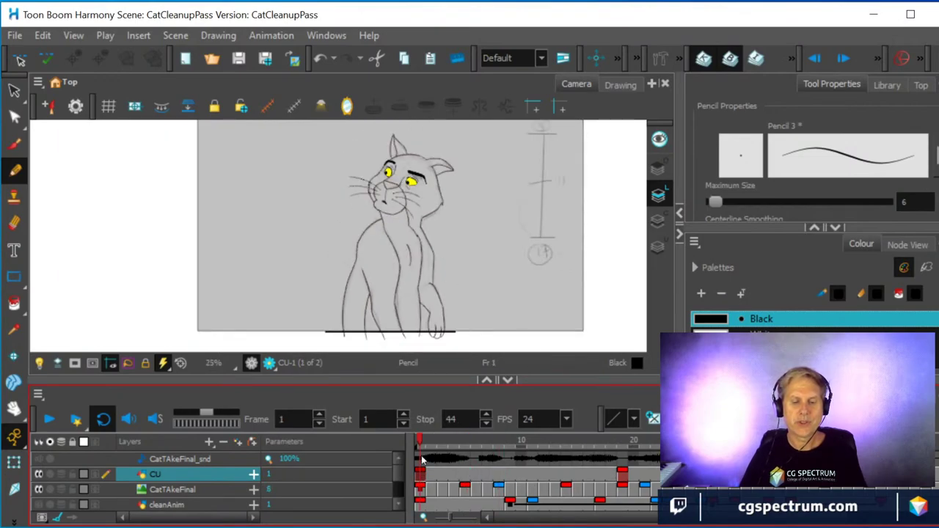